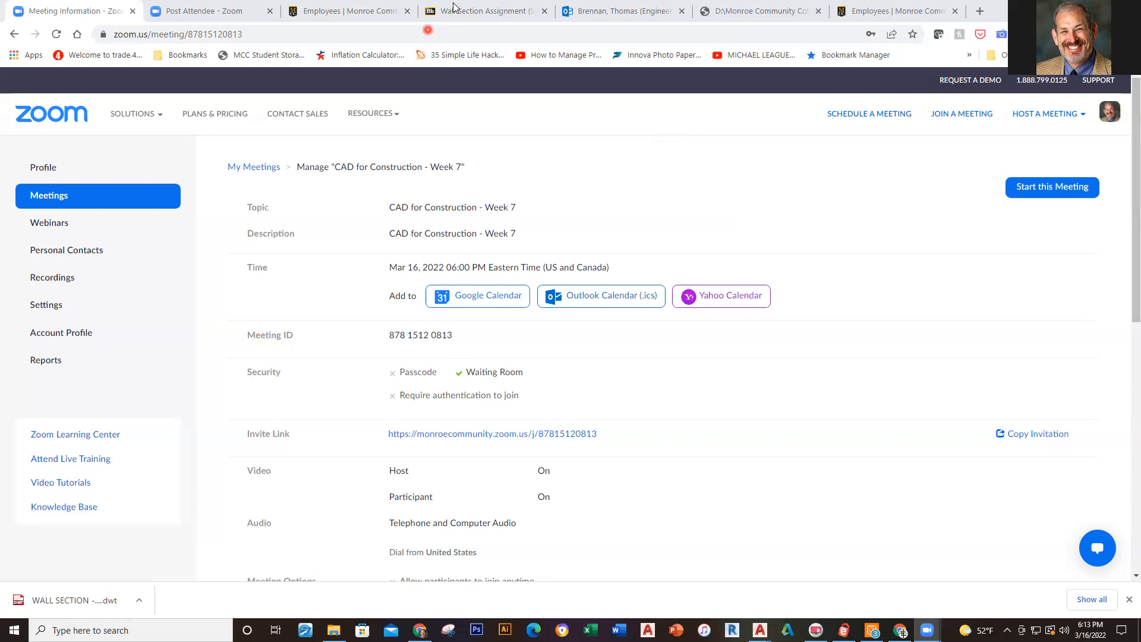
Check the Week 7 wall section assignment page, then open WALL SECTION 2020(1) (3).pdf in a maximized window.
click(476, 12)
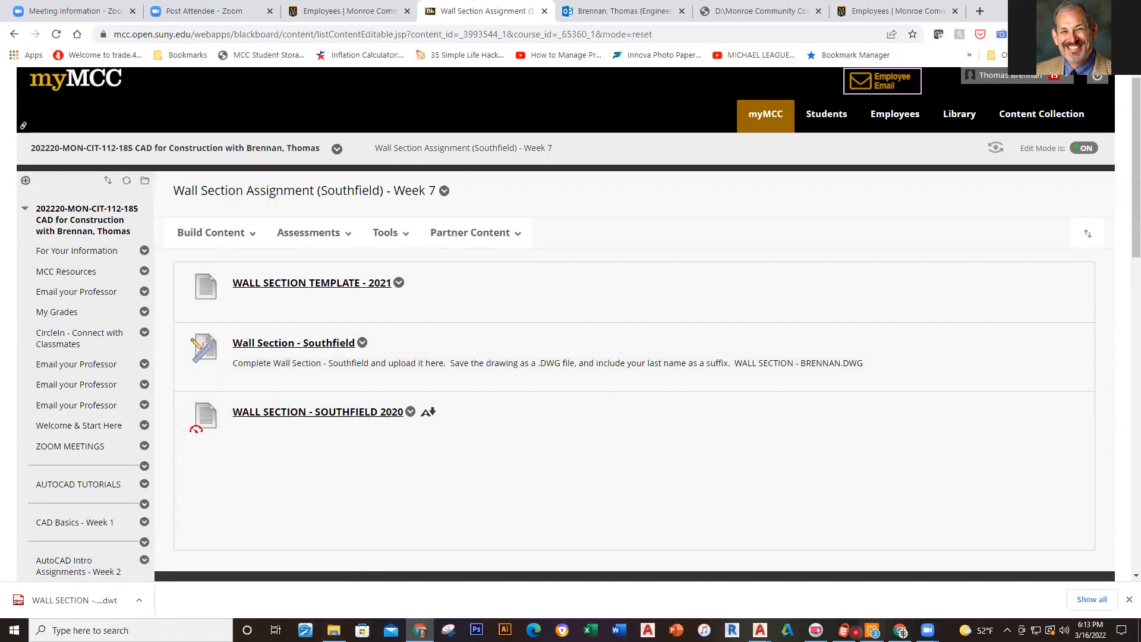
click(333, 630)
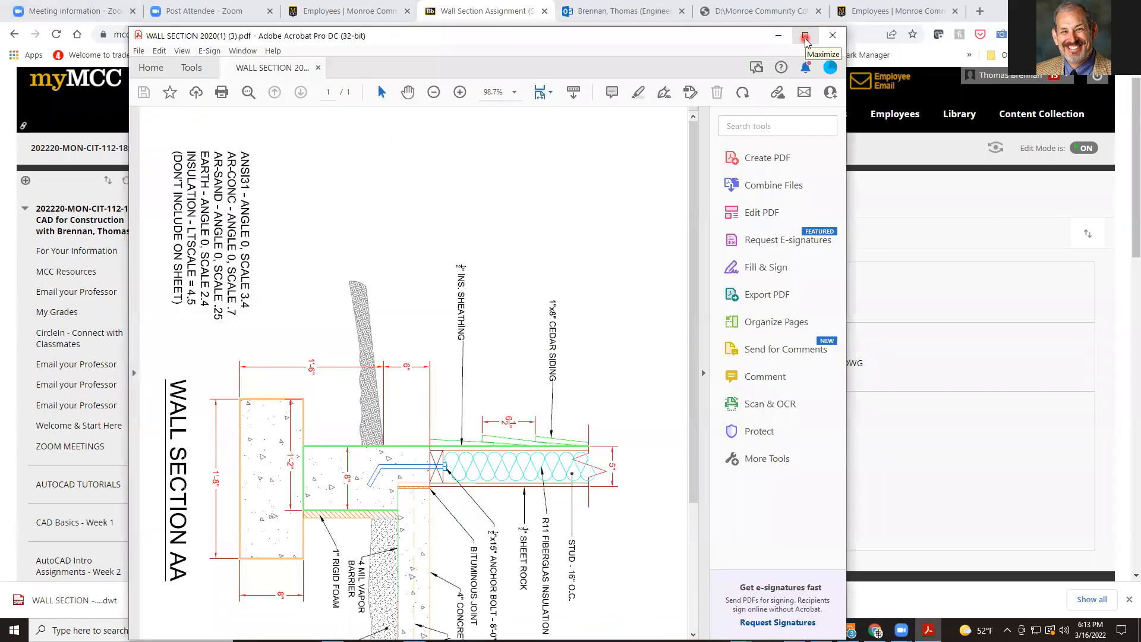
click(806, 36)
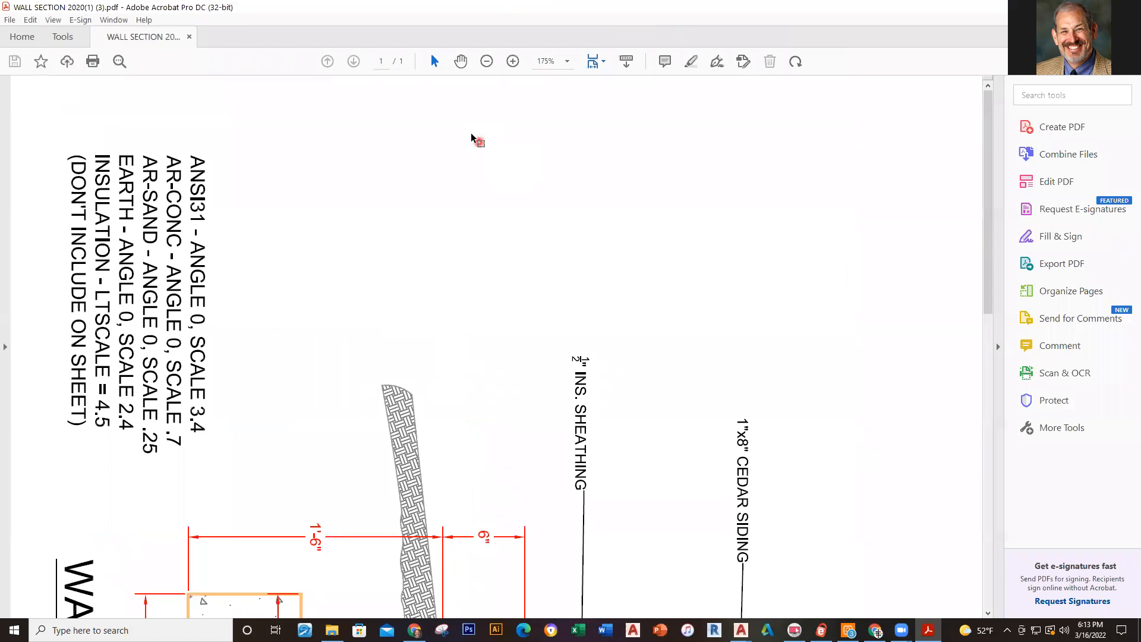
Rotate the wall section PDF counterclockwise and zoom out to view the whole sheet upright.
click(53, 19)
mouse_move(95, 43)
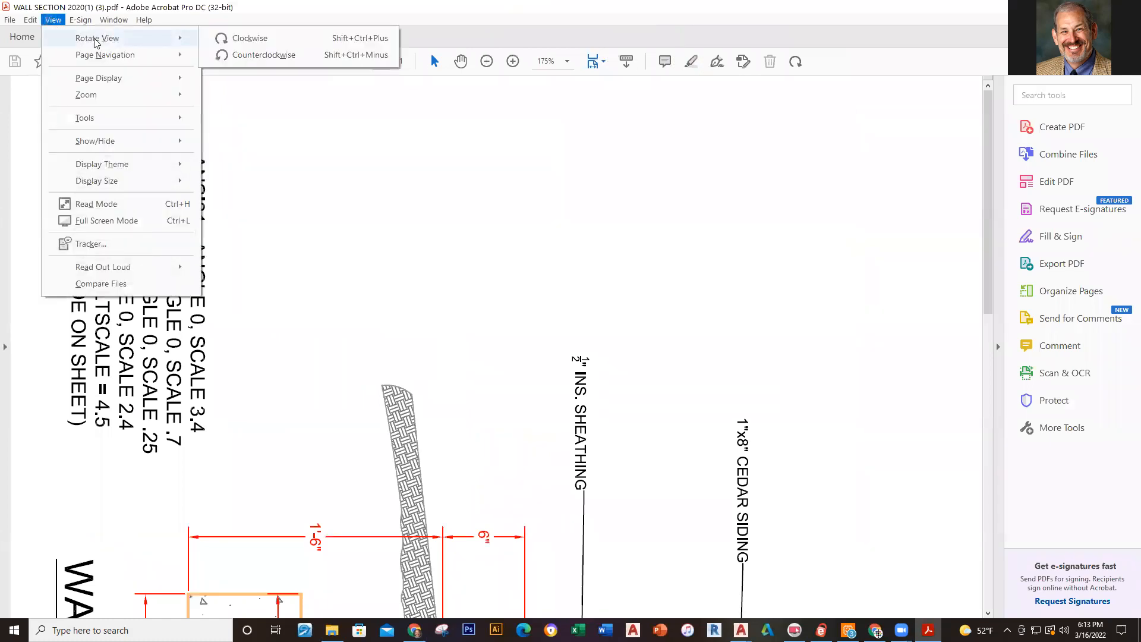
click(274, 59)
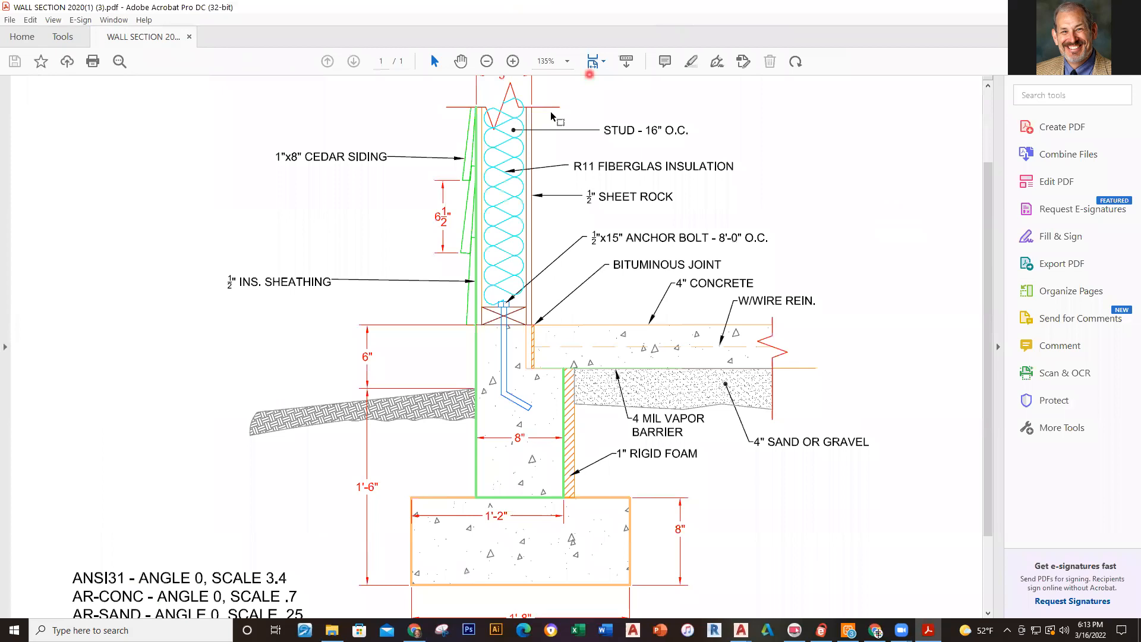
drag(992, 218, 986, 174)
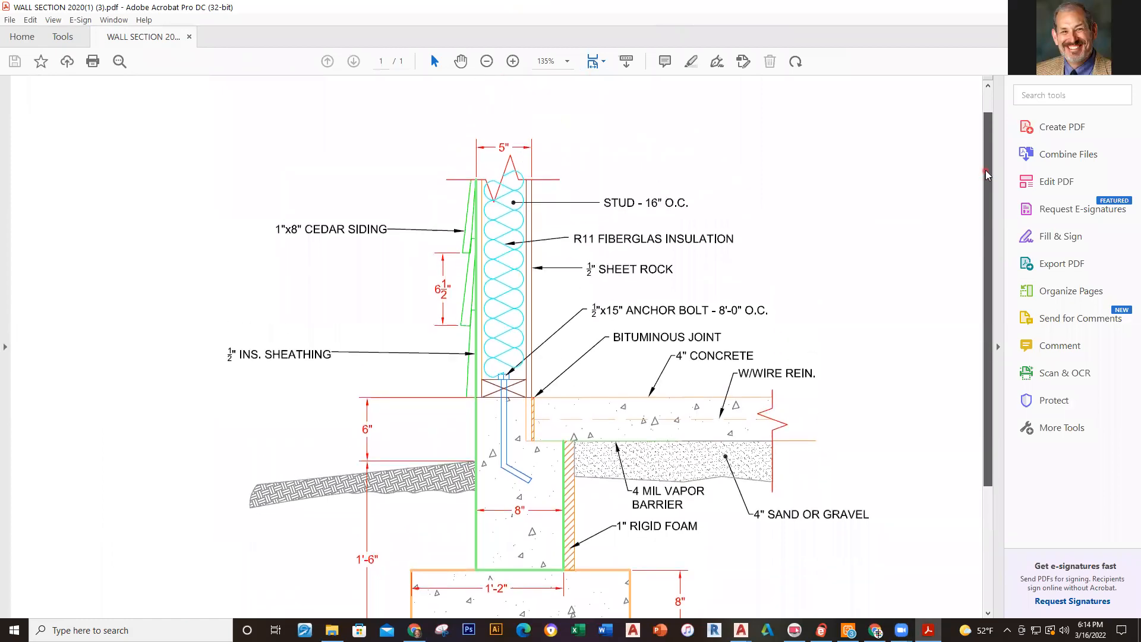
click(486, 60)
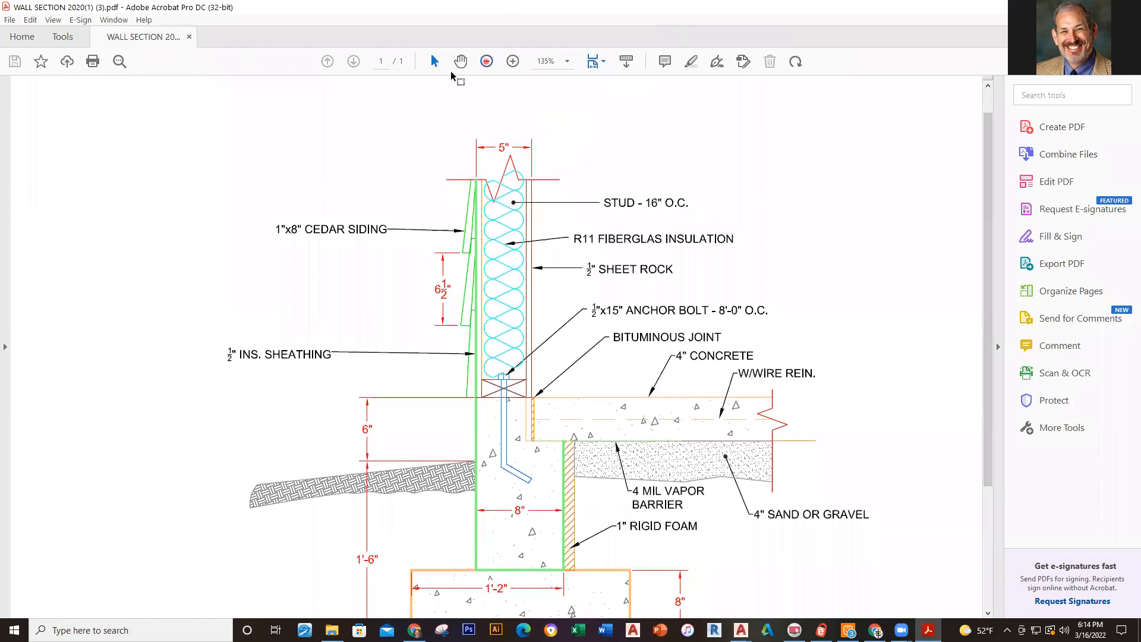
click(486, 60)
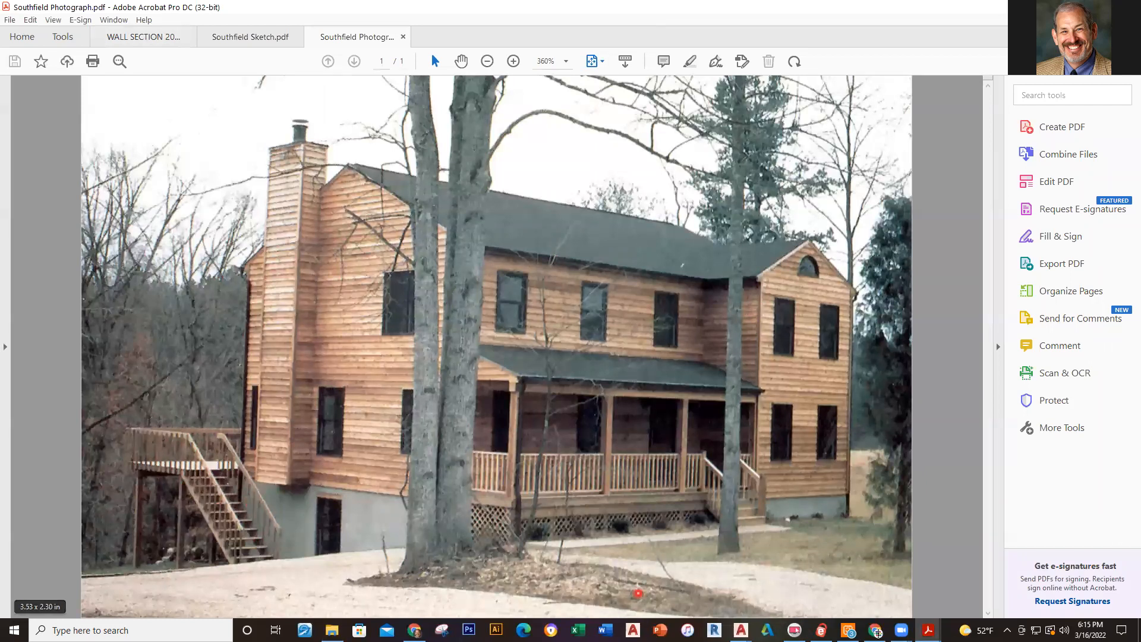
Switch to AutoCAD 2020, open the Southfield foundation plan 2021 2 drawing, and highlight section marks A-A and B-B.
mouse_move(794, 629)
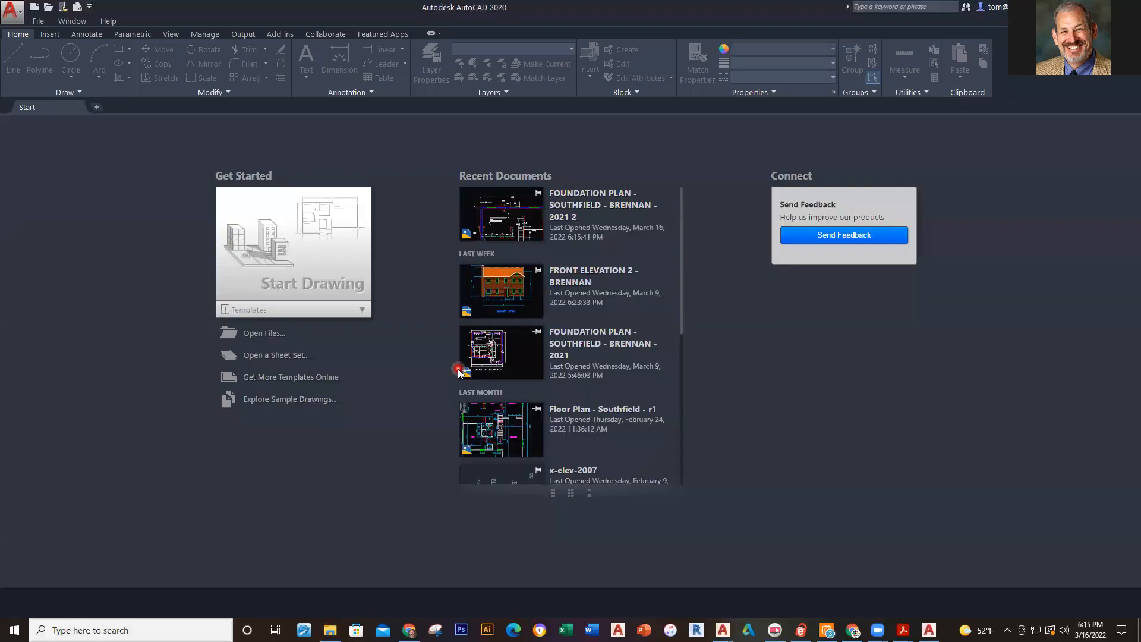
click(460, 370)
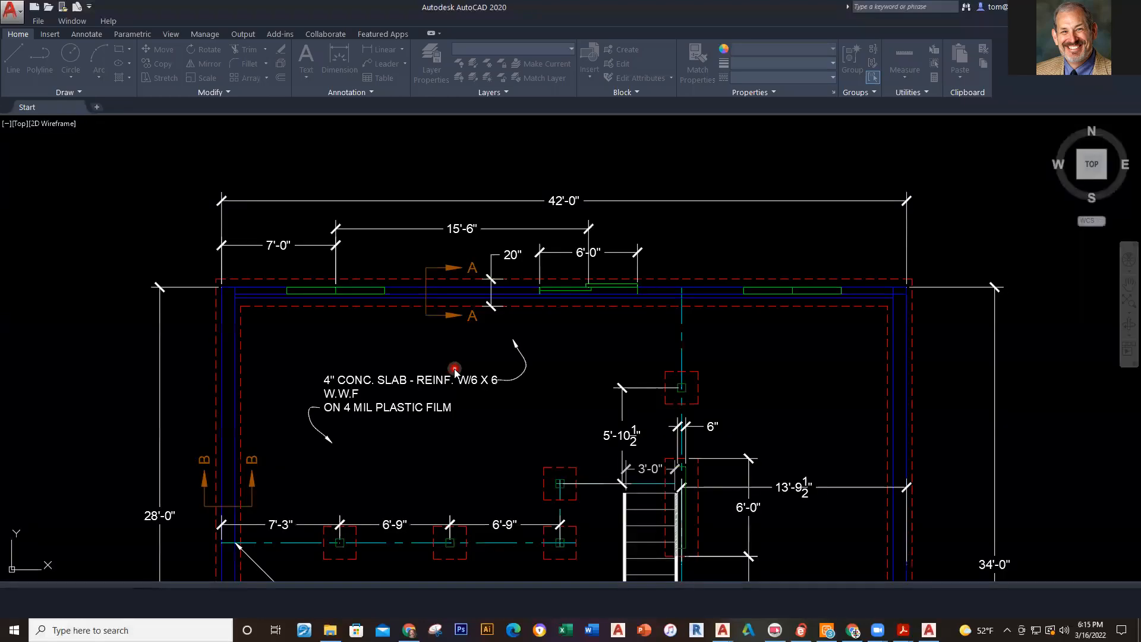
click(434, 306)
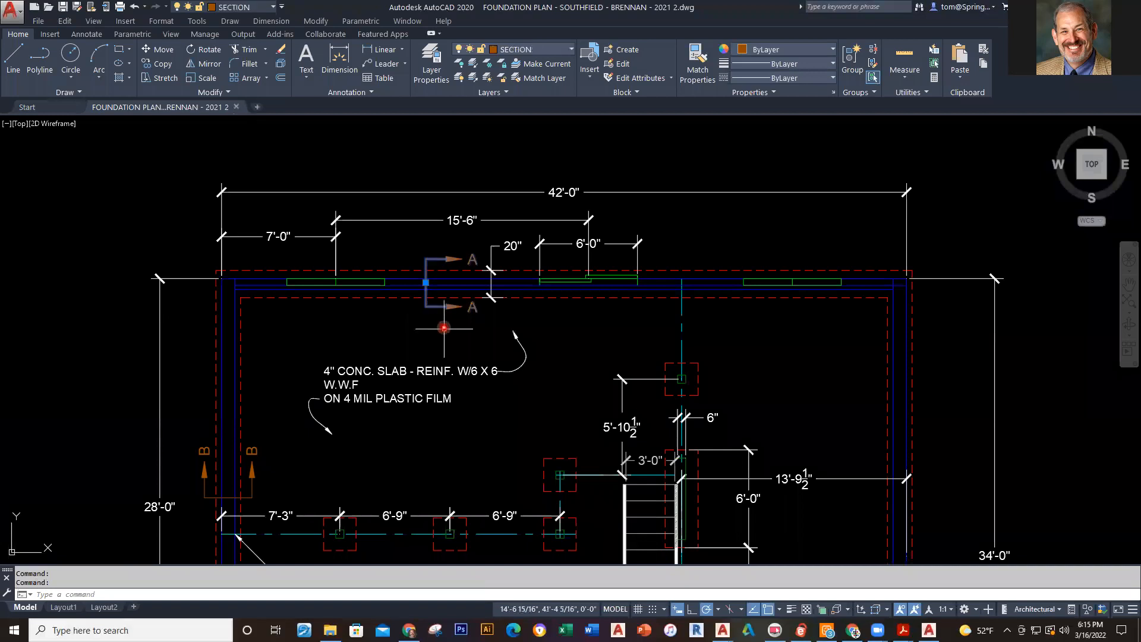
key(Escape)
click(430, 307)
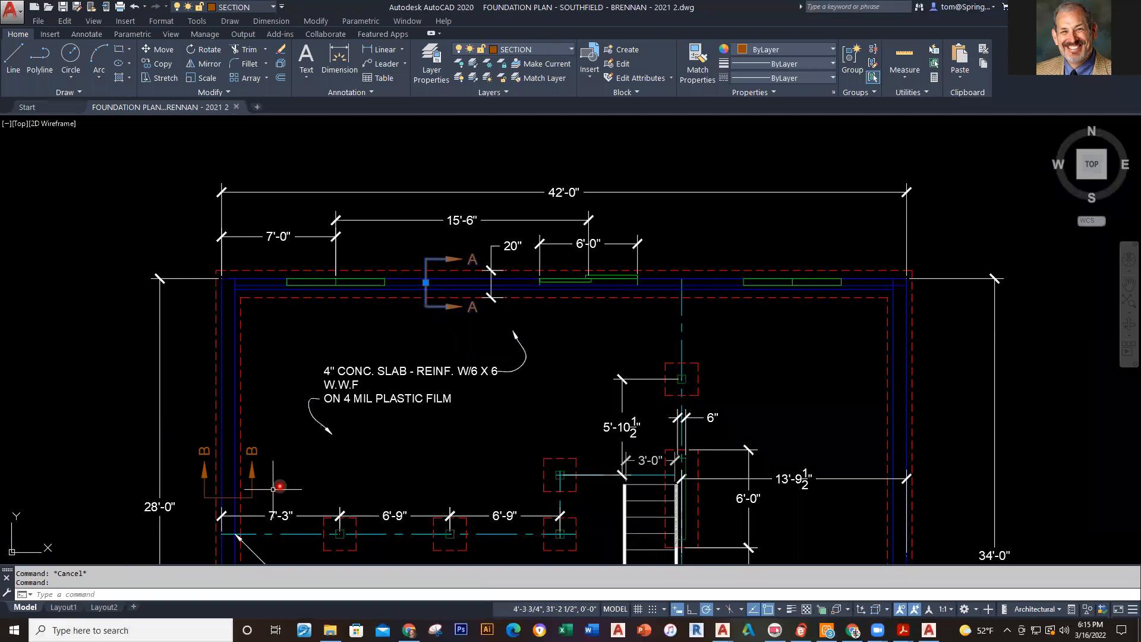
click(240, 497)
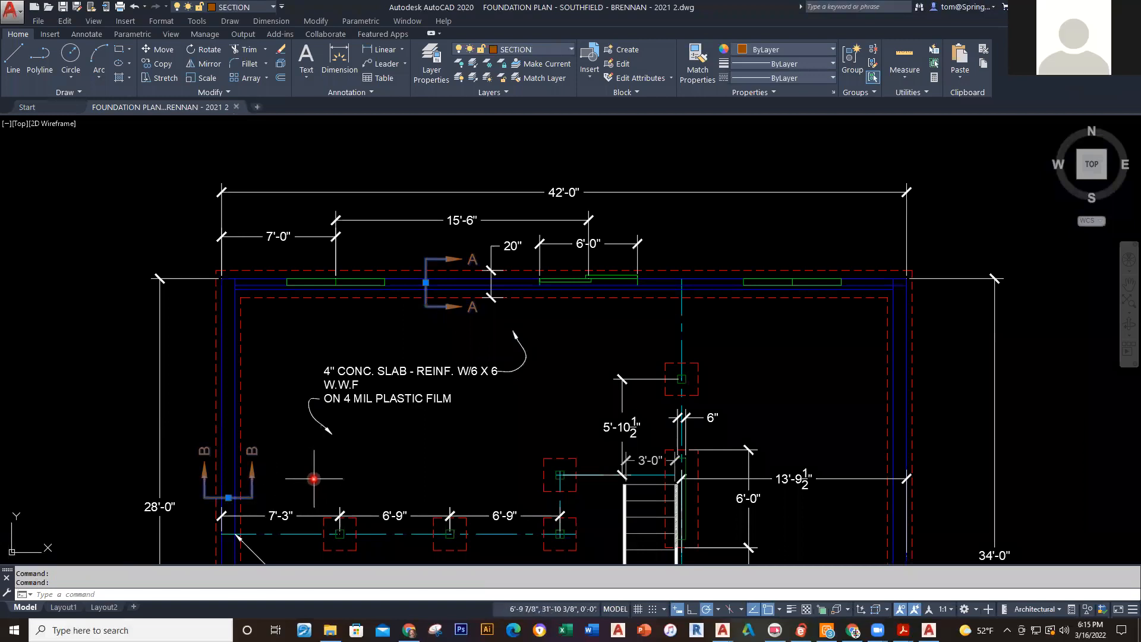
key(Escape)
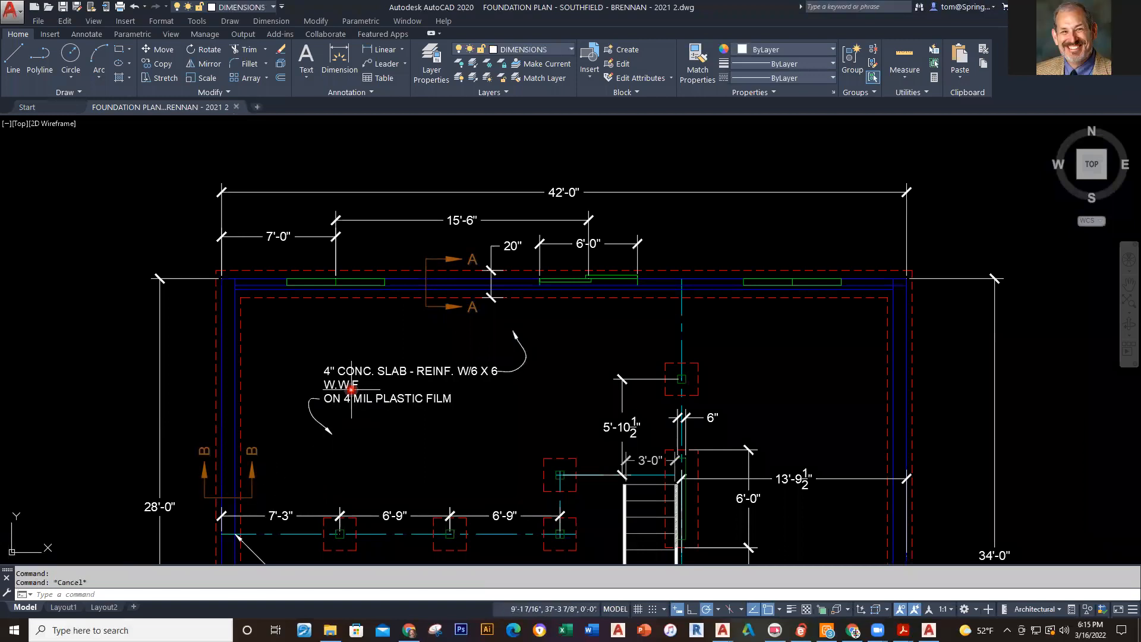
Examine section mark A-A on the foundation plan's upper wall and compare it with the wall section PDF in Acrobat.
click(428, 307)
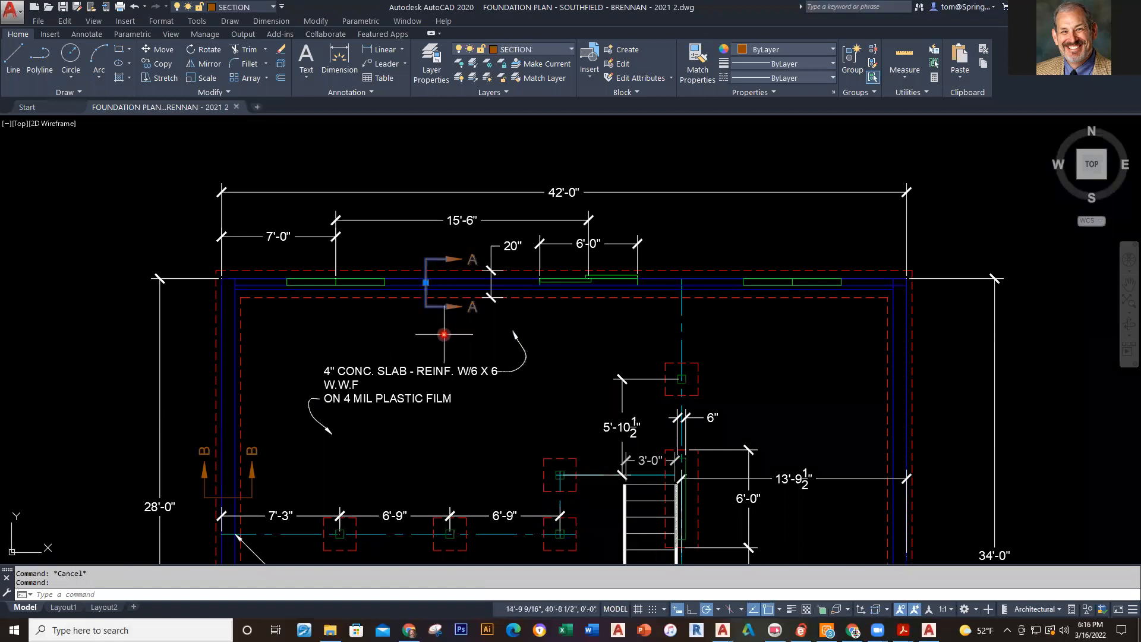
scroll(444, 340, up, 2)
scroll(467, 328, up, 1)
middle_drag(466, 326, 465, 408)
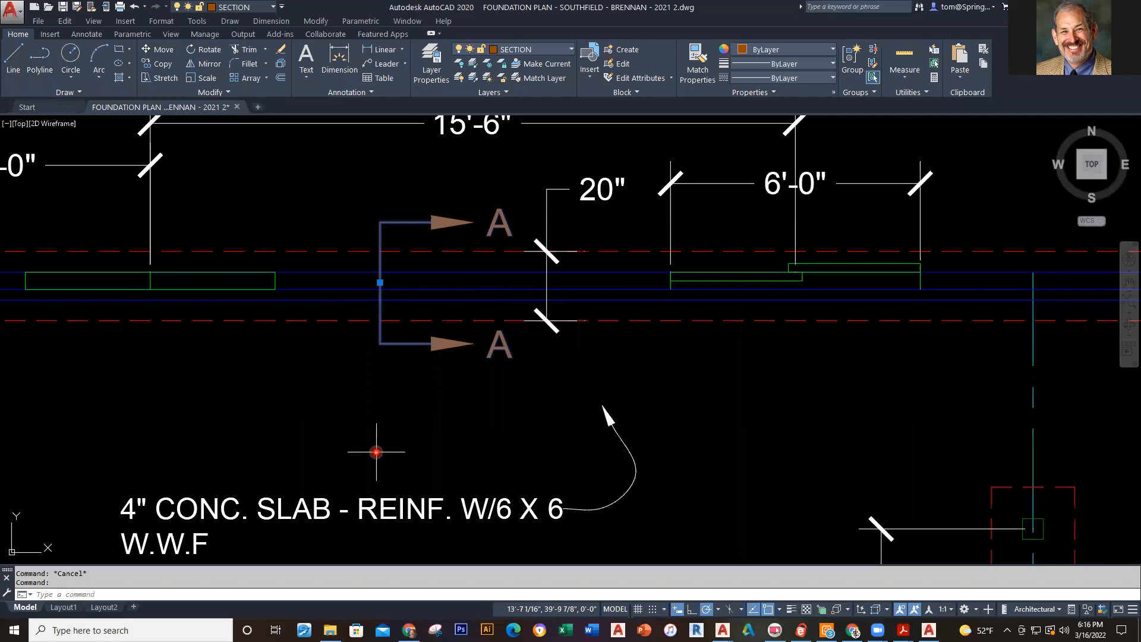
scroll(376, 451, down, 3)
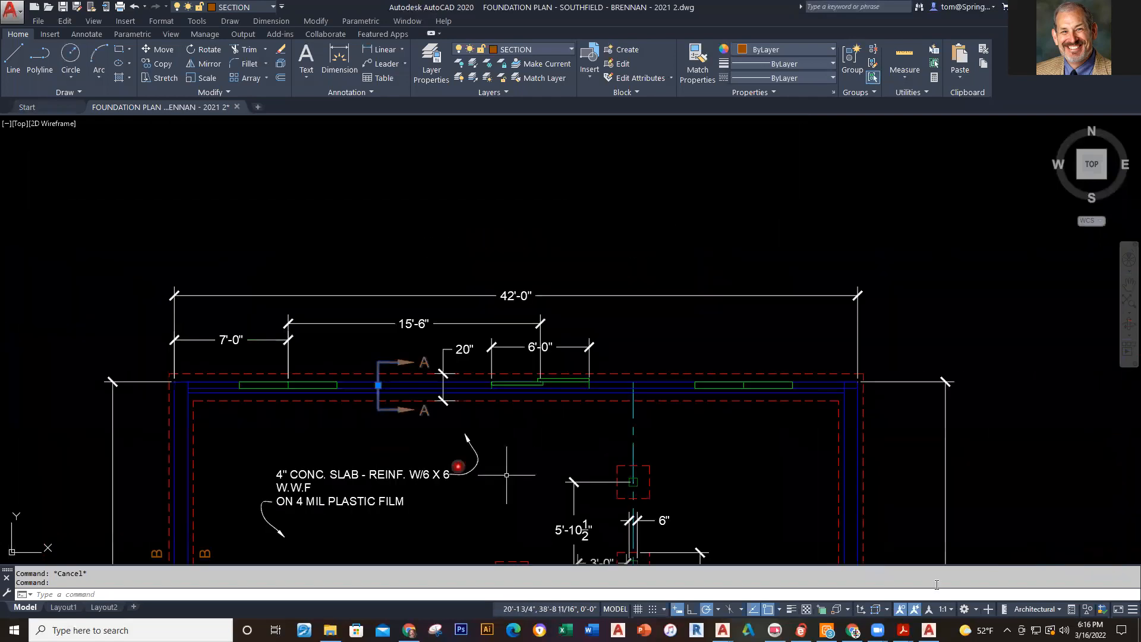
mouse_move(903, 629)
click(789, 597)
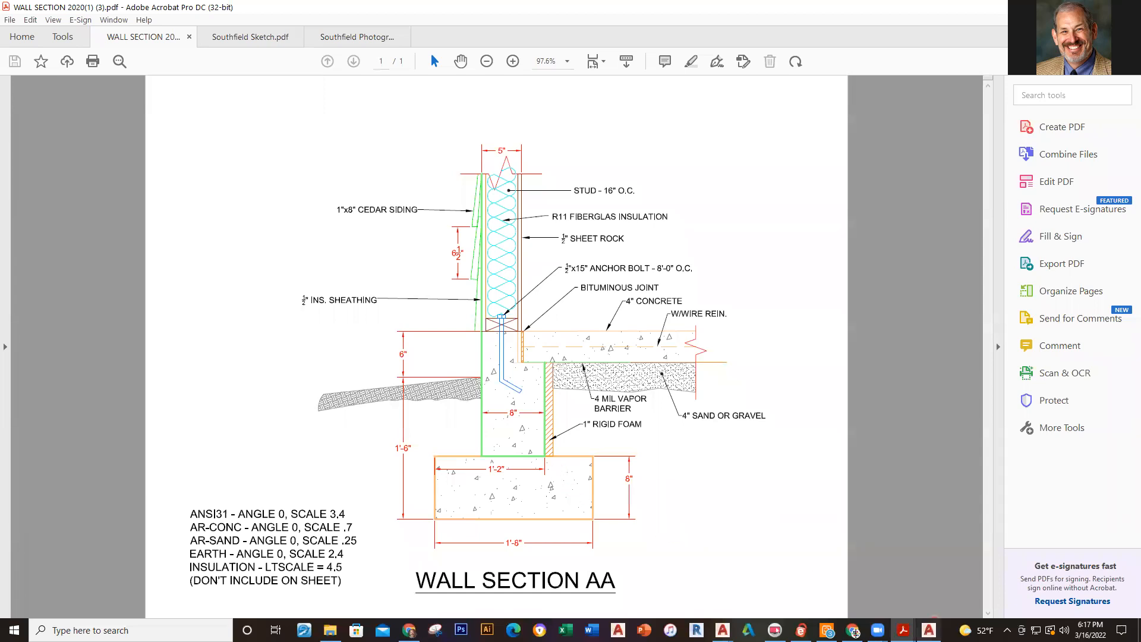
Return to AutoCAD 2020 and close the foundation plan drawing without saving changes.
click(929, 630)
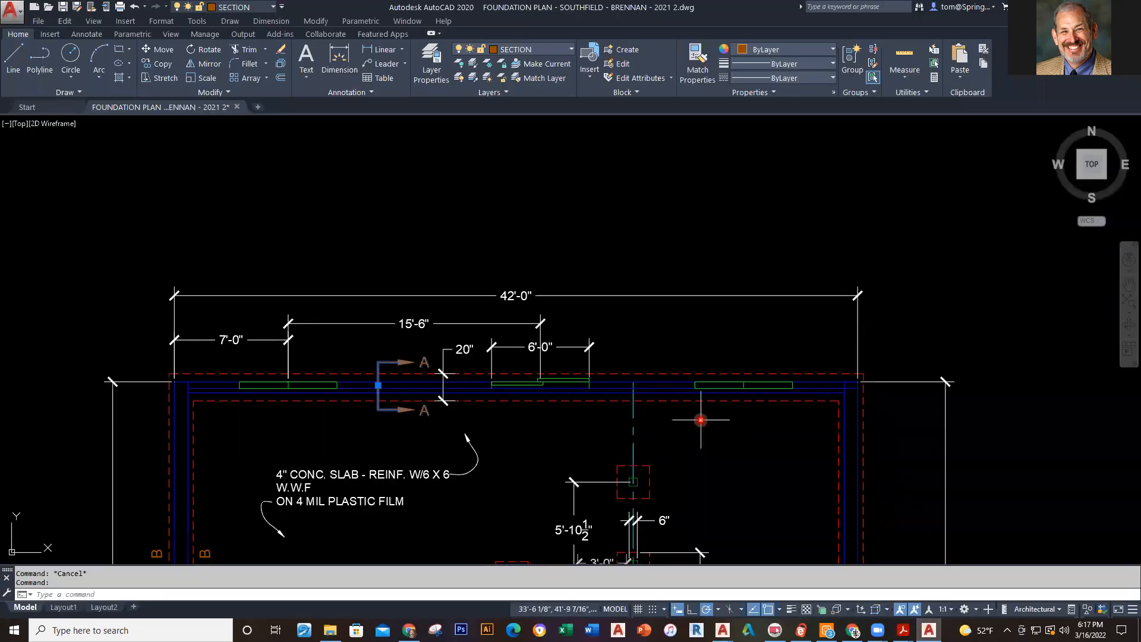
click(236, 106)
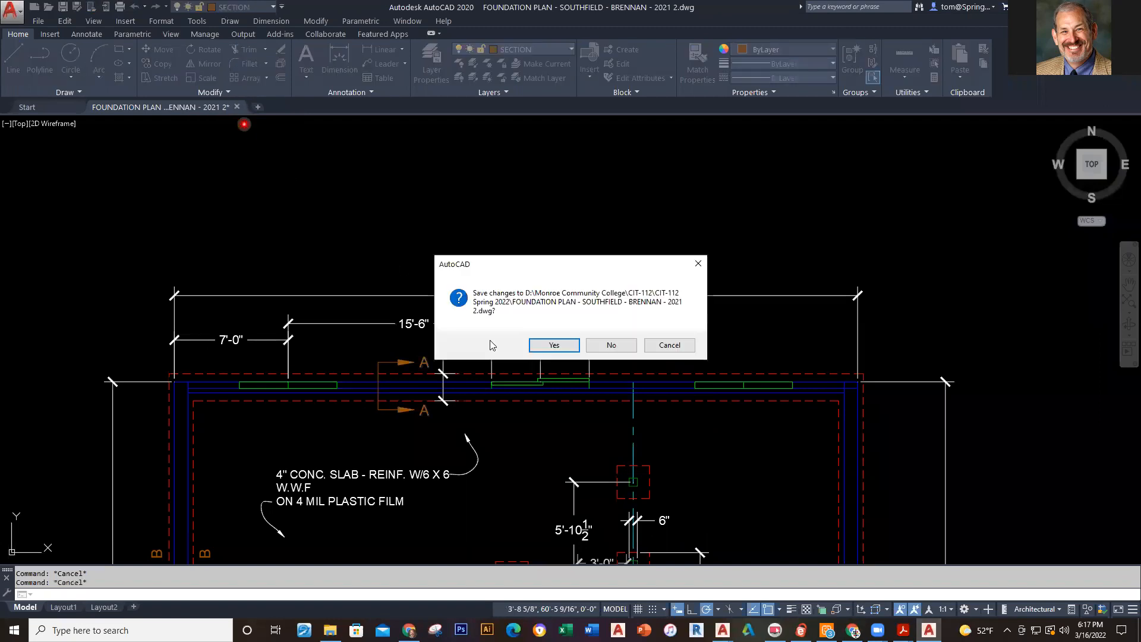
click(613, 346)
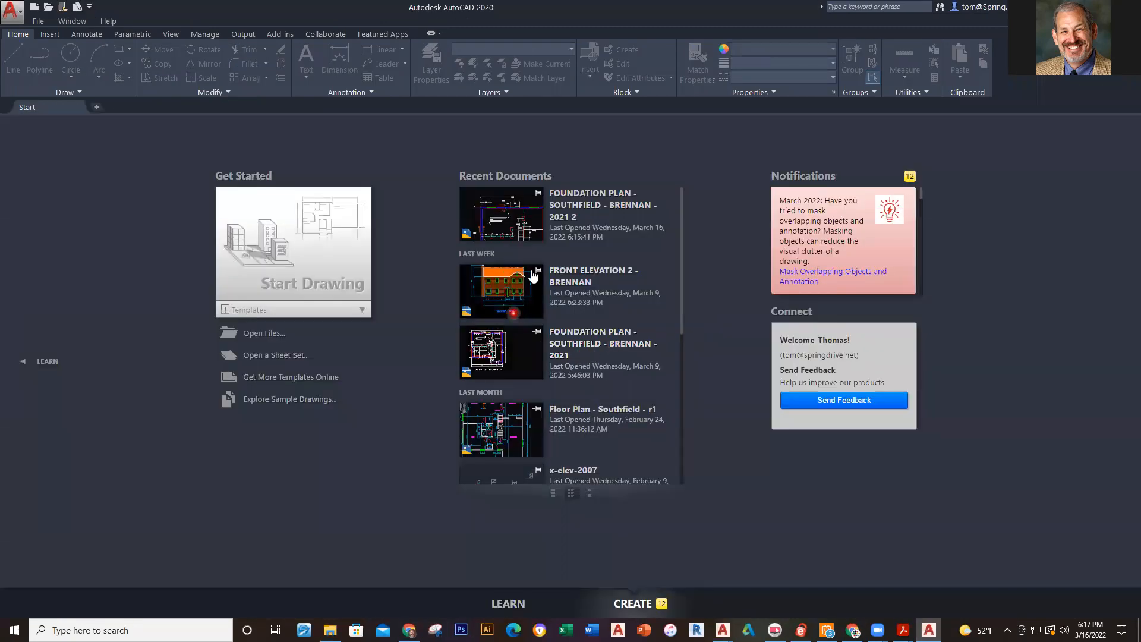
Switch to the WALL SECTION 2020 drawing in AutoCAD 2022 and close the Properties palette.
click(508, 210)
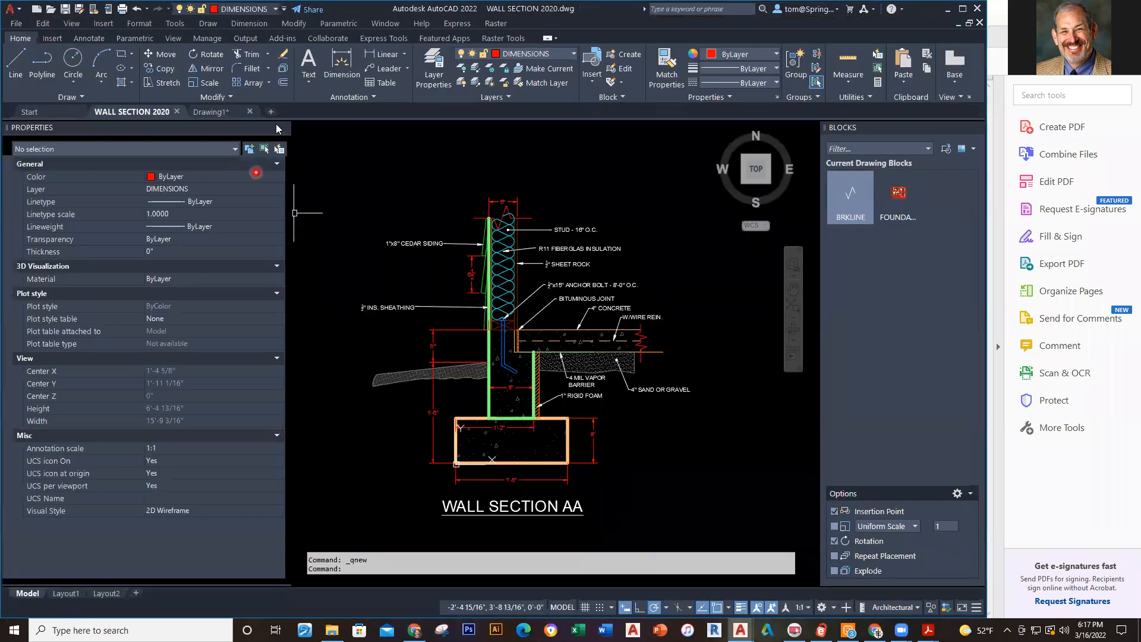
mouse_move(276, 127)
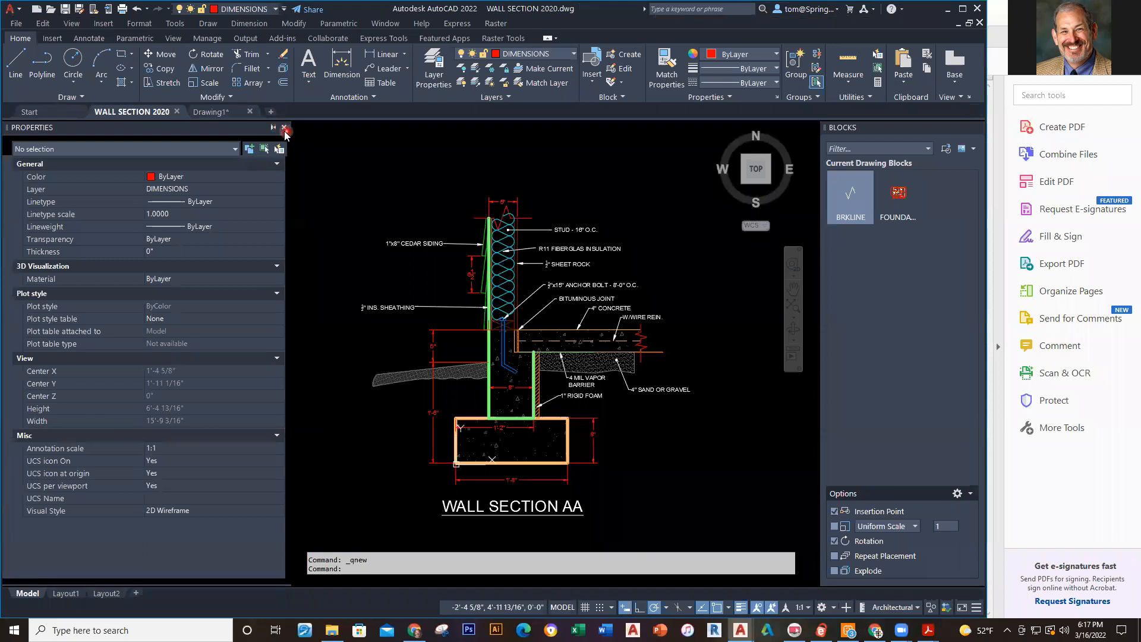
click(284, 129)
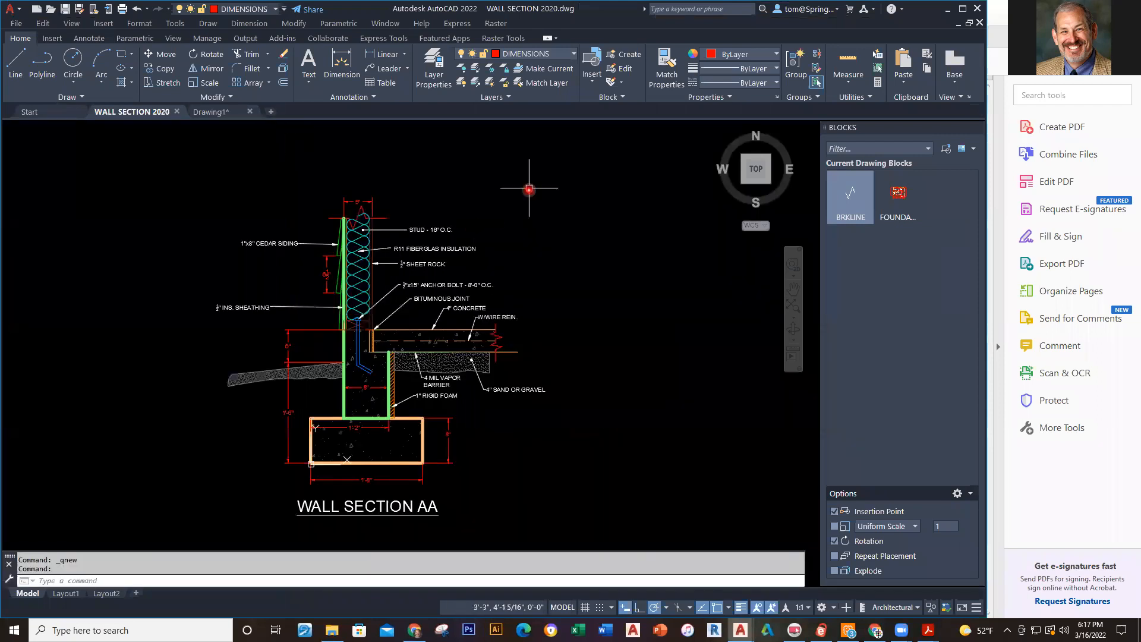
Examine the full Wall Section AA drawing and its footing and slab details up close.
scroll(487, 357, up, 2)
scroll(505, 404, down, 2)
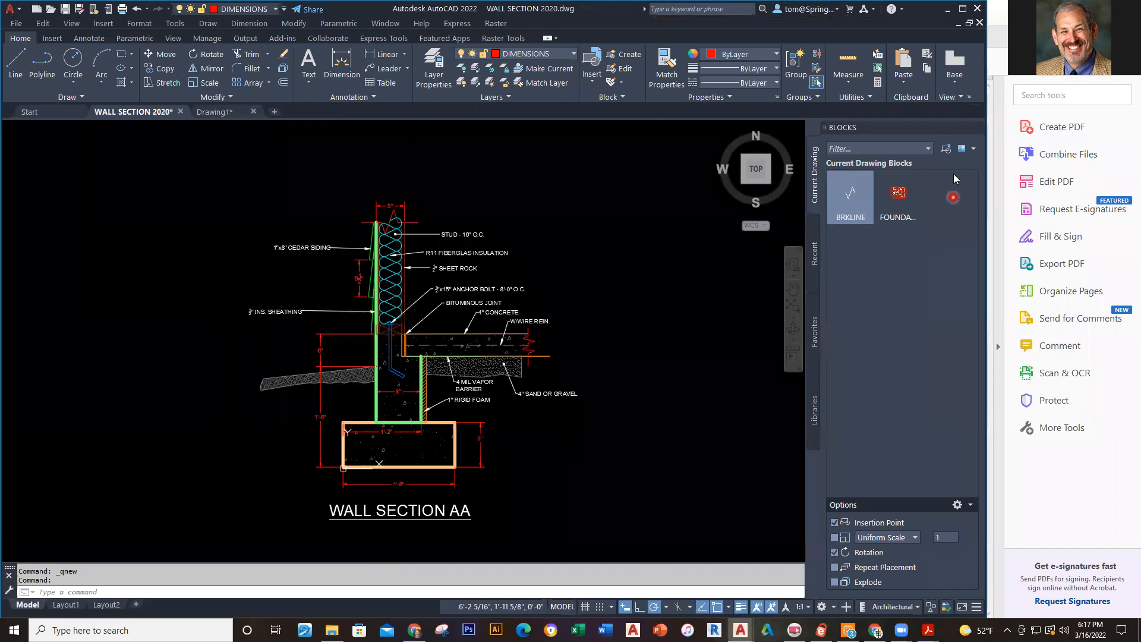
click(627, 302)
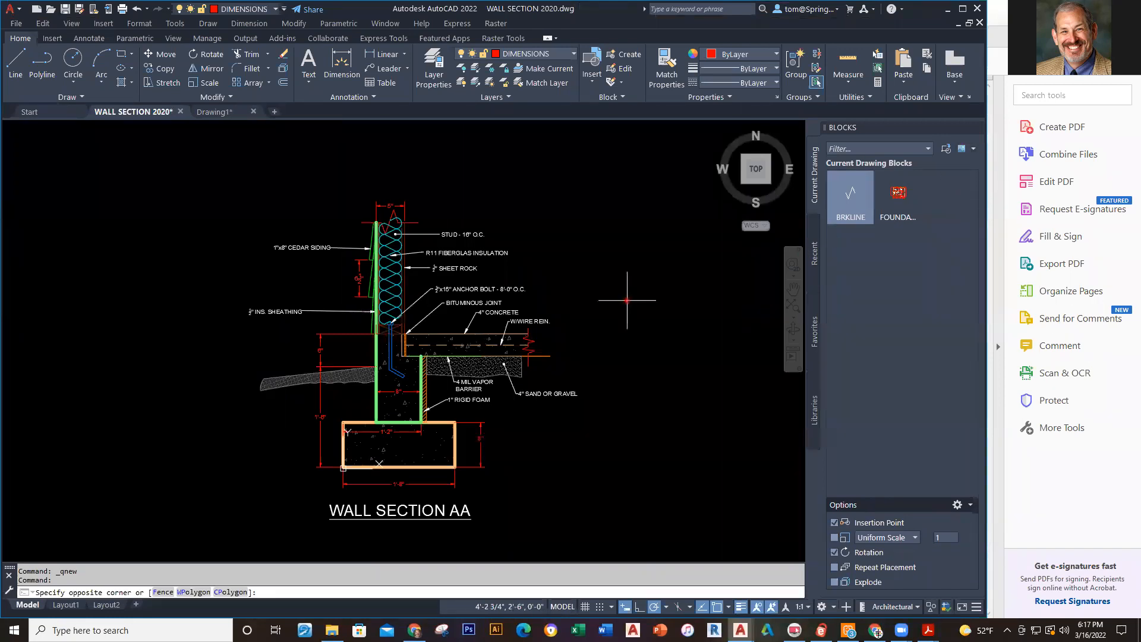
click(647, 305)
scroll(489, 473, up, 1)
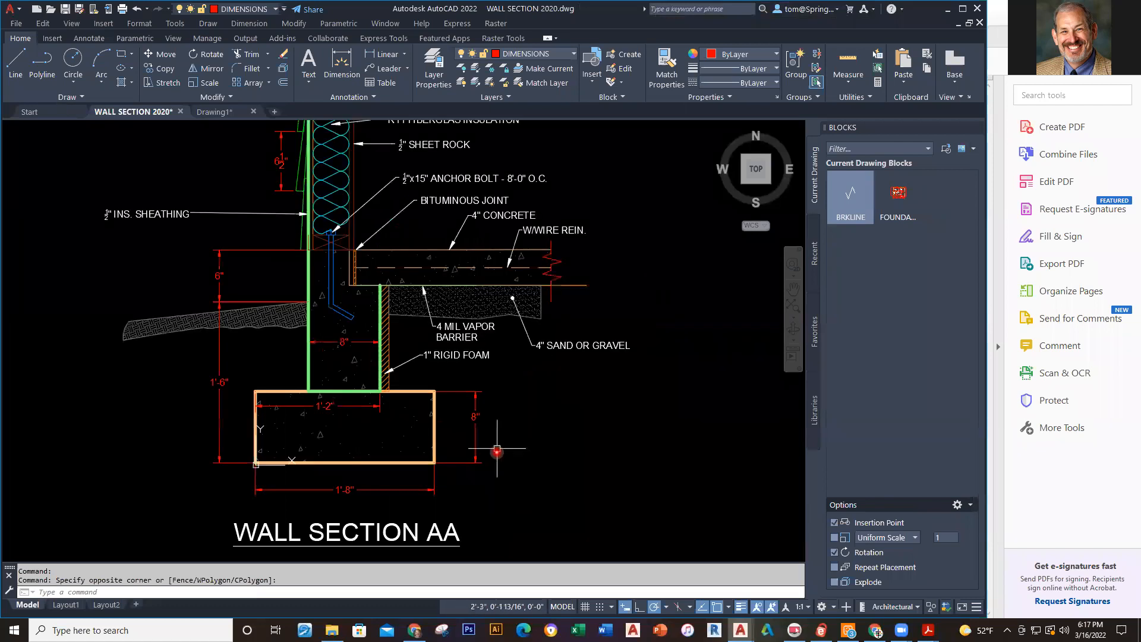
scroll(499, 416, down, 1)
middle_drag(496, 416, 480, 420)
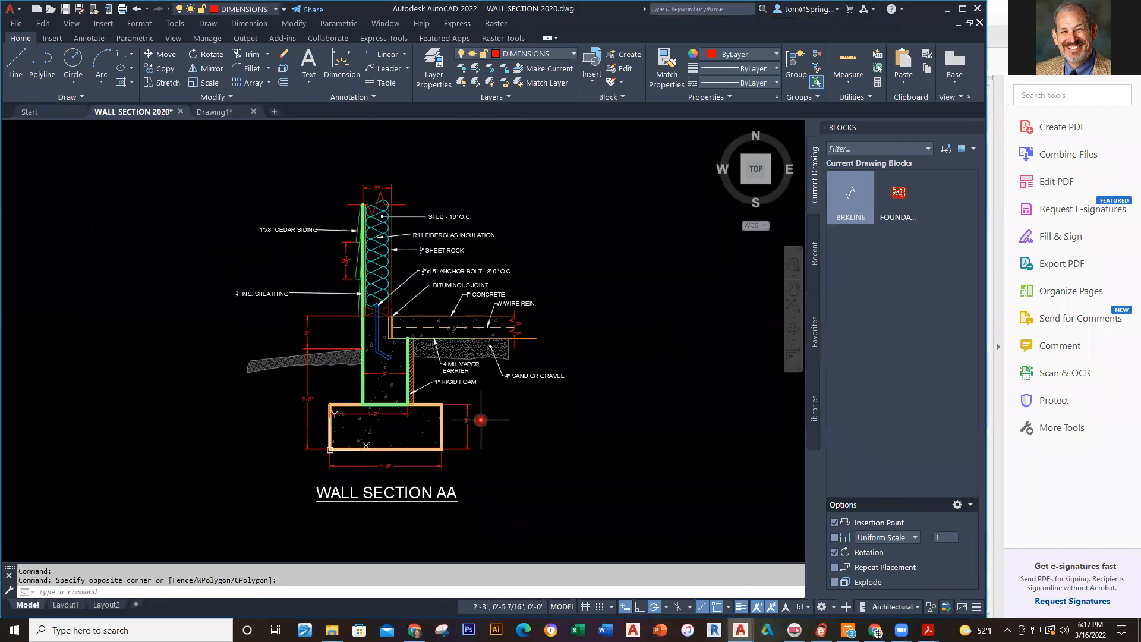
Toggle the lineweight display off and back on to compare the wall and footing outlines.
click(738, 610)
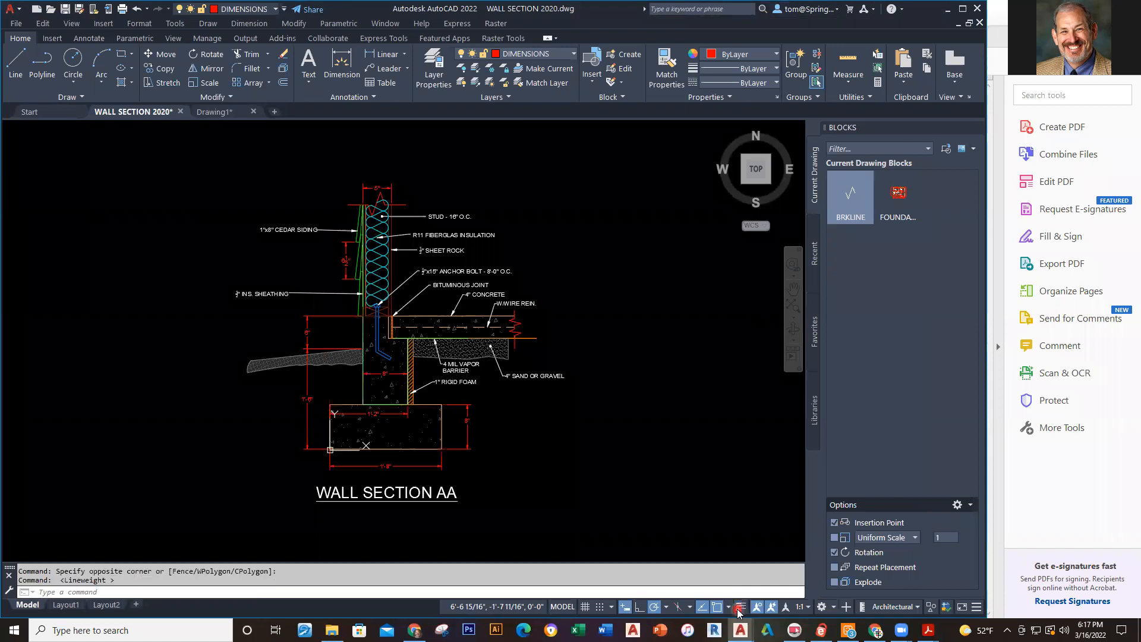
click(740, 609)
click(741, 608)
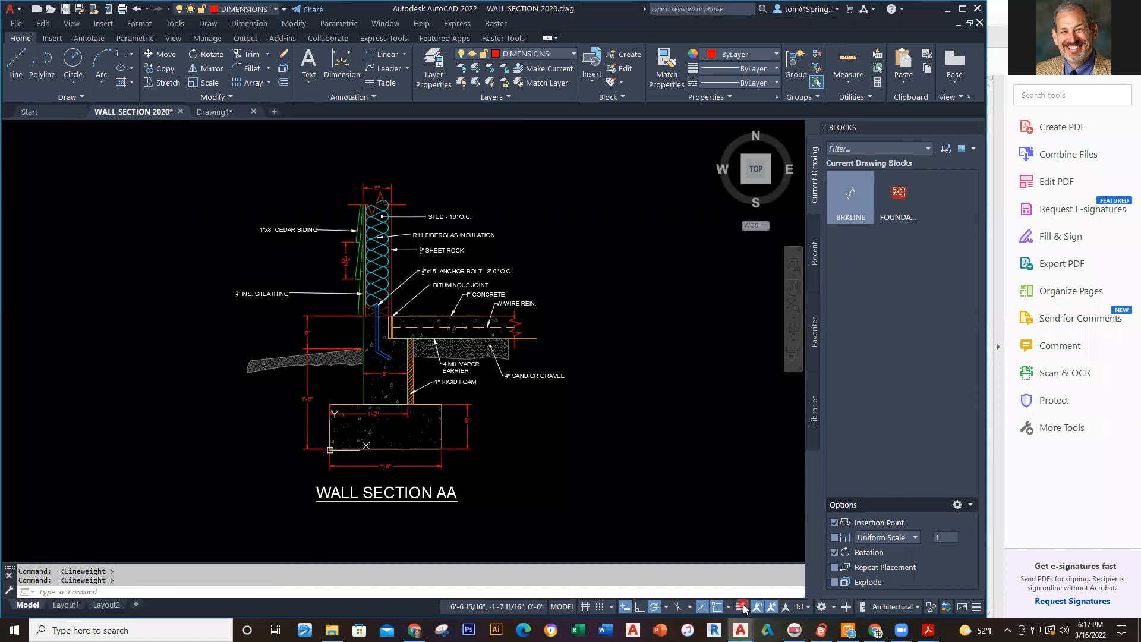
click(741, 608)
click(742, 607)
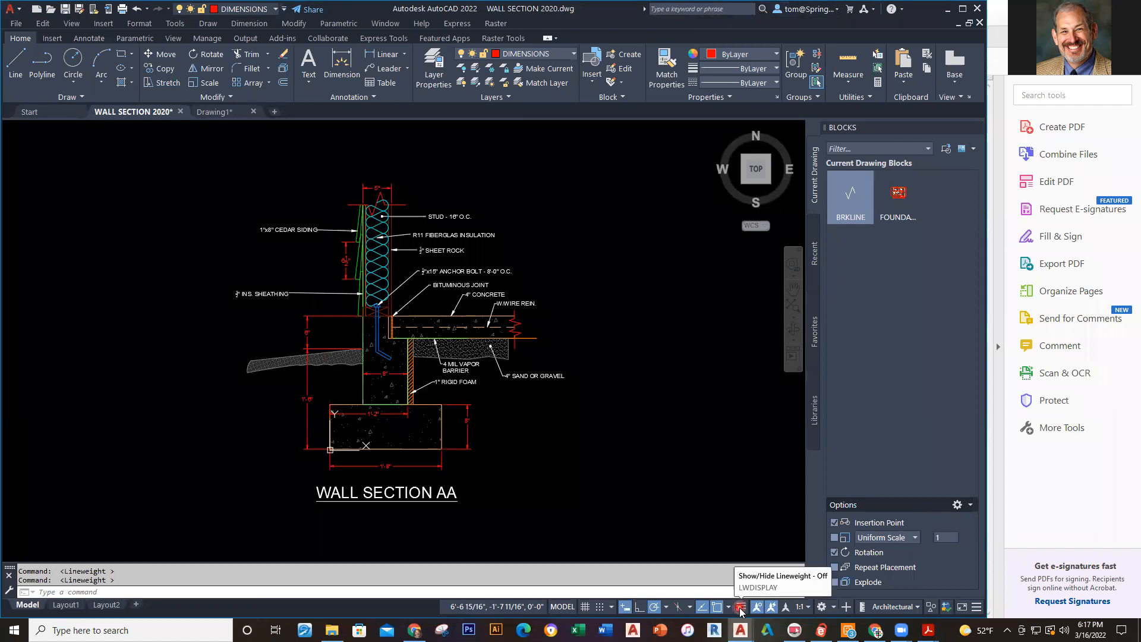
click(742, 615)
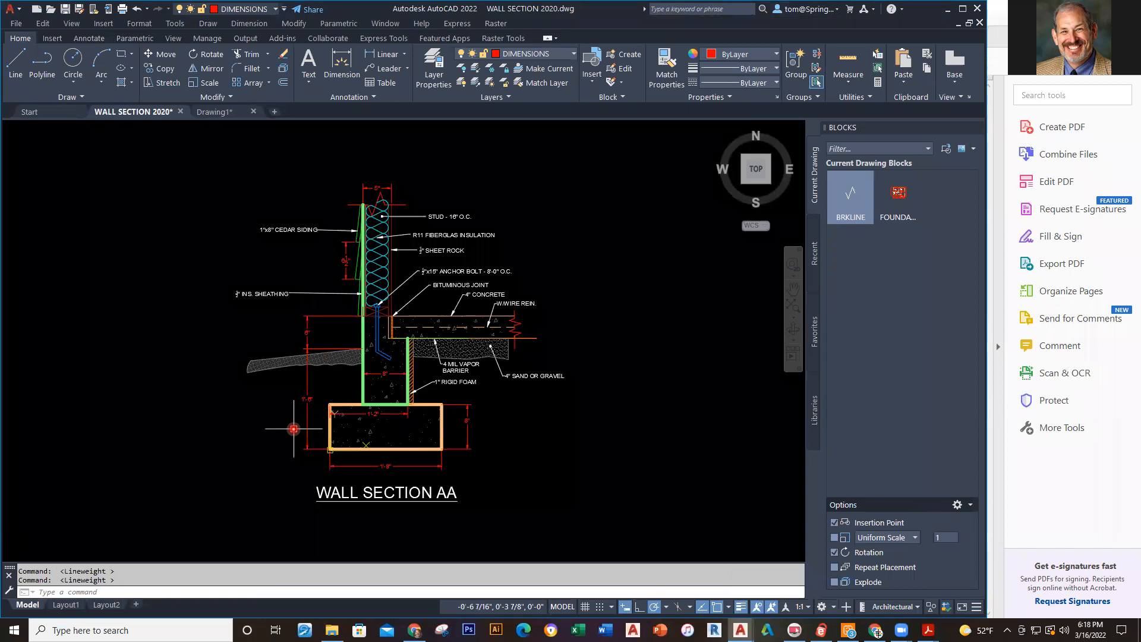
Inspect the footing dimensions of Wall Section AA, then switch to the Drawing1 drawing.
scroll(295, 428, up, 4)
scroll(605, 438, down, 2)
scroll(636, 429, down, 2)
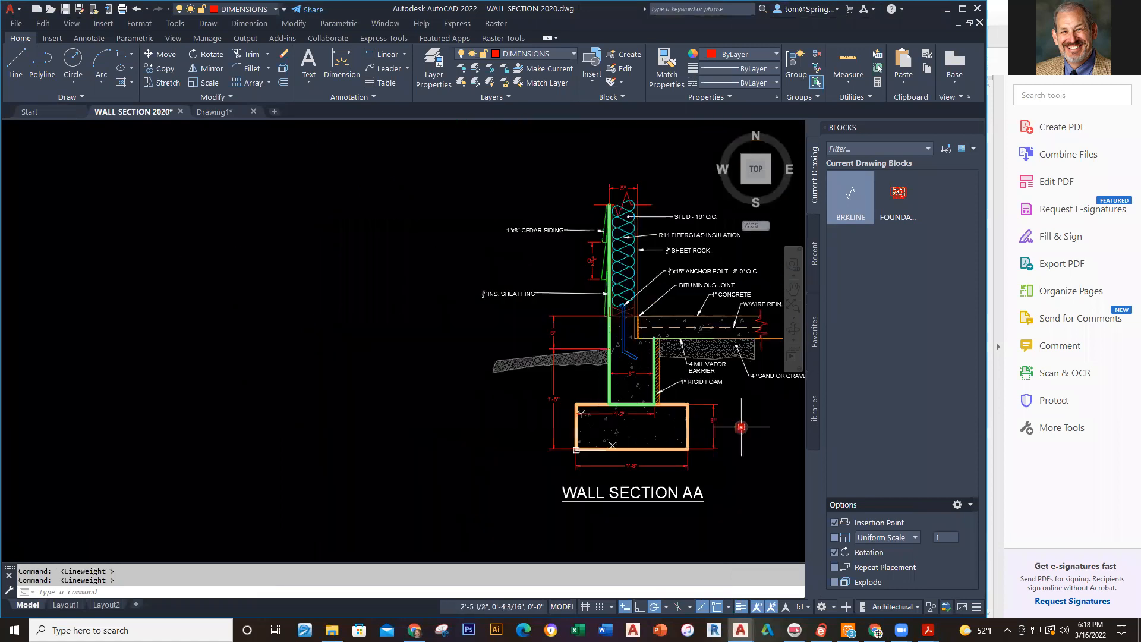
scroll(639, 430, up, 2)
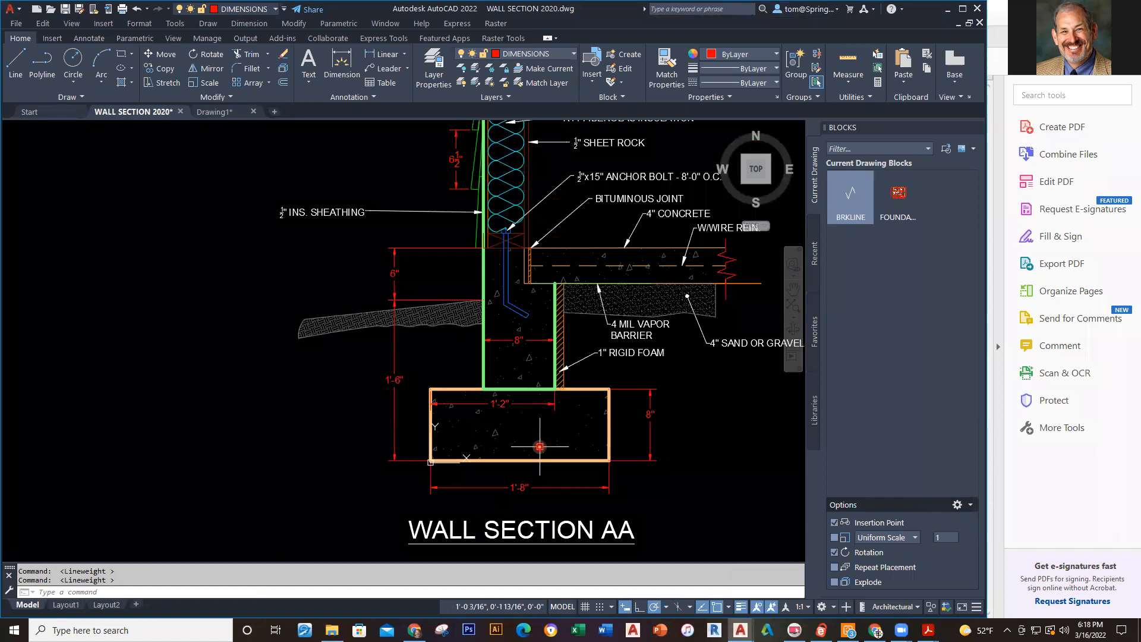
click(221, 113)
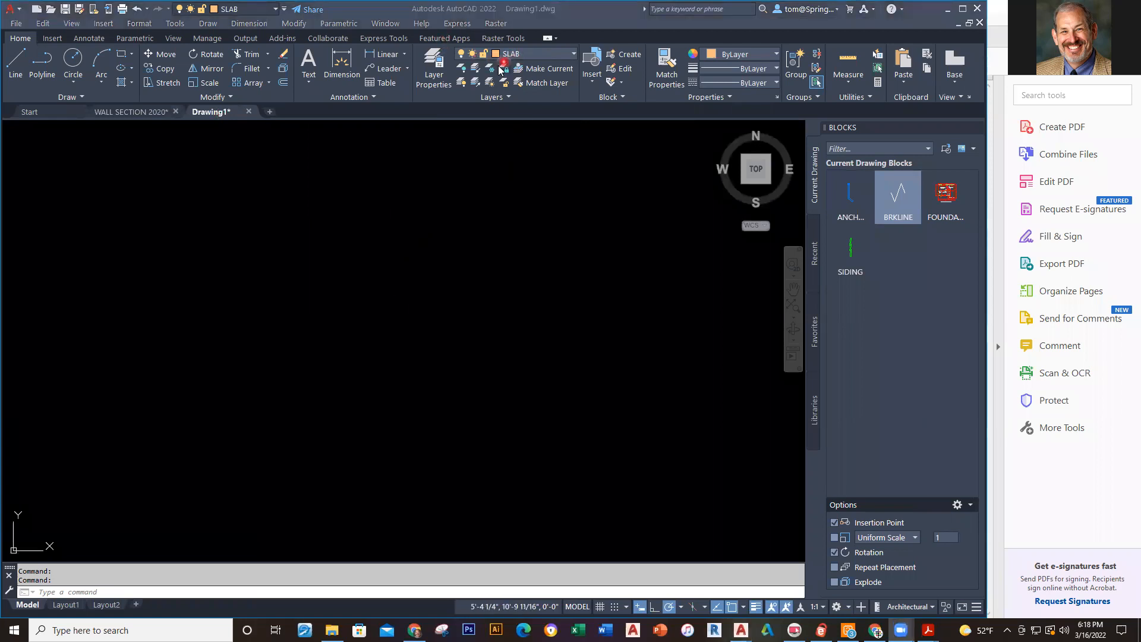
Review the footing dimensions of Wall Section AA in the model space of the WALL SECTION 2020 drawing.
mouse_move(139, 112)
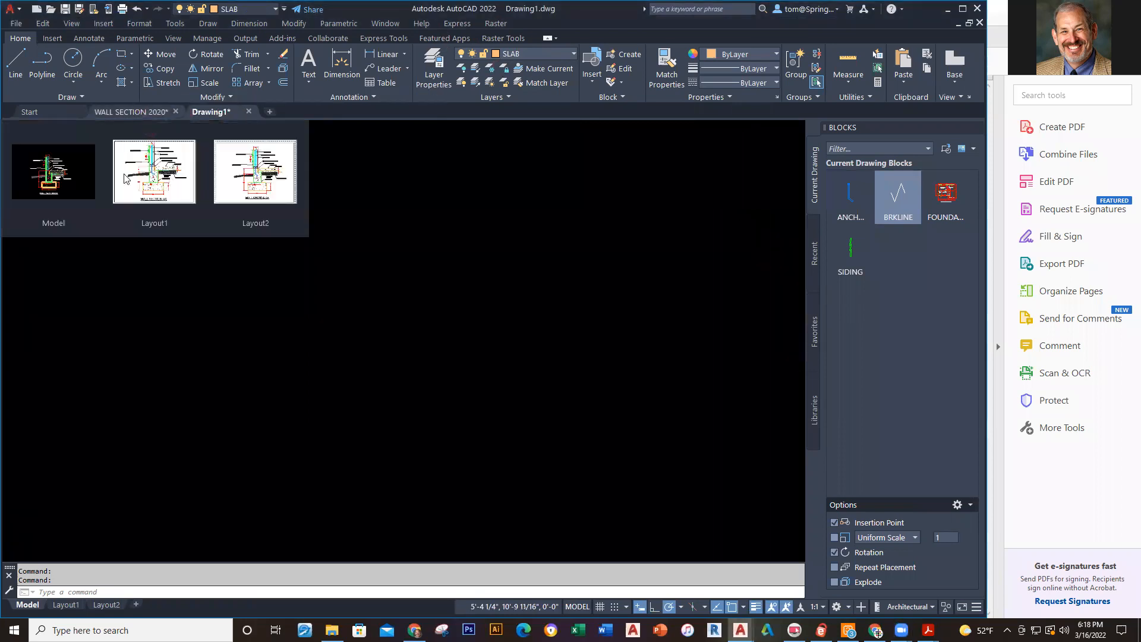
click(168, 179)
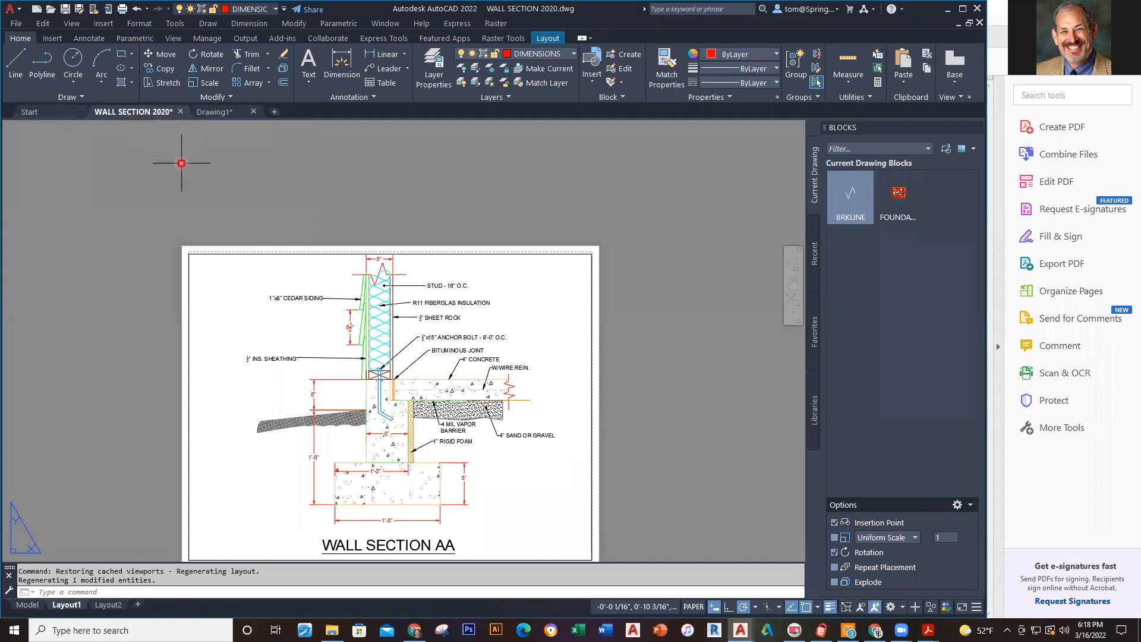
click(34, 604)
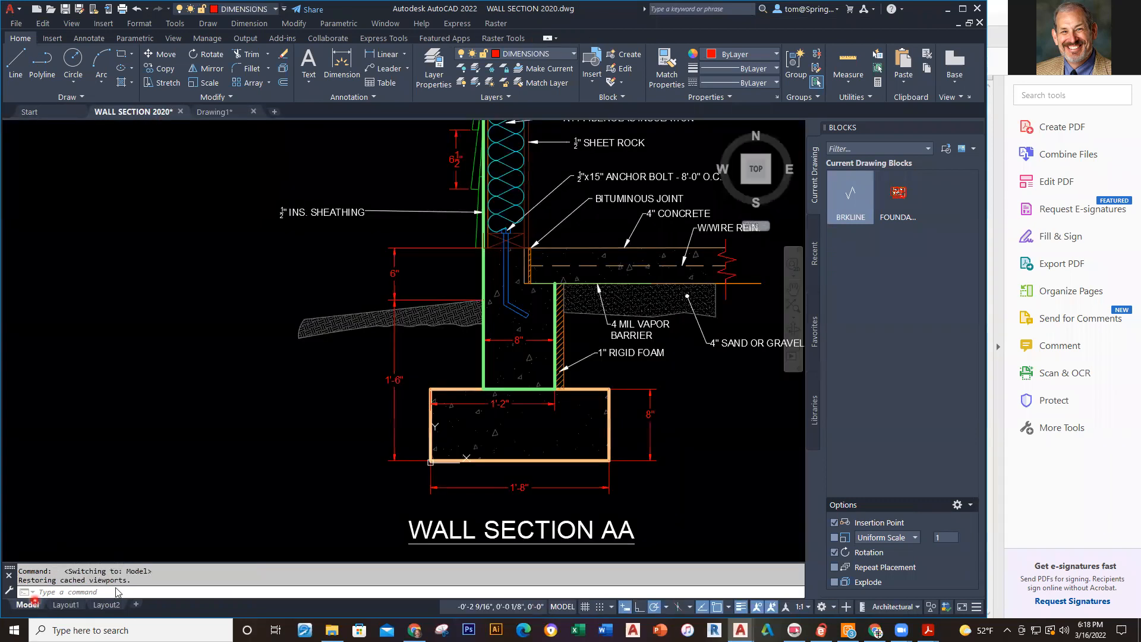
scroll(569, 468, up, 2)
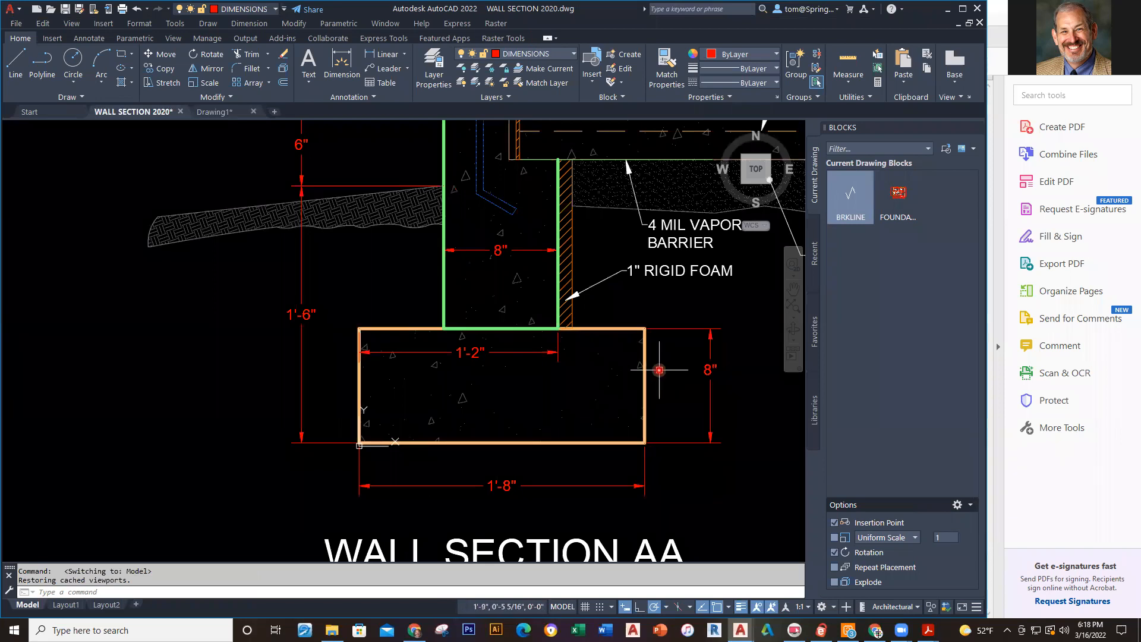
Draw the footing in the Drawing1 drawing as a rectangle 20 inches wide and 8 inches high.
click(214, 112)
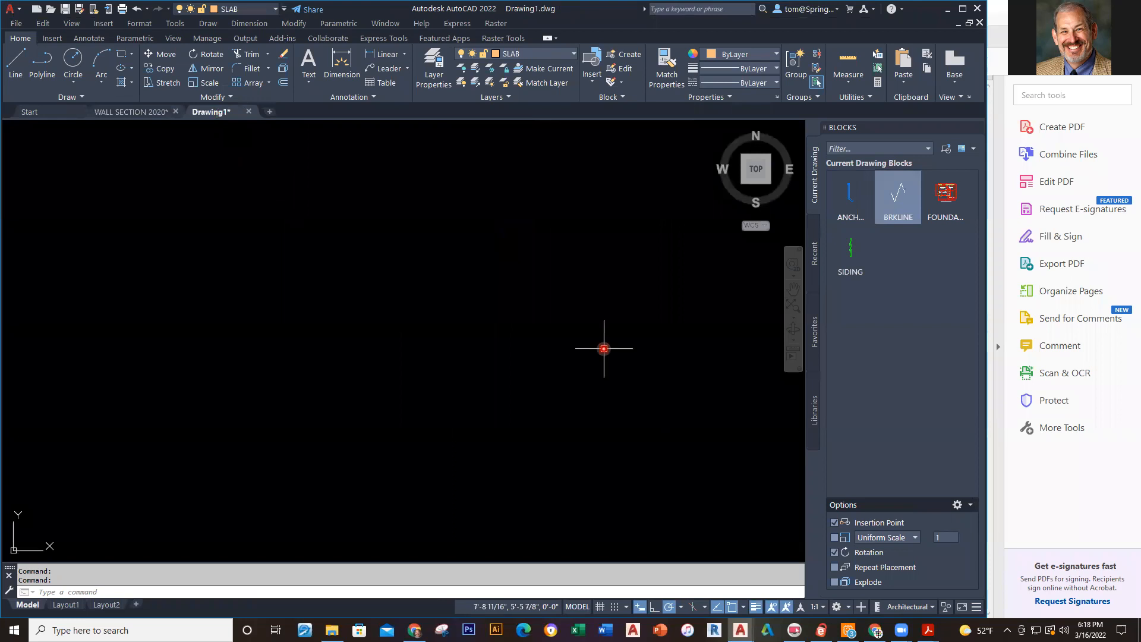
click(121, 54)
click(269, 456)
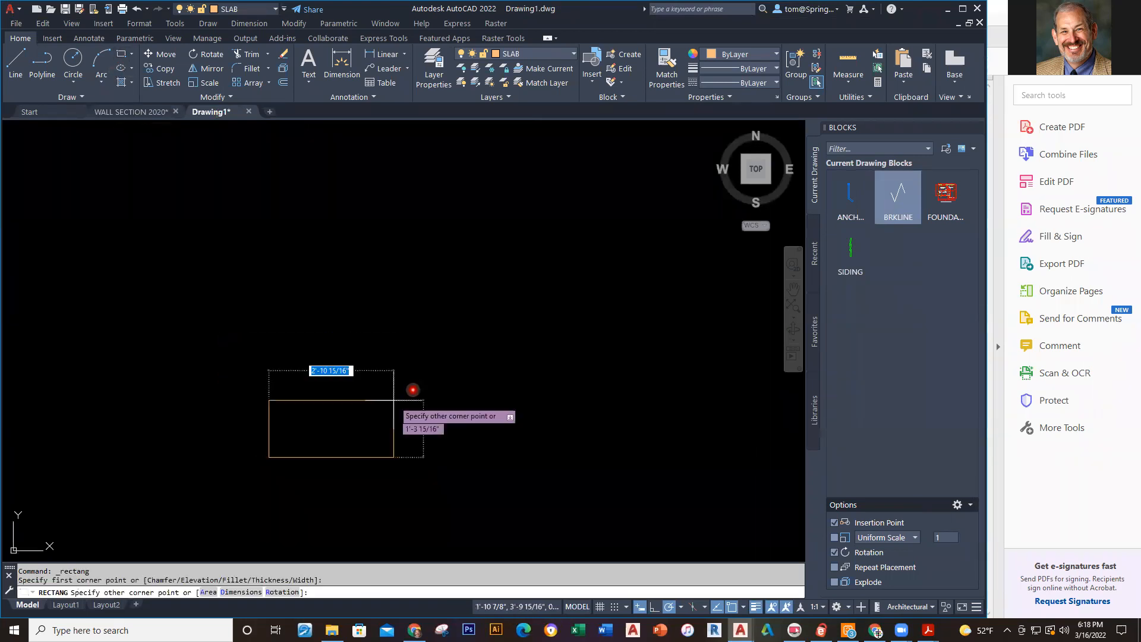
text(20)
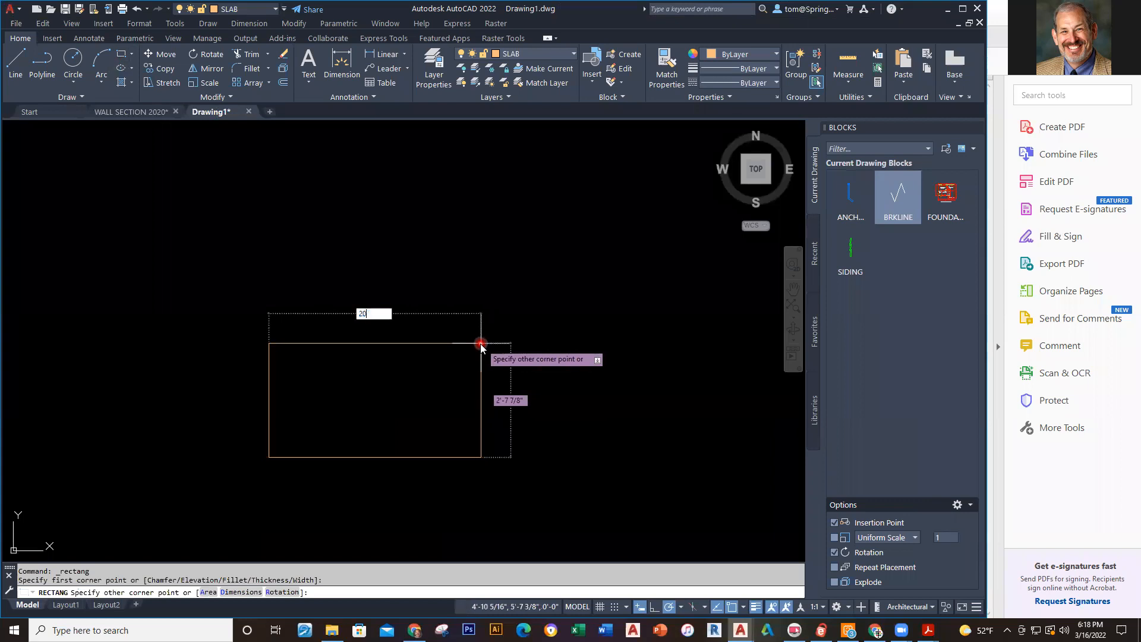
key(Tab)
text(8)
key(Return)
key(Escape)
scroll(347, 442, up, 5)
mouse_move(364, 437)
middle_down()
mouse_move(461, 427)
mouse_move(517, 361)
middle_up()
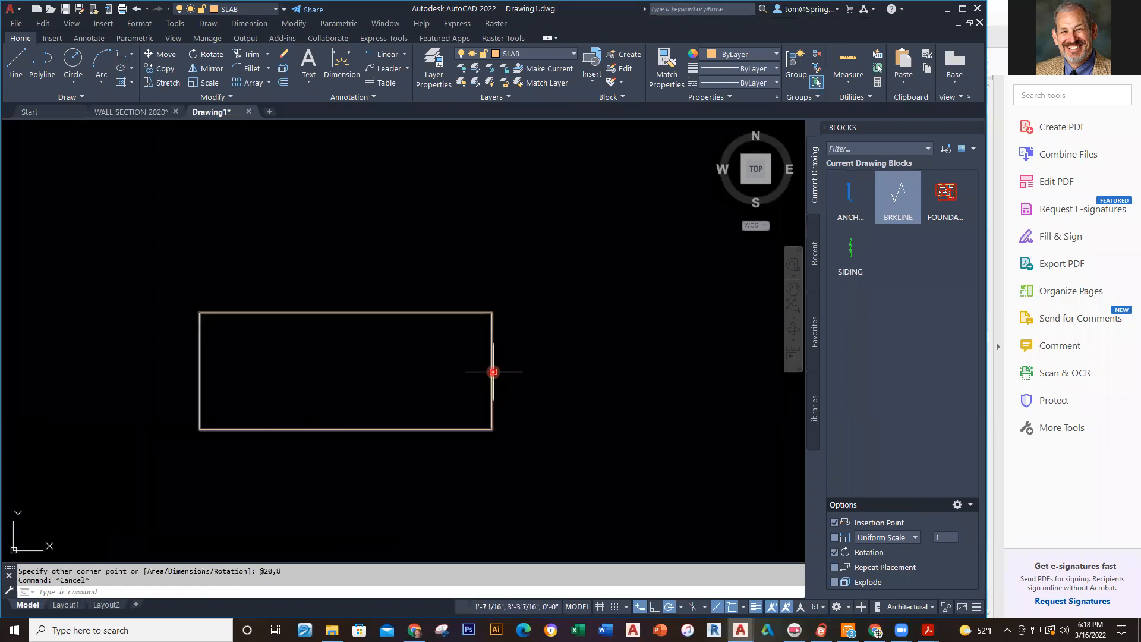
Toggle the lineweight display off and on, and compare the new rectangle's layer and lineweight with the footing outline in WALL SECTION 2020.
click(756, 607)
click(757, 607)
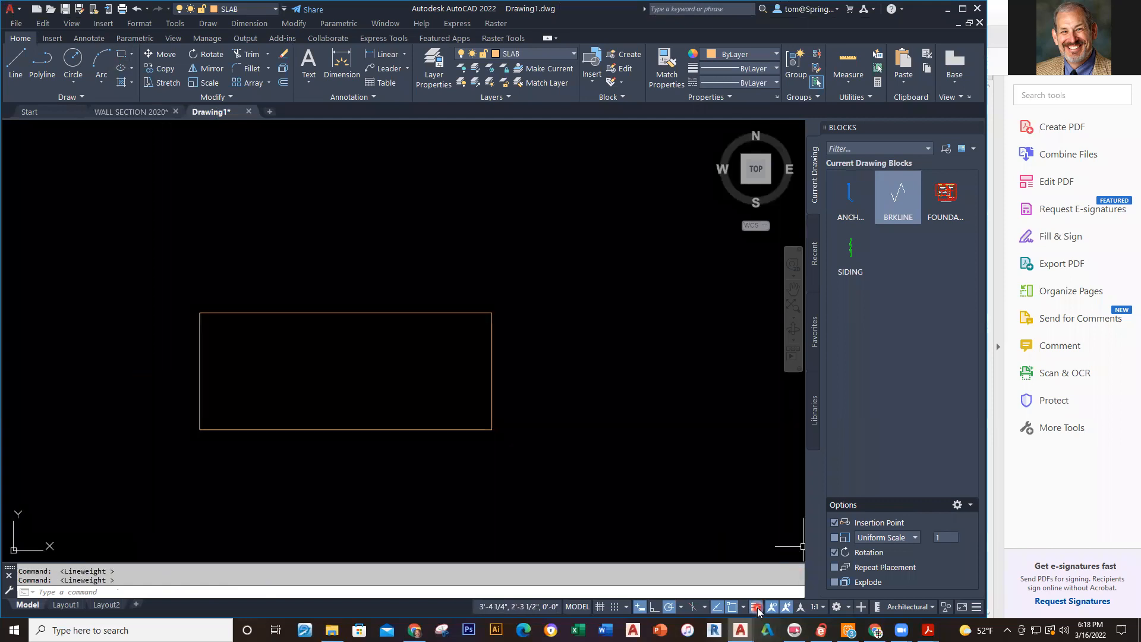
click(492, 390)
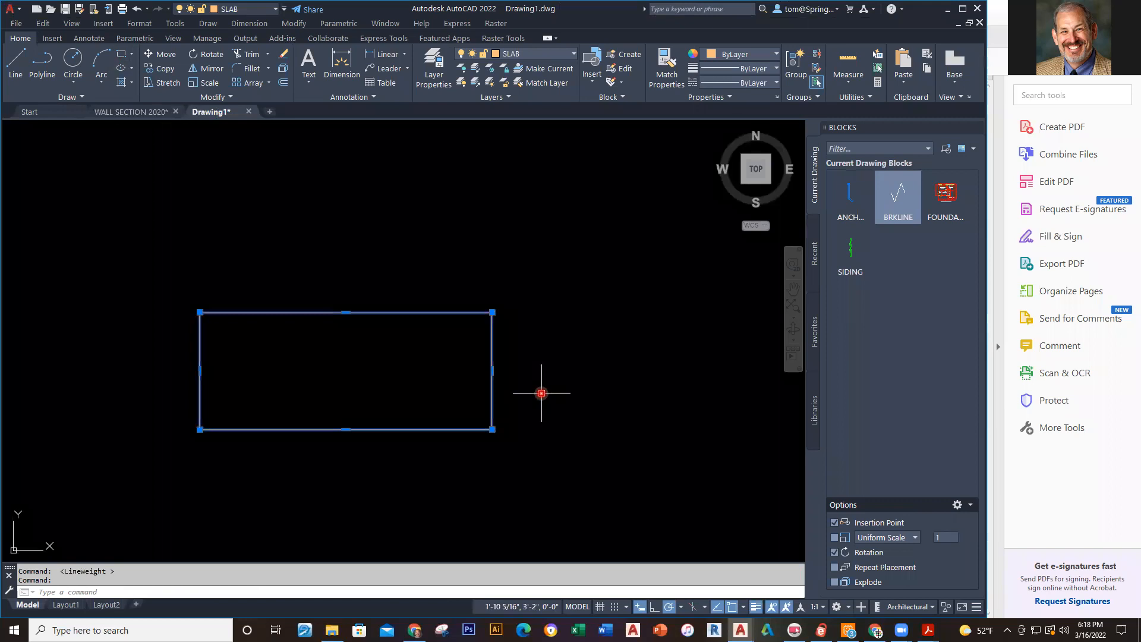
key(Escape)
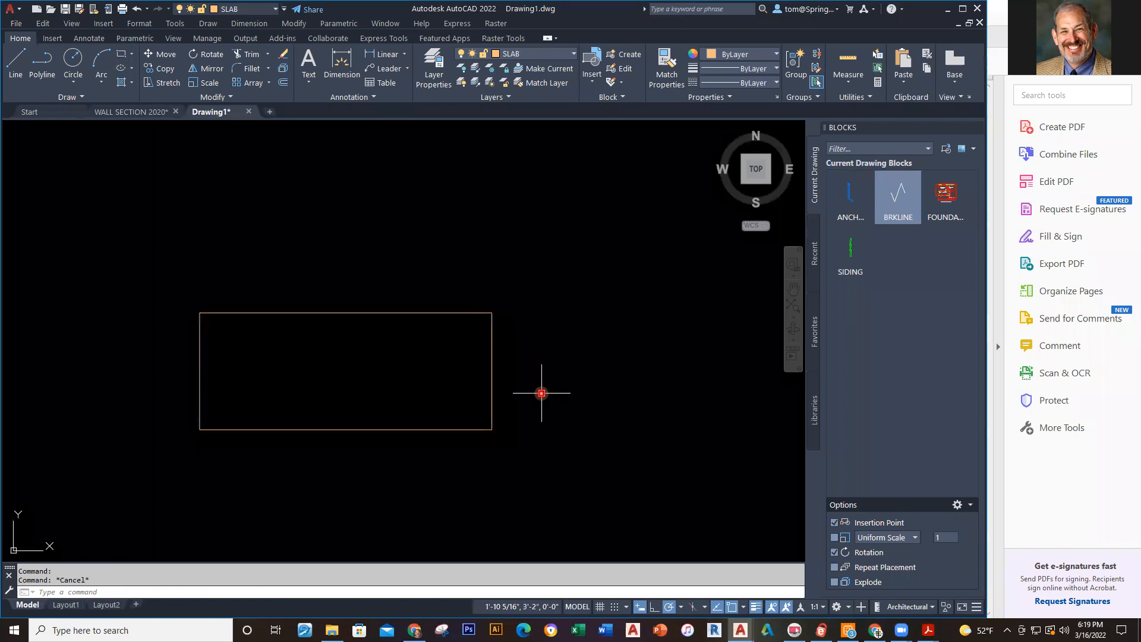
click(135, 111)
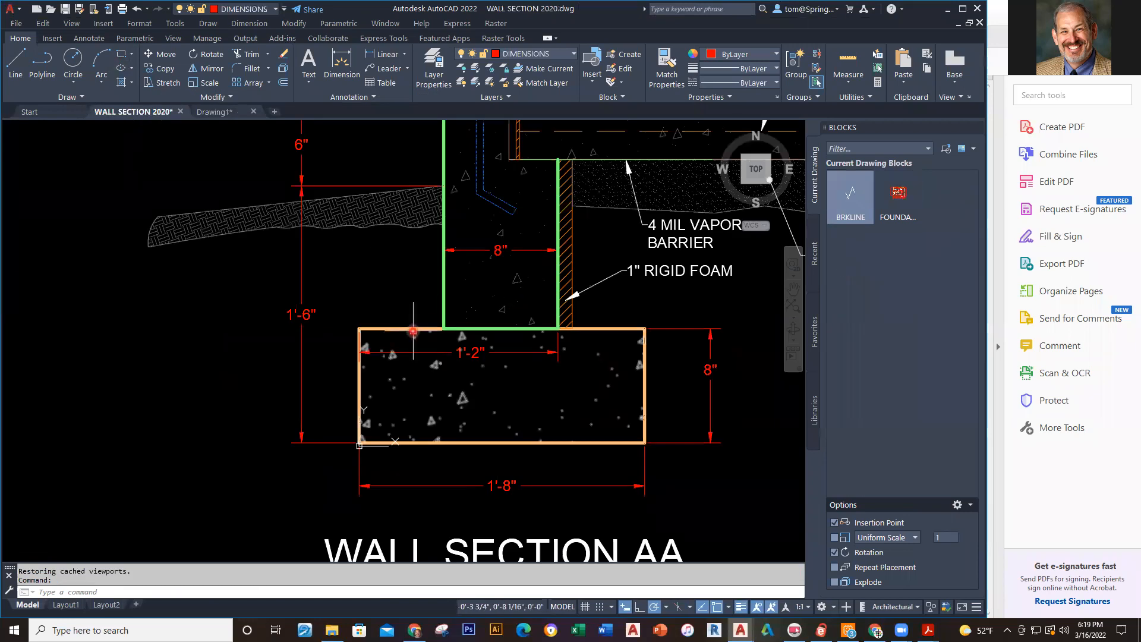
click(397, 324)
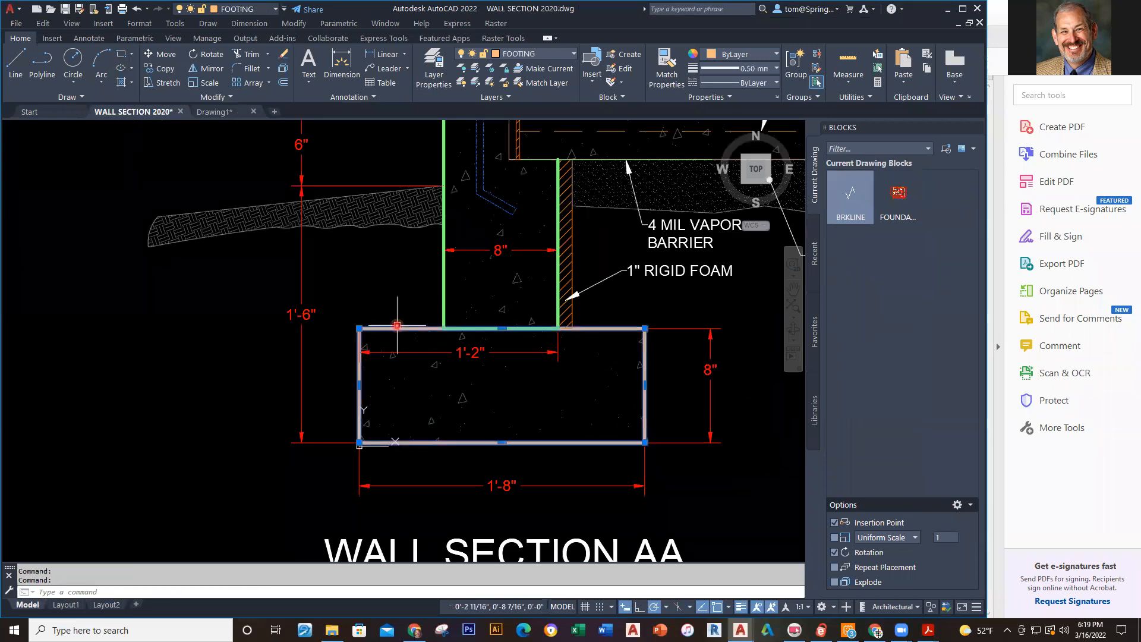
key(Escape)
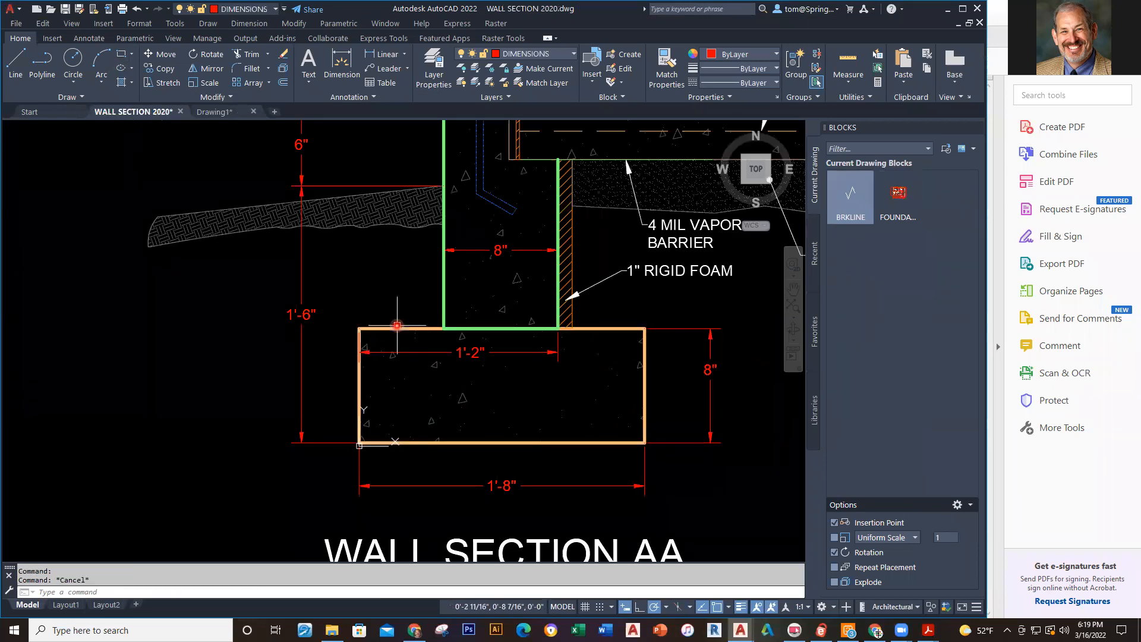
Move the footing rectangle in Drawing1 to the FOOTING layer.
click(235, 111)
click(458, 310)
click(574, 54)
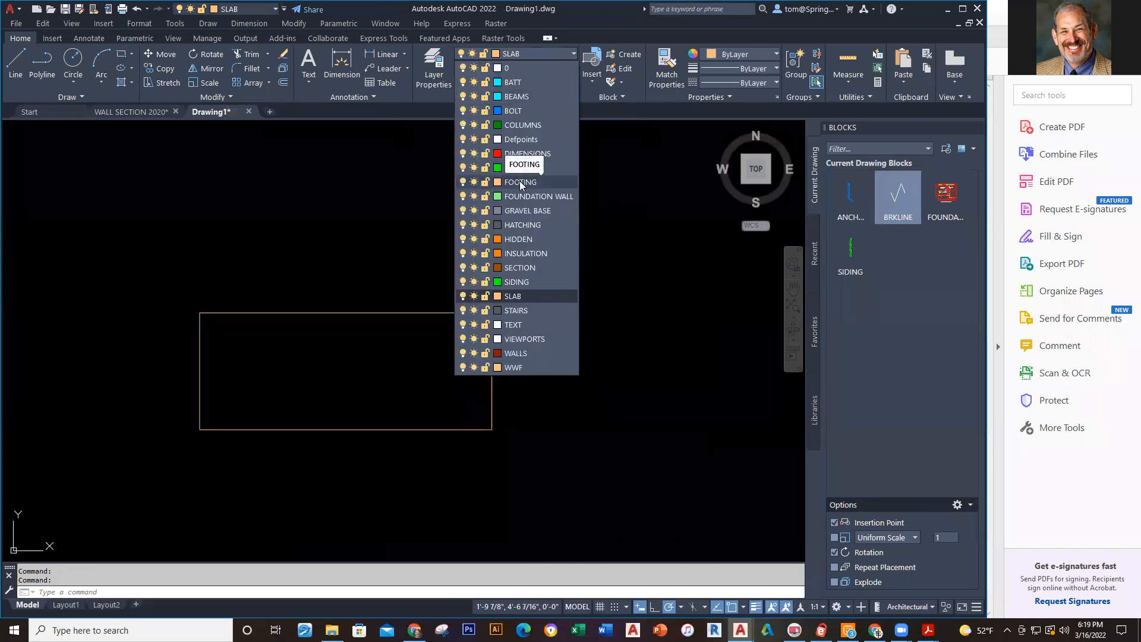
click(520, 182)
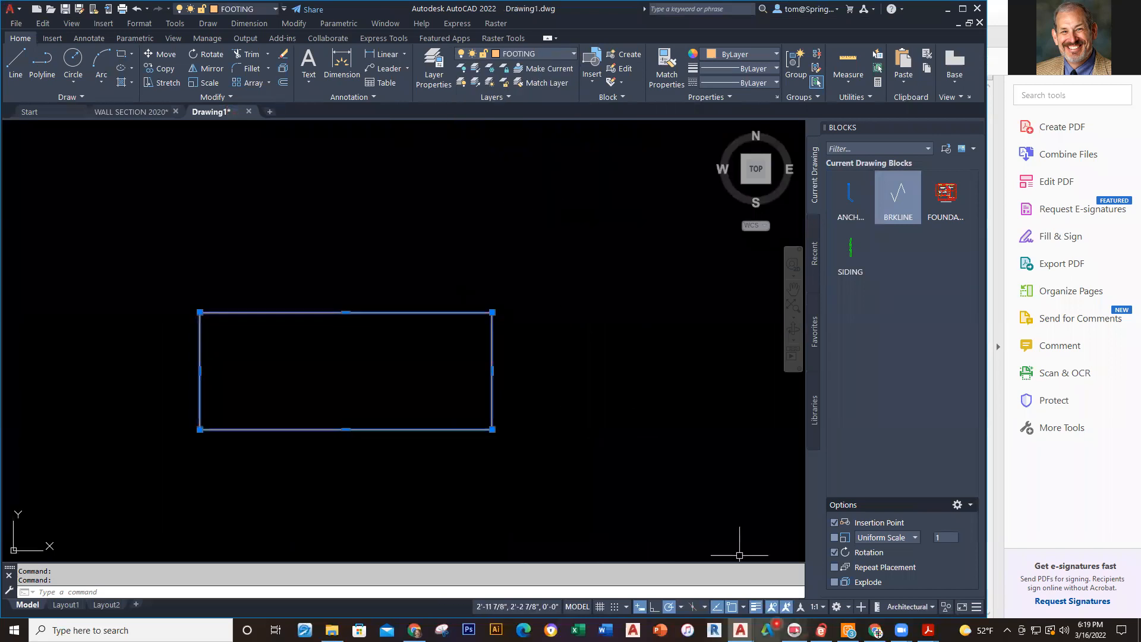
Toggle the lineweight display off and on twice to check the thickness of the footing rectangle in Drawing1.
click(755, 607)
click(755, 607)
key(Escape)
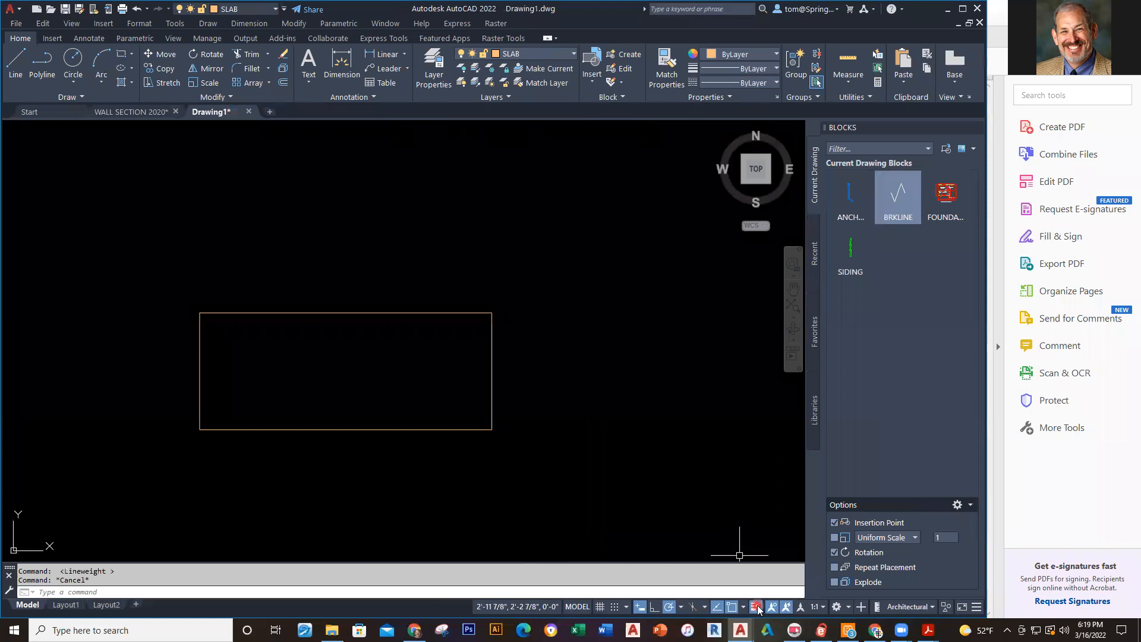
click(491, 389)
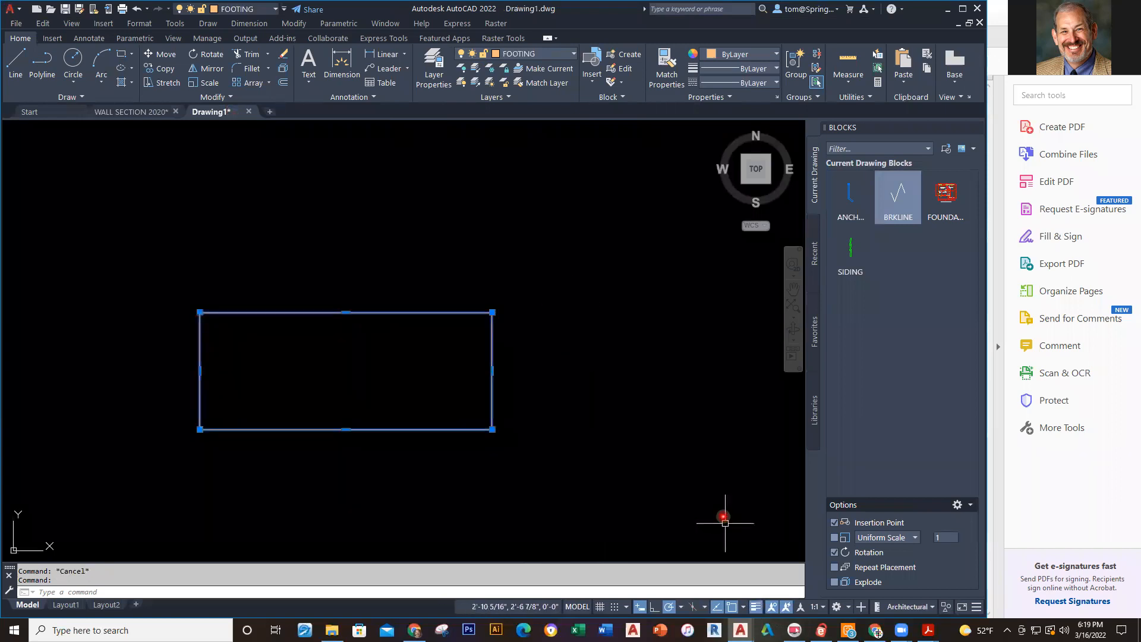
click(756, 607)
click(755, 606)
key(Escape)
Inspect the properties of the footing outline polyline in the WALL SECTION 2020 drawing.
click(149, 112)
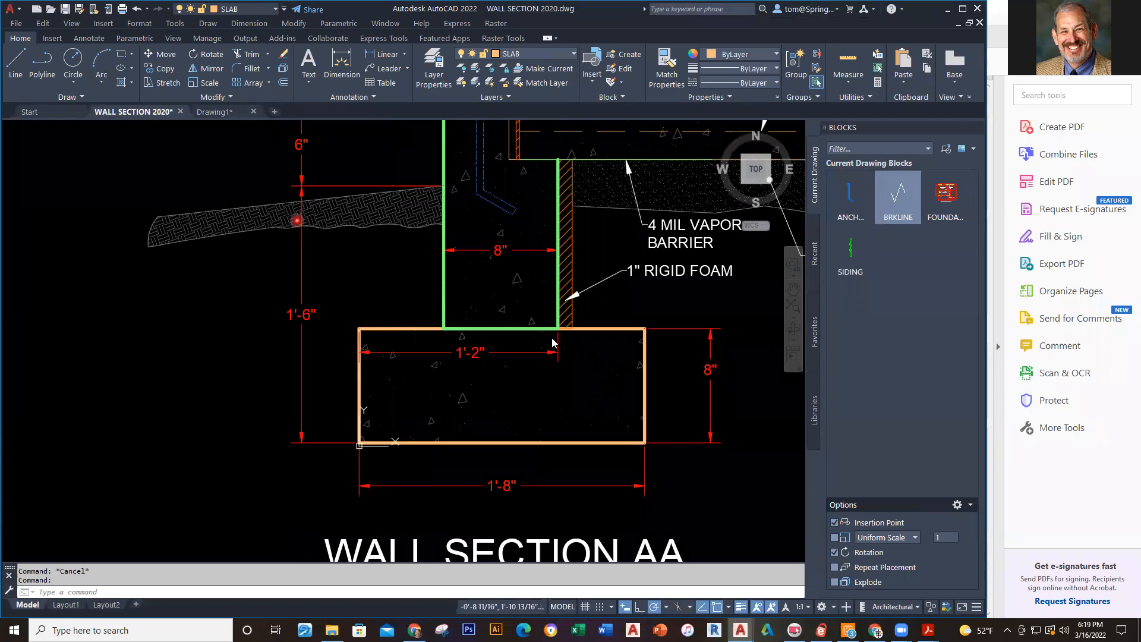
click(643, 380)
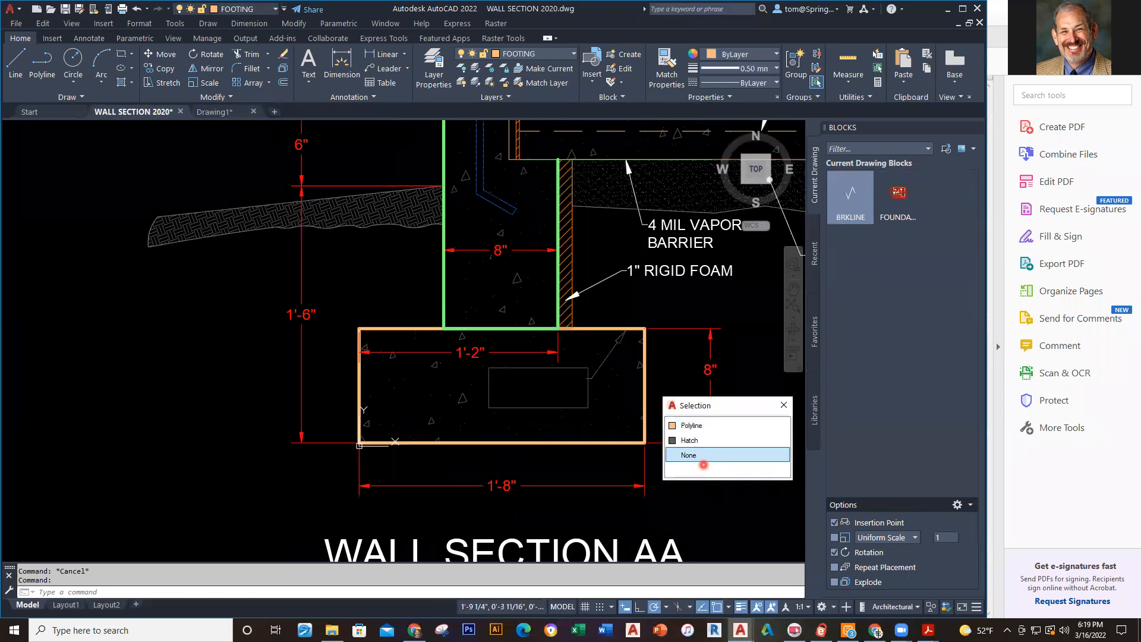
click(707, 427)
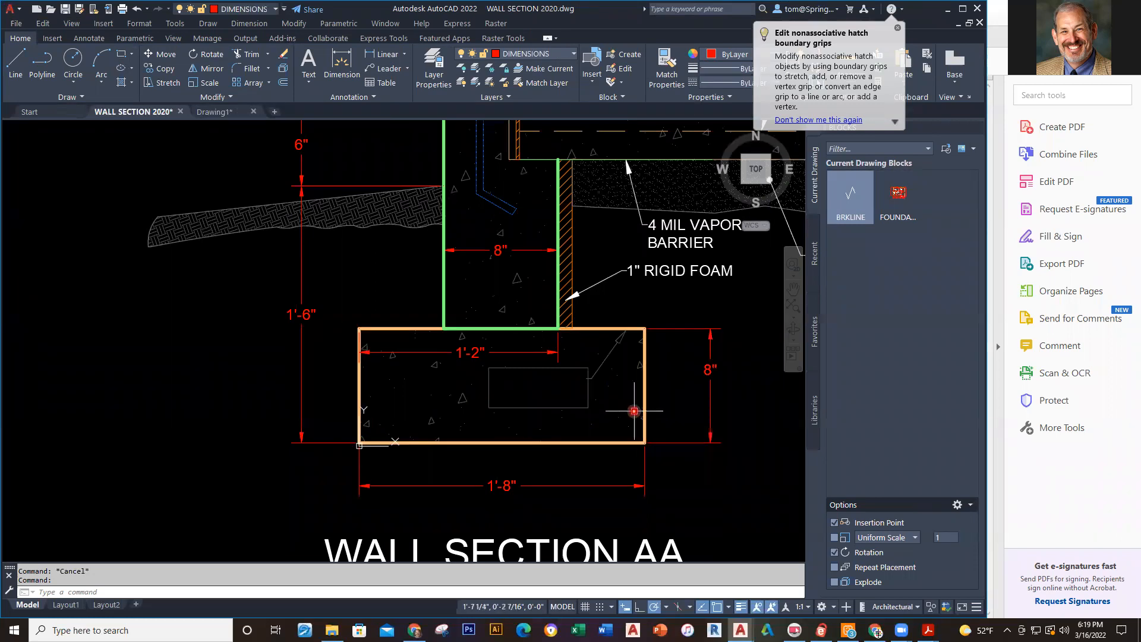
click(644, 410)
right_click(645, 413)
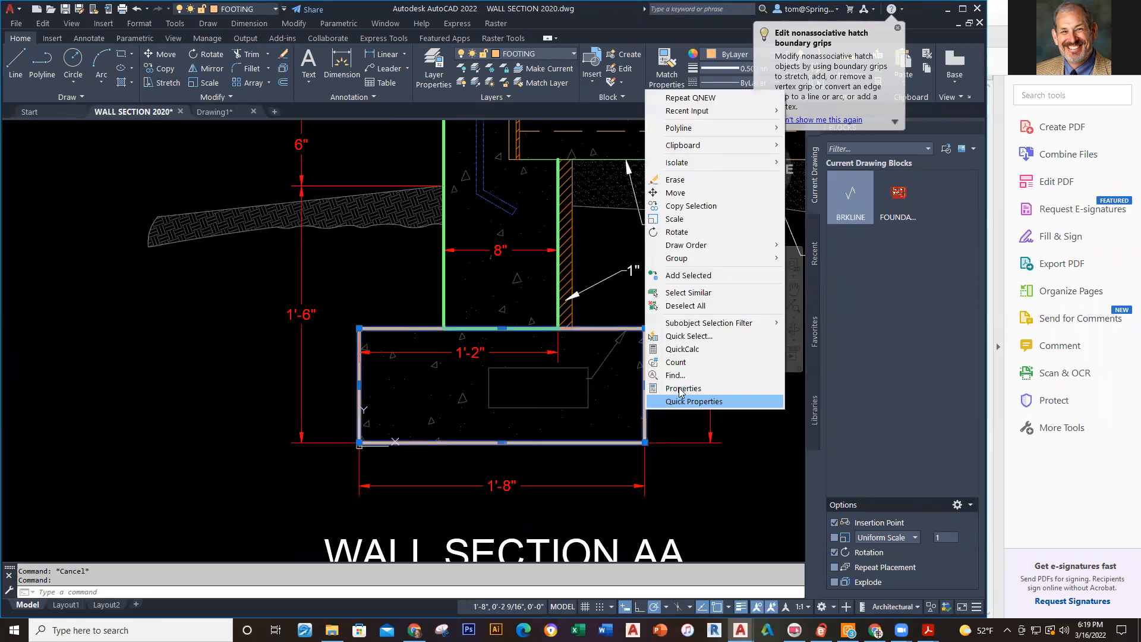
click(683, 457)
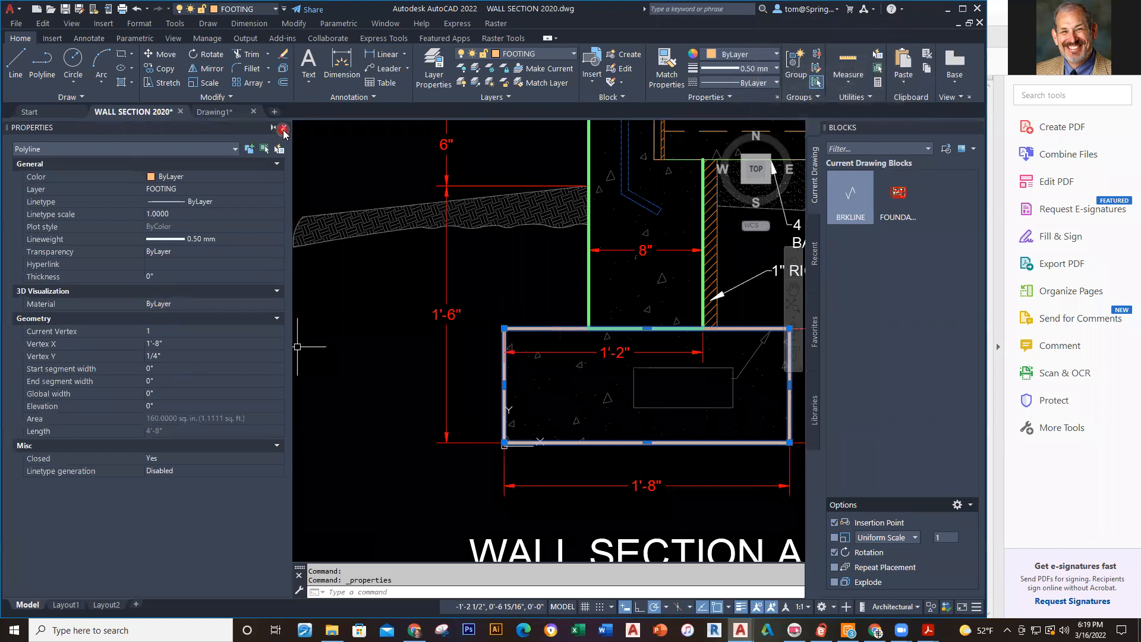
click(283, 129)
Check the FOOTING layer's lineweight in the layer properties against the lineweight assigned to the footing outline itself.
click(434, 65)
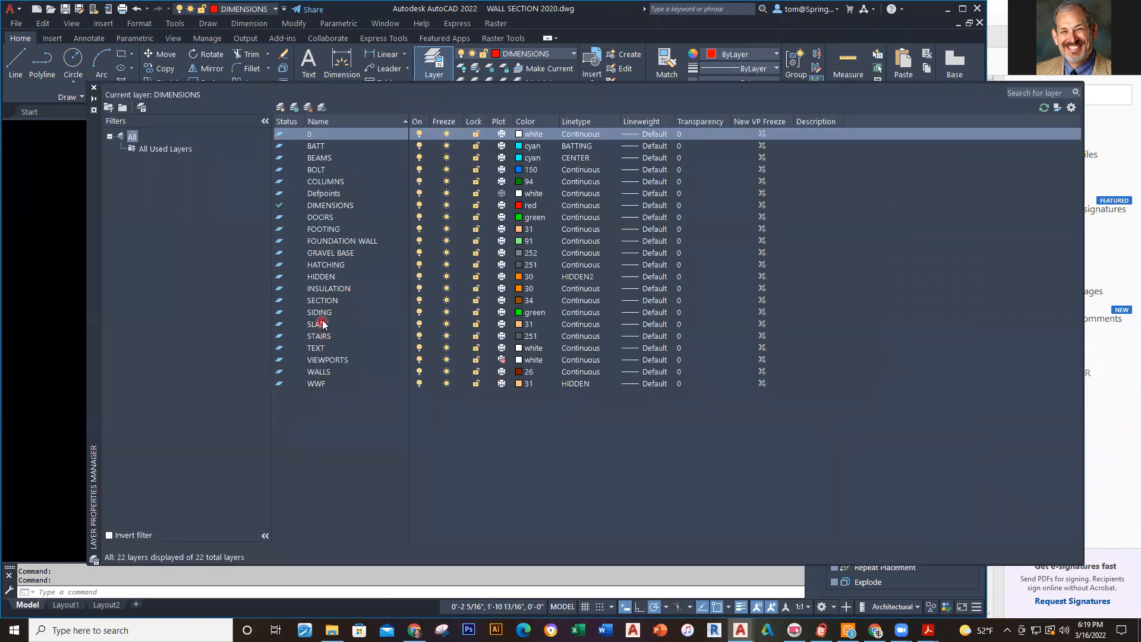
click(330, 231)
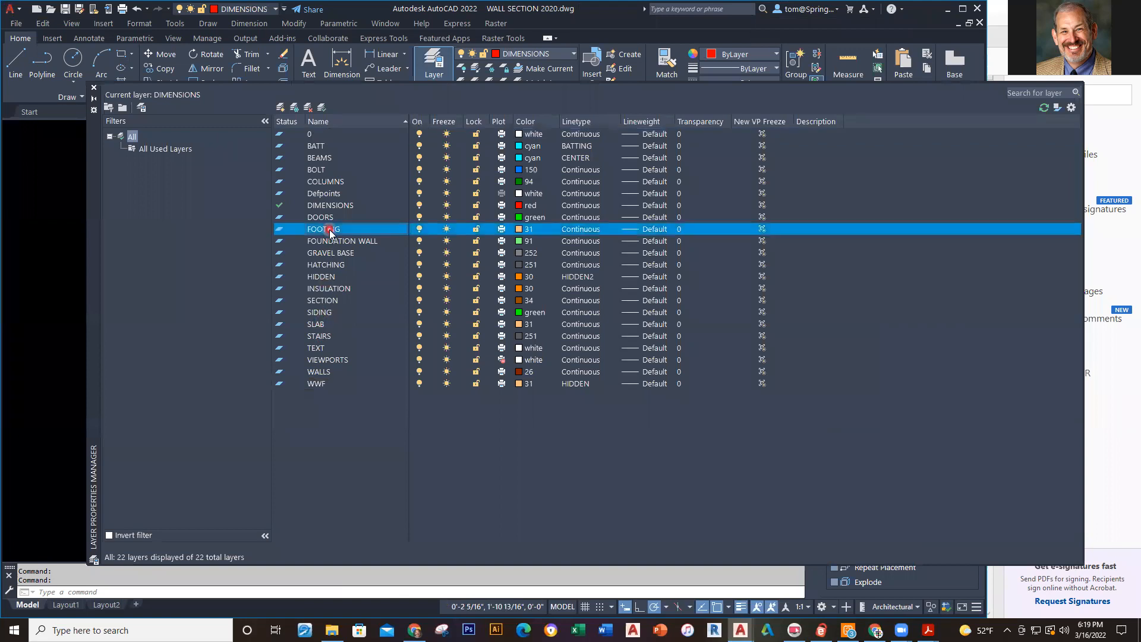
click(670, 230)
click(95, 90)
click(389, 334)
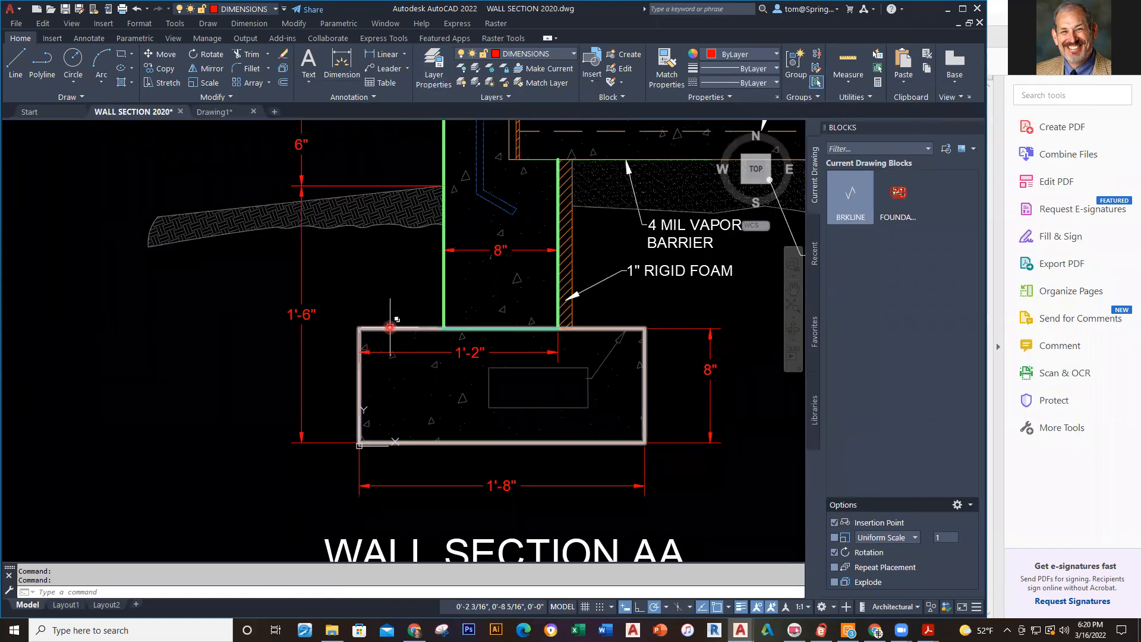
click(425, 373)
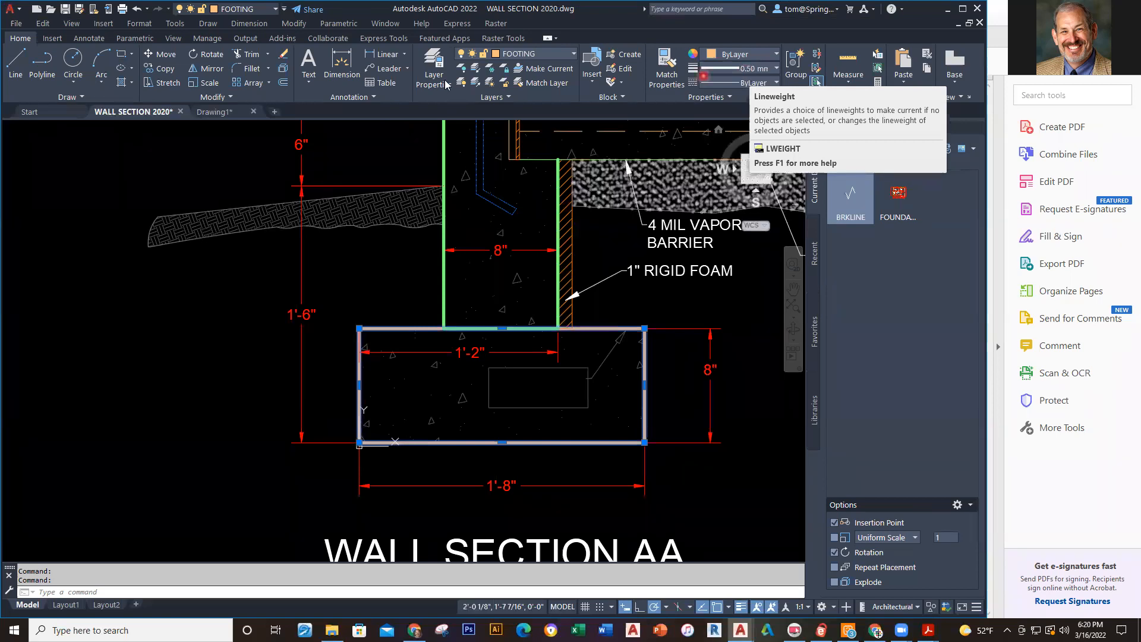
Set the lineweight of the footing rectangle in Drawing1 to 0.50 mm.
click(221, 113)
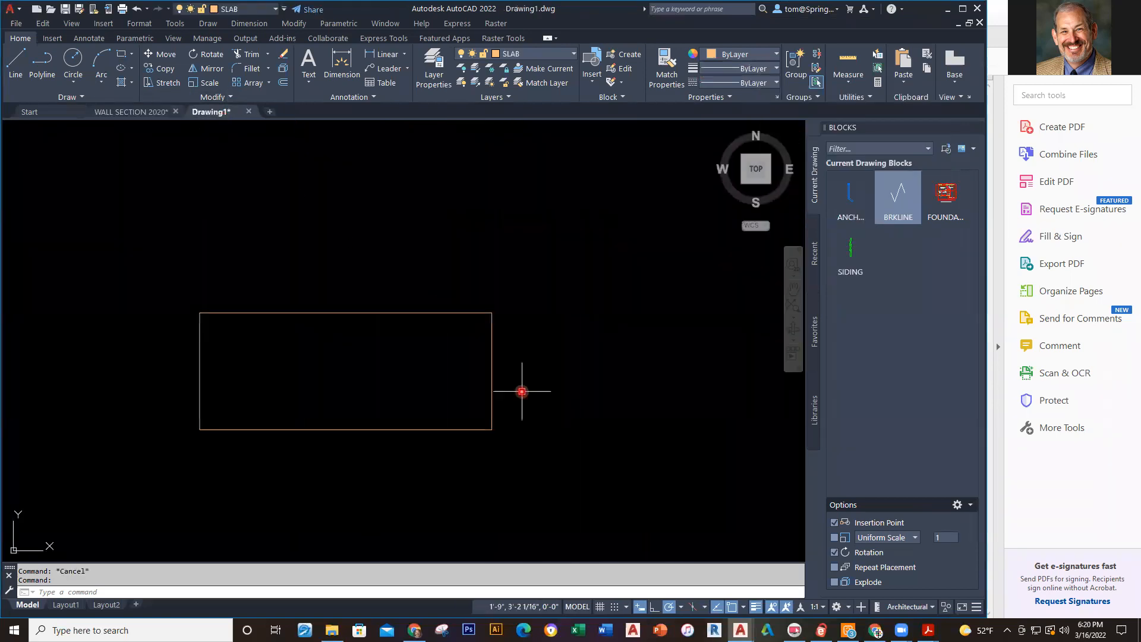
click(489, 378)
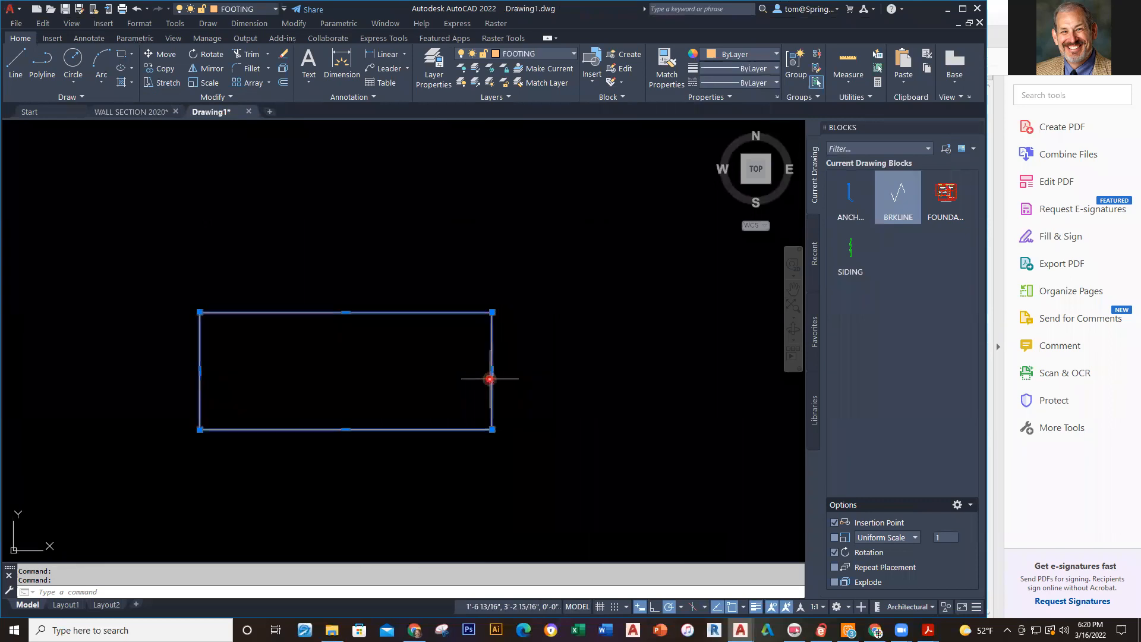
click(776, 69)
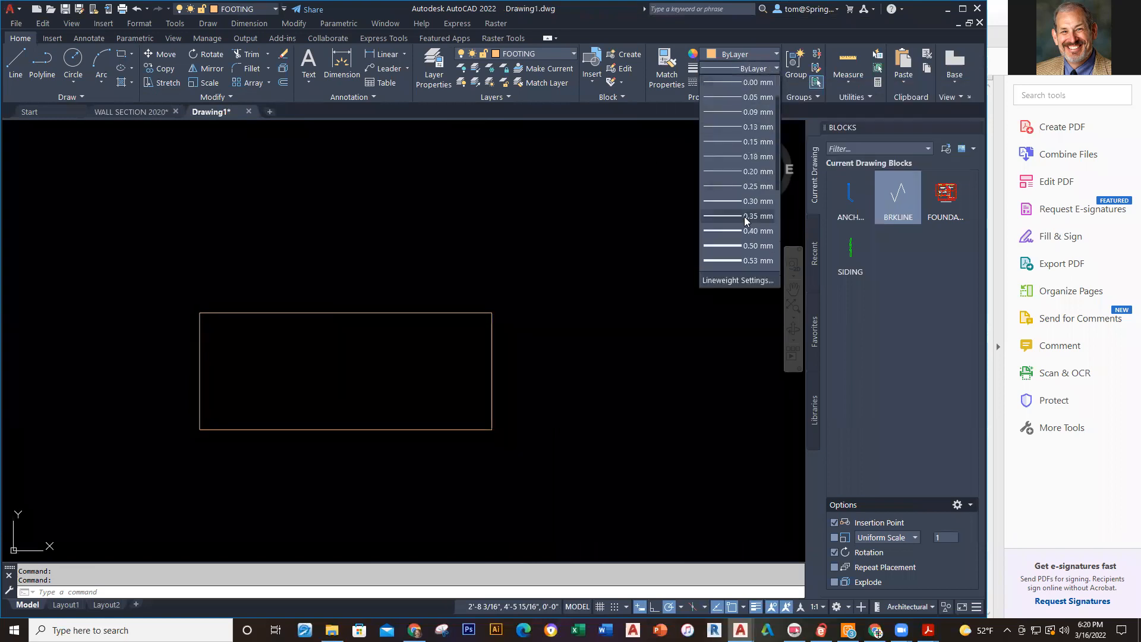
click(723, 241)
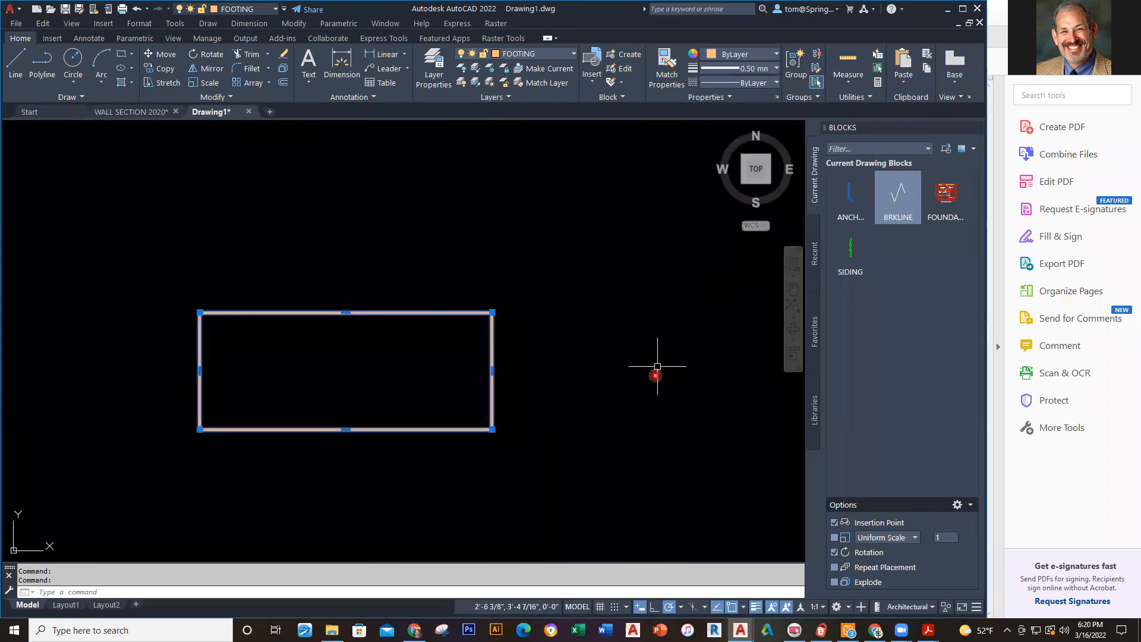
key(Escape)
middle_drag(616, 347, 652, 364)
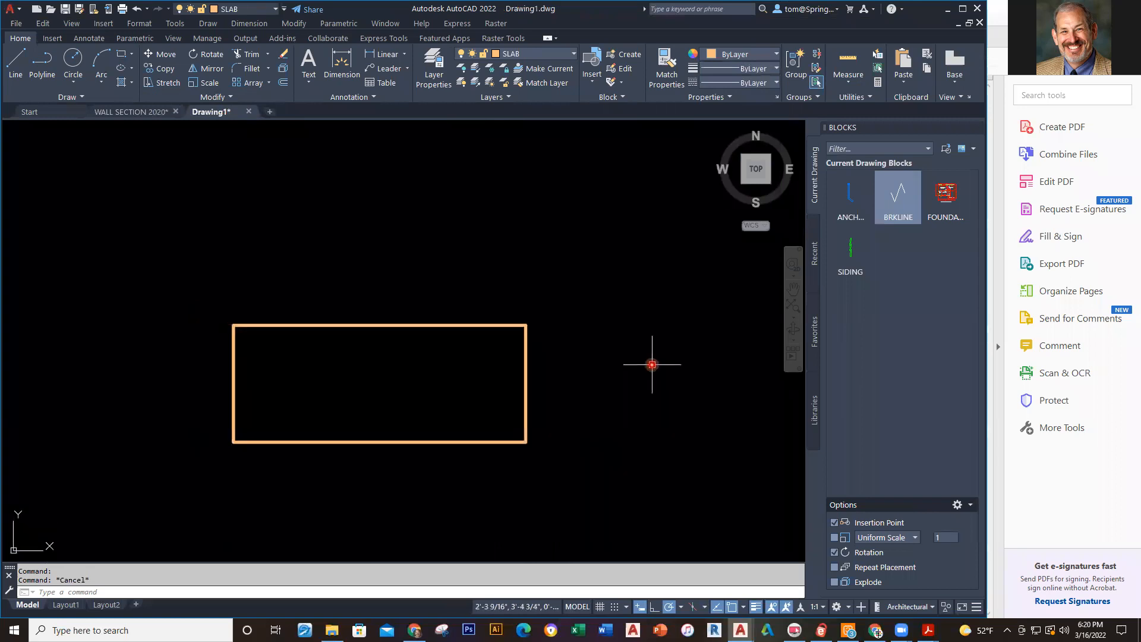
Make FOOTING the current layer in Drawing1 and bring the whole Wall Section AA into view in WALL SECTION 2020.
click(574, 55)
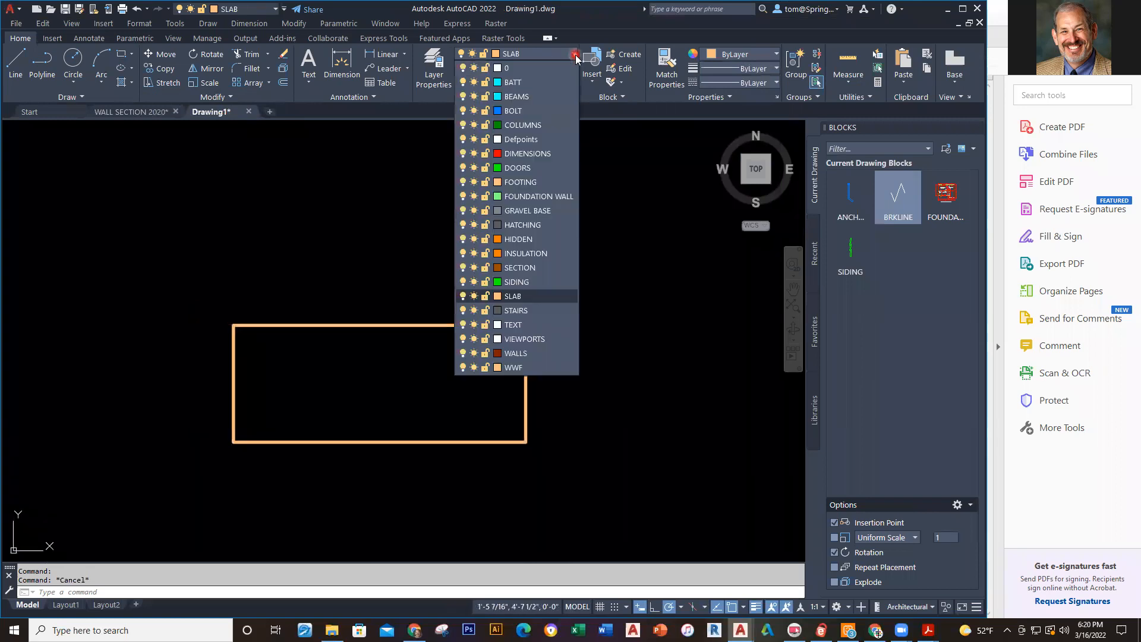
click(524, 182)
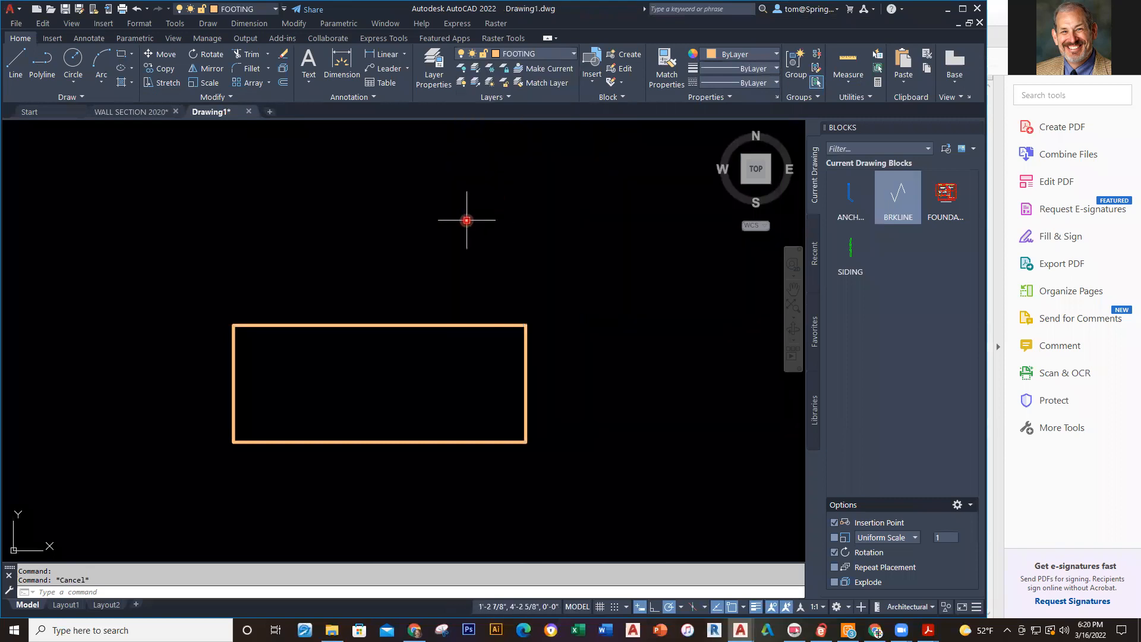
click(152, 113)
scroll(295, 447, down, 8)
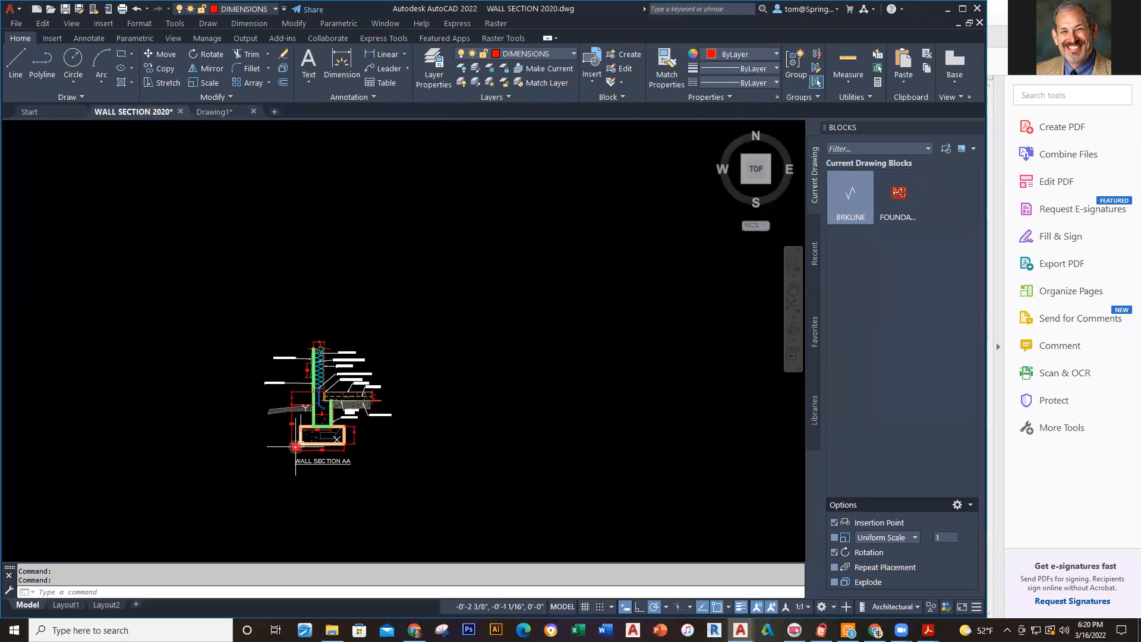
Check the footing dimensions and concrete hatch notes in the WALL SECTION 2020 drawing and its PDF in Adobe Acrobat.
scroll(303, 452, up, 8)
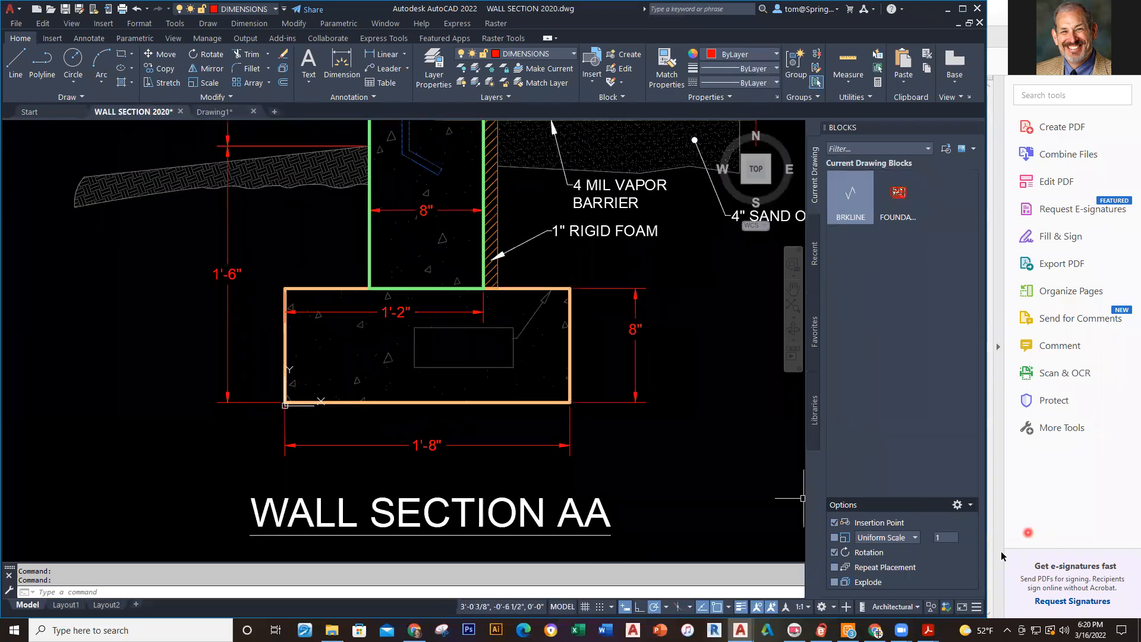
mouse_move(928, 630)
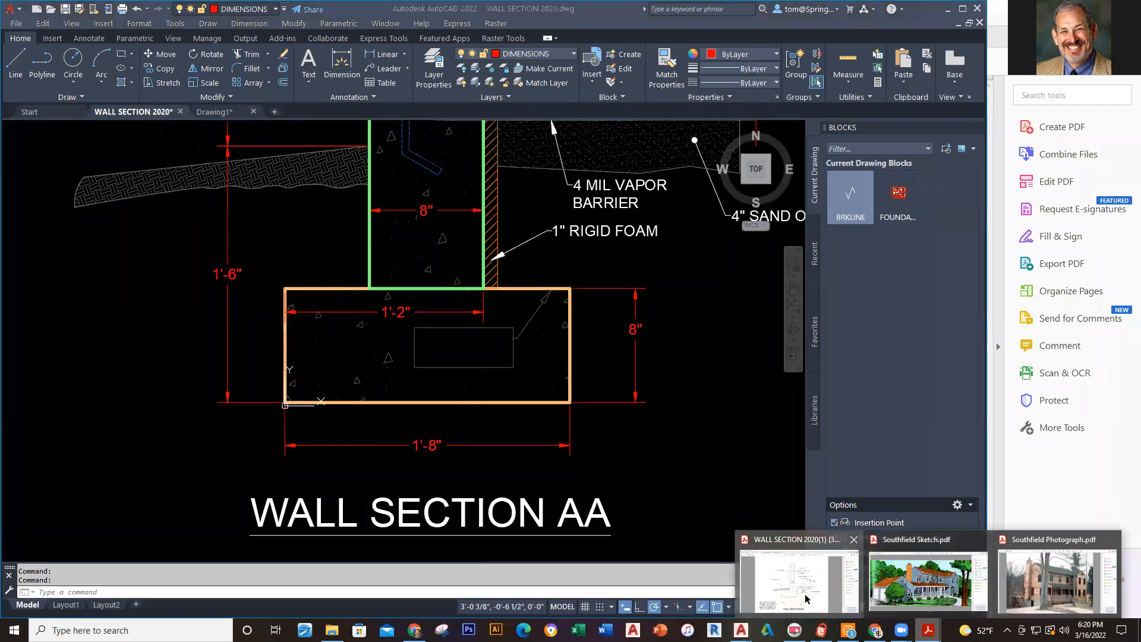
click(796, 582)
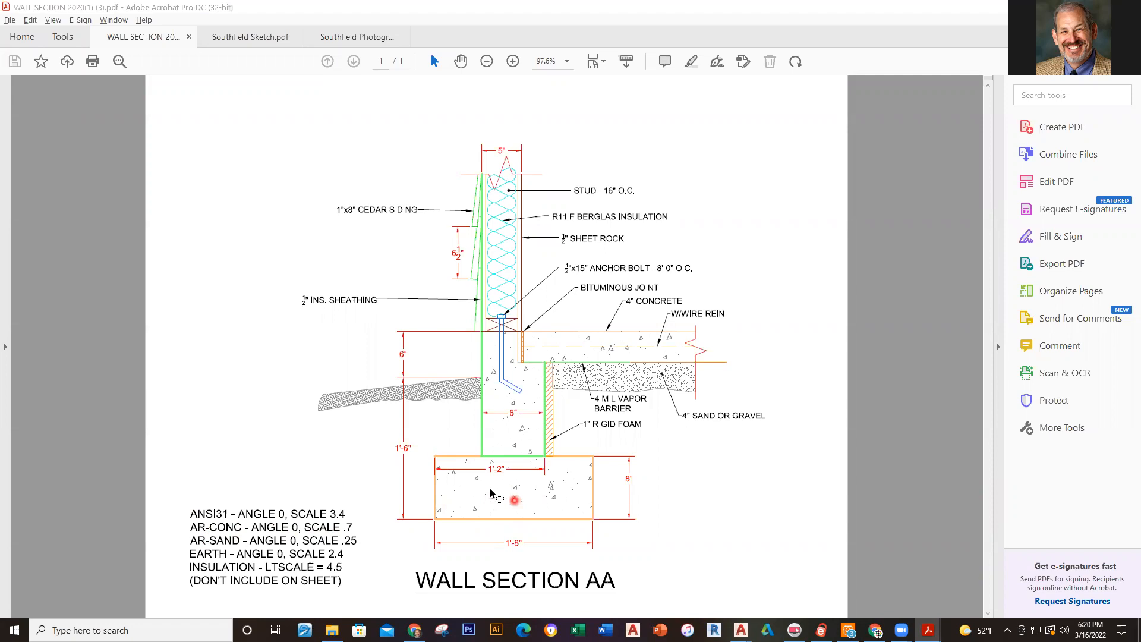
key(alt+Tab)
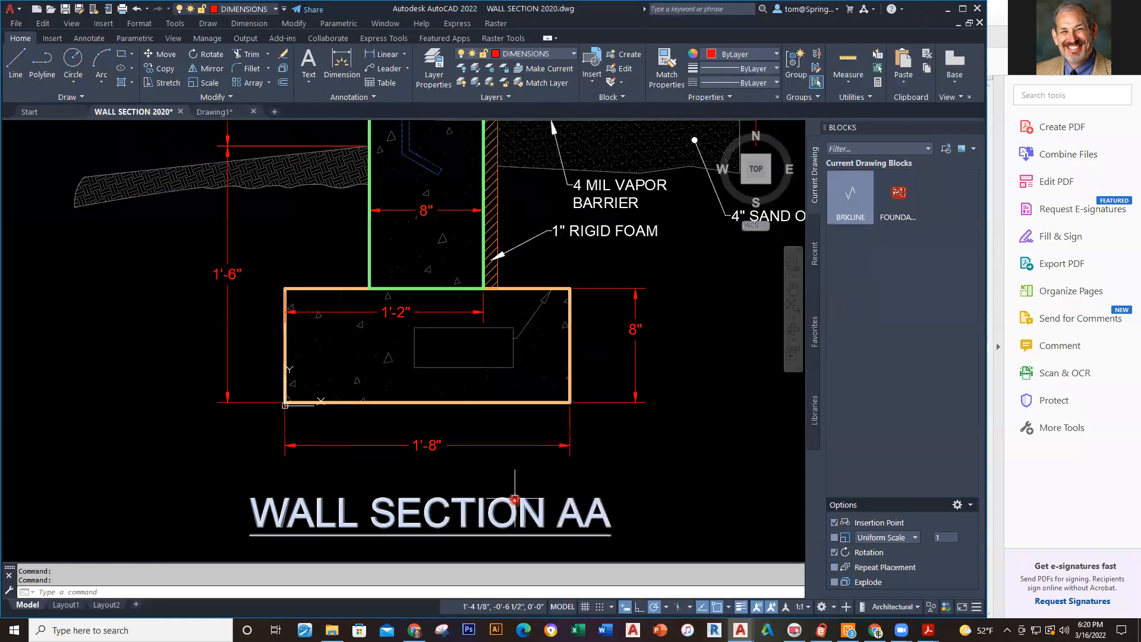
In Drawing1, make HATCHING the current layer and hatch the footing rectangle with AR-CONC at angle 0, scale 0.7.
click(225, 113)
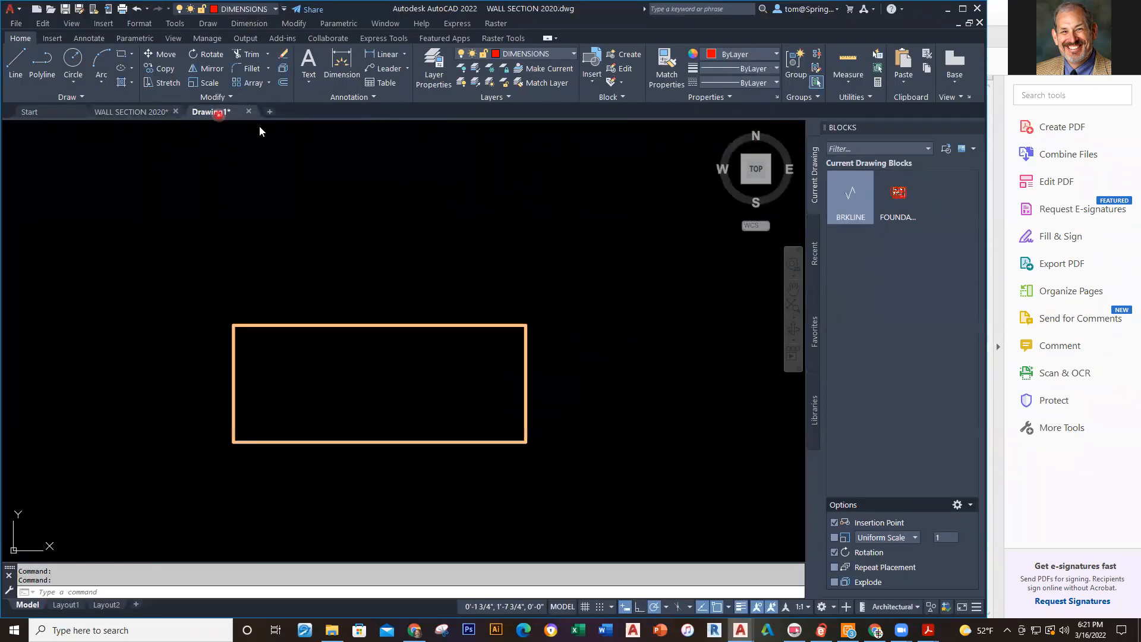
click(572, 55)
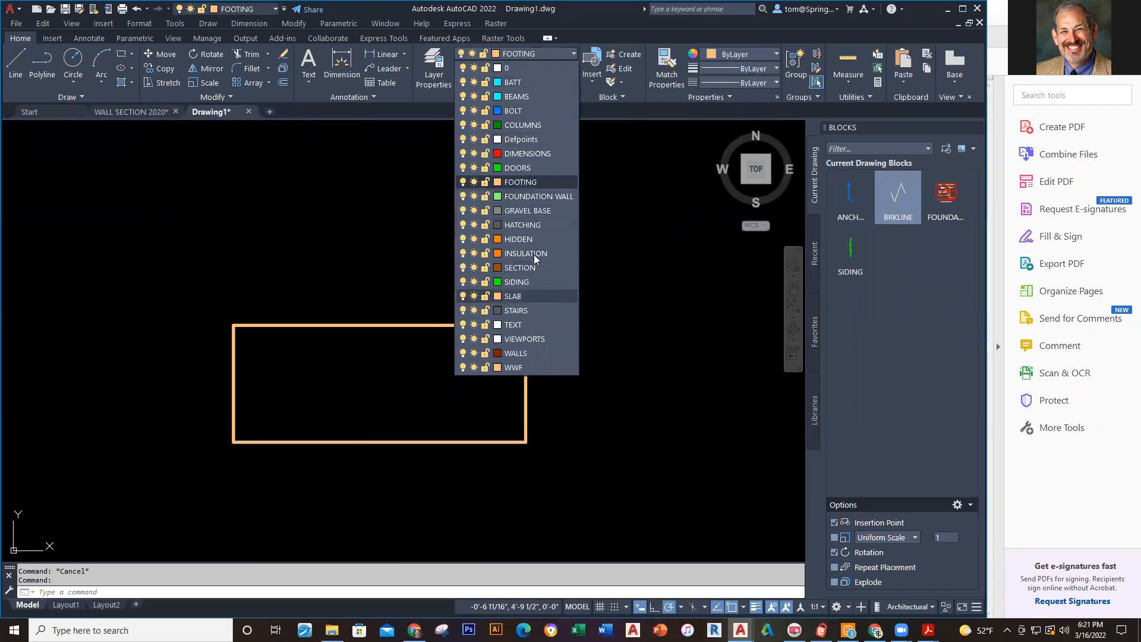
click(543, 224)
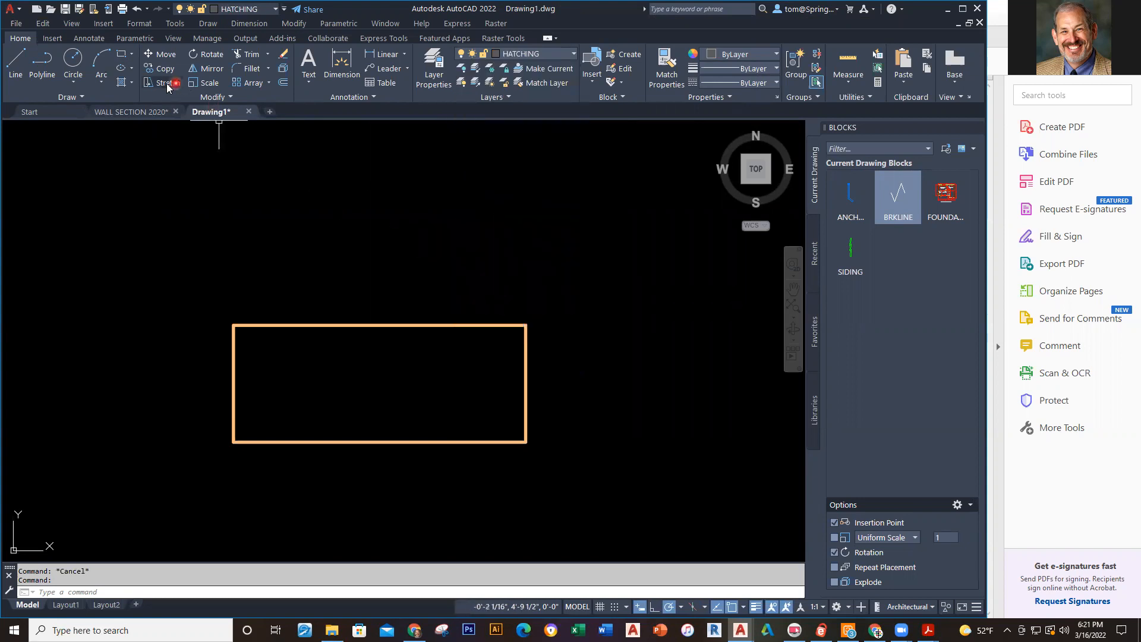
click(121, 87)
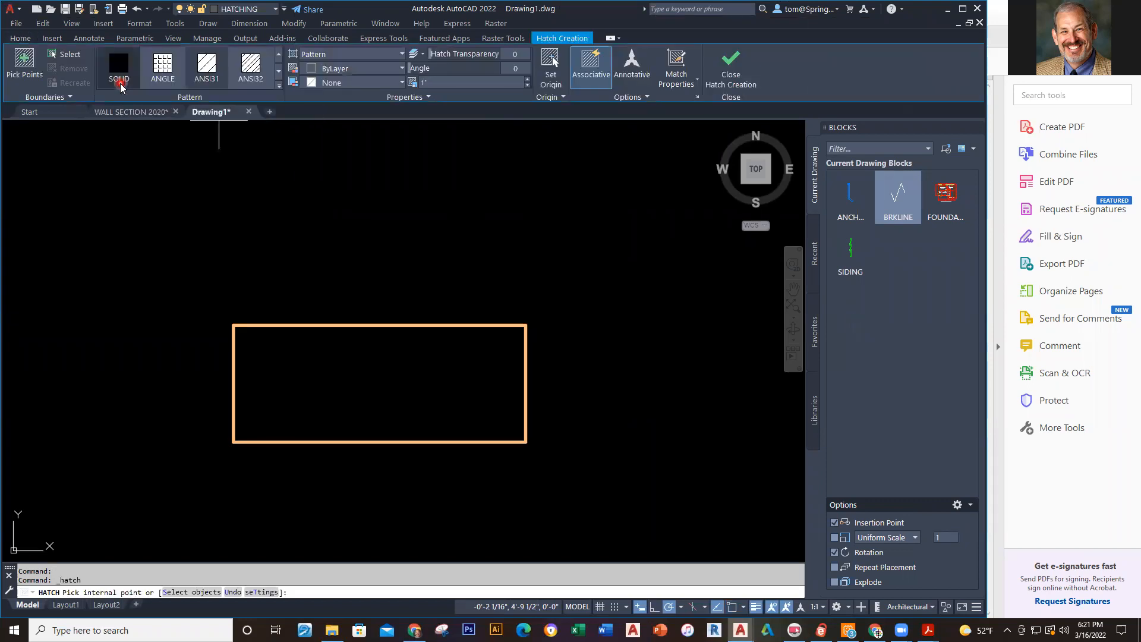
click(279, 86)
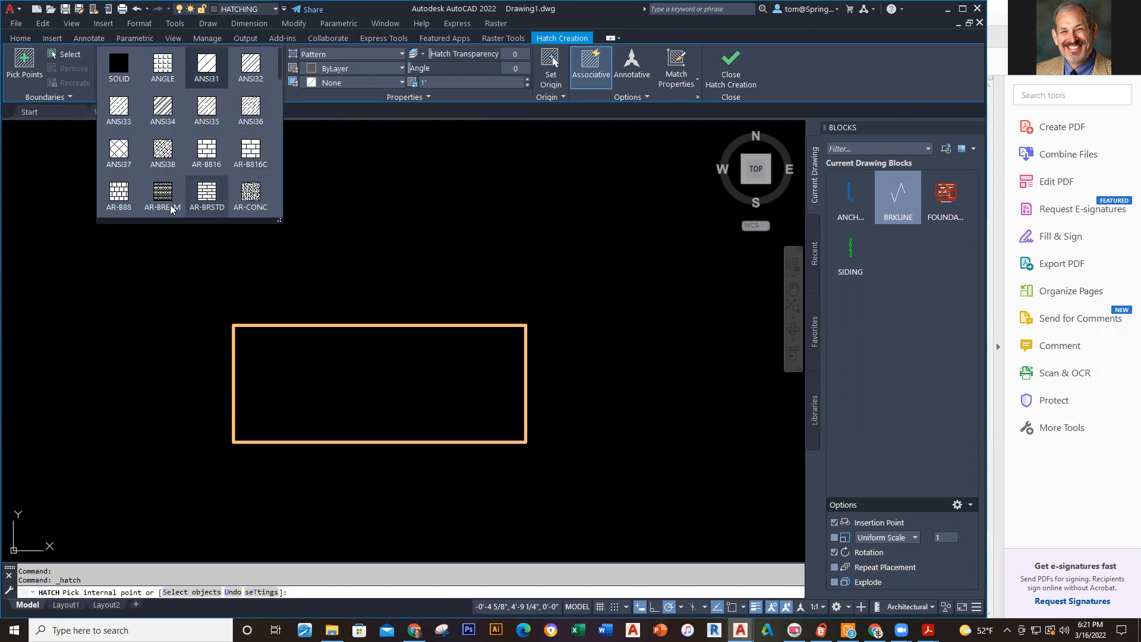
click(259, 193)
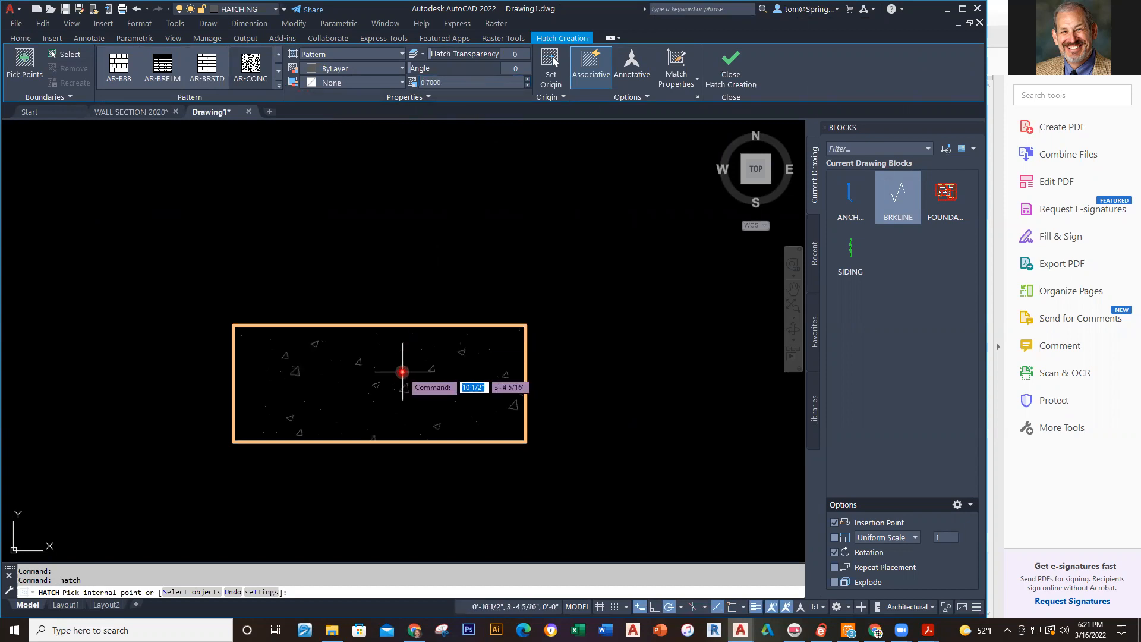
key(Escape)
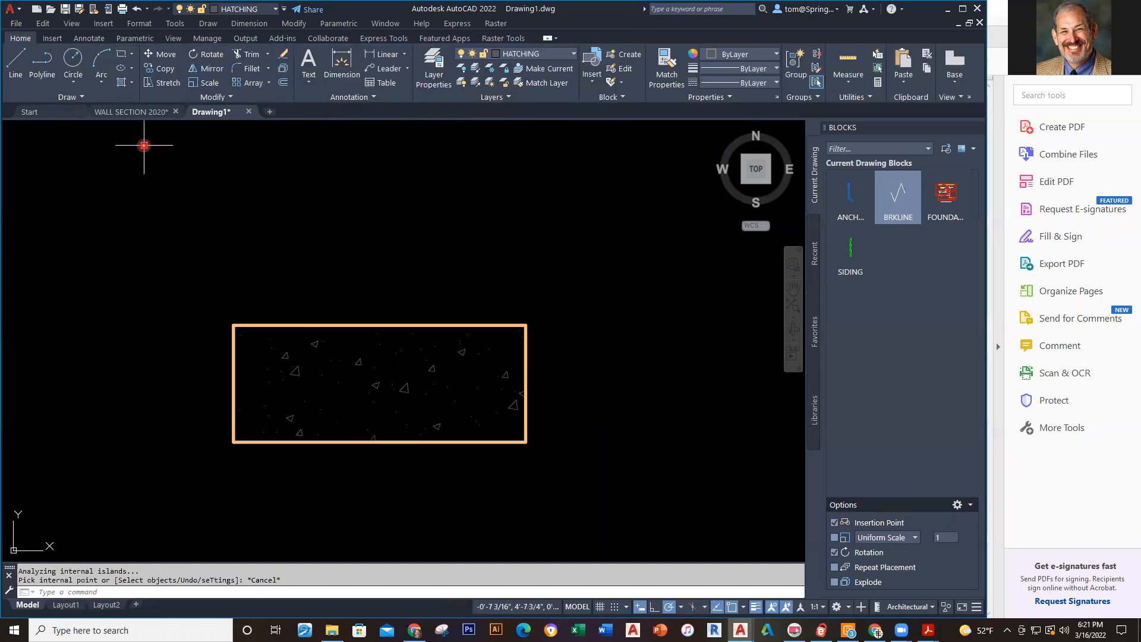
Save the drawing in the CIT-112 Spring 2022 folder, naming it WALL SECTION followed by a hyphen and the drafter's surname.
click(79, 8)
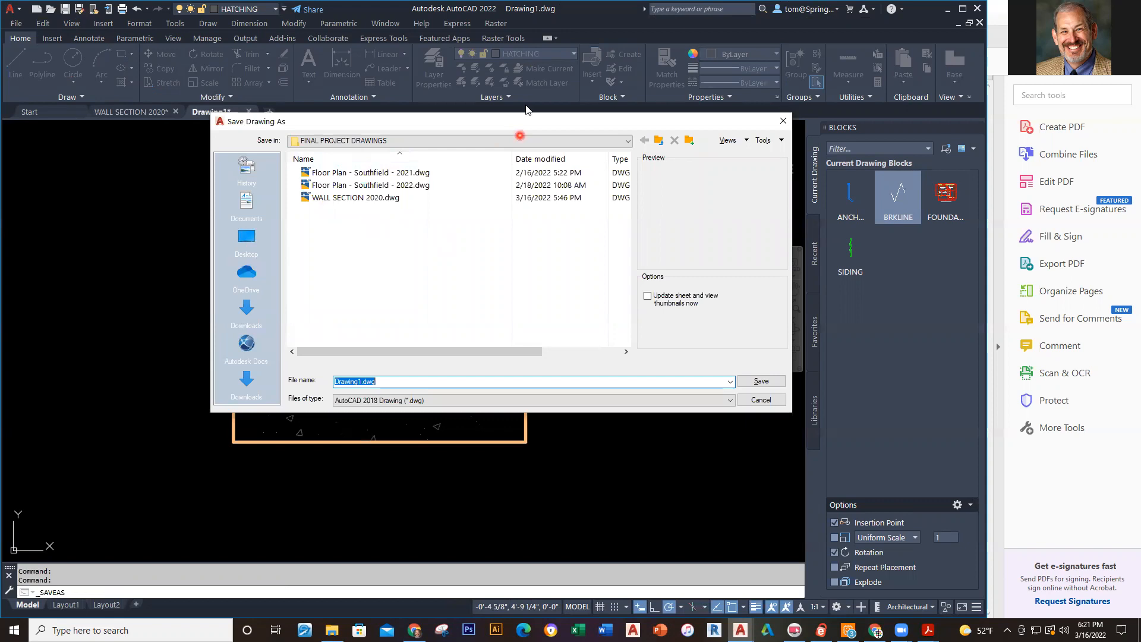
click(629, 143)
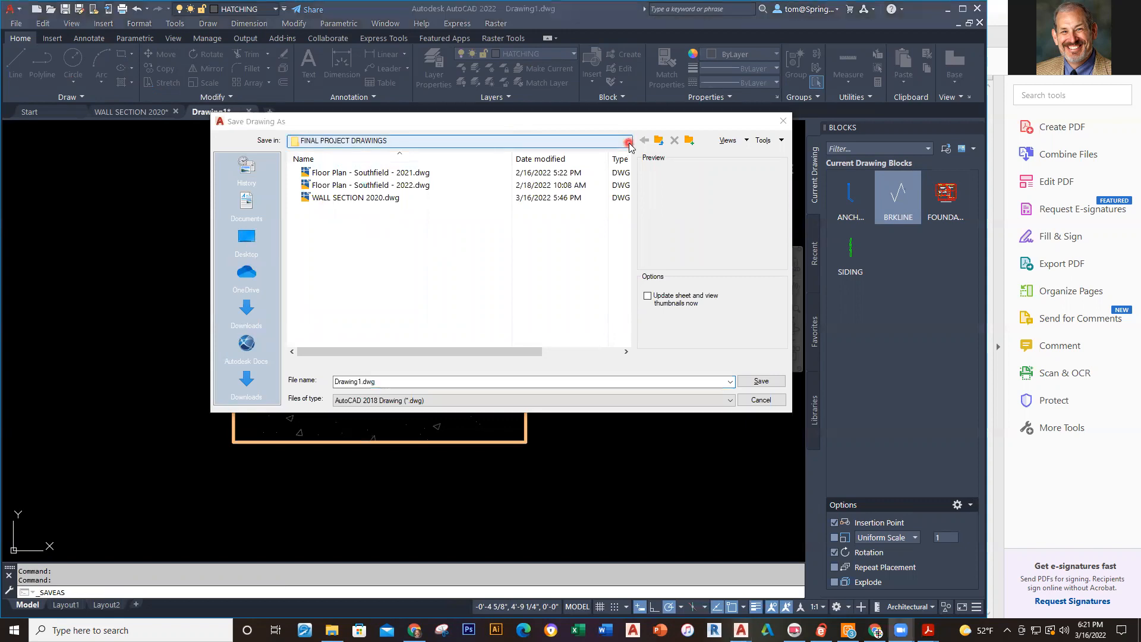
click(629, 142)
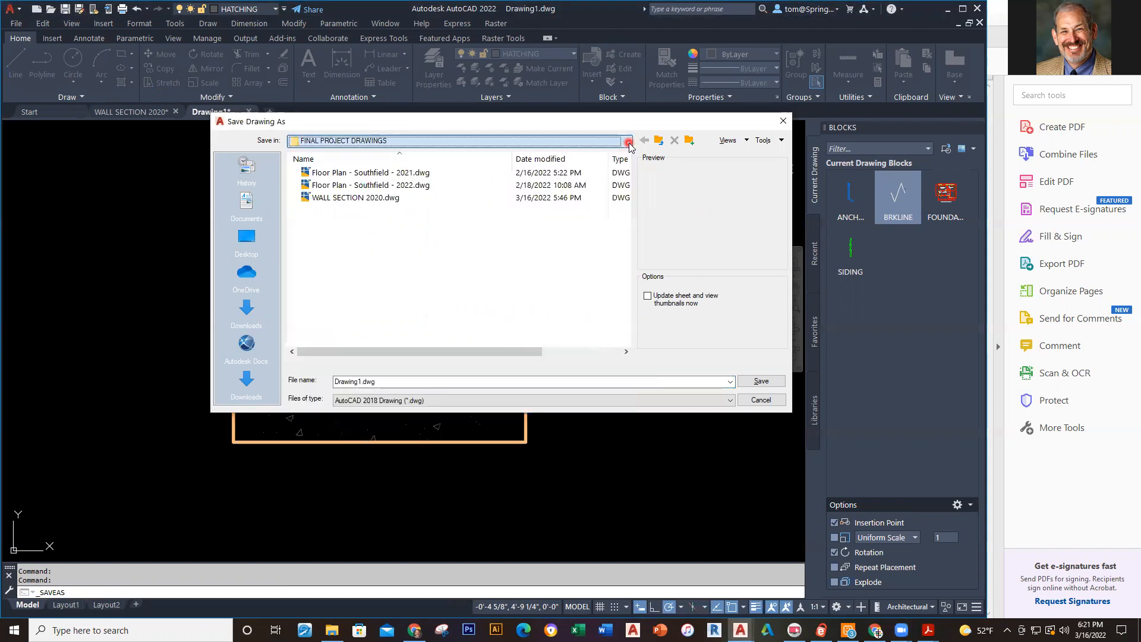
click(628, 142)
scroll(492, 214, up, 1)
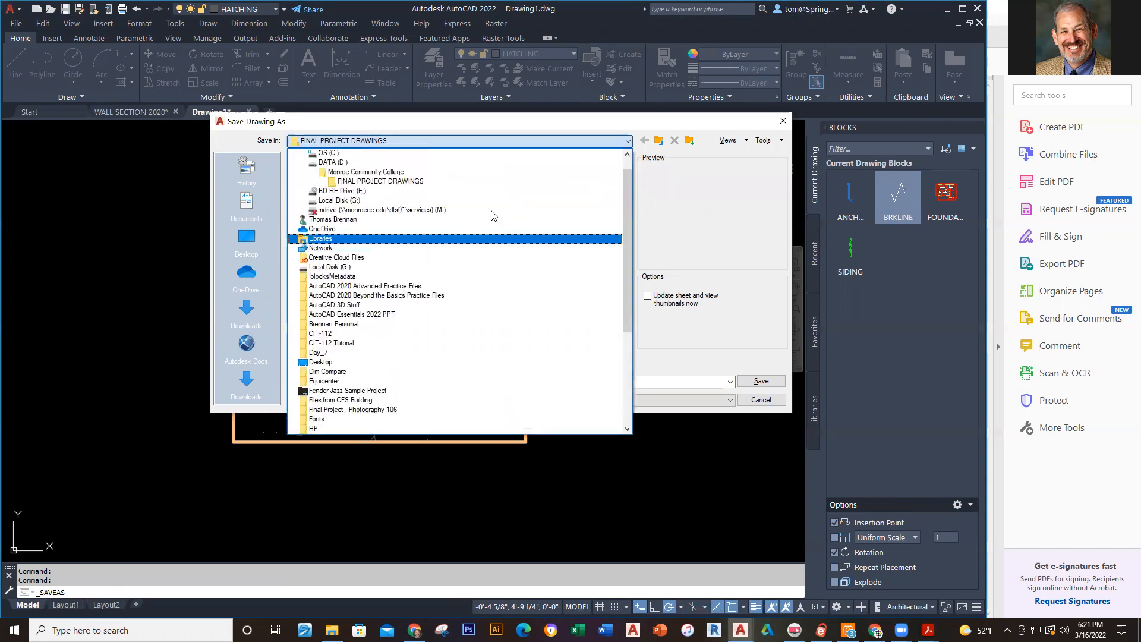
click(397, 171)
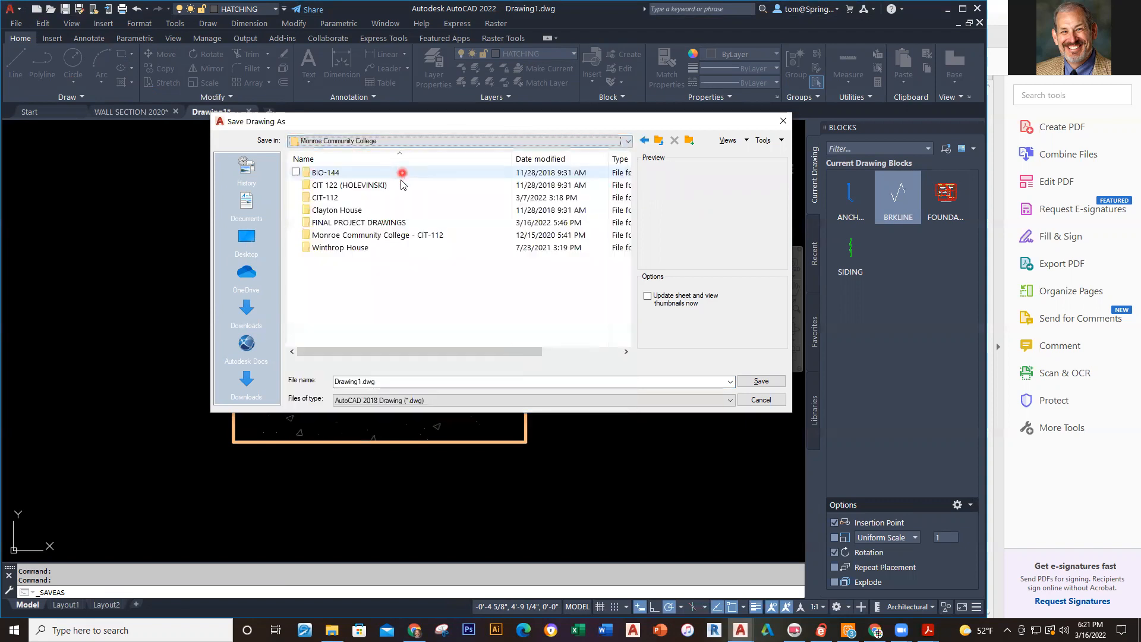
double_click(379, 197)
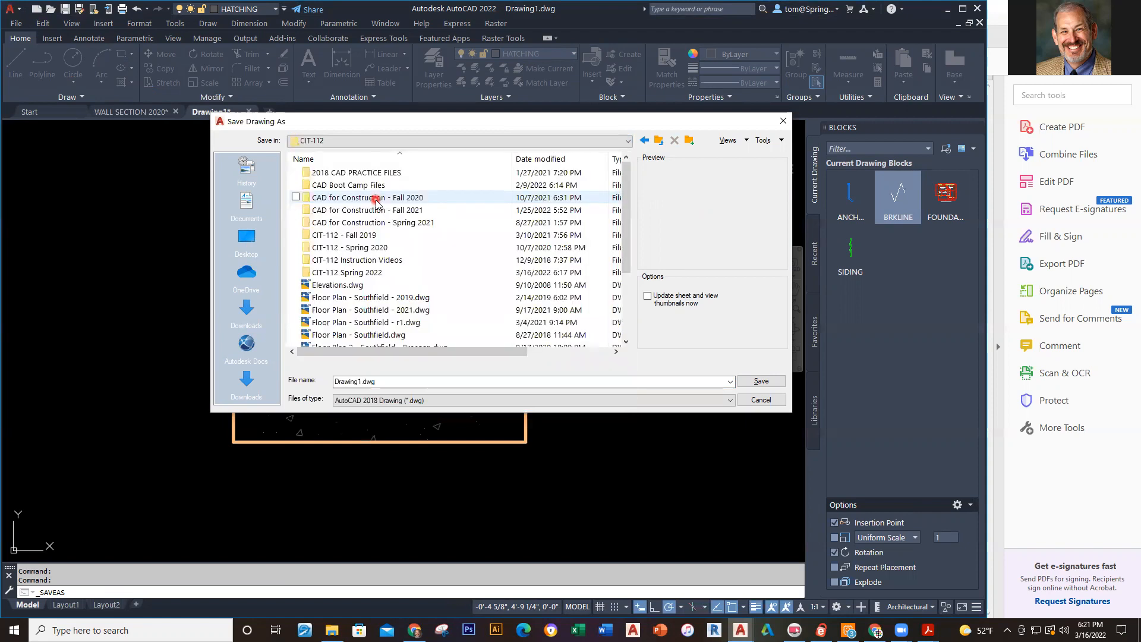
double_click(364, 275)
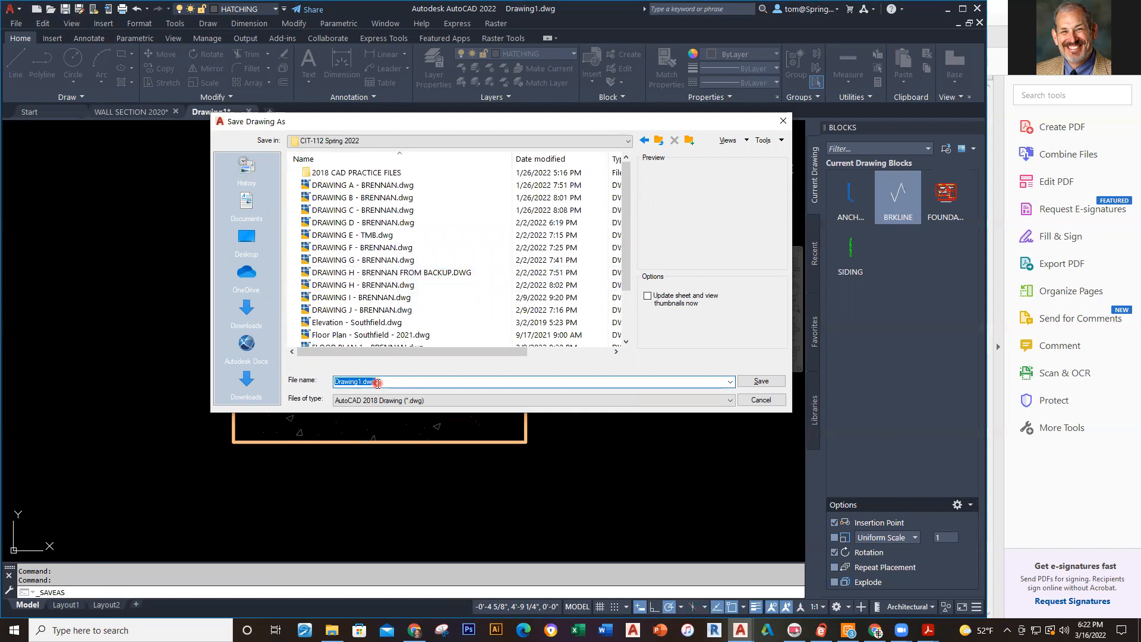
text(WALL SE)
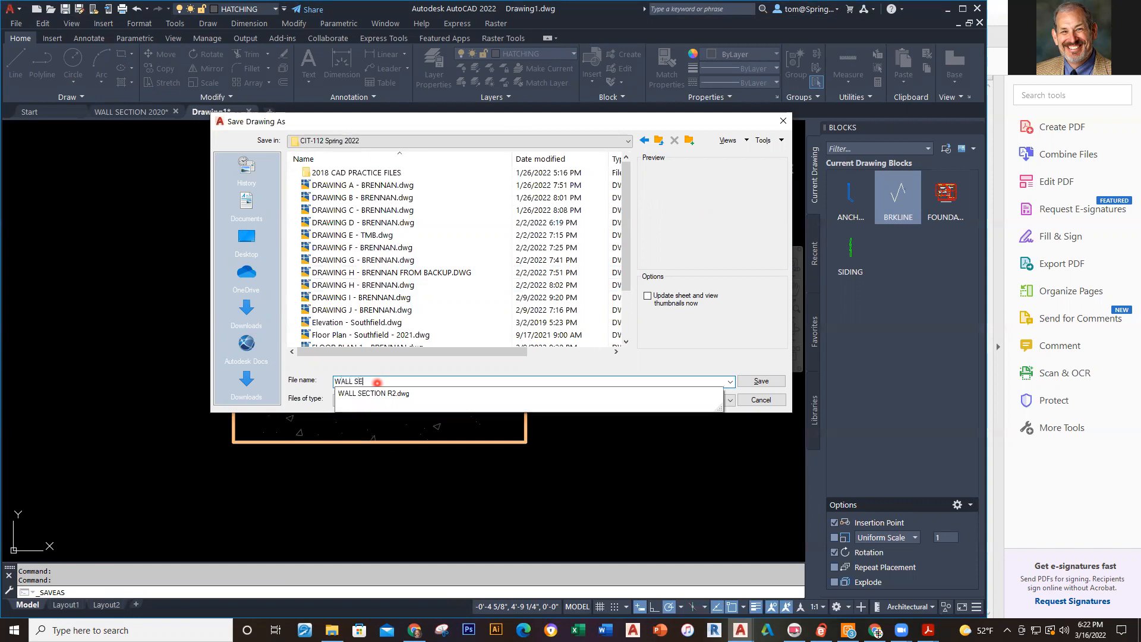
text(CTION - BRENNAN)
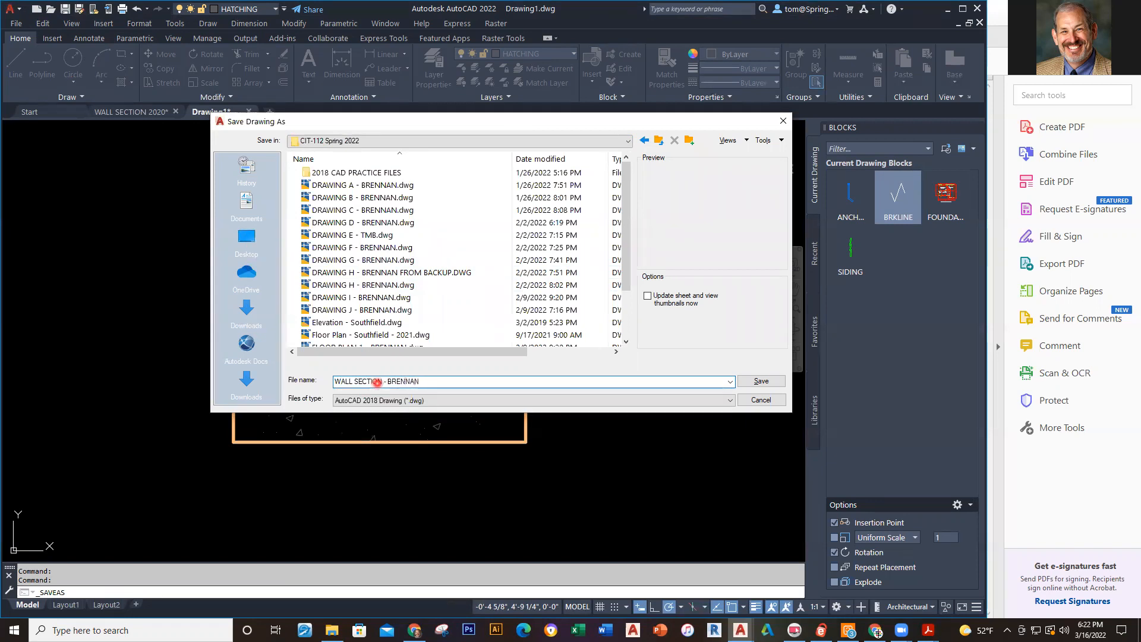
key(Return)
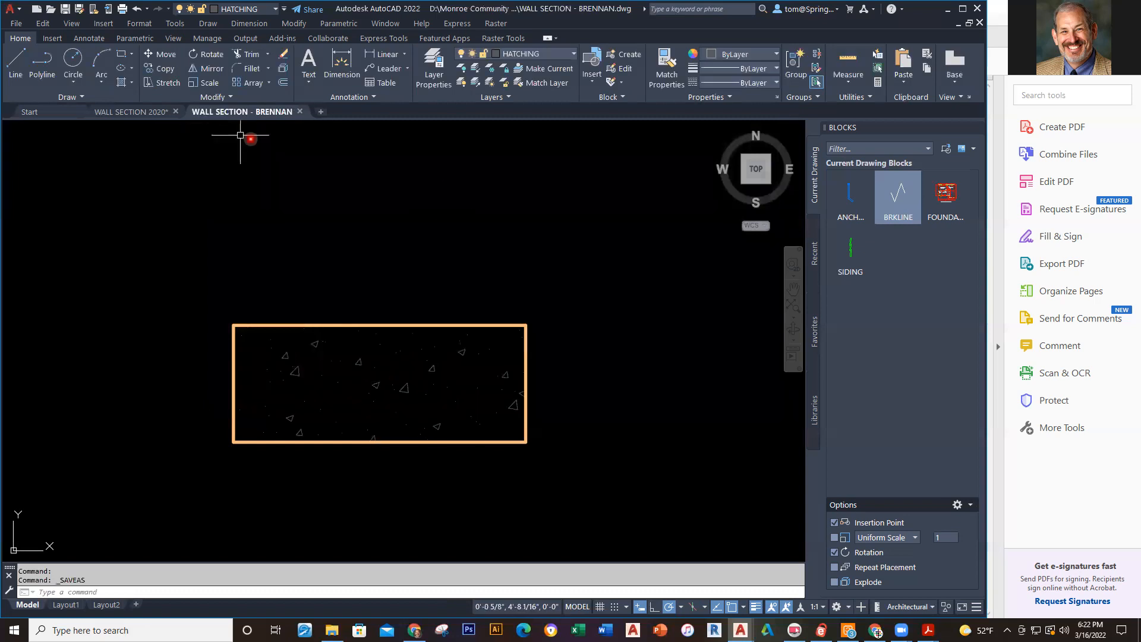
Examine the footing's concrete hatch and surrounding dimensions in the WALL SECTION 2020 drawing.
click(130, 111)
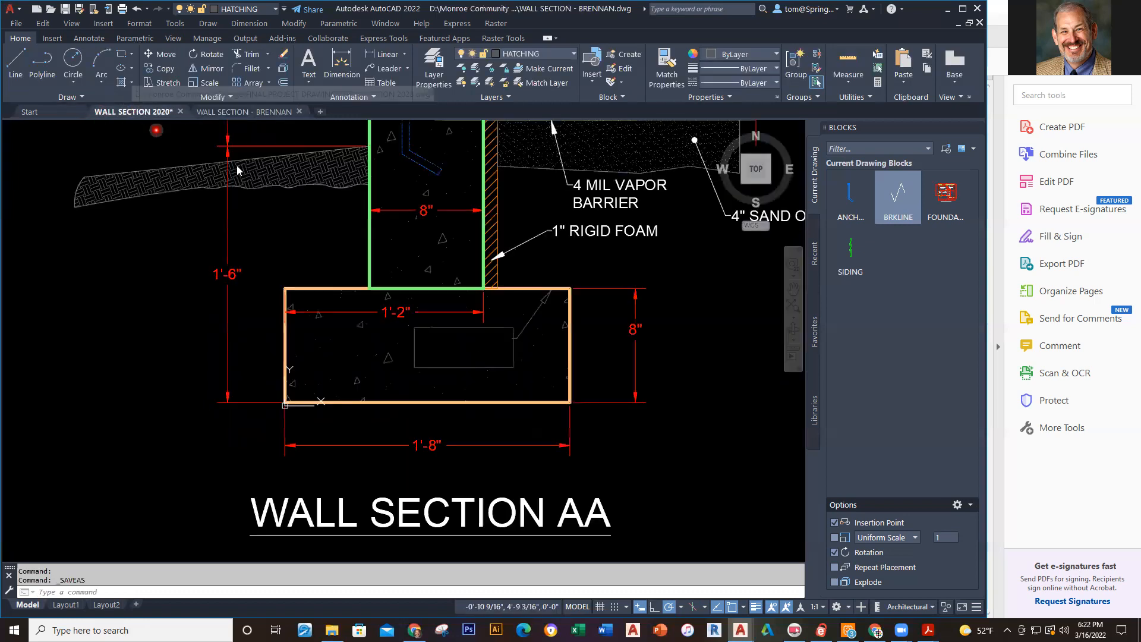
scroll(550, 371, down, 4)
middle_drag(522, 376, 486, 424)
scroll(486, 425, up, 5)
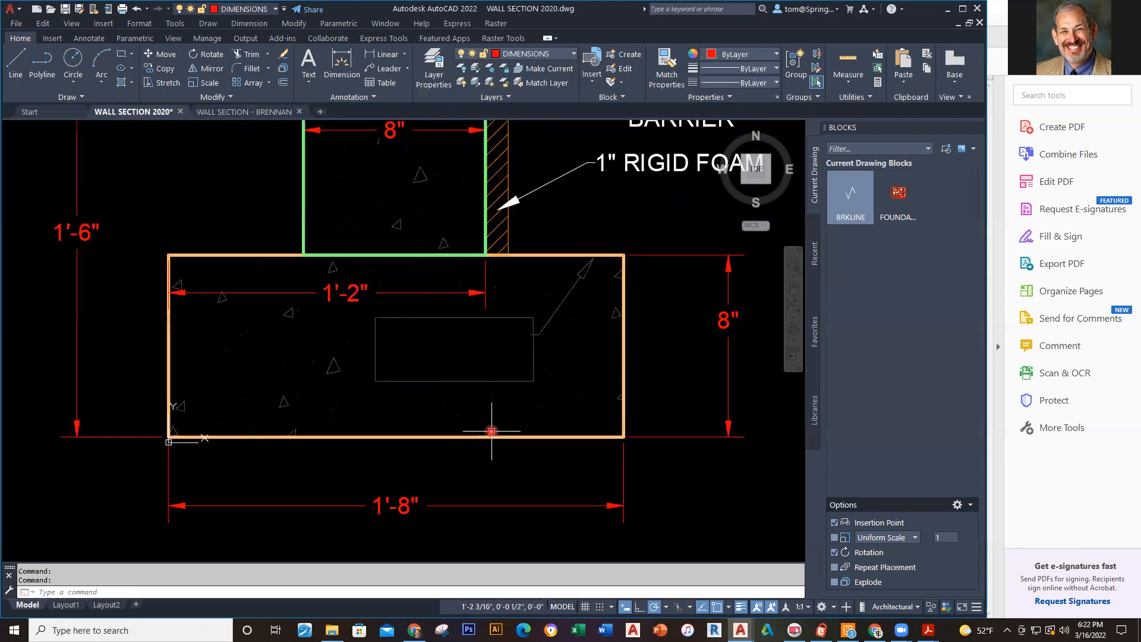
click(502, 378)
click(499, 404)
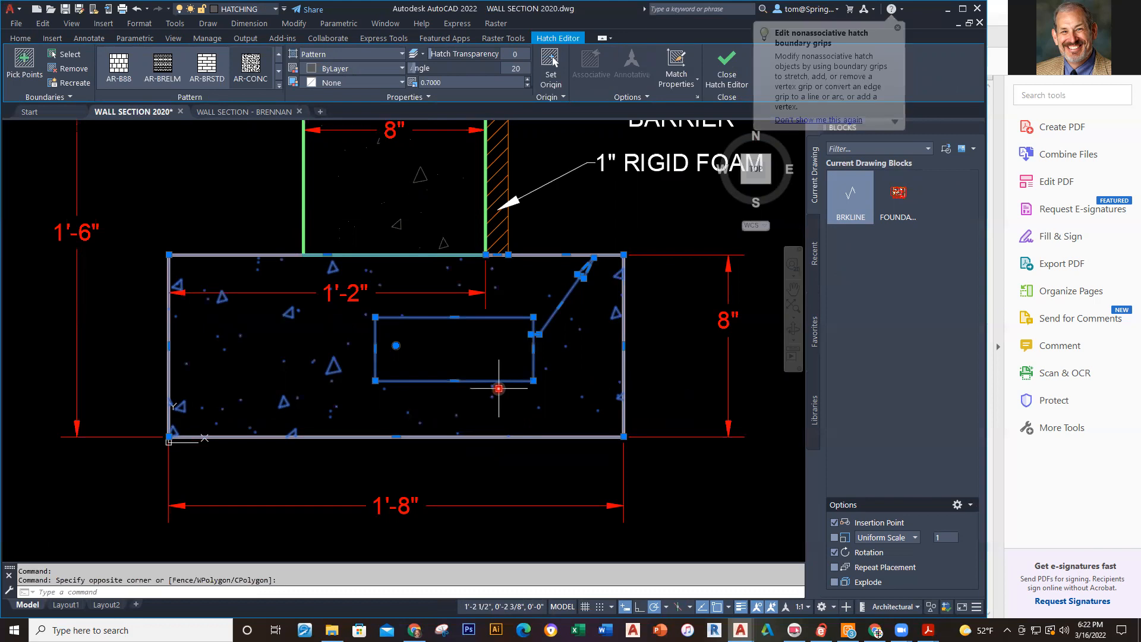
key(Escape)
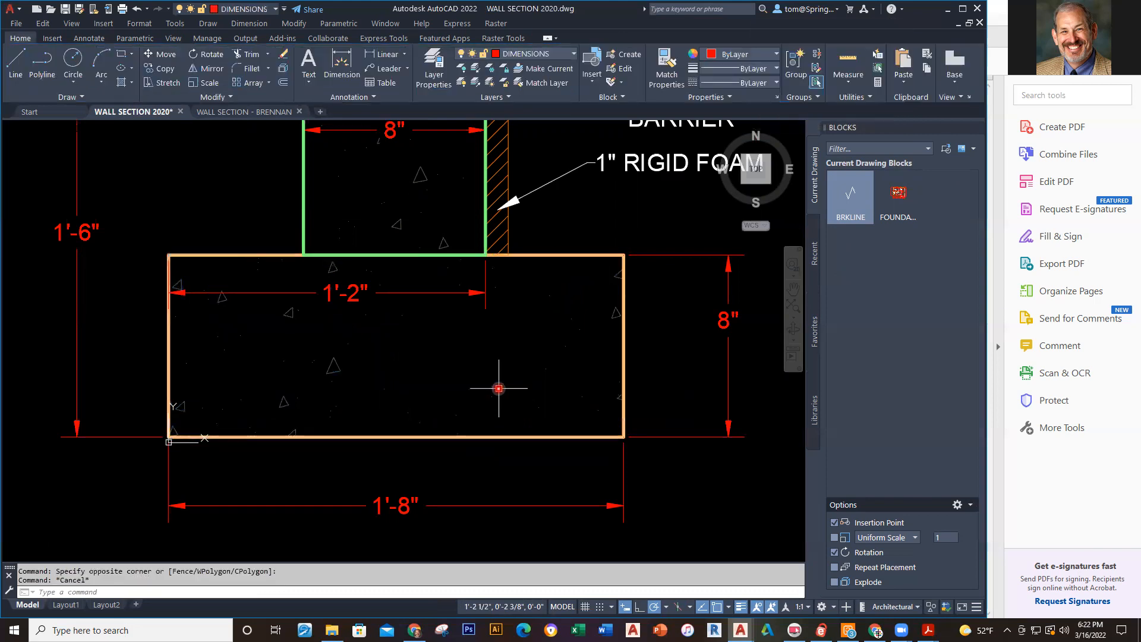
scroll(499, 388, down, 2)
middle_drag(483, 365, 501, 486)
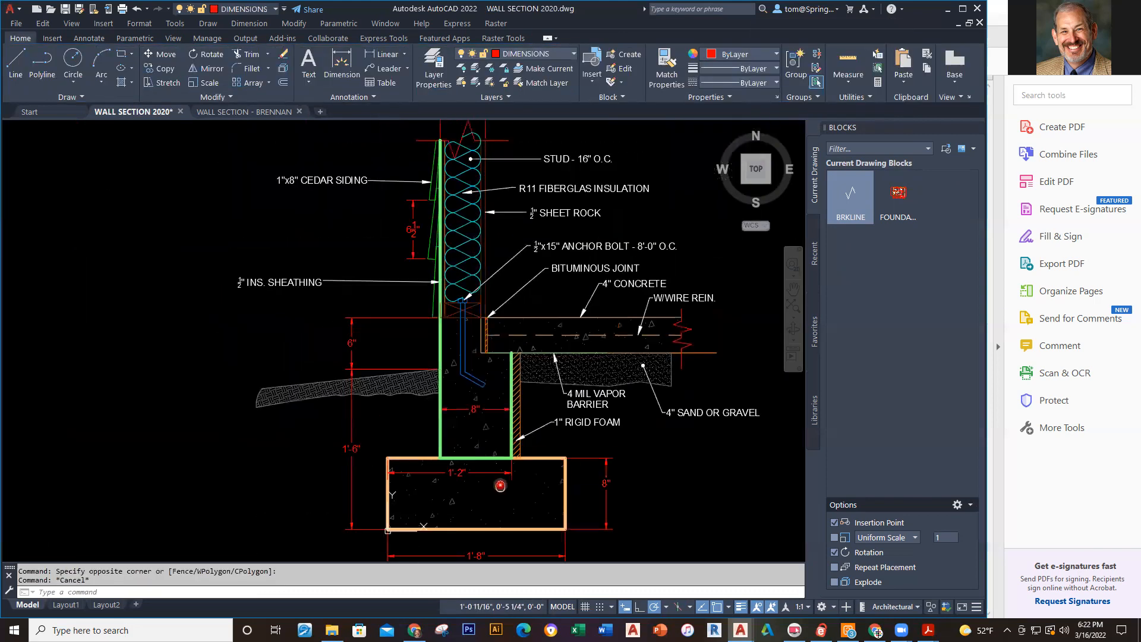
scroll(557, 445, up, 4)
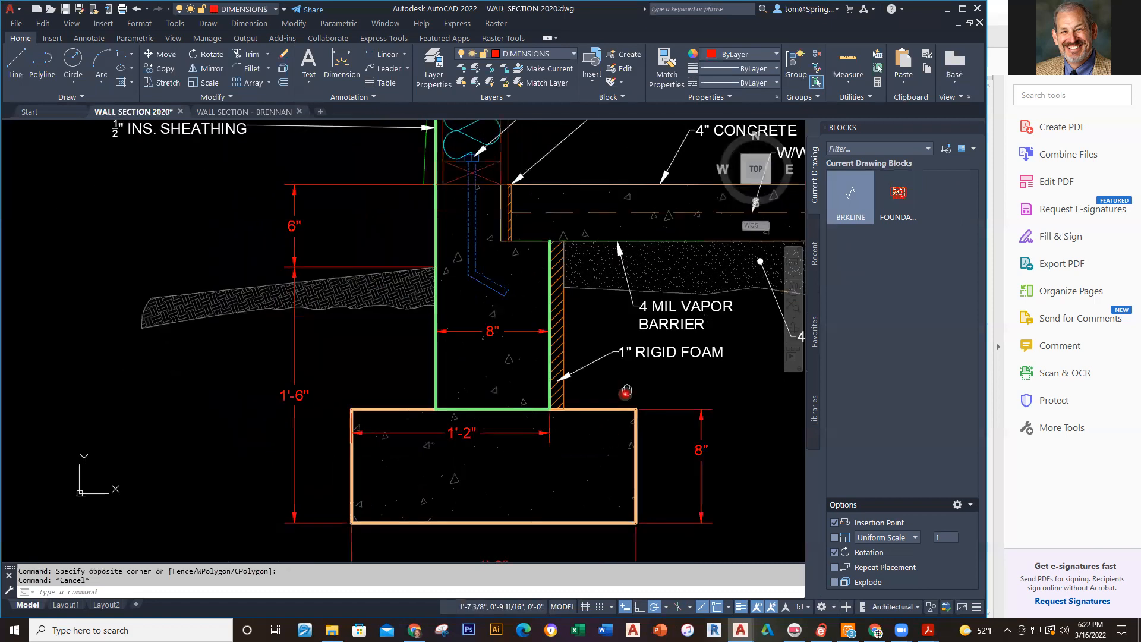
middle_drag(630, 347, 600, 341)
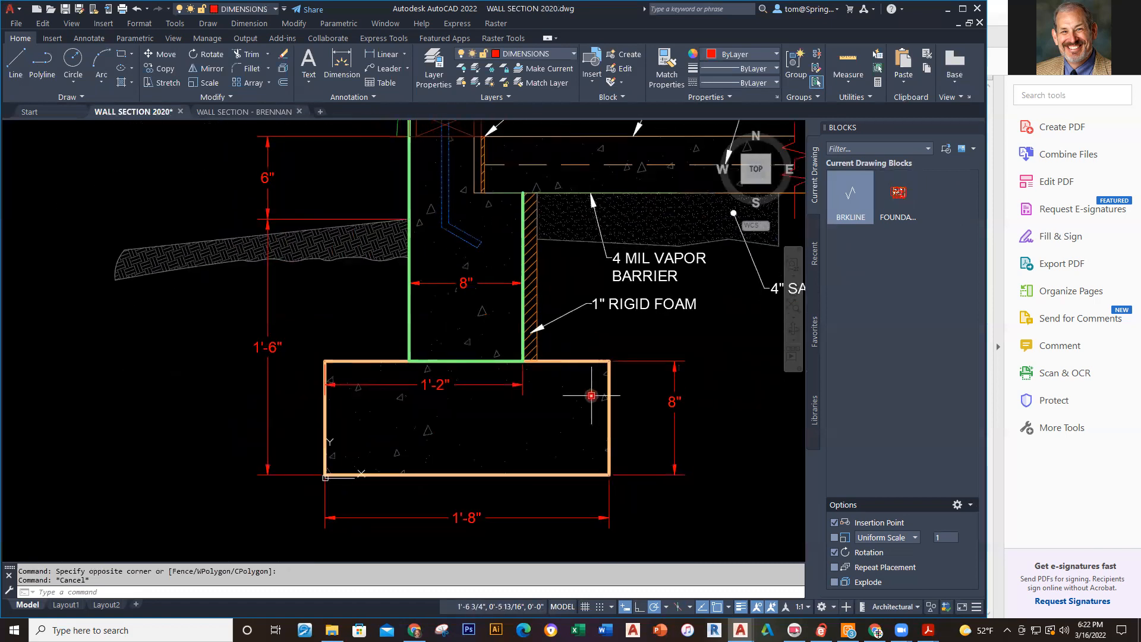
Make DIMENSIONS the current layer in the newly saved drawing and add a linear dimension for the footing's height beside its right edge.
click(243, 111)
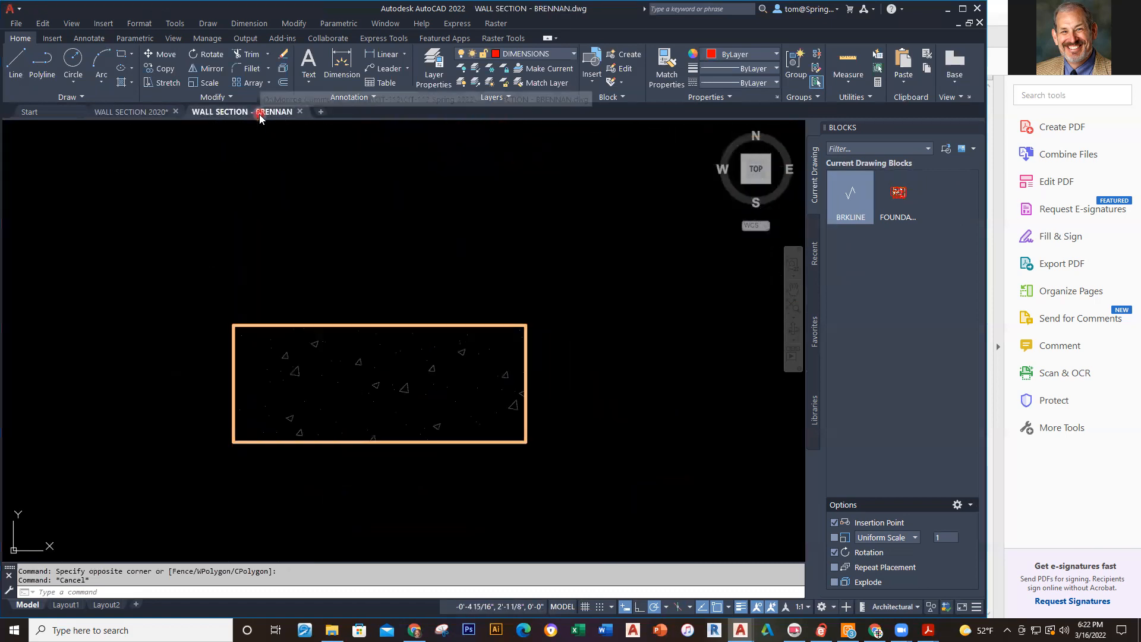
click(572, 55)
click(521, 158)
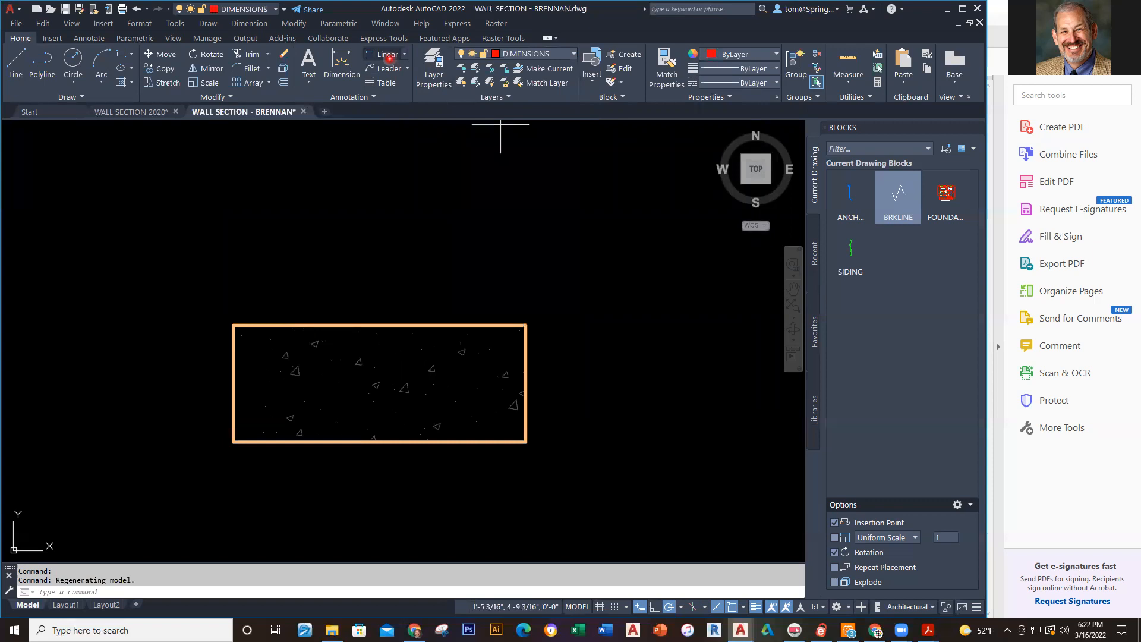
click(527, 324)
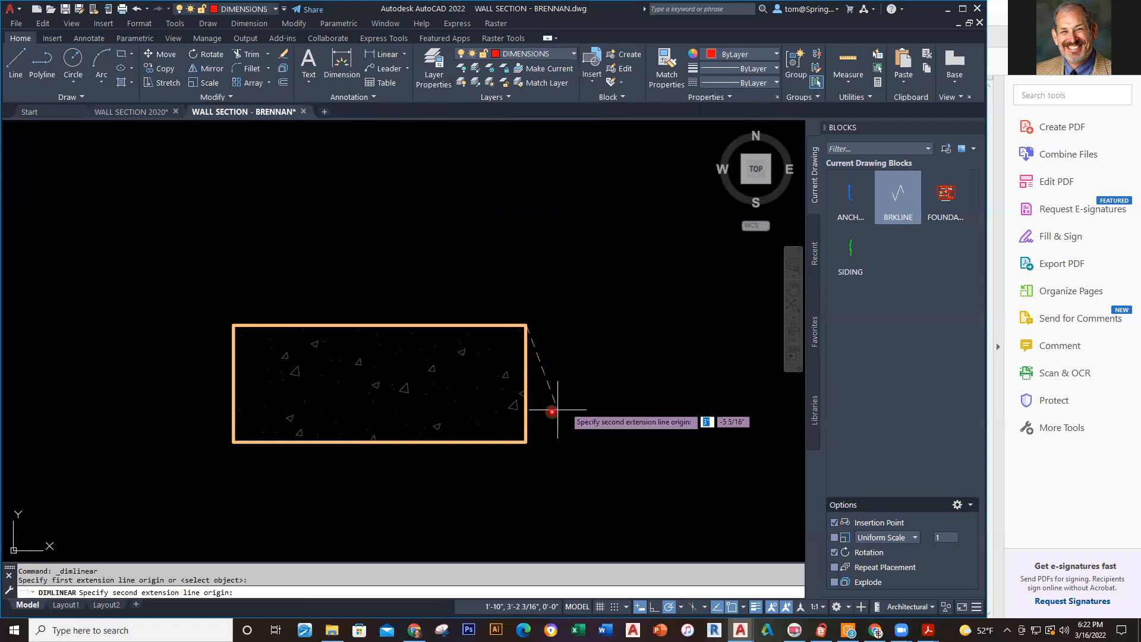
click(527, 443)
click(603, 433)
Add a linear dimension for the footing's width below its bottom edge.
right_click(567, 219)
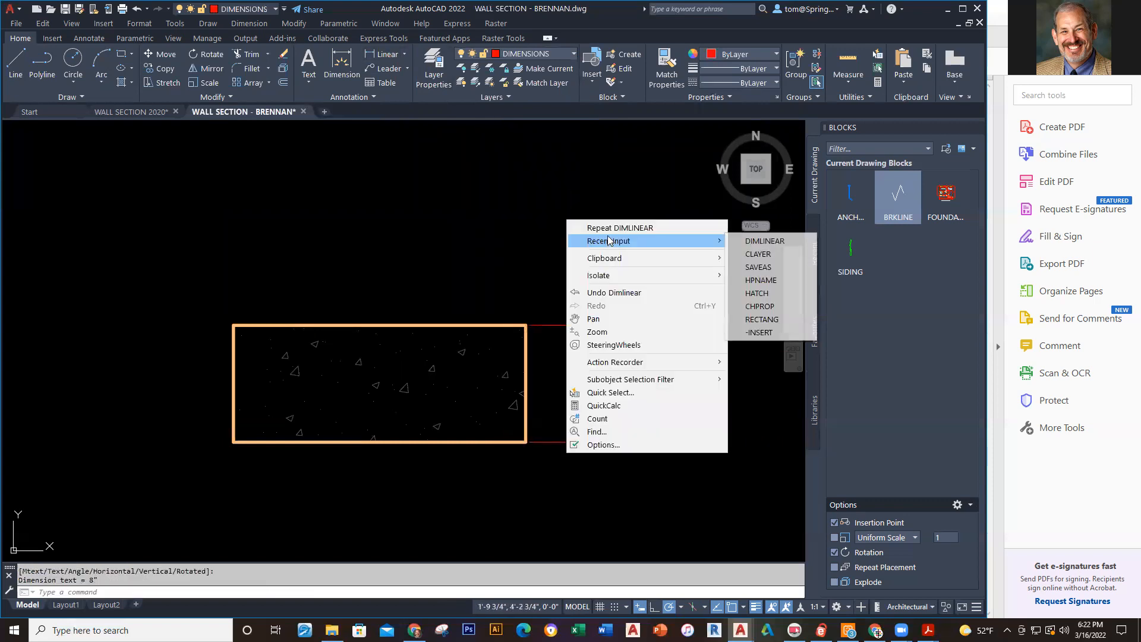
click(615, 228)
click(233, 445)
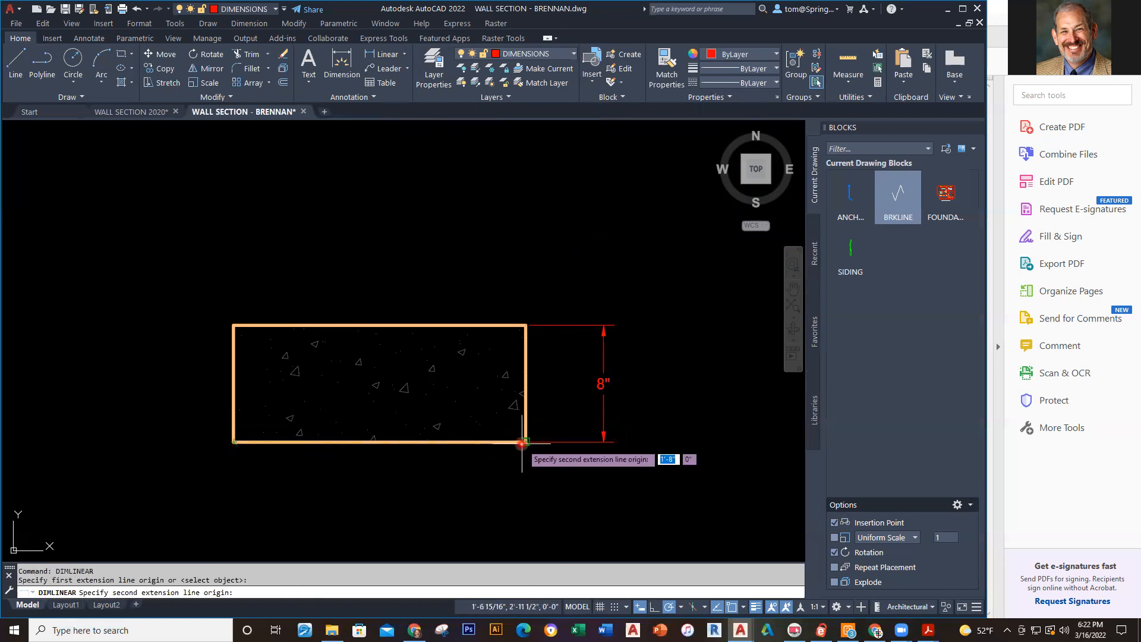
click(522, 443)
click(524, 499)
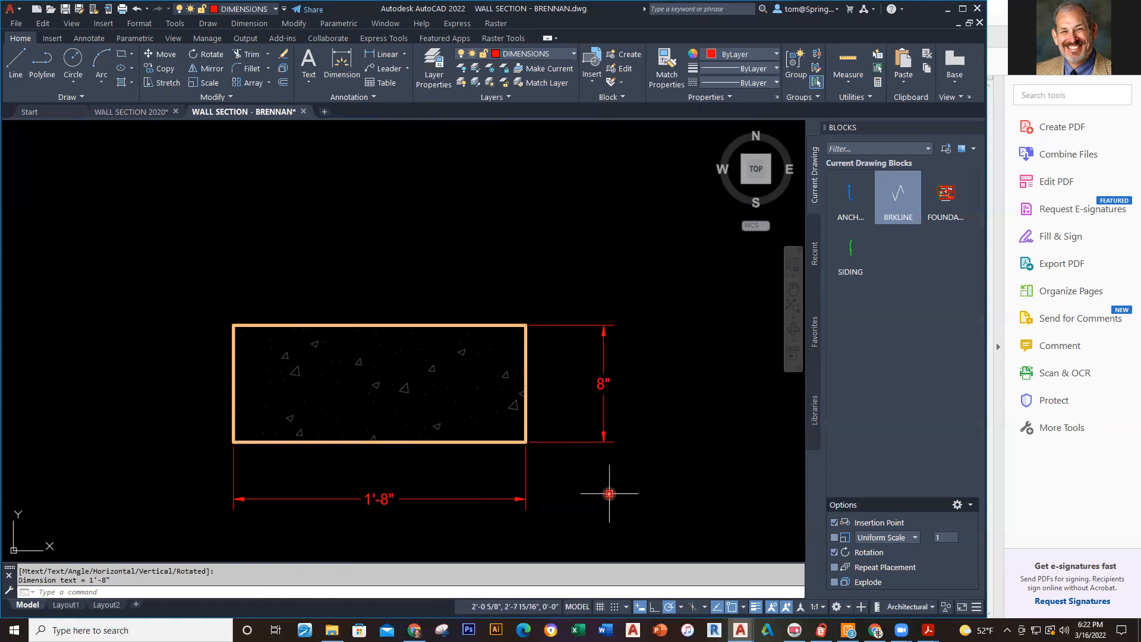
Examine the foundation wall outline and its dimensions above the footing in the WALL SECTION 2020 drawing.
click(136, 112)
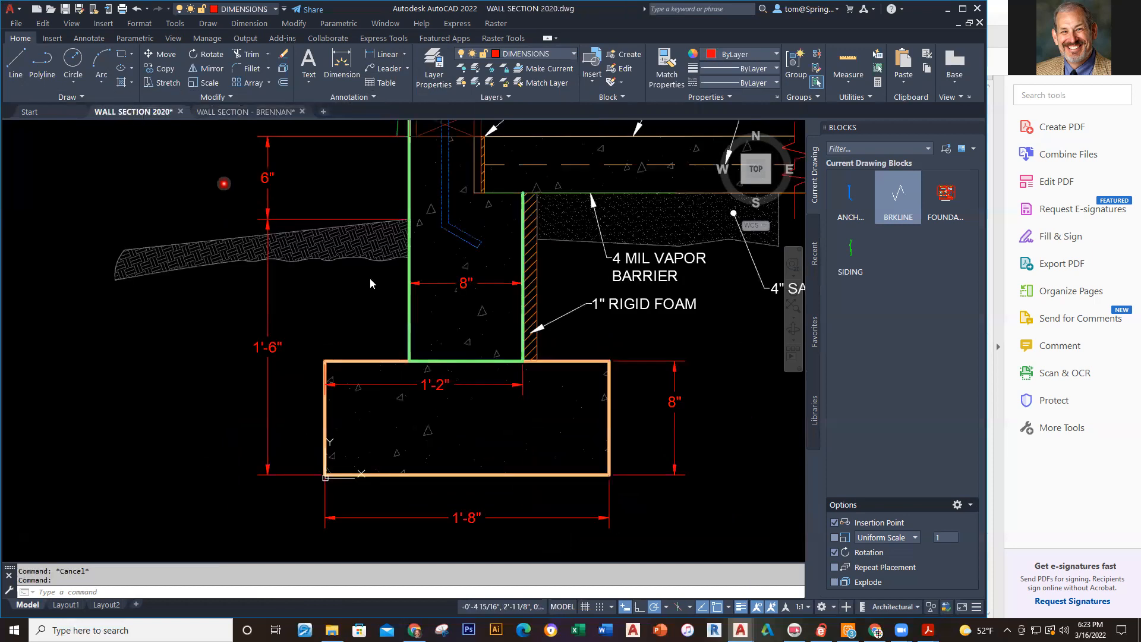
click(411, 334)
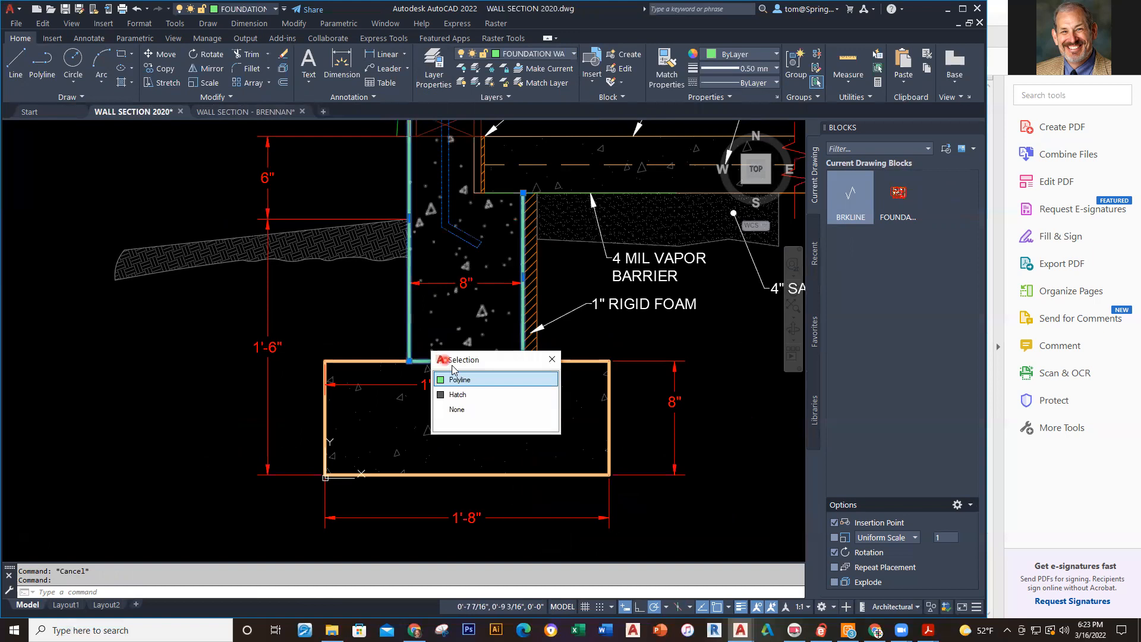
key(Escape)
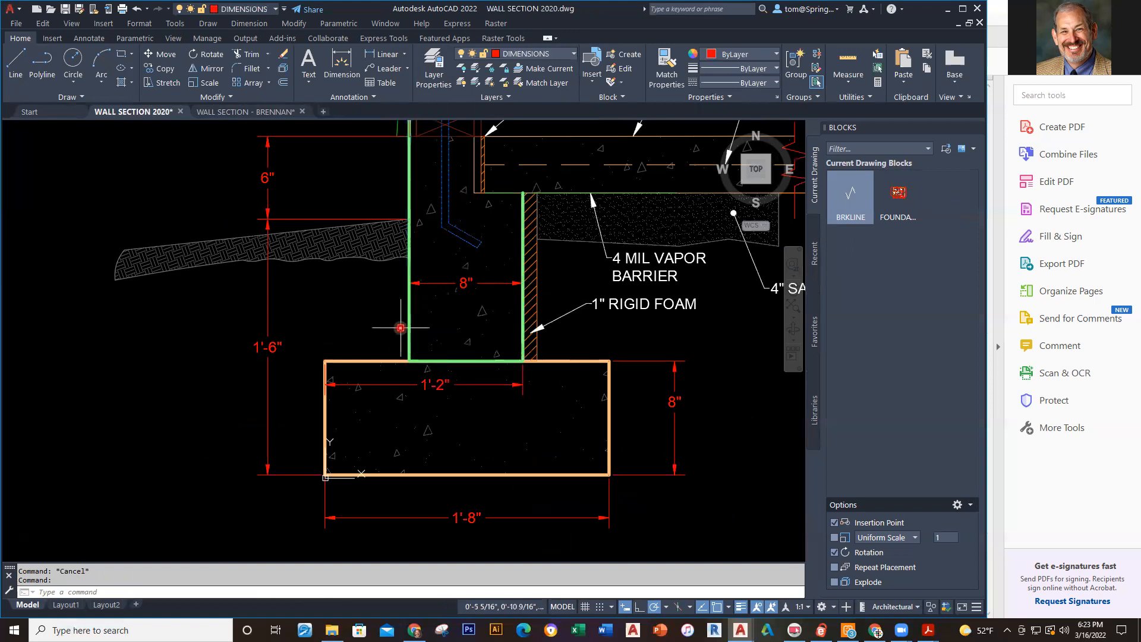
middle_drag(399, 328, 399, 391)
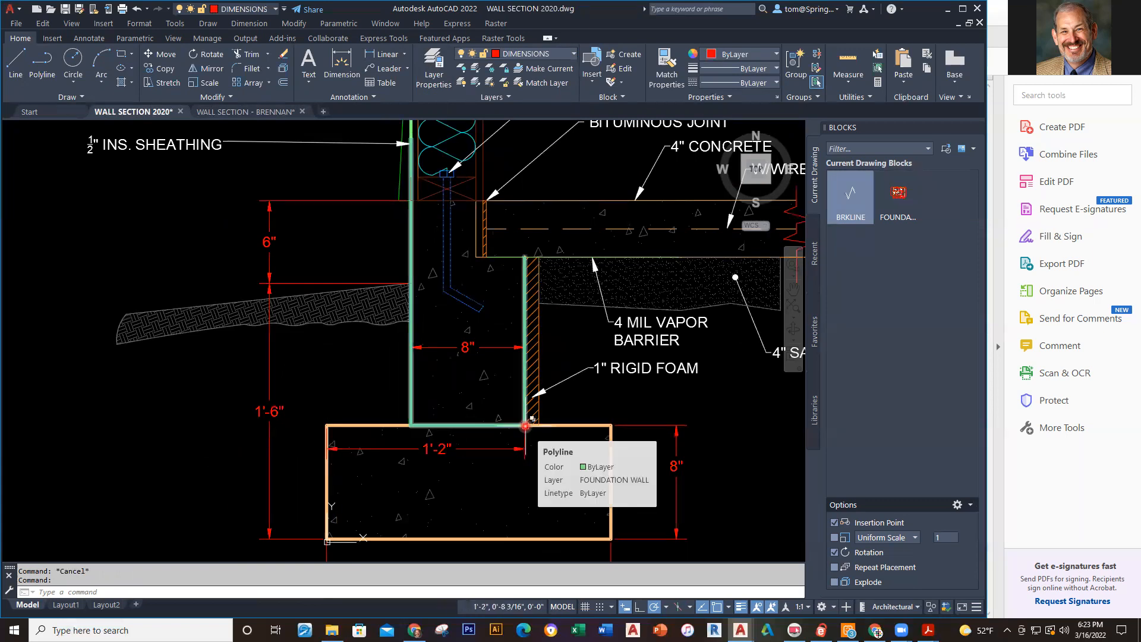
scroll(561, 502, down, 2)
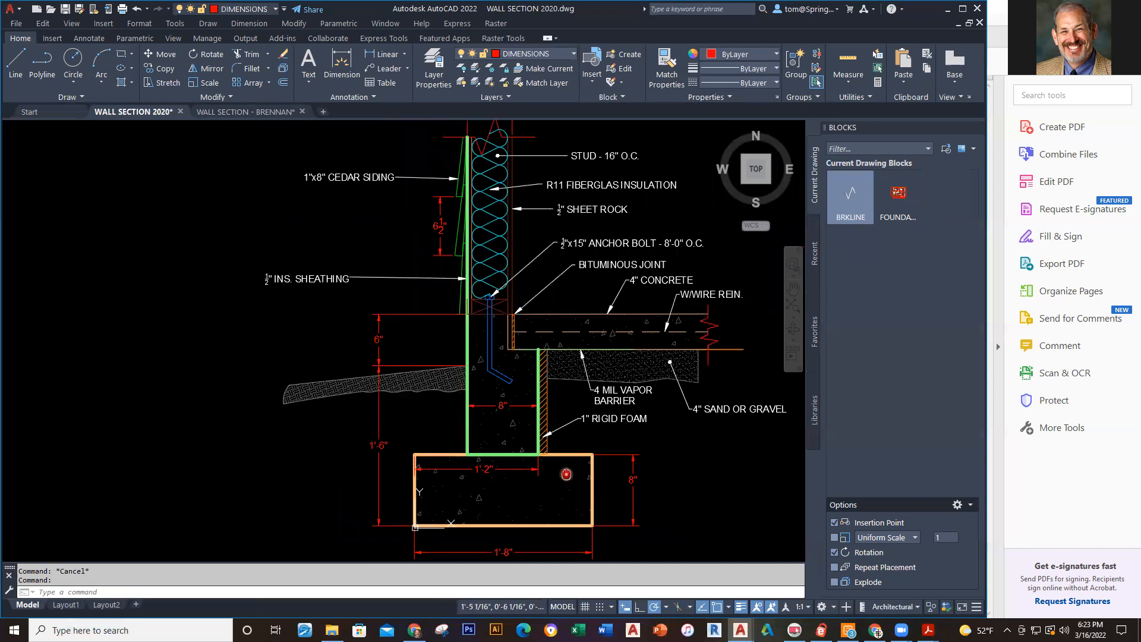
middle_drag(565, 495, 565, 481)
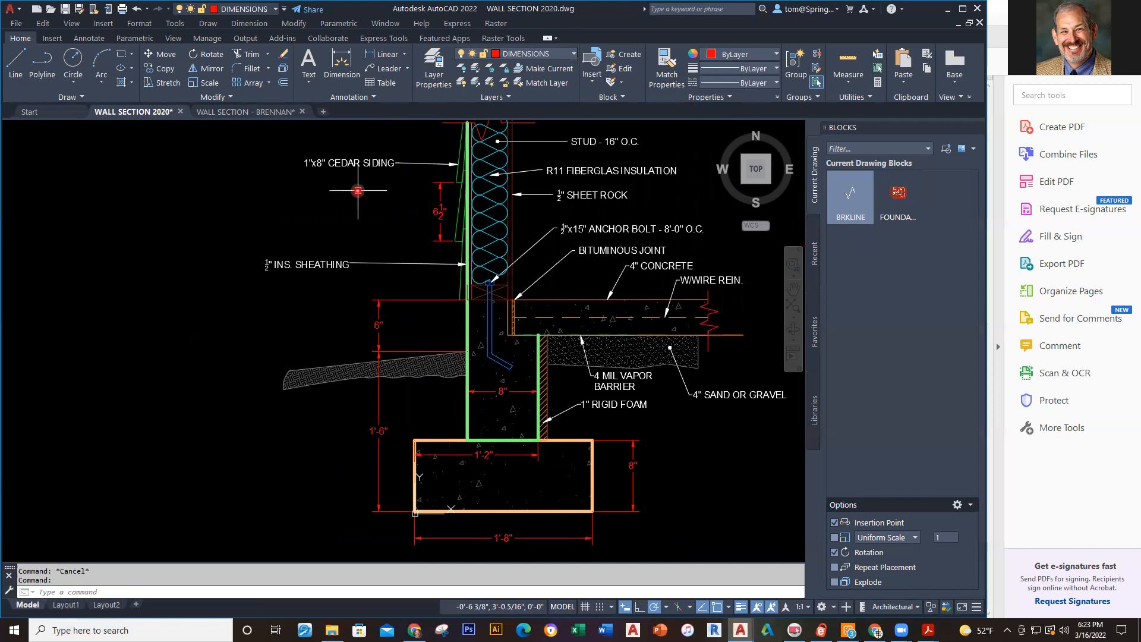
Check the horizontal offset from the footing's upper-left corner to the foundation wall with a linear dimension, without placing it.
click(380, 57)
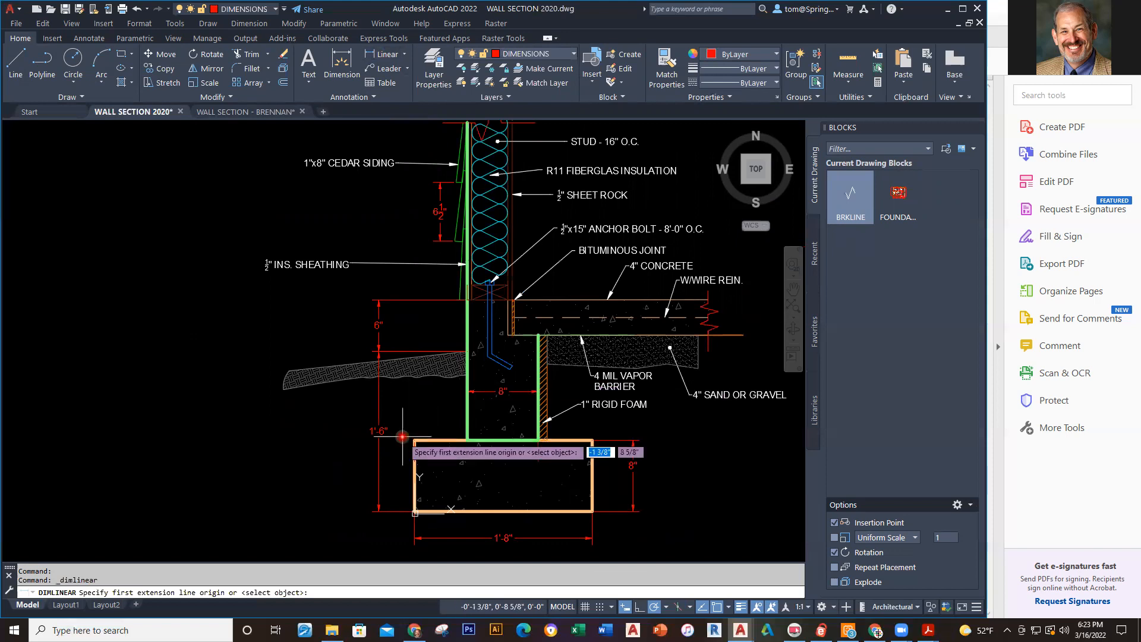
click(432, 435)
click(468, 440)
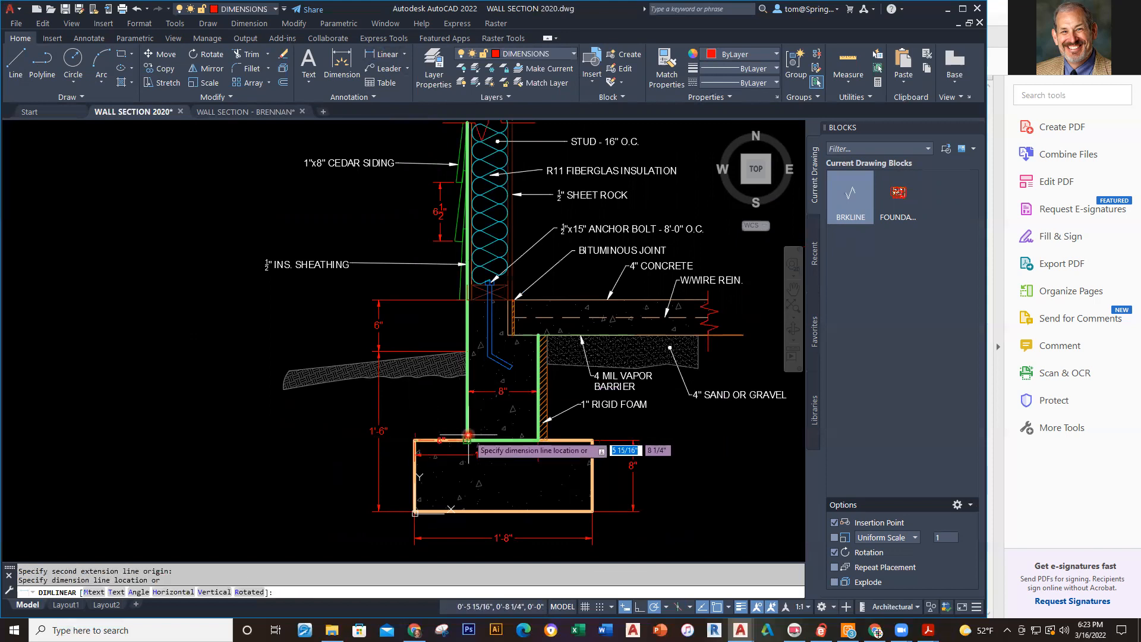
key(Escape)
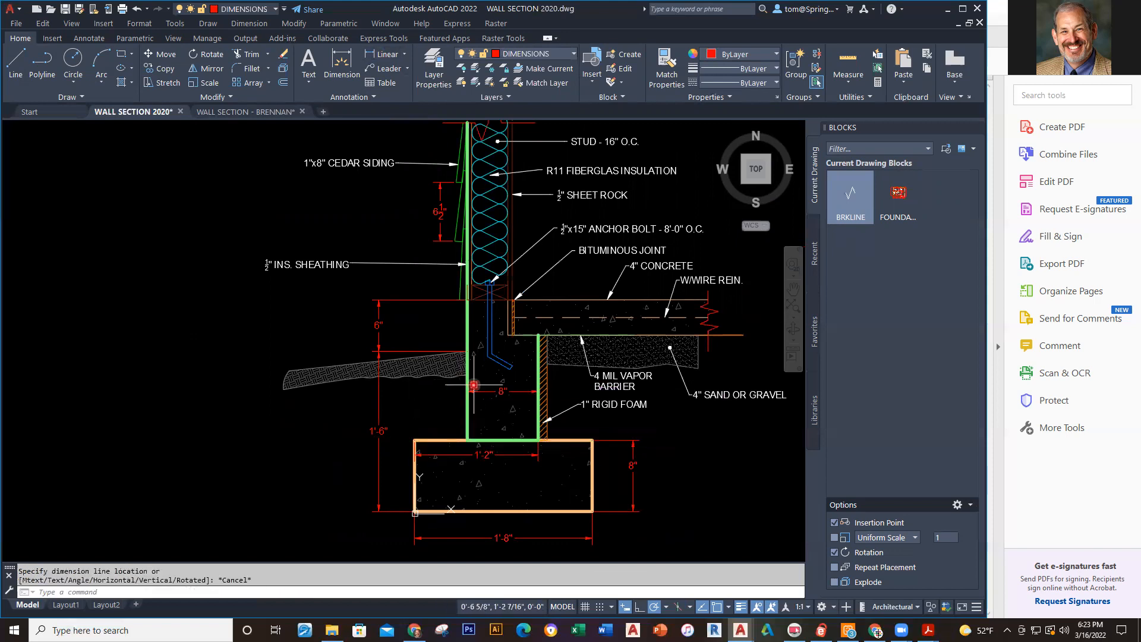
Review the new drawing's layer list and check which layer the foundation wall polyline uses in WALL SECTION 2020.
click(265, 112)
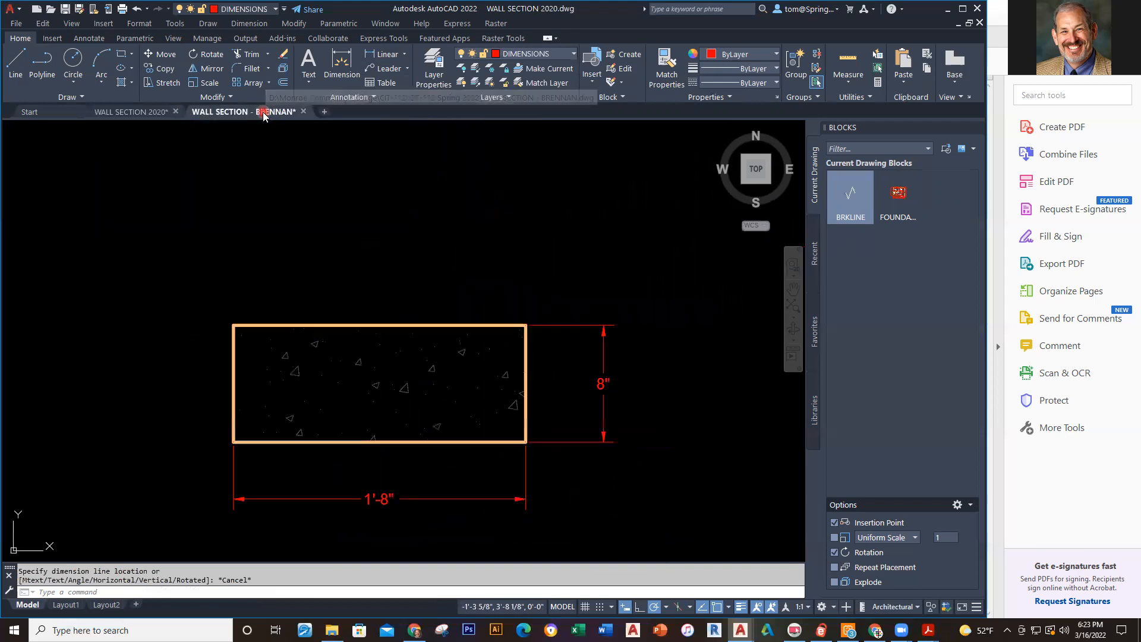
click(574, 55)
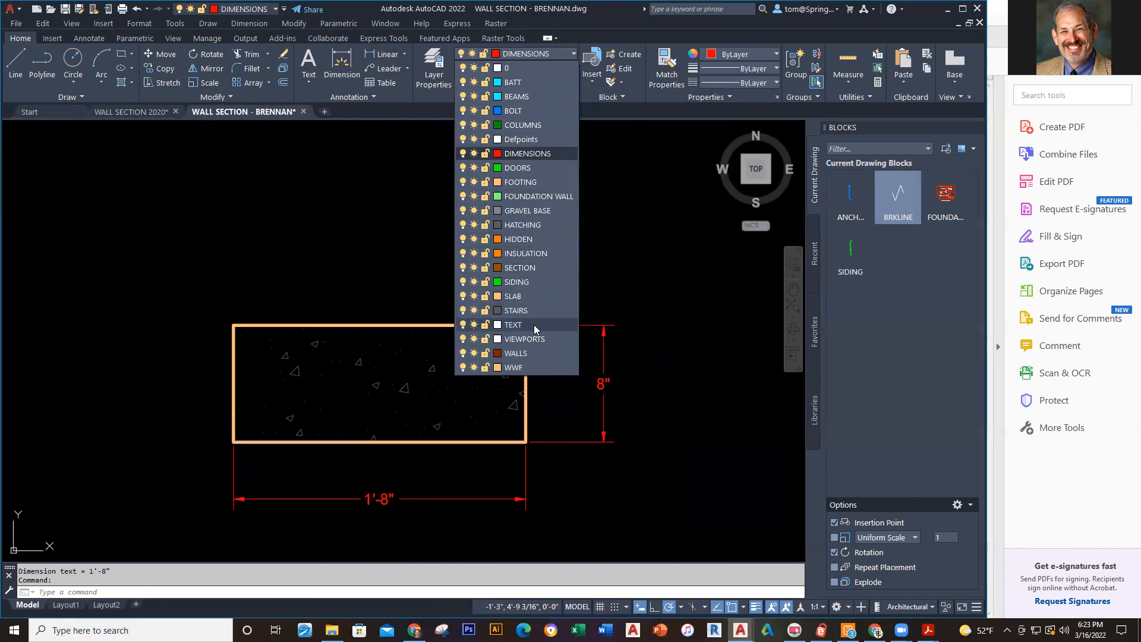
click(393, 211)
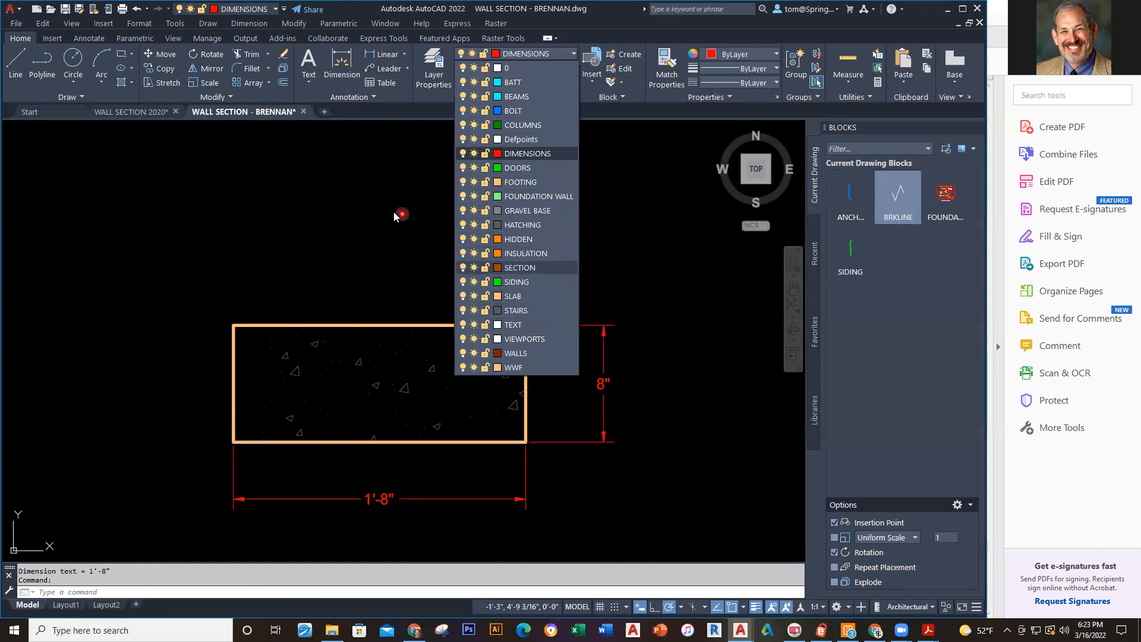
click(156, 117)
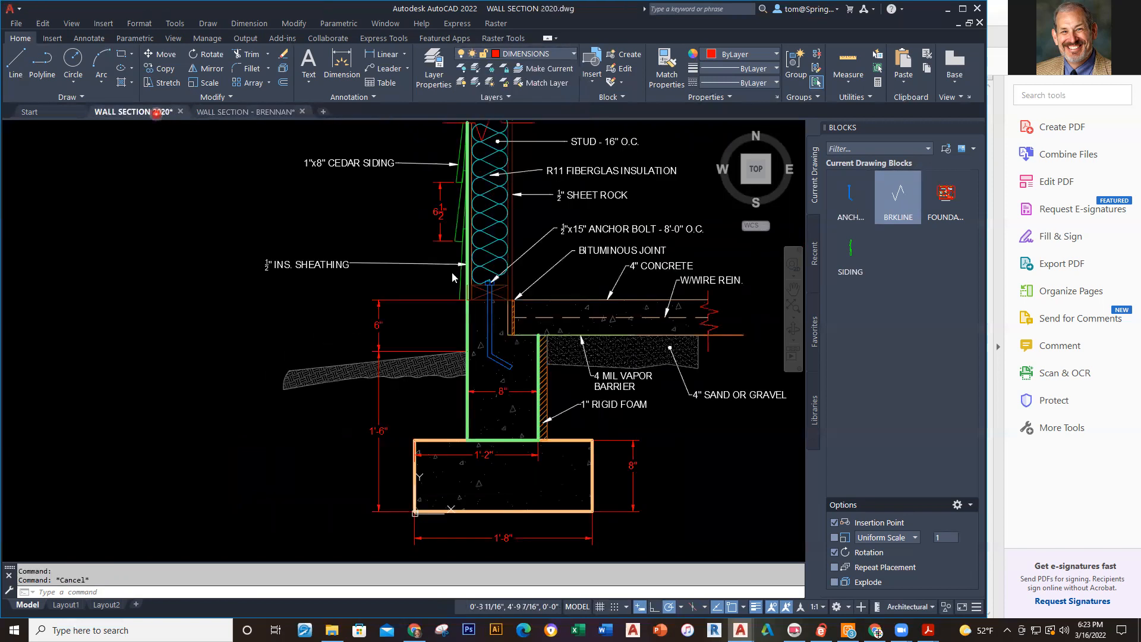
click(468, 340)
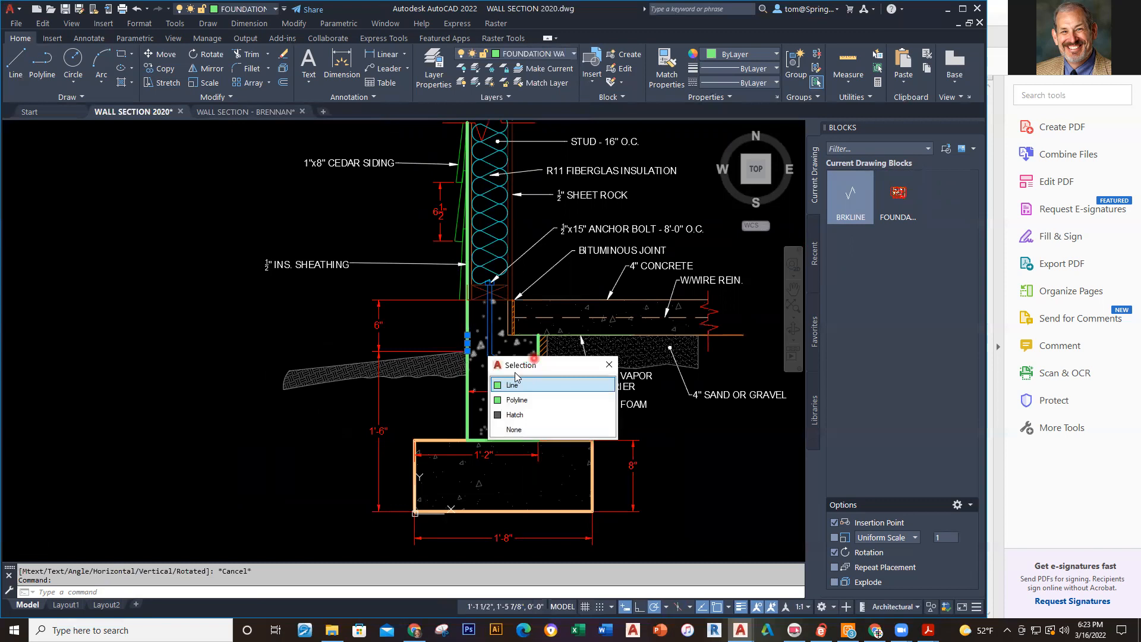
click(515, 399)
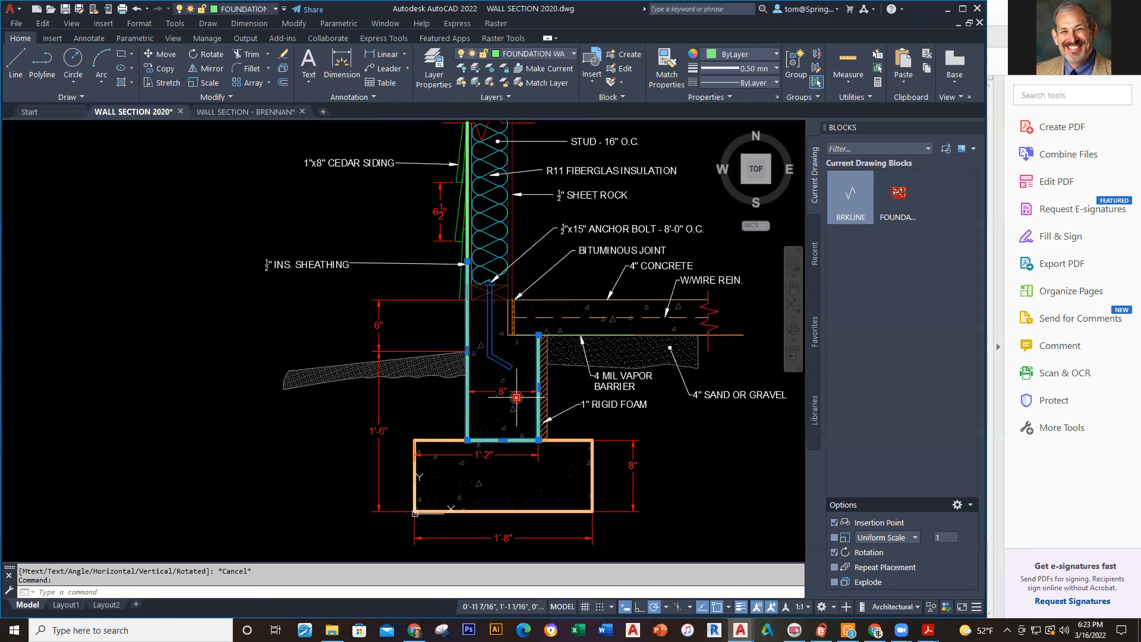
key(Escape)
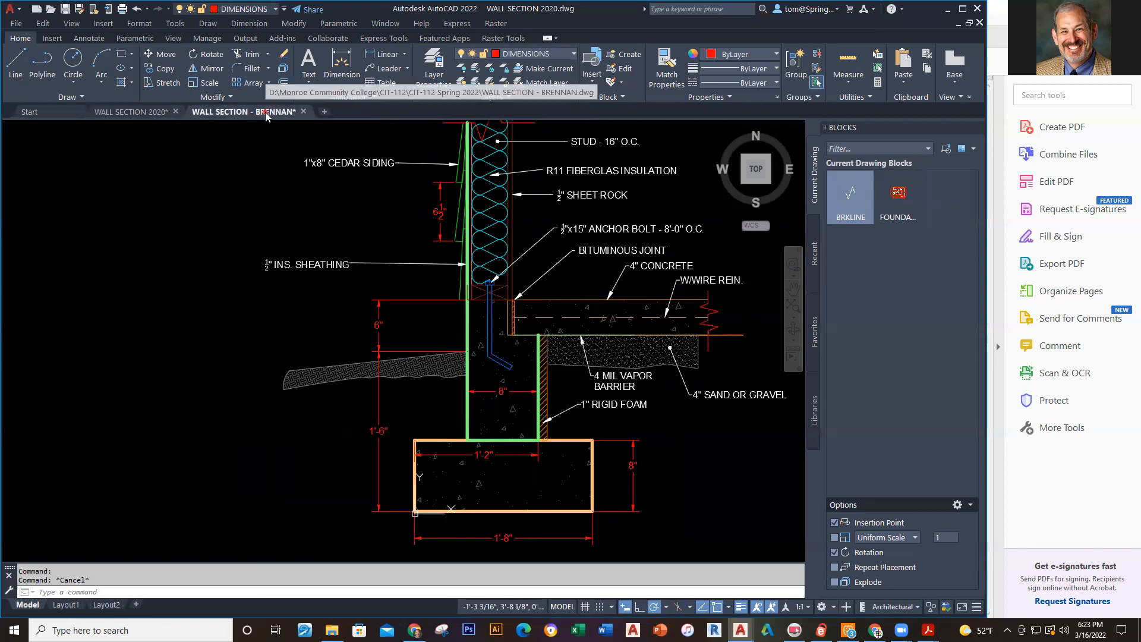
In the new drawing, make FOUNDATION WALL current and draw a vertical polyline upward from the footing's top edge, 6" in from its left corner.
click(265, 112)
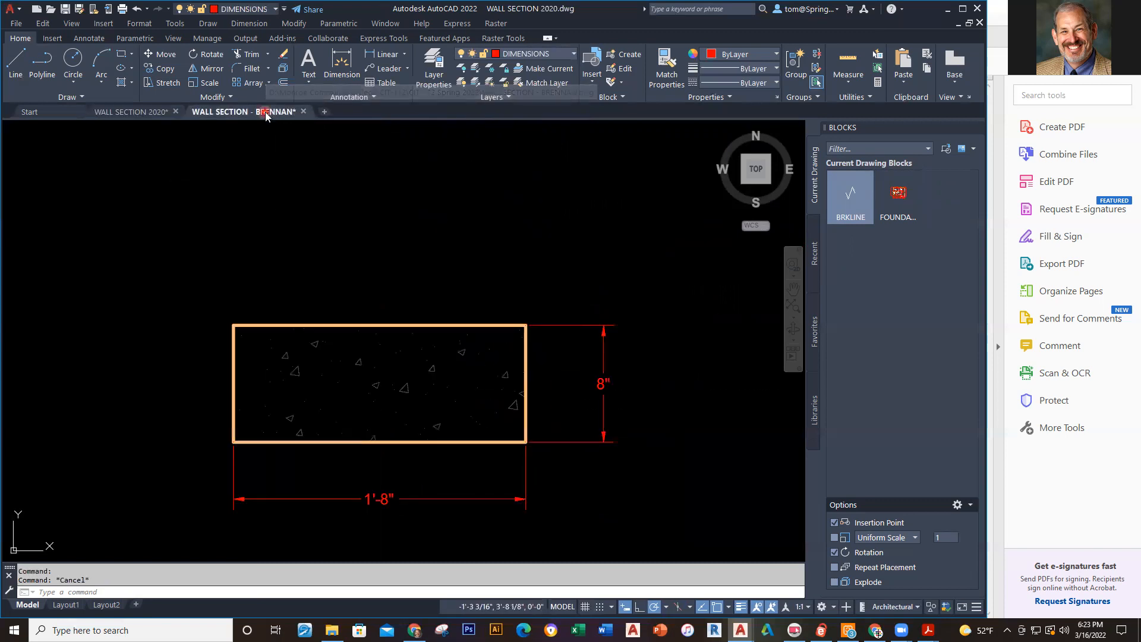
click(571, 54)
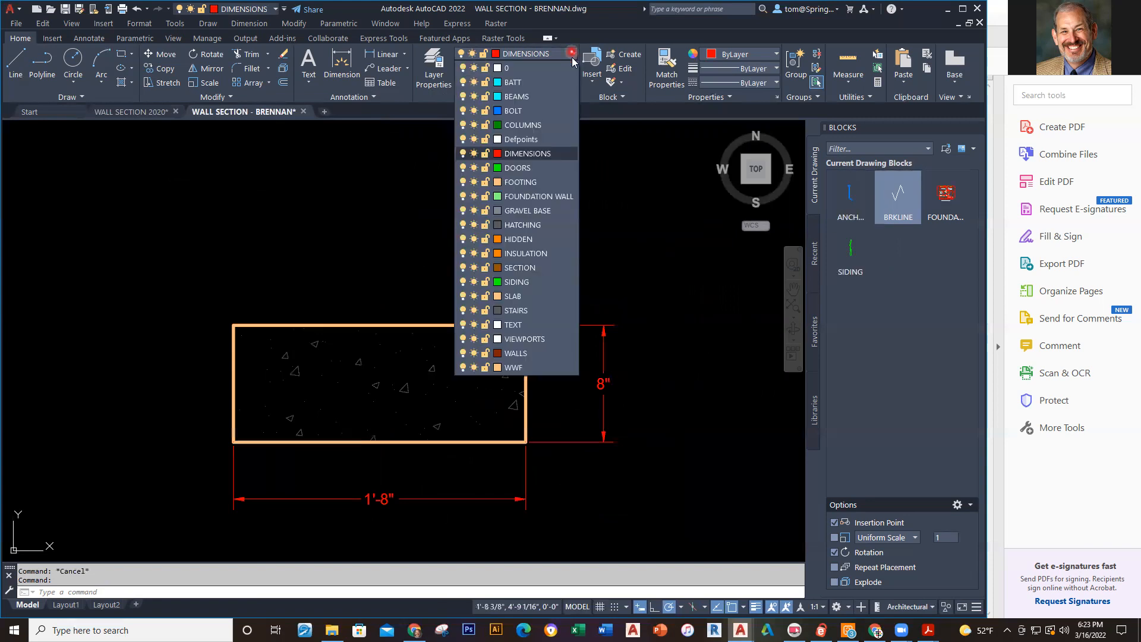
click(547, 196)
click(41, 65)
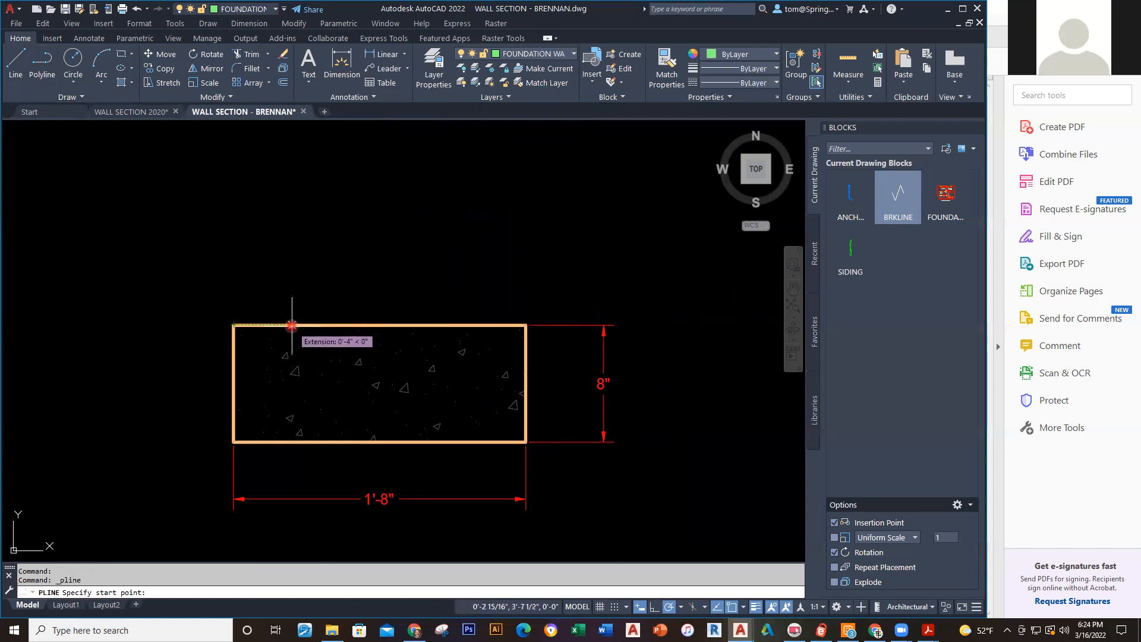
text(6)
key(Return)
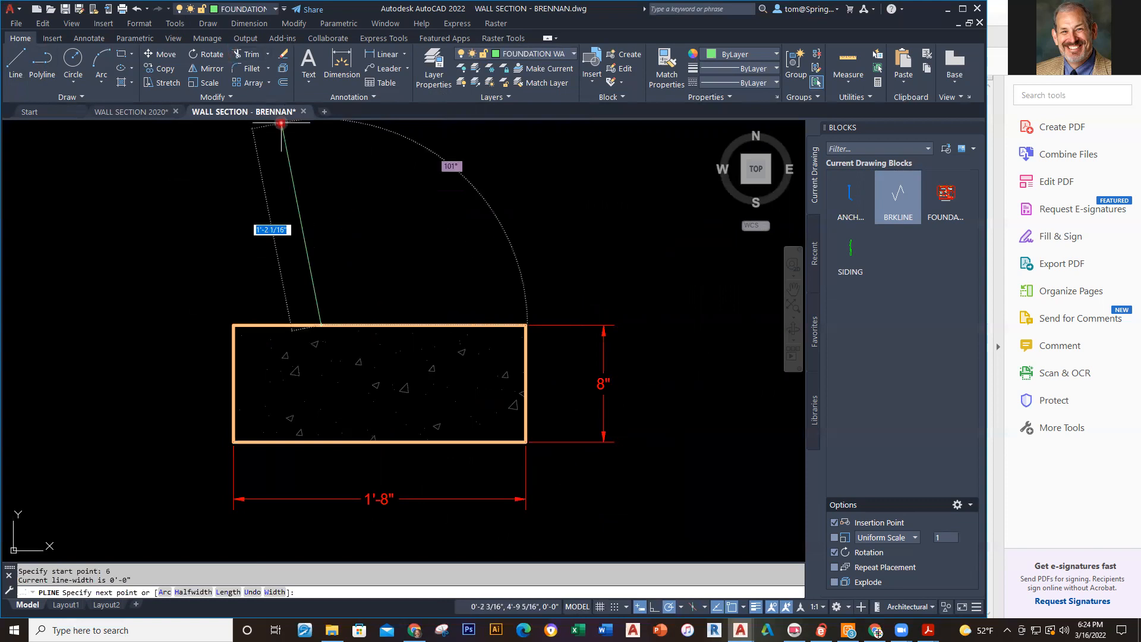
scroll(342, 224, down, 1)
middle_drag(333, 216, 321, 361)
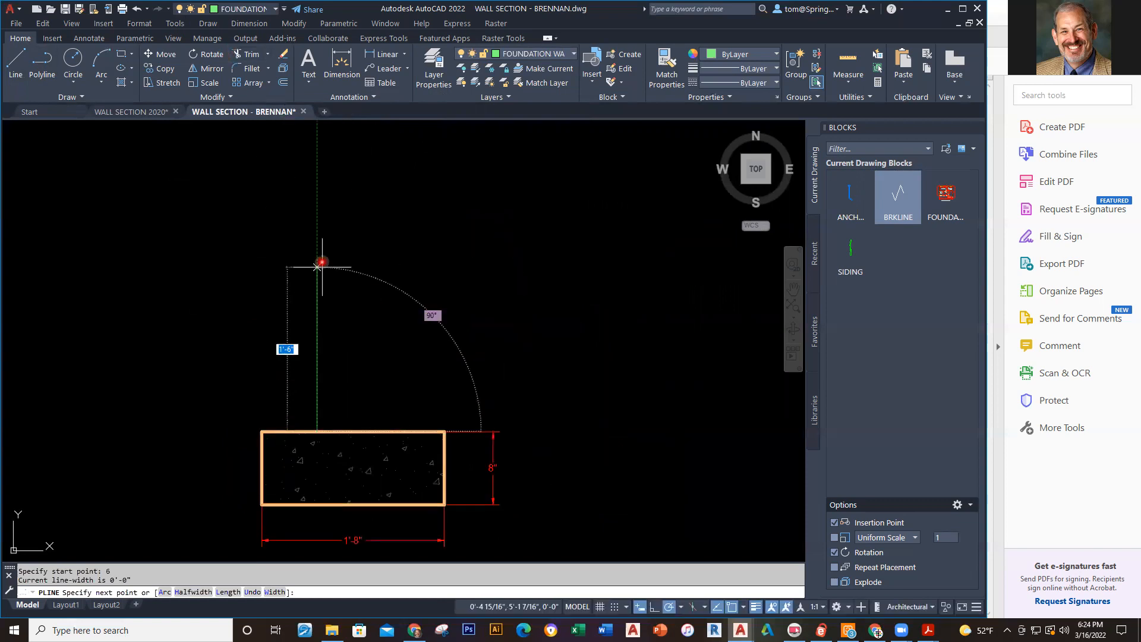
click(316, 152)
key(Escape)
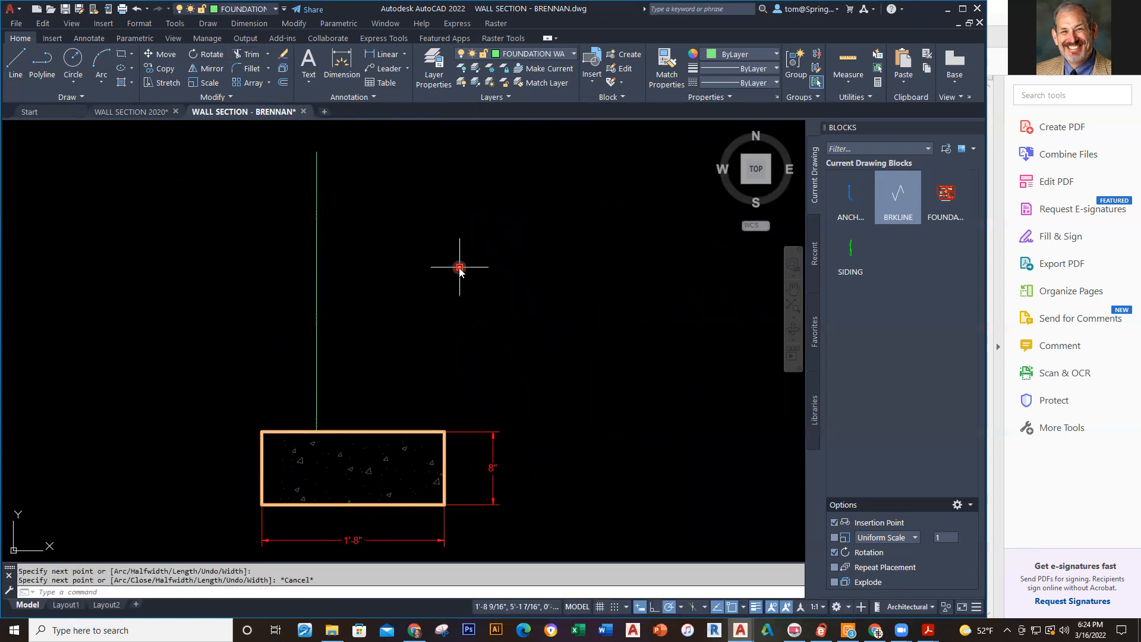
Draw a second vertical polyline from 6" in from the footing's upper-right corner, up to the first wall line's height.
right_click(458, 267)
click(497, 275)
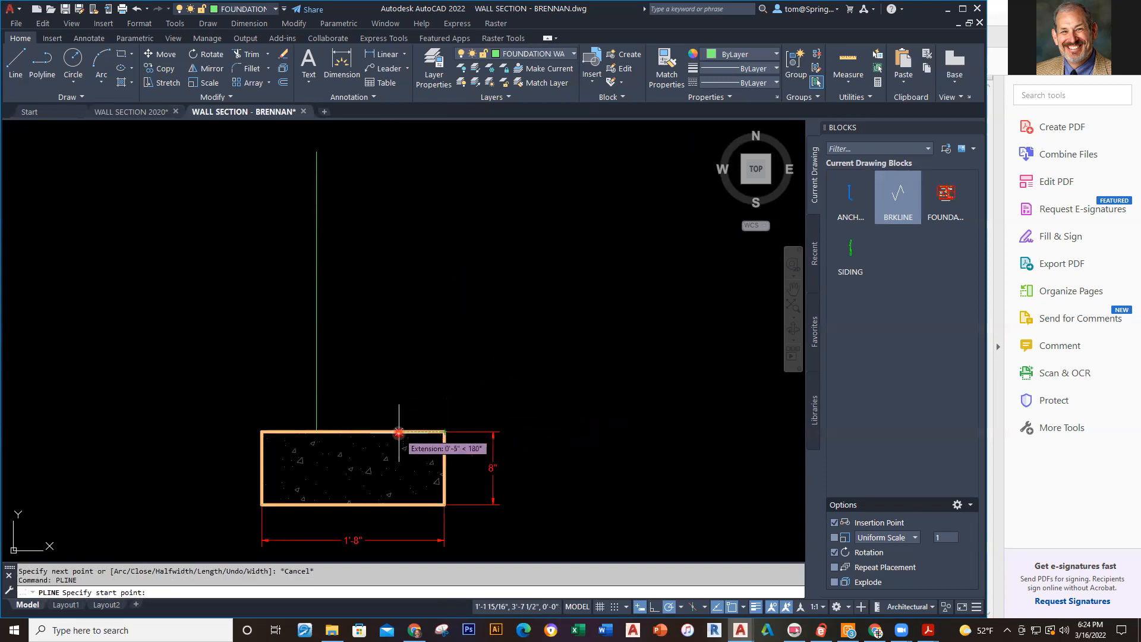
text(6)
key(Return)
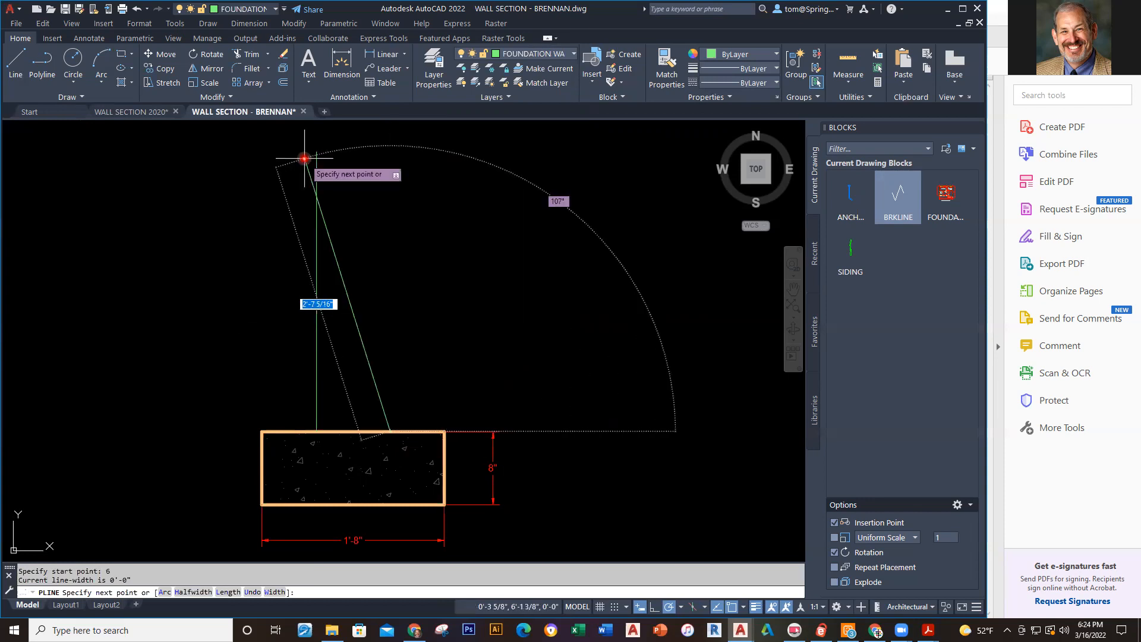
click(390, 151)
key(Escape)
key(Escape)
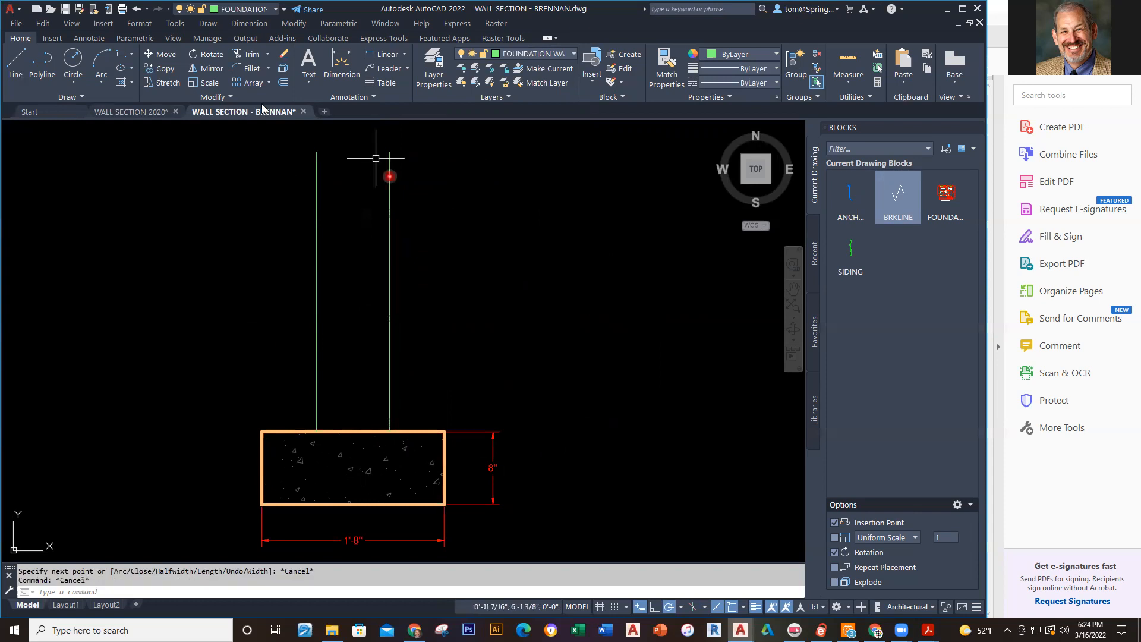
Examine the foundation wall heights, floor slab and rigid foam above the footing in the WALL SECTION 2020 drawing.
click(157, 109)
scroll(548, 281, down, 2)
middle_drag(553, 280, 525, 308)
scroll(509, 363, up, 2)
scroll(509, 363, up, 2)
scroll(631, 431, down, 2)
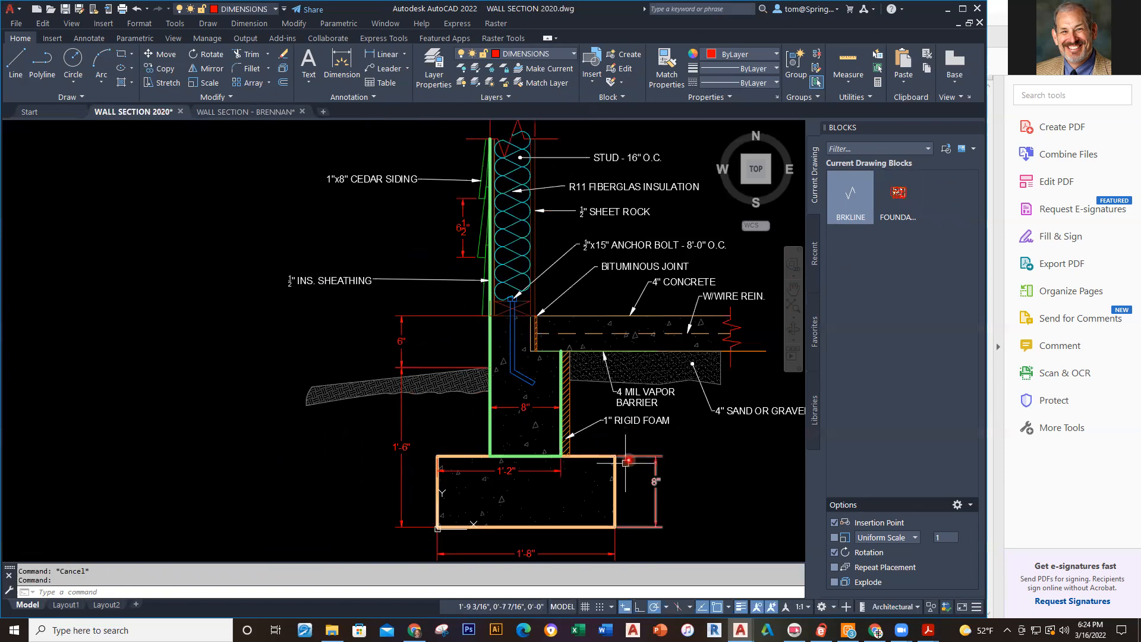
scroll(692, 445, up, 2)
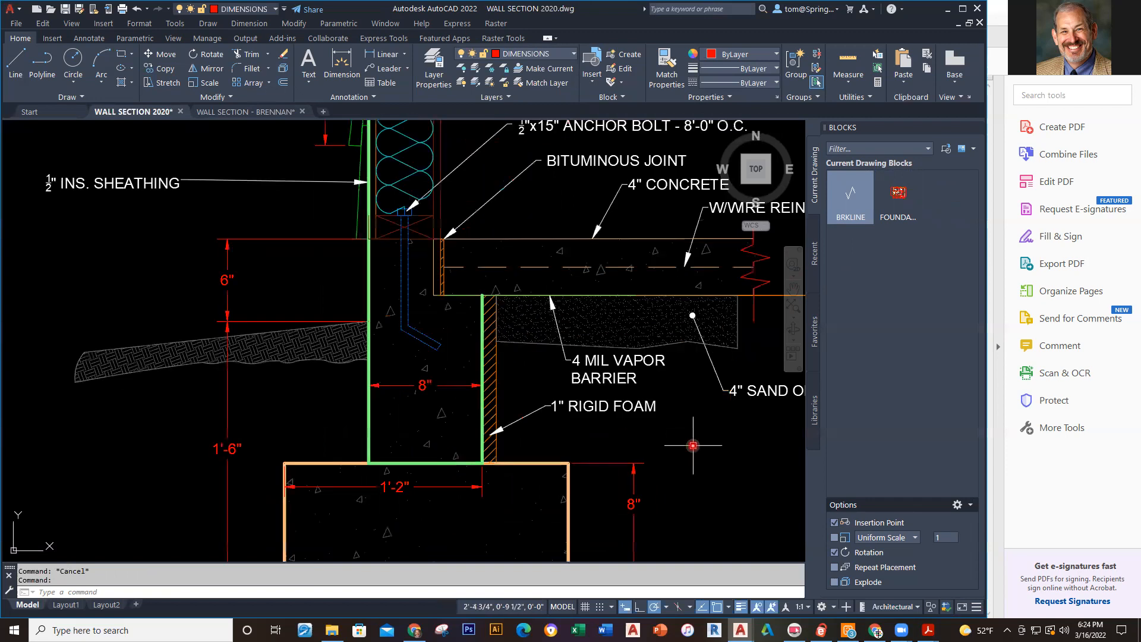
scroll(692, 445, down, 2)
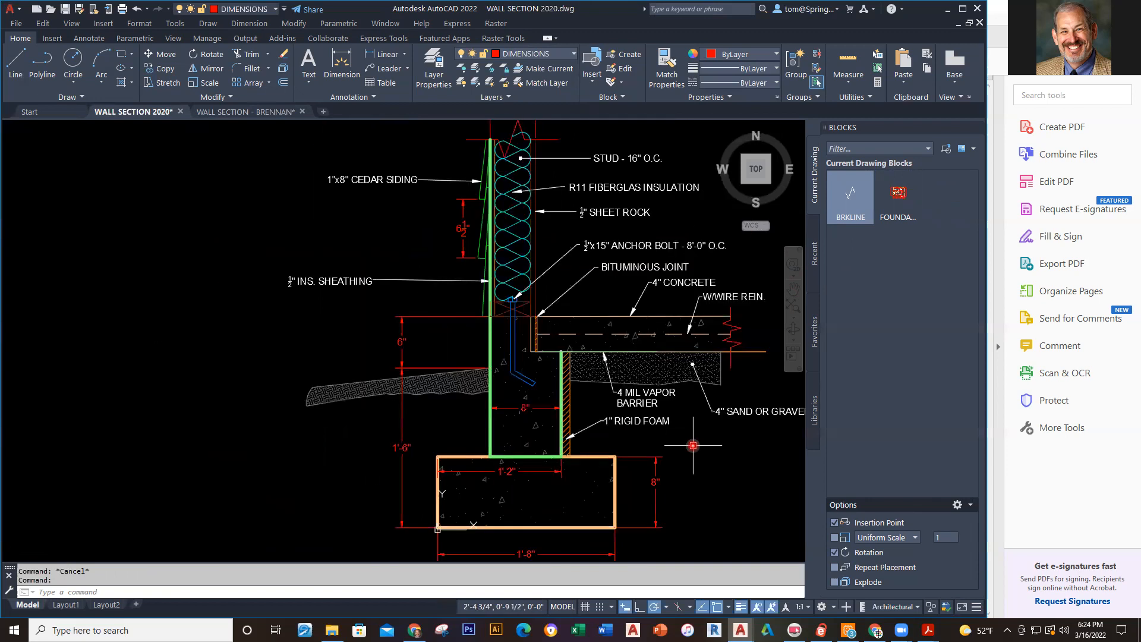
middle_drag(692, 445, 629, 418)
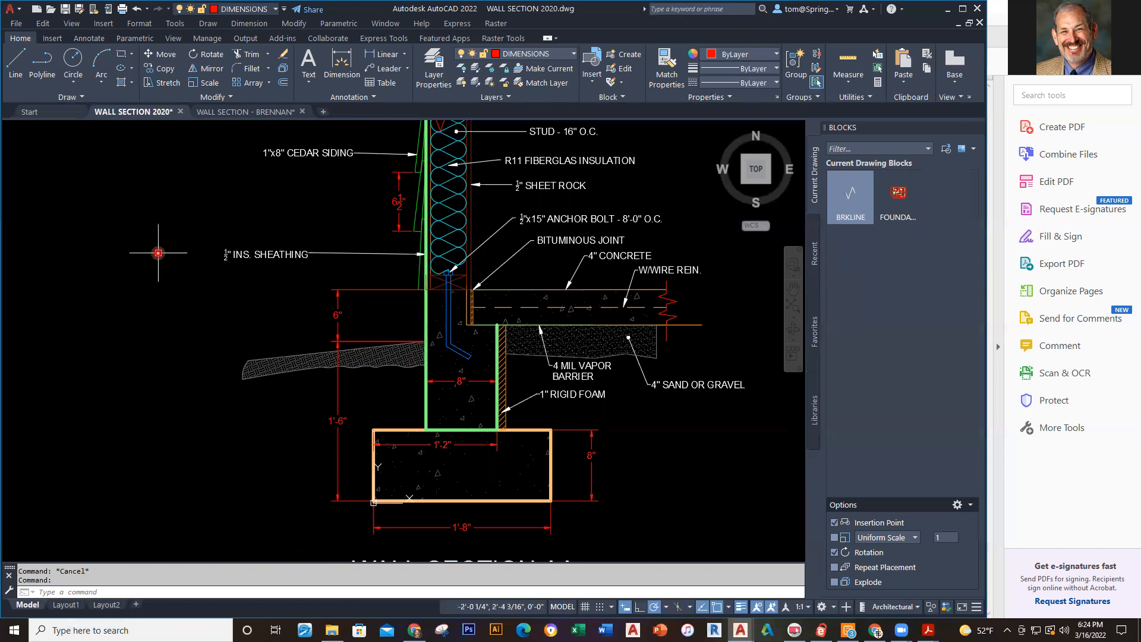
In the new drawing, draw a horizontal line across both wall lines, starting 24" above the footing's lower-left corner.
click(243, 112)
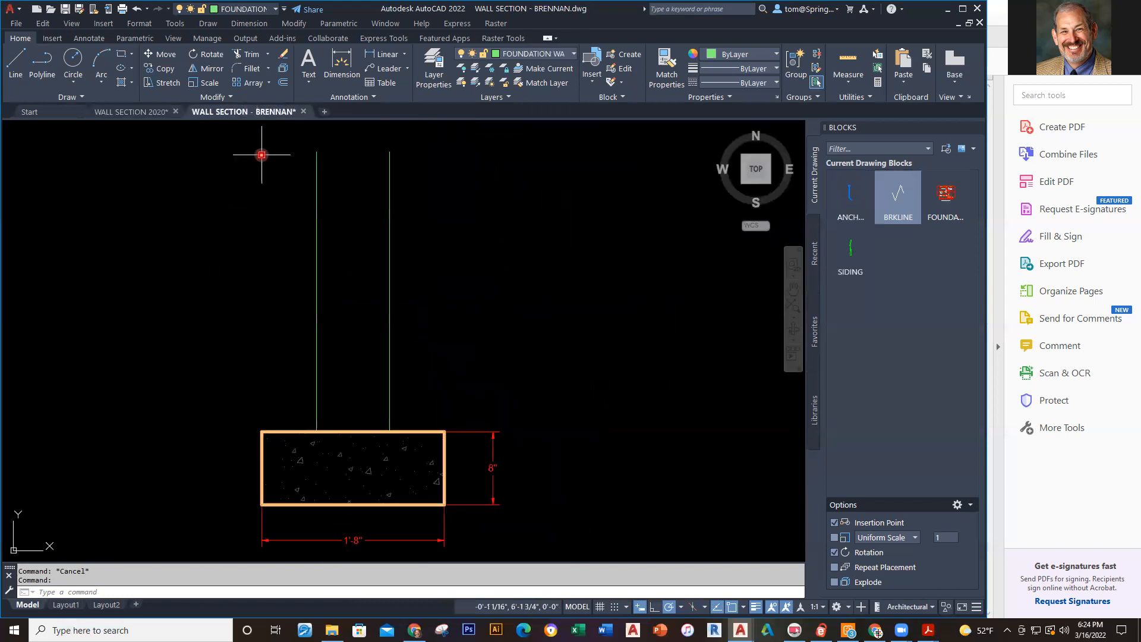
click(15, 63)
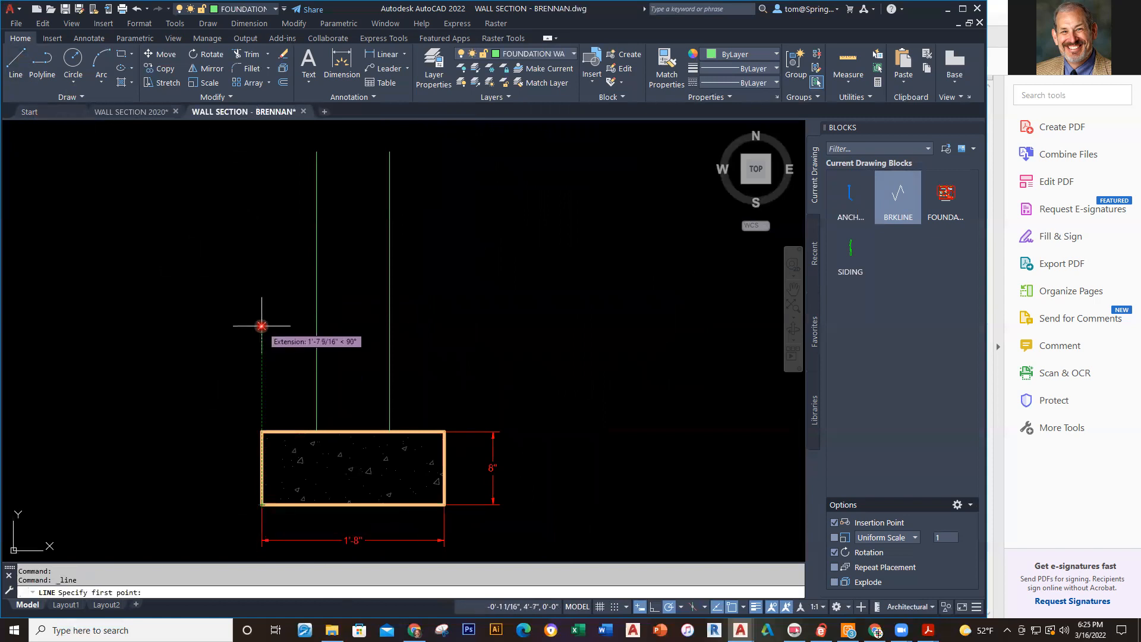
key(Return)
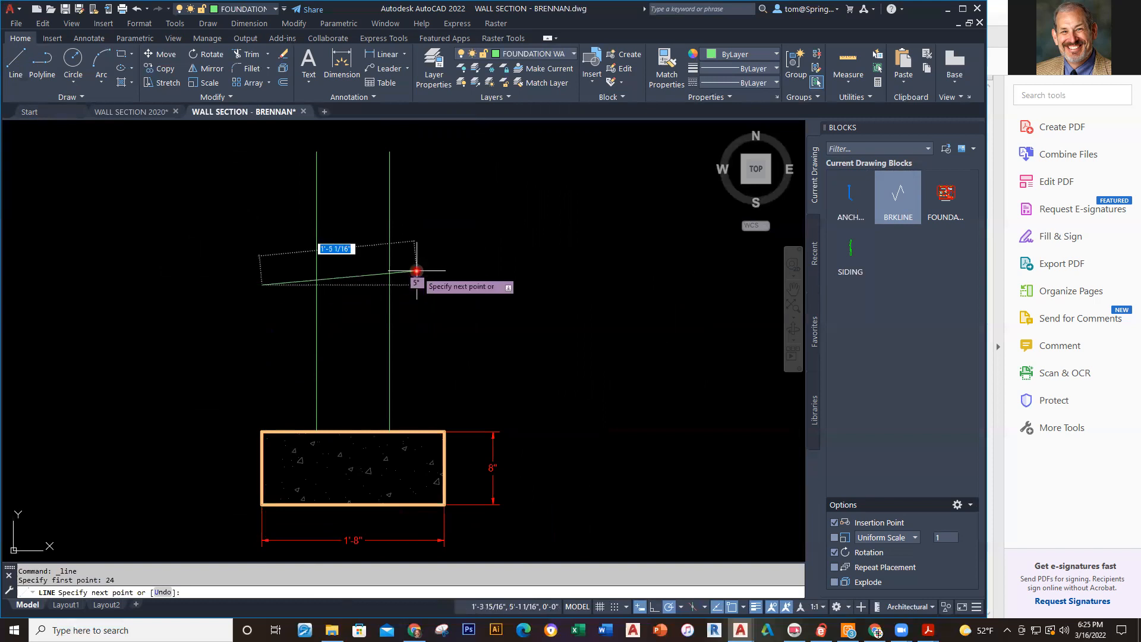
click(427, 288)
key(Escape)
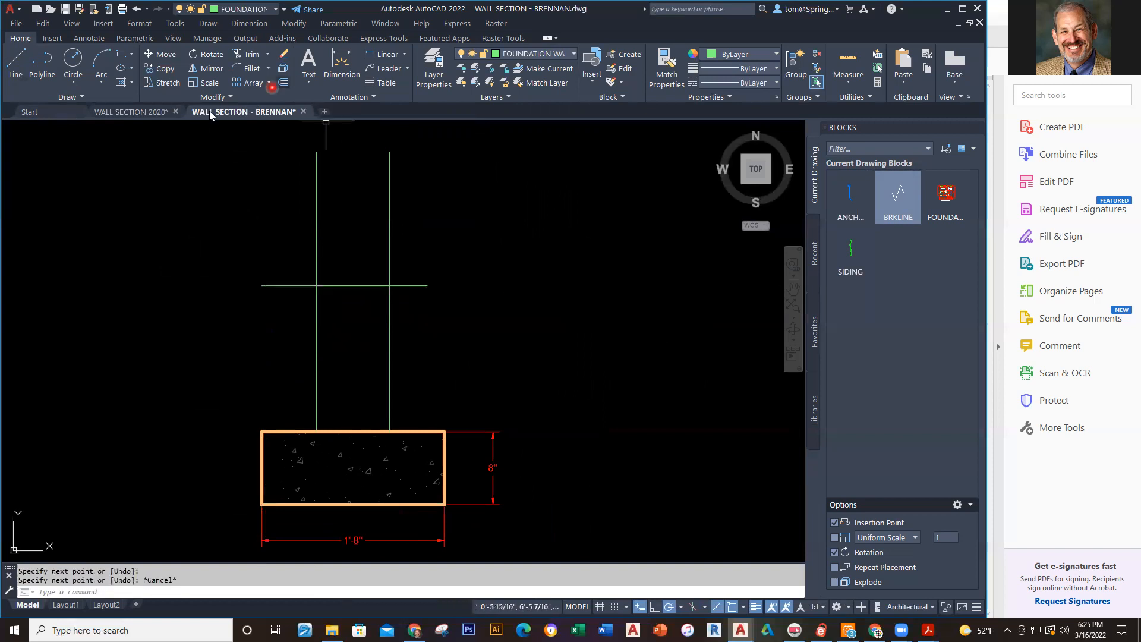
Inspect the top of the foundation wall where it meets the sill and concrete slab in WALL SECTION 2020.
click(140, 111)
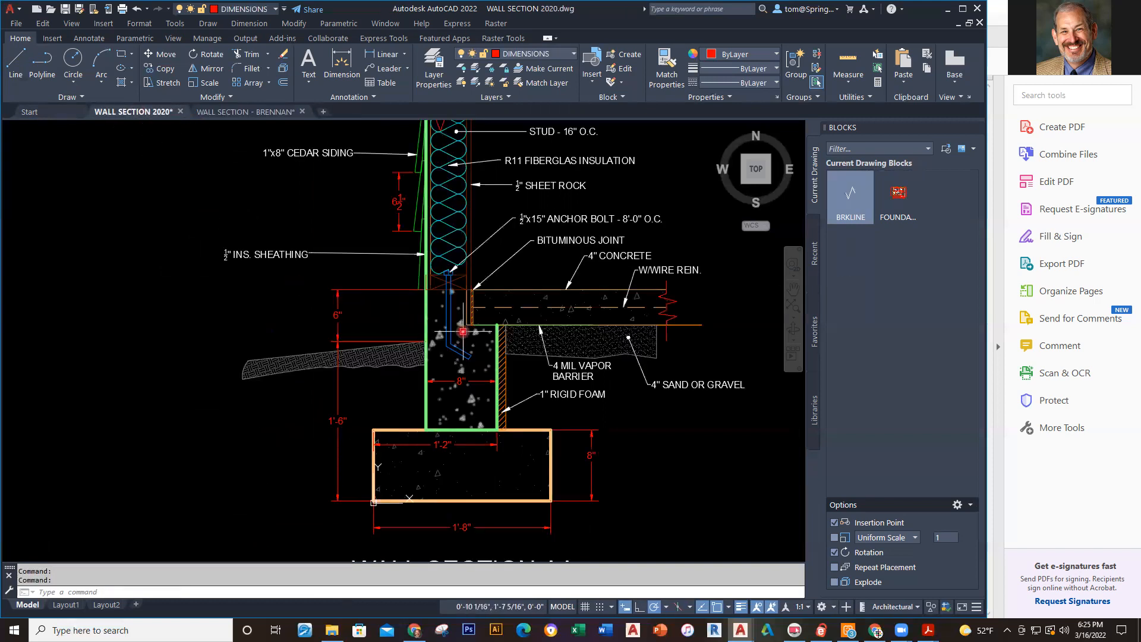
click(454, 283)
key(Escape)
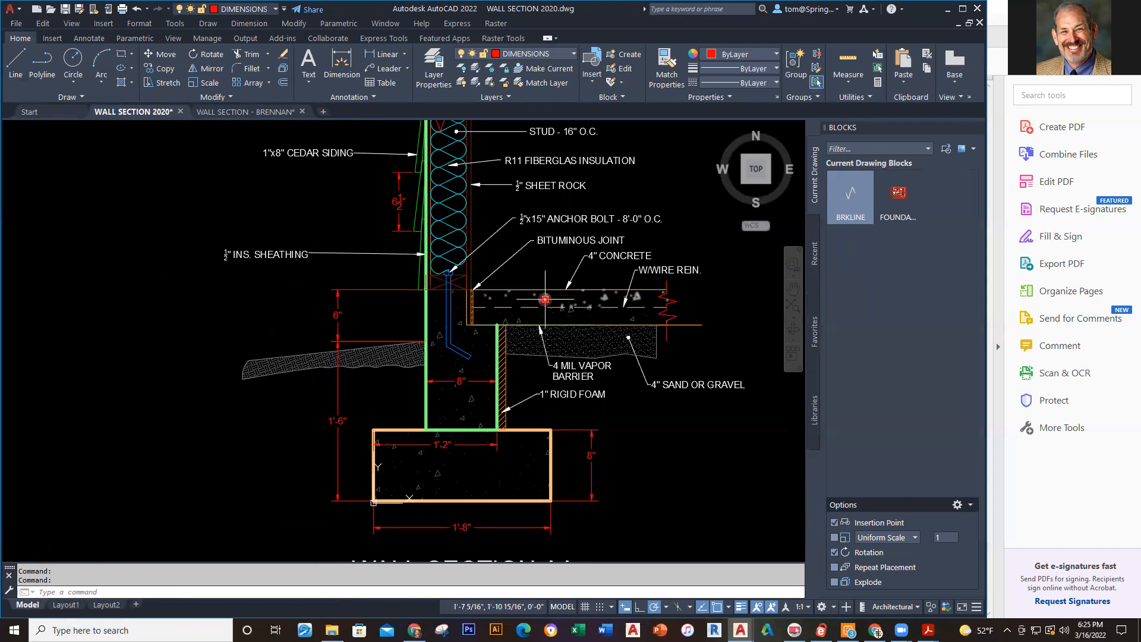
In the new drawing, draw a slab ledge from the first wall line's top intersection: 5" across, 4" down, and over to the second wall line.
middle_drag(501, 296, 511, 385)
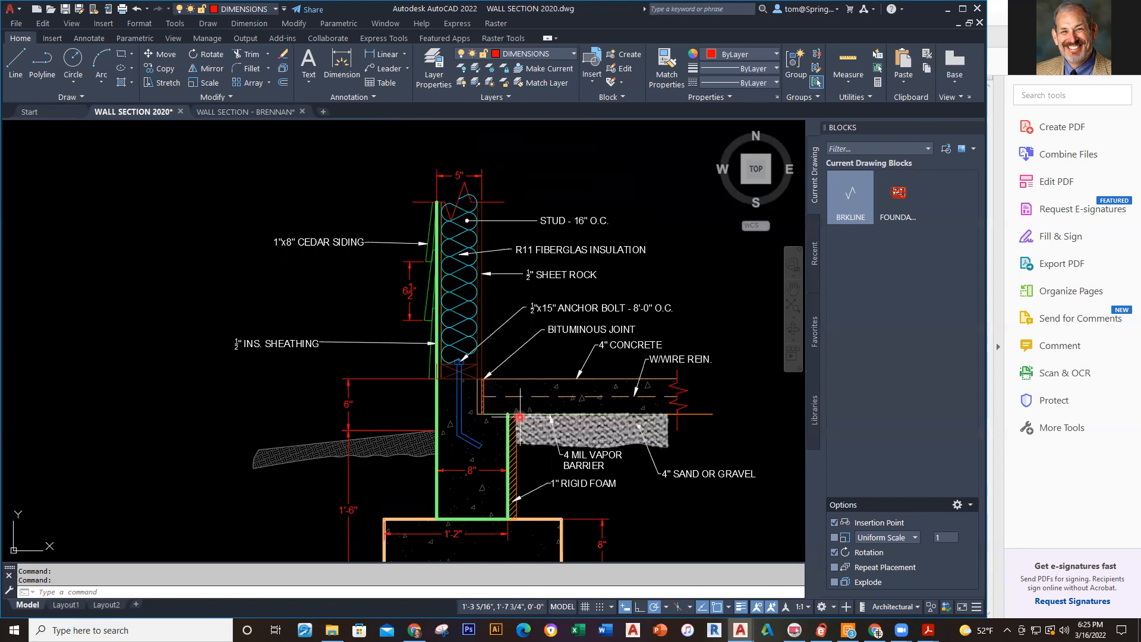
click(261, 115)
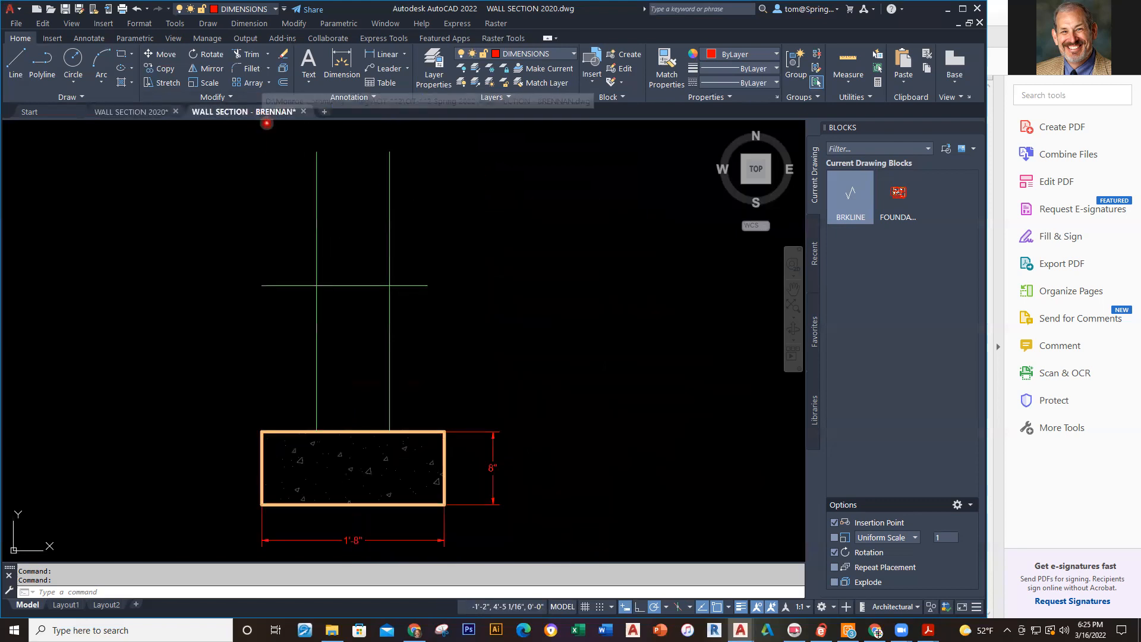
click(16, 64)
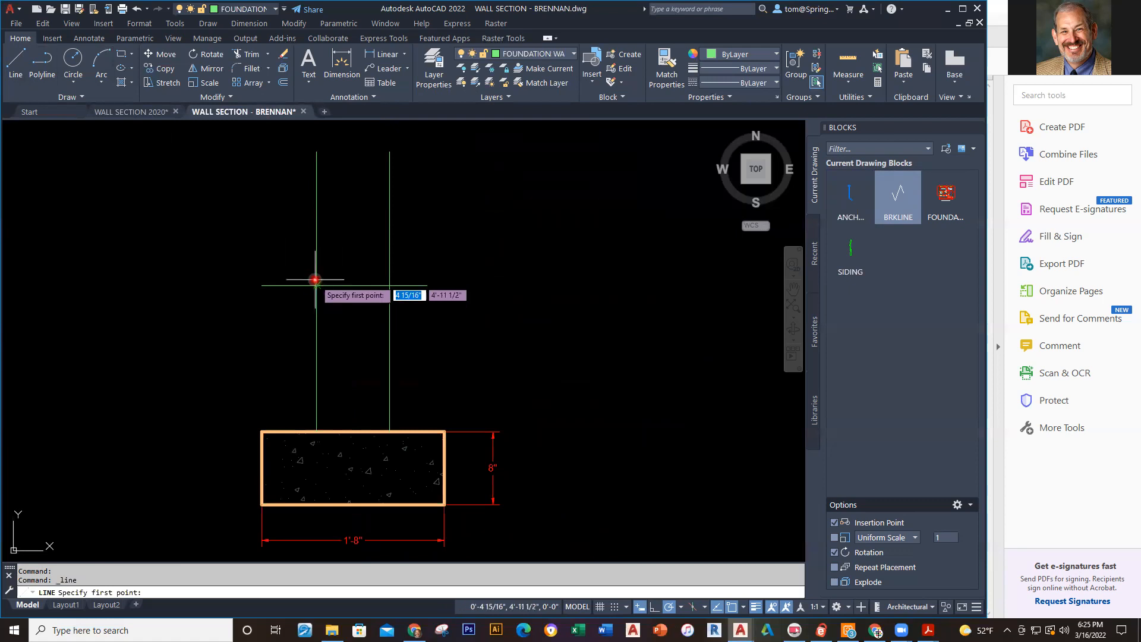
click(316, 285)
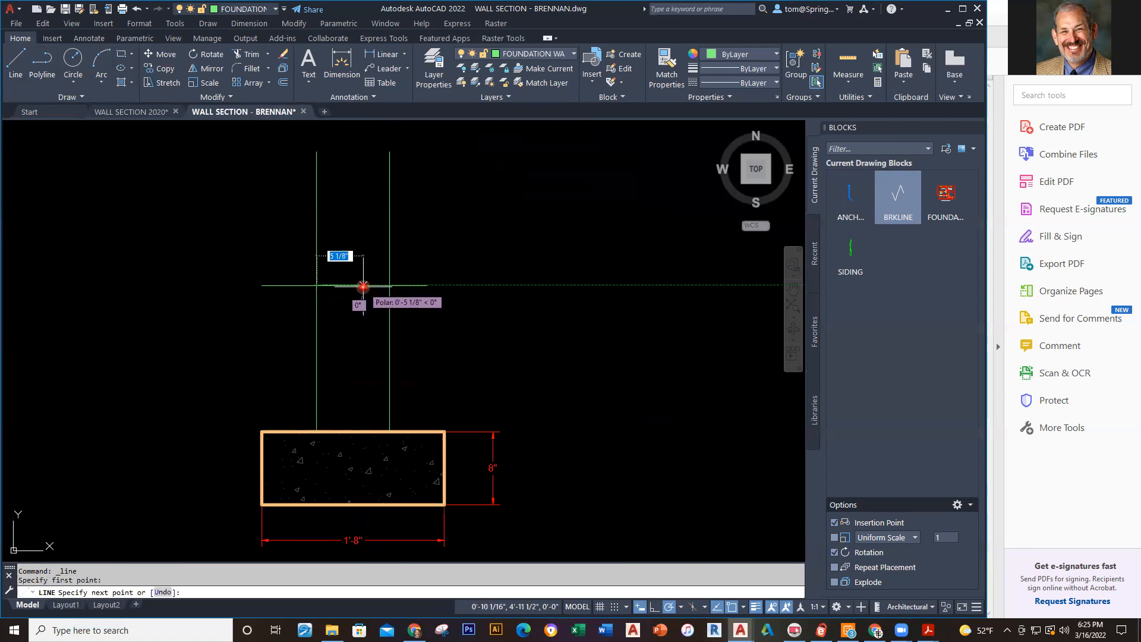
text(5)
key(Return)
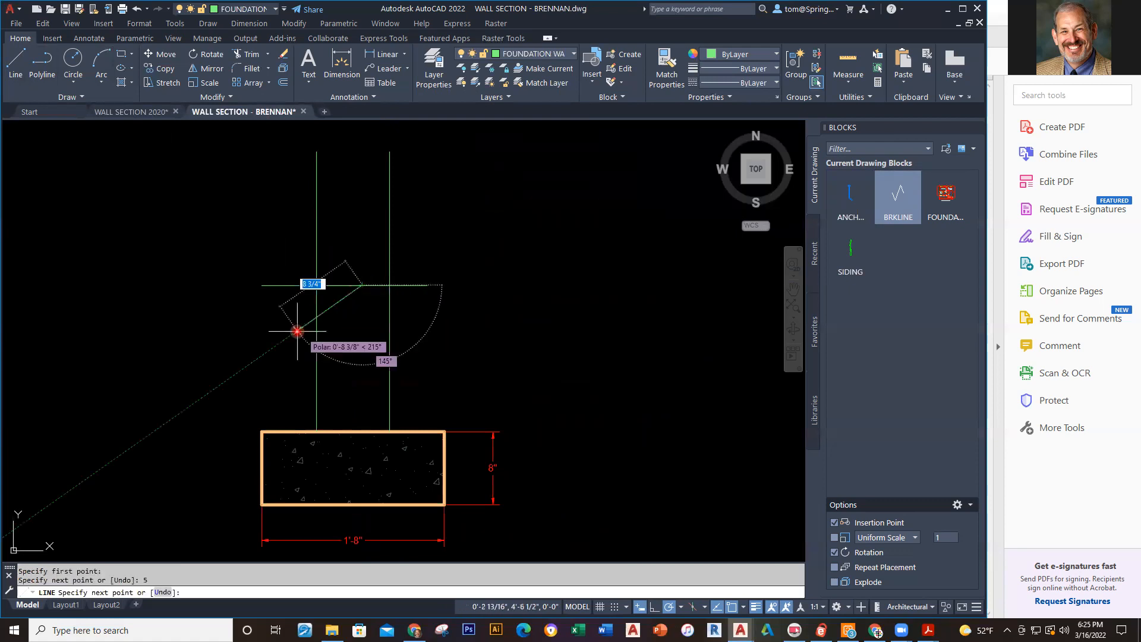
text(4)
key(Return)
key(Escape)
key(Escape)
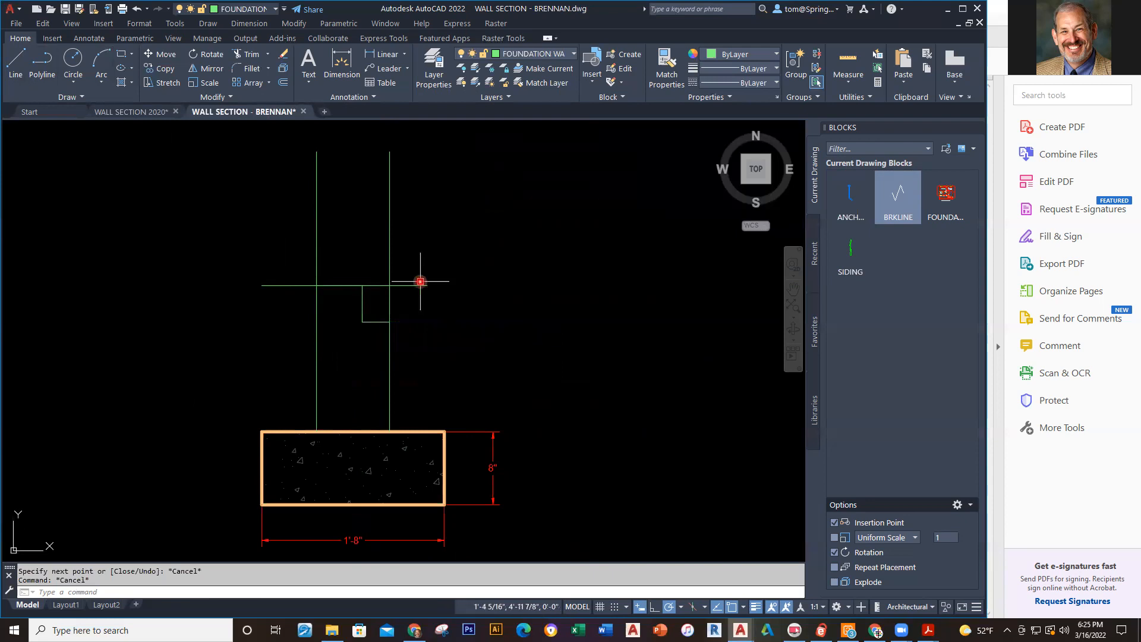
Trim the horizontal line beyond the ledge's vertical edge and the second wall line above the ledge.
text(TR)
key(Return)
click(379, 279)
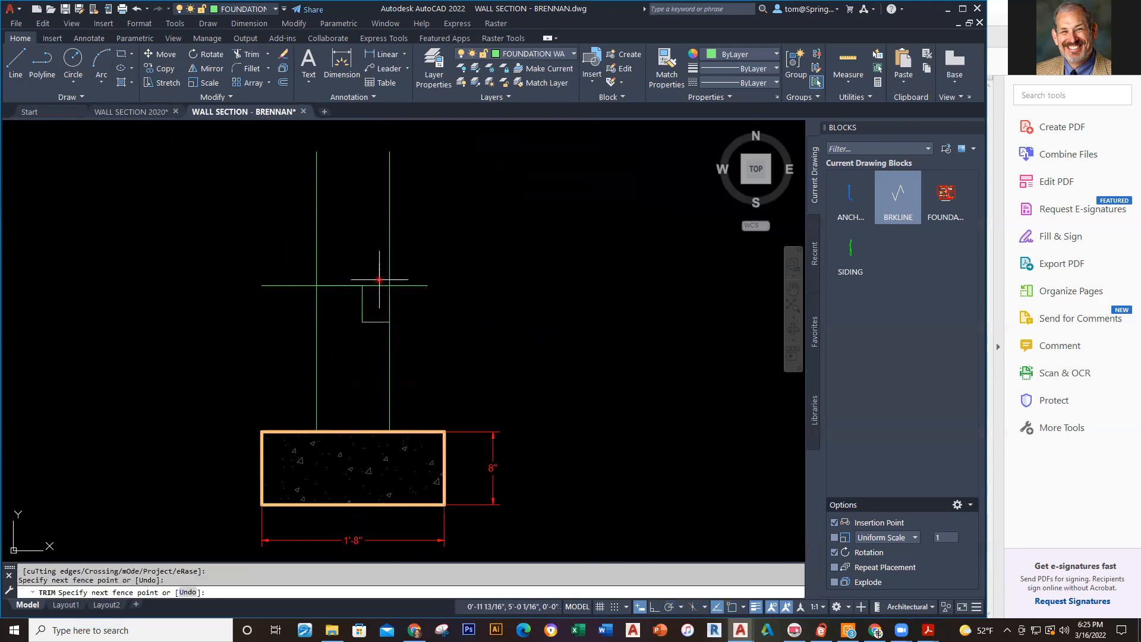
drag(379, 293, 380, 297)
drag(441, 270, 401, 300)
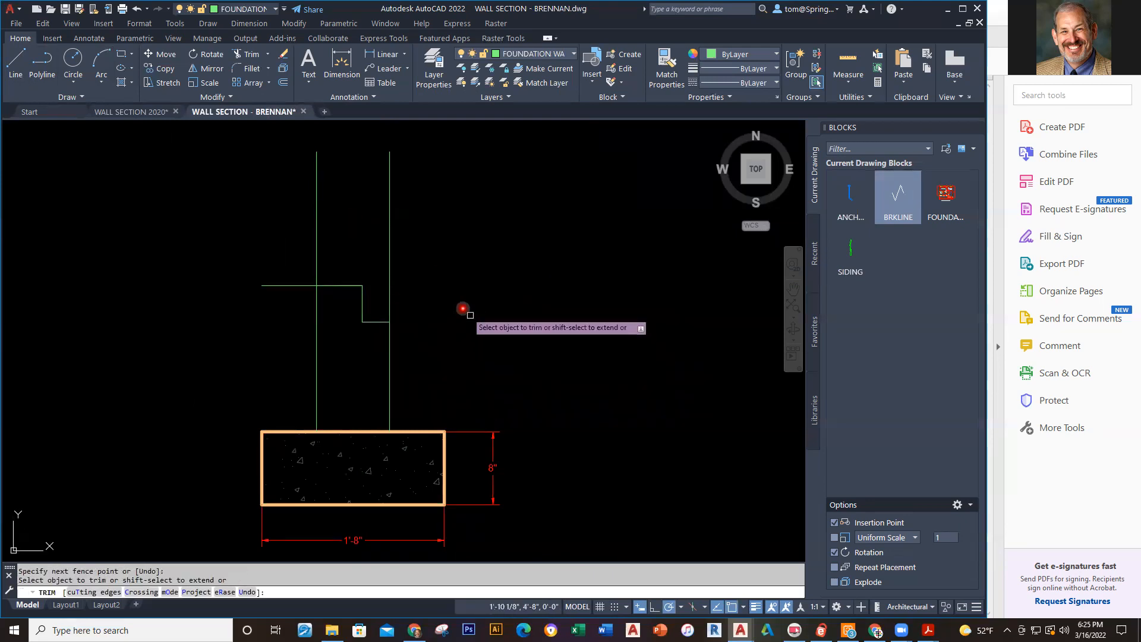
drag(452, 251, 375, 300)
key(Escape)
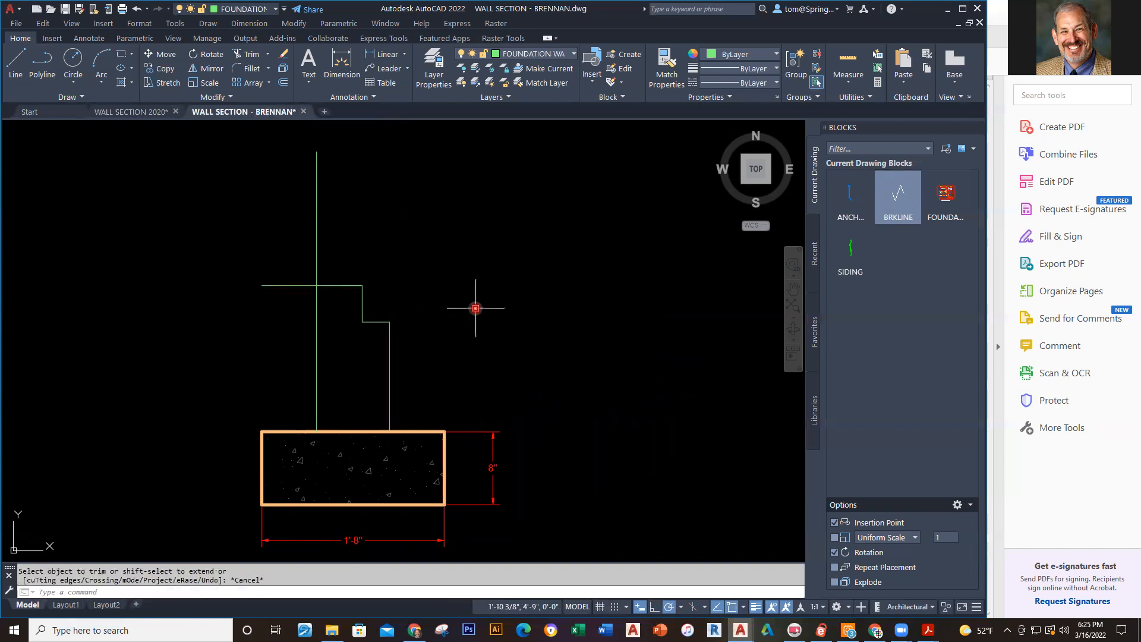
Examine the slab edge, bituminous joint, anchor bolt and foundation wall ledge in the WALL SECTION 2020 drawing.
click(168, 113)
middle_drag(517, 426, 516, 394)
scroll(507, 379, up, 2)
scroll(511, 382, down, 1)
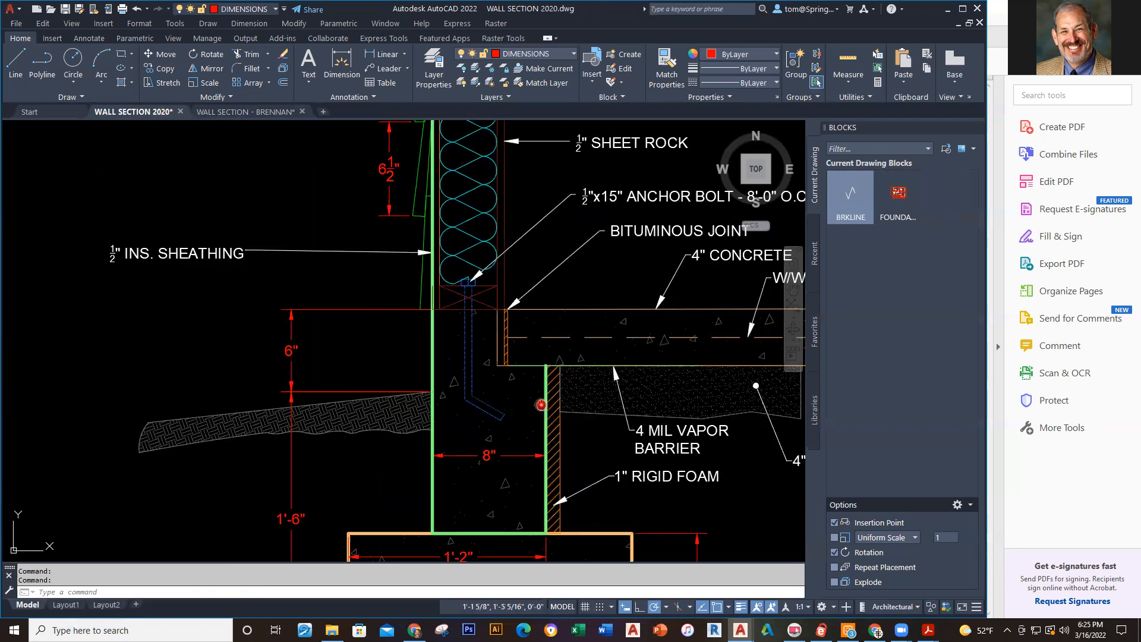
middle_drag(541, 405, 523, 430)
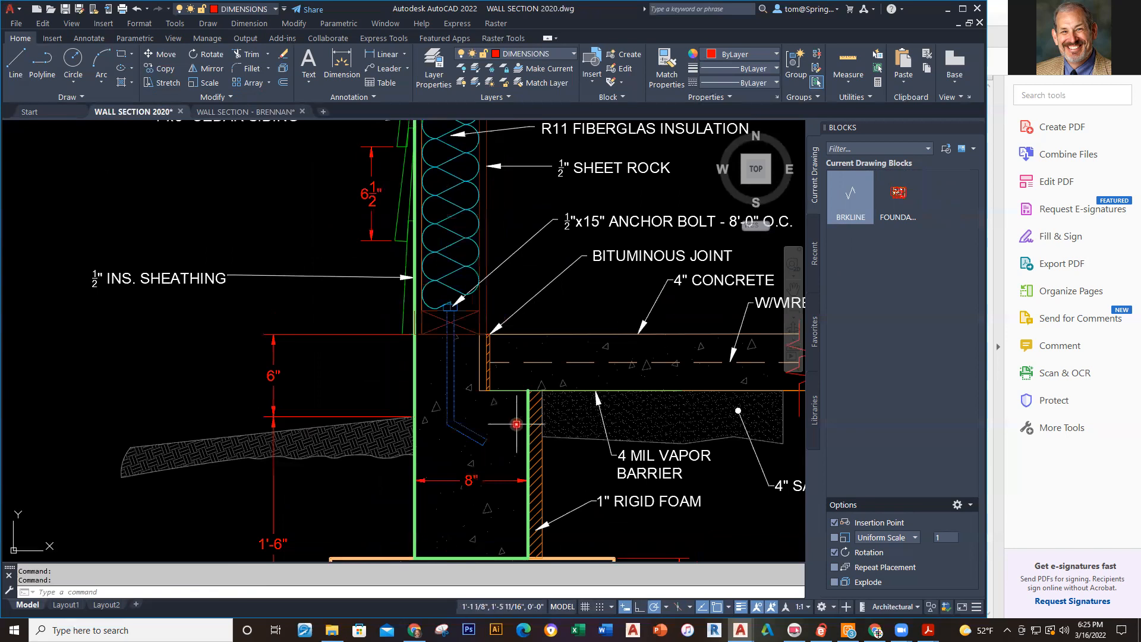
scroll(516, 423, down, 4)
middle_drag(499, 381, 497, 392)
scroll(486, 360, up, 6)
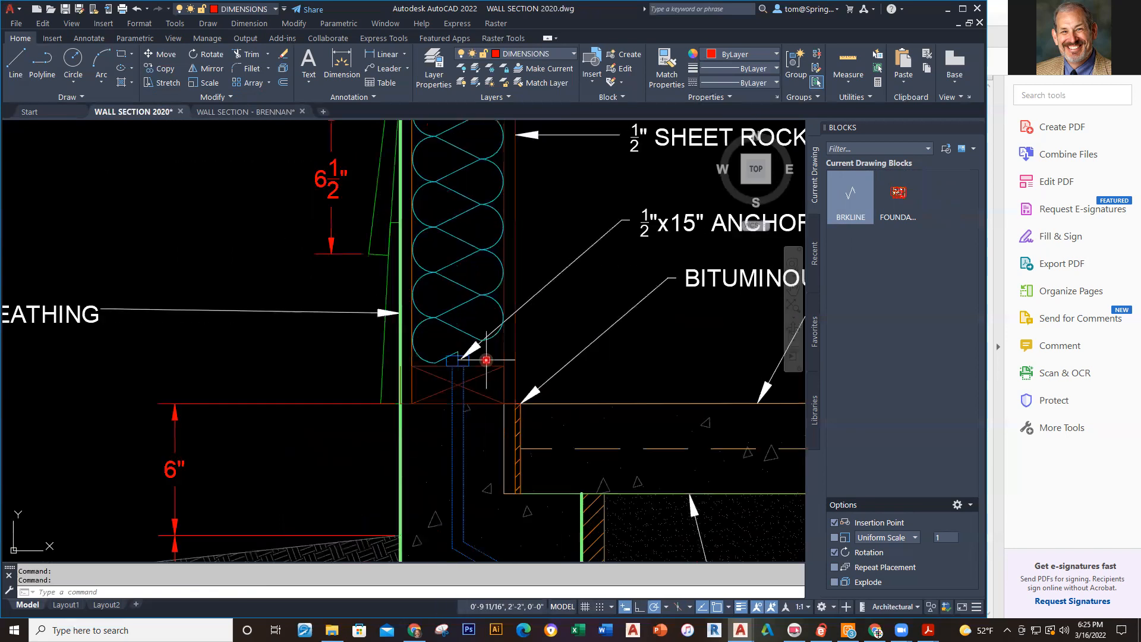
scroll(542, 370, down, 2)
scroll(542, 370, down, 3)
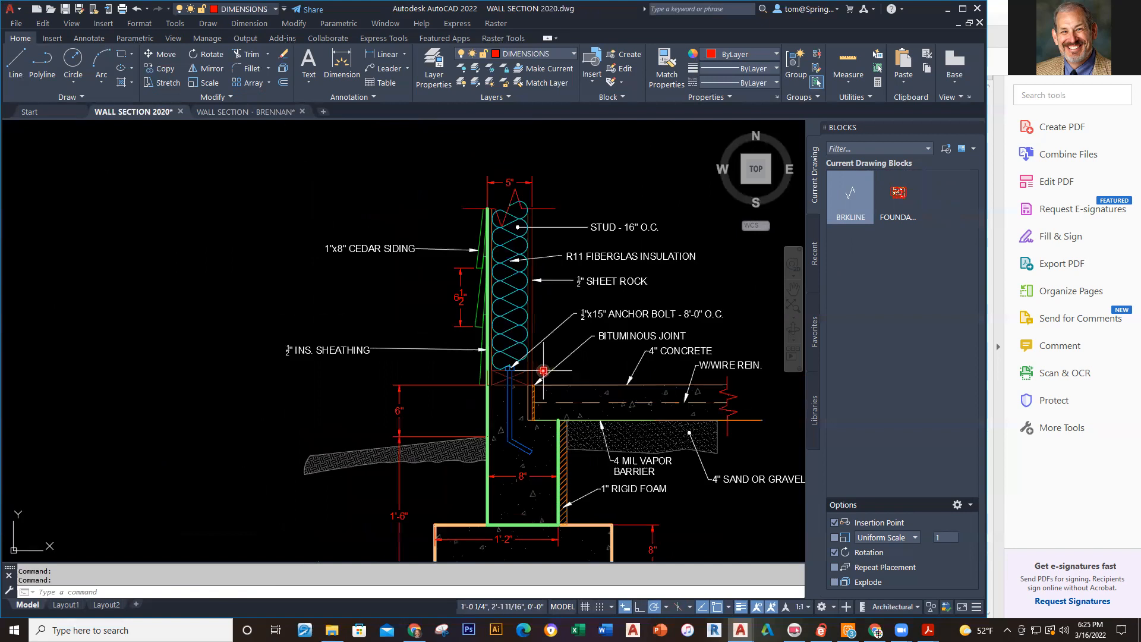
scroll(523, 395, up, 3)
scroll(552, 461, down, 2)
middle_drag(551, 461, 534, 414)
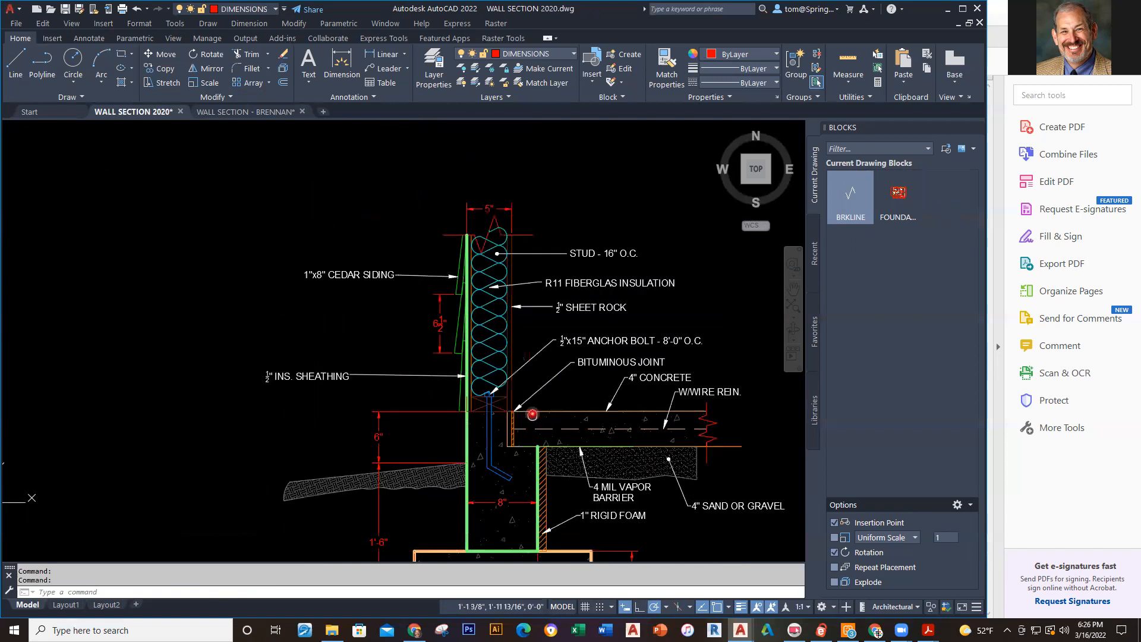
scroll(521, 413, up, 4)
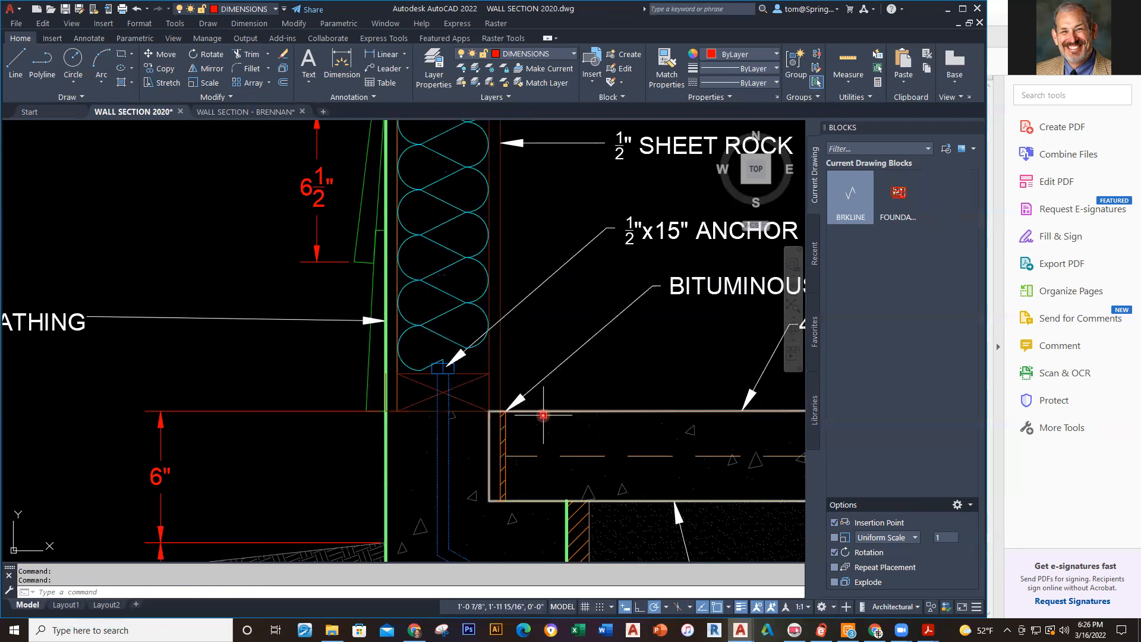
scroll(543, 415, down, 5)
middle_drag(575, 429, 553, 354)
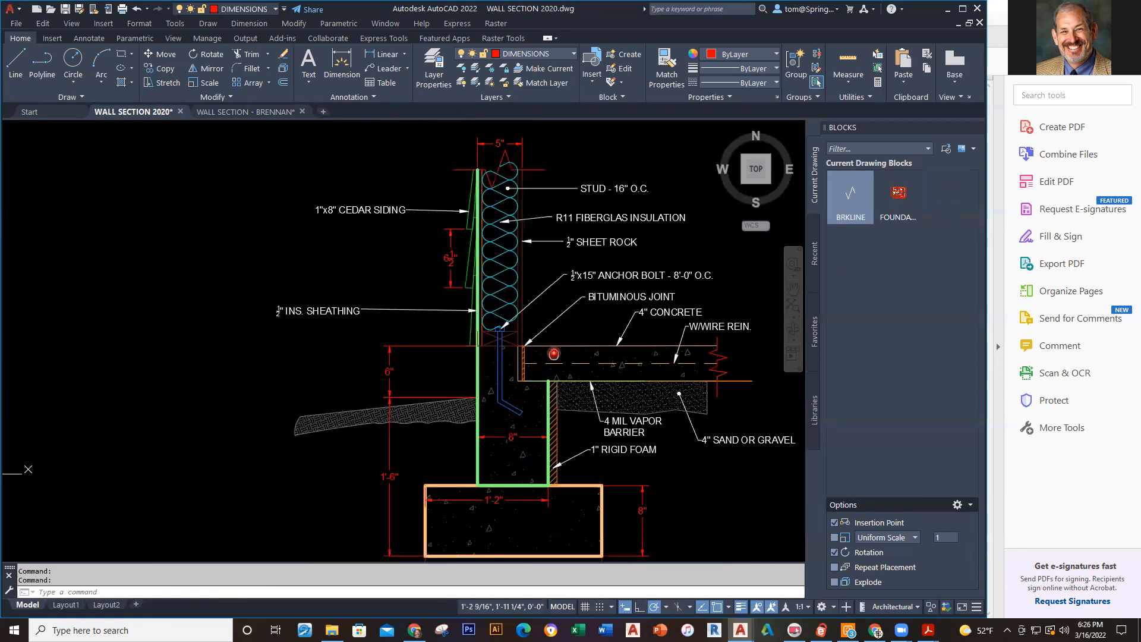
scroll(529, 360, up, 2)
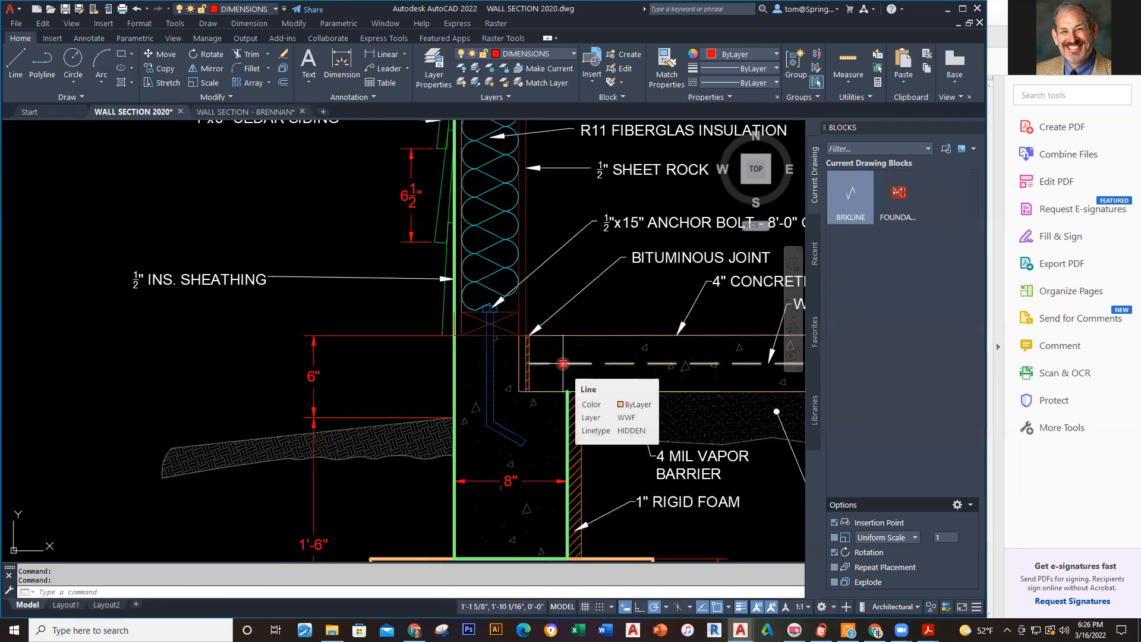
scroll(513, 371, up, 2)
scroll(513, 371, up, 2)
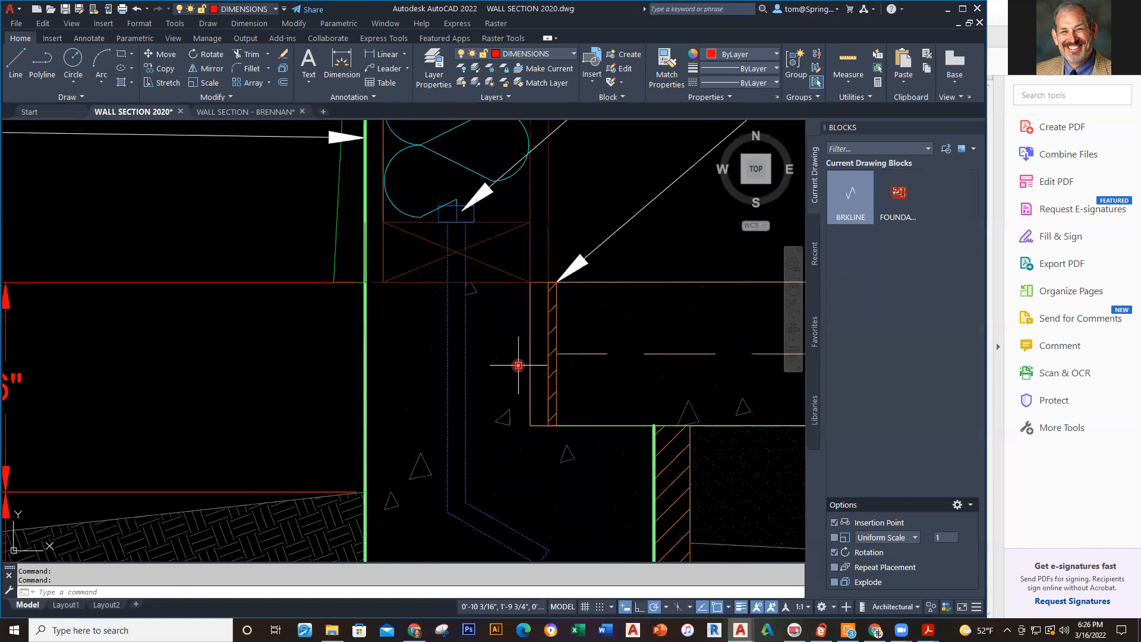
scroll(593, 438, down, 3)
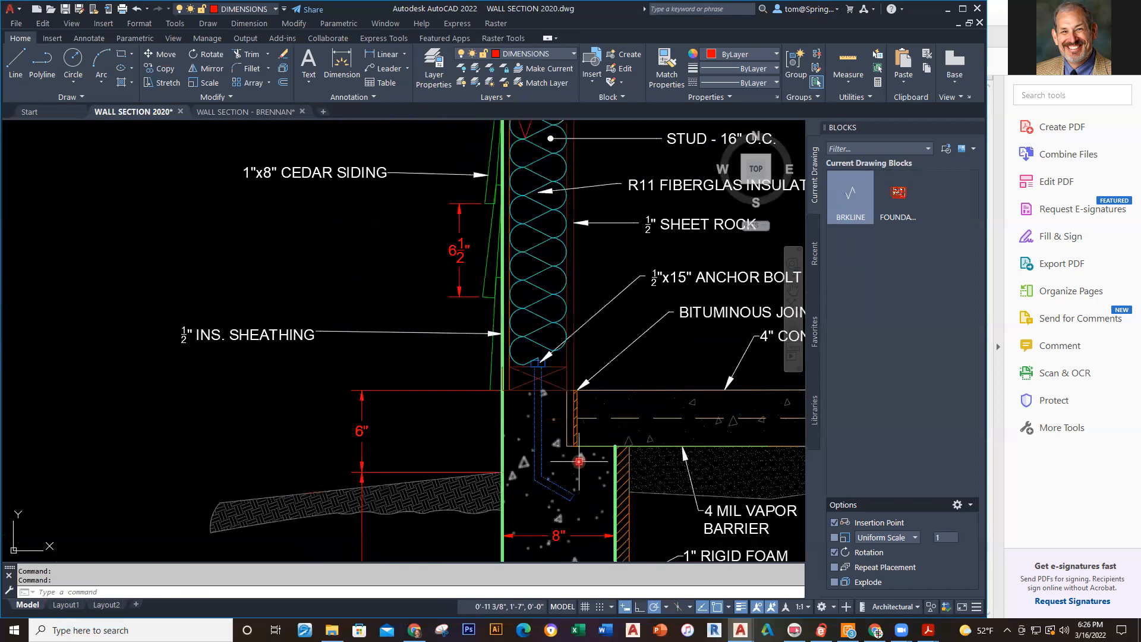
Stretch the end edge of the slab outline to the wall-side face of the bituminous joint.
scroll(406, 393, up, 2)
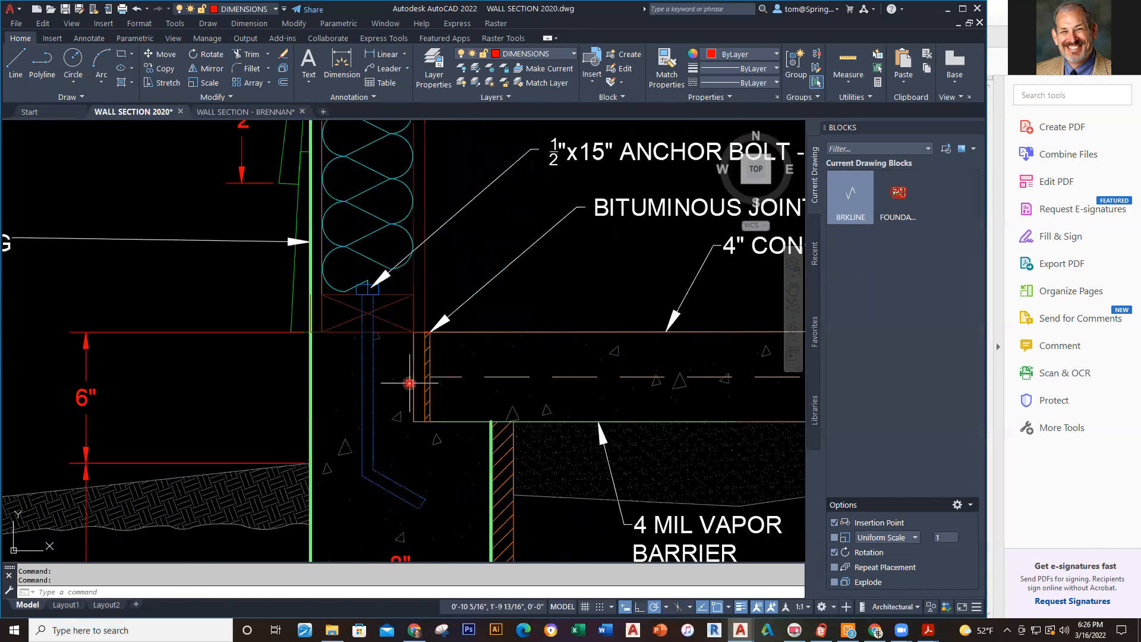
click(414, 383)
click(414, 376)
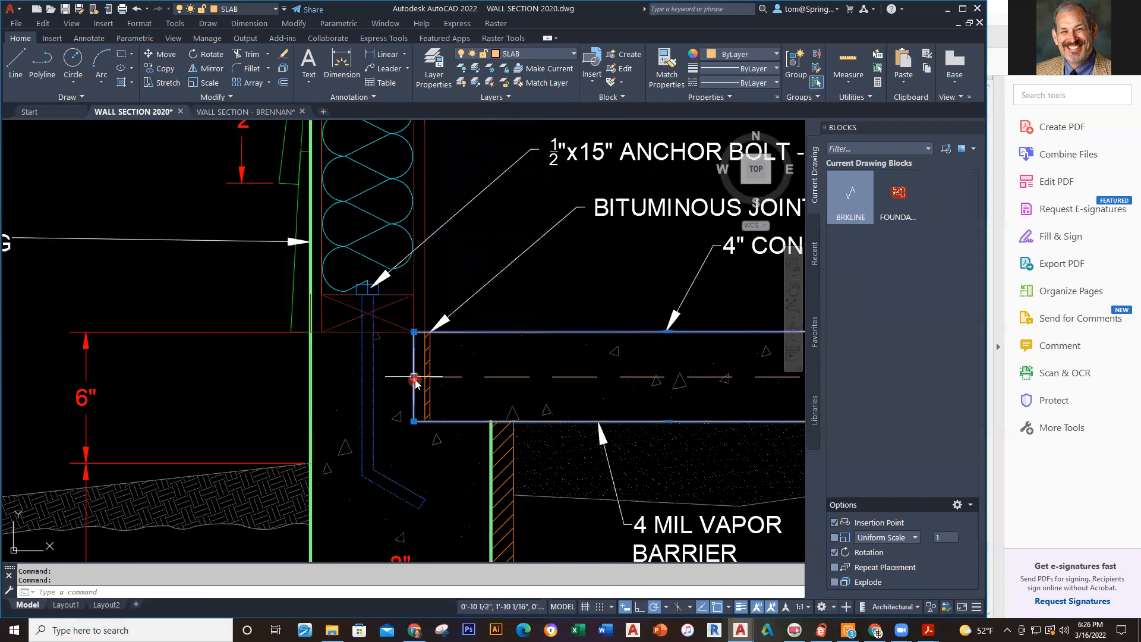
click(427, 377)
key(Escape)
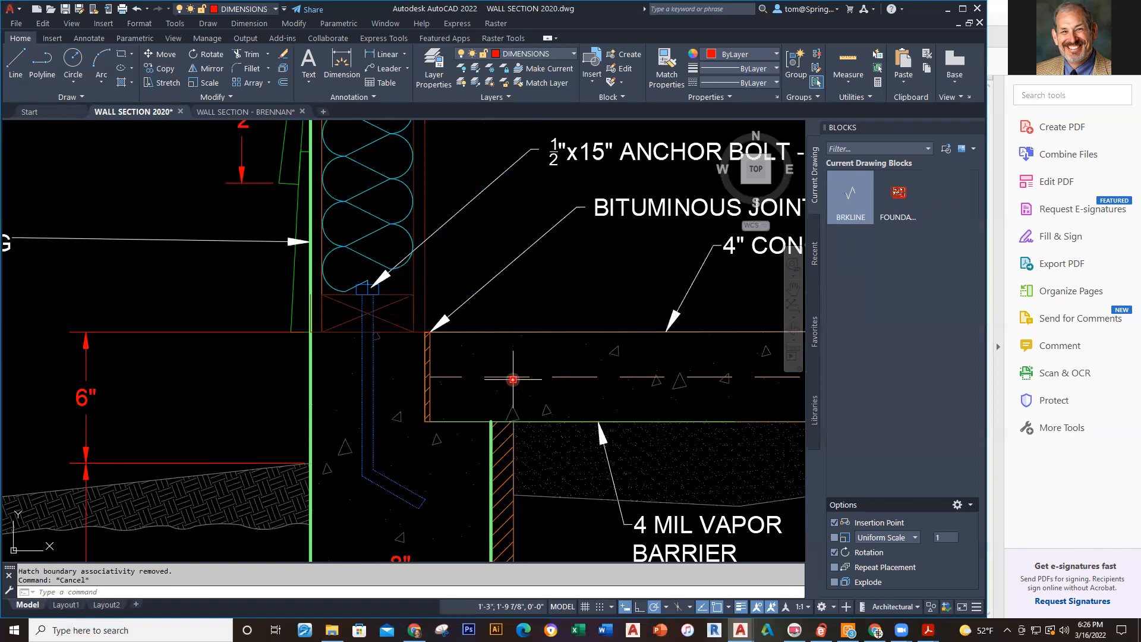
Place a linear dimension across the top of the bituminous joint to measure its thickness.
scroll(497, 367, down, 1)
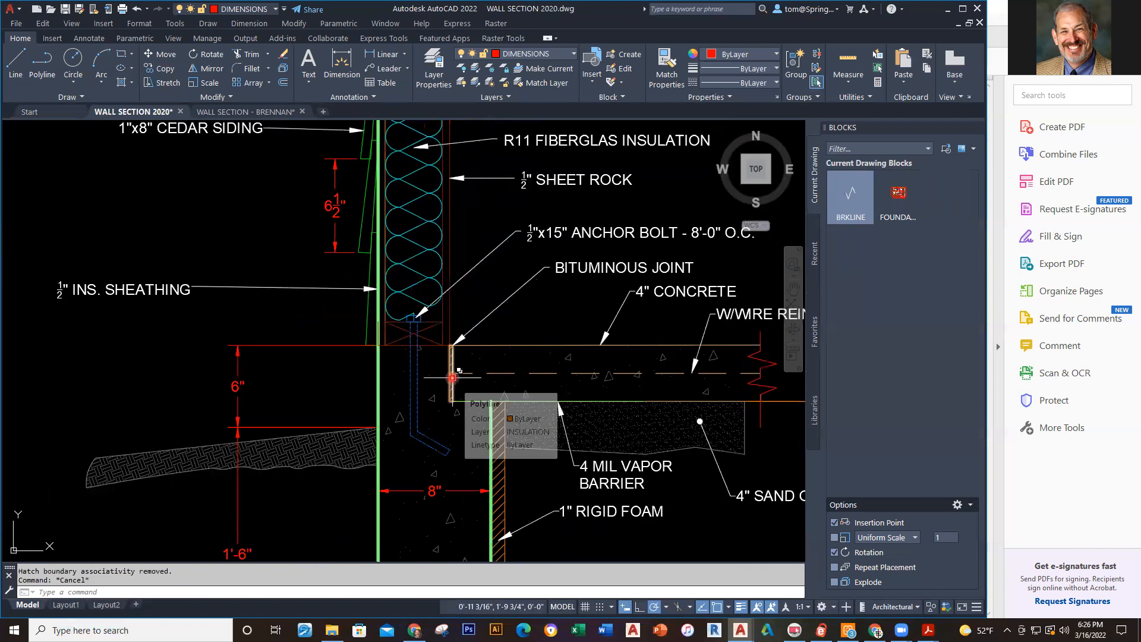
scroll(457, 370, up, 5)
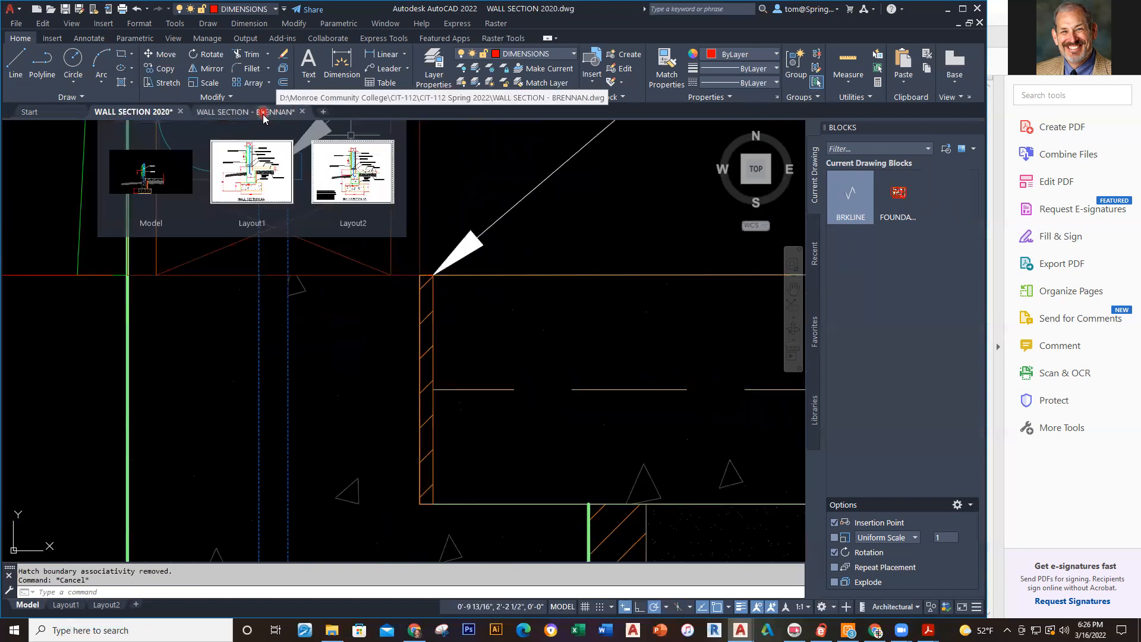
click(385, 55)
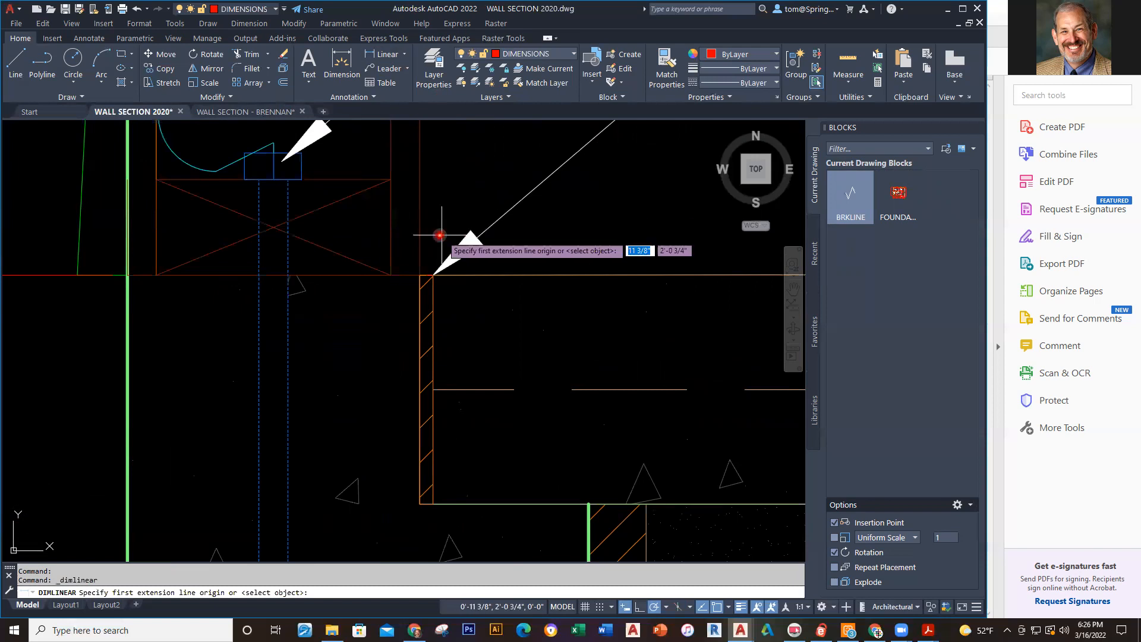
click(431, 275)
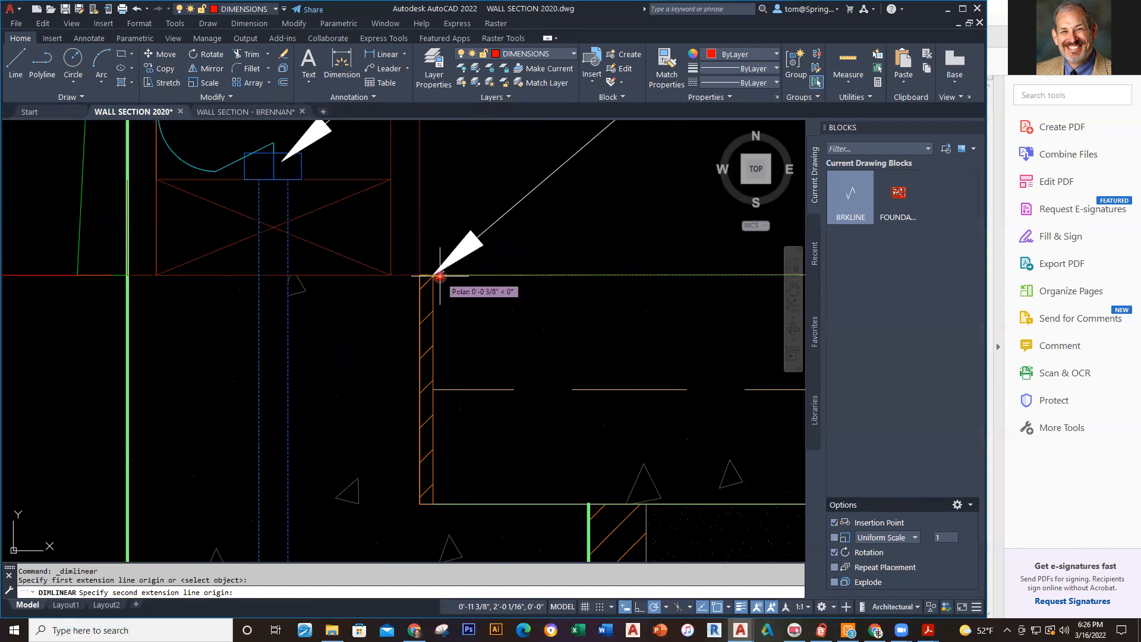
click(432, 275)
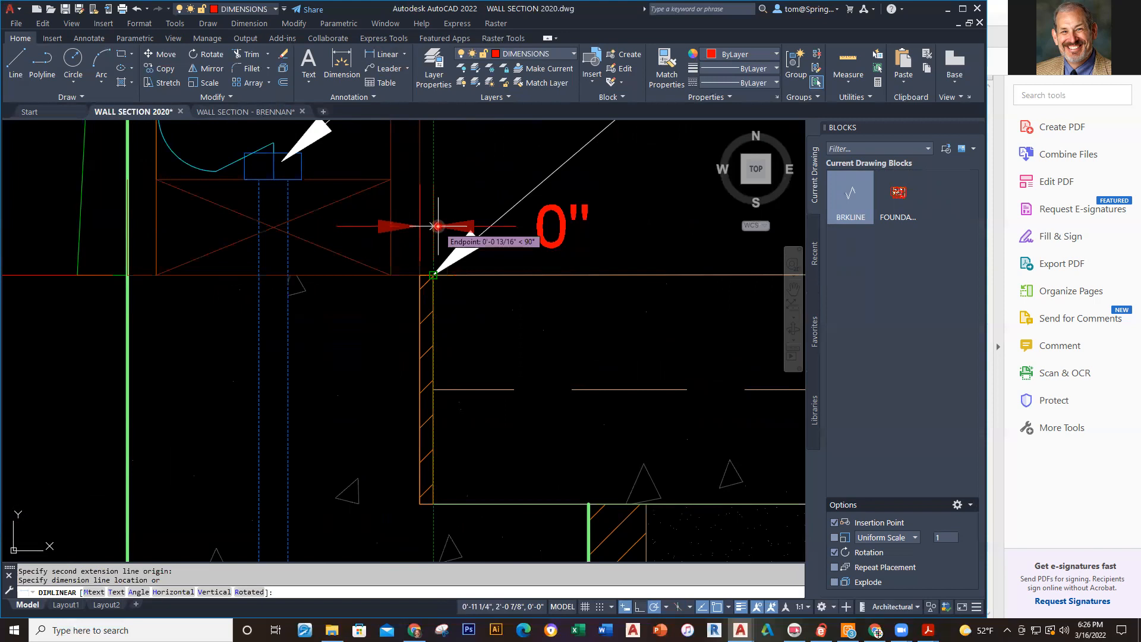
click(437, 226)
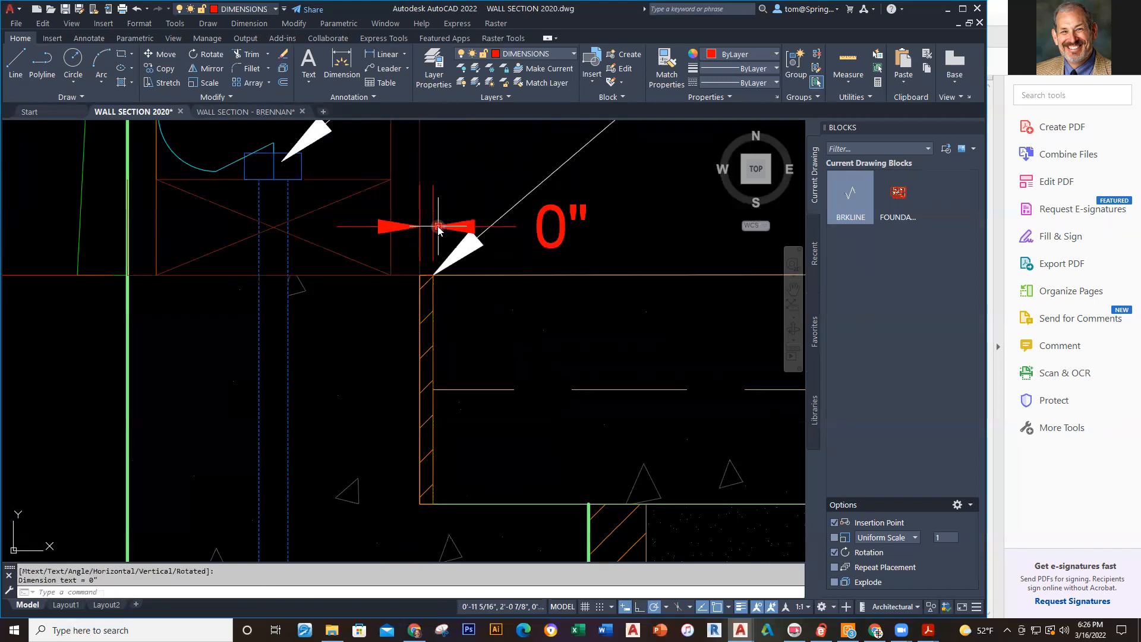
key(Escape)
Set the joint dimension's precision to 0'-0 1/4" to read the thickness, and delete the dimension.
click(547, 249)
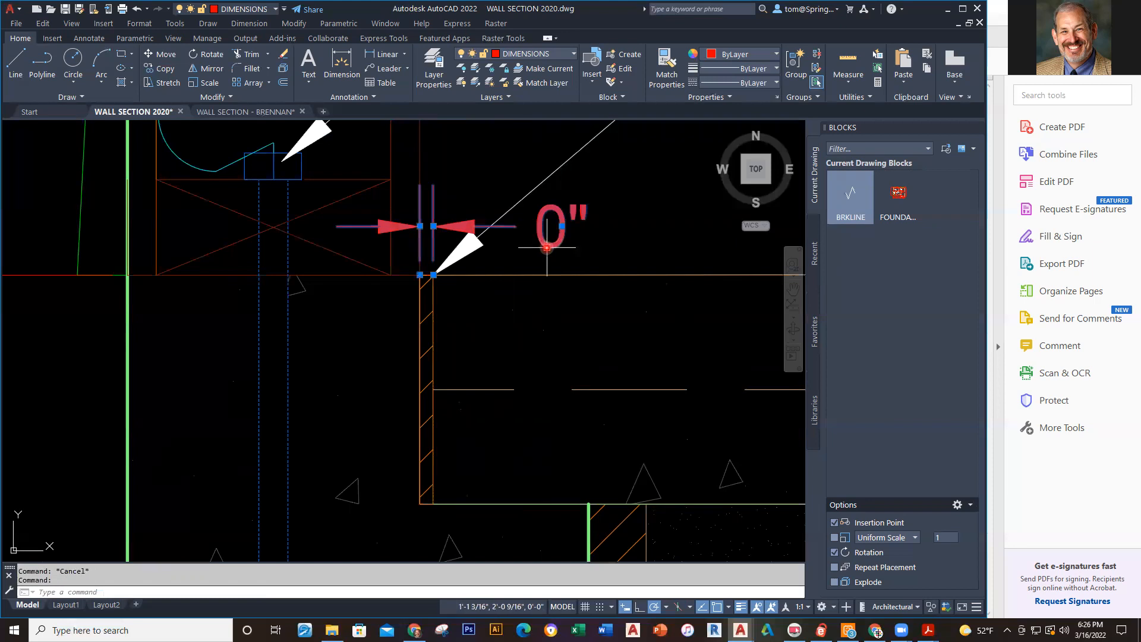
right_click(547, 249)
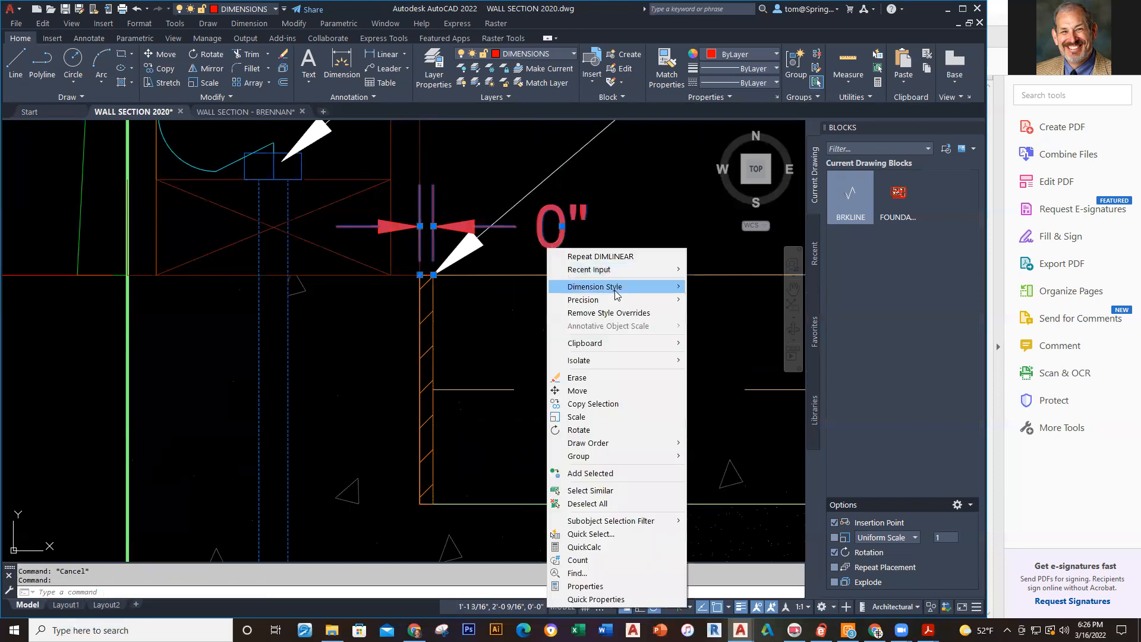
mouse_move(616, 301)
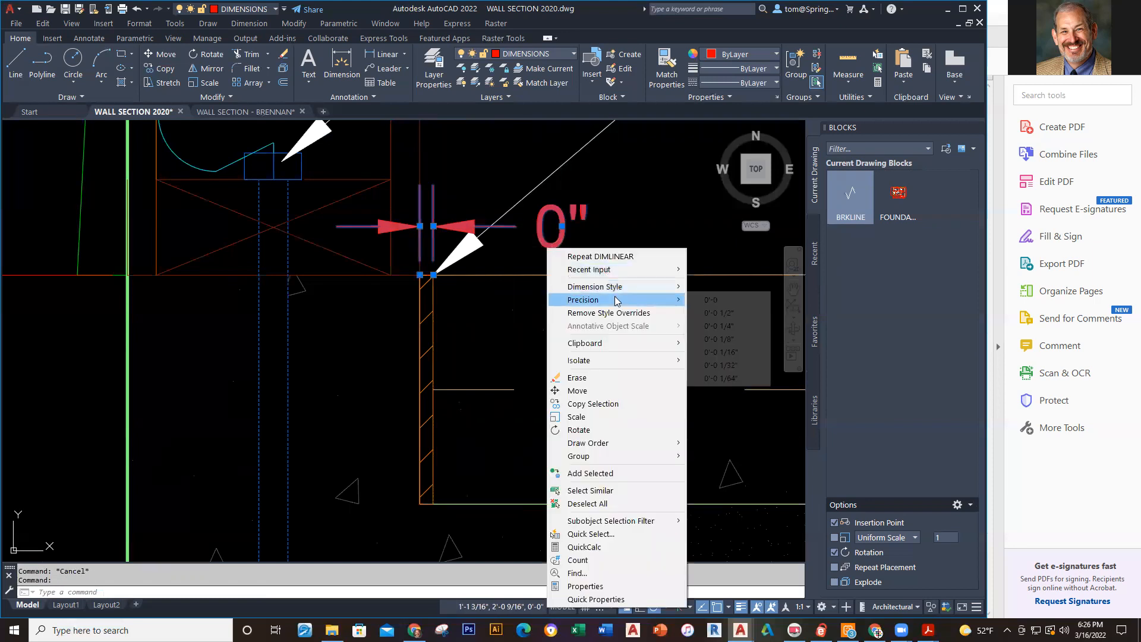
click(733, 327)
click(544, 245)
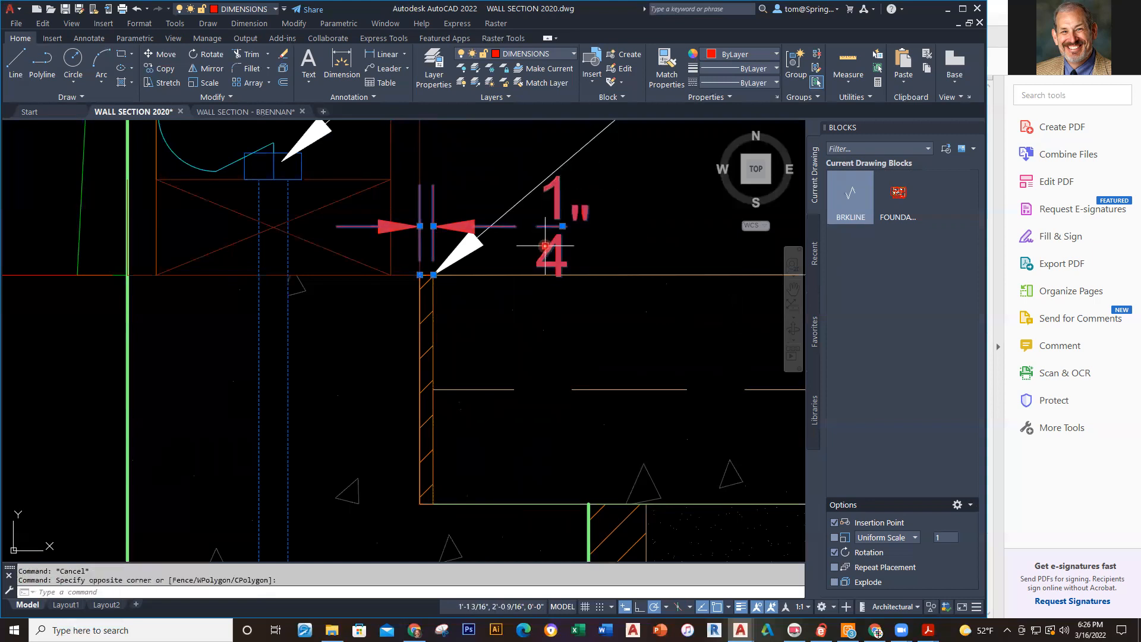
key(Delete)
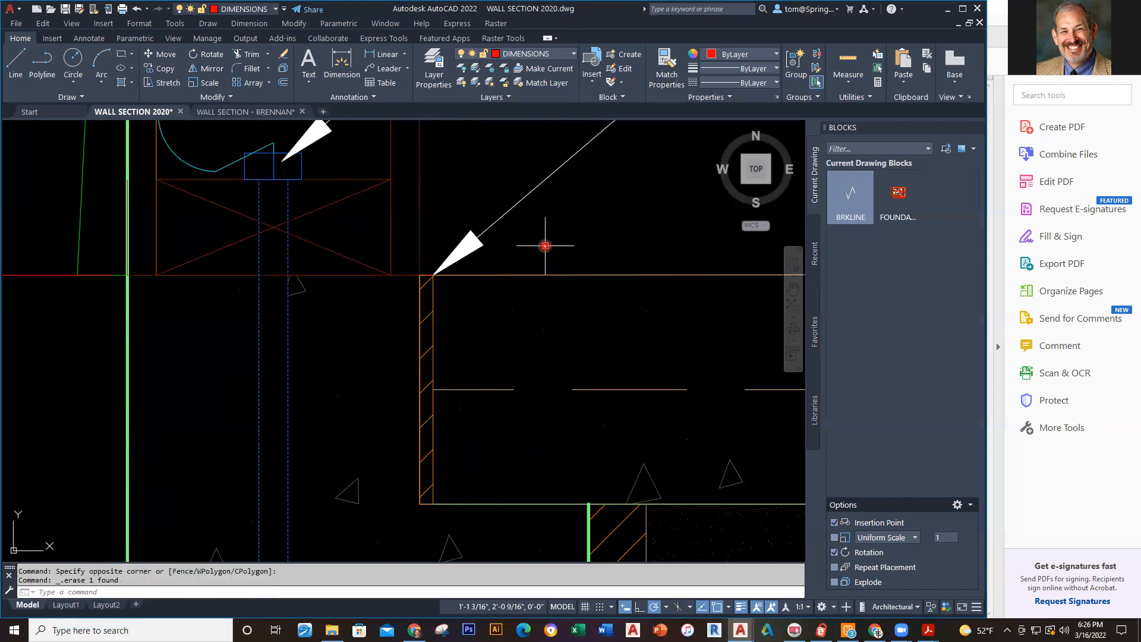
Inspect the bituminous joint's hatch settings and return to the new wall section drawing.
click(427, 315)
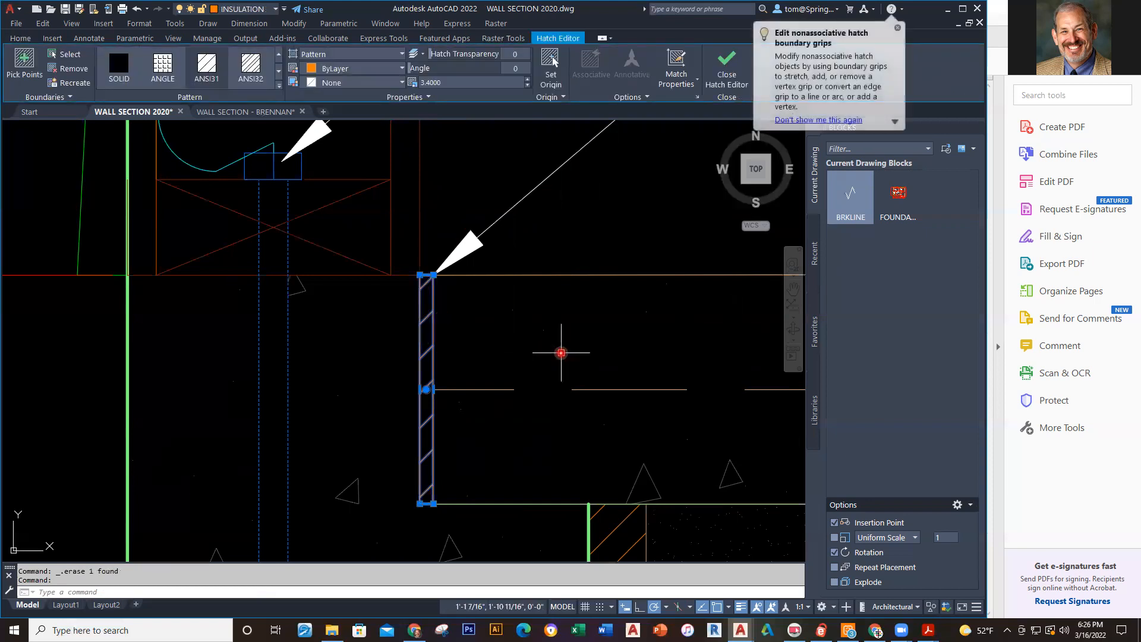
key(Escape)
click(257, 112)
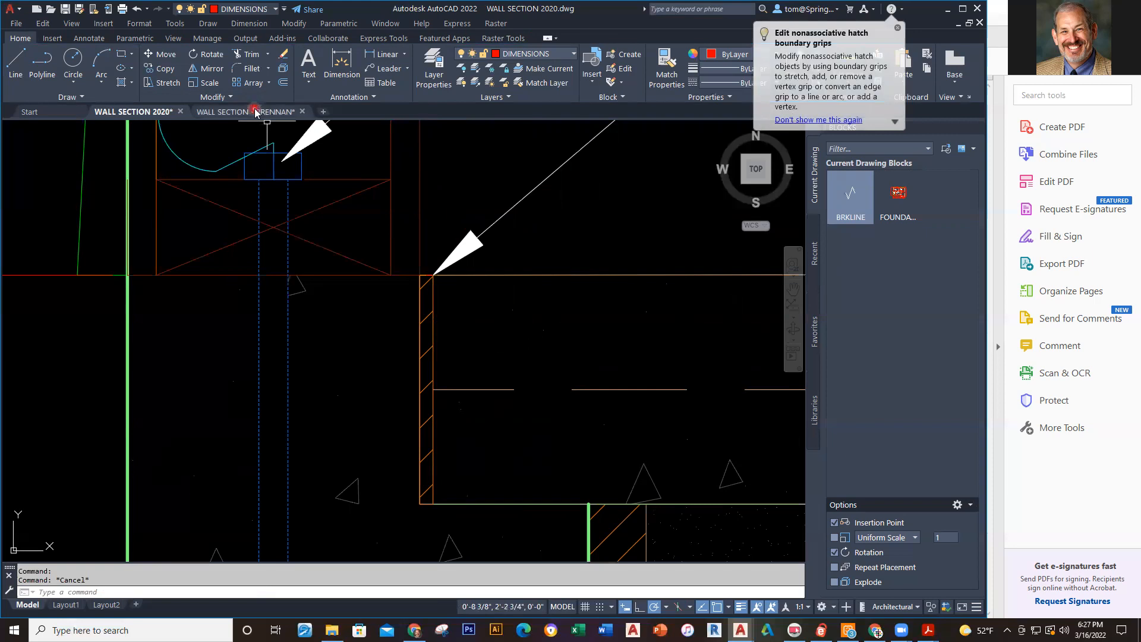
On the INSULATION layer, draw the bituminous joint as a 0.25" wide, 4" high rectangle against the ledge's vertical face.
click(574, 55)
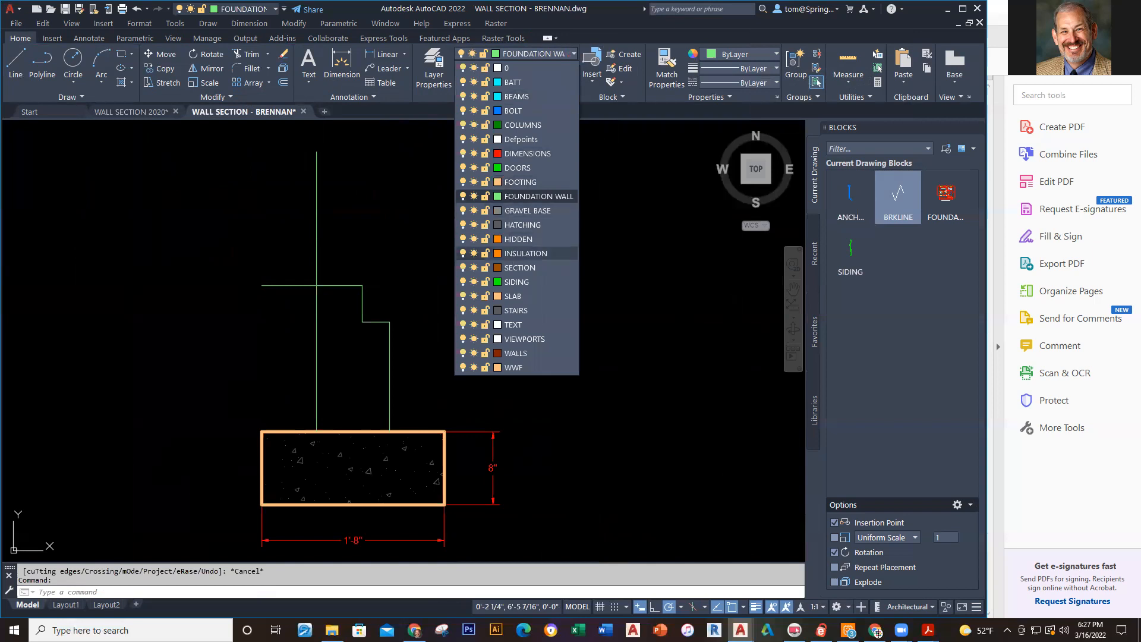
click(525, 253)
scroll(357, 295, up, 4)
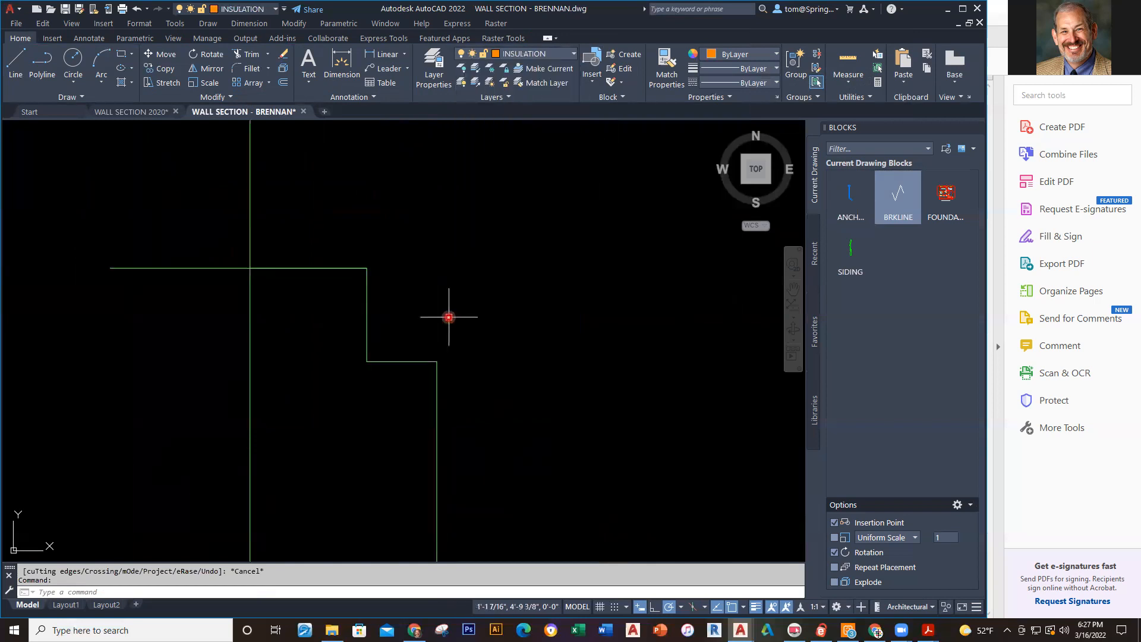
click(124, 57)
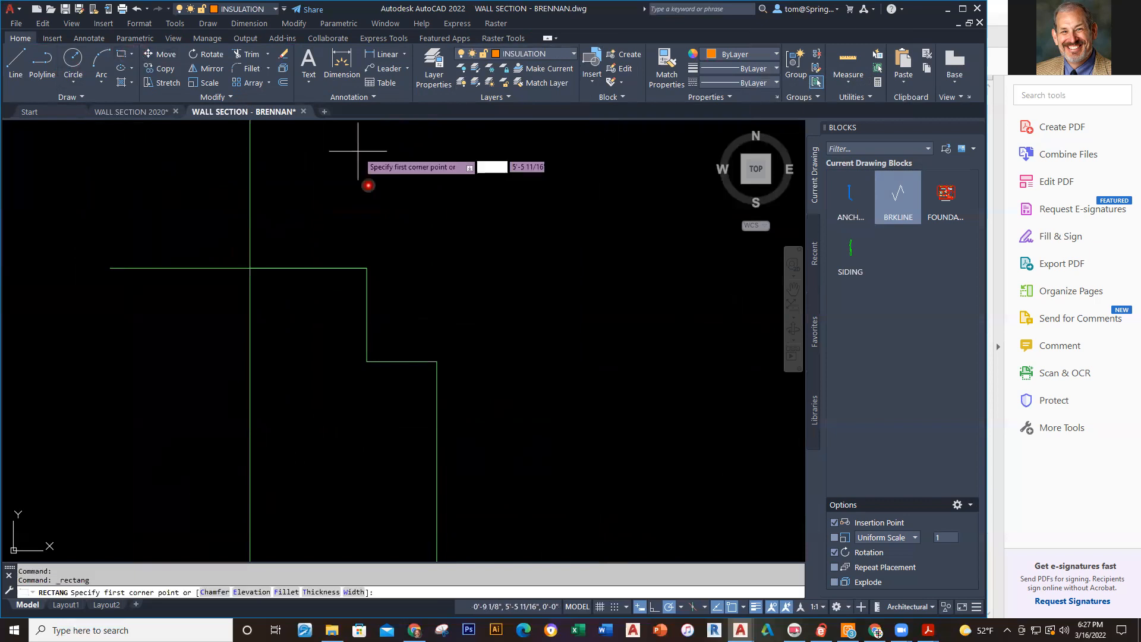
click(363, 361)
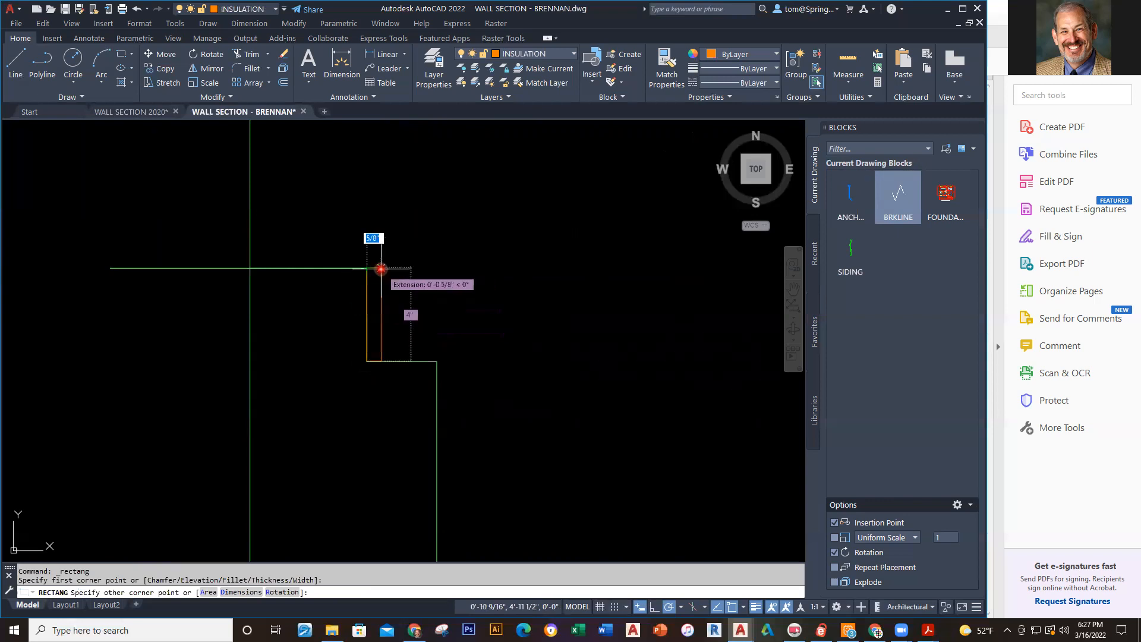
text(.25)
key(Return)
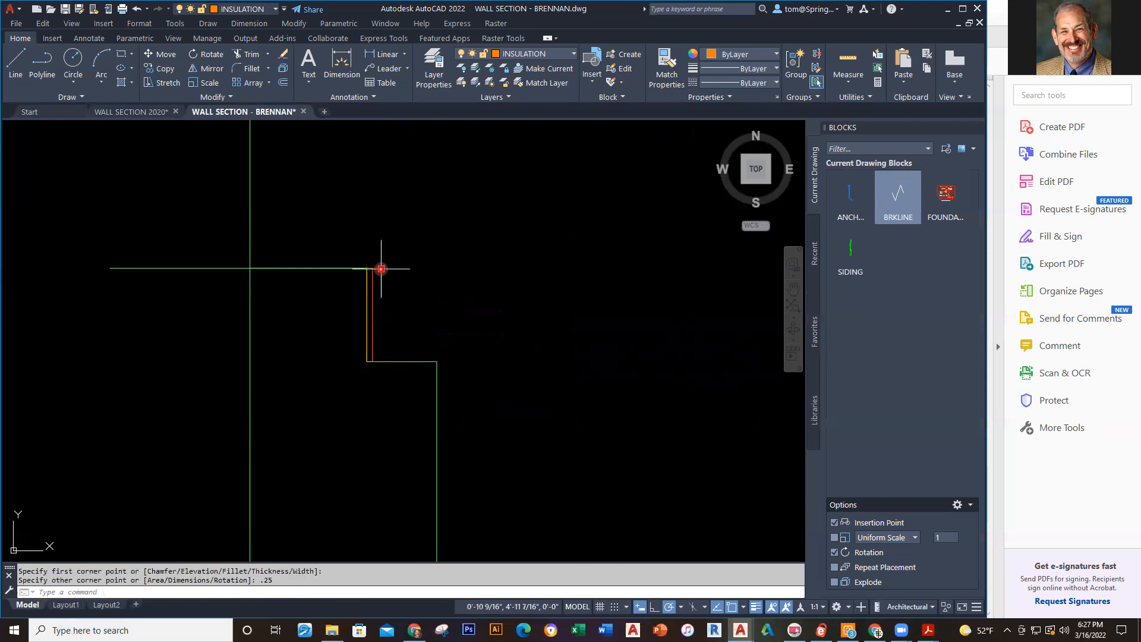
key(Escape)
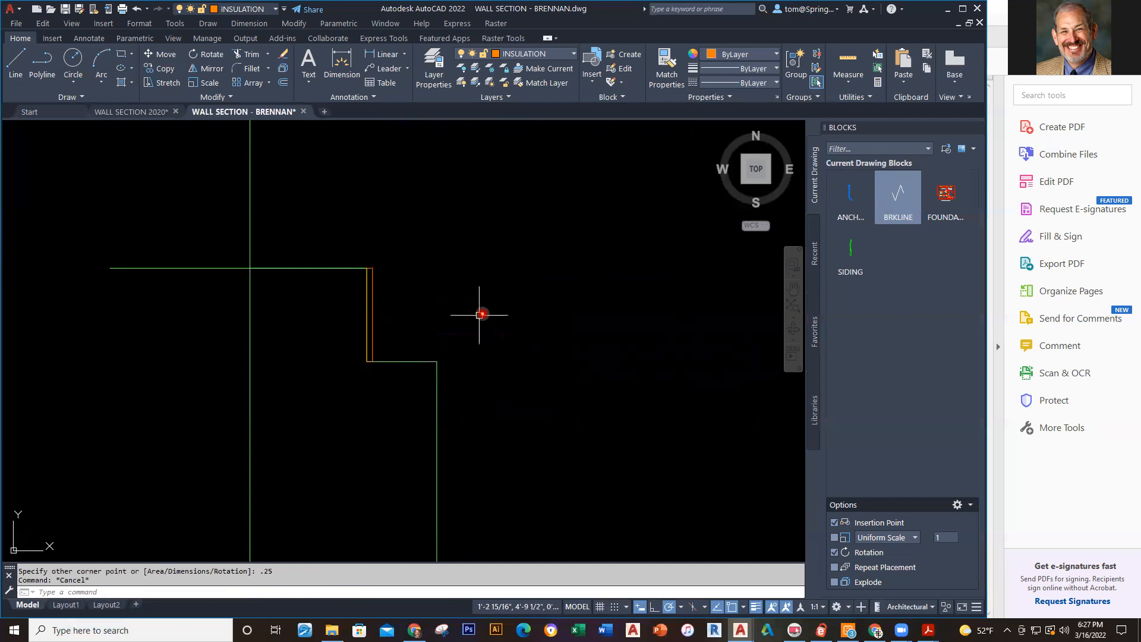
Inspect the pattern and scale of the bituminous joint's hatch in WALL SECTION 2020, and return to the new drawing.
click(131, 119)
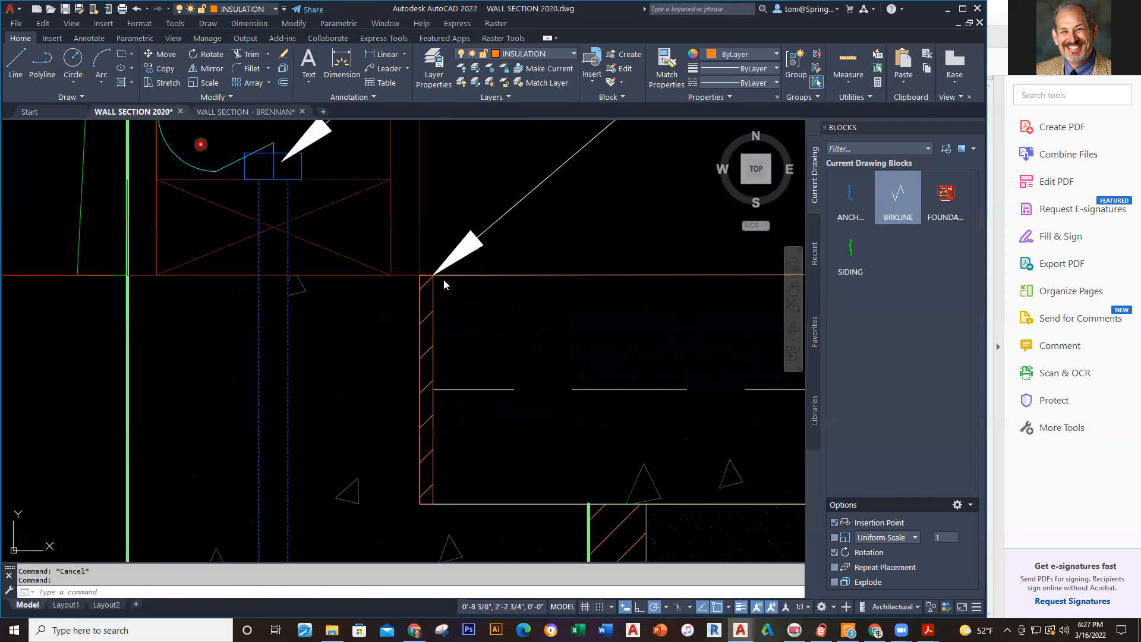
scroll(443, 344, up, 3)
click(388, 363)
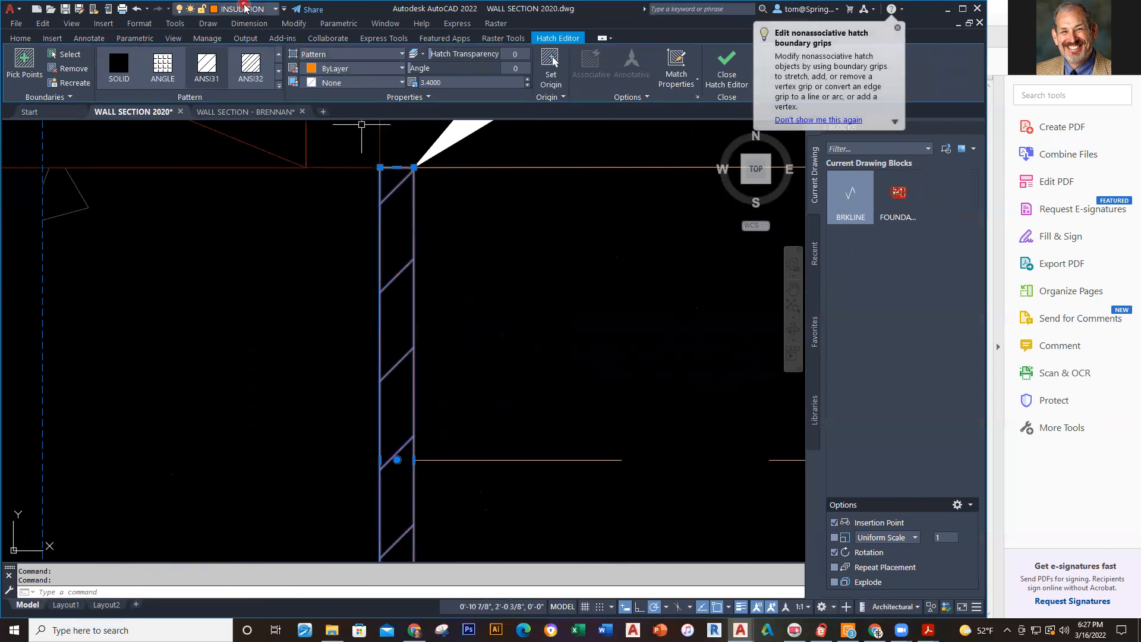
click(208, 70)
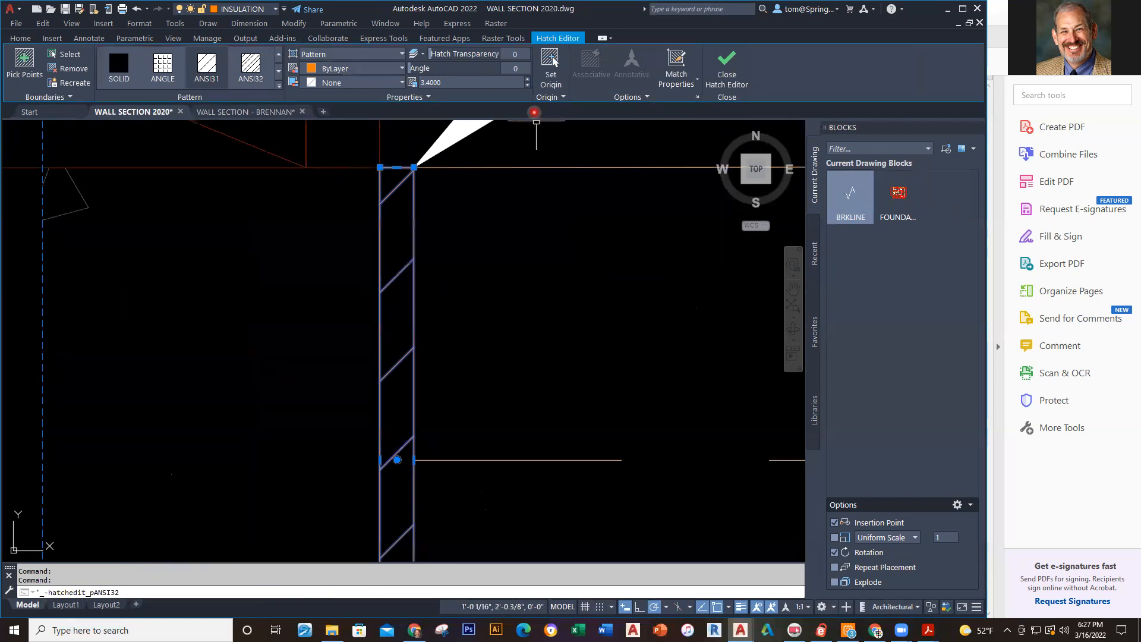
click(502, 245)
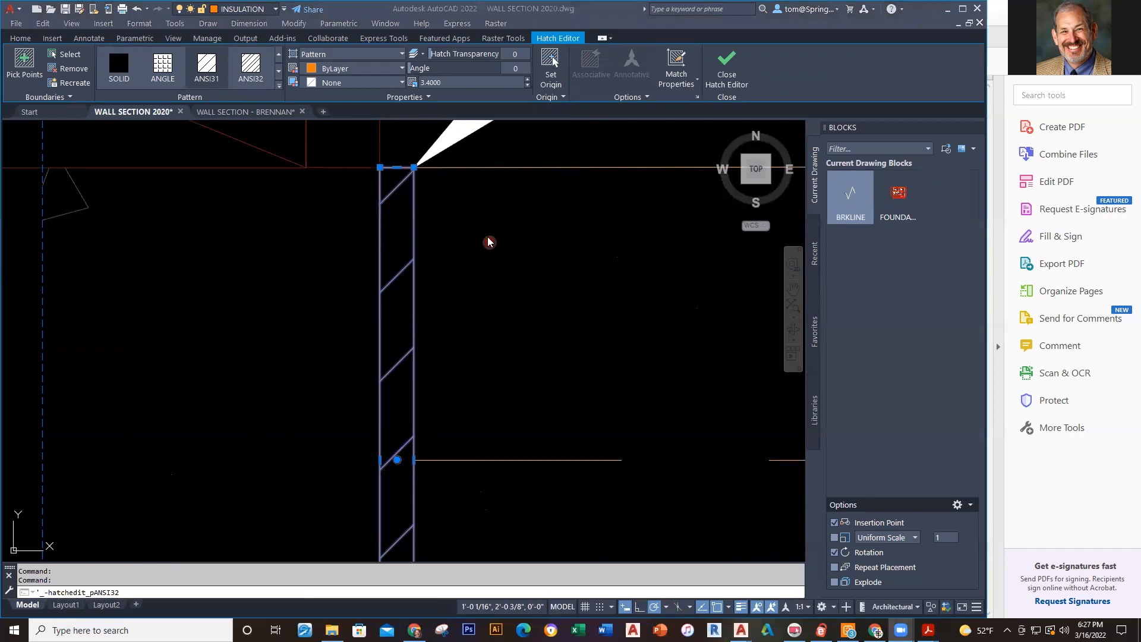
mouse_move(233, 114)
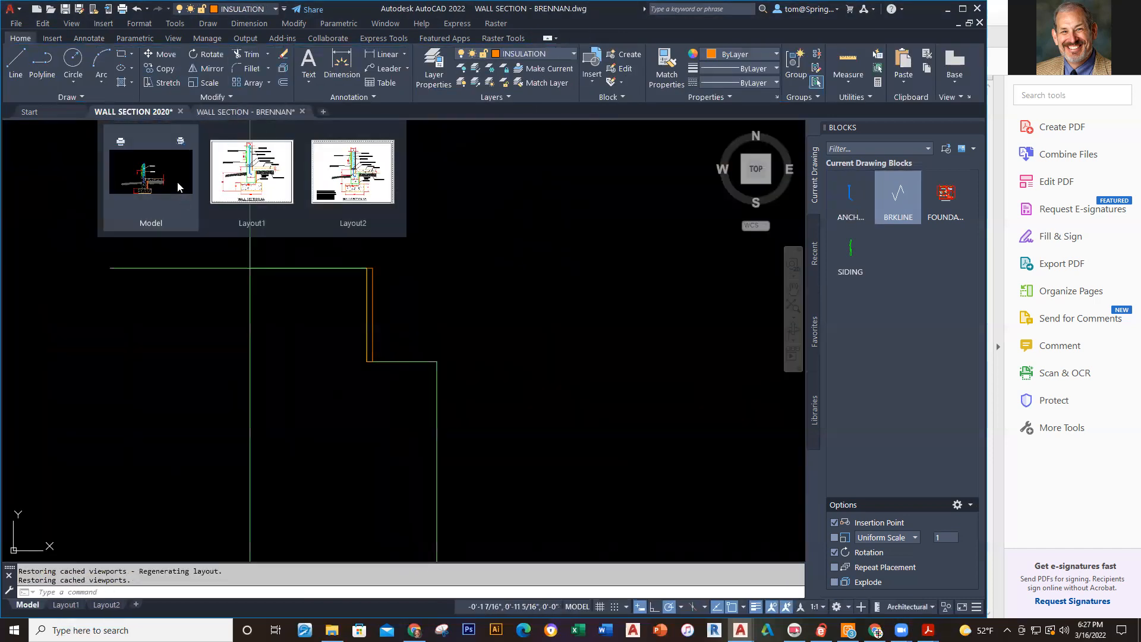
click(179, 184)
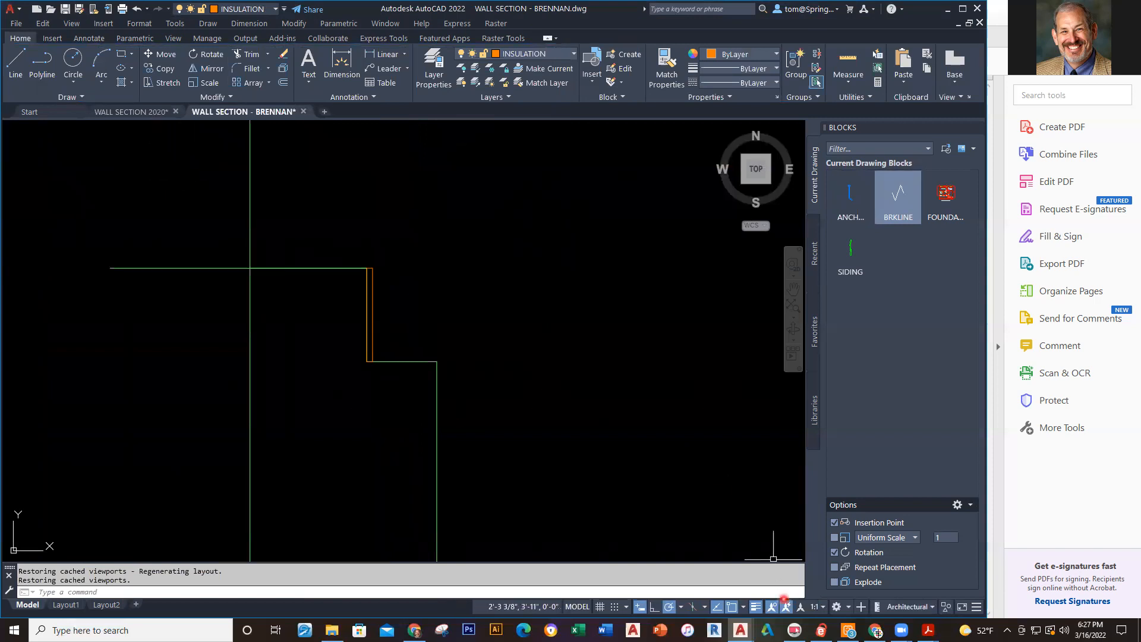
Switch to the WALL SECTION 2020 PDF in Acrobat, read its hatch notes, and return to the new drawing in AutoCAD.
mouse_move(927, 629)
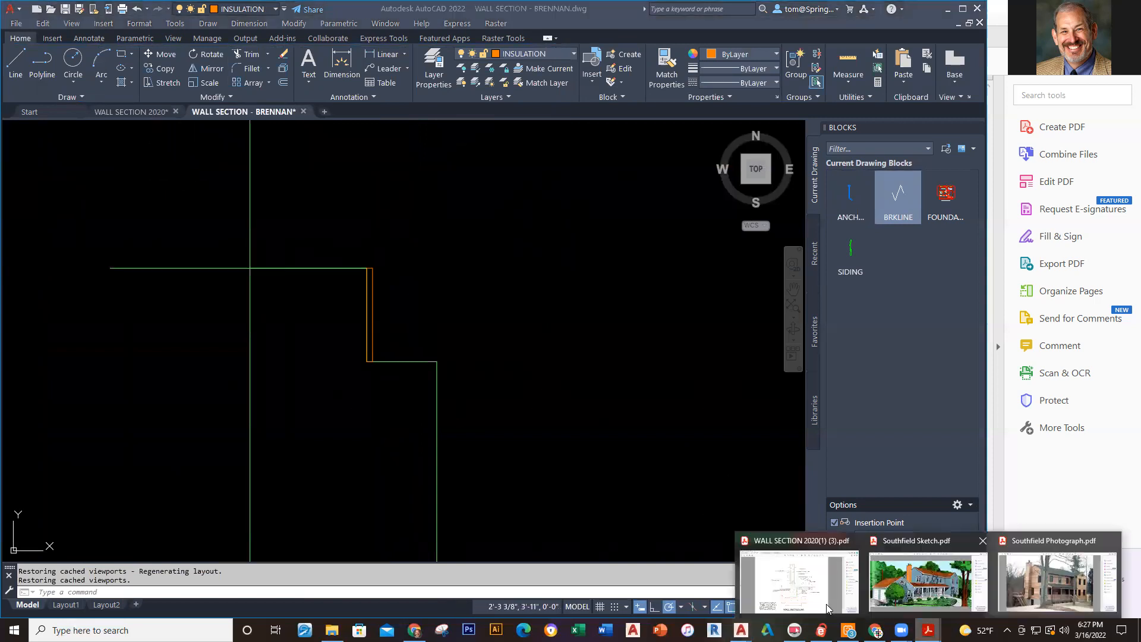
click(796, 586)
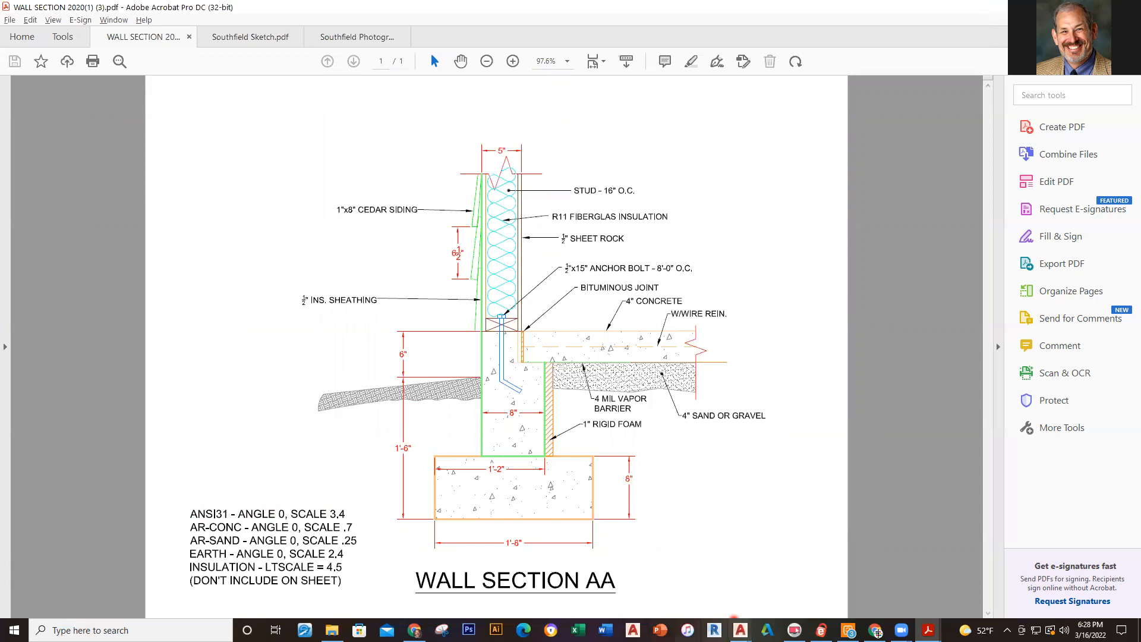
click(740, 630)
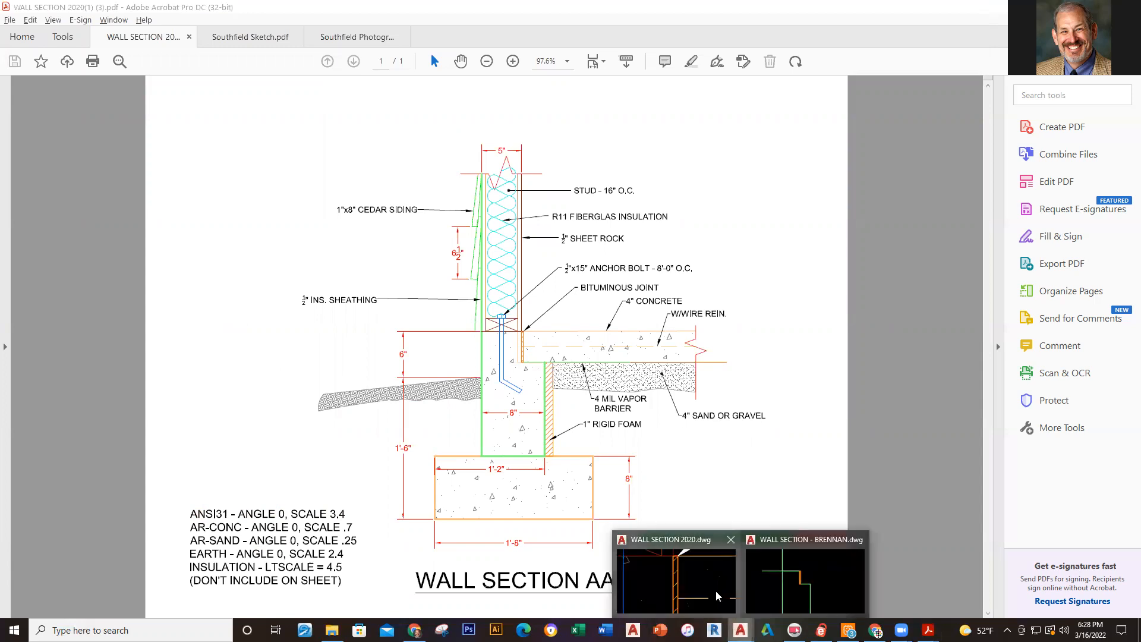
click(717, 595)
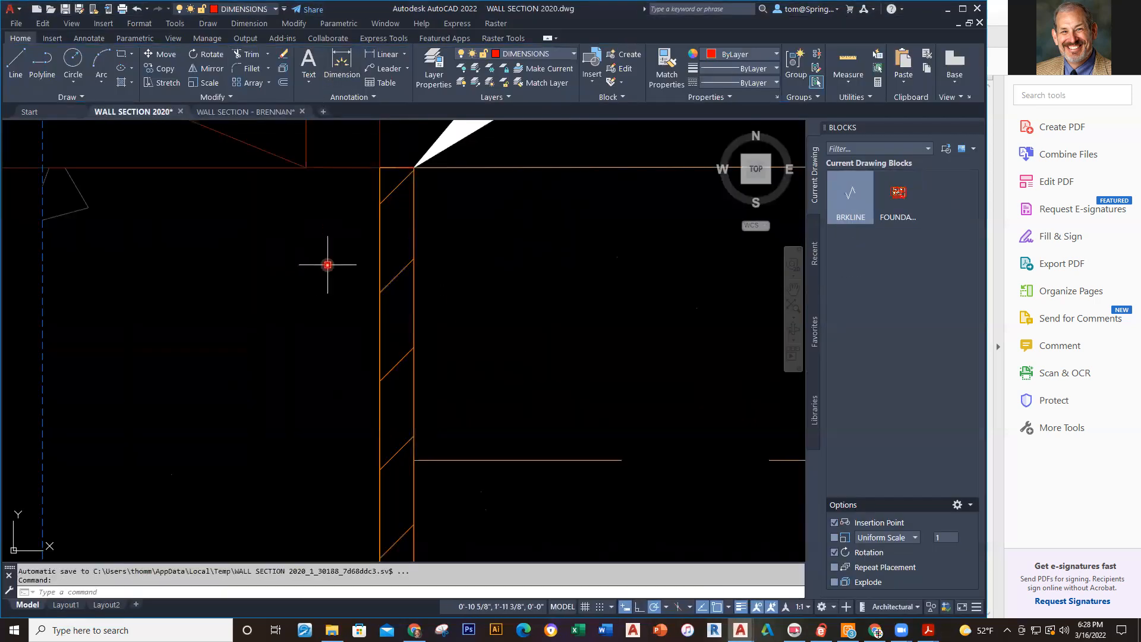
click(233, 112)
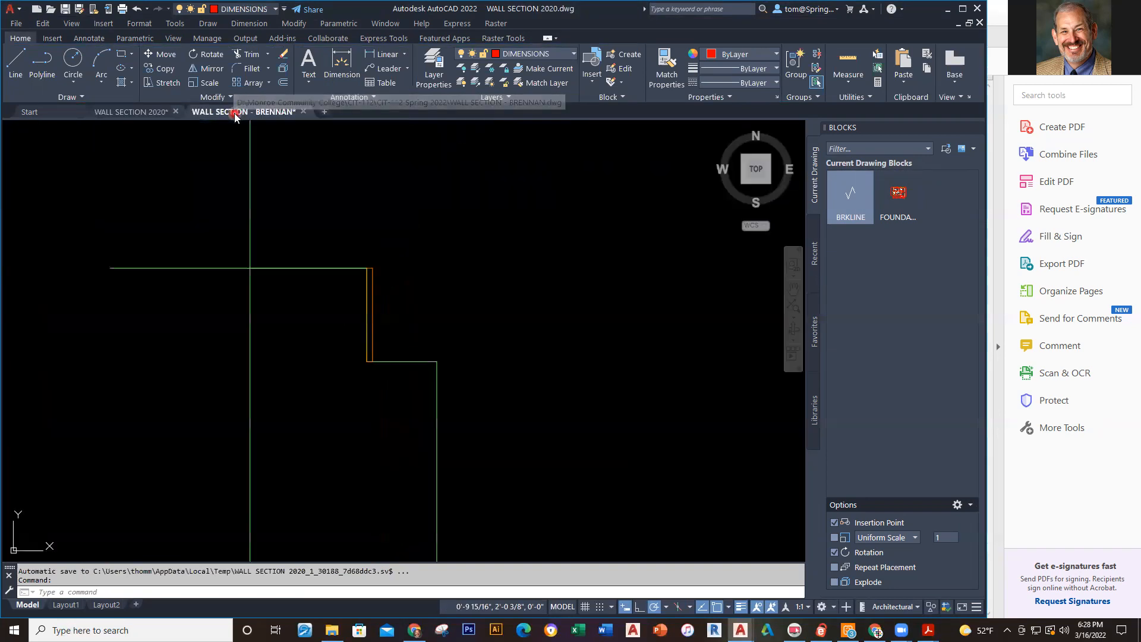
Hatch the bituminous joint rectangle with the ANSI31 pattern at angle 0 and scale 3.4.
click(131, 81)
click(136, 101)
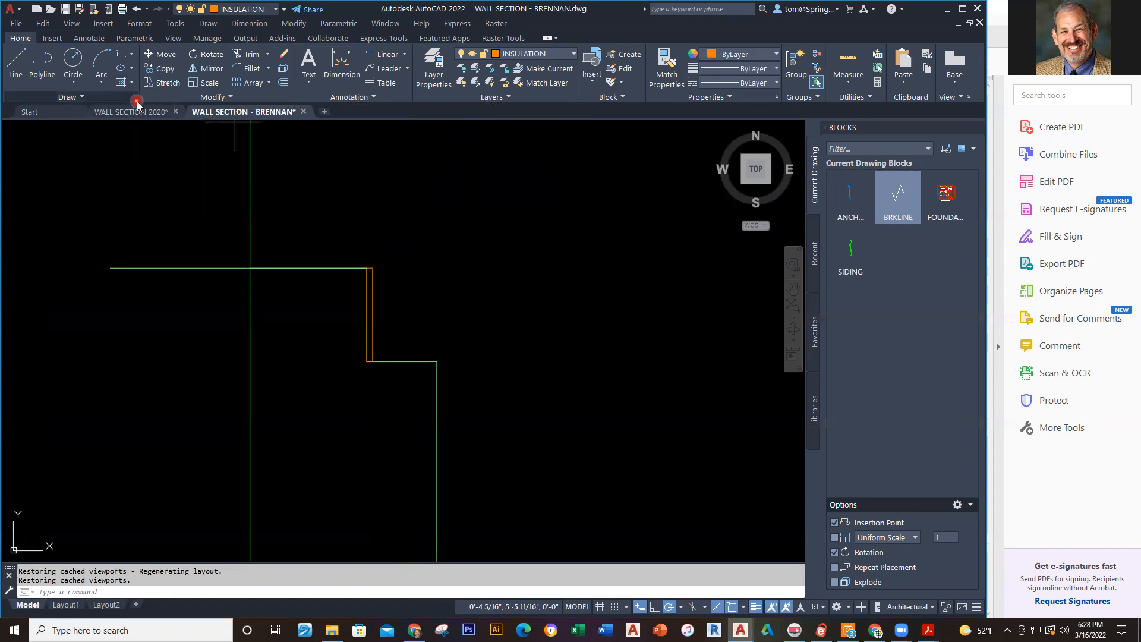
click(277, 52)
click(276, 52)
click(277, 52)
click(207, 66)
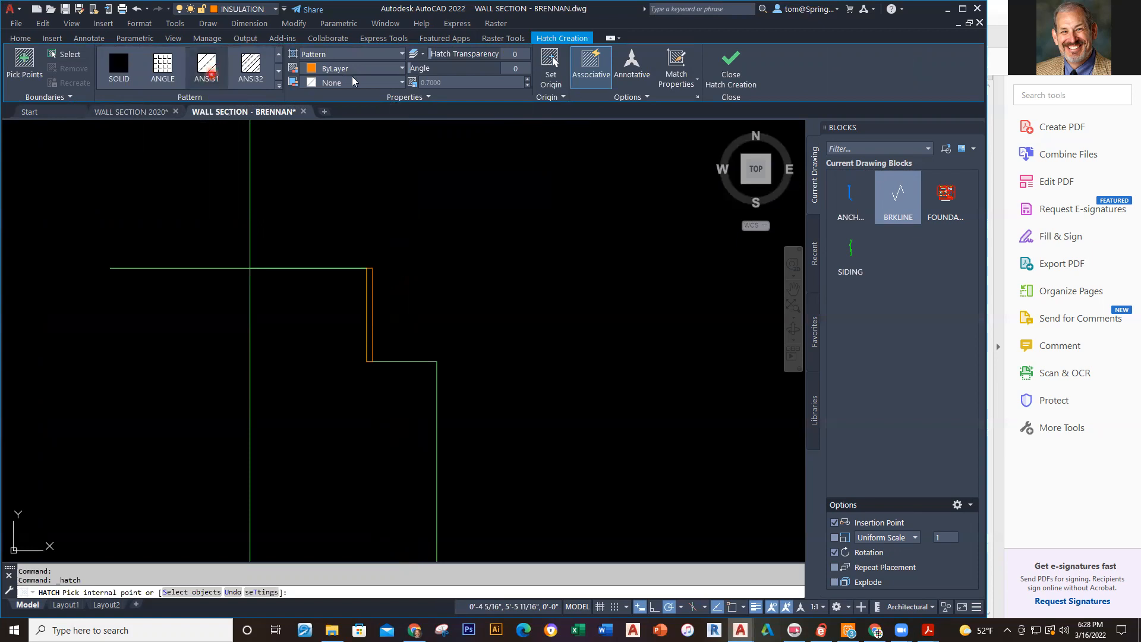
click(467, 84)
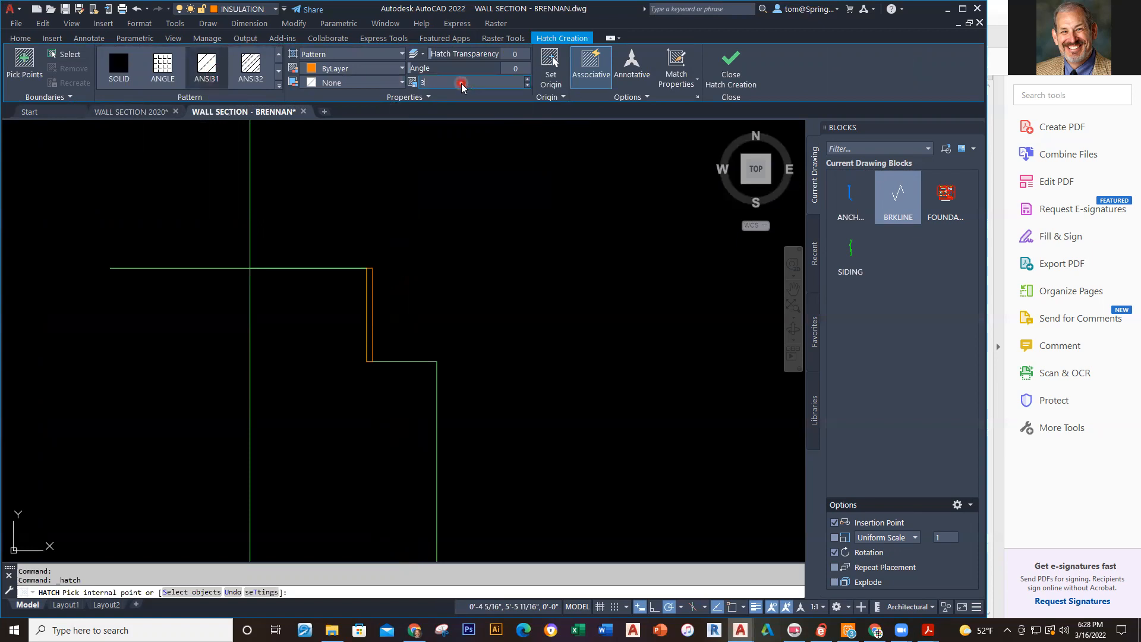
scroll(485, 331, up, 2)
middle_drag(290, 352, 462, 340)
scroll(448, 304, up, 2)
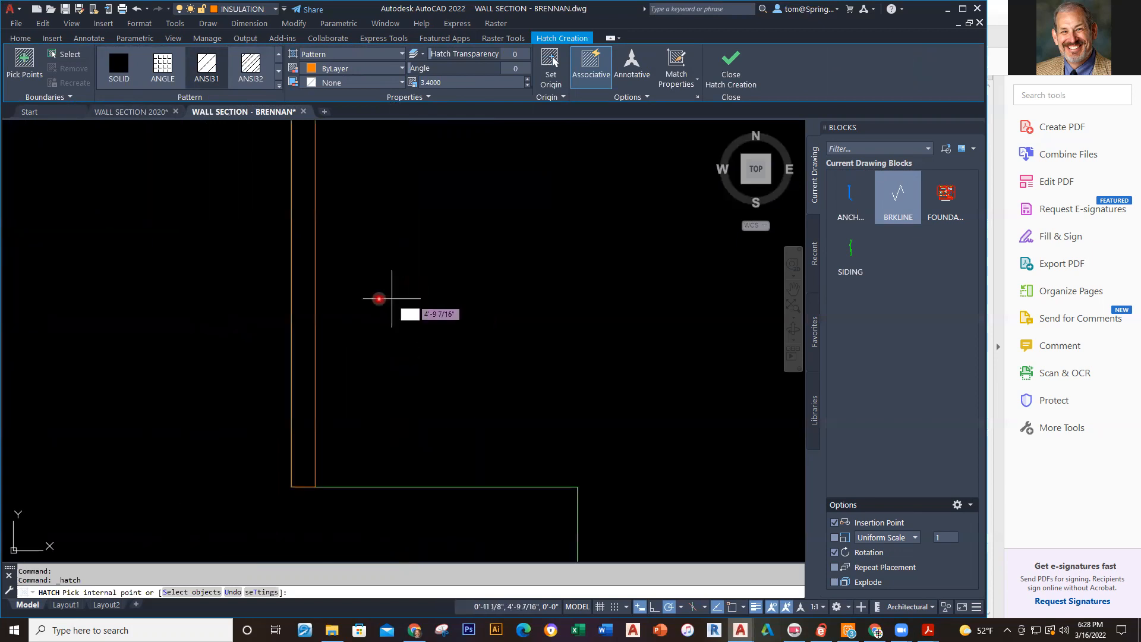
click(304, 330)
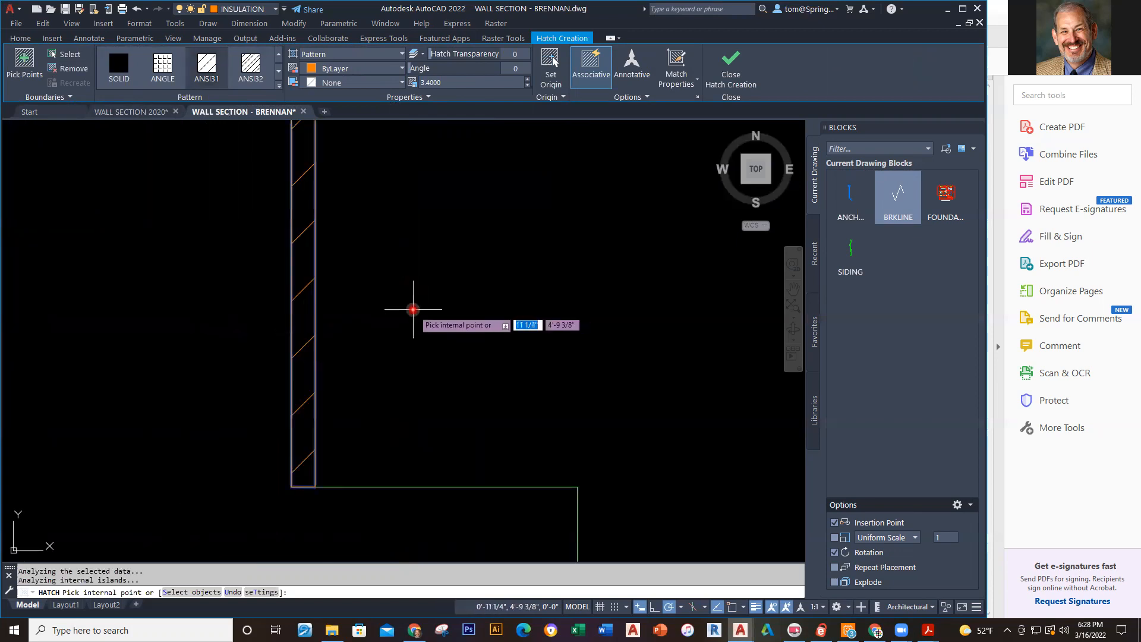
key(Escape)
Check the rigid foam in WALL SECTION 2020, and draw it as a 1" wide, 1' high rectangle between the footing and the ledge.
scroll(413, 312, down, 2)
scroll(412, 297, down, 4)
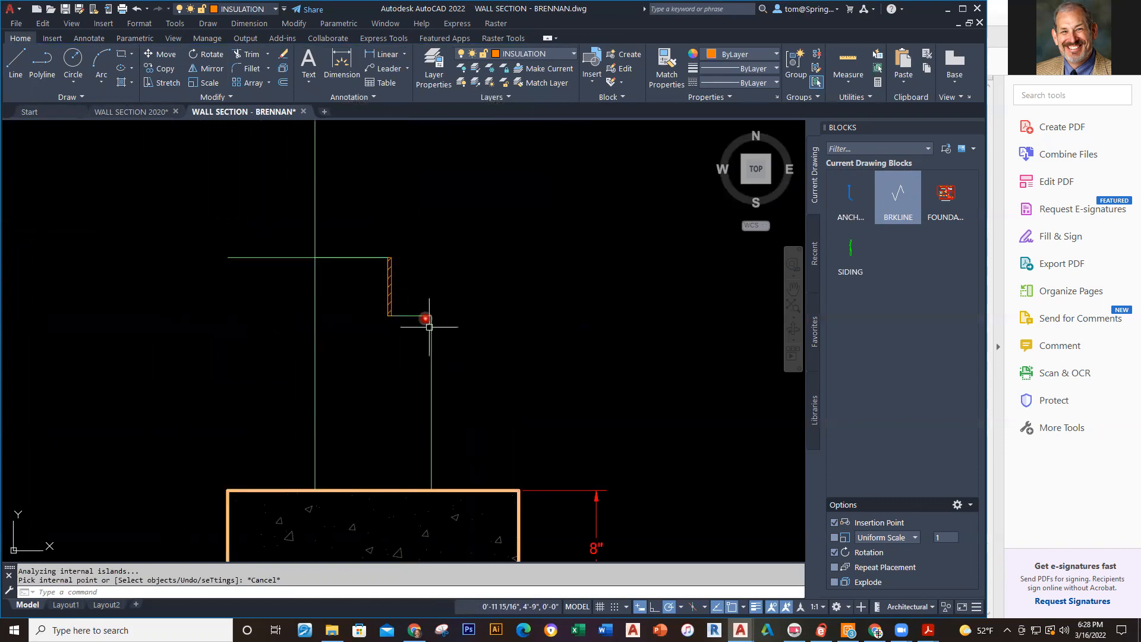
click(131, 112)
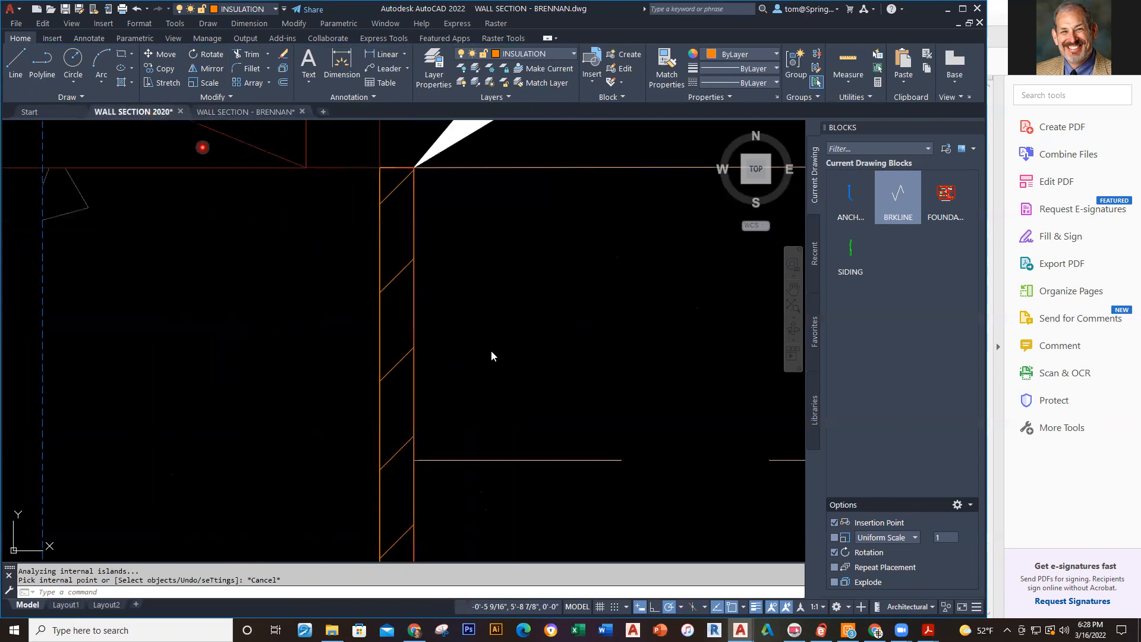
scroll(545, 387, up, 5)
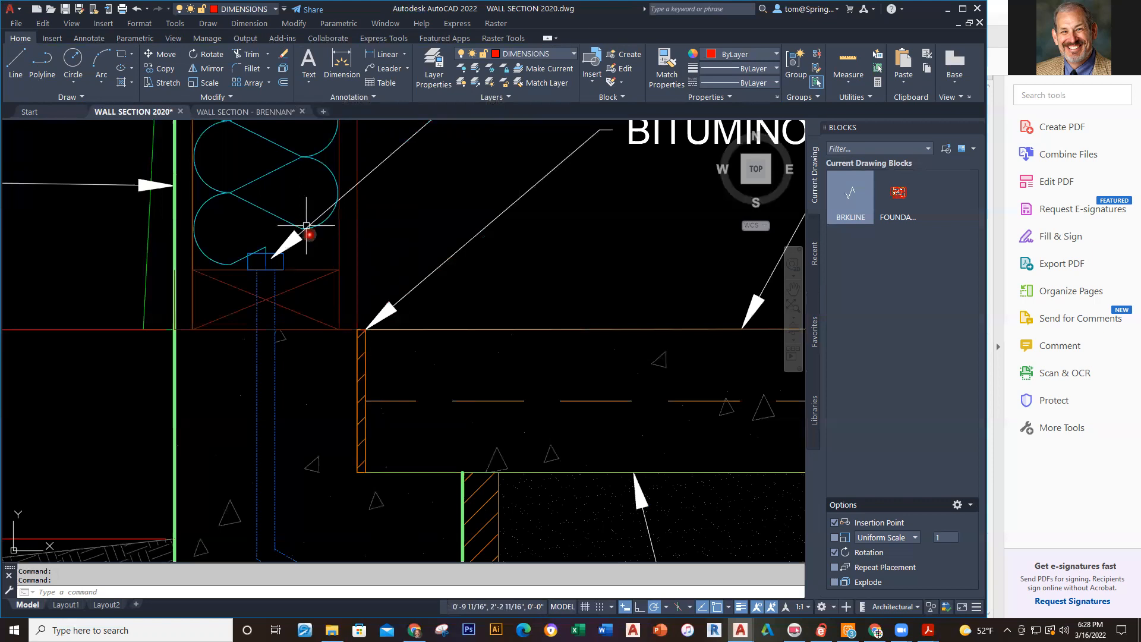
click(243, 112)
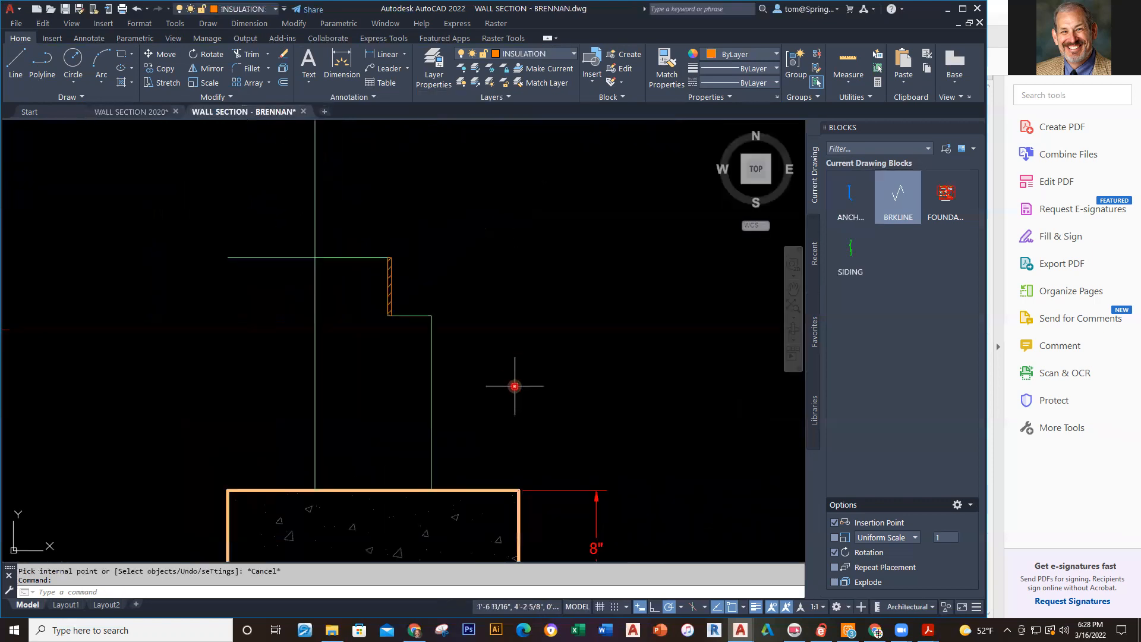
middle_drag(505, 380, 476, 306)
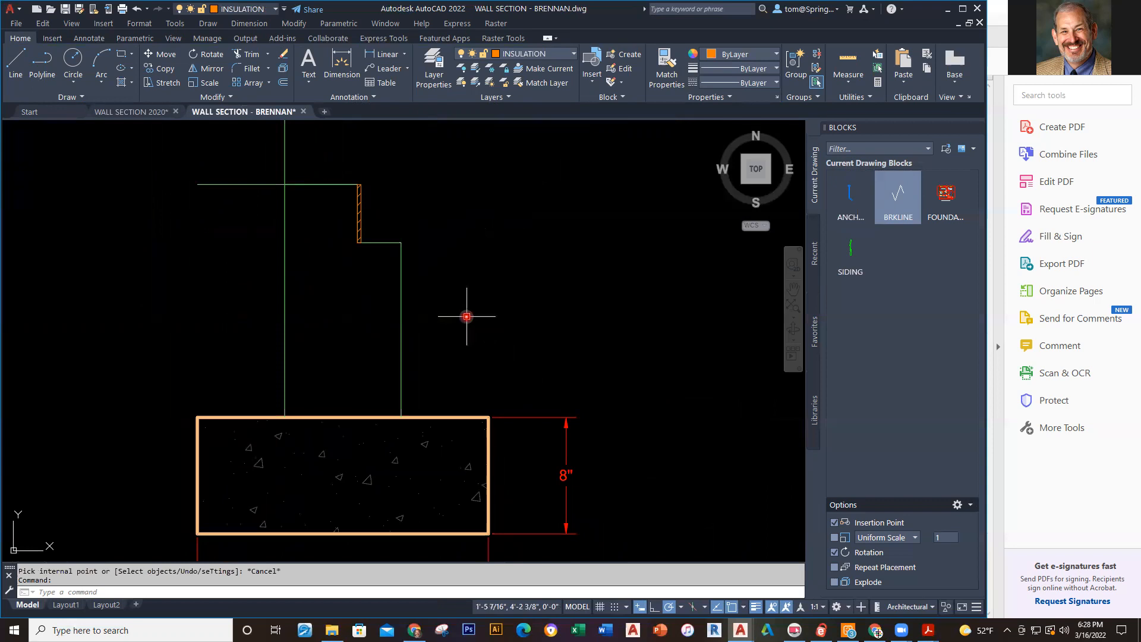
click(121, 57)
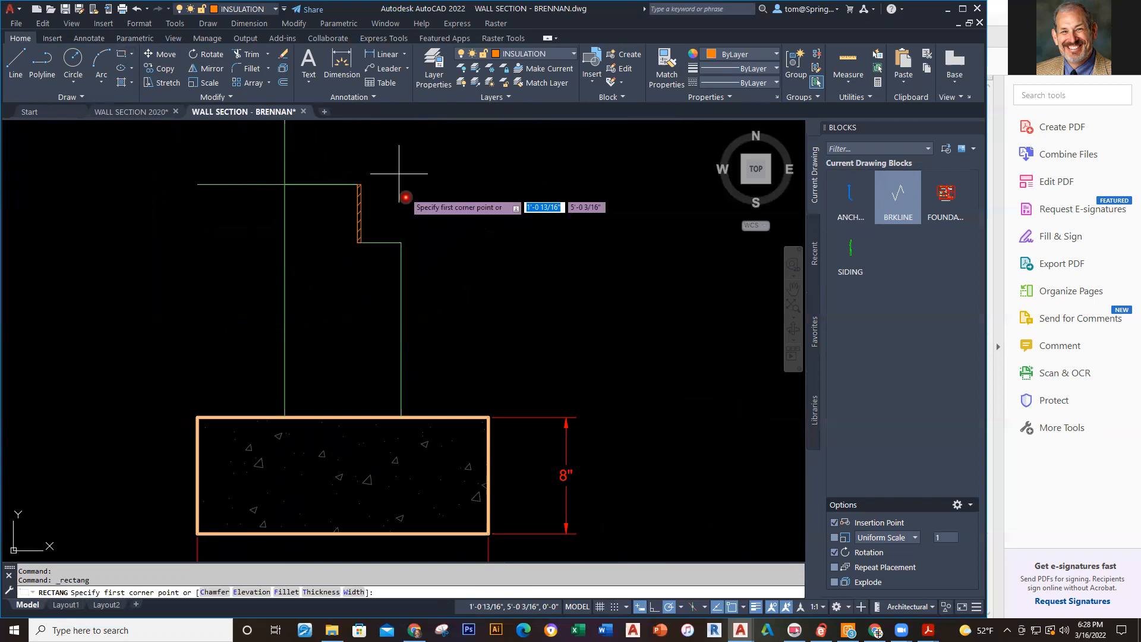
click(399, 414)
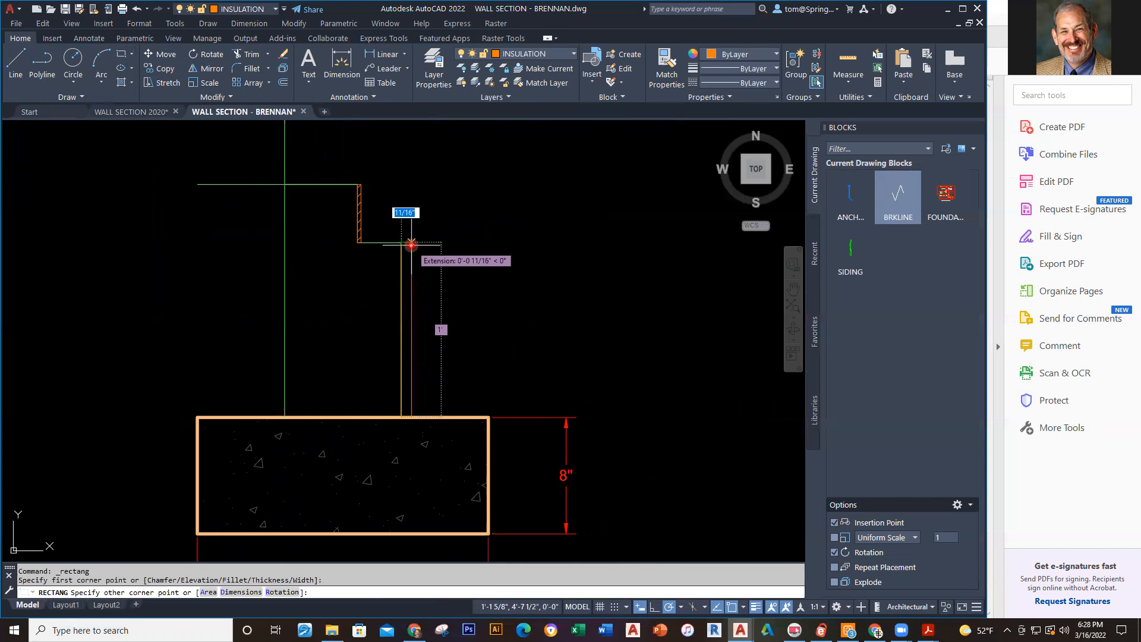
text(1)
key(Return)
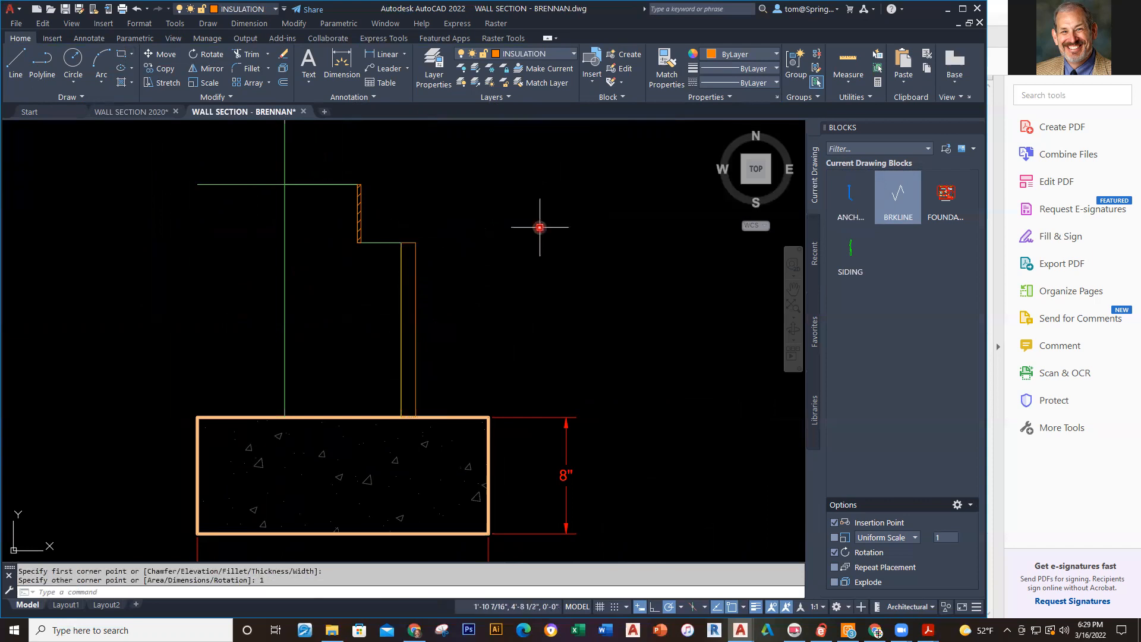
Hatch the rigid foam rectangle with the ANSI31 pattern at scale 3.4.
click(122, 82)
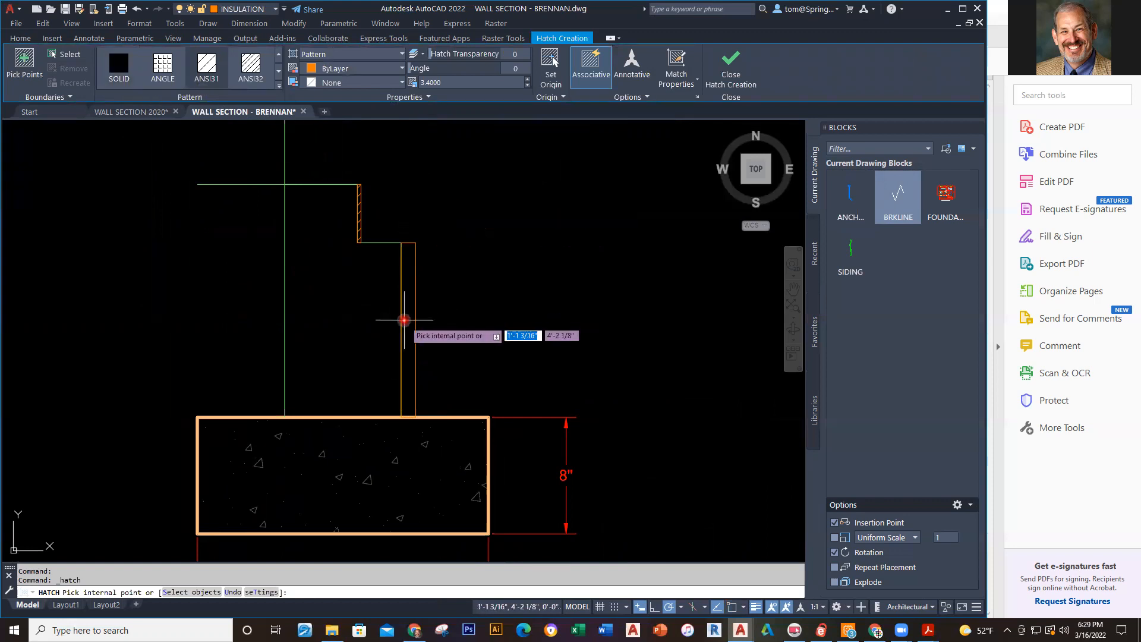
click(407, 319)
key(Escape)
key(Escape)
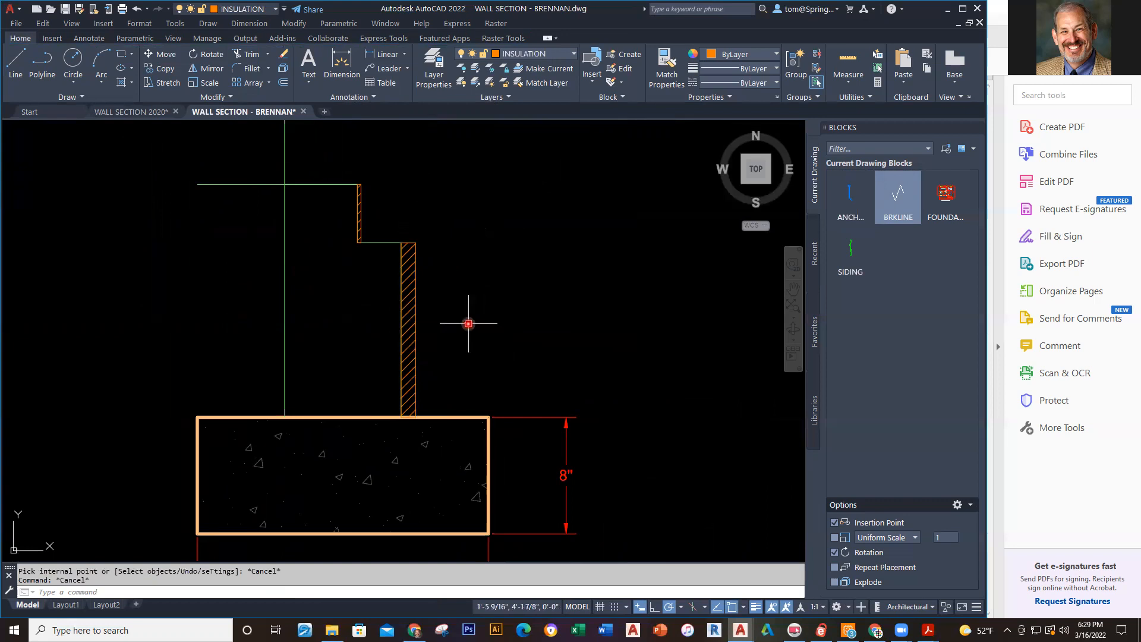
Inspect the foundation wall outline beside the rigid foam in WALL SECTION 2020, and return to the new drawing.
scroll(468, 324, down, 2)
click(130, 112)
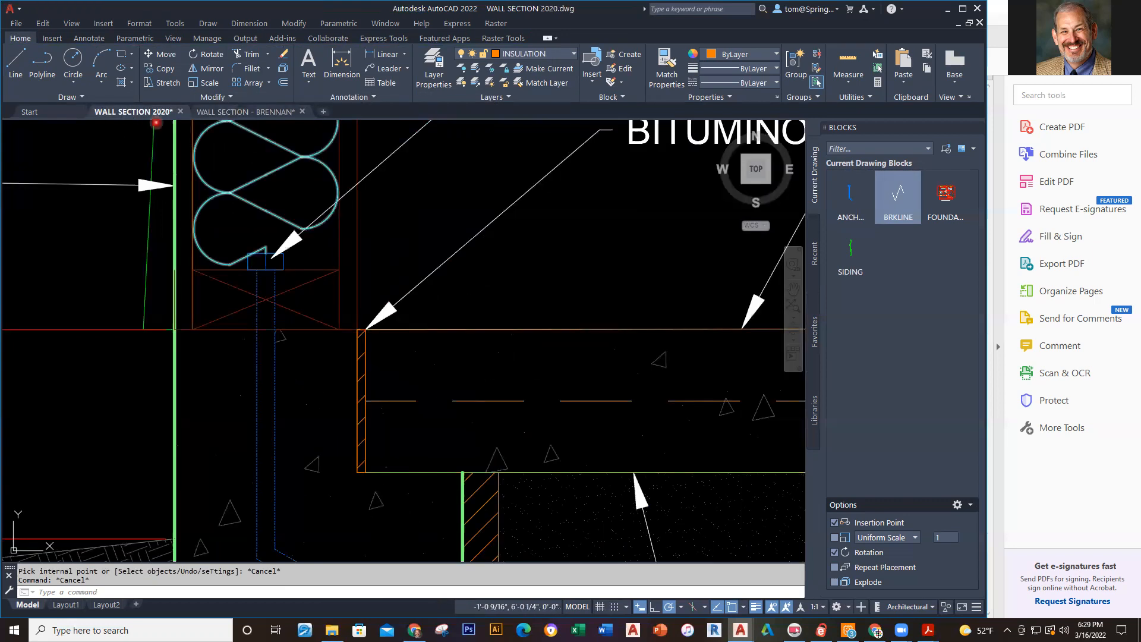
middle_drag(501, 319, 536, 371)
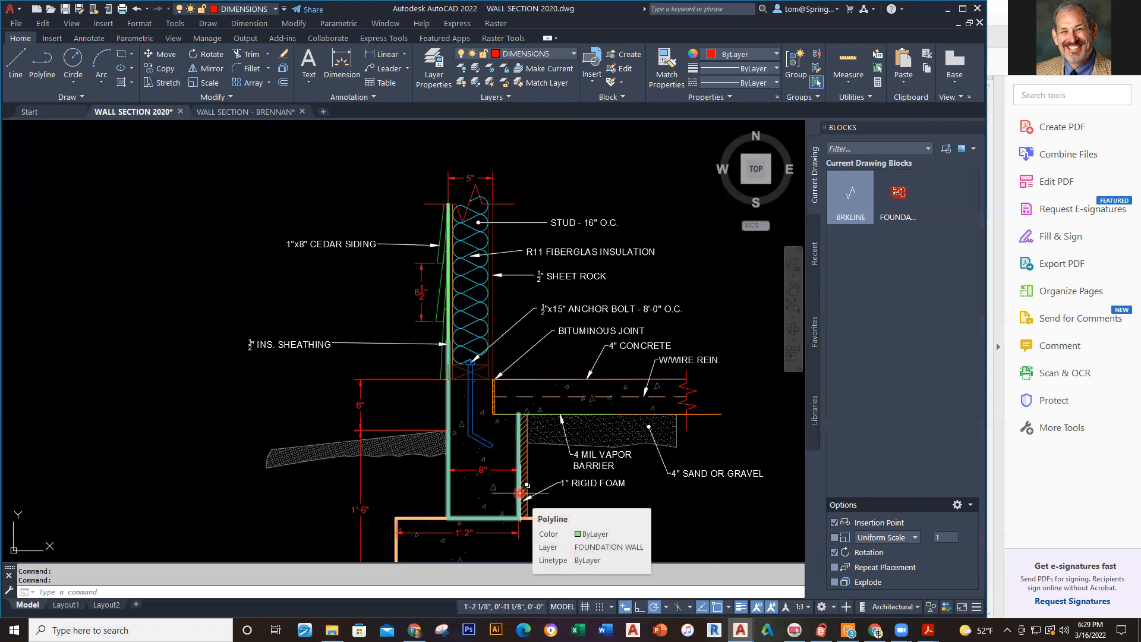
click(256, 112)
scroll(472, 324, up, 2)
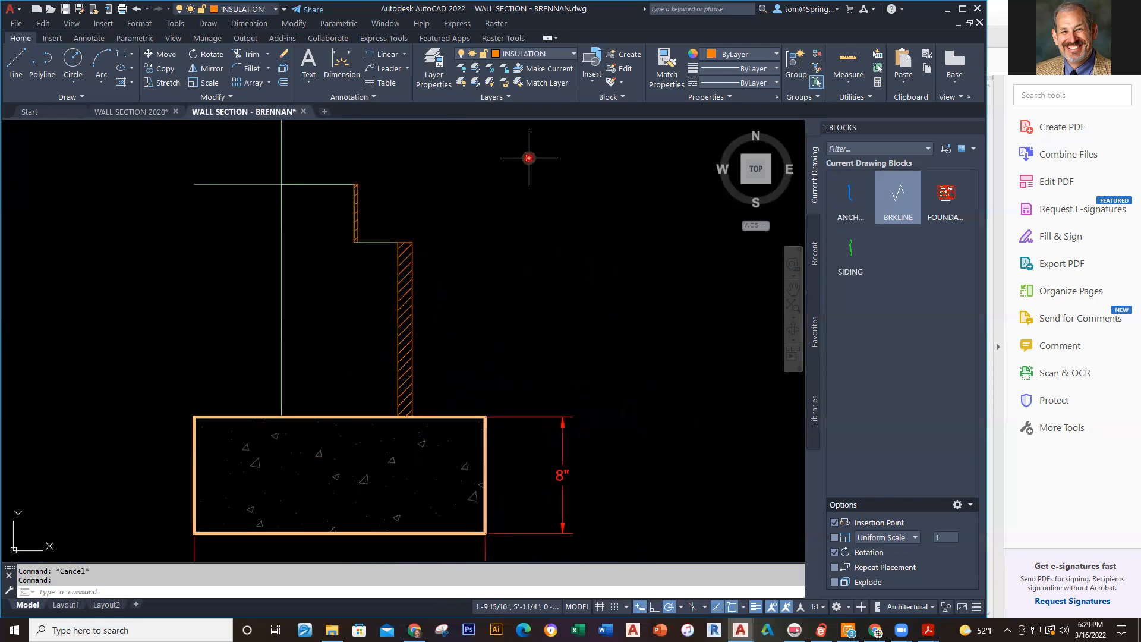
On the DIMENSIONS layer, add a horizontal linear dimension just above the footing, from the foundation wall's outer line to the rigid foam.
click(574, 55)
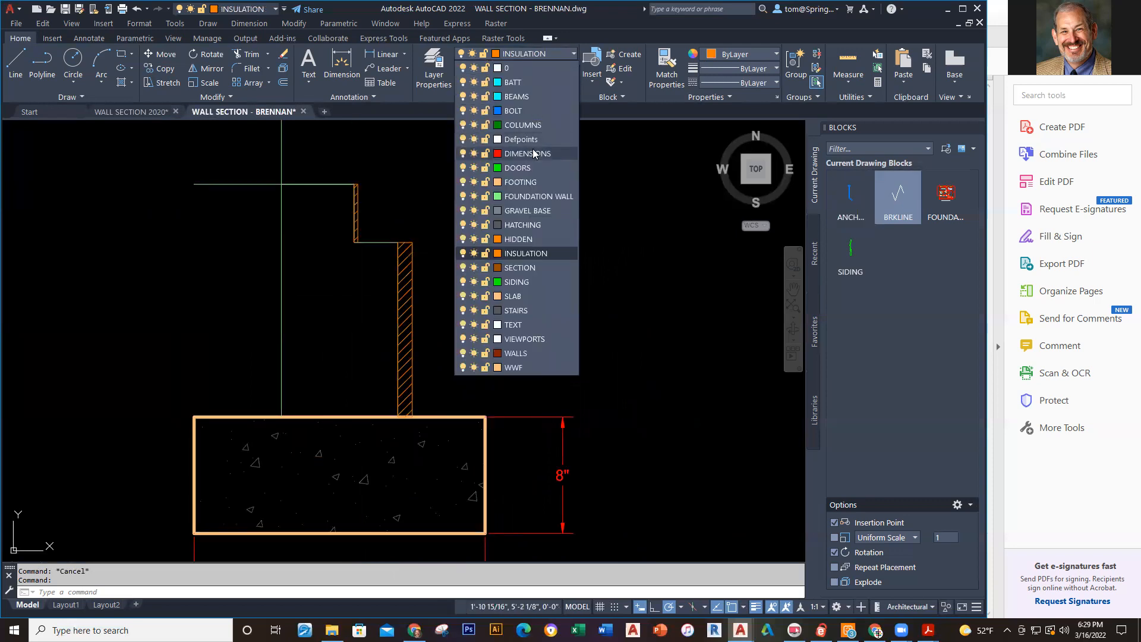
click(534, 152)
click(383, 59)
click(288, 412)
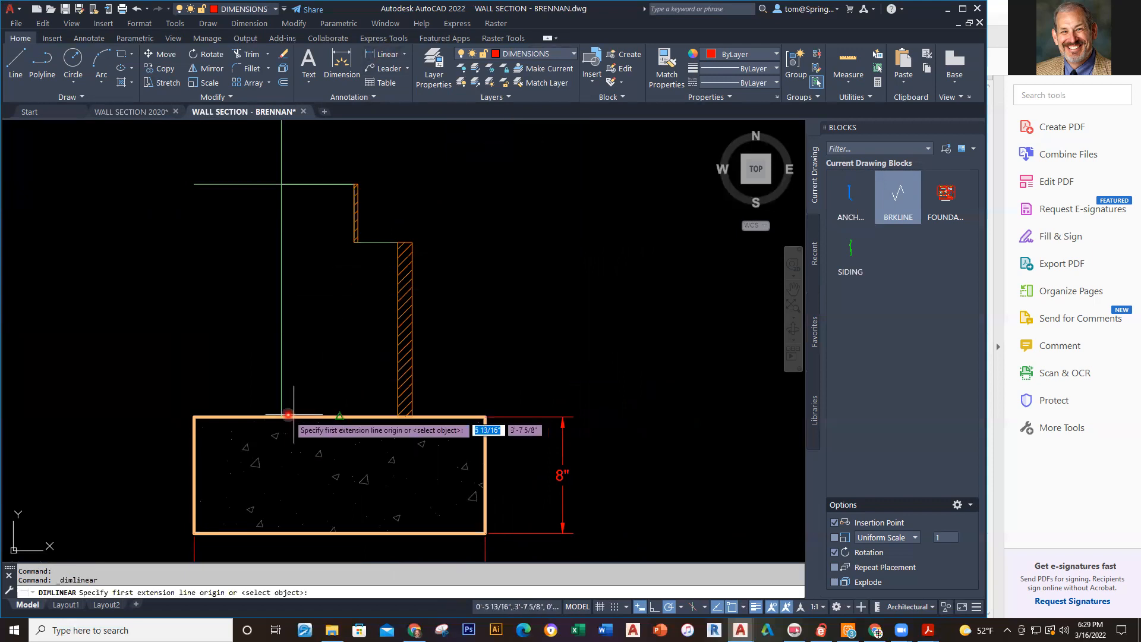
click(397, 414)
click(374, 370)
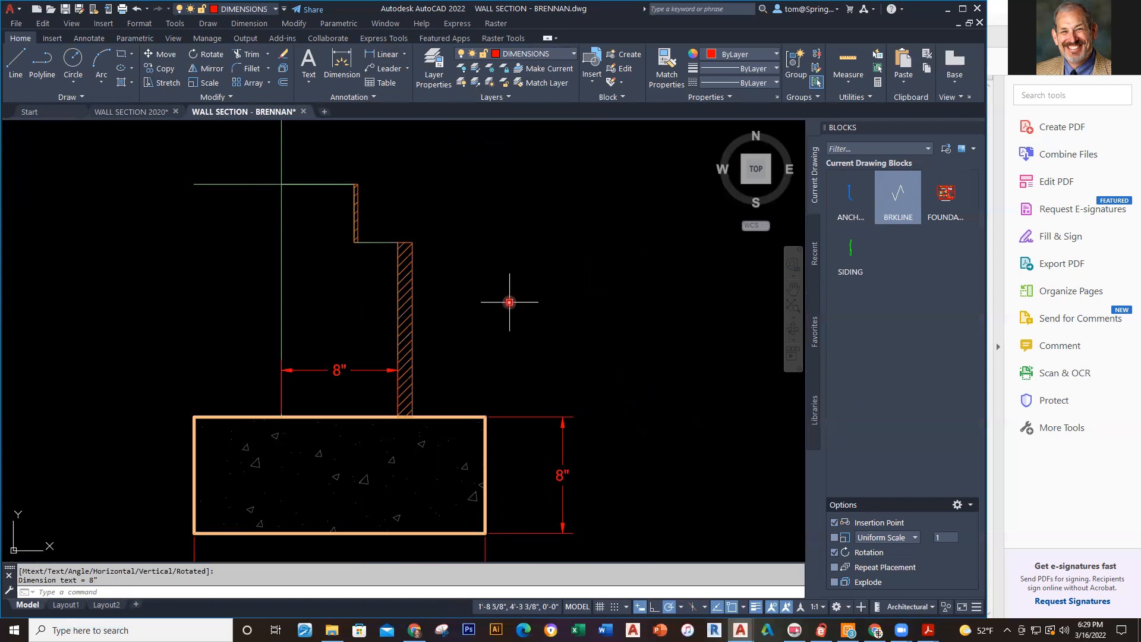
Save the drawing.
scroll(481, 329, down, 2)
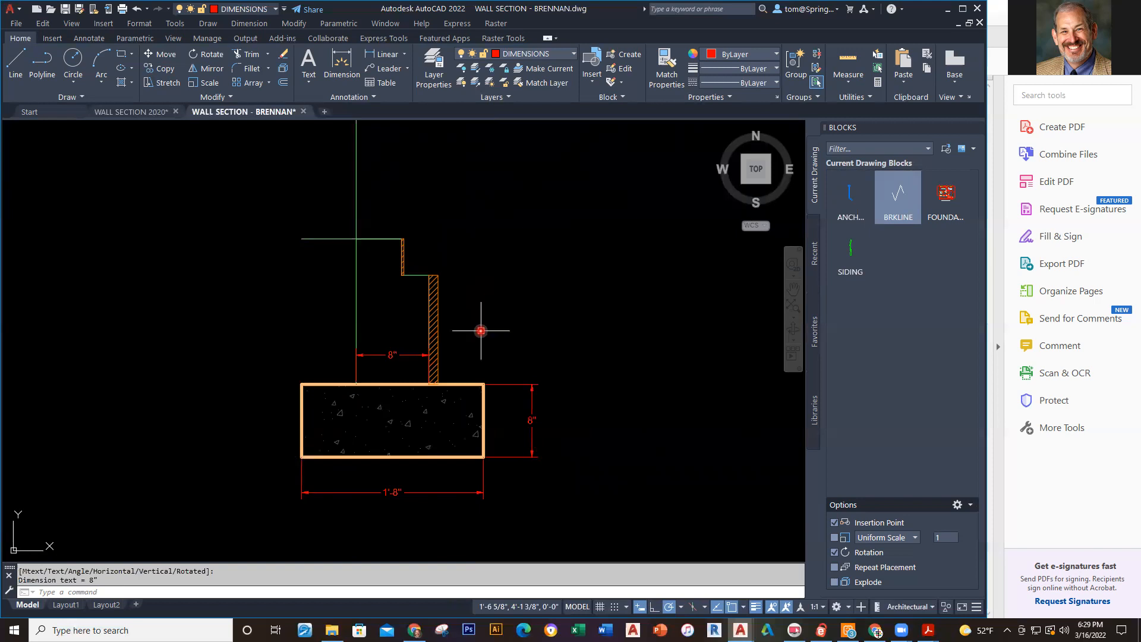
scroll(498, 332, down, 2)
middle_drag(498, 332, 500, 338)
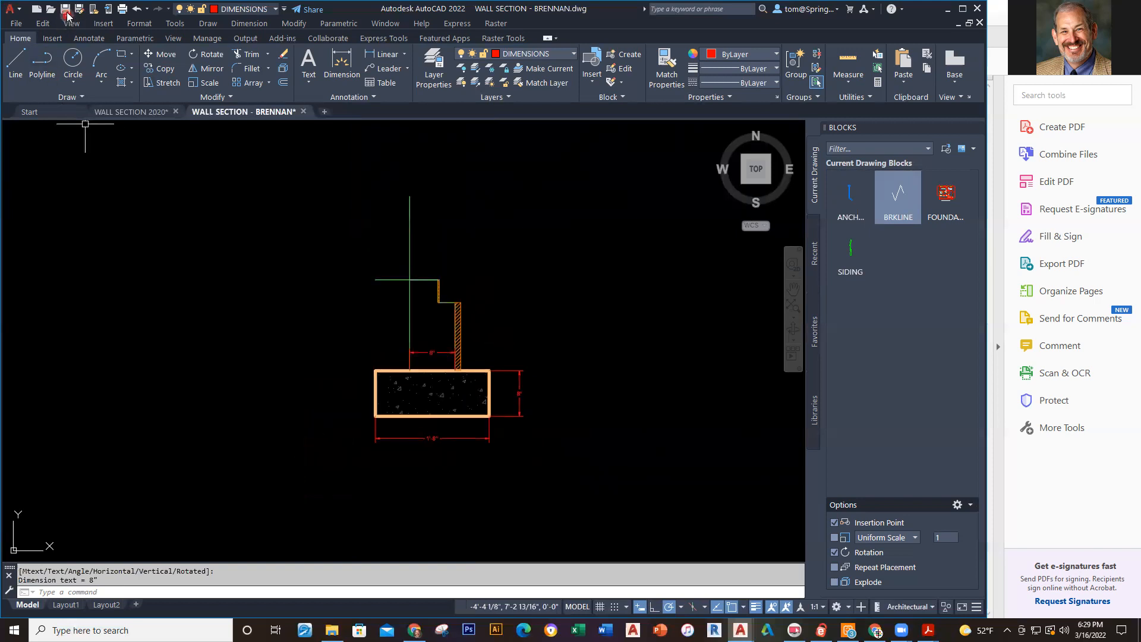
click(504, 307)
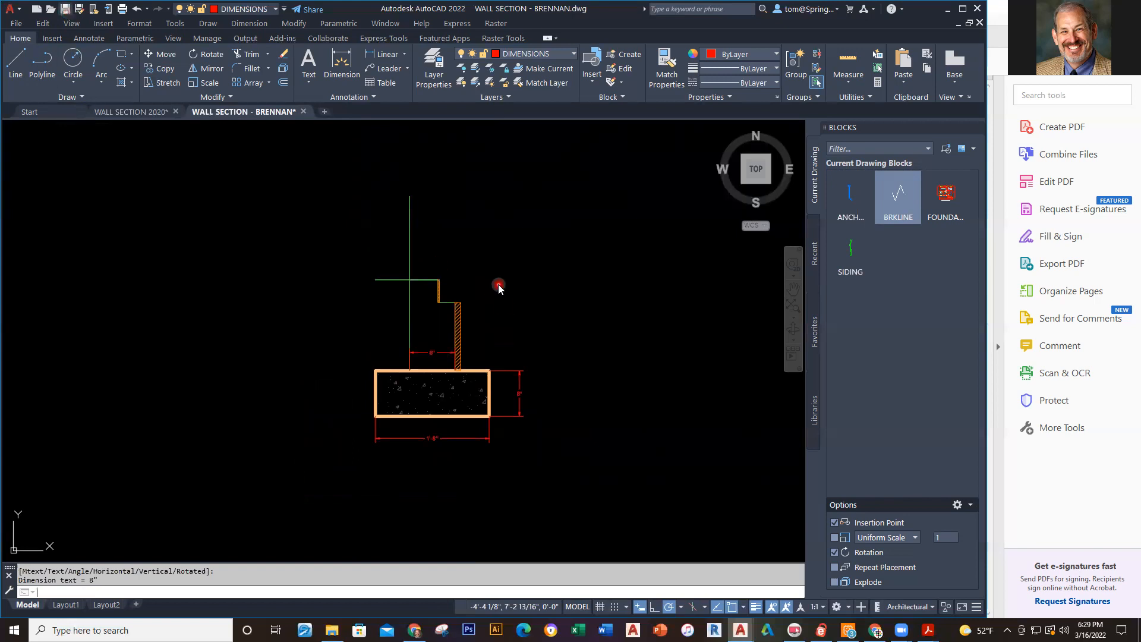
key(ctrl+s)
Examine the sheet rock and sheathing outlines above the slab in WALL SECTION 2020, and return to the new drawing's model space.
scroll(498, 287, up, 4)
scroll(491, 279, down, 2)
middle_drag(509, 288, 536, 284)
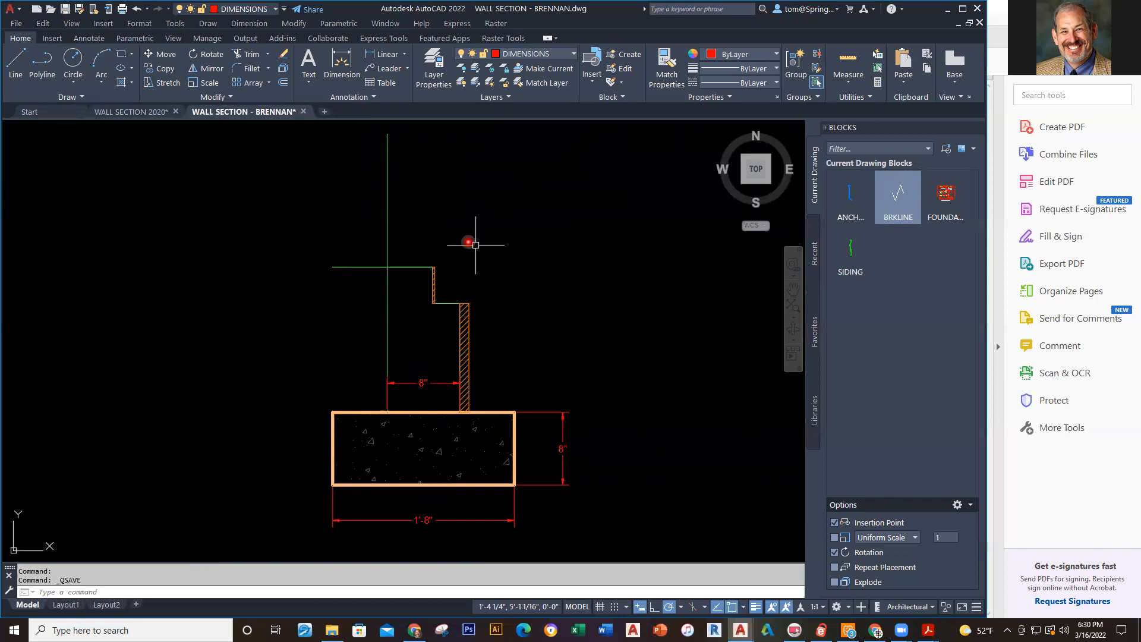
click(118, 111)
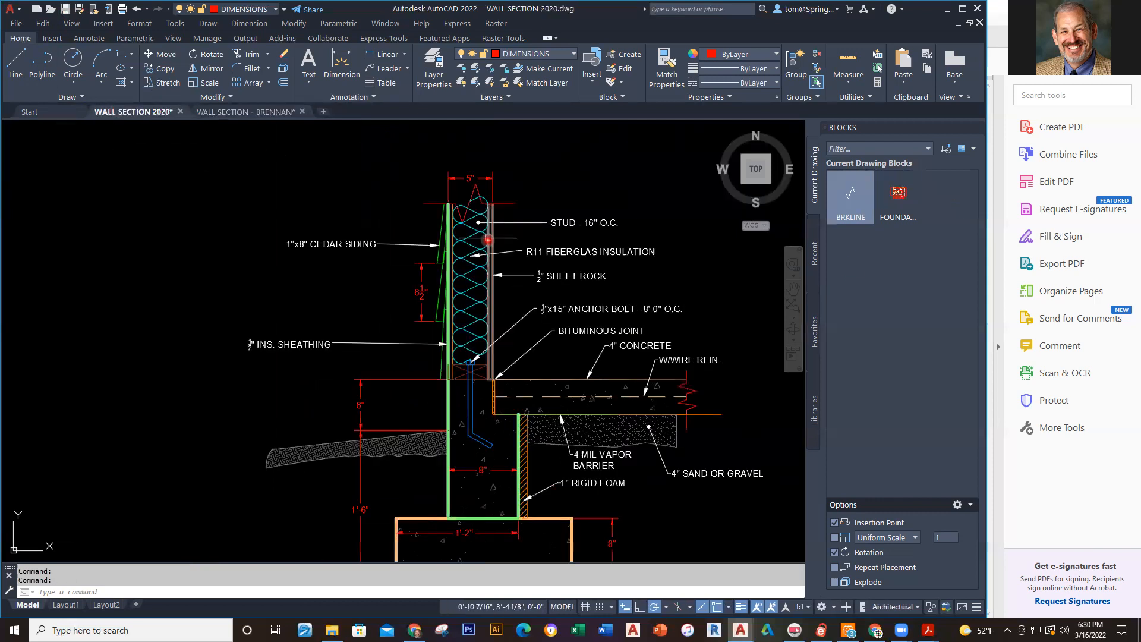
scroll(494, 227, up, 3)
scroll(523, 359, down, 1)
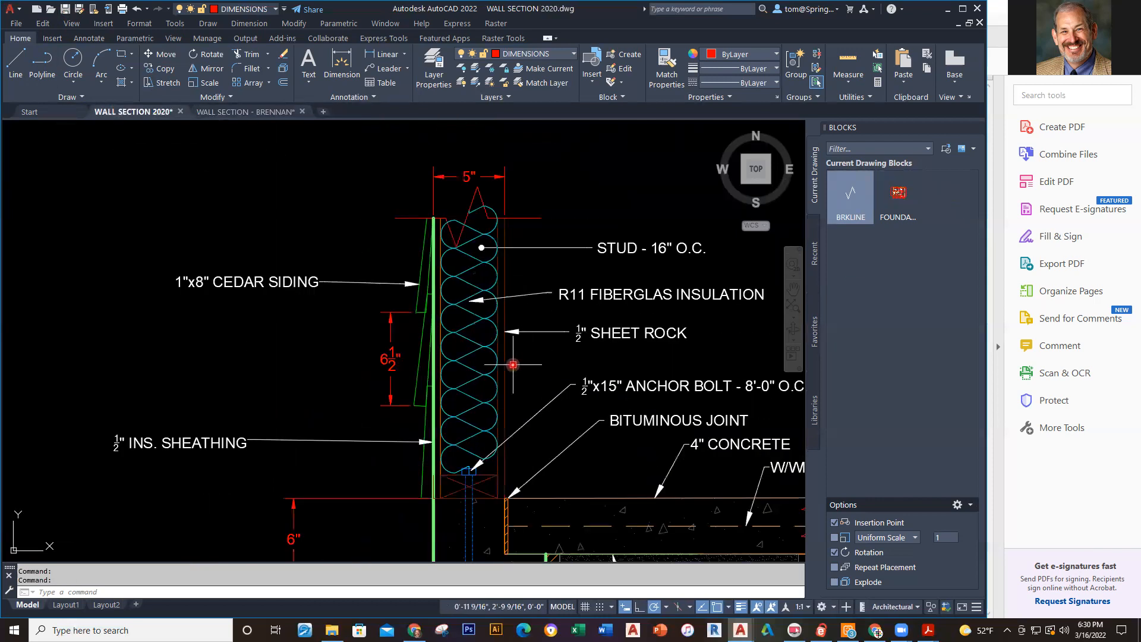
scroll(518, 361, up, 2)
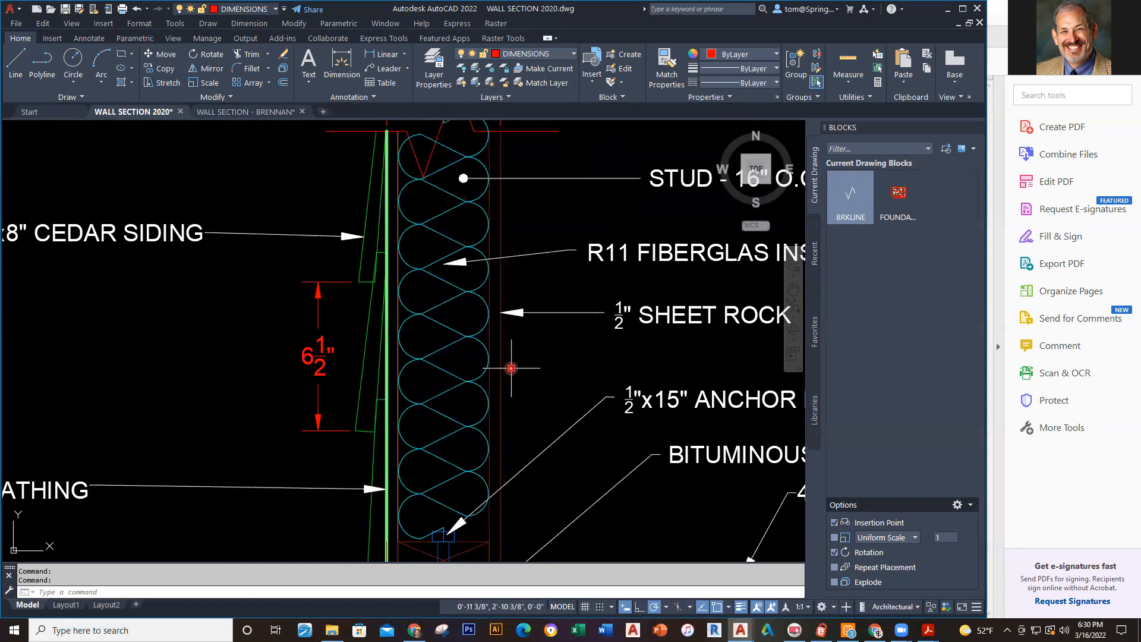
scroll(514, 398, down, 2)
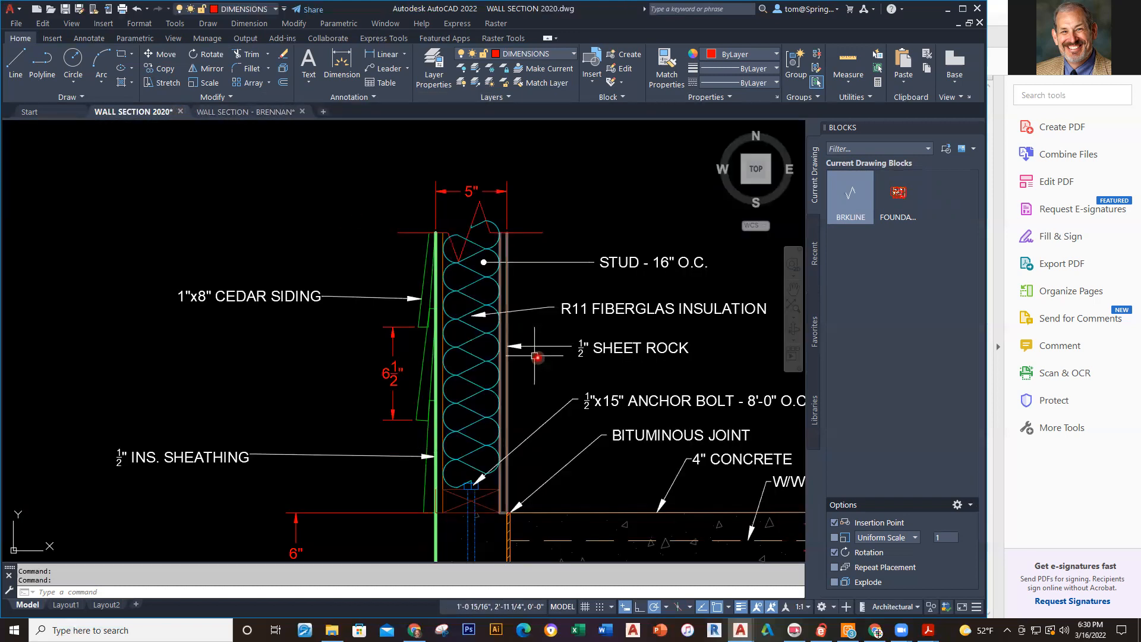
click(505, 319)
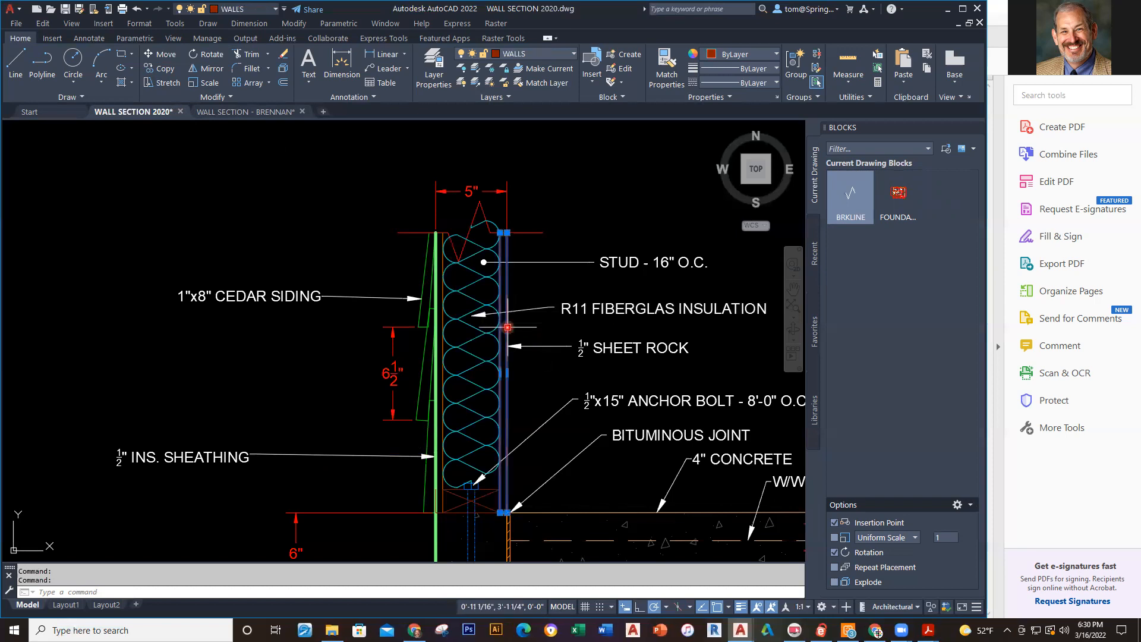
key(Escape)
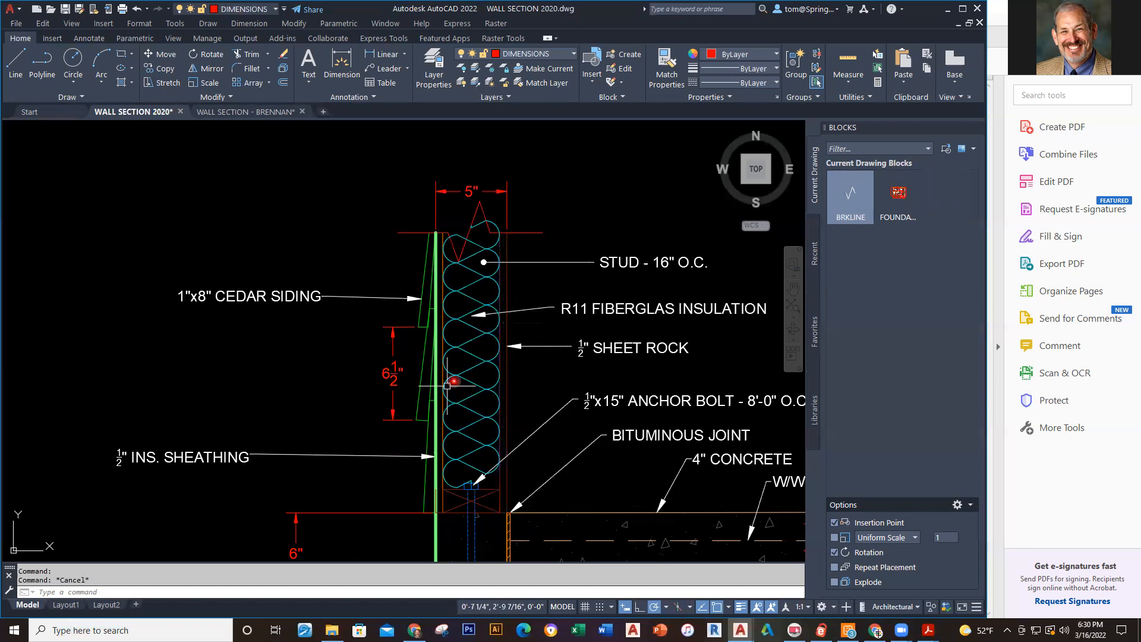
click(443, 430)
key(Escape)
click(262, 113)
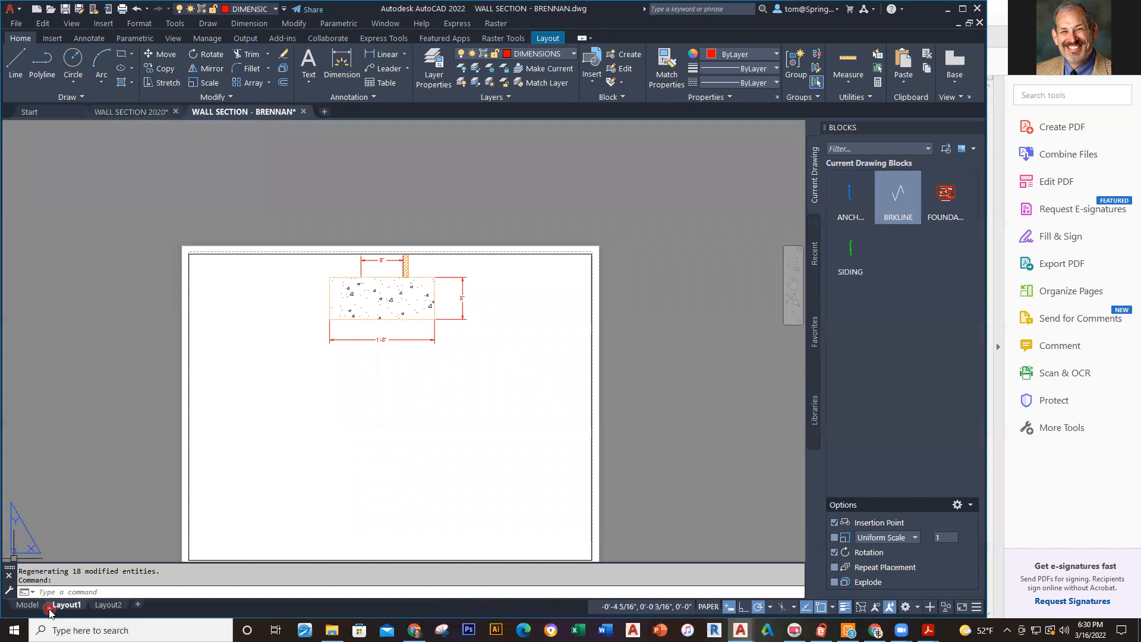
click(27, 605)
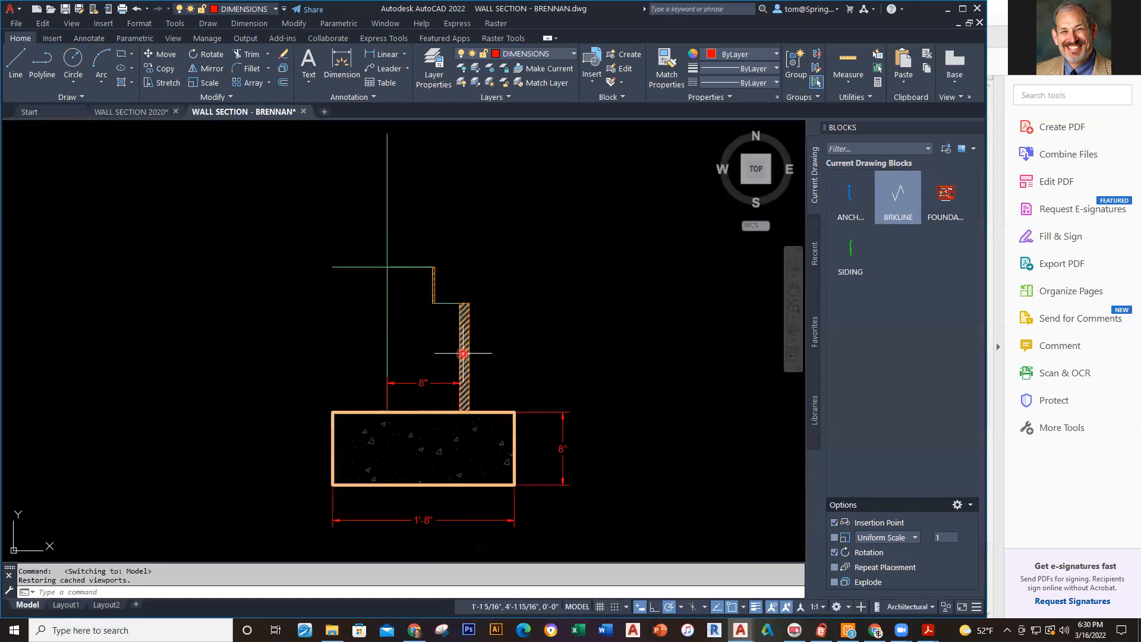
On the WALLS layer, draw a 0.5" wide rectangle about 3'-2" high, rising from the top of the bituminous joint, for the sheet rock.
middle_drag(466, 252, 479, 293)
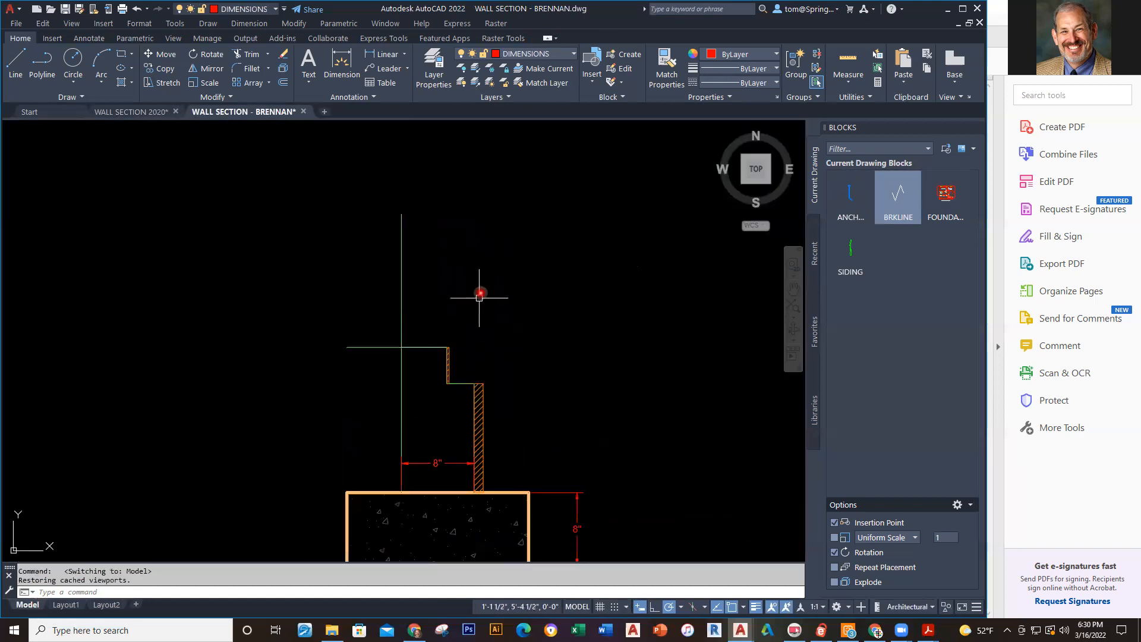
click(573, 54)
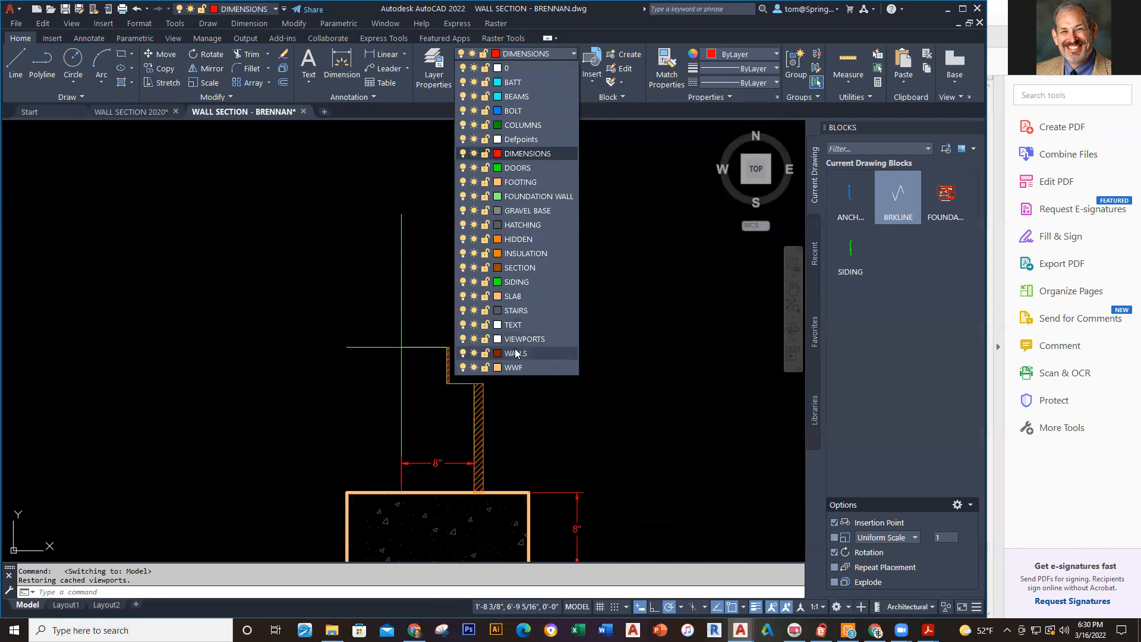
click(515, 353)
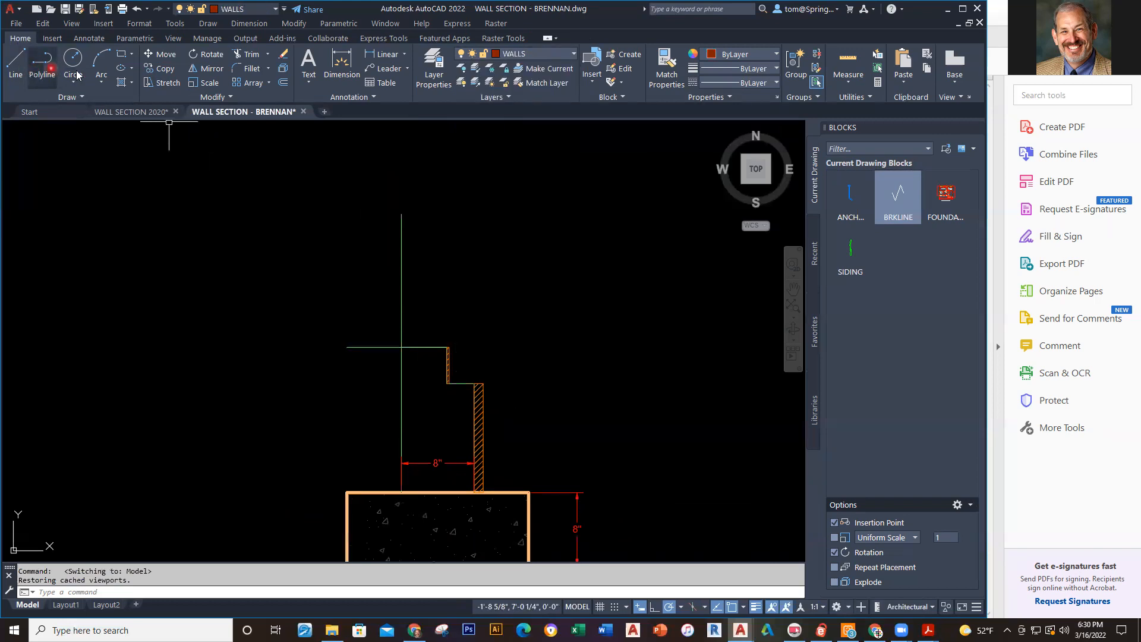
click(122, 54)
scroll(460, 336, up, 4)
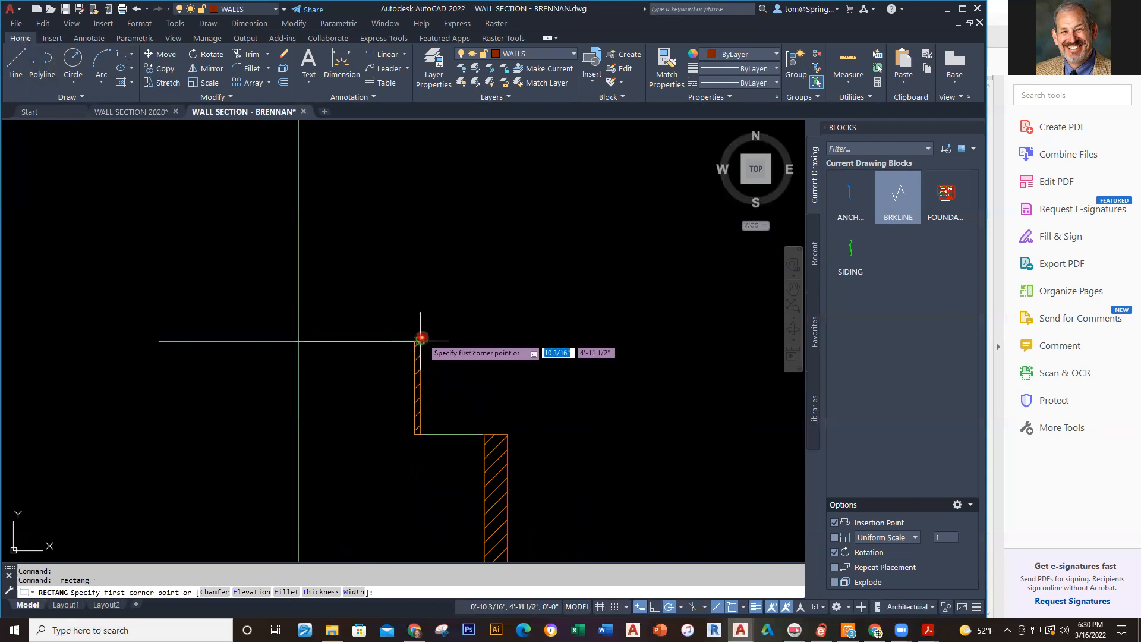
click(414, 340)
scroll(380, 162, down, 4)
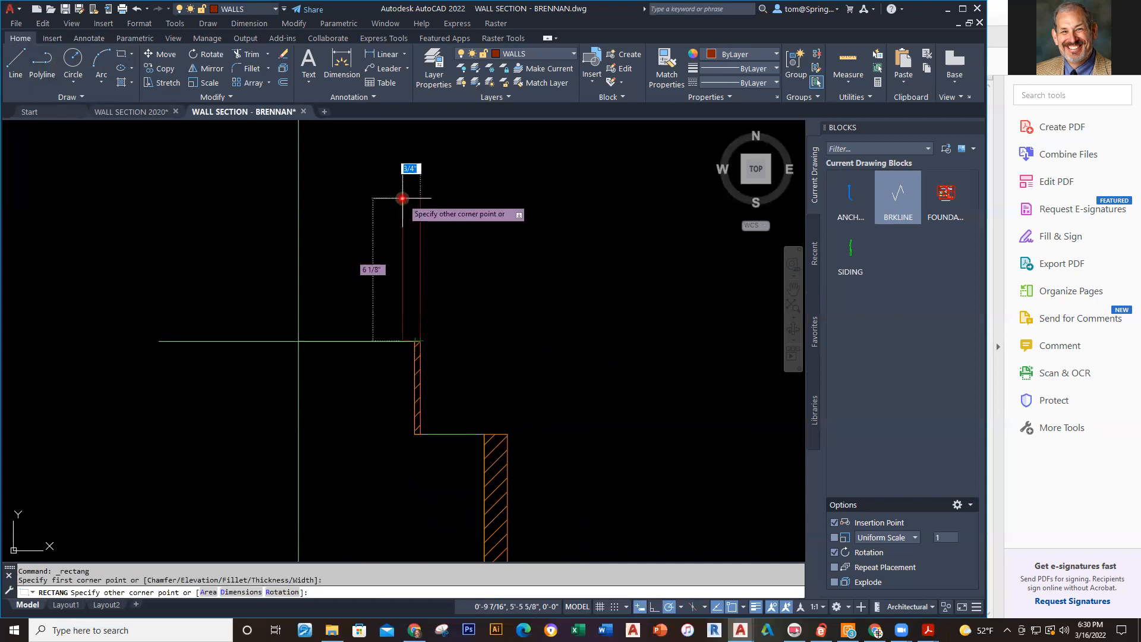
scroll(443, 375, up, 5)
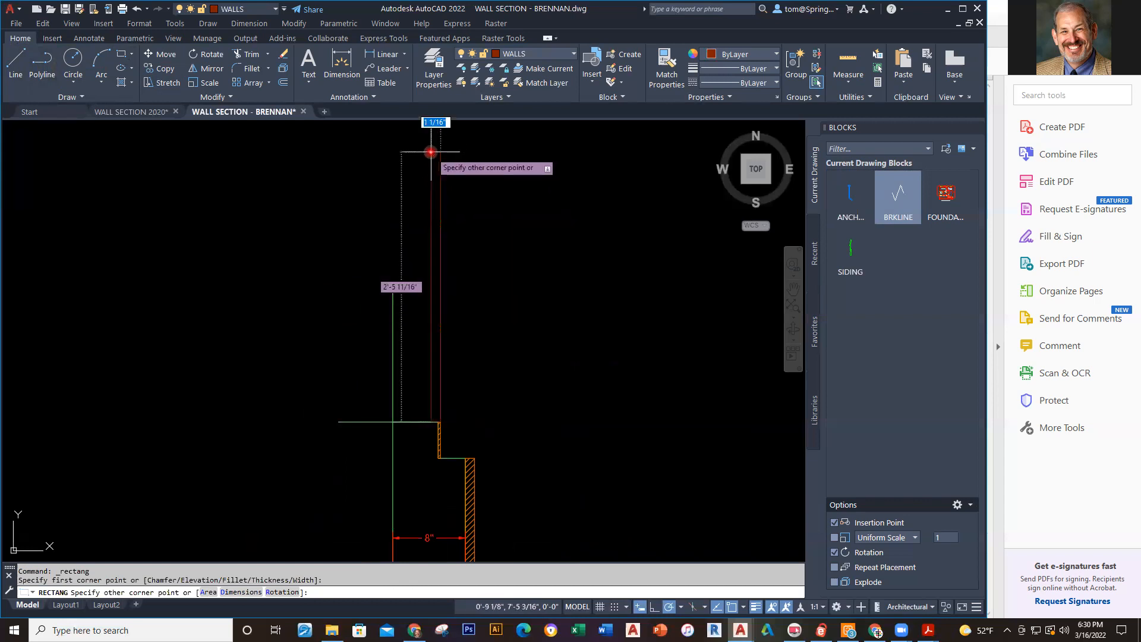
middle_drag(430, 158, 445, 312)
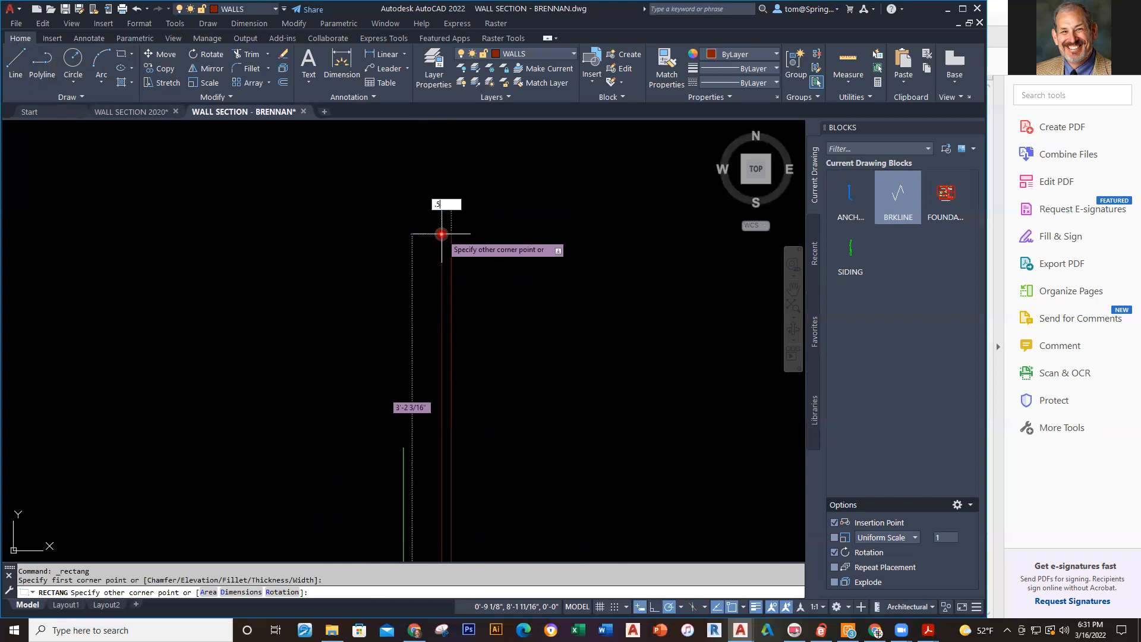
key(Return)
Copy the sheet rock rectangle from its lower outer corner nearest the wall to the intersection of the foundation wall's outer line and top line.
scroll(517, 428, down, 2)
middle_drag(525, 433, 455, 417)
scroll(420, 415, up, 2)
scroll(463, 398, up, 1)
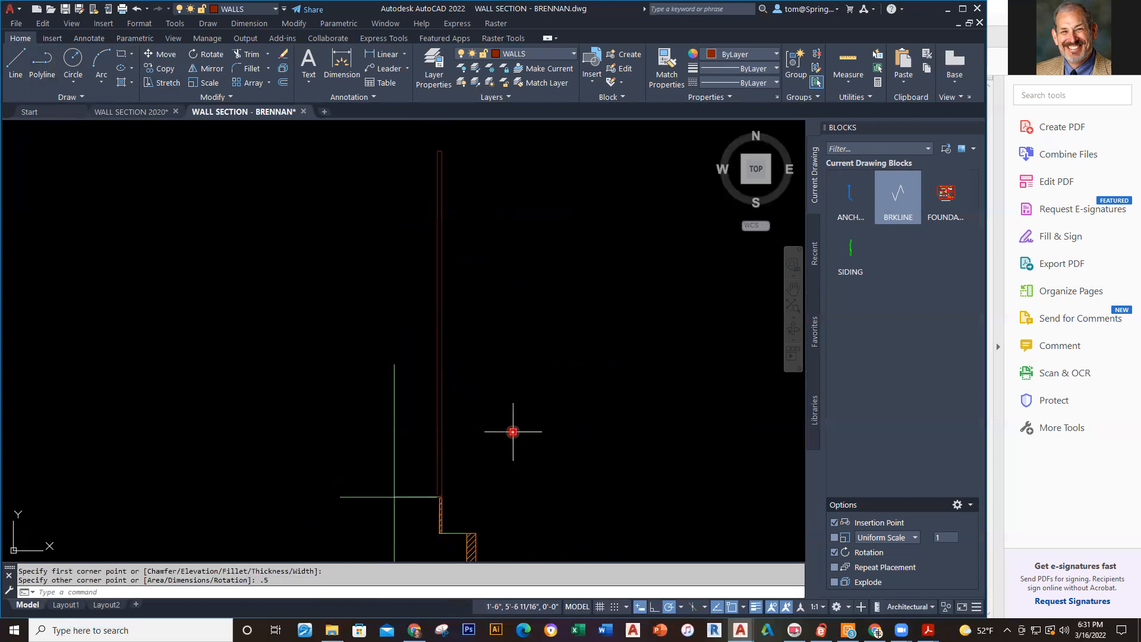
text(ct o)
key(Return)
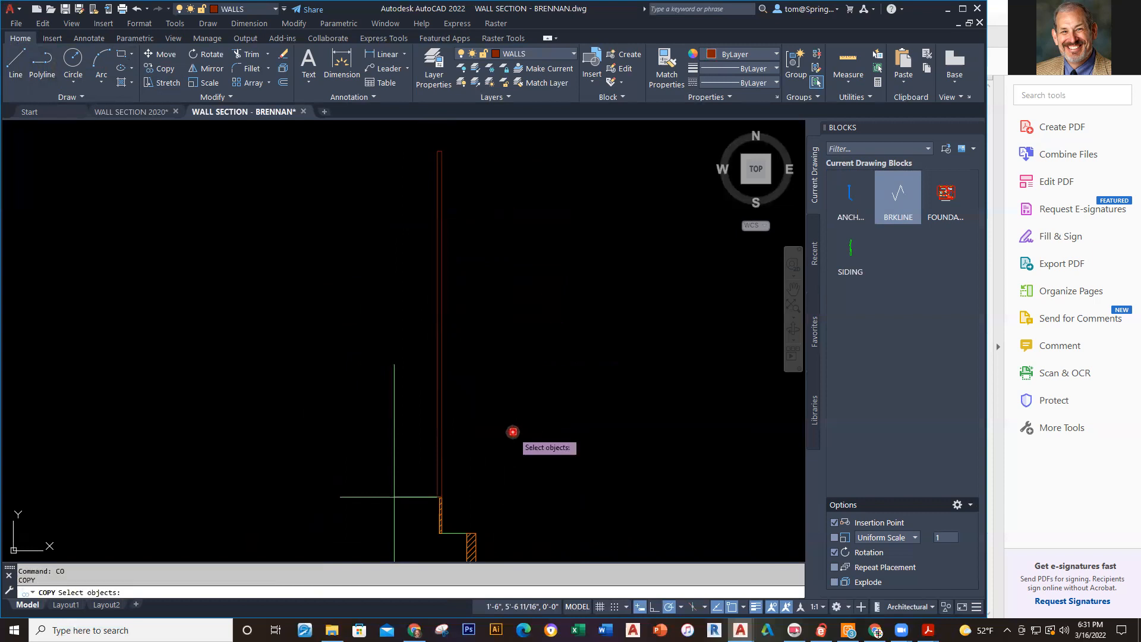
click(461, 428)
click(425, 458)
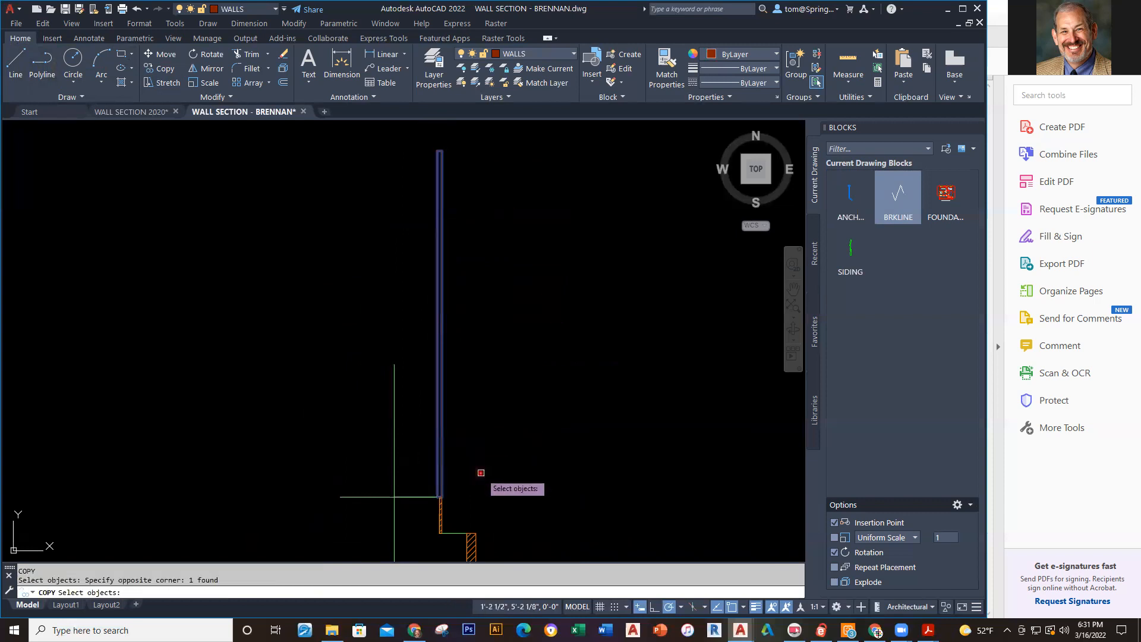
key(Return)
scroll(470, 484, up, 2)
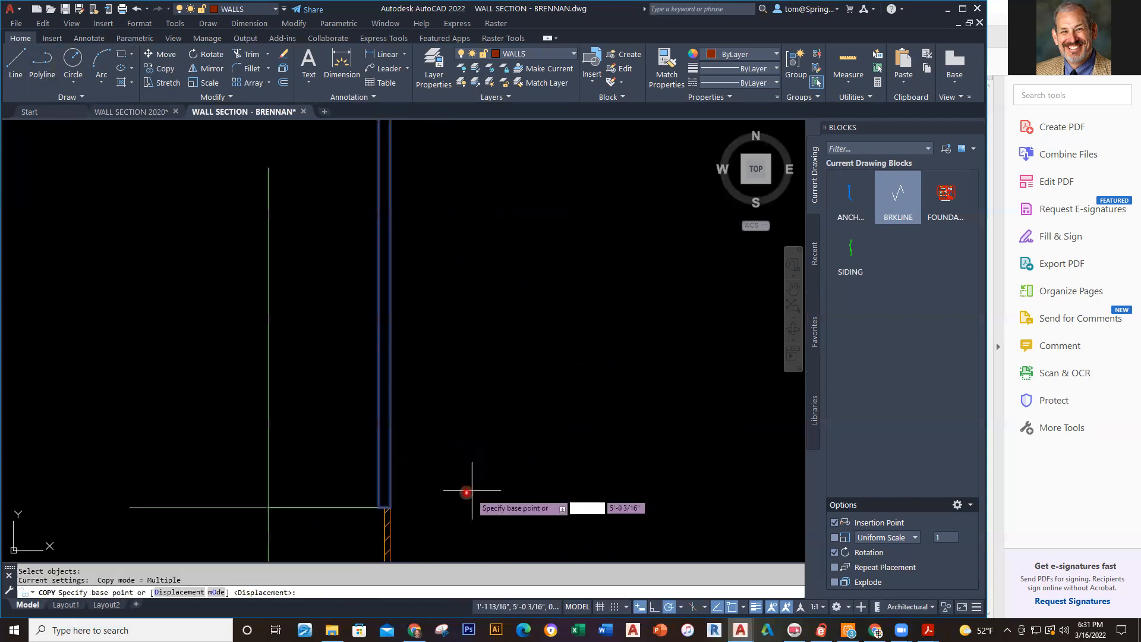
click(379, 508)
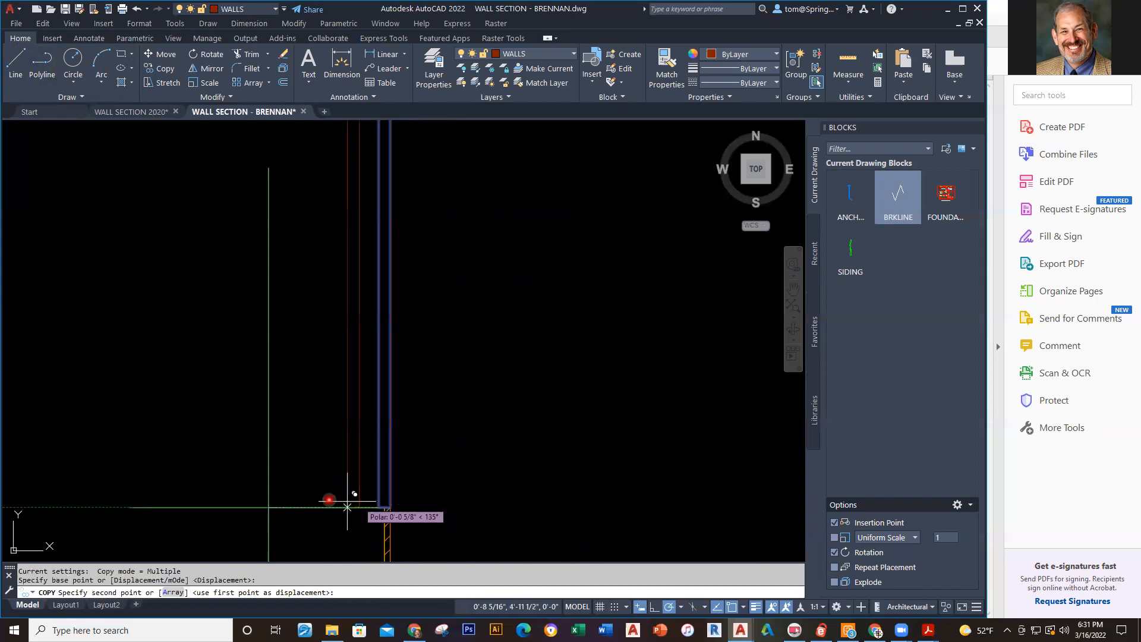
click(268, 507)
key(Escape)
scroll(504, 438, down, 3)
scroll(463, 461, up, 2)
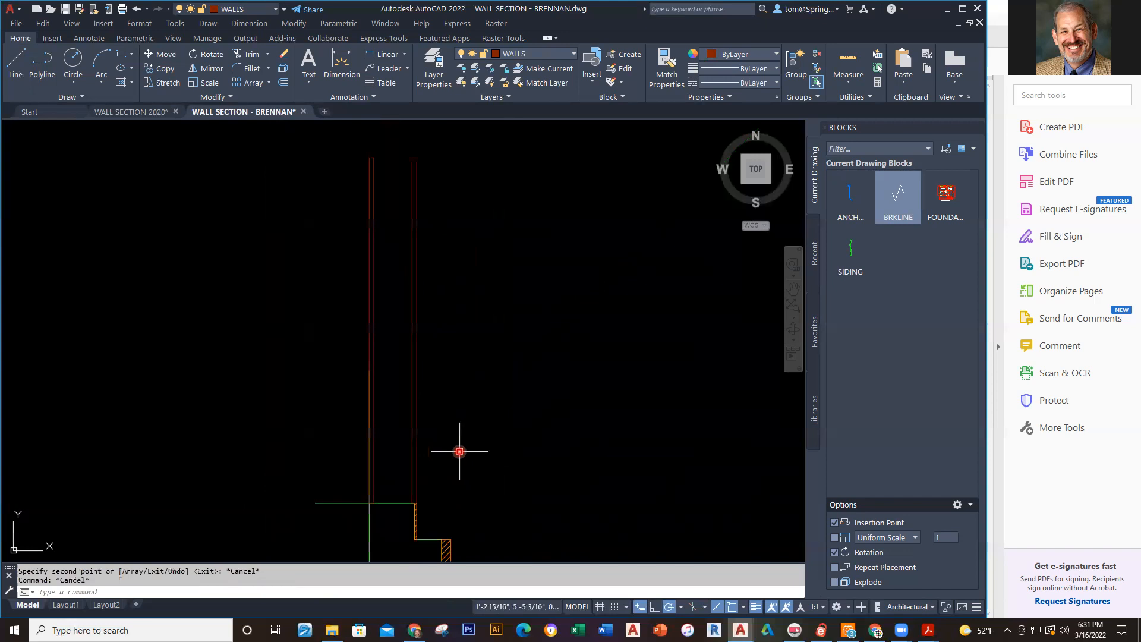
Examine the crossed sill plate rectangle beneath the insulation in WALL SECTION 2020, including its corners, diagonals and layer.
click(137, 113)
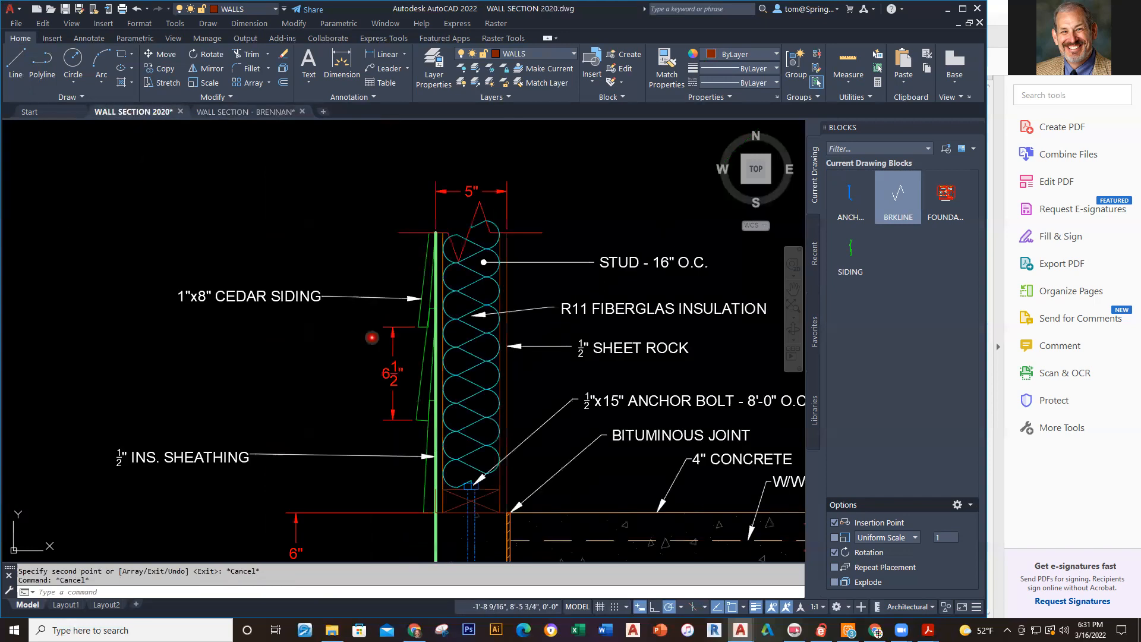
mouse_move(529, 452)
middle_down()
mouse_move(494, 275)
mouse_move(505, 346)
middle_up()
scroll(450, 384, up, 2)
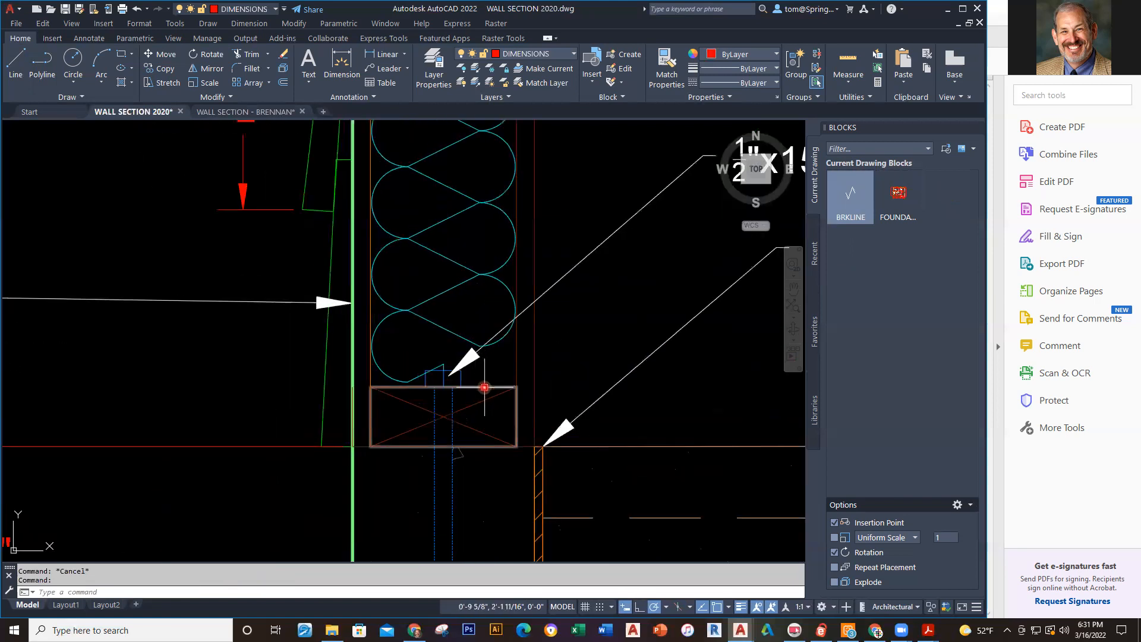
click(484, 388)
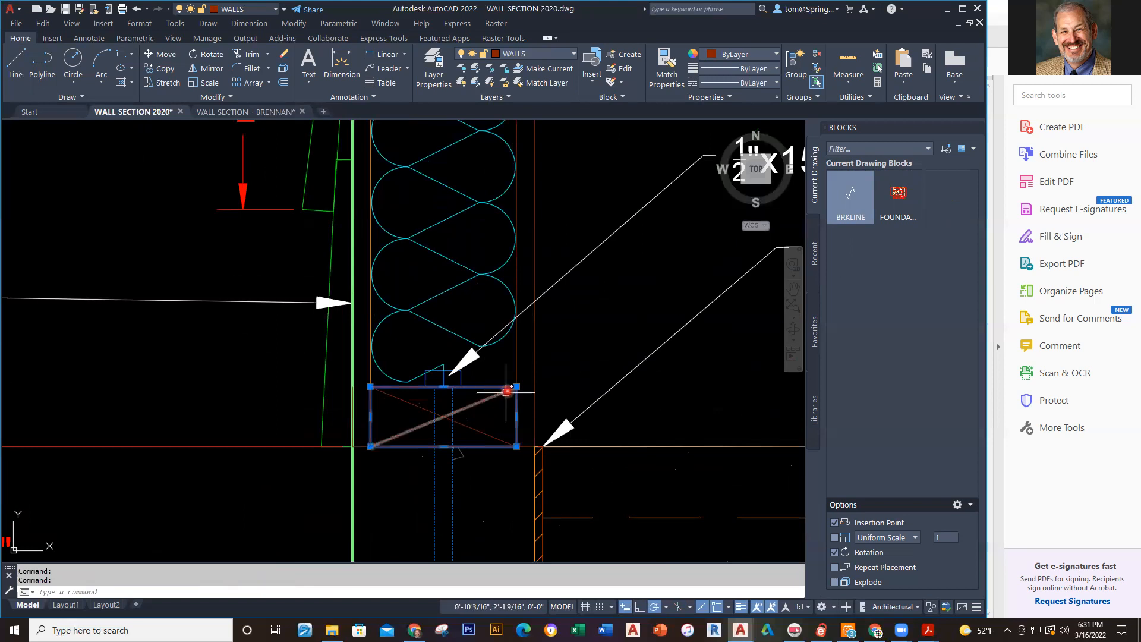
mouse_move(516, 387)
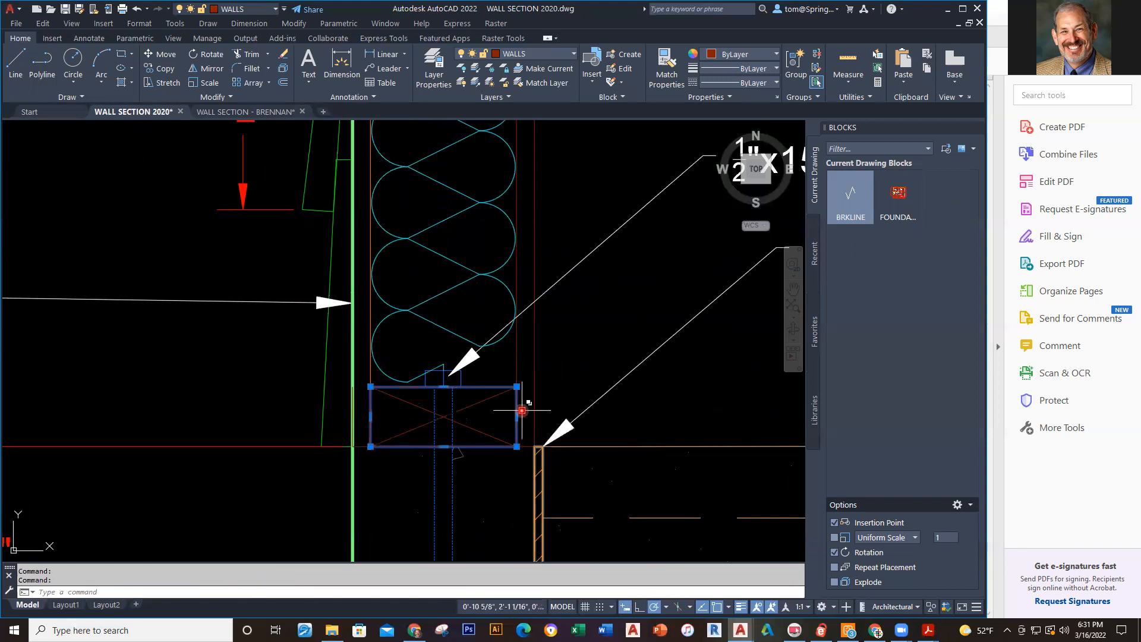
scroll(520, 390, up, 6)
key(Escape)
scroll(517, 387, down, 4)
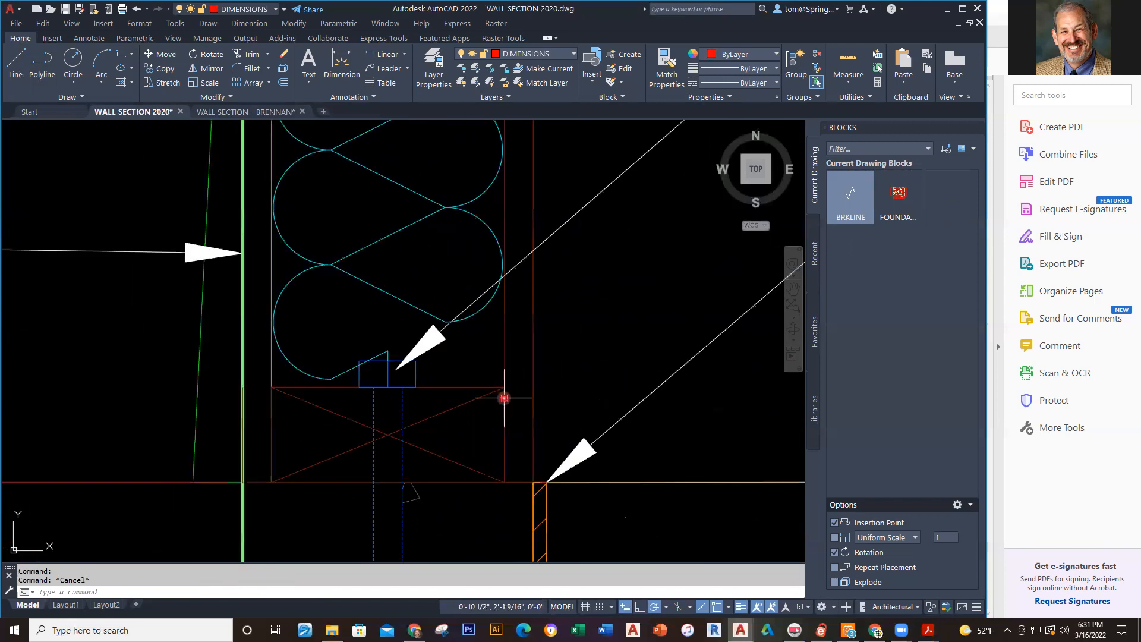
click(460, 451)
click(504, 451)
mouse_move(505, 454)
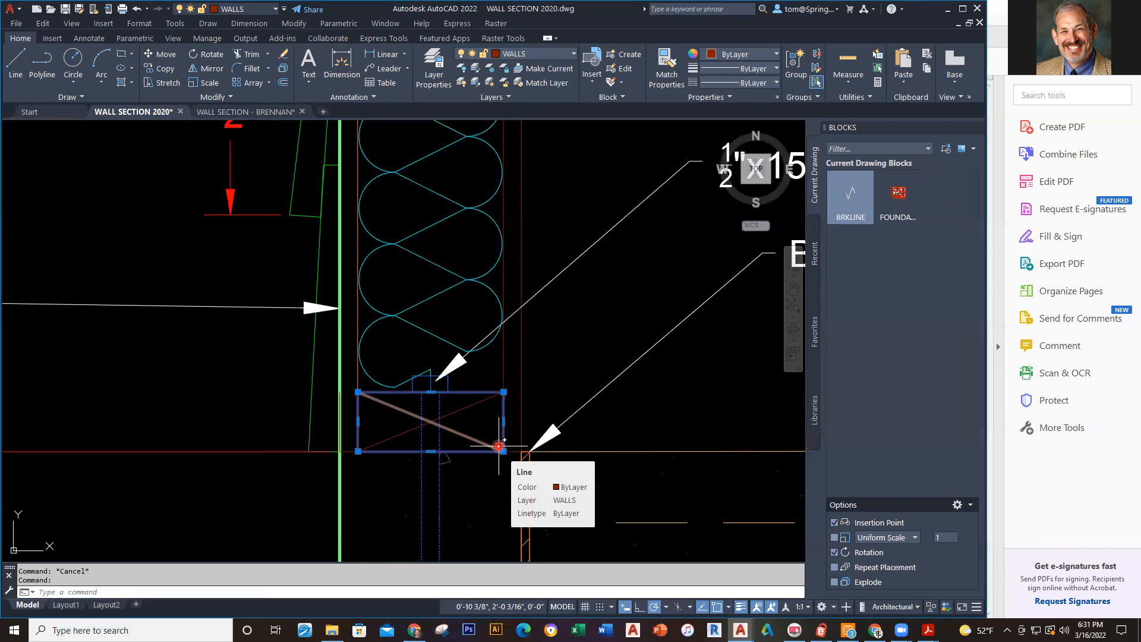
key(Escape)
scroll(377, 309, down, 5)
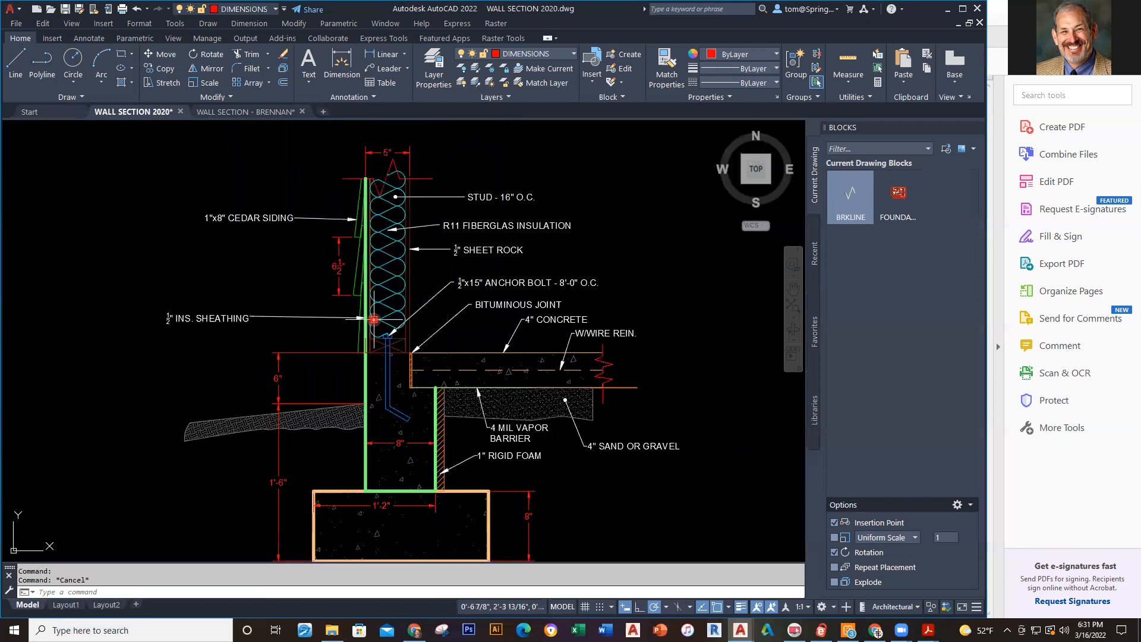
Check the extents of the crossed sill plate rectangle in WALL SECTION 2020, and return to the new drawing.
scroll(372, 316, up, 8)
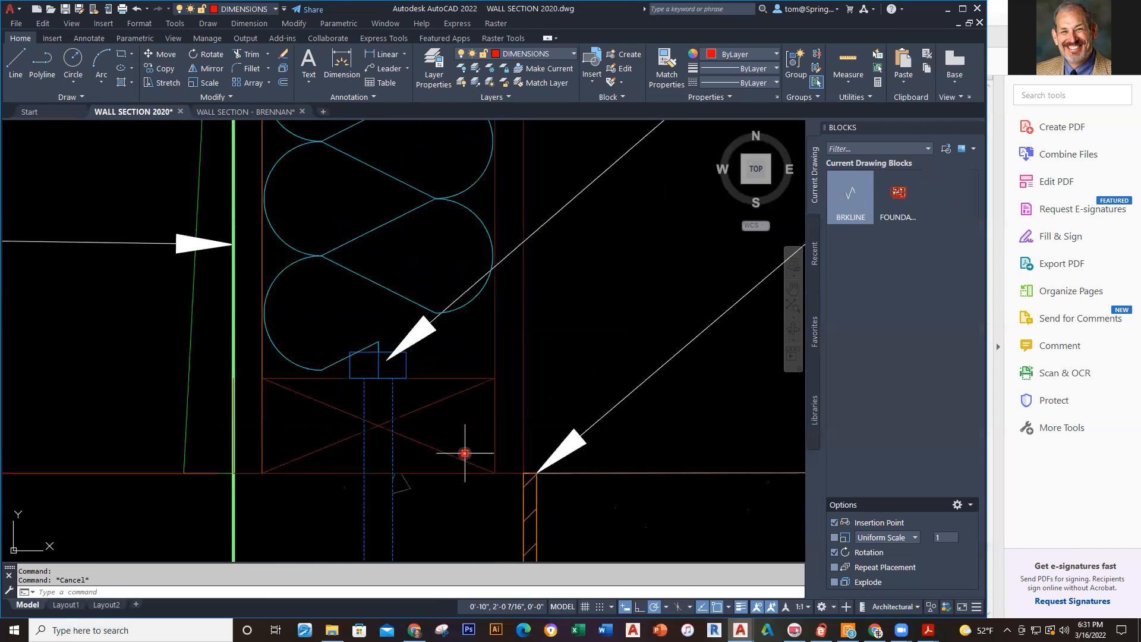
click(436, 378)
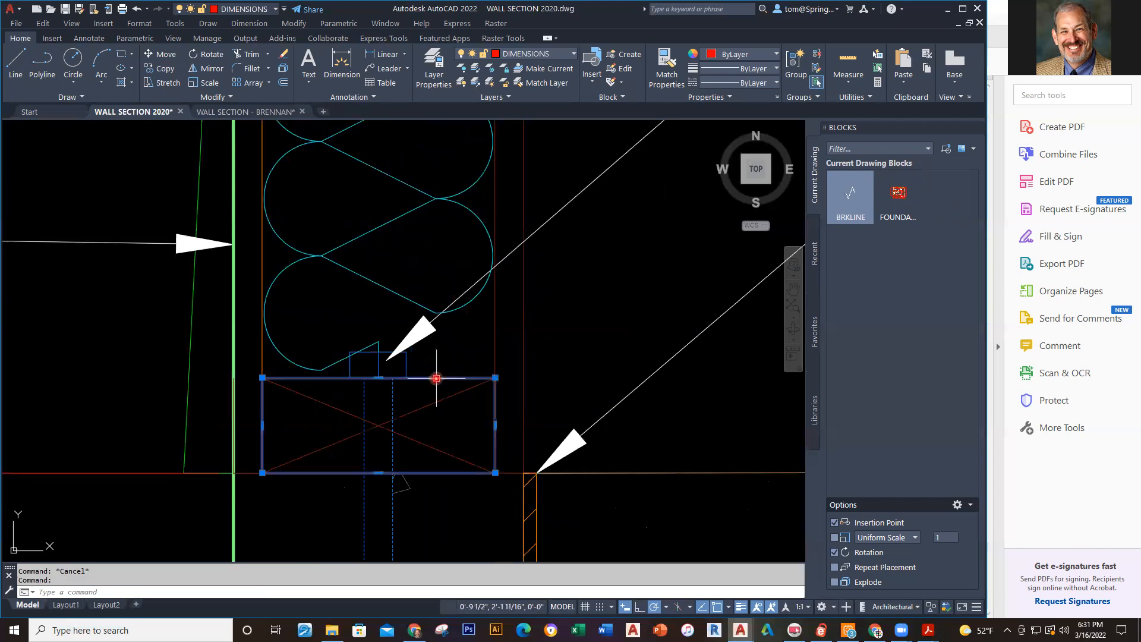
key(Escape)
click(244, 111)
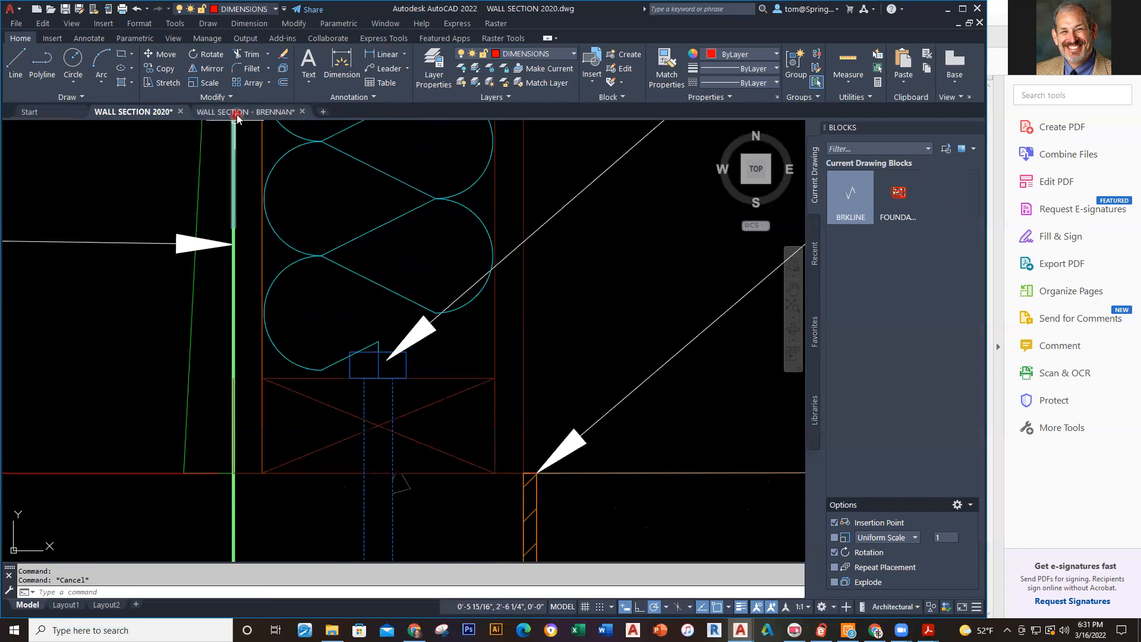
Draw a trial 4" by 2" sill plate rectangle from the sheathing's inner lower corner, and erase it.
scroll(390, 542, up, 3)
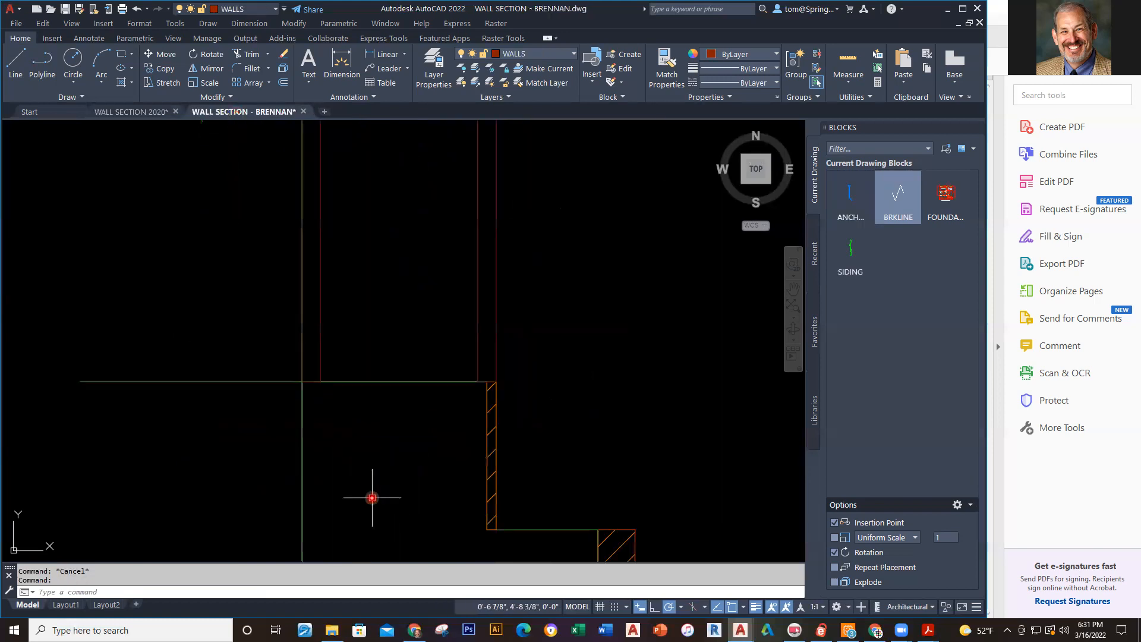
scroll(372, 494, up, 2)
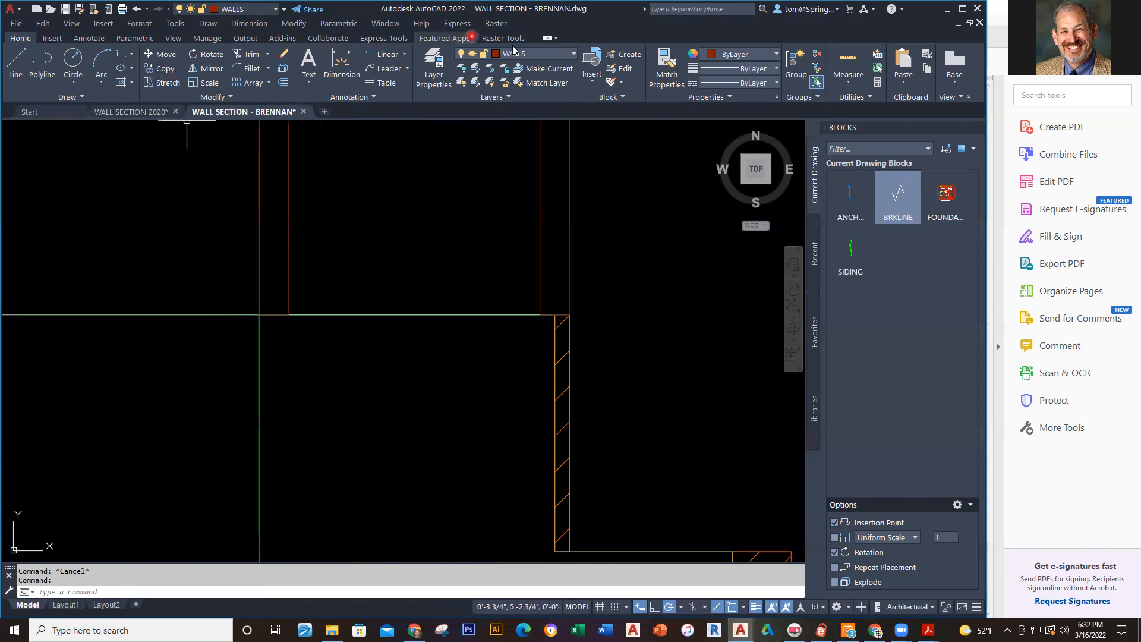
click(121, 55)
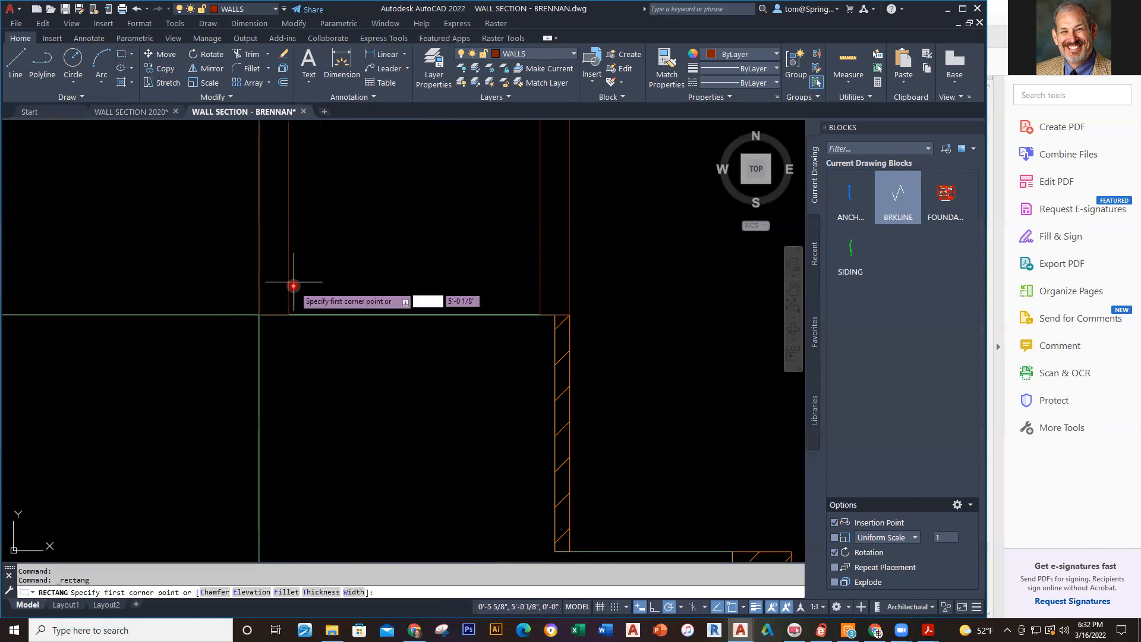
click(289, 315)
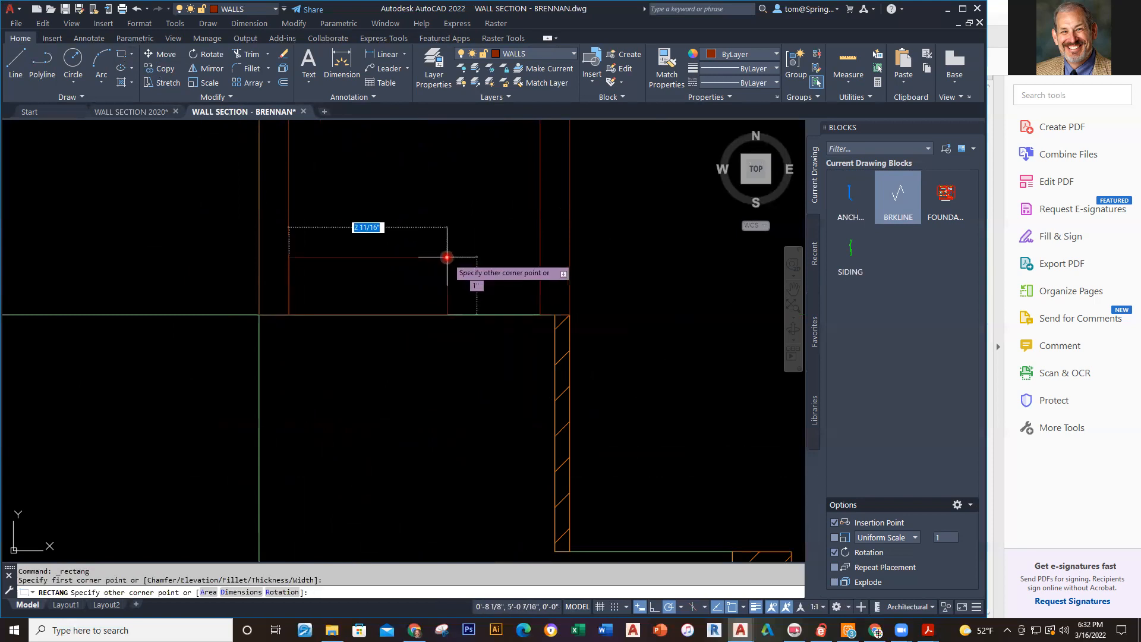
text(4,)
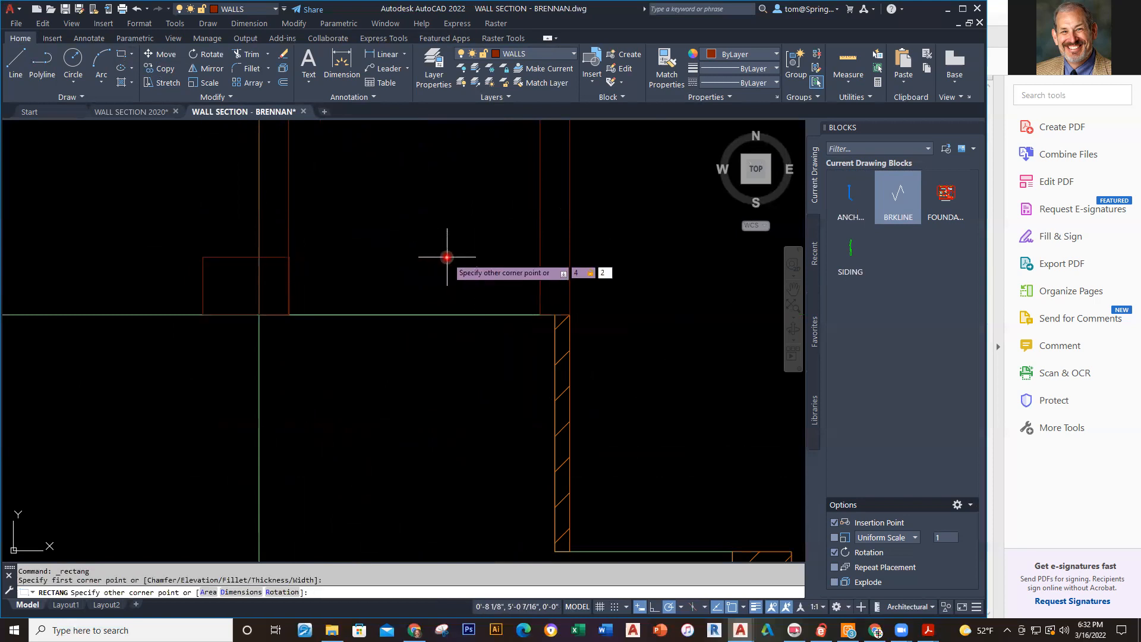
key(Return)
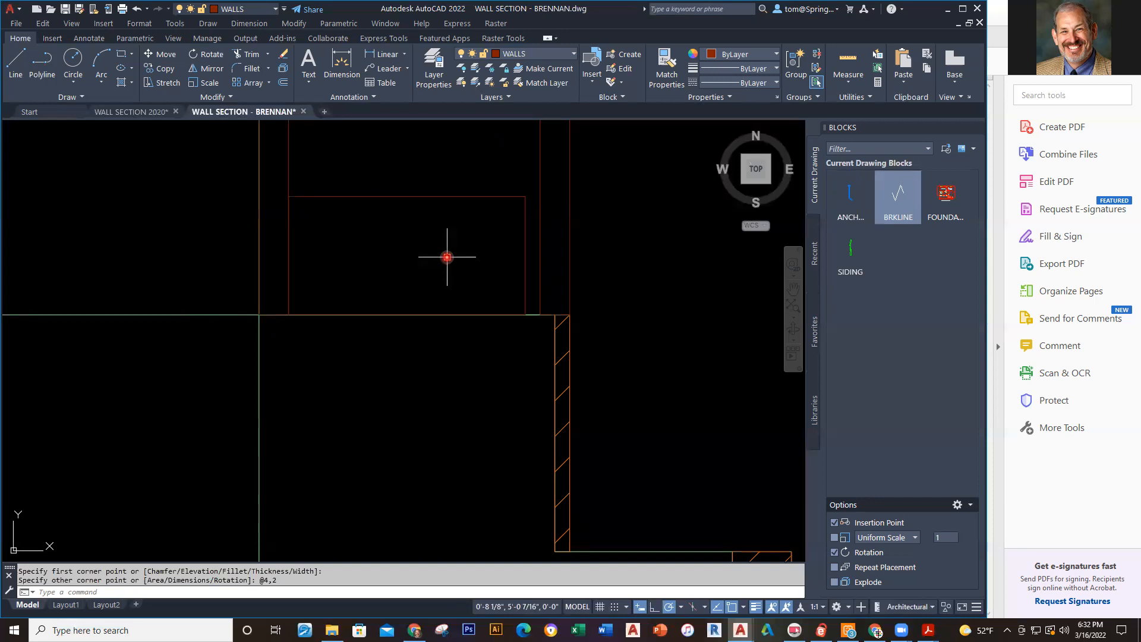
click(454, 196)
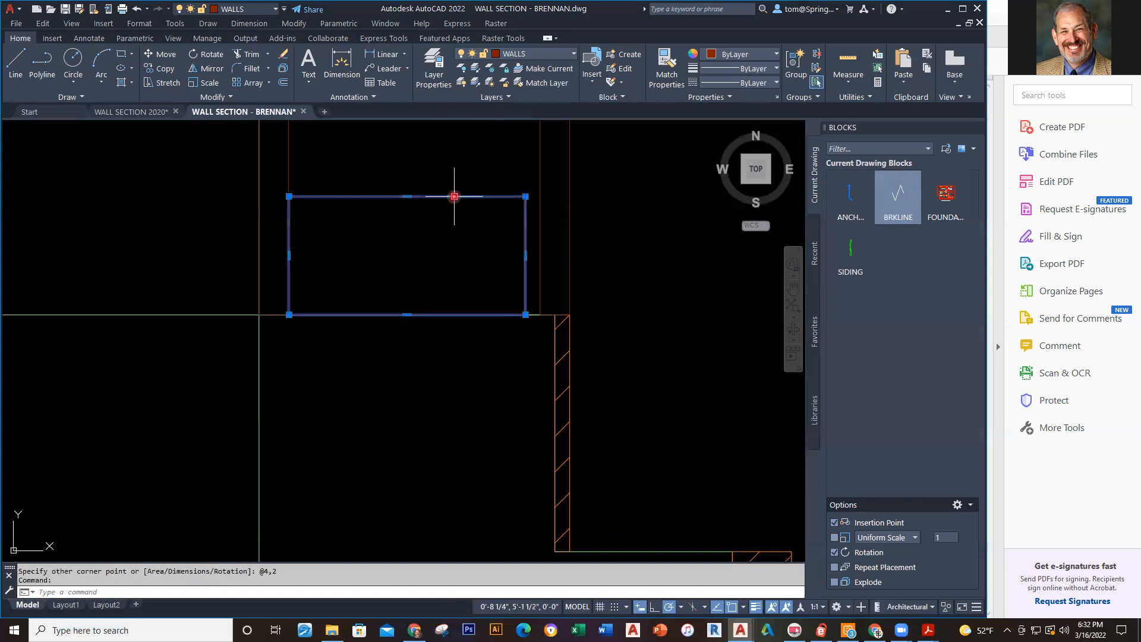
key(Delete)
On the DIMENSIONS layer, add a horizontal linear dimension across the tops of the sheathing and sheet rock rectangles.
scroll(455, 200, down, 3)
middle_drag(463, 244, 499, 498)
scroll(542, 183, down, 2)
middle_drag(541, 201, 505, 452)
scroll(492, 345, up, 3)
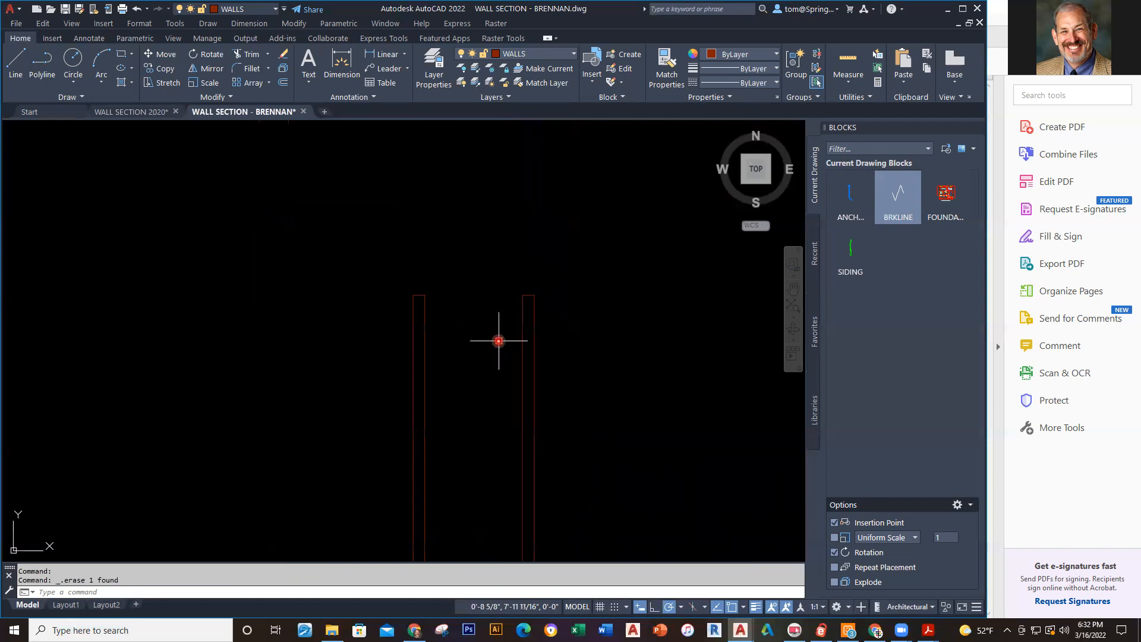
click(572, 54)
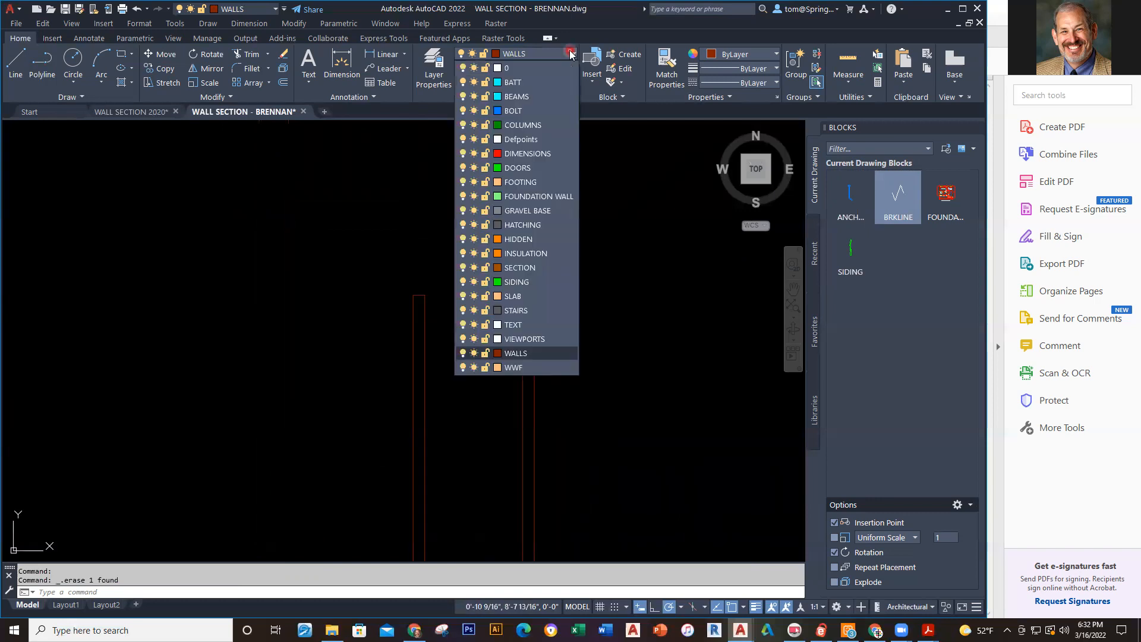
click(530, 154)
click(384, 57)
click(412, 297)
click(534, 296)
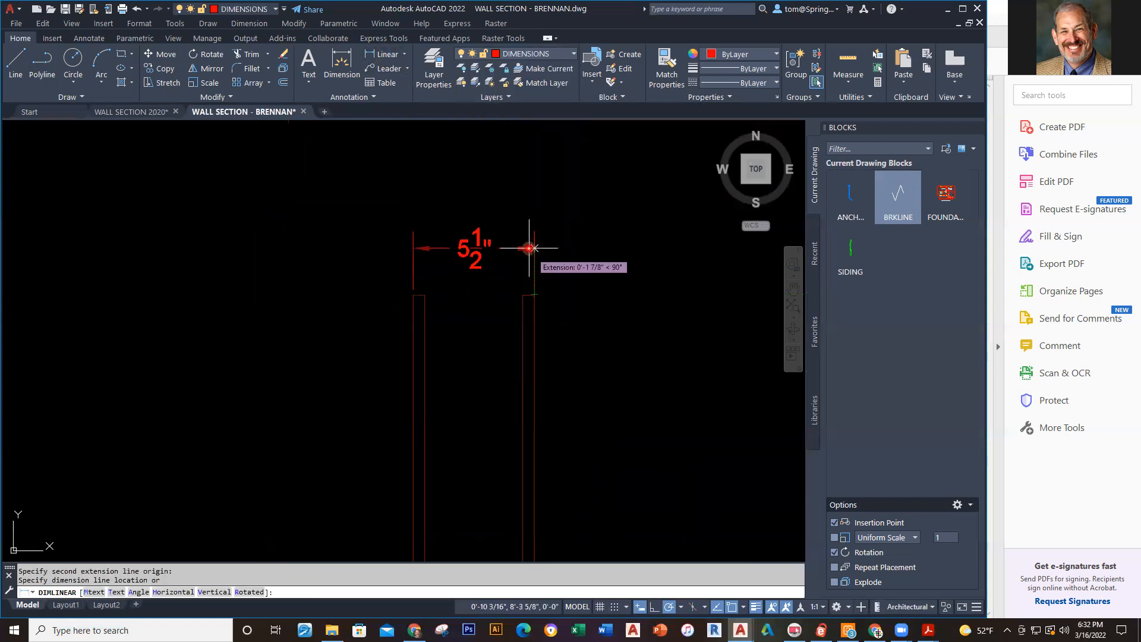
click(533, 231)
Move the sheet rock rectangle from its lower slab-side corner to the bituminous joint's top corner nearest the foundation wall.
scroll(591, 380, down, 3)
middle_drag(559, 401, 512, 252)
scroll(535, 408, up, 6)
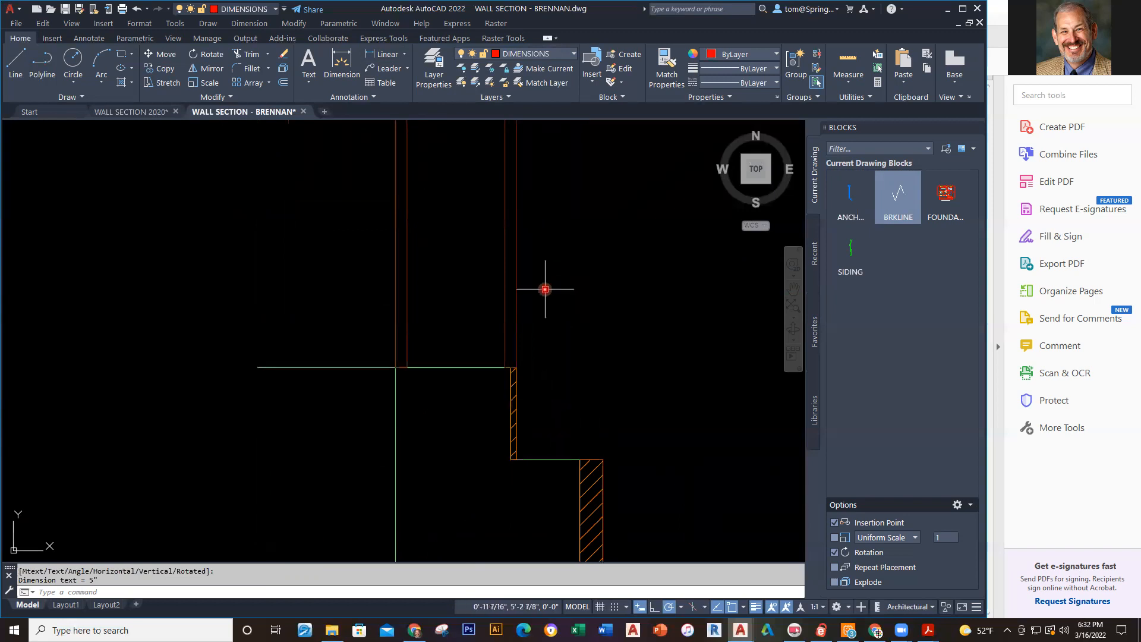
key(Return)
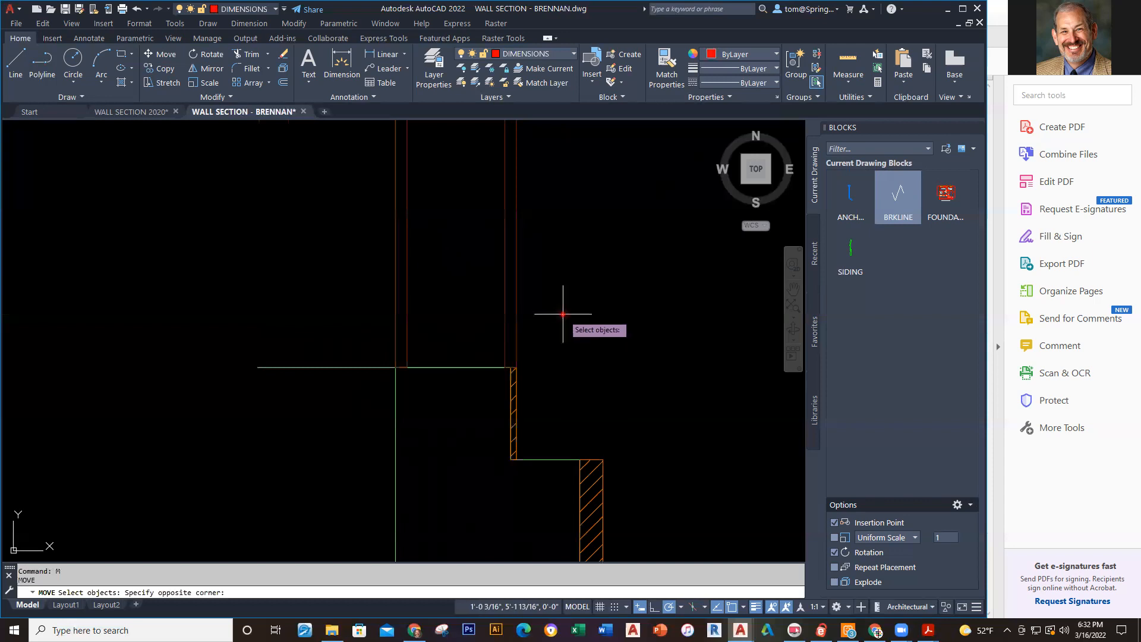
click(500, 340)
key(Return)
scroll(538, 372, up, 6)
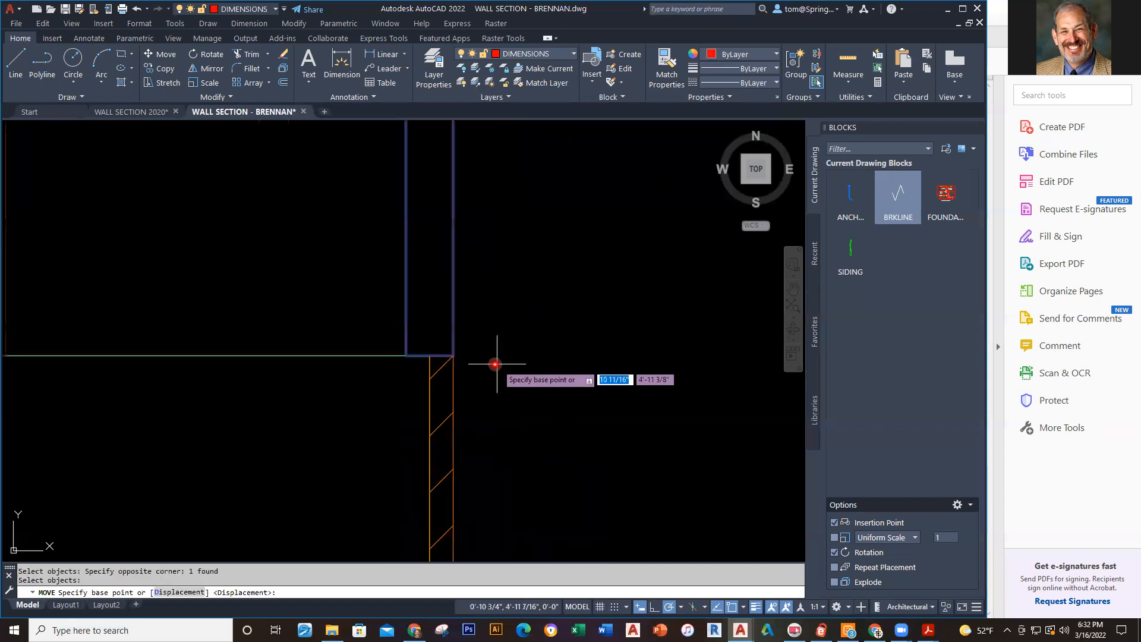
click(453, 355)
click(429, 355)
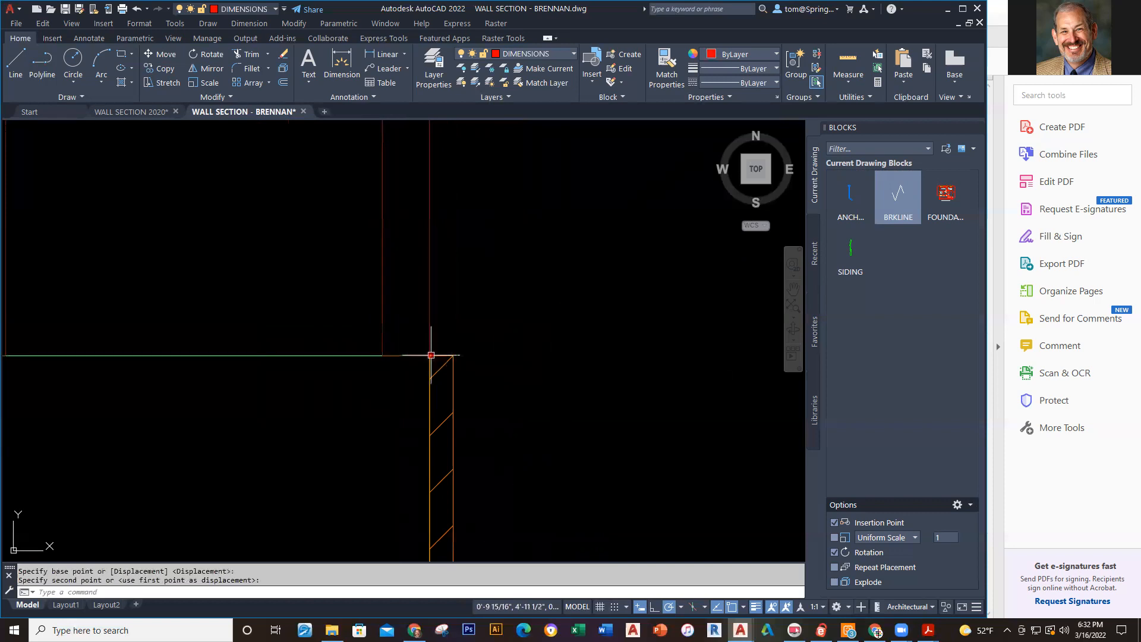
Inspect the moved sheet rock along the framed wall's height and its fit on the bituminous joint.
scroll(529, 347, down, 5)
middle_drag(527, 326, 469, 530)
scroll(454, 338, down, 5)
middle_drag(486, 315, 516, 295)
scroll(446, 326, up, 5)
scroll(517, 454, down, 2)
scroll(514, 456, down, 2)
scroll(494, 361, up, 4)
middle_drag(687, 402, 461, 384)
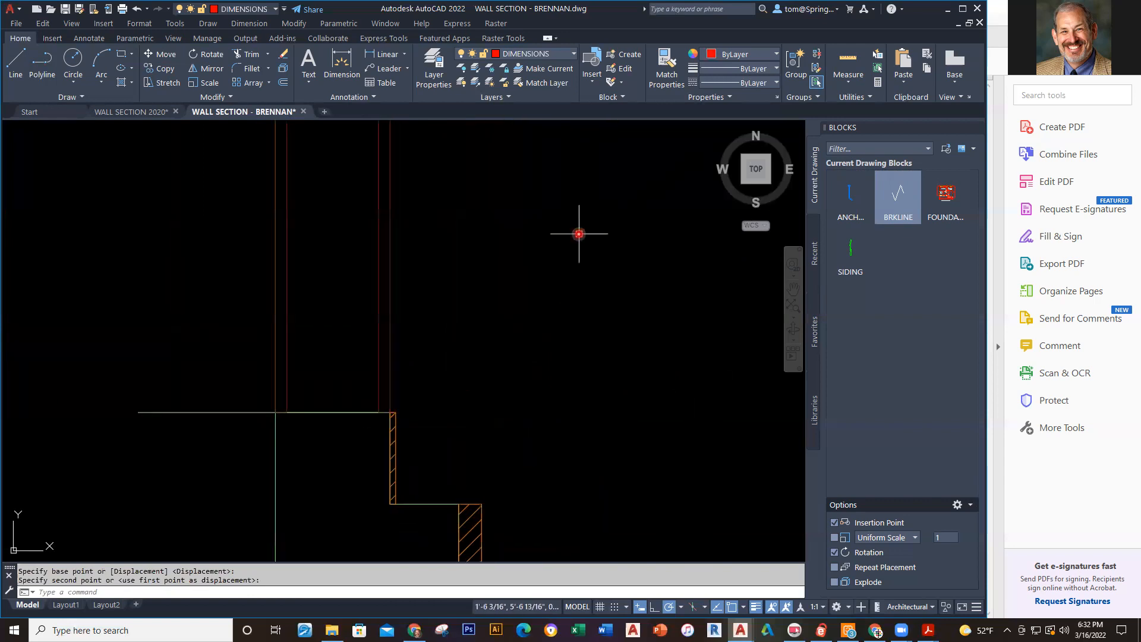
On the WALLS layer, draw a 4" wide by 2" high sill plate rectangle from the sheathing's inner lower corner.
click(569, 54)
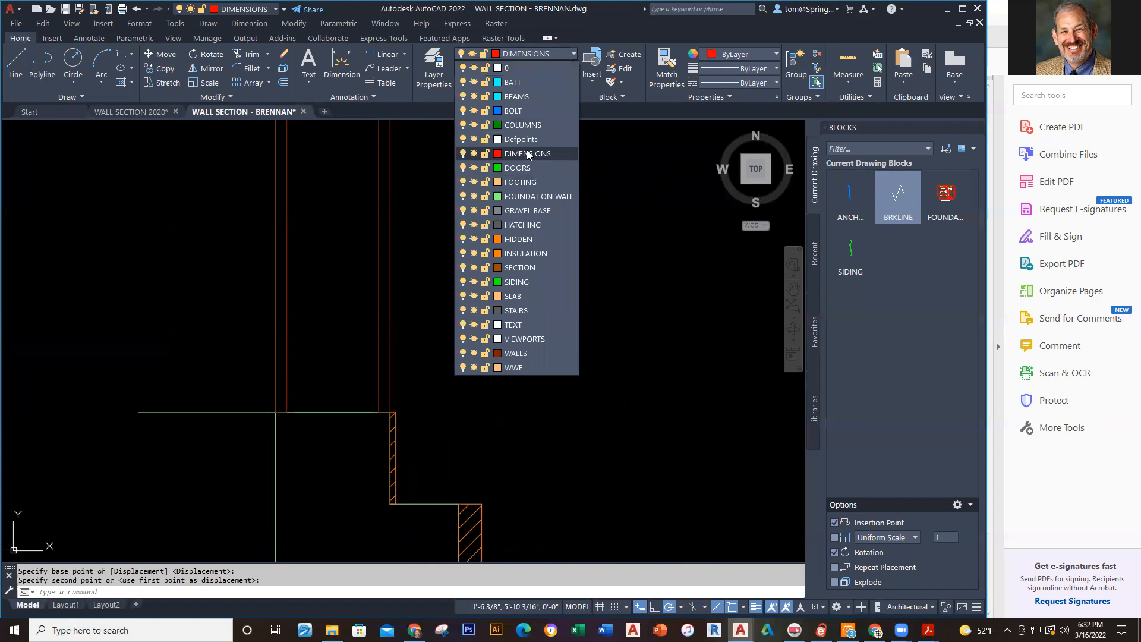
click(515, 353)
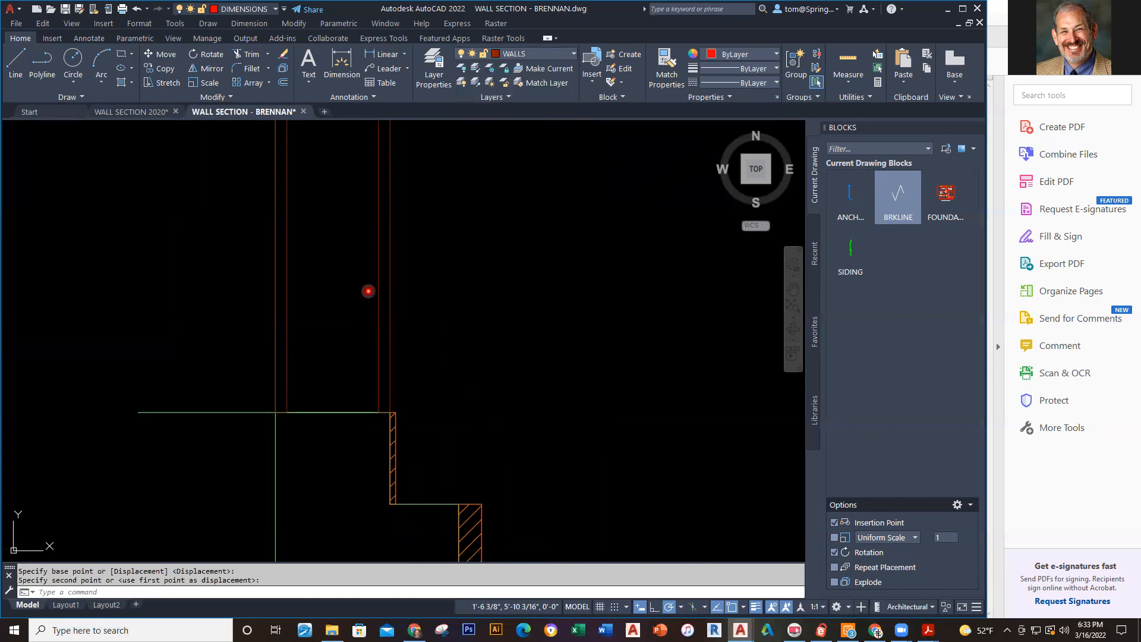
click(165, 57)
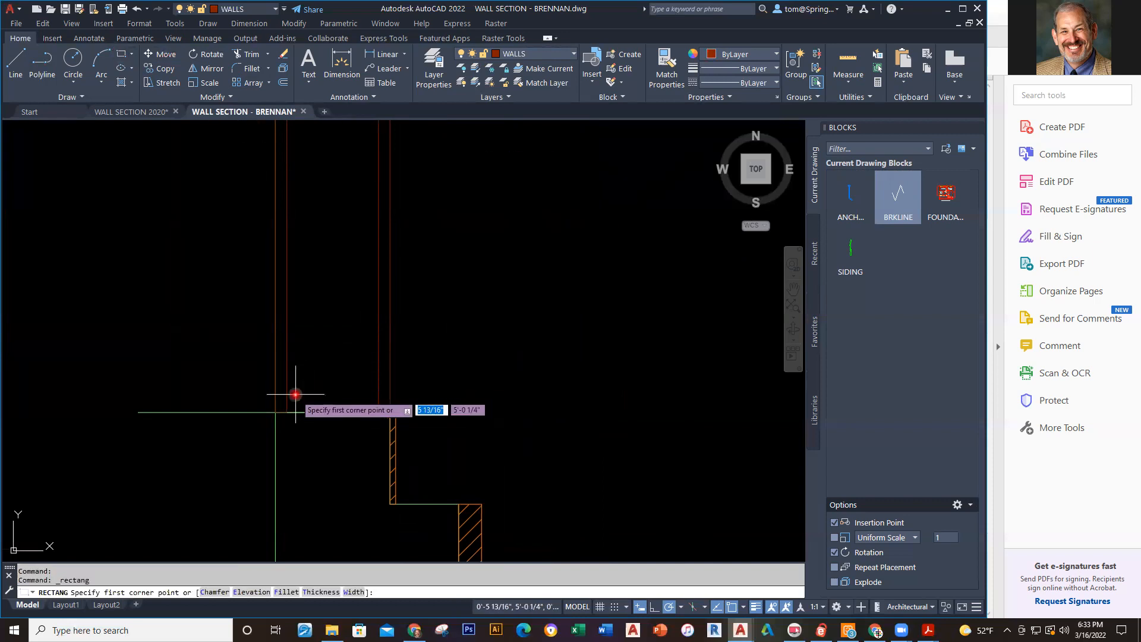
click(287, 411)
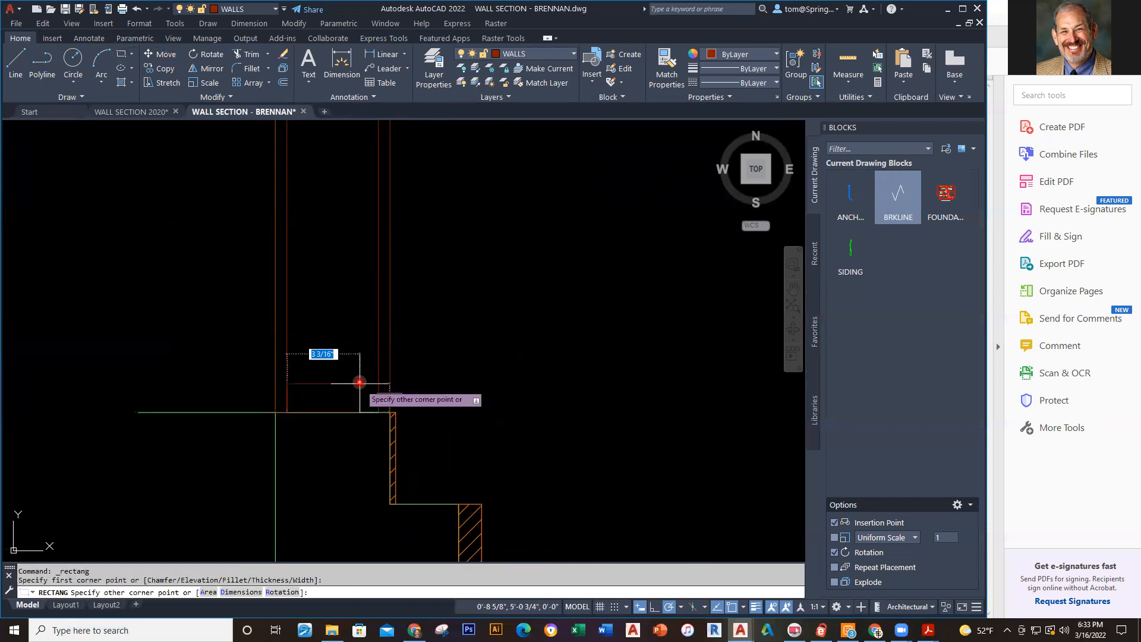
key(Tab)
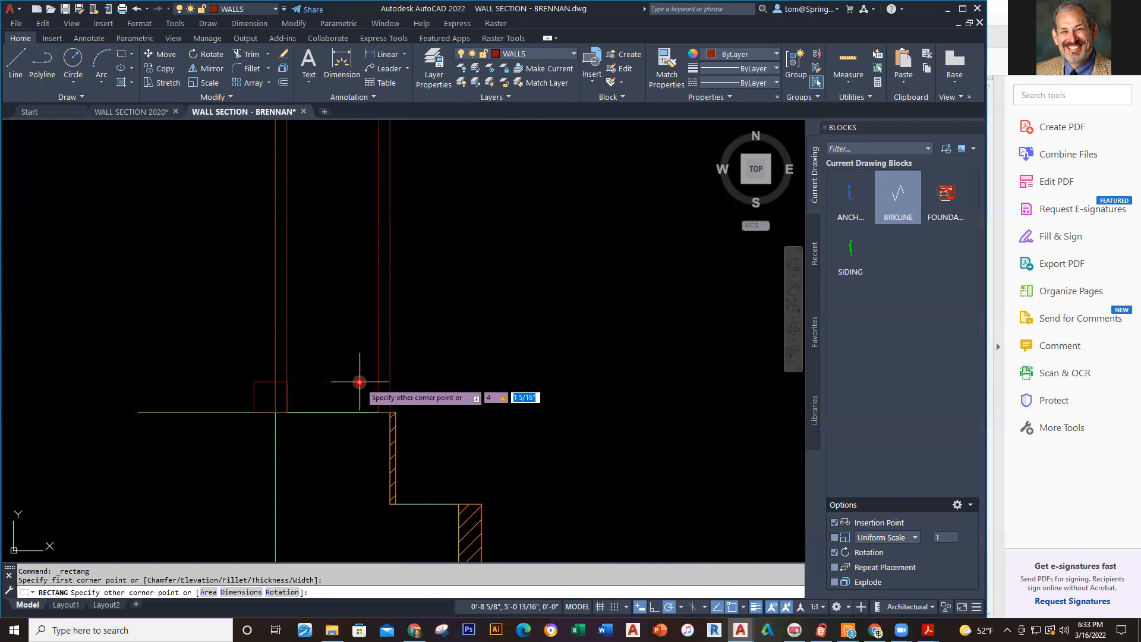
text(2)
key(Return)
key(Escape)
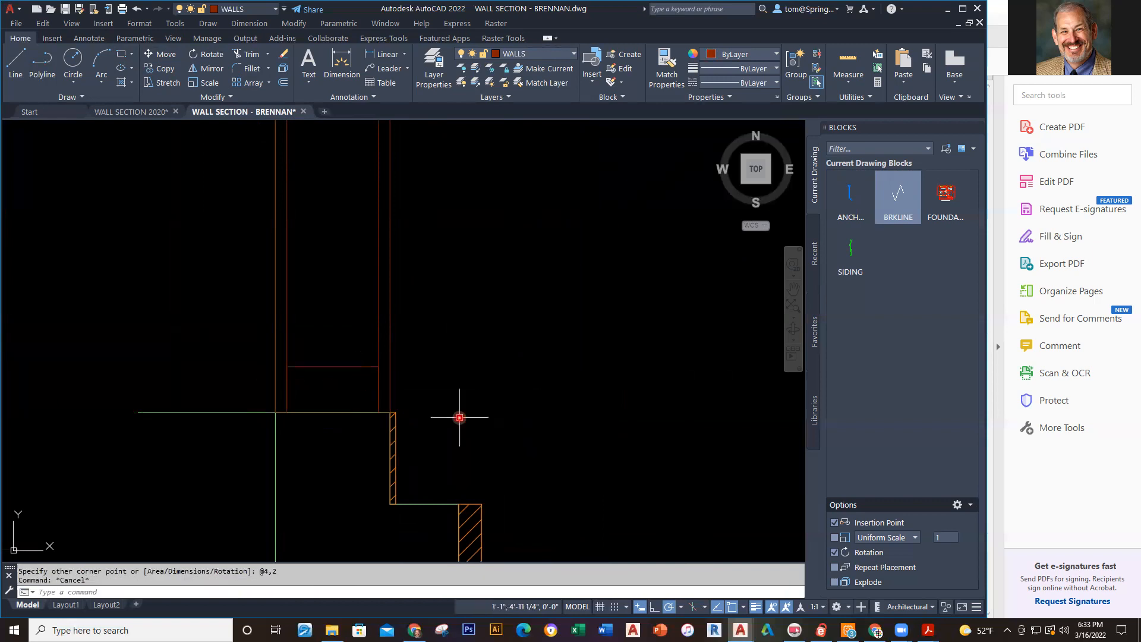
Draw two crossing diagonal lines between the opposite corners of the sill plate rectangle.
scroll(381, 393, up, 8)
scroll(375, 390, down, 7)
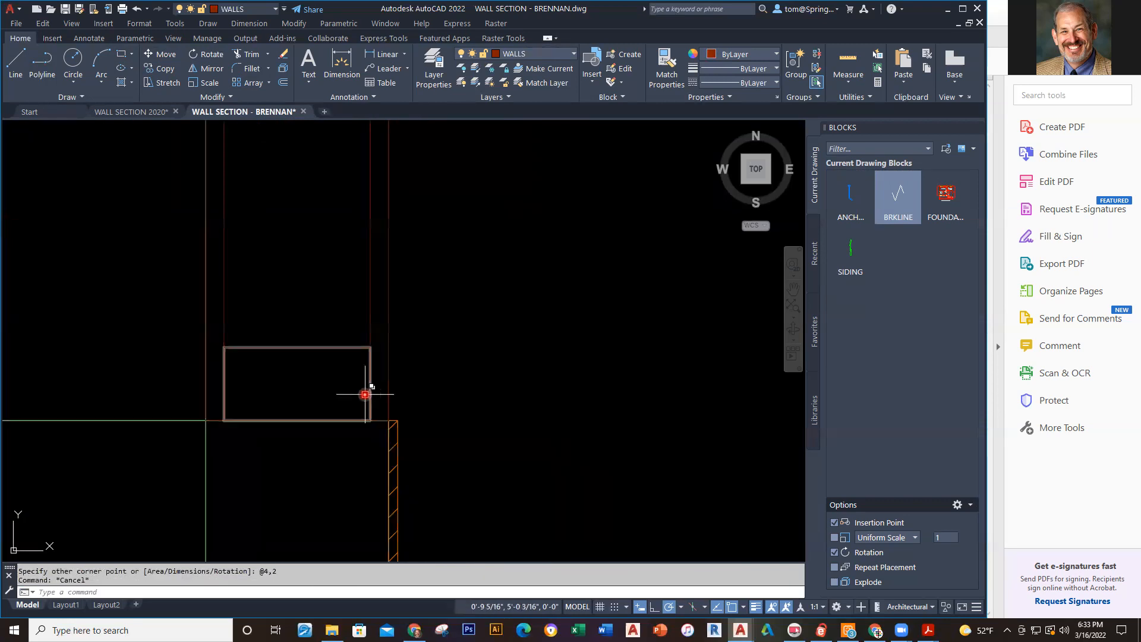
click(15, 64)
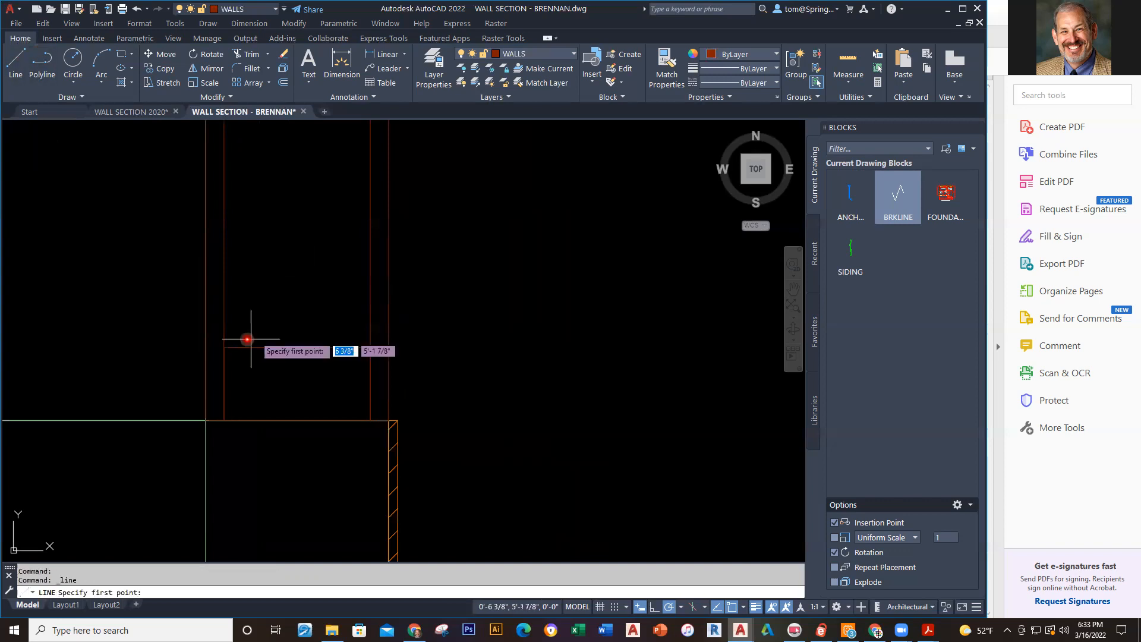
click(224, 348)
click(369, 420)
key(Escape)
right_click(475, 340)
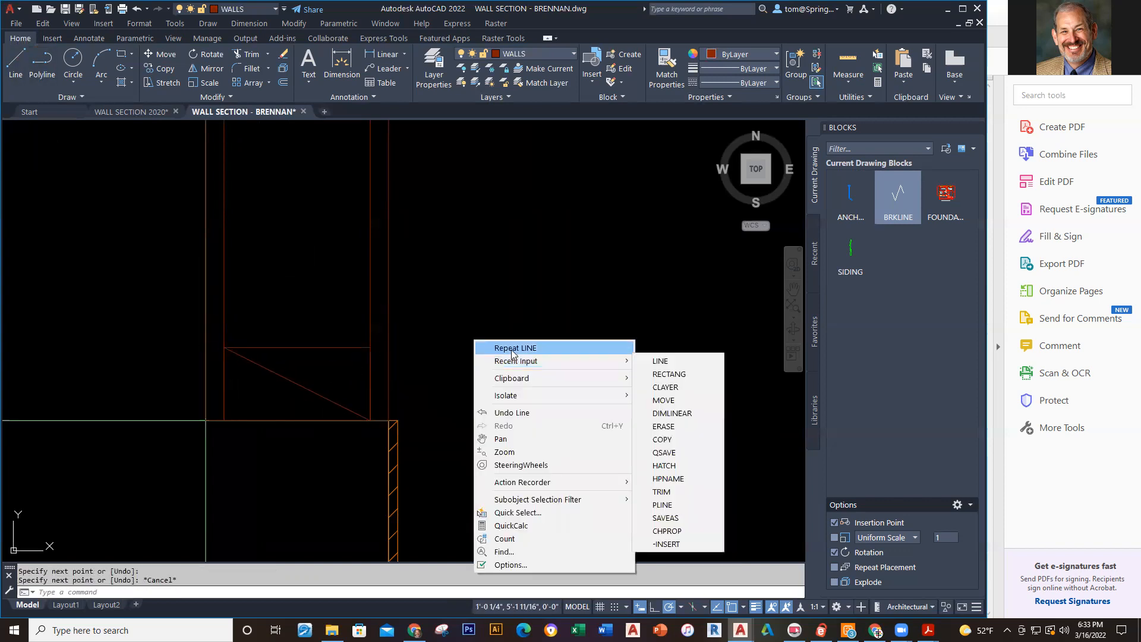
click(512, 348)
click(369, 357)
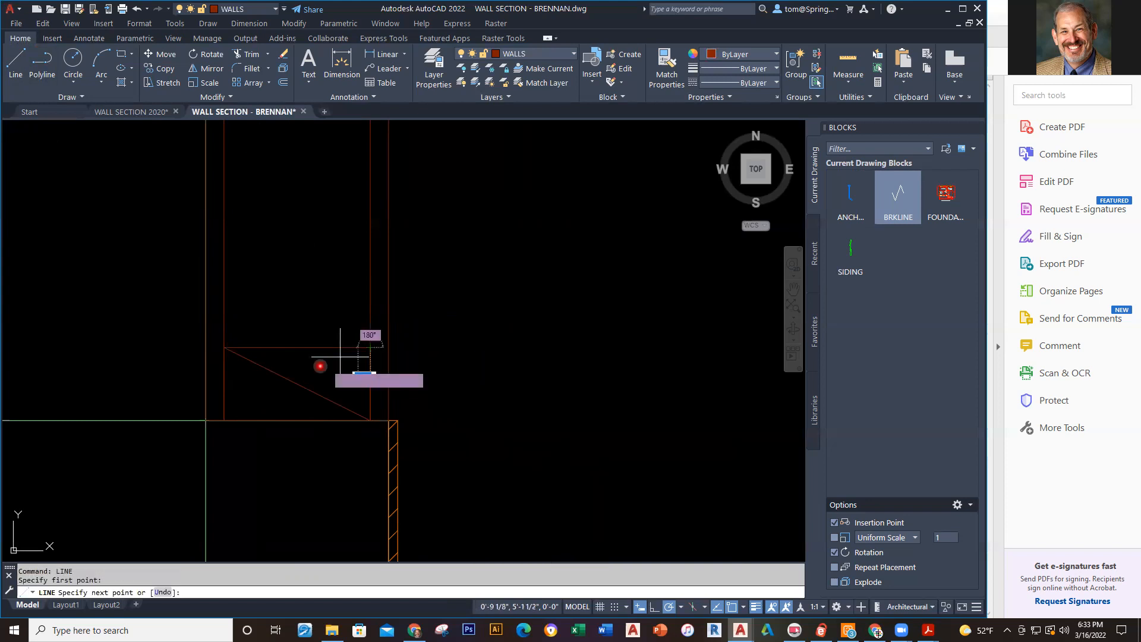
click(223, 420)
key(Escape)
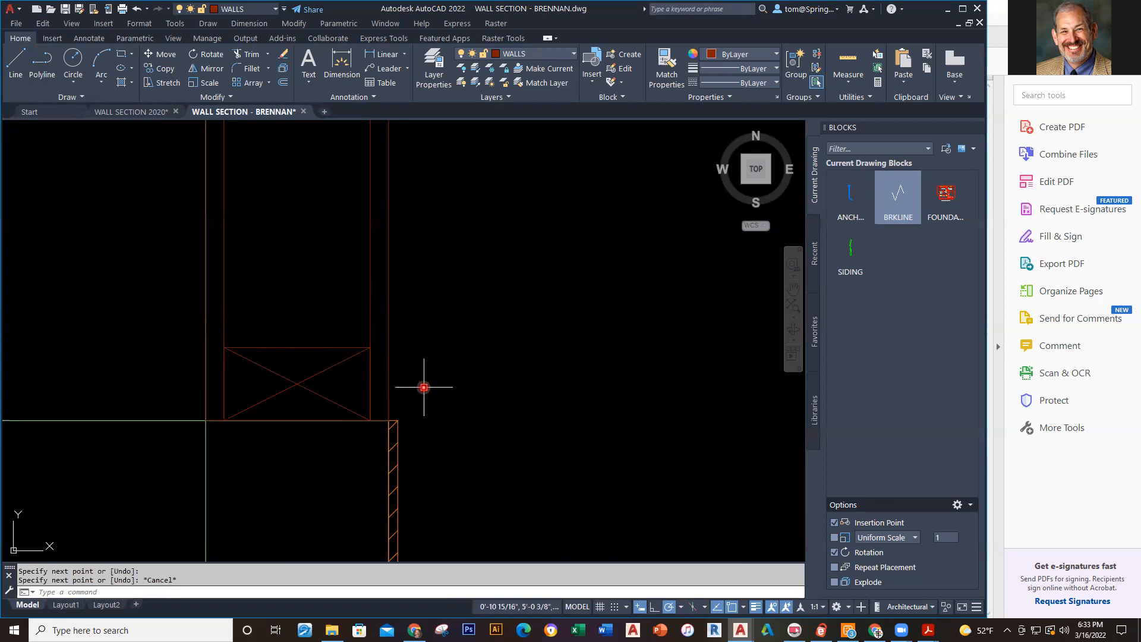
Insert the ANCHOR BOLT block unrotated at the midpoint of the sill plate's top edge, checking its placement against WALL SECTION 2020.
middle_drag(426, 387, 473, 363)
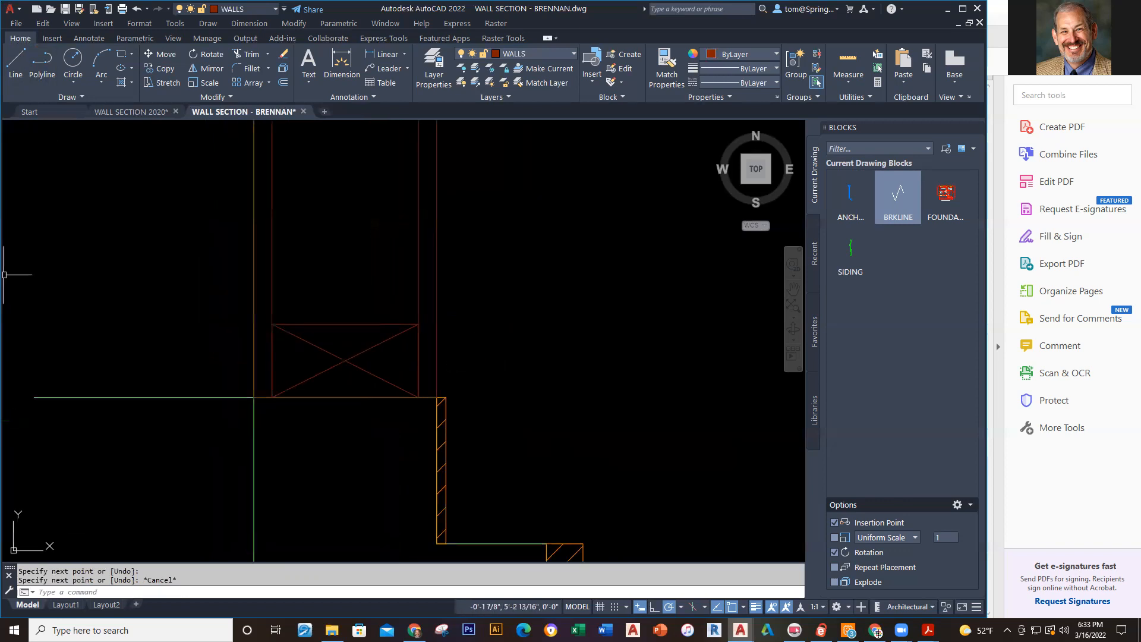
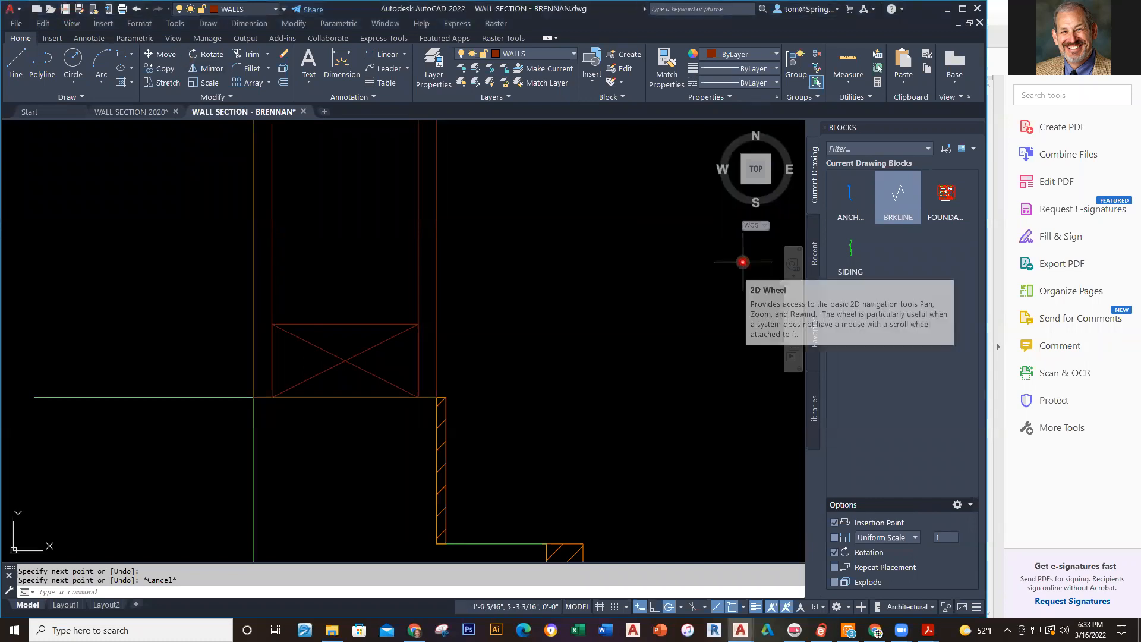
click(852, 193)
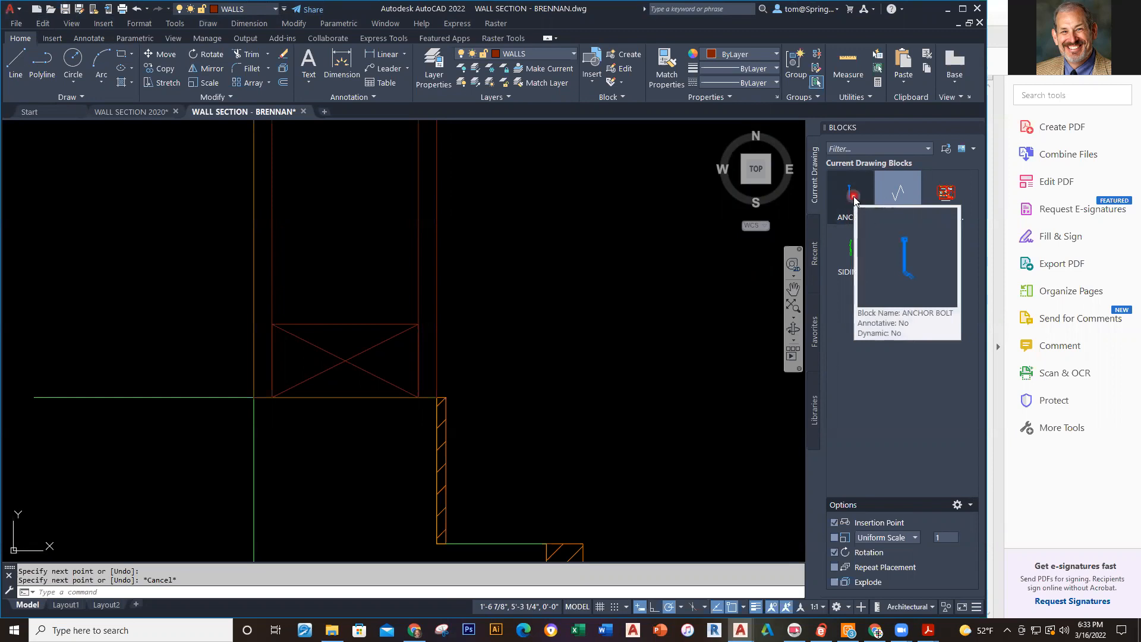
click(131, 112)
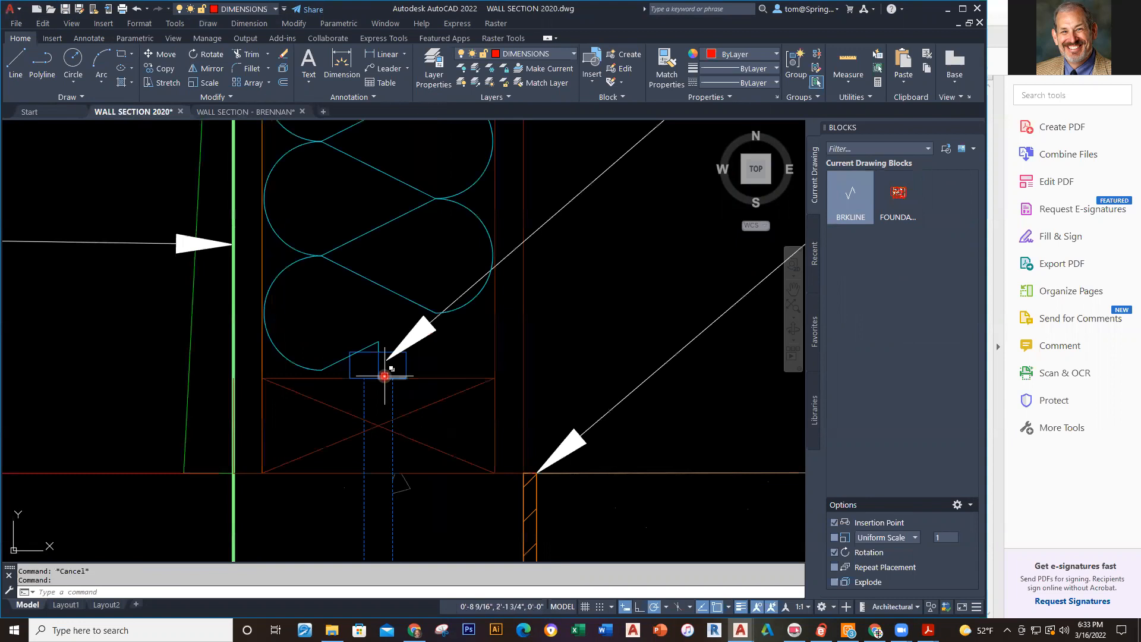
click(245, 112)
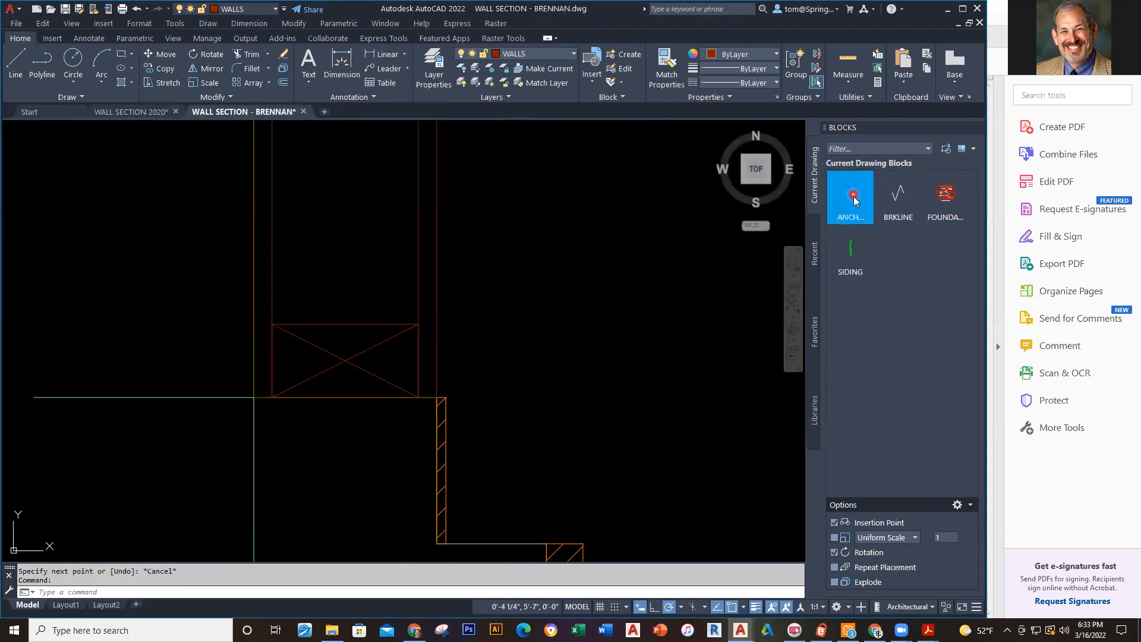
click(854, 201)
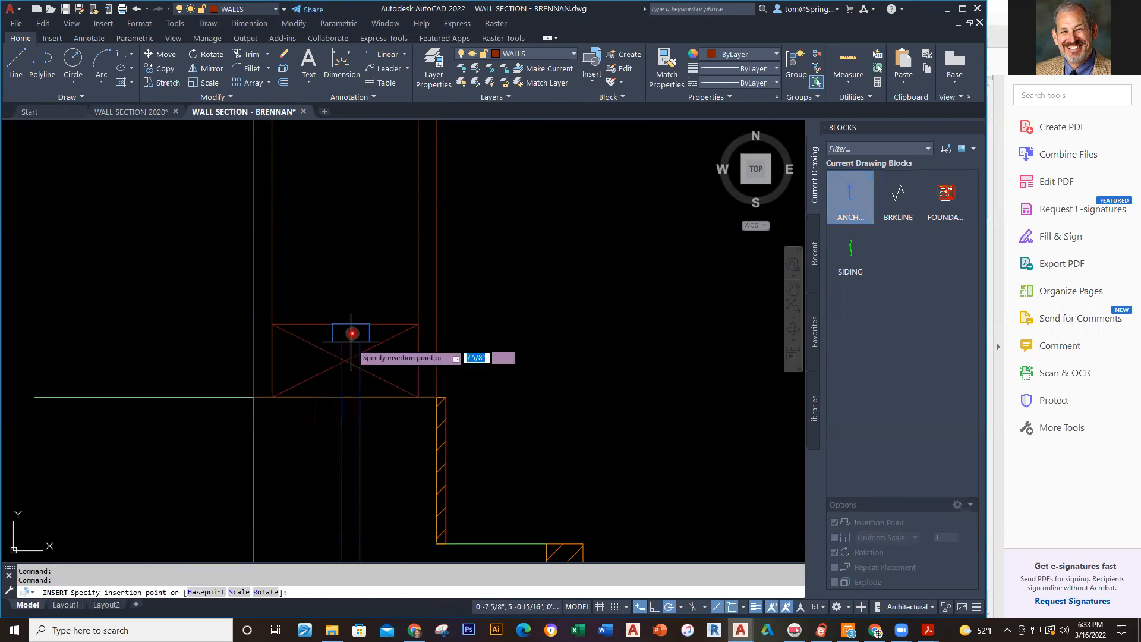
scroll(347, 318, up, 4)
click(341, 329)
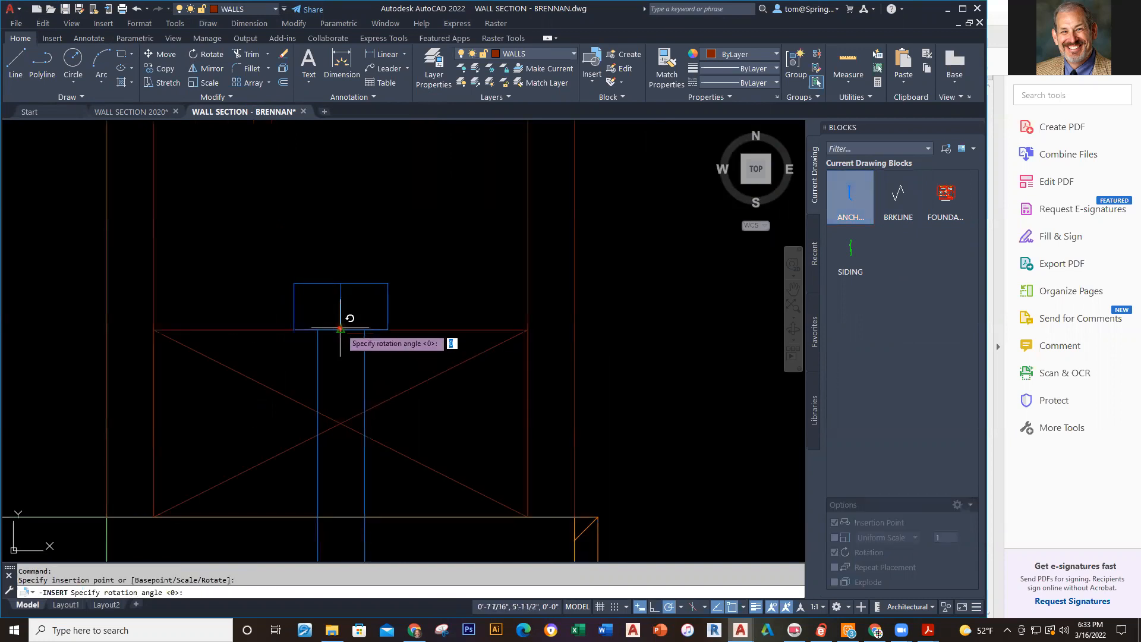
click(396, 330)
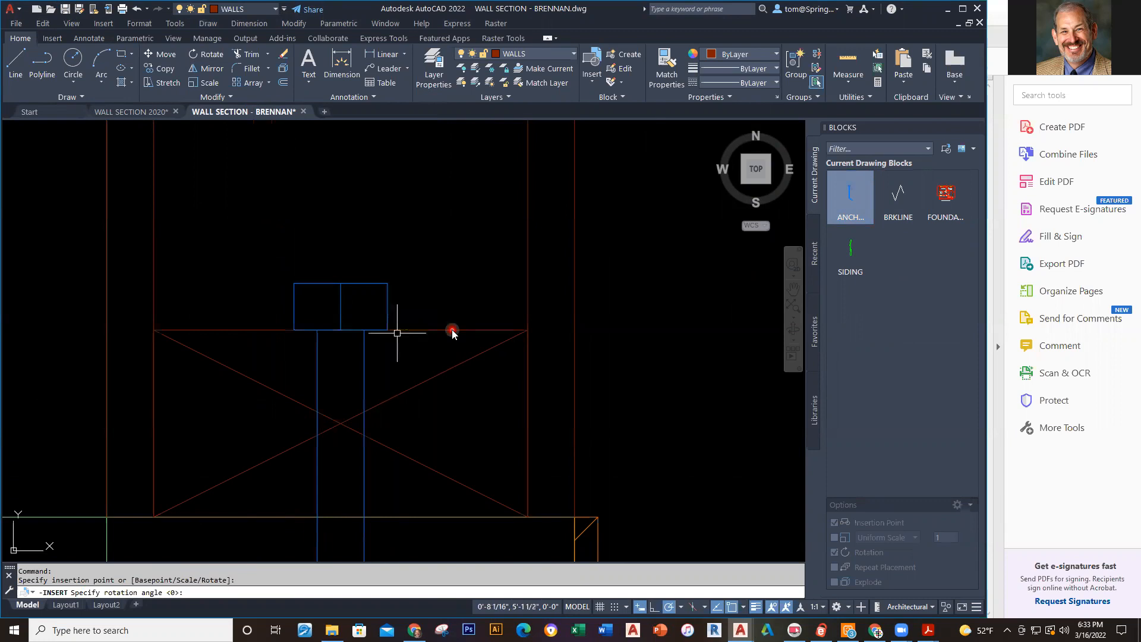
scroll(605, 334, down, 6)
middle_drag(609, 332, 540, 334)
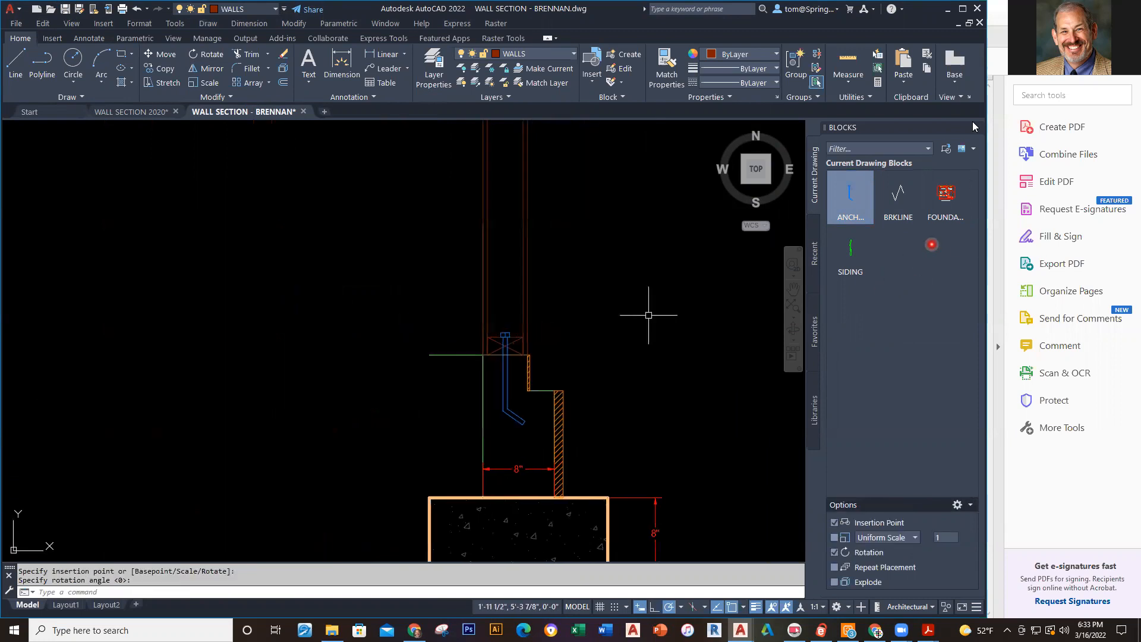
Maximize the application window, then close the Blocks palette and reopen it with the INSERT command.
click(964, 9)
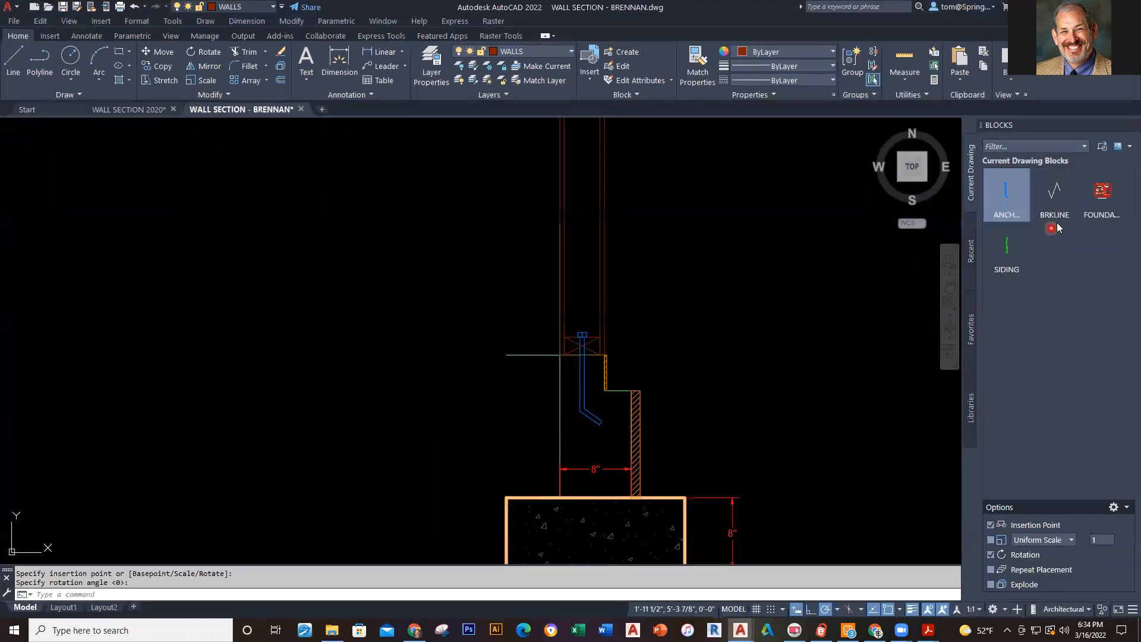
click(1124, 126)
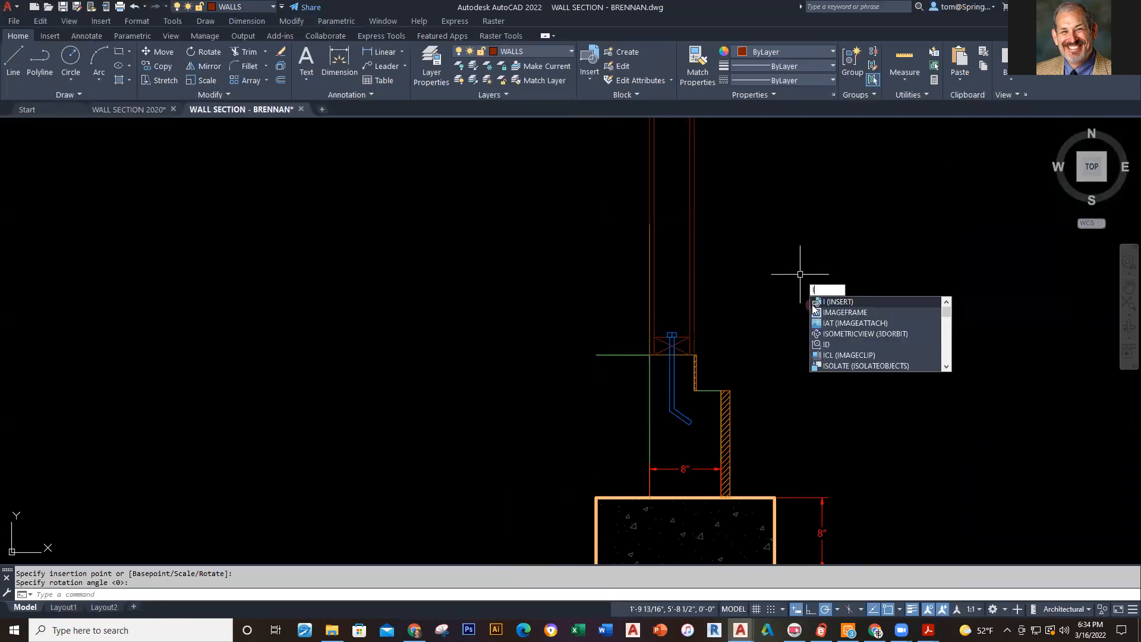
key(Return)
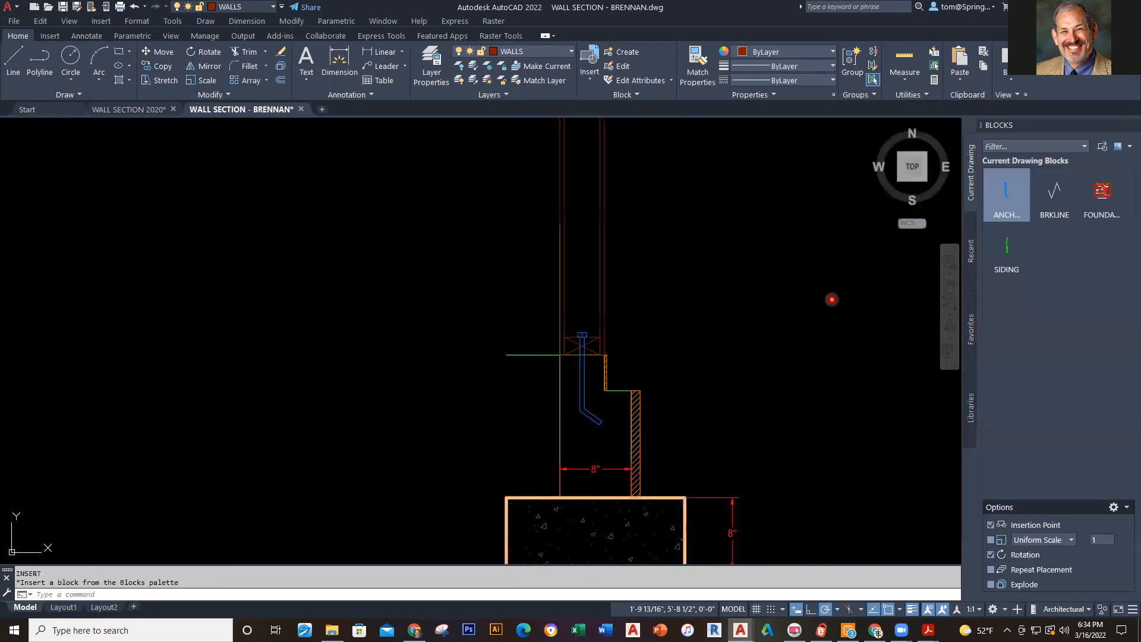
scroll(581, 344, up, 8)
scroll(701, 356, down, 8)
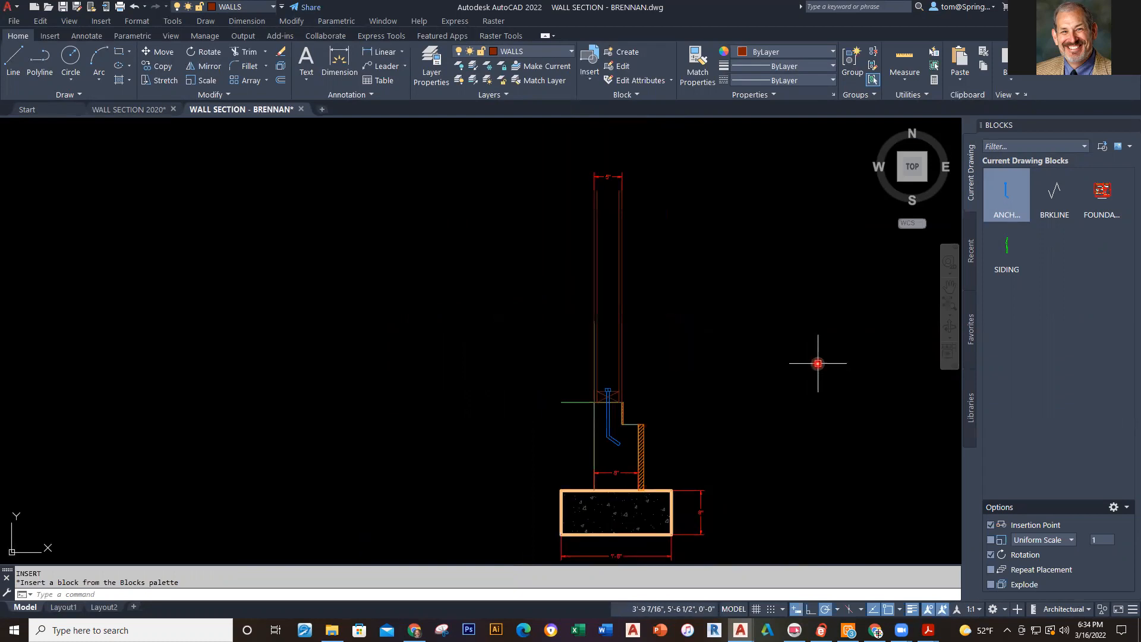
click(612, 417)
click(610, 414)
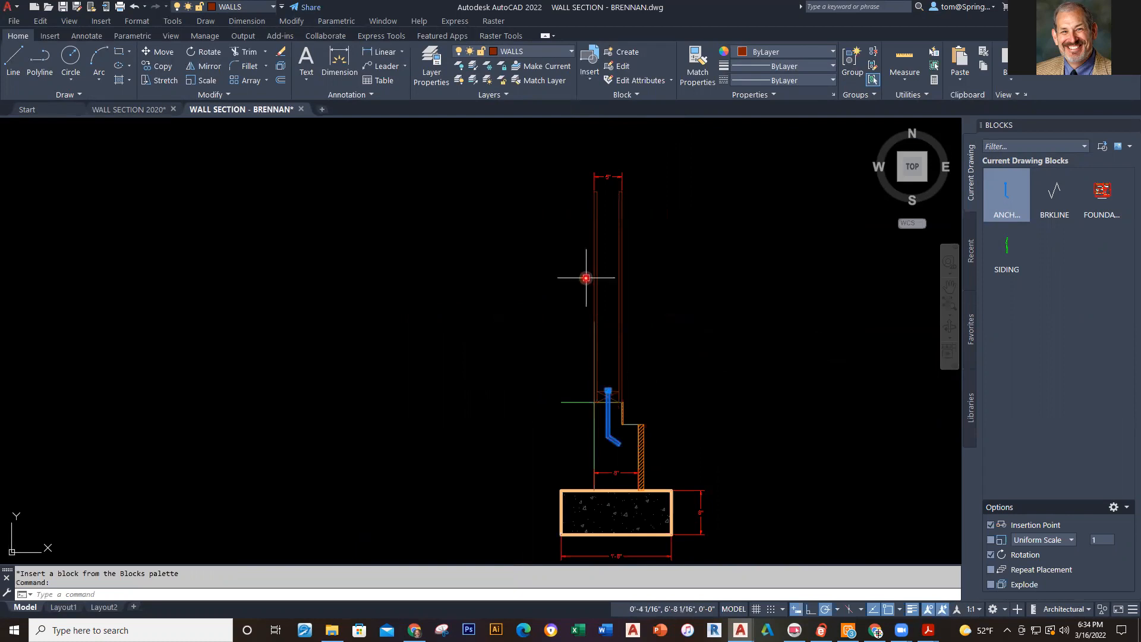
click(566, 54)
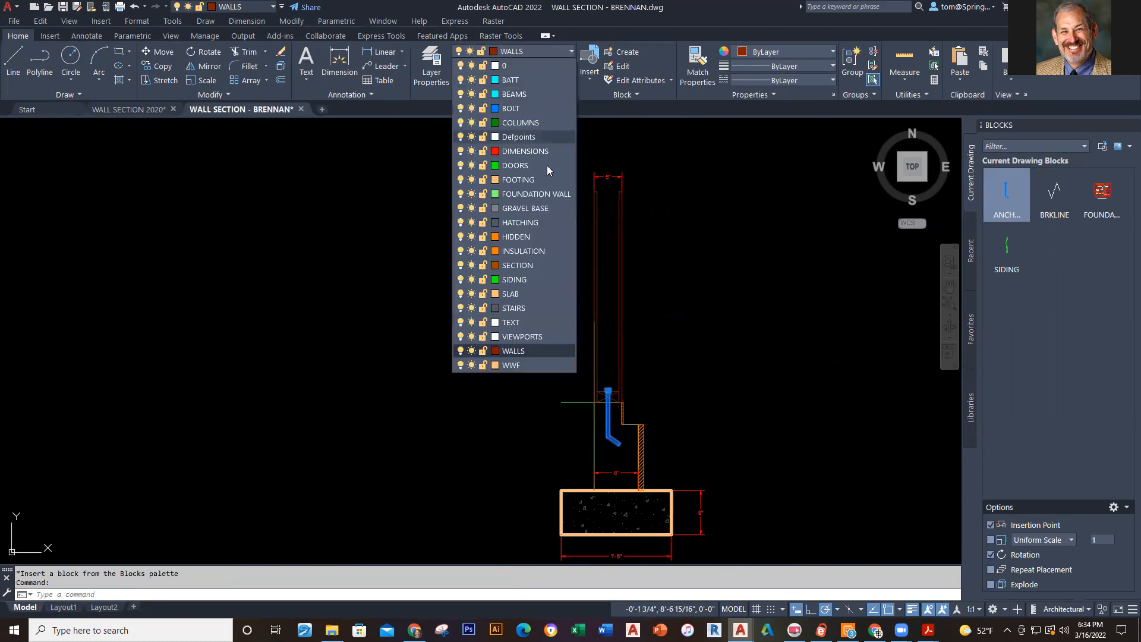
key(Escape)
key(Escape)
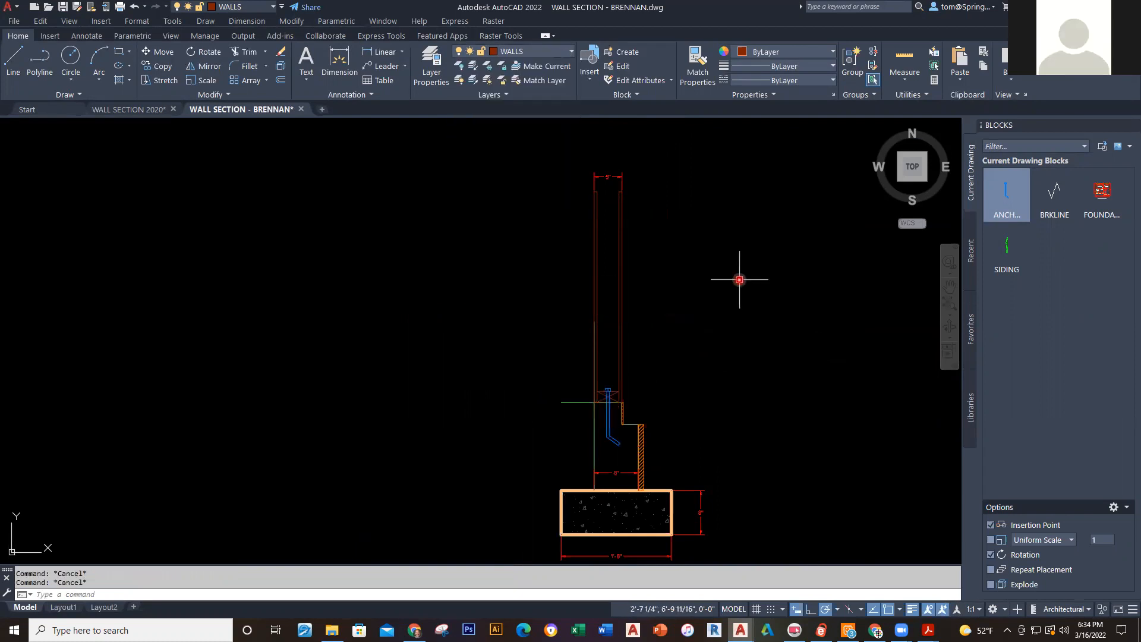
Make SIDING the current layer and place the SIDING block at the sheathing's outer lower corner on top of the foundation wall.
click(1015, 256)
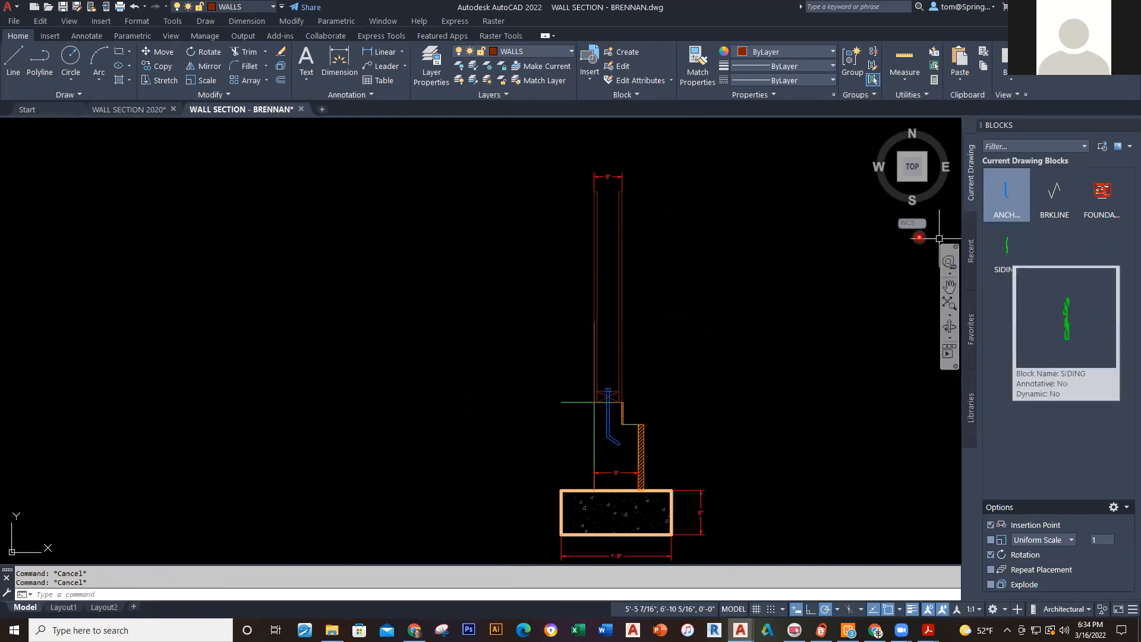
click(568, 54)
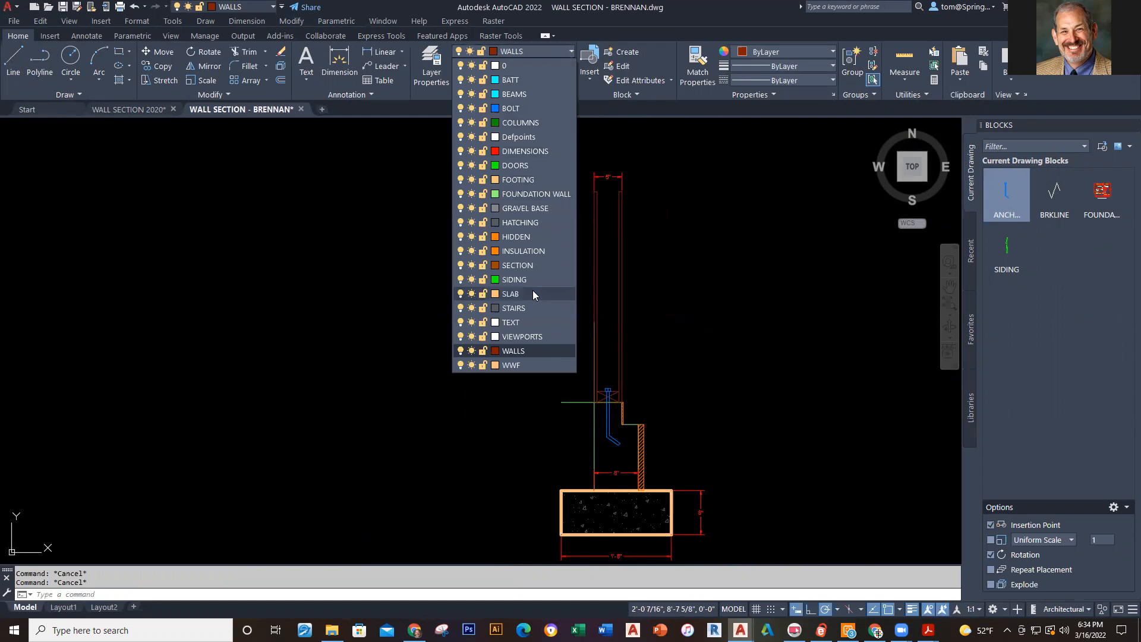
click(528, 280)
click(1006, 261)
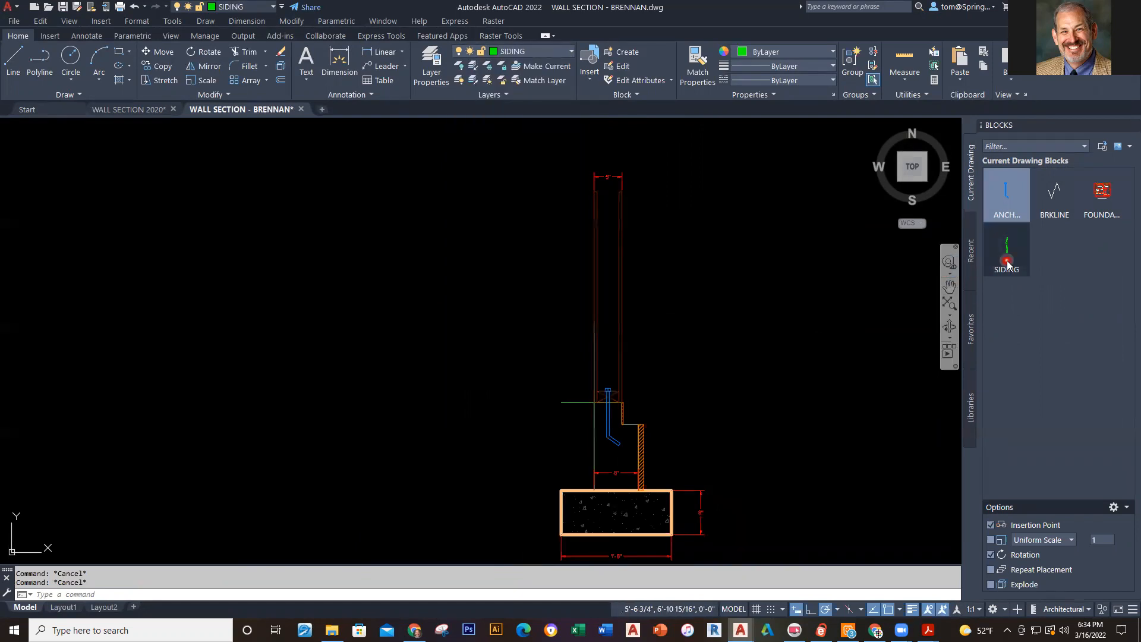
scroll(603, 390, up, 10)
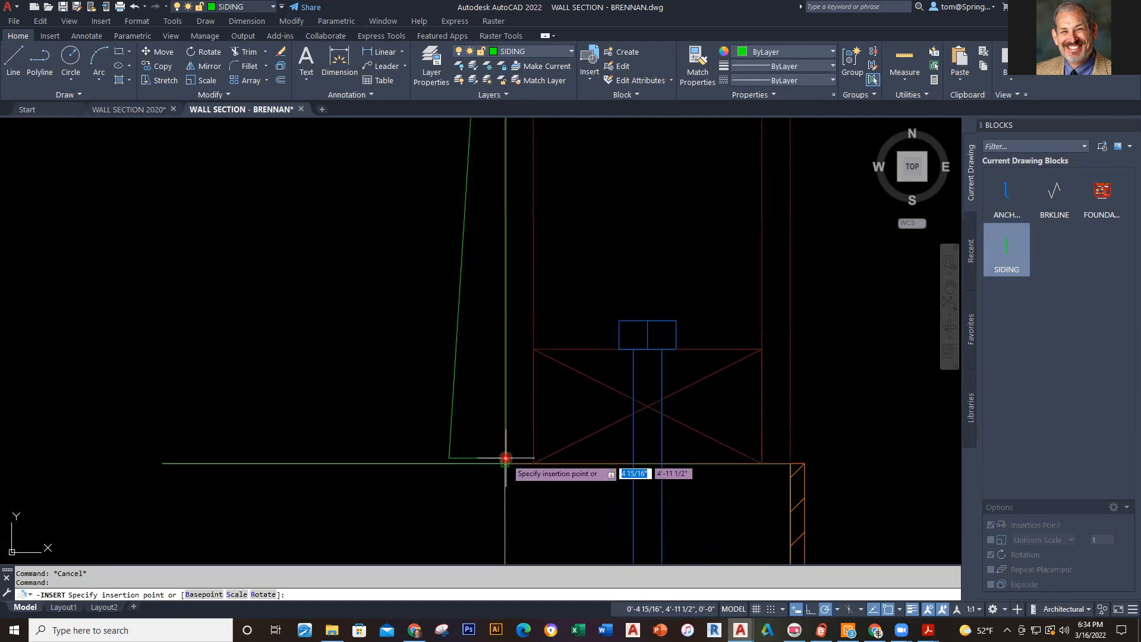
click(505, 462)
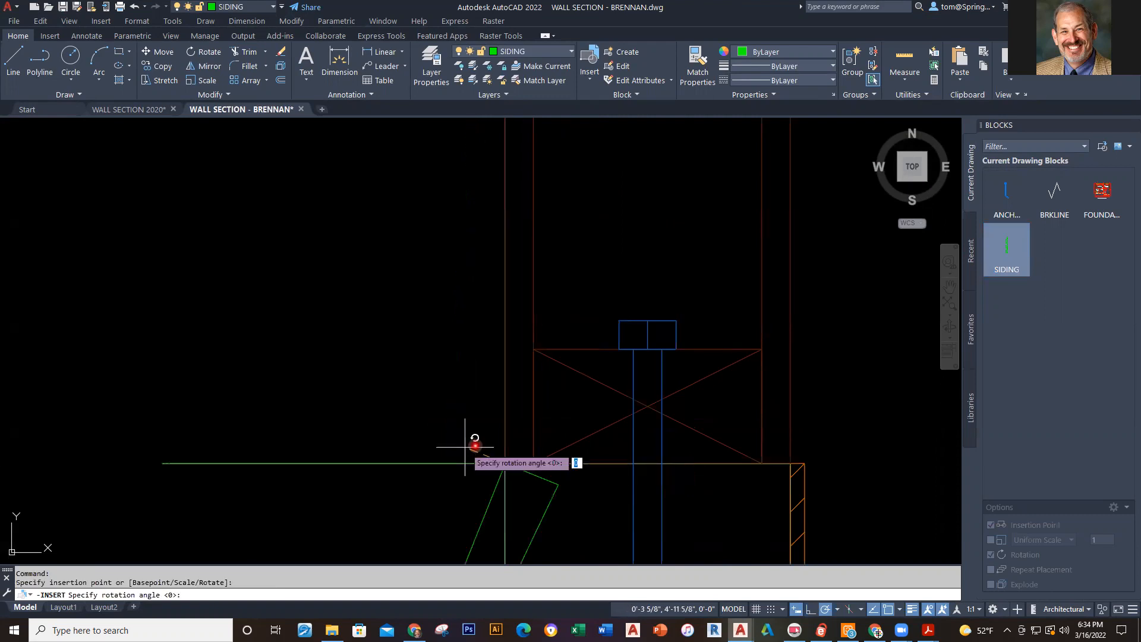
Finish inserting the lowest SIDING block at the foot of the wall with a rotation angle of 0.
click(587, 460)
scroll(785, 387, down, 4)
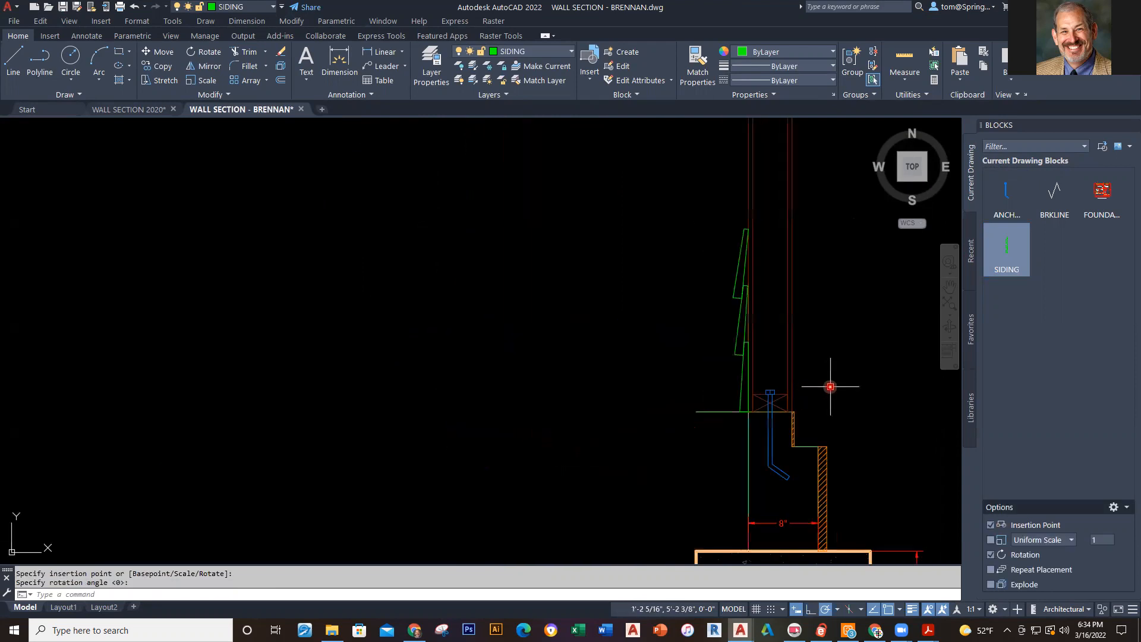
middle_drag(709, 392, 705, 398)
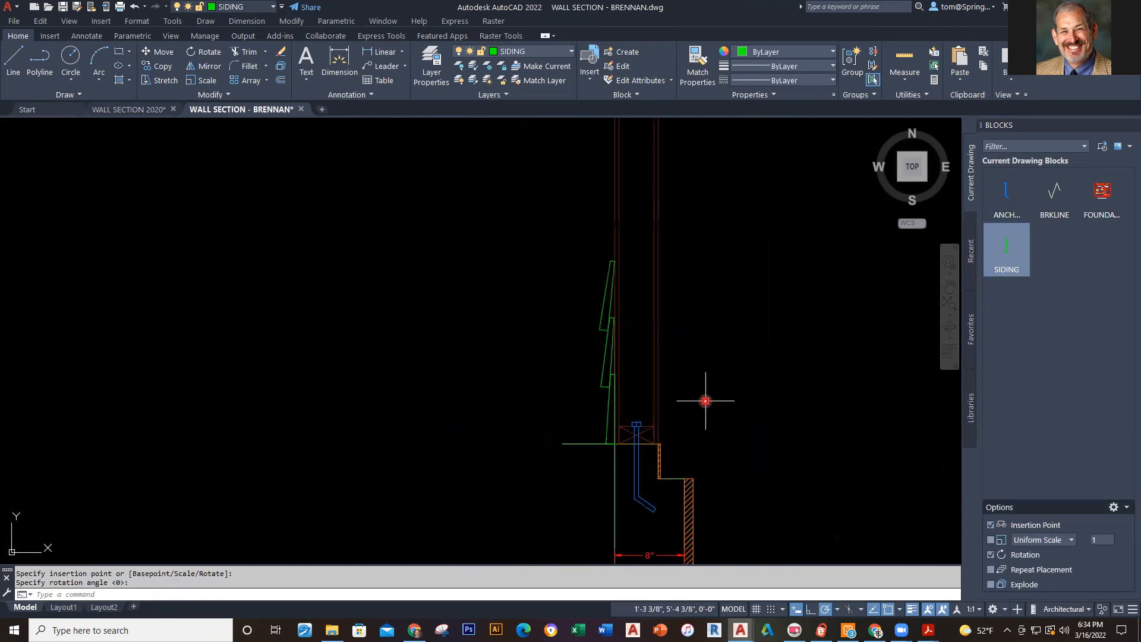
Examine the batt insulation and its layer in the WALL SECTION 2020 reference drawing, and return to the working wall section drawing.
click(134, 111)
scroll(743, 312, down, 5)
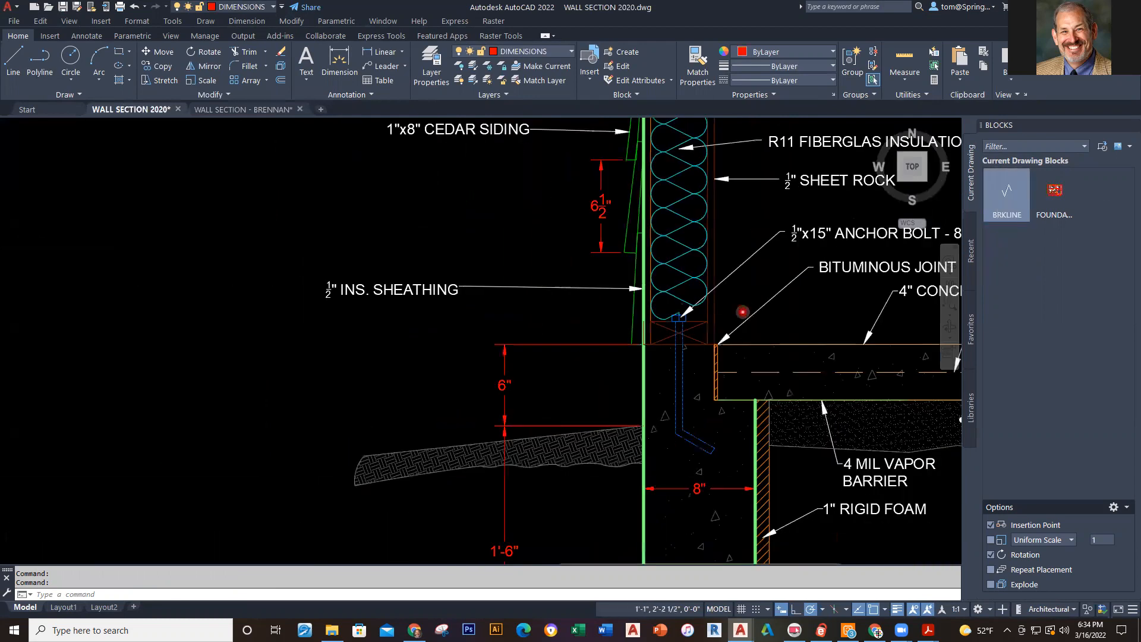
scroll(746, 319, up, 3)
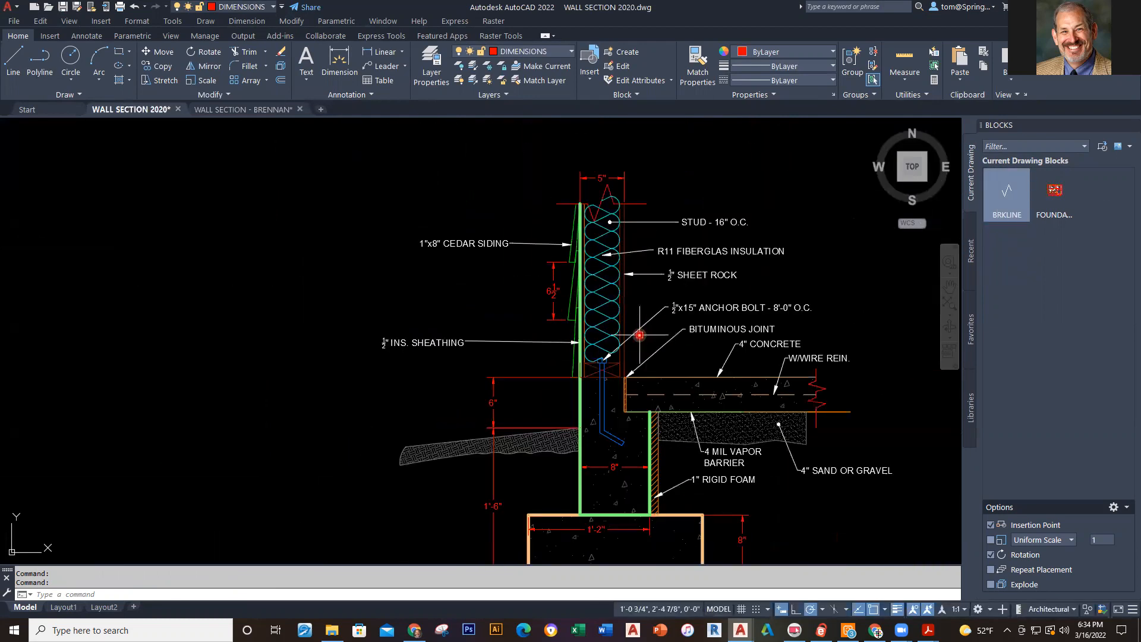
scroll(631, 255, up, 4)
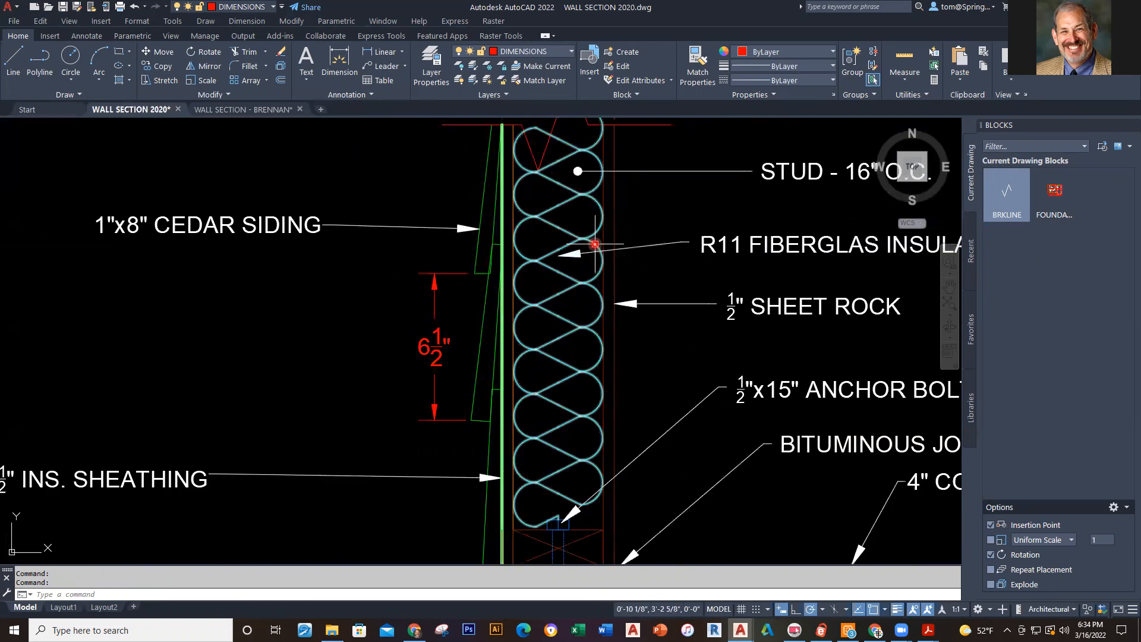
click(595, 243)
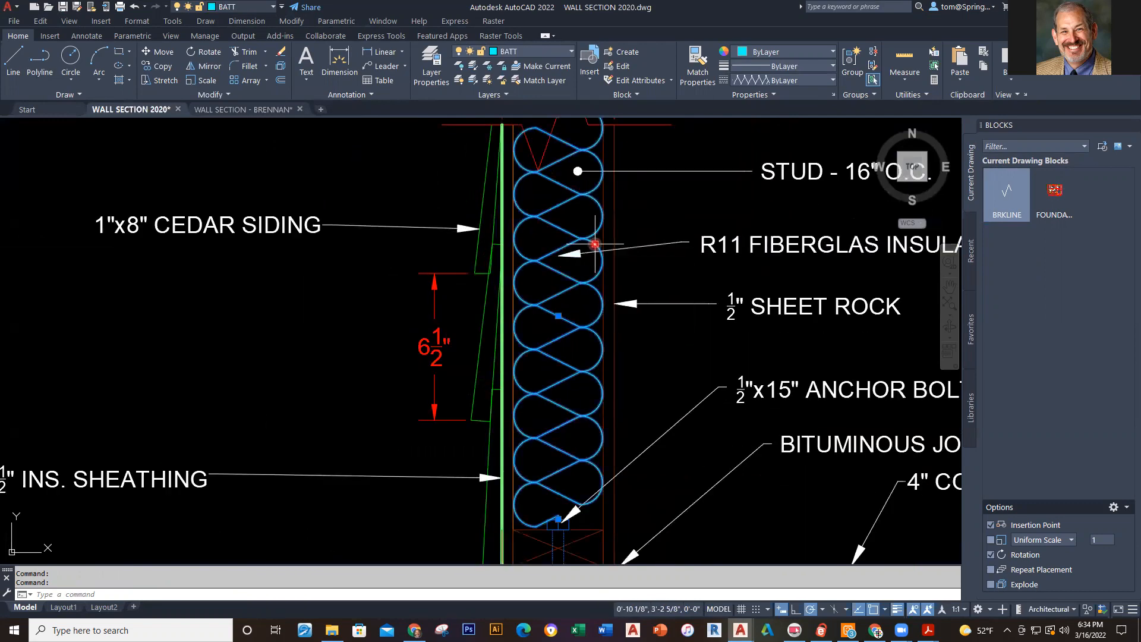
key(Escape)
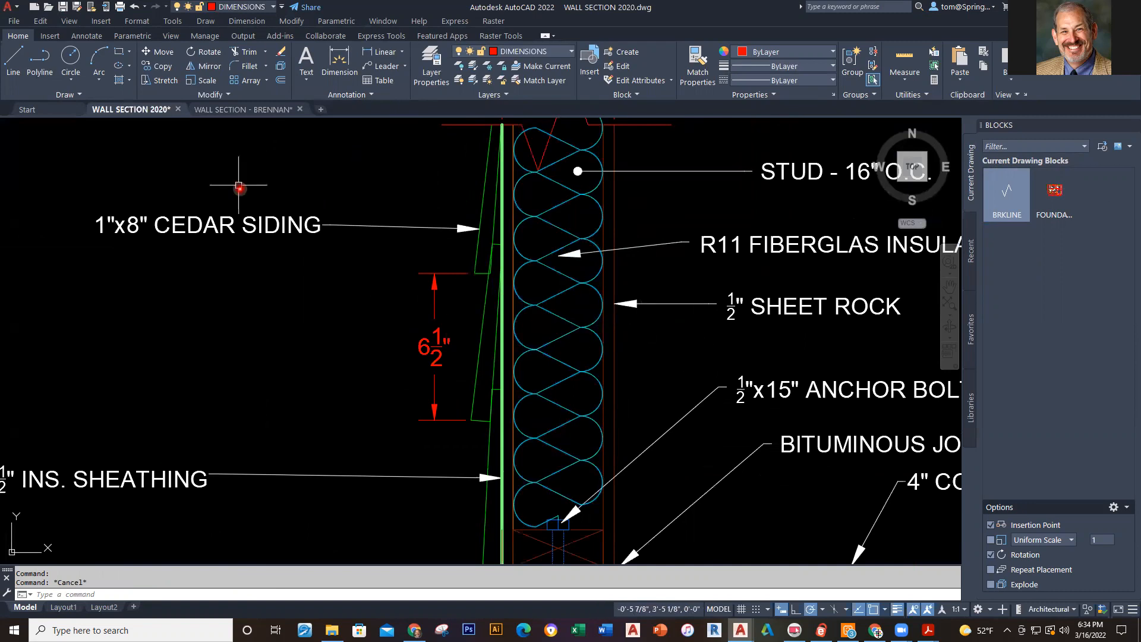
click(243, 109)
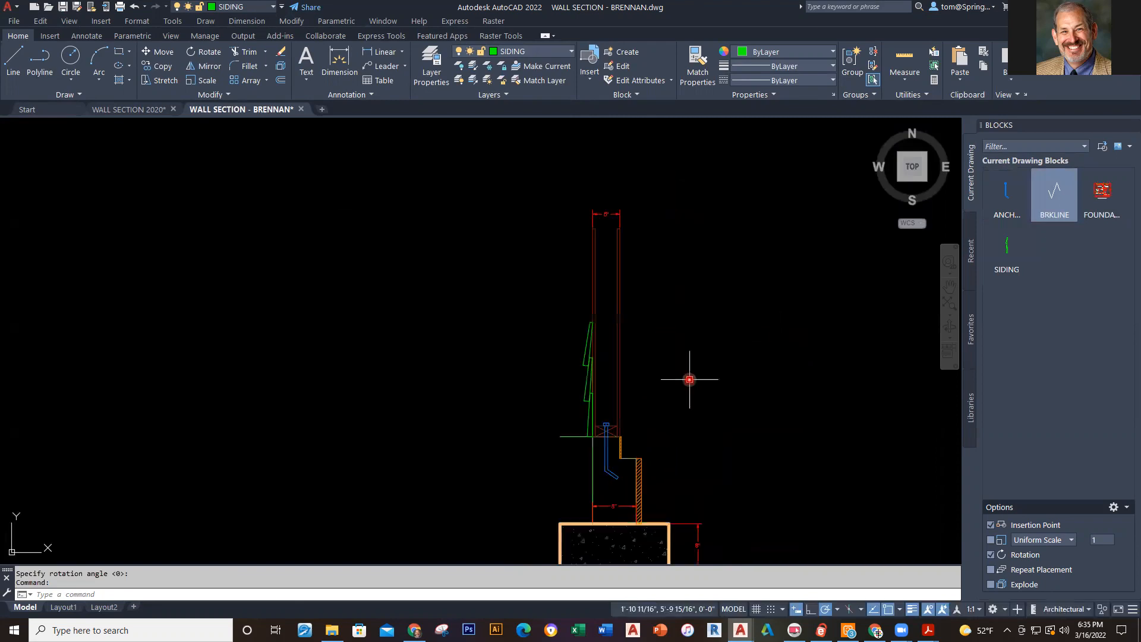
Check the BATT layer's colour and linetype in the layer properties and find the layer among the available layers.
click(571, 53)
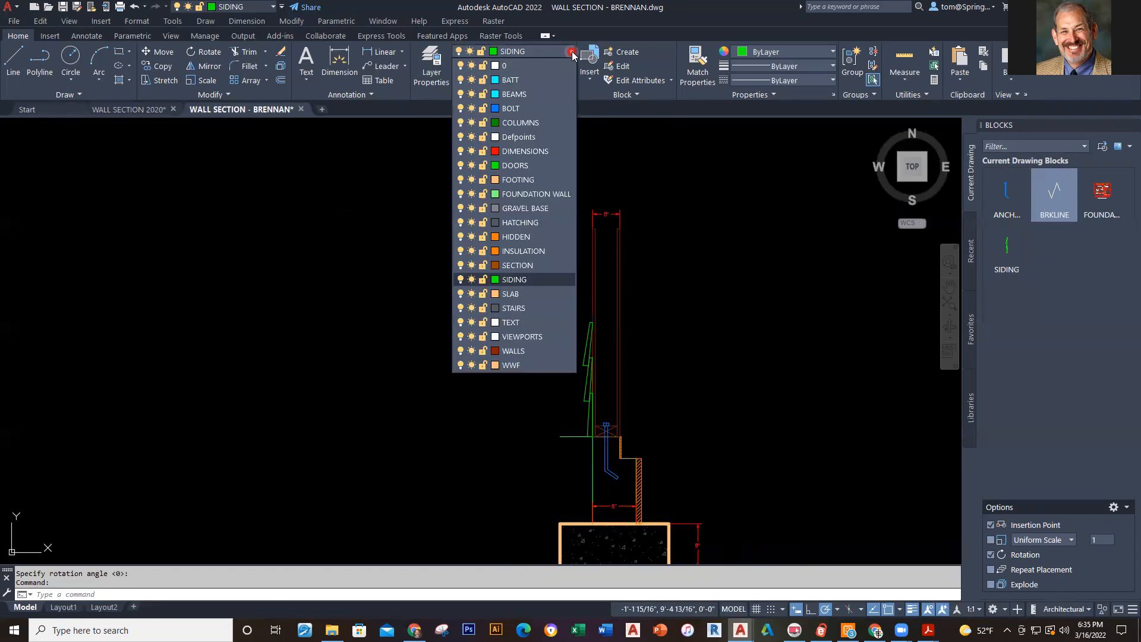
click(435, 73)
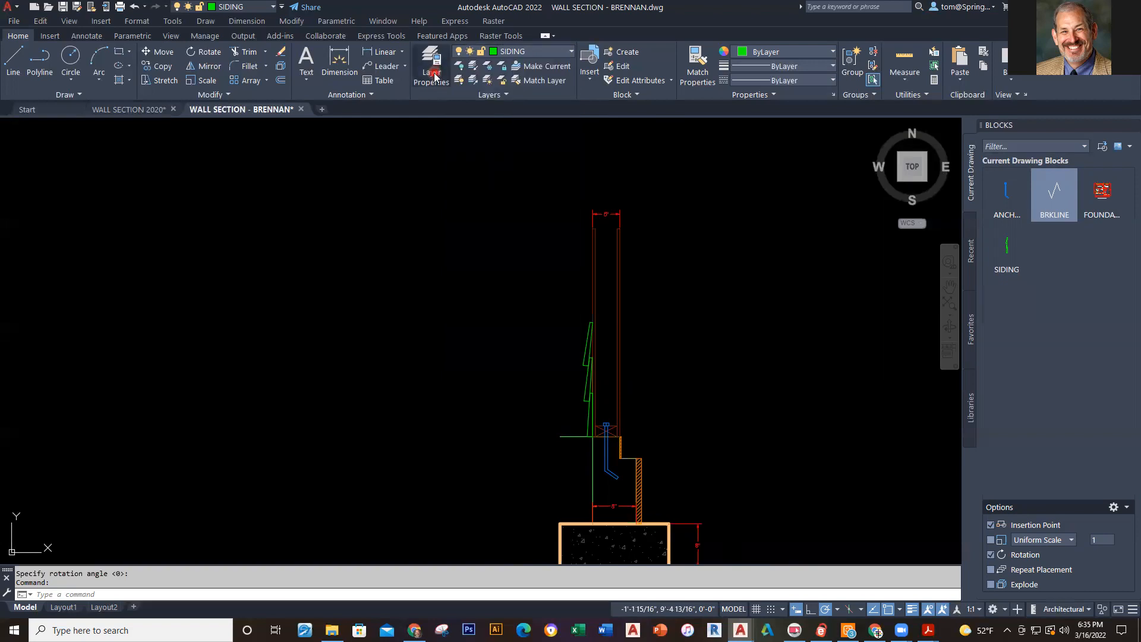
click(434, 73)
click(309, 148)
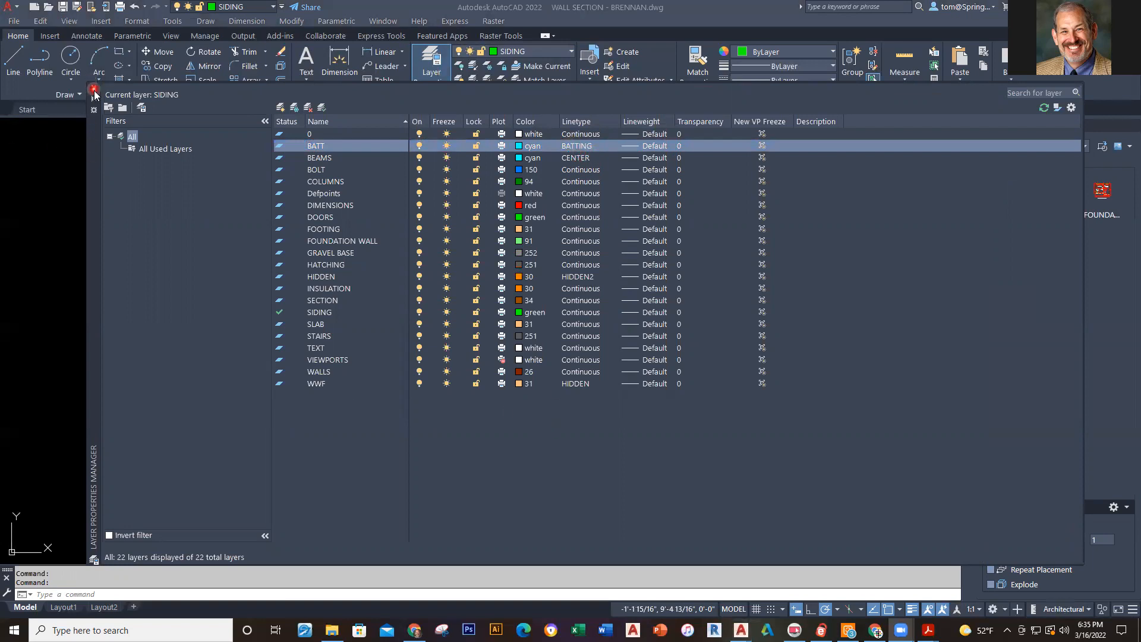
click(95, 87)
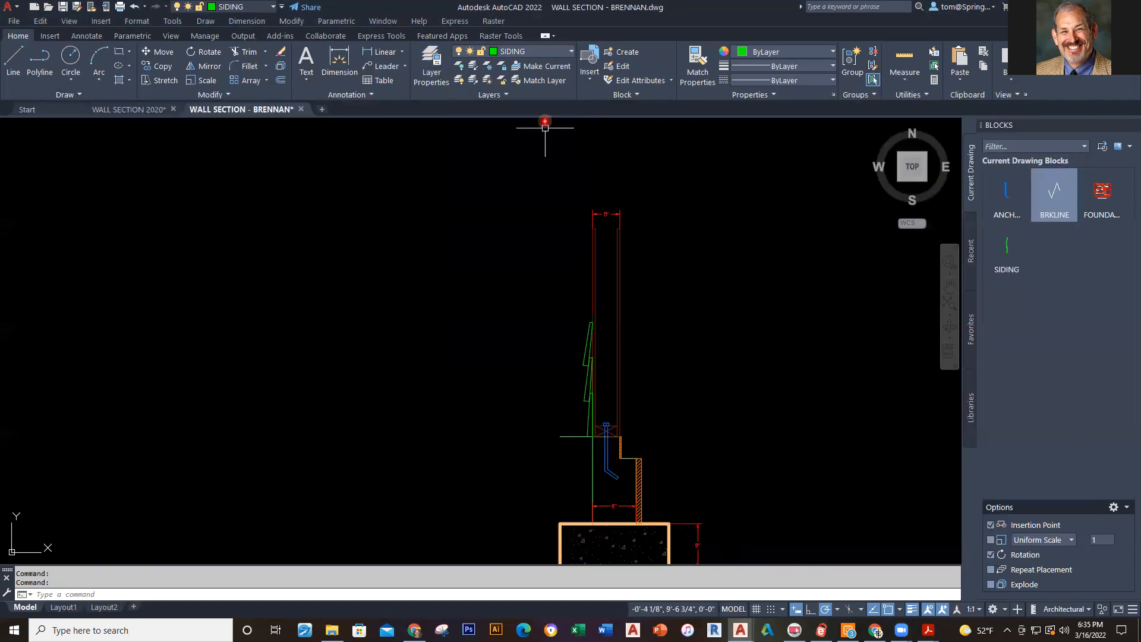
click(569, 52)
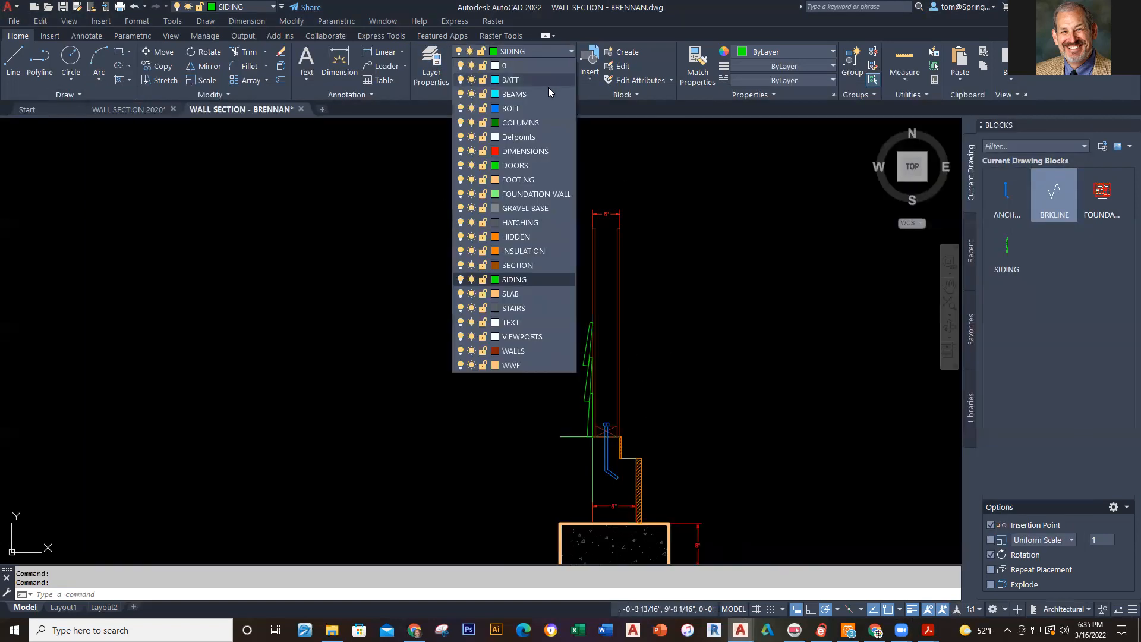
click(660, 412)
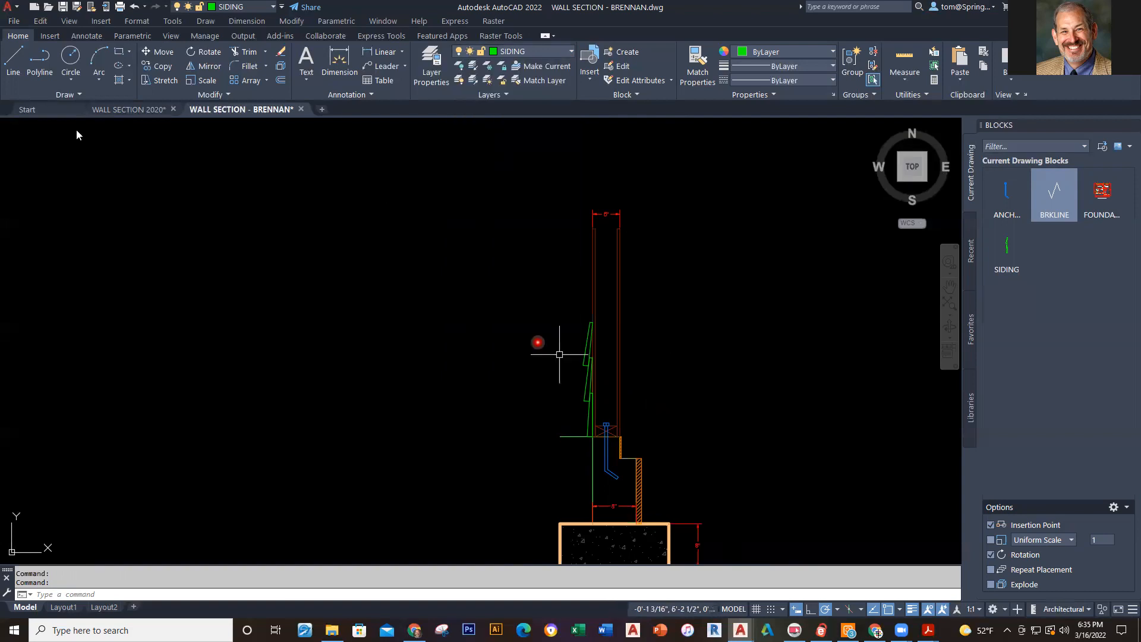
Draw a vertical line about 2'-5" long from the midpoint of the sill plate's upper edge, up the middle of the wall cavity.
click(13, 59)
scroll(713, 351, up, 7)
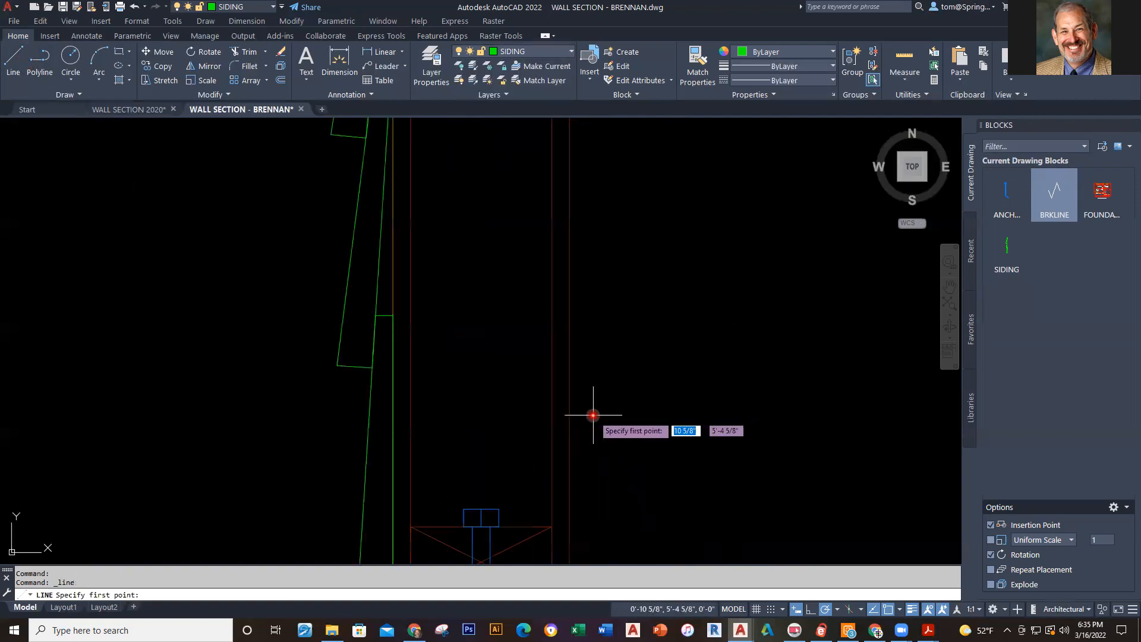
scroll(457, 356, up, 6)
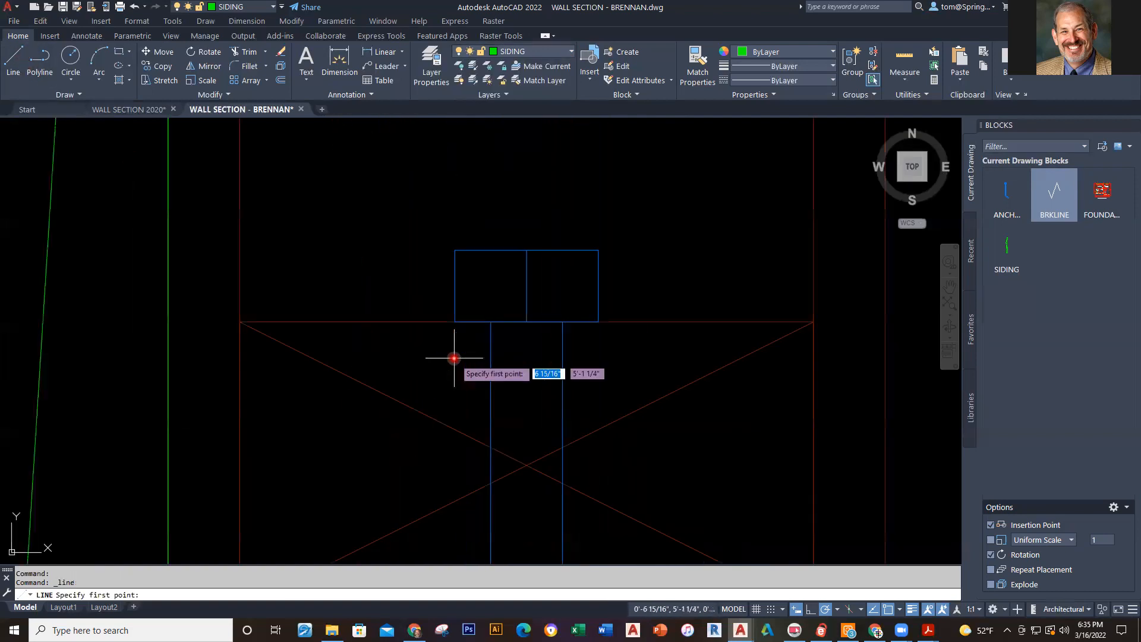
click(525, 322)
scroll(540, 172, up, 5)
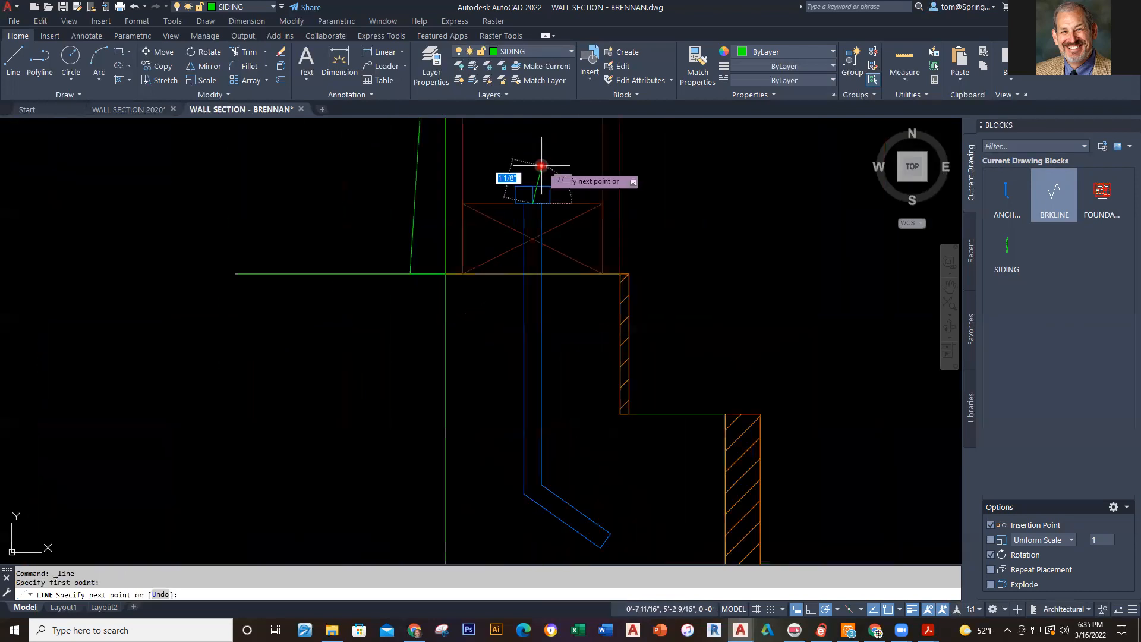
scroll(553, 273, down, 4)
middle_drag(555, 257, 574, 561)
click(574, 318)
key(Escape)
Move the vertical centre line in the wall cavity to the BATT layer.
click(575, 369)
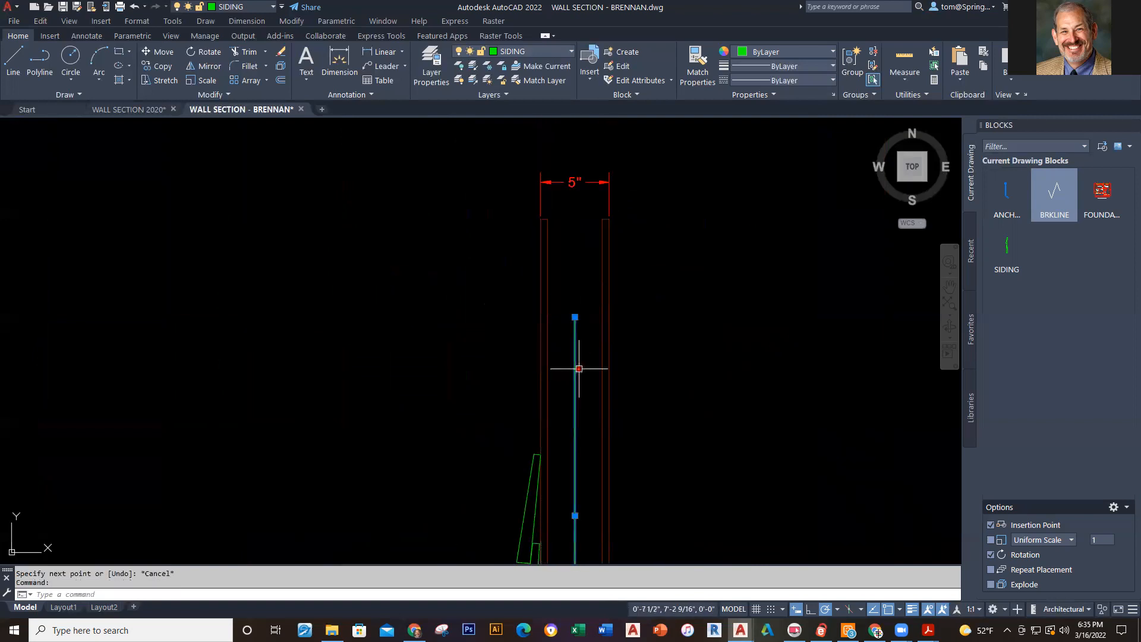
click(571, 52)
click(526, 79)
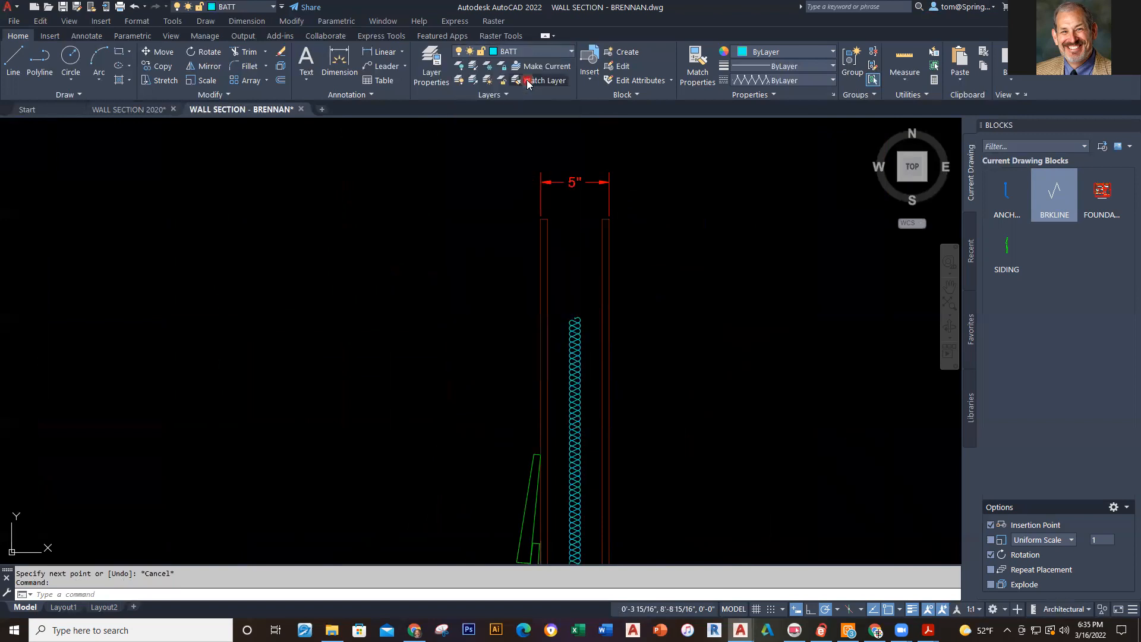
Open the batt line's properties and set its linetype scale to 4.5.
scroll(571, 426, up, 6)
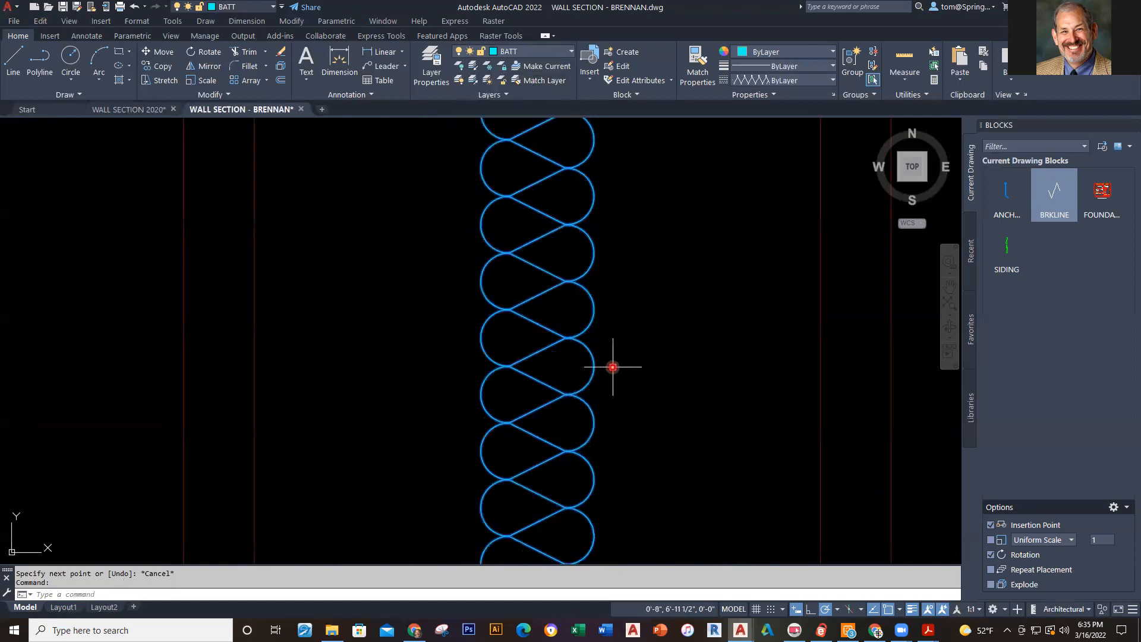
scroll(641, 365, down, 8)
middle_drag(713, 364, 666, 313)
scroll(643, 354, up, 4)
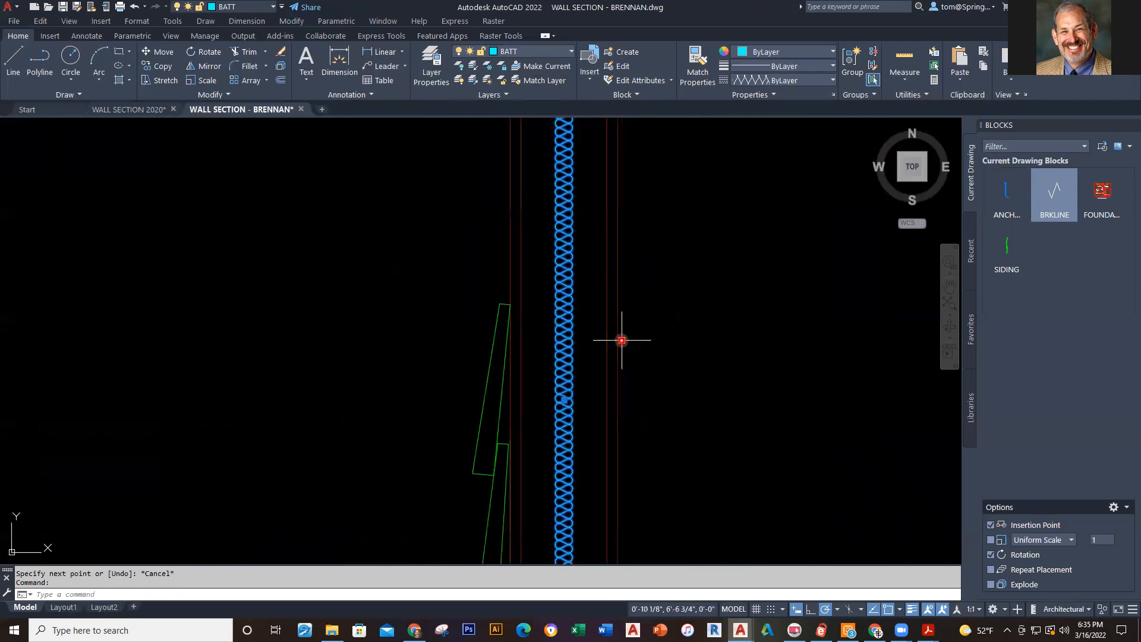
right_click(570, 369)
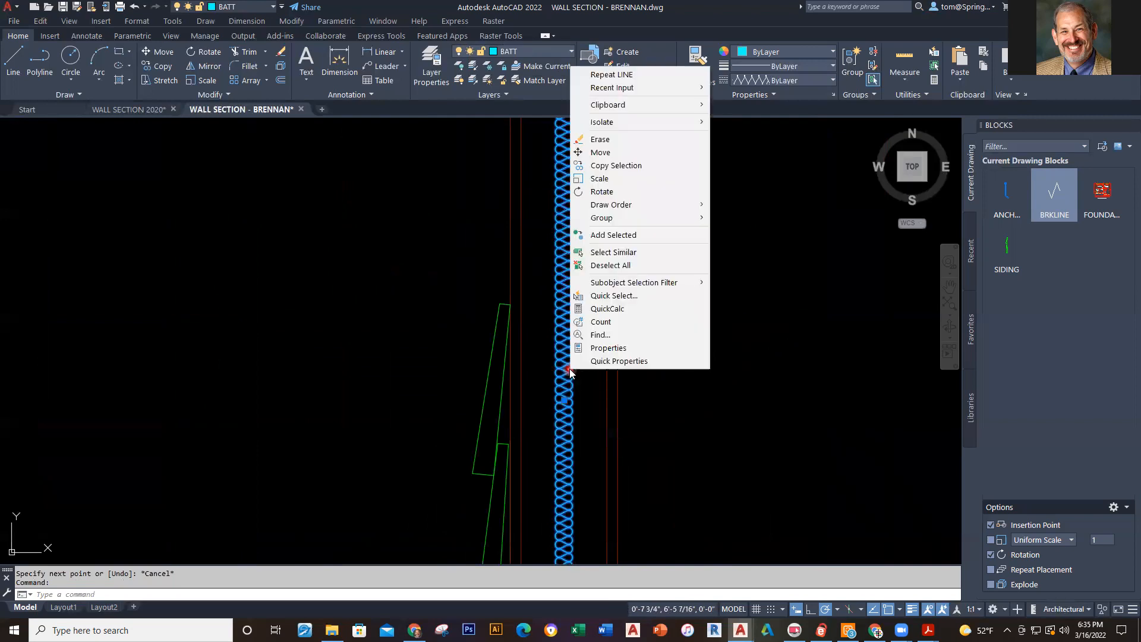
click(625, 348)
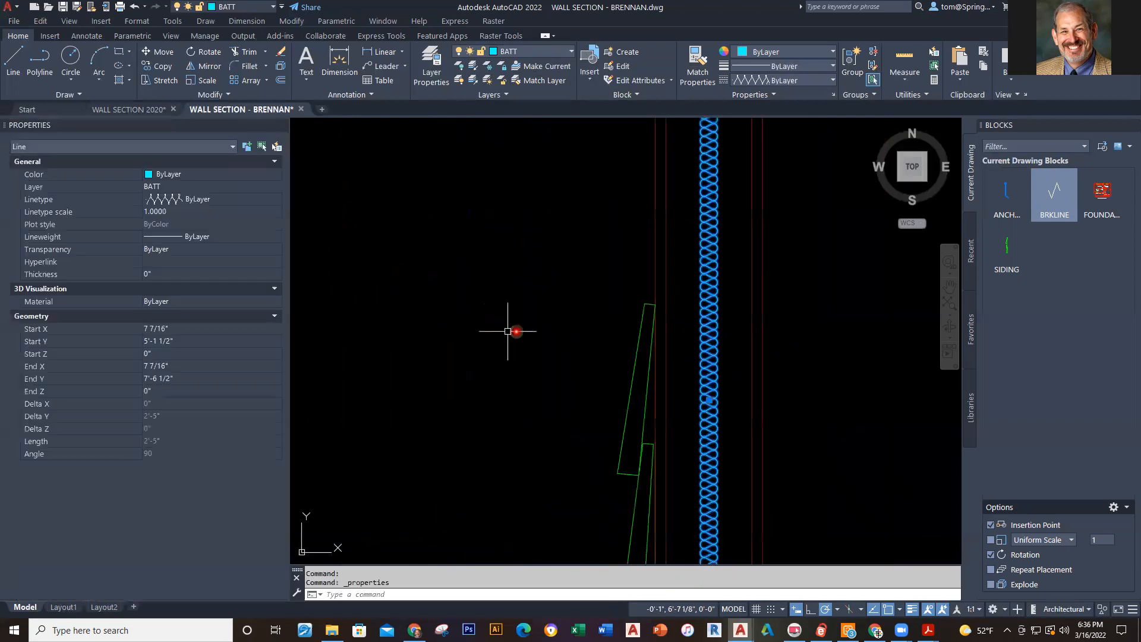
click(181, 212)
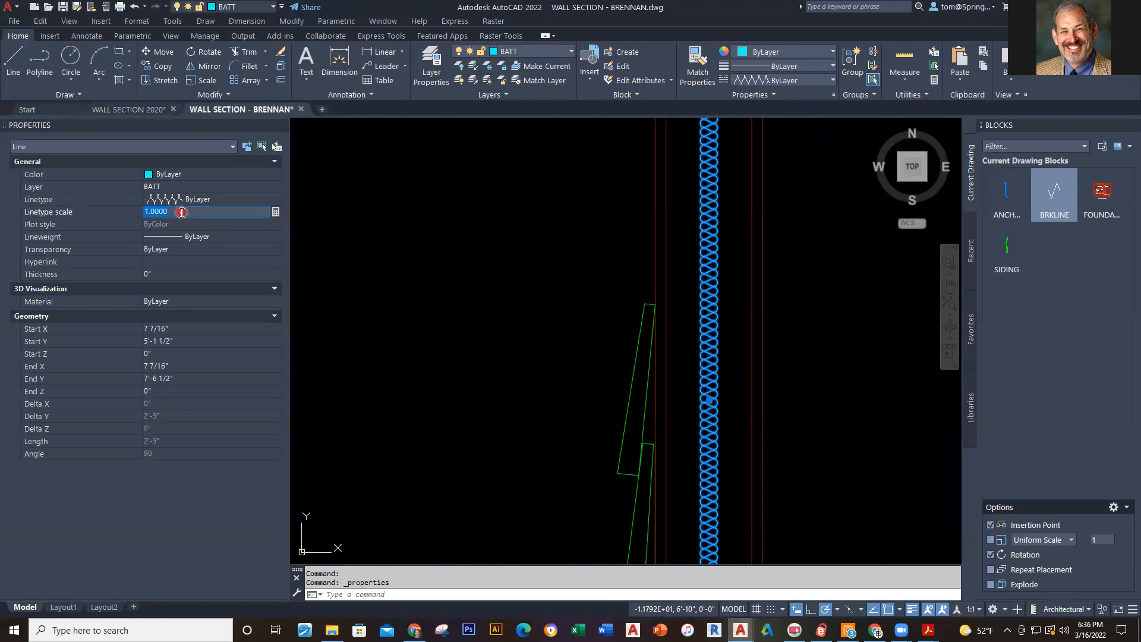
text(4.5)
key(Return)
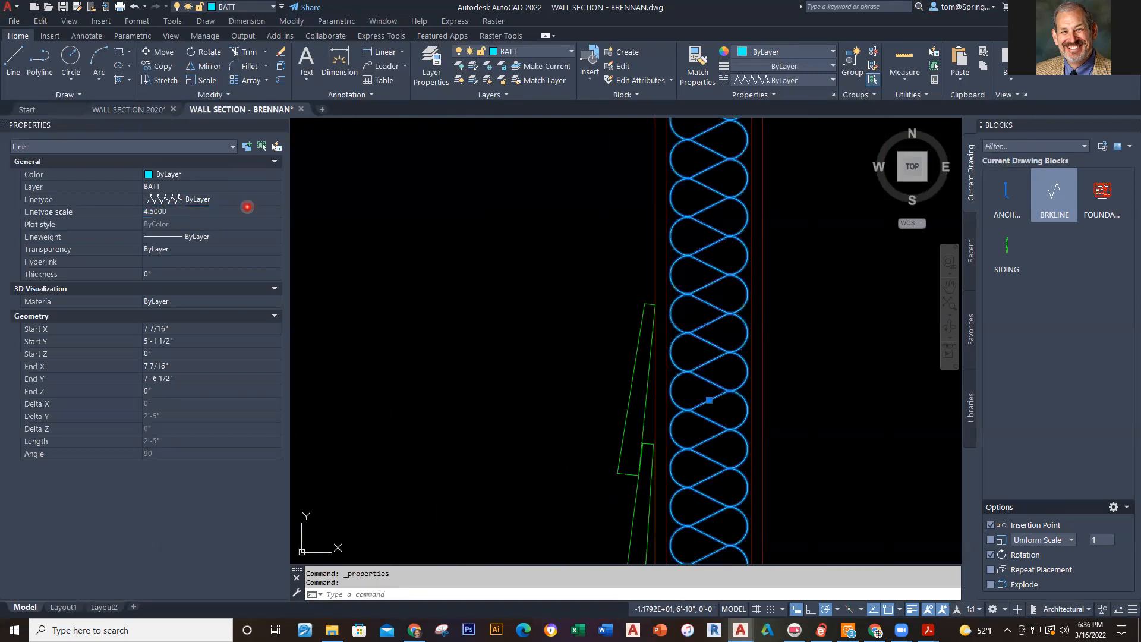
Set the batt line's linetype scale to 5 and deselect the line.
click(178, 211)
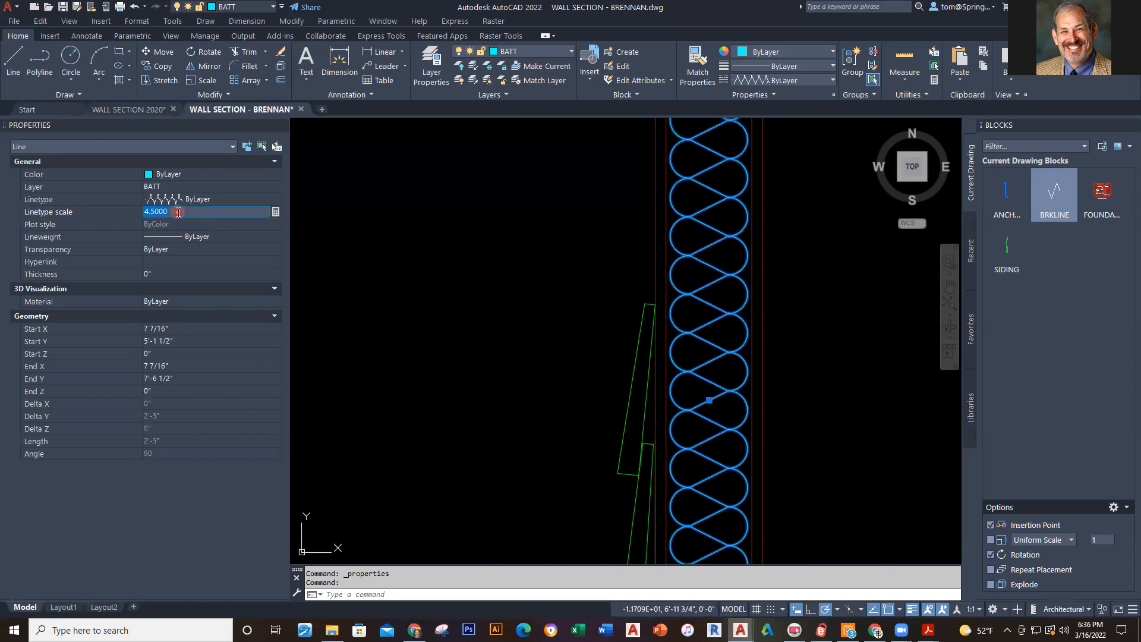
key(Return)
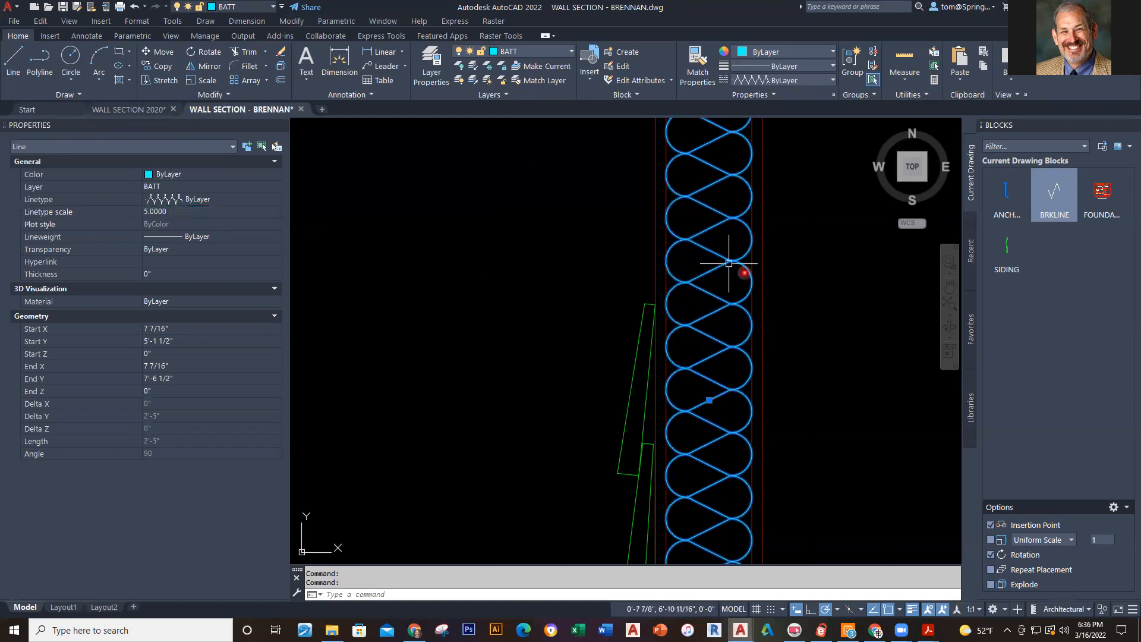
key(Escape)
Examine closely how the batt insulation's loops meet the inner faces of the wall cavity on both sides.
scroll(754, 293, up, 5)
scroll(621, 246, up, 4)
scroll(612, 244, down, 10)
scroll(394, 301, up, 4)
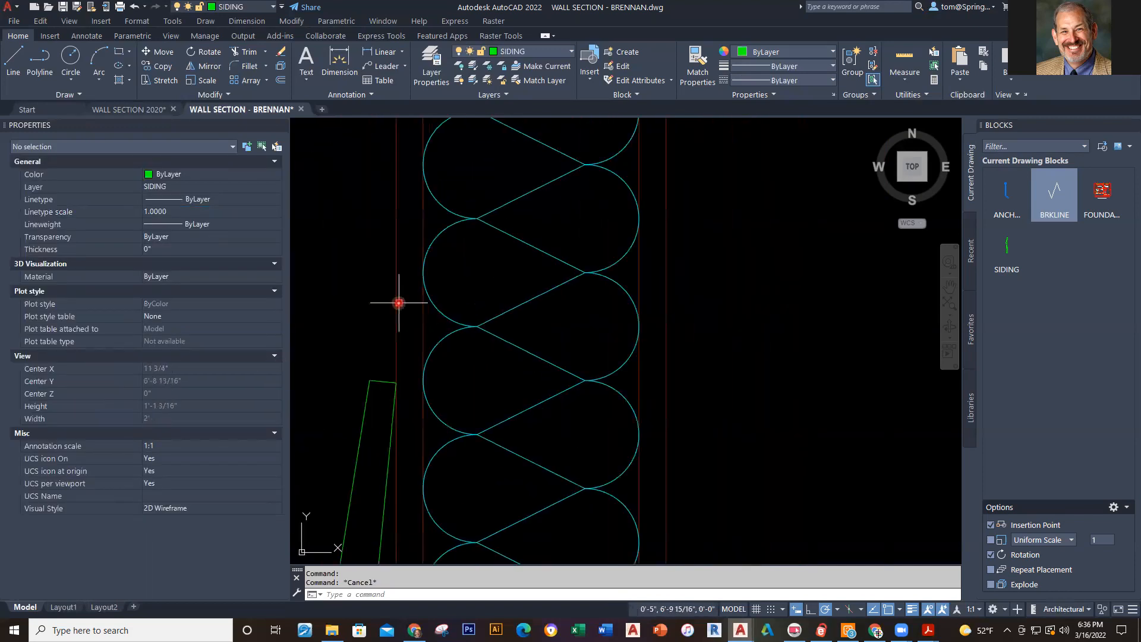
scroll(780, 321, down, 6)
scroll(780, 321, down, 2)
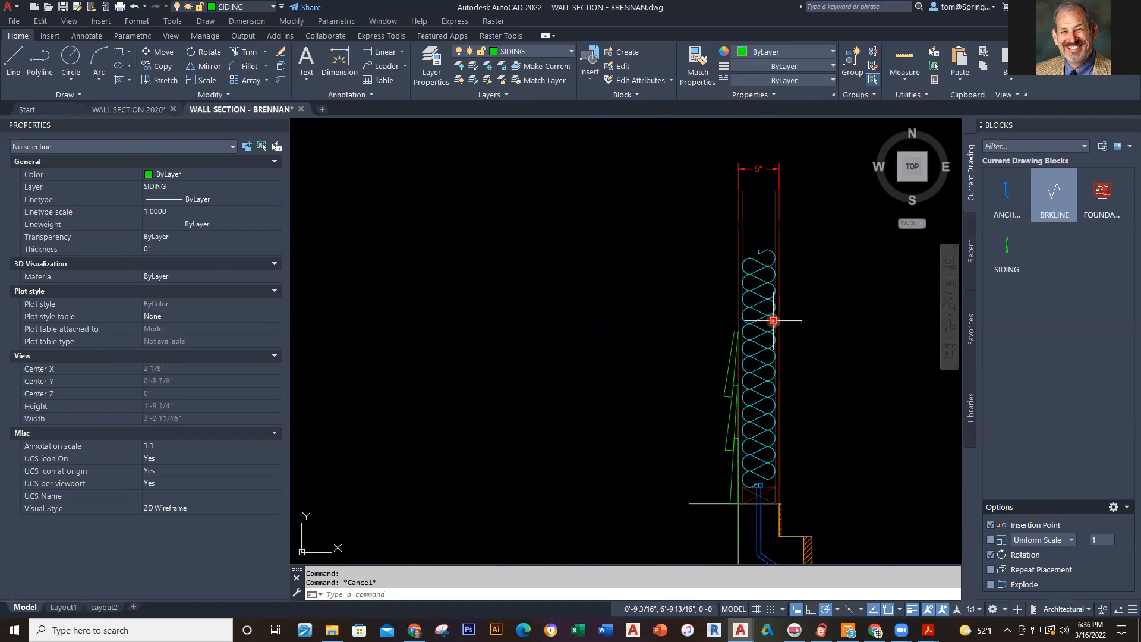
scroll(637, 274, up, 6)
scroll(638, 274, up, 4)
scroll(634, 344, up, 4)
scroll(686, 456, up, 4)
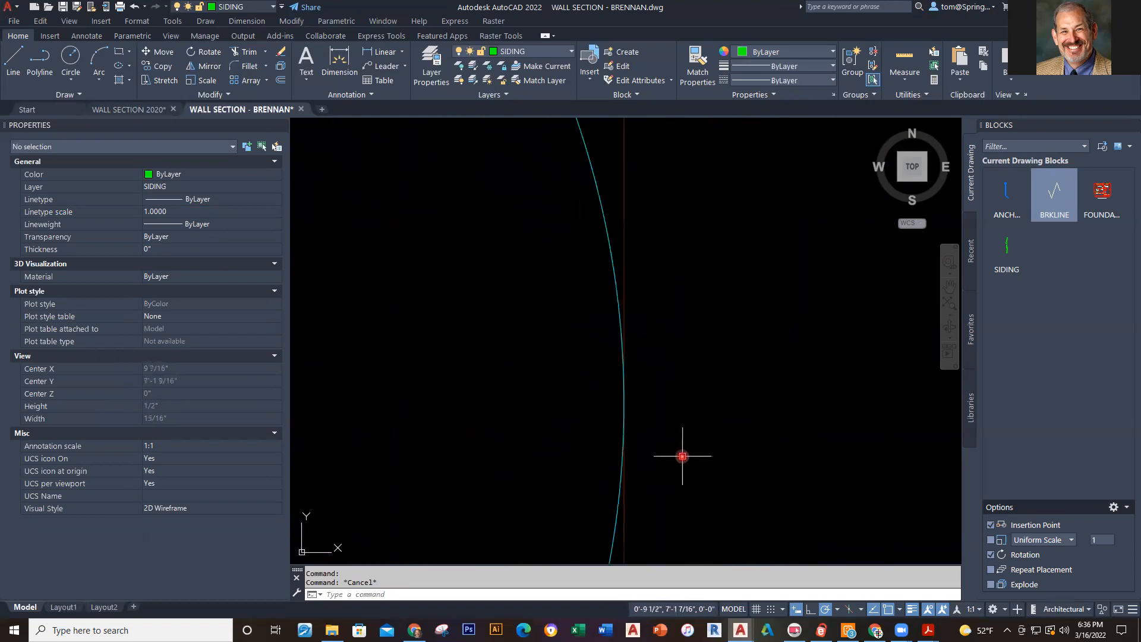
scroll(610, 425, up, 8)
scroll(592, 418, up, 5)
scroll(504, 389, down, 15)
scroll(662, 388, up, 5)
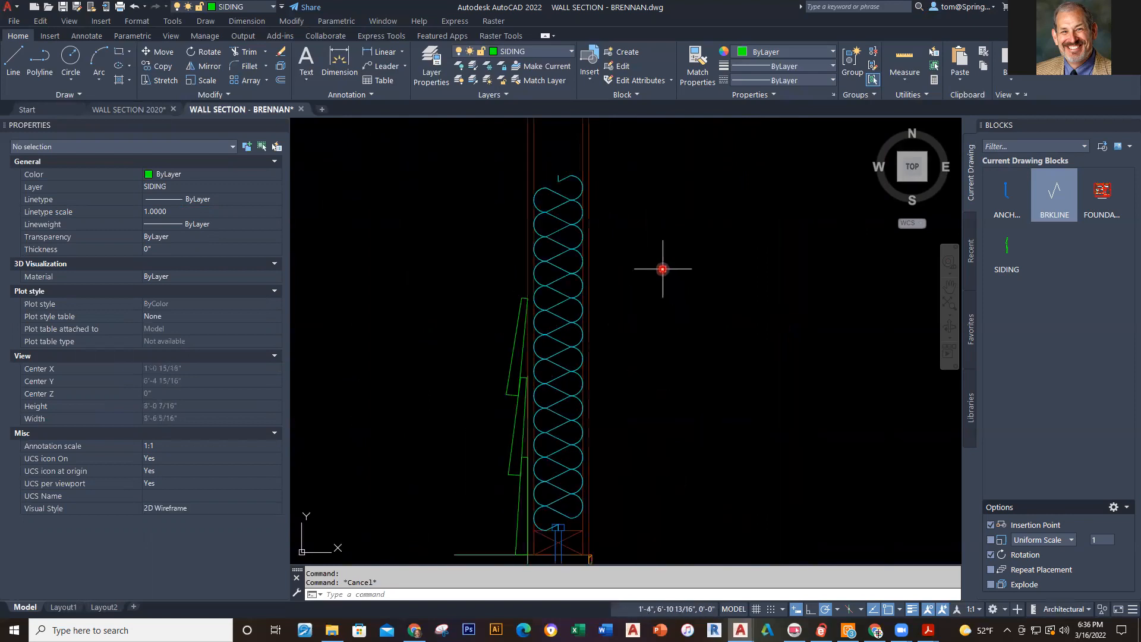
scroll(664, 271, down, 2)
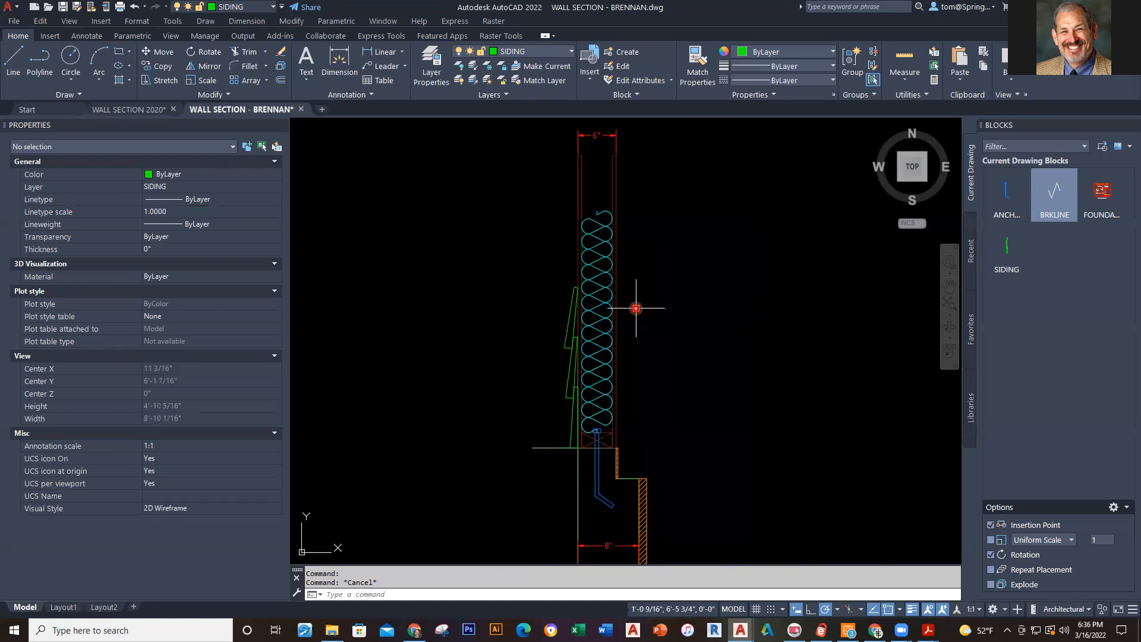
Insert the BRKLINE block near the upper end of the batt insulation with a rotation of 0 and select it.
click(1051, 199)
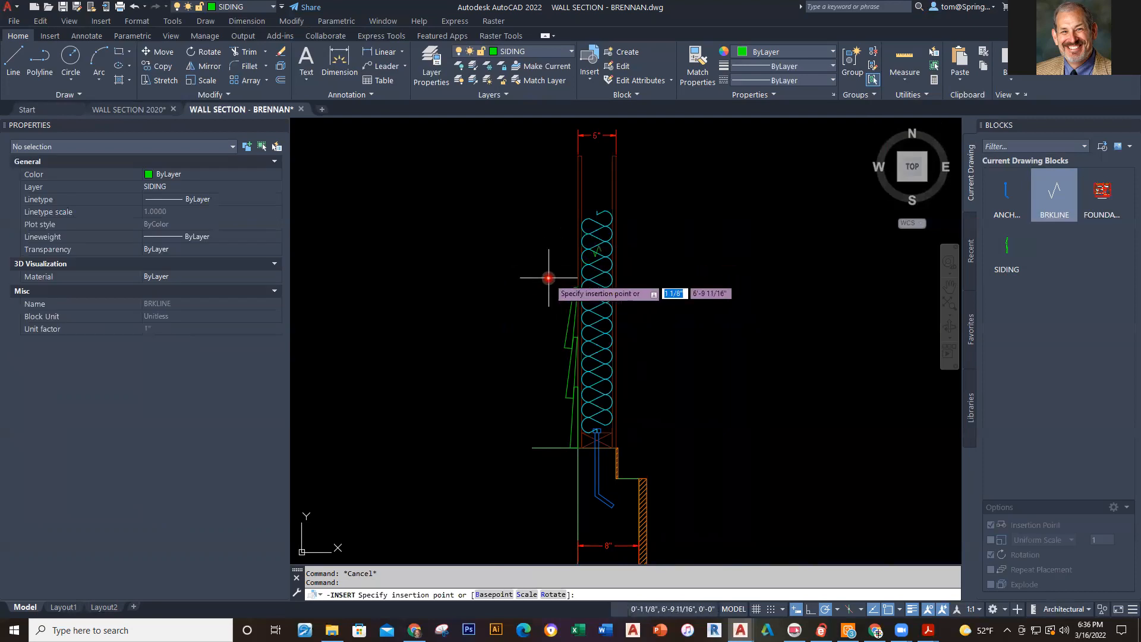
click(546, 231)
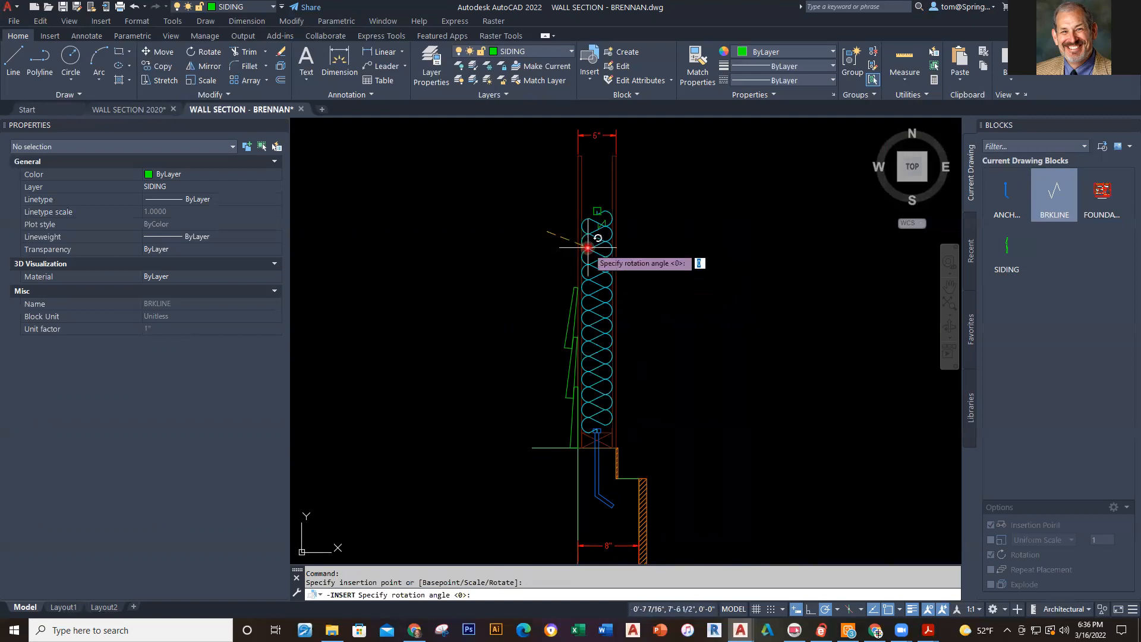
click(724, 227)
click(598, 199)
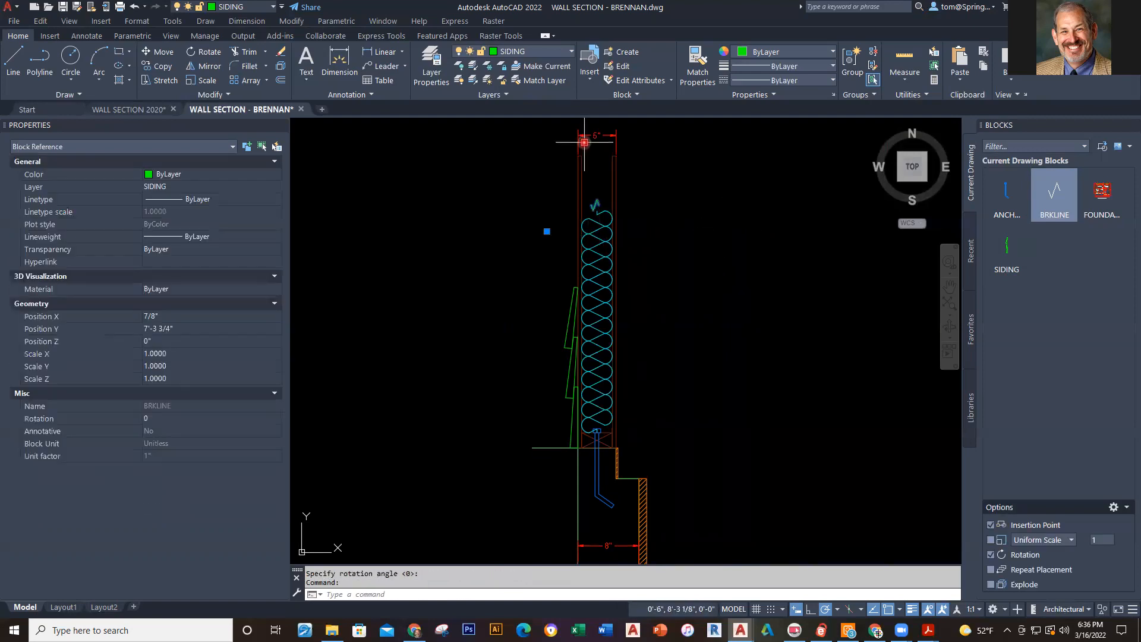
Move the selected BRKLINE block to the DIMENSIONS layer, check its layer assignment, and deselect it.
click(572, 52)
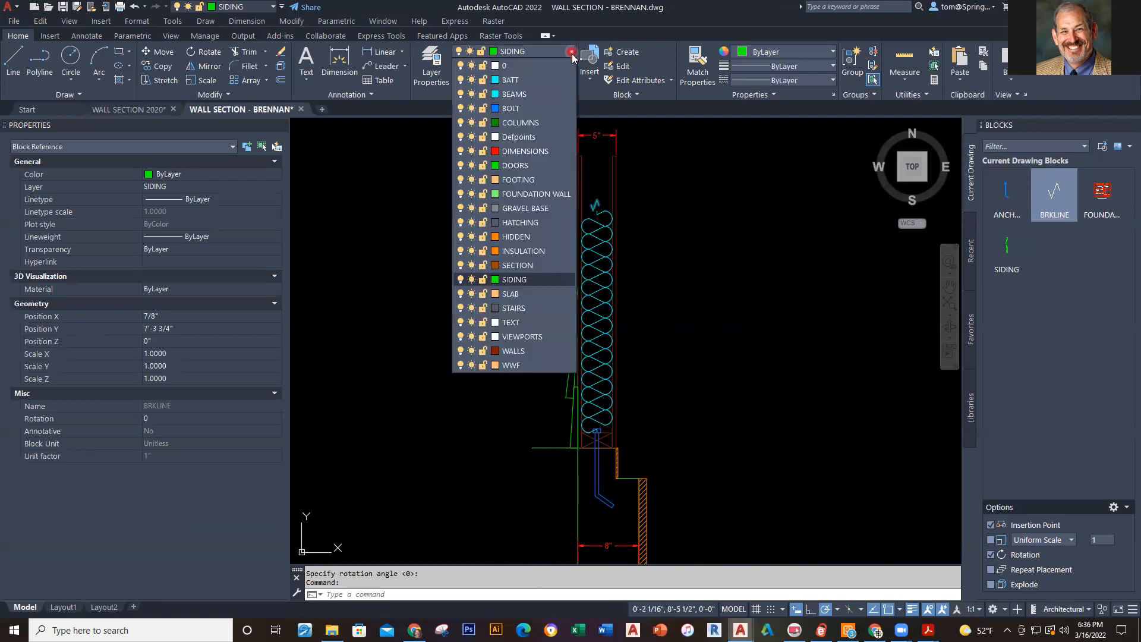
click(525, 151)
key(Escape)
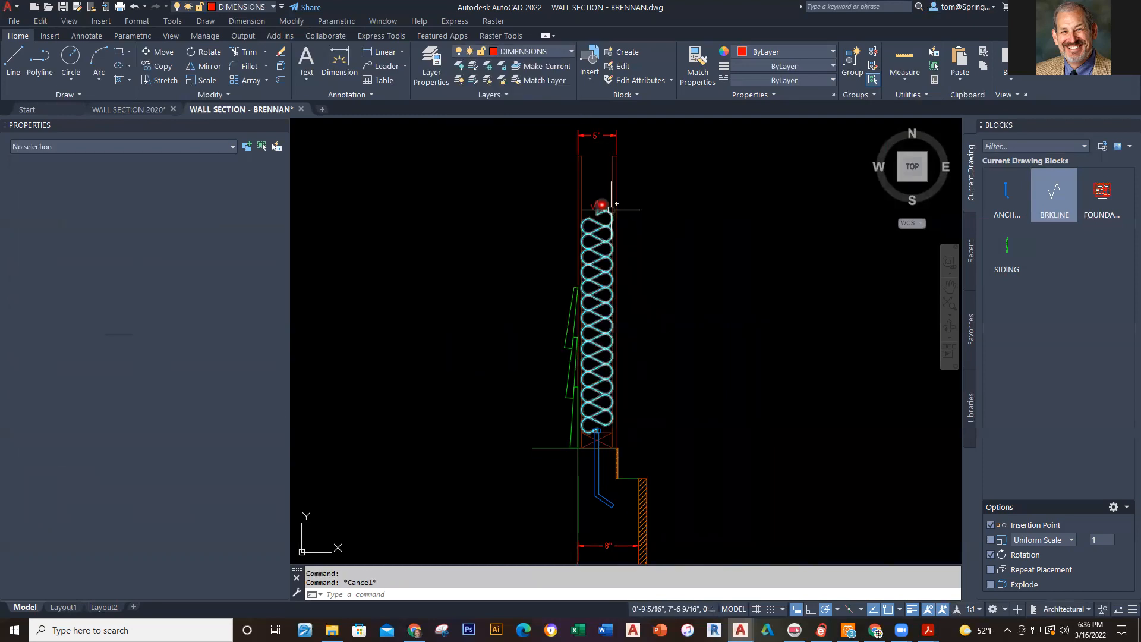
scroll(602, 207, up, 3)
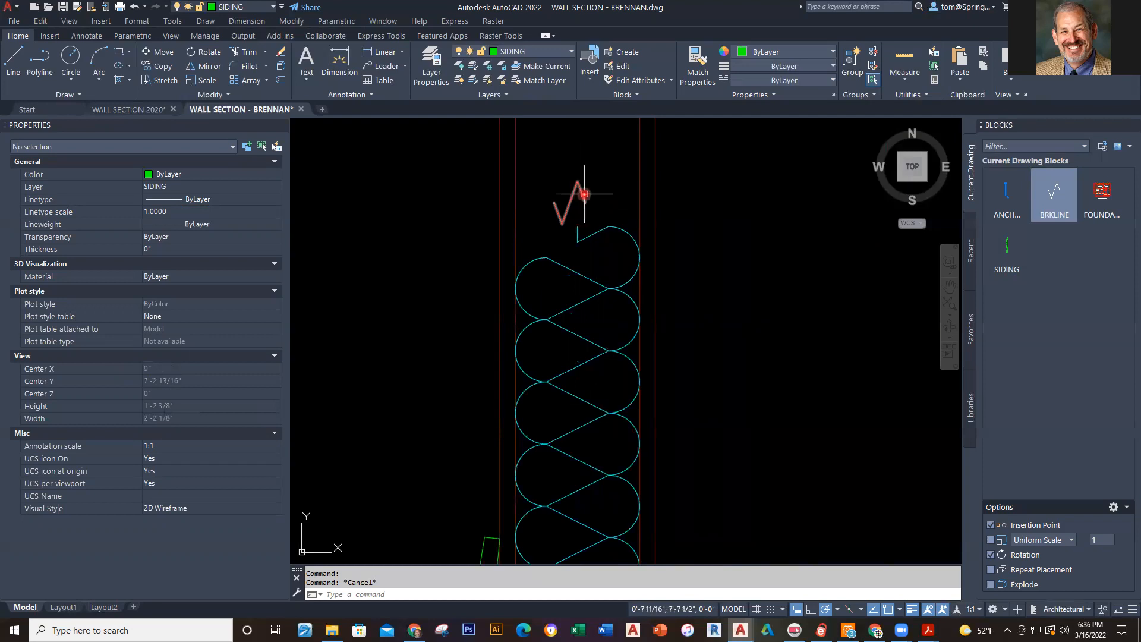
click(584, 194)
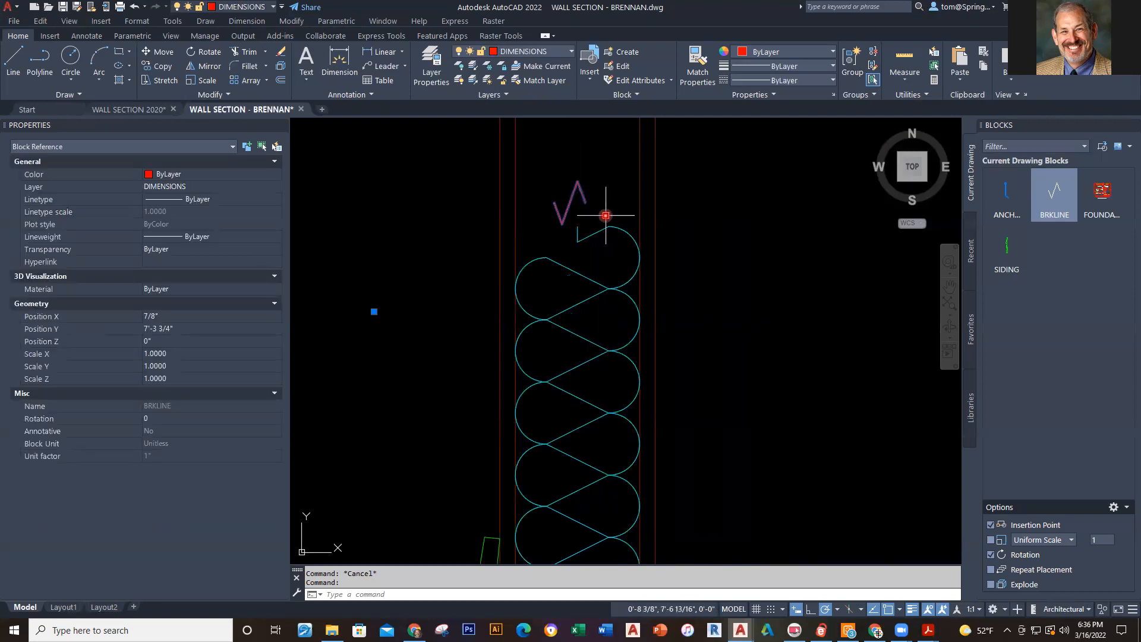
key(Escape)
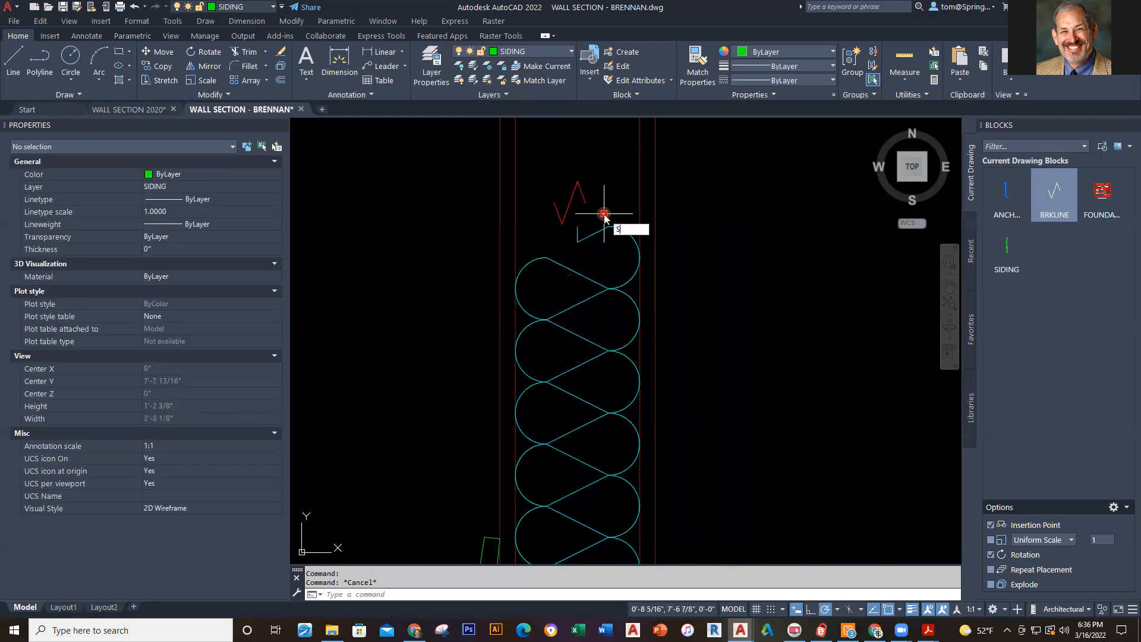
Examine how the break-line polyline is drawn in the WALL SECTION 2020 reference drawing, and return to the working drawing.
click(128, 110)
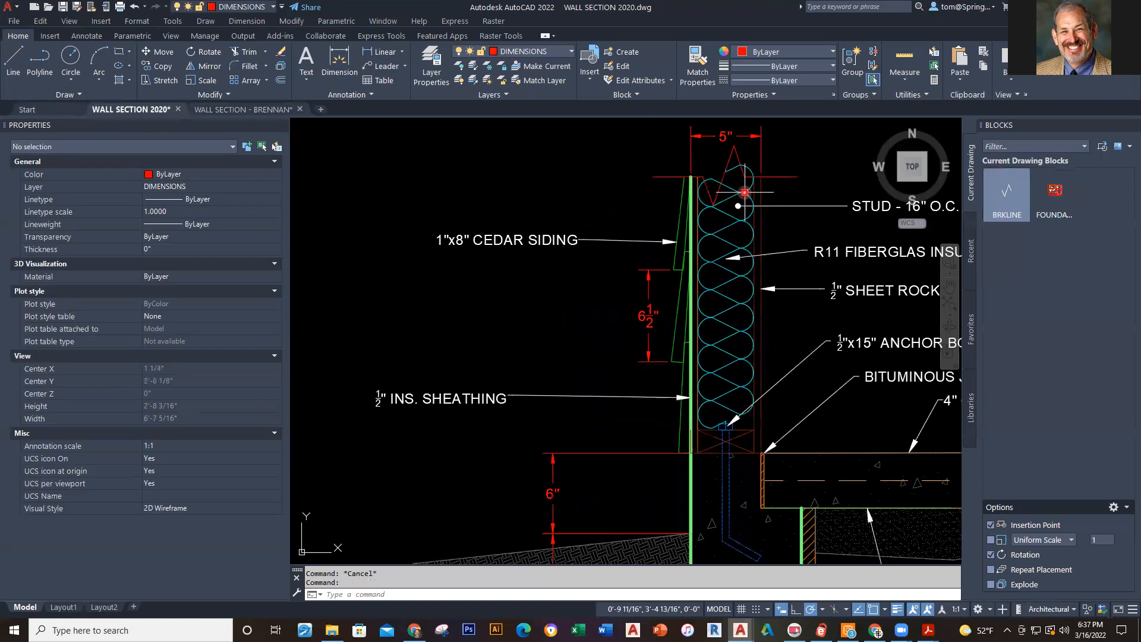
click(732, 156)
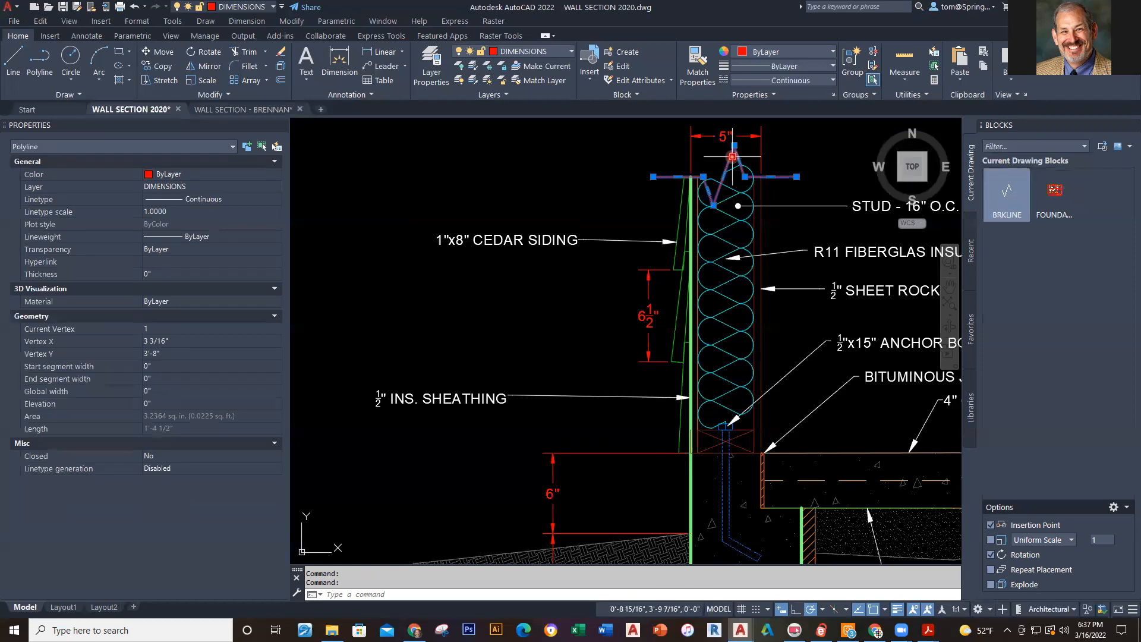
mouse_move(722, 177)
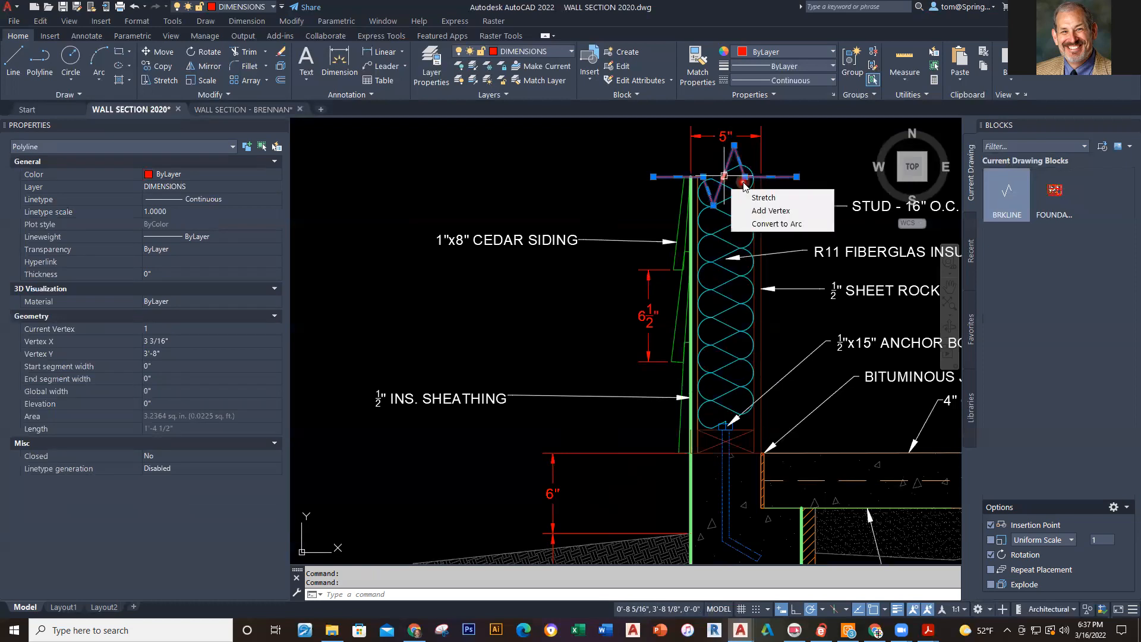
click(744, 182)
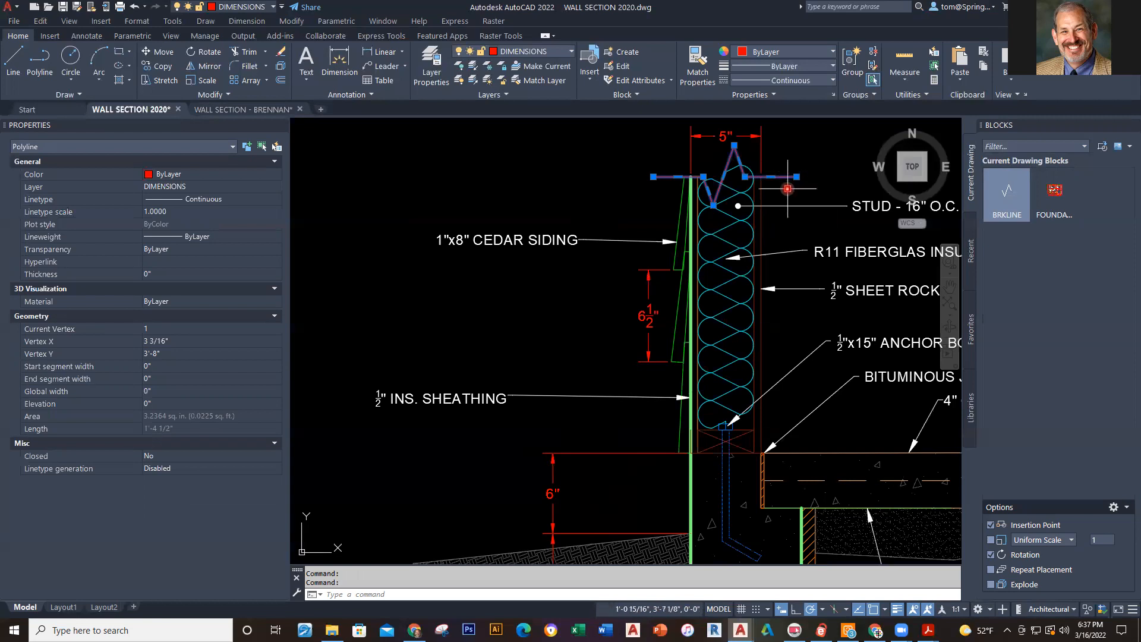
key(Escape)
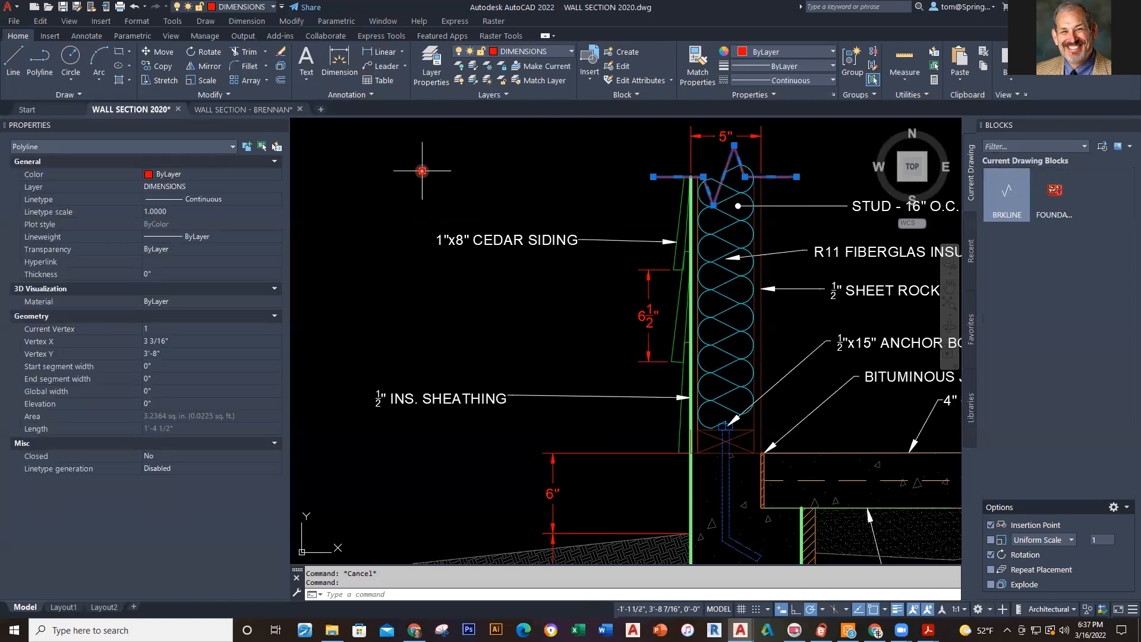
click(243, 109)
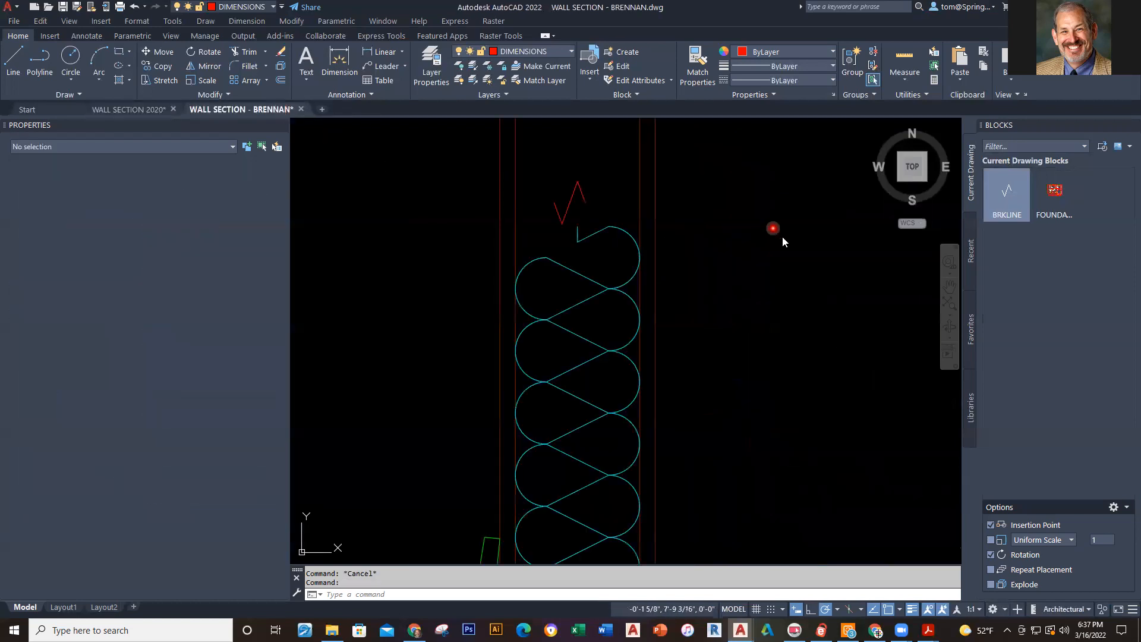
click(582, 191)
click(585, 196)
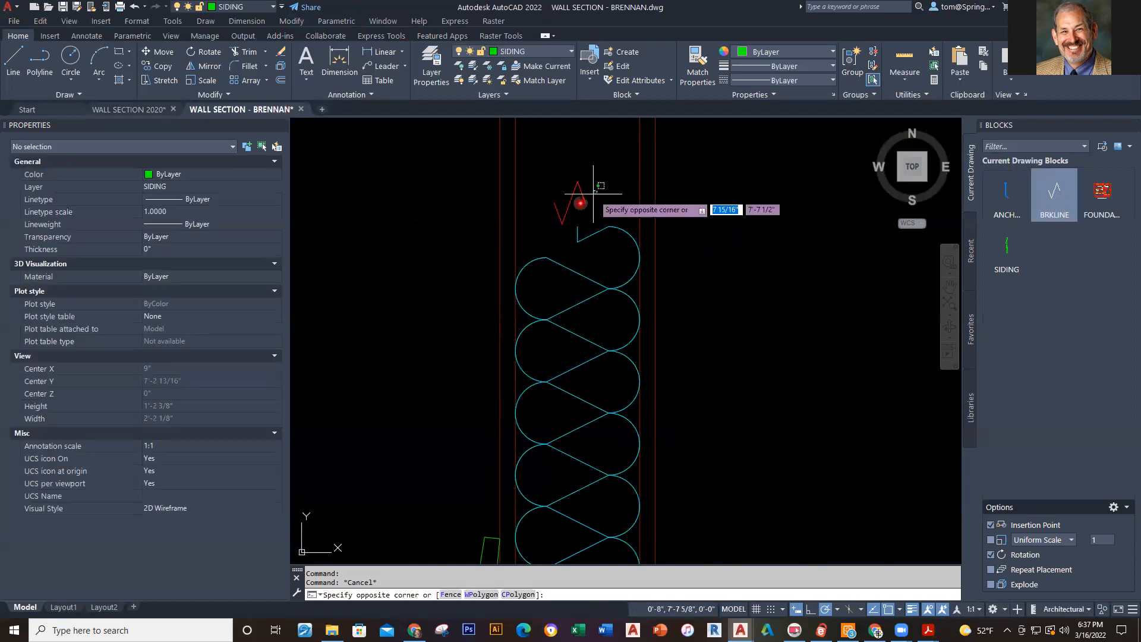
key(Escape)
Make DIMENSIONS the current layer and start a break-line polyline with a horizontal segment about 10" long from outside the siding's upper end into the cavity.
scroll(460, 250, down, 6)
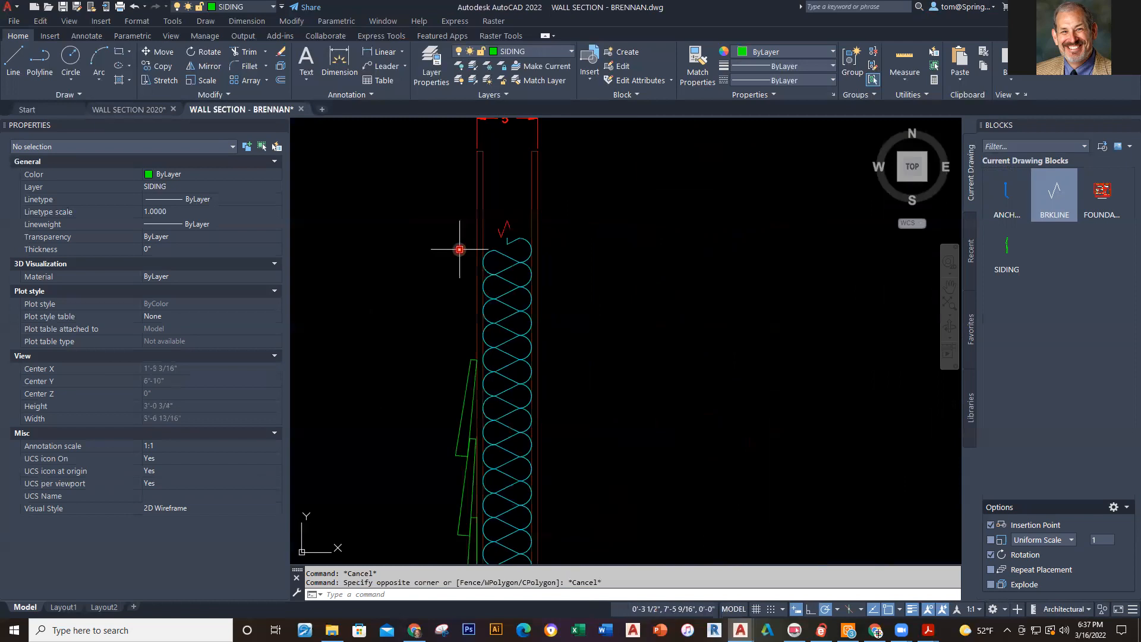
click(569, 53)
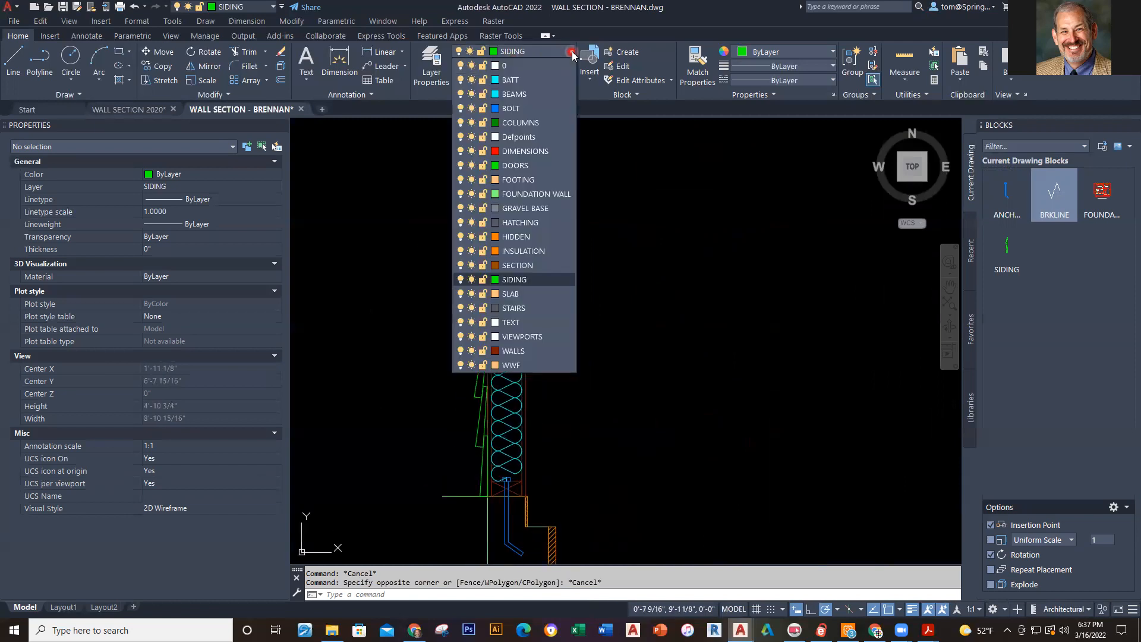
click(527, 149)
click(35, 72)
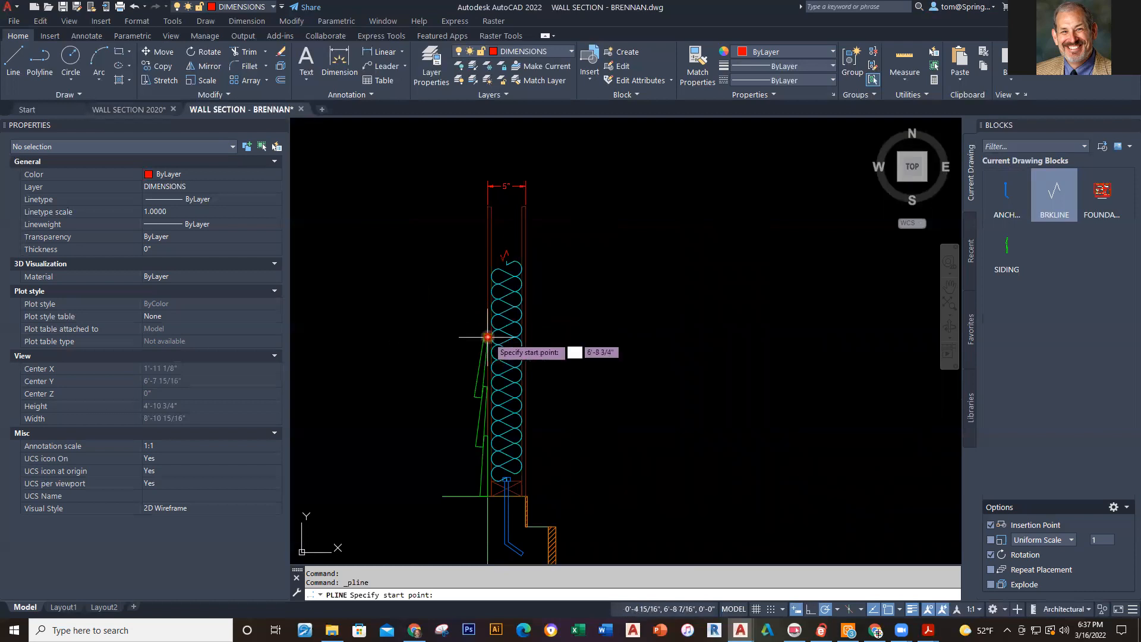
click(422, 337)
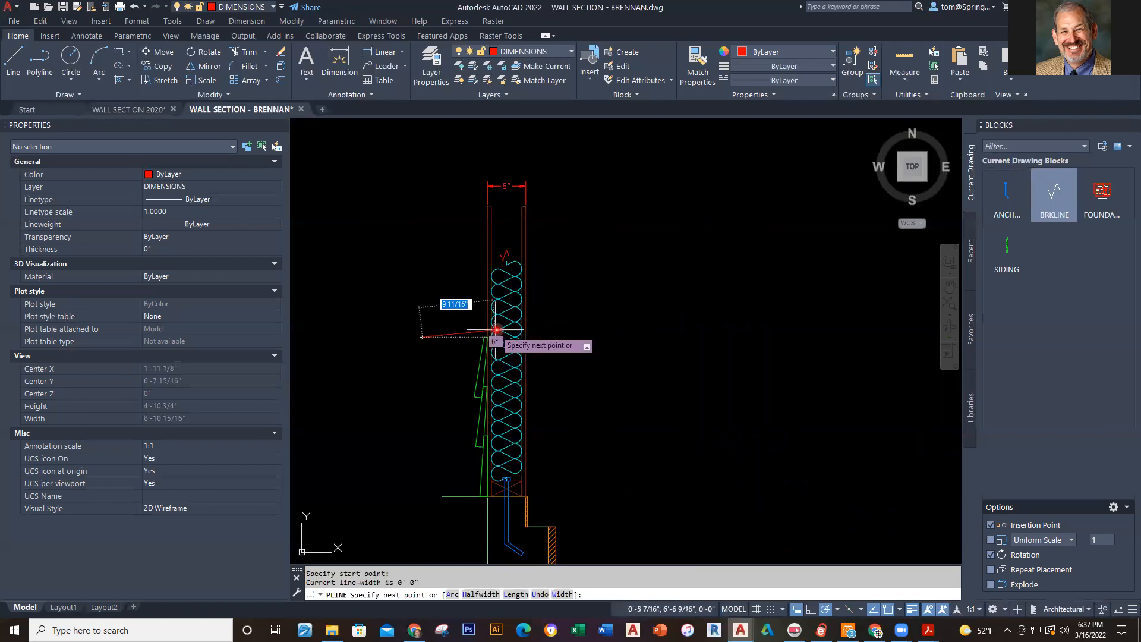
scroll(500, 335, up, 5)
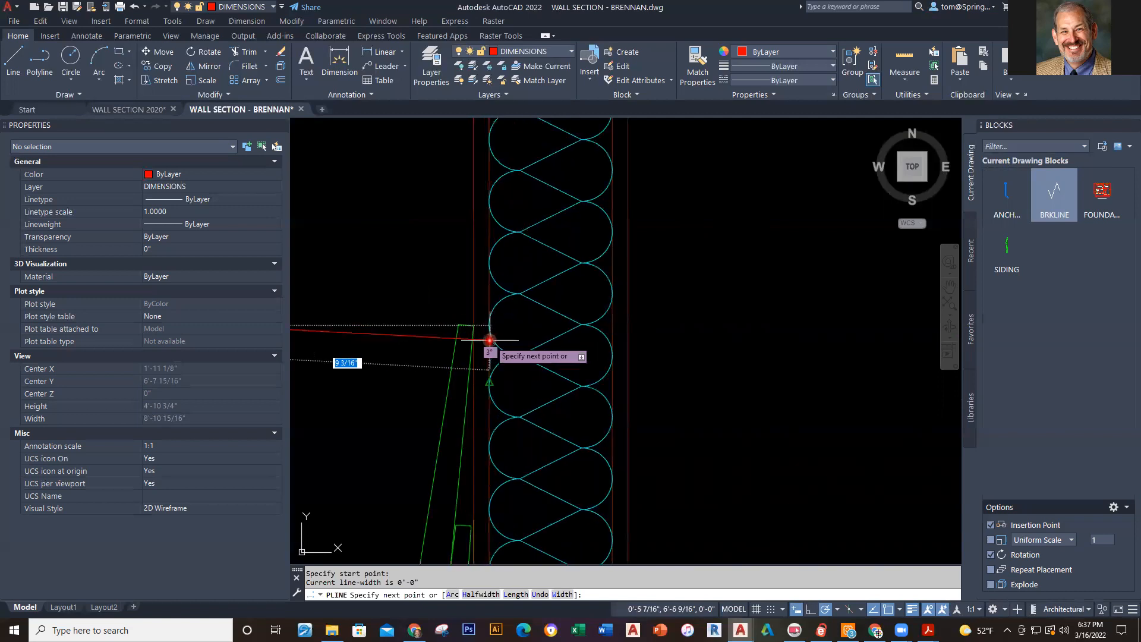
click(507, 326)
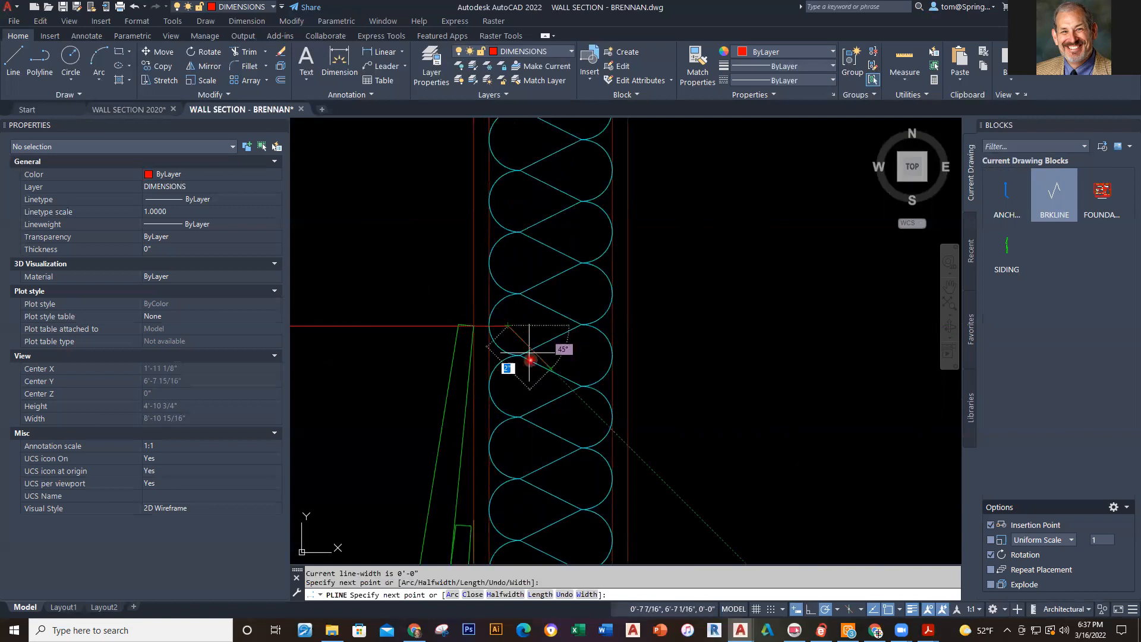
Try to continue the break line with a long zigzag down and up through the batt insulation.
click(524, 395)
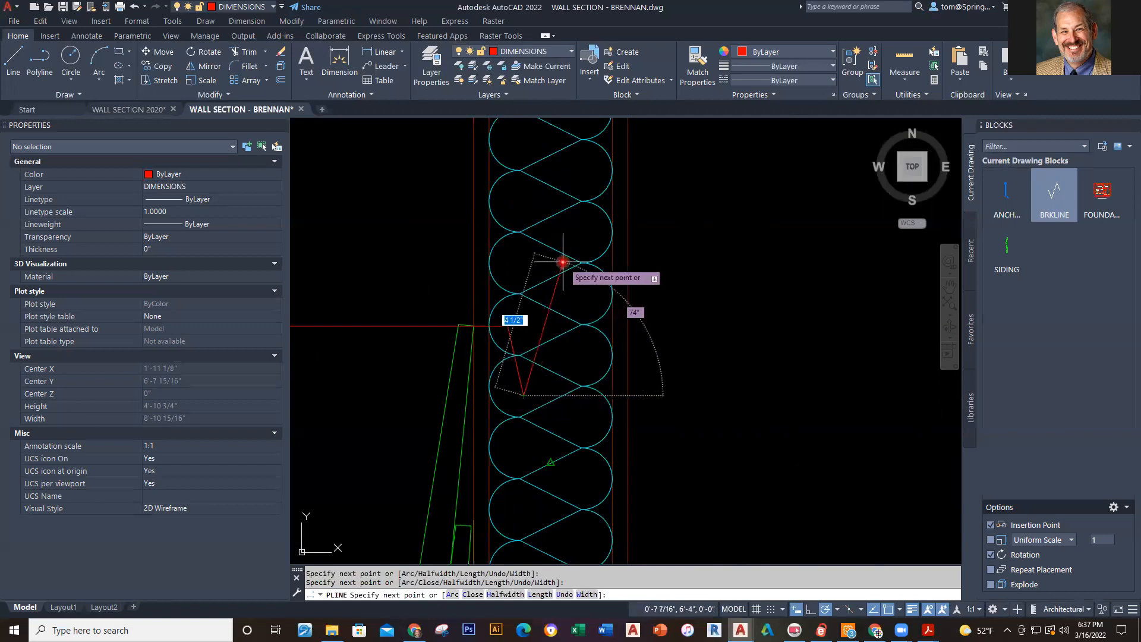
click(551, 461)
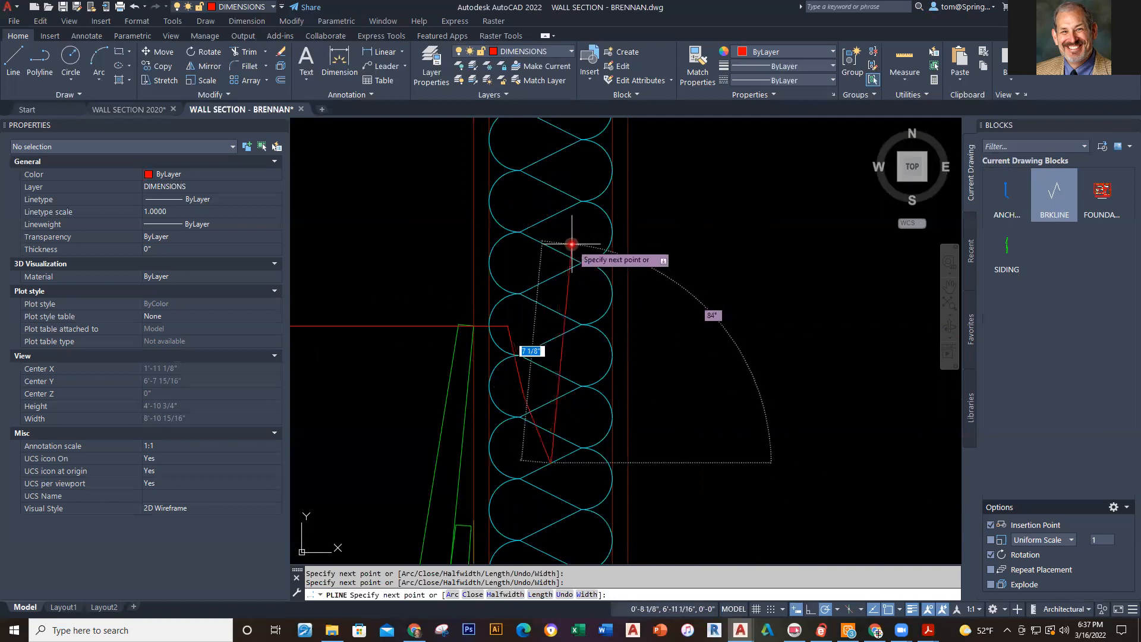
click(571, 244)
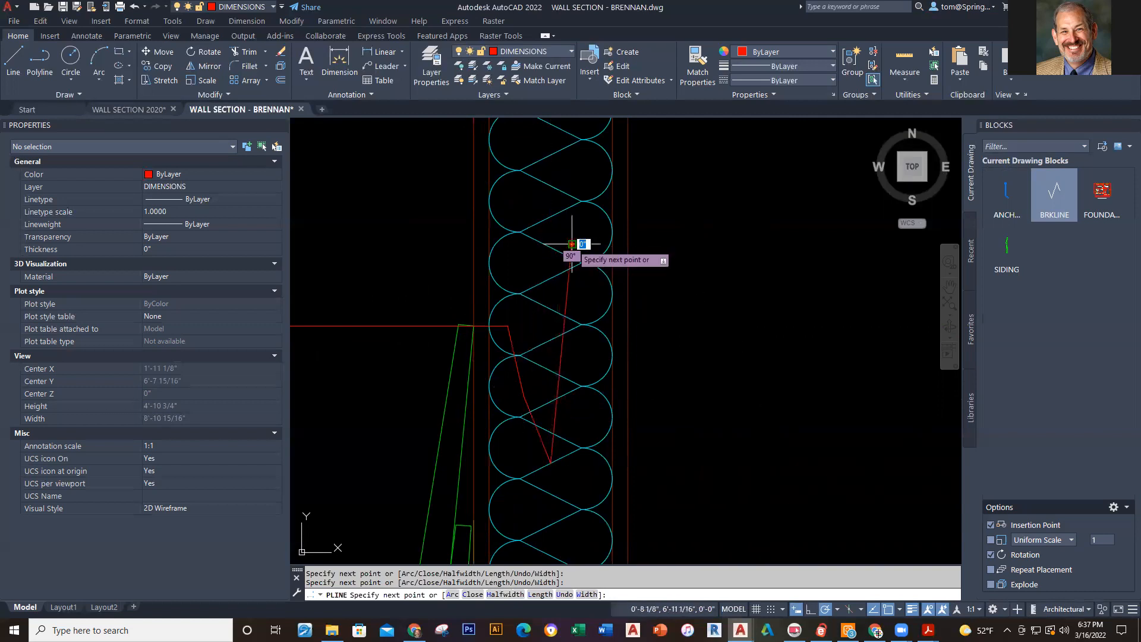
Undo the last three zigzag points of the polyline, keeping the horizontal segment.
right_click(571, 310)
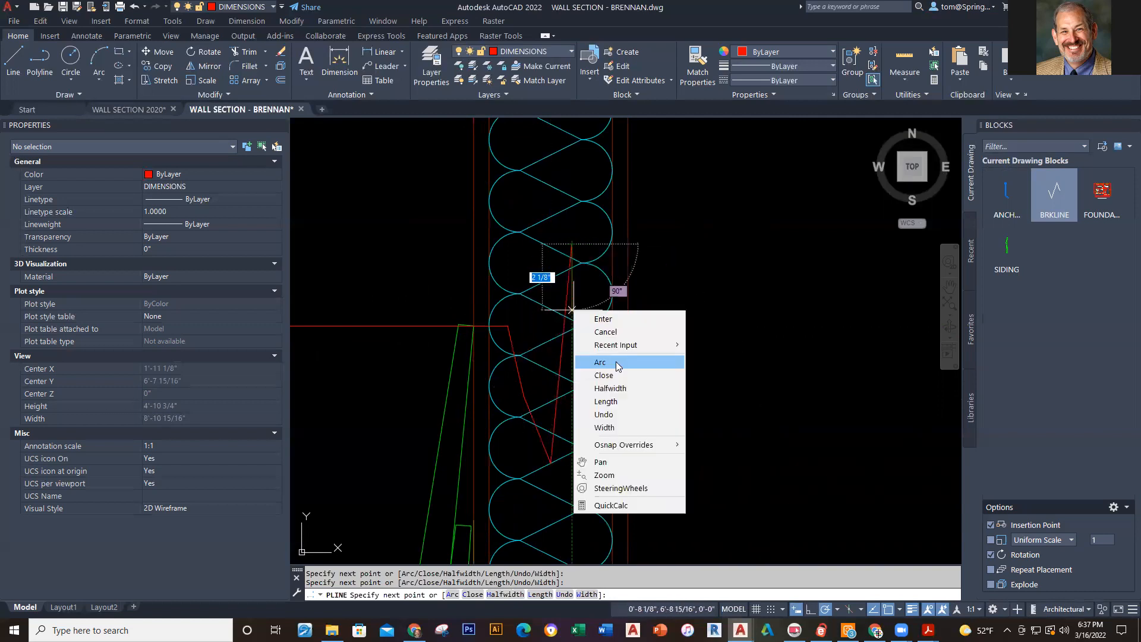
click(622, 415)
right_click(575, 368)
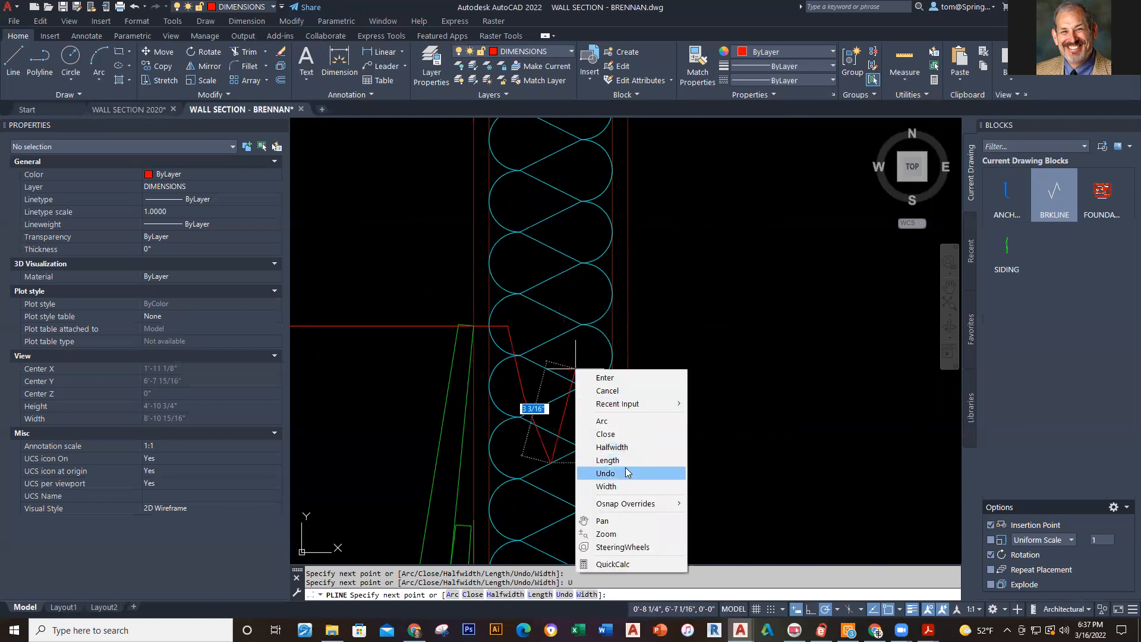
click(606, 473)
right_click(584, 414)
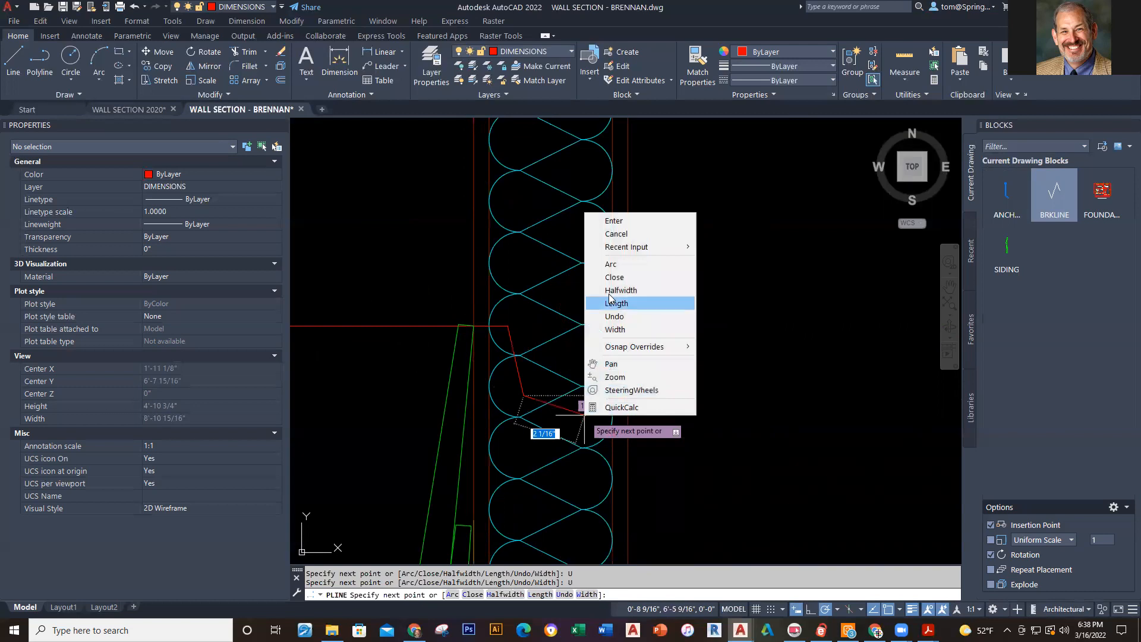
click(640, 322)
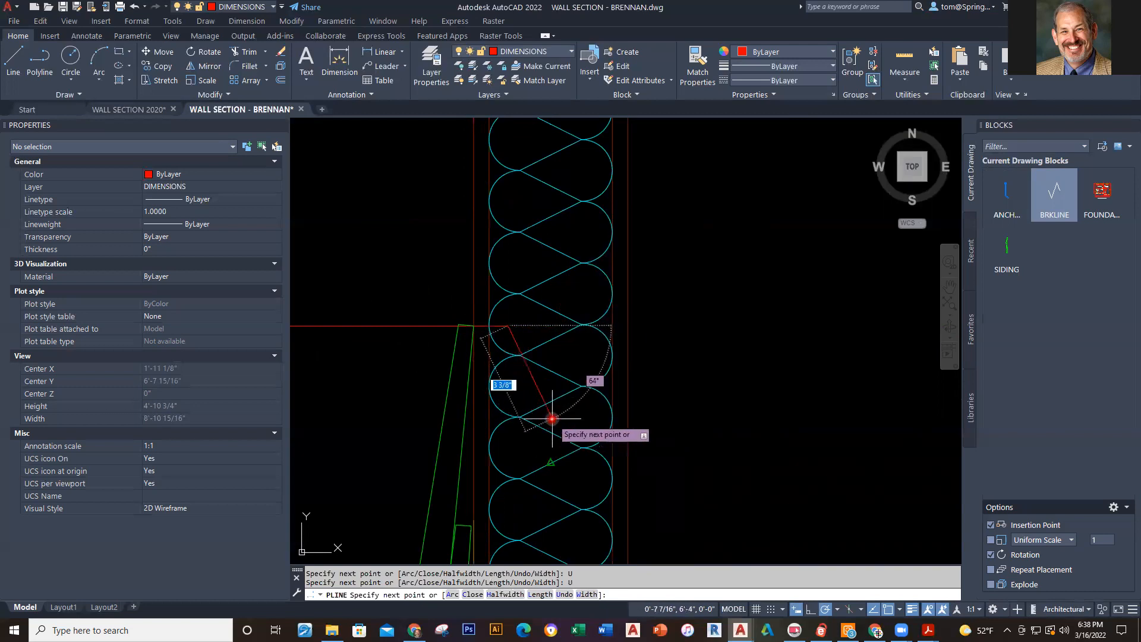
Finish the polyline with a down-and-up zigzag inside the cavity, correcting one misplaced point, and a horizontal segment extending beyond the wall's interior face.
click(525, 395)
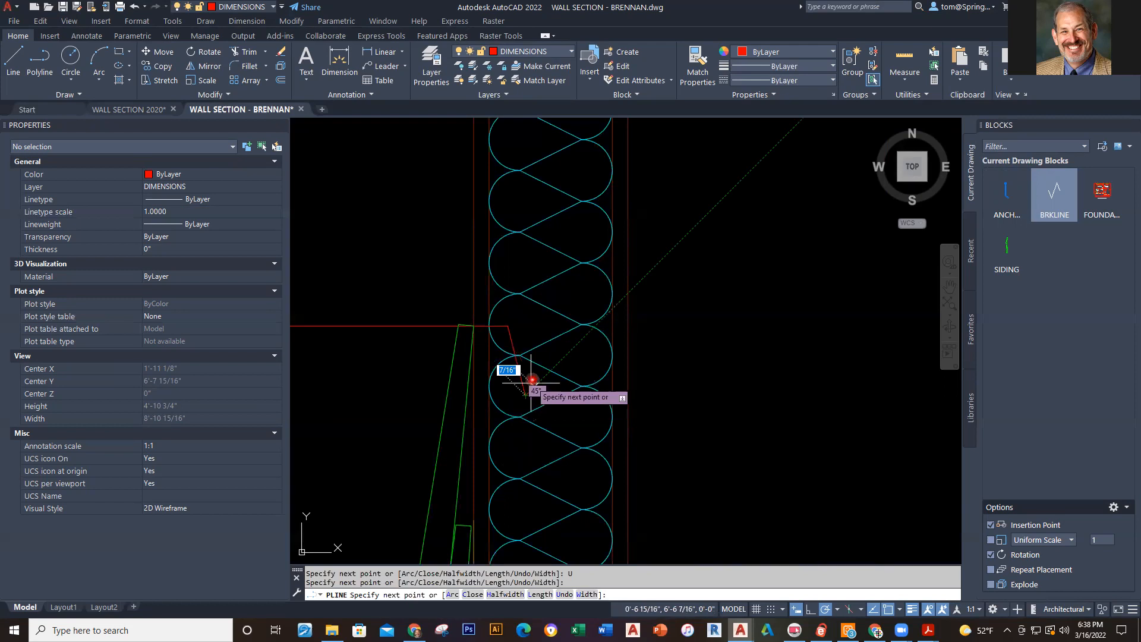
click(566, 283)
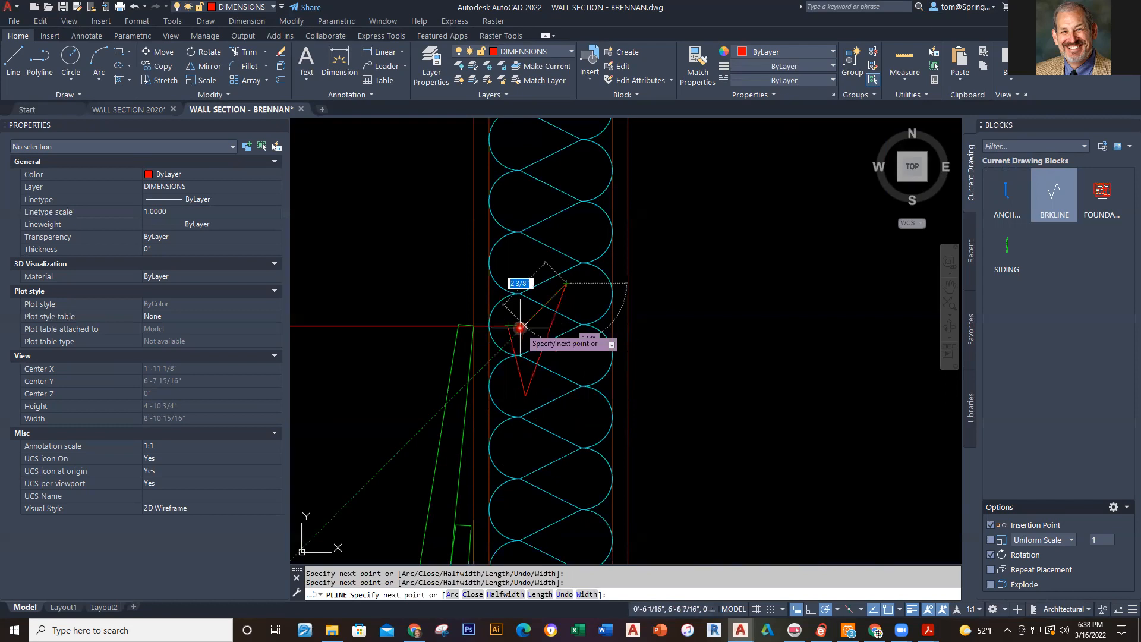
click(587, 330)
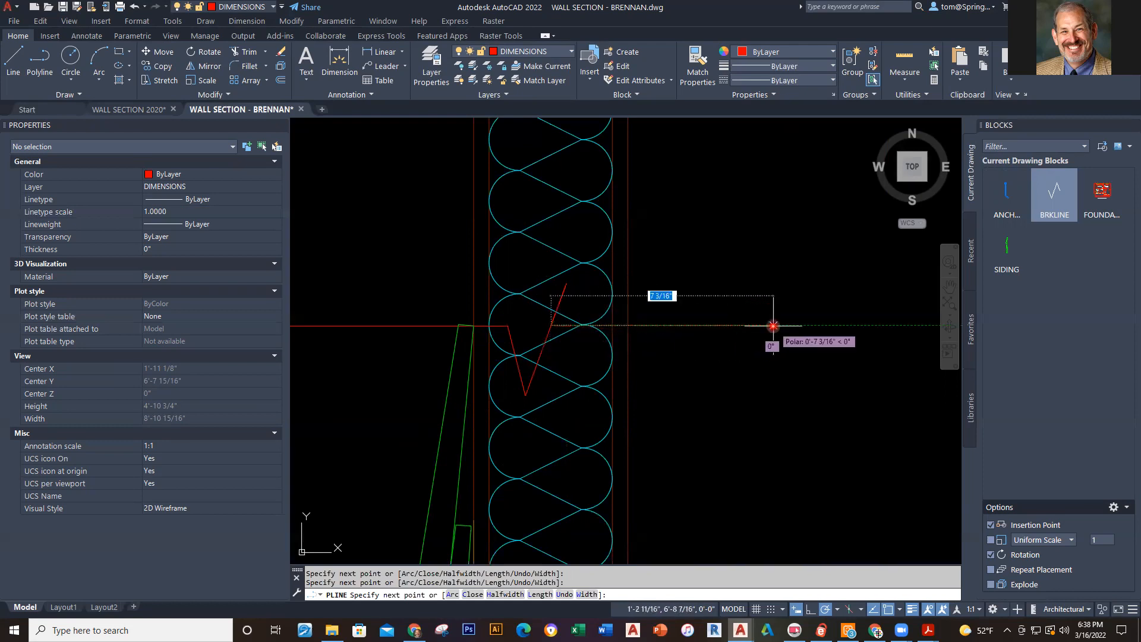
right_click(678, 337)
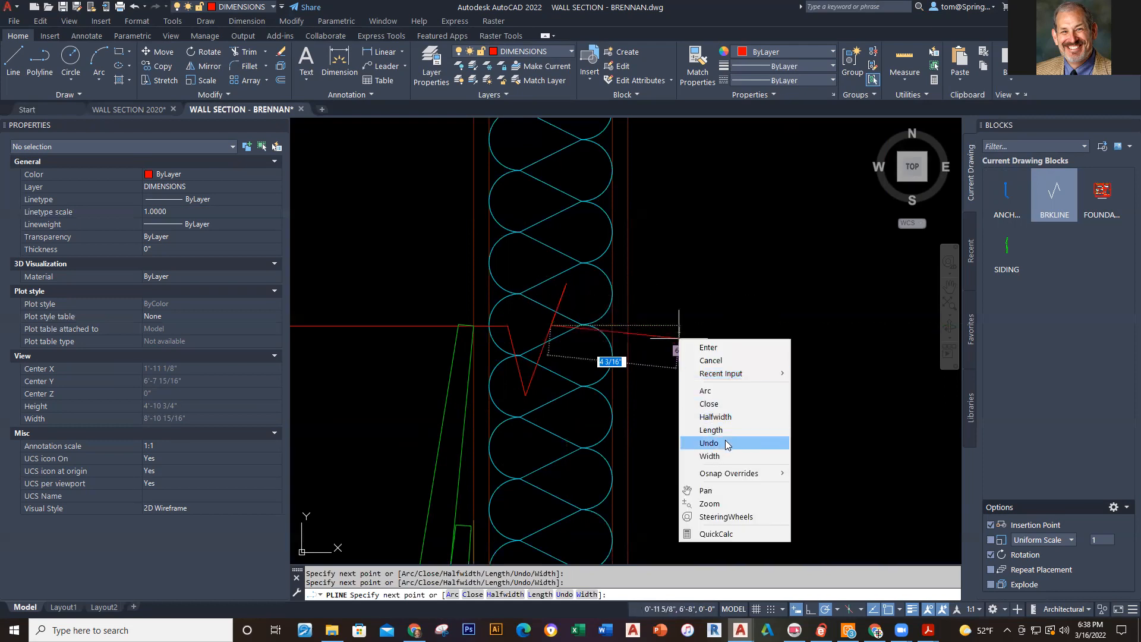
click(713, 443)
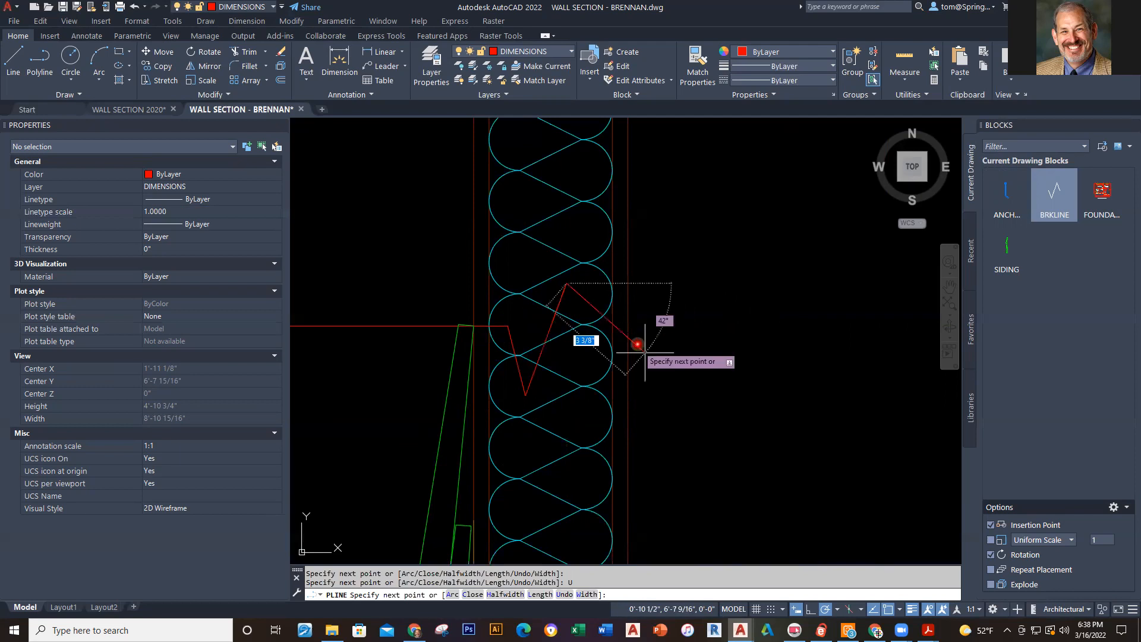
click(589, 336)
key(Escape)
Trim the wall lines and batt insulation above the break line with a crossing fence.
scroll(743, 386, down, 5)
scroll(668, 395, up, 4)
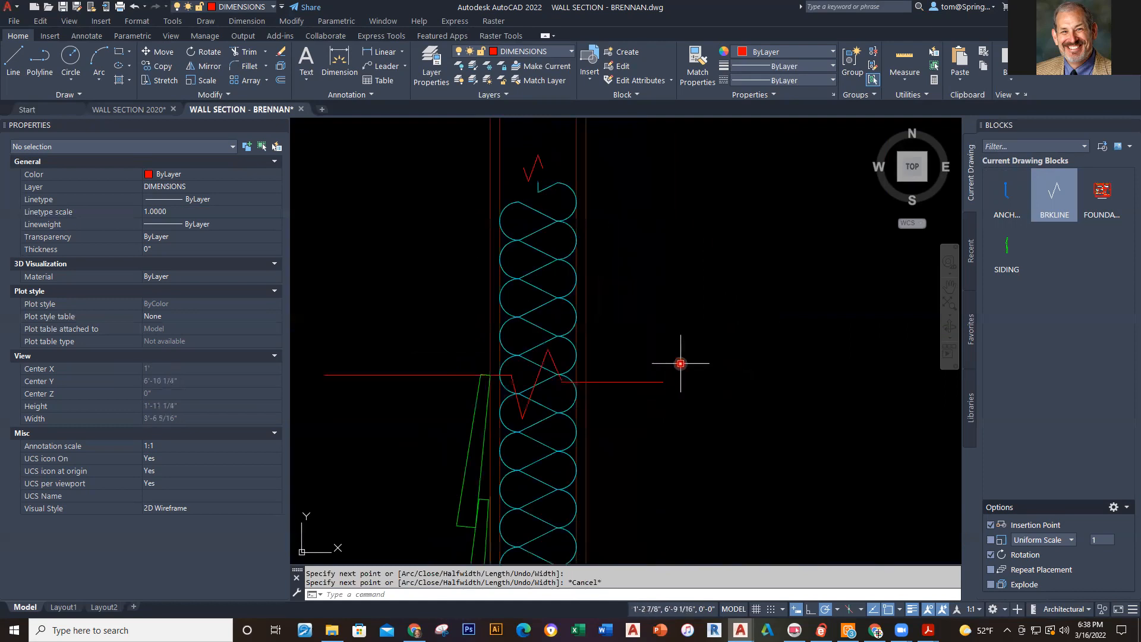
text(tr)
key(Return)
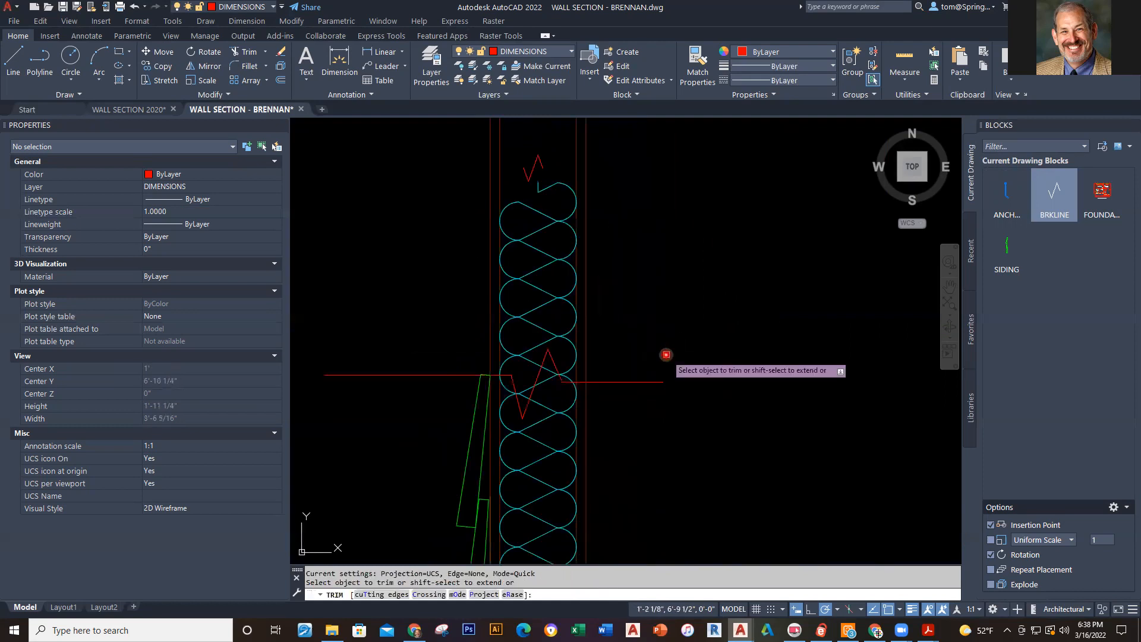
drag(668, 326, 387, 339)
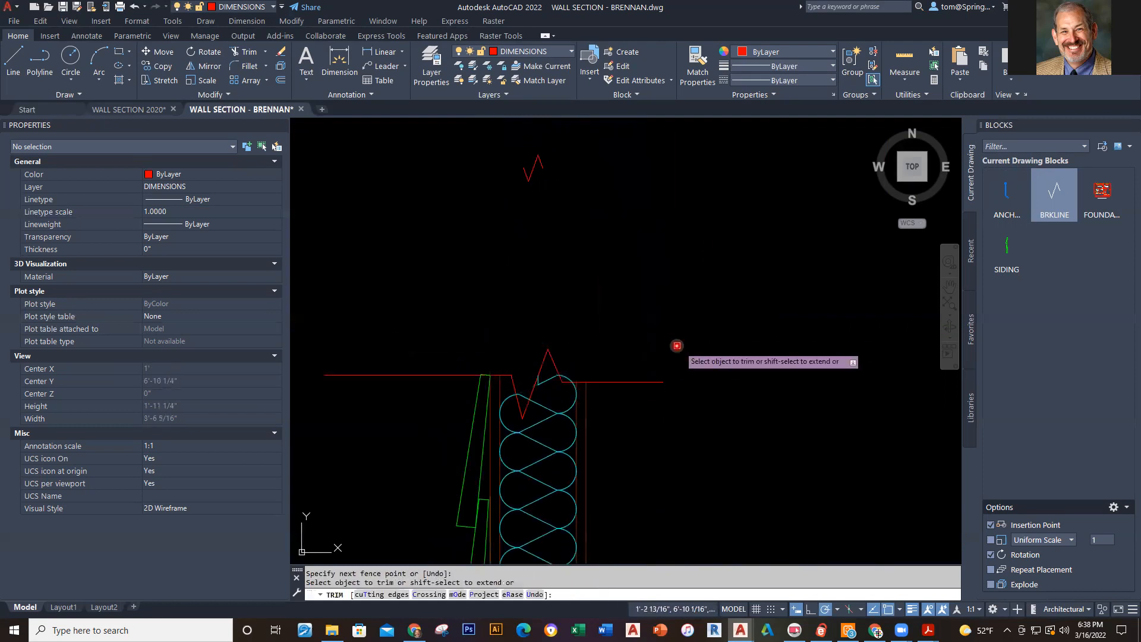
key(Escape)
Leave the Trim command and erase the leftover break-line symbol floating above the wall.
scroll(617, 358, down, 3)
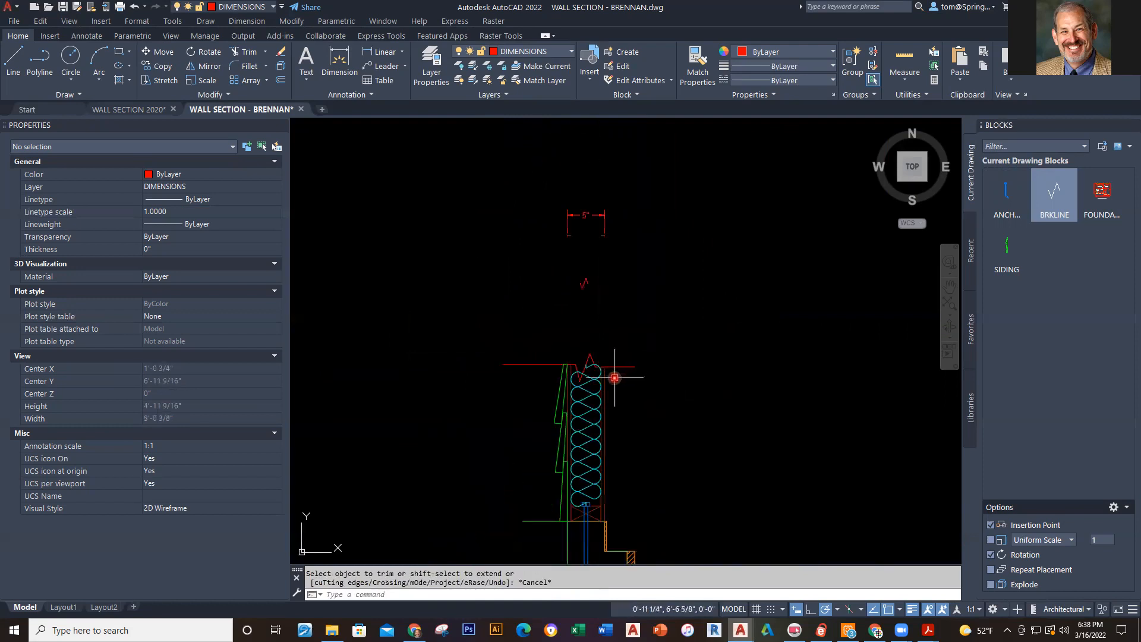
scroll(615, 379, up, 2)
click(606, 202)
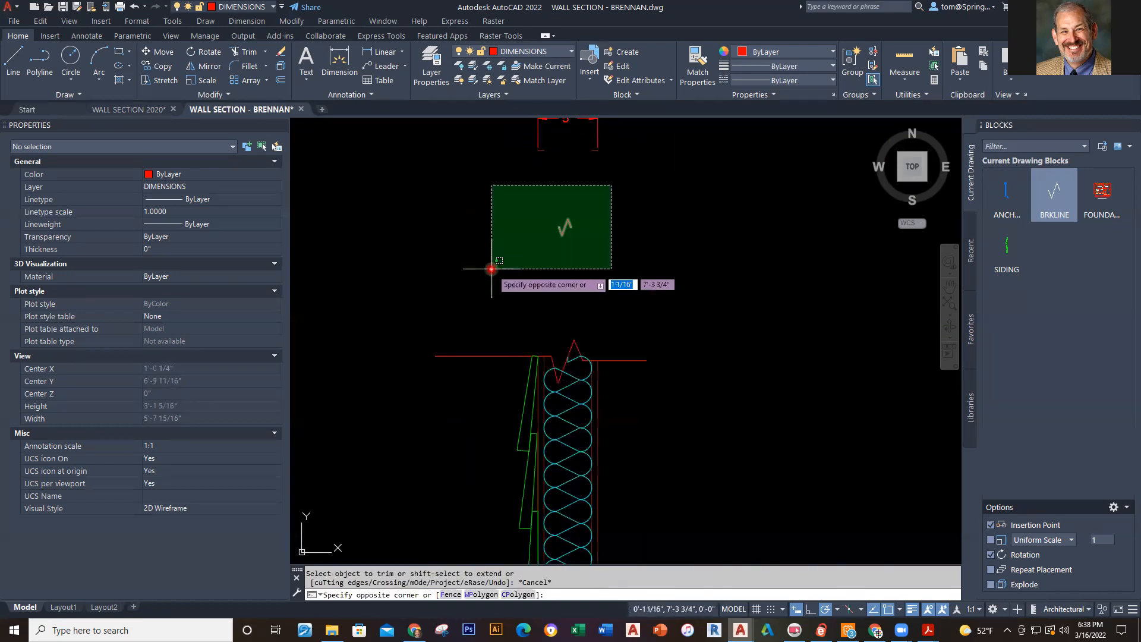
click(490, 269)
key(Delete)
Erase the 5" dimension above the break line together with the leftover objects around it.
scroll(743, 255, down, 2)
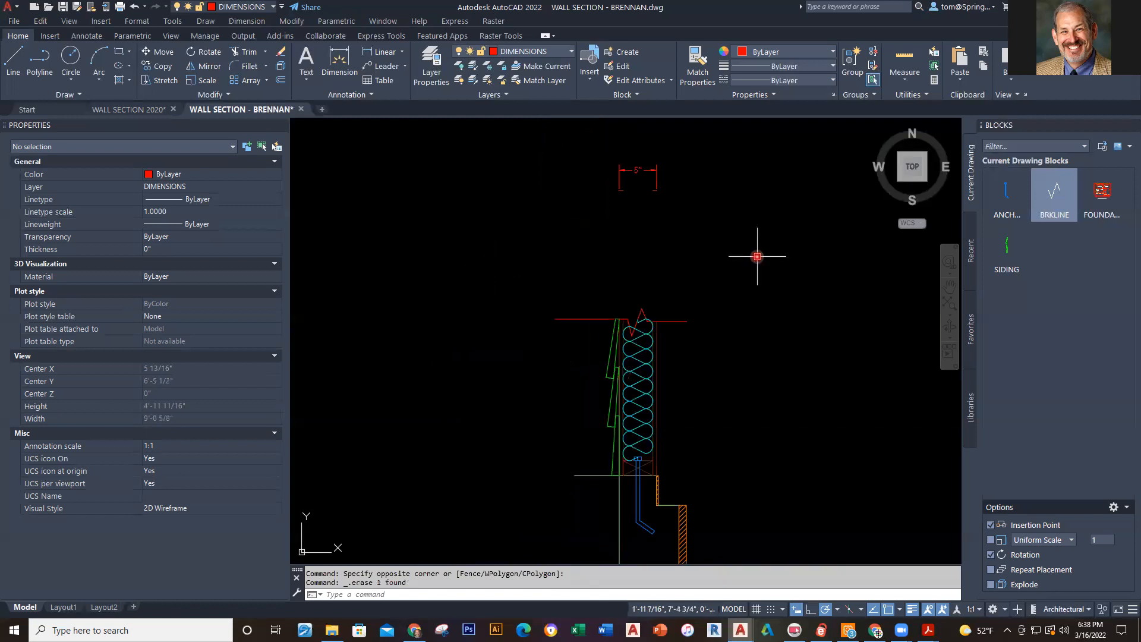
click(711, 224)
click(493, 288)
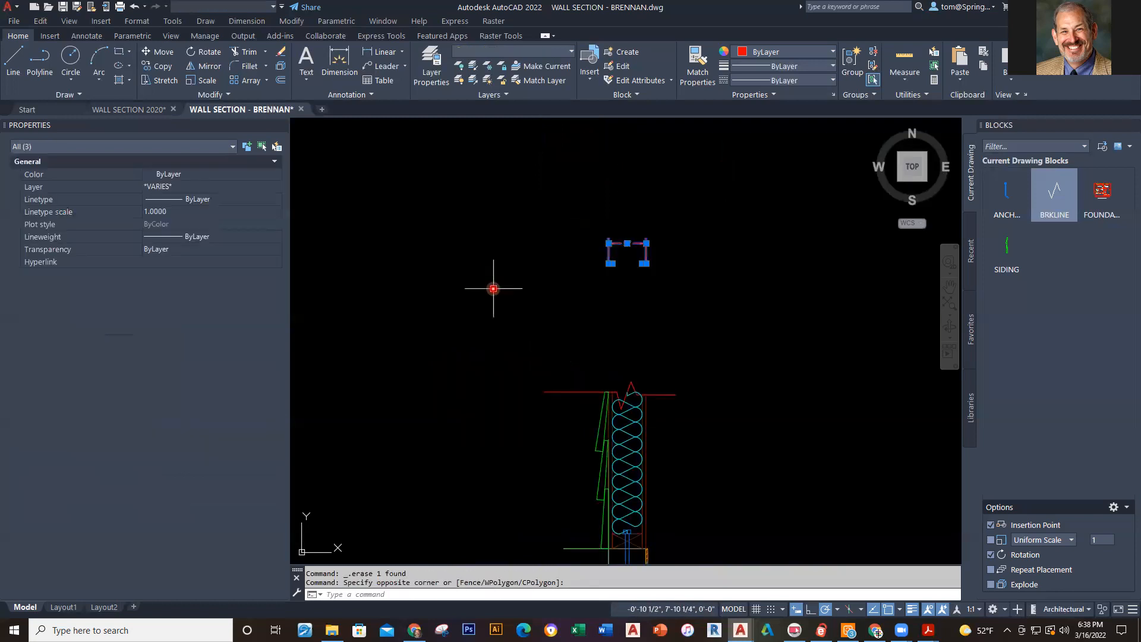
key(Delete)
Hatch the foundation wall's interior above the footing with the AR-CONC pattern at scale 0.7 on the HATCHING layer.
middle_drag(710, 442, 702, 320)
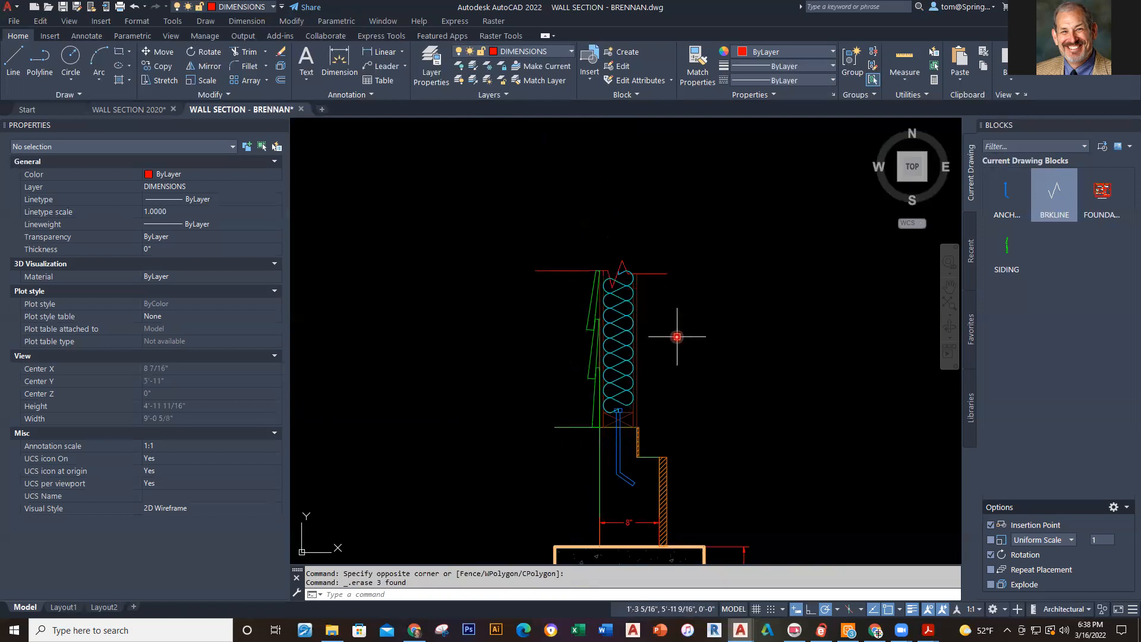
scroll(662, 416, up, 3)
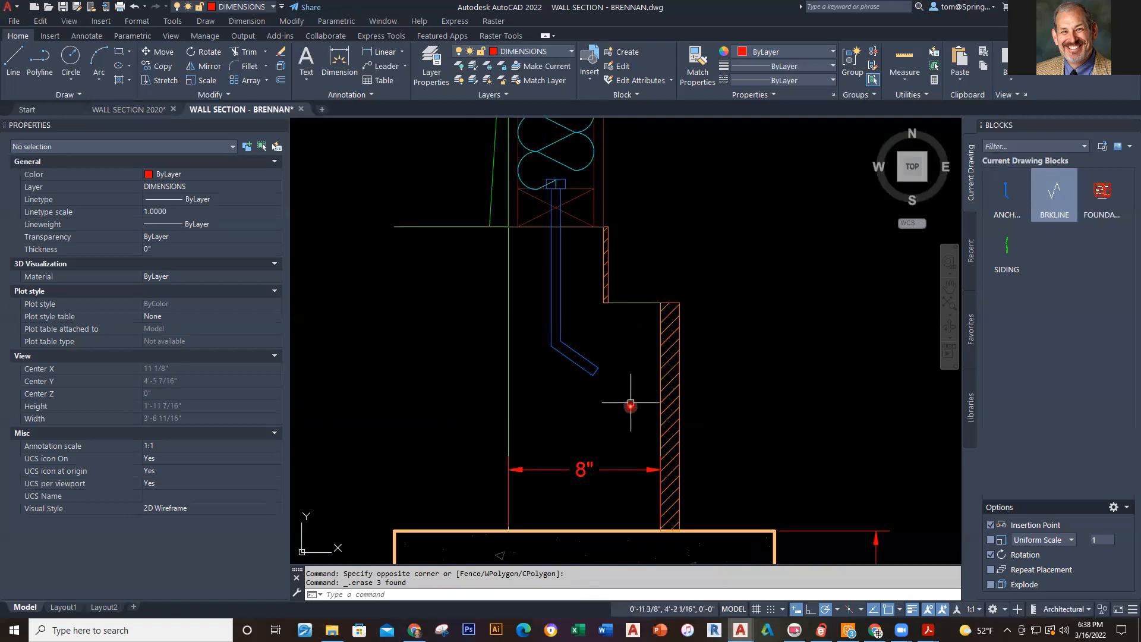
click(568, 52)
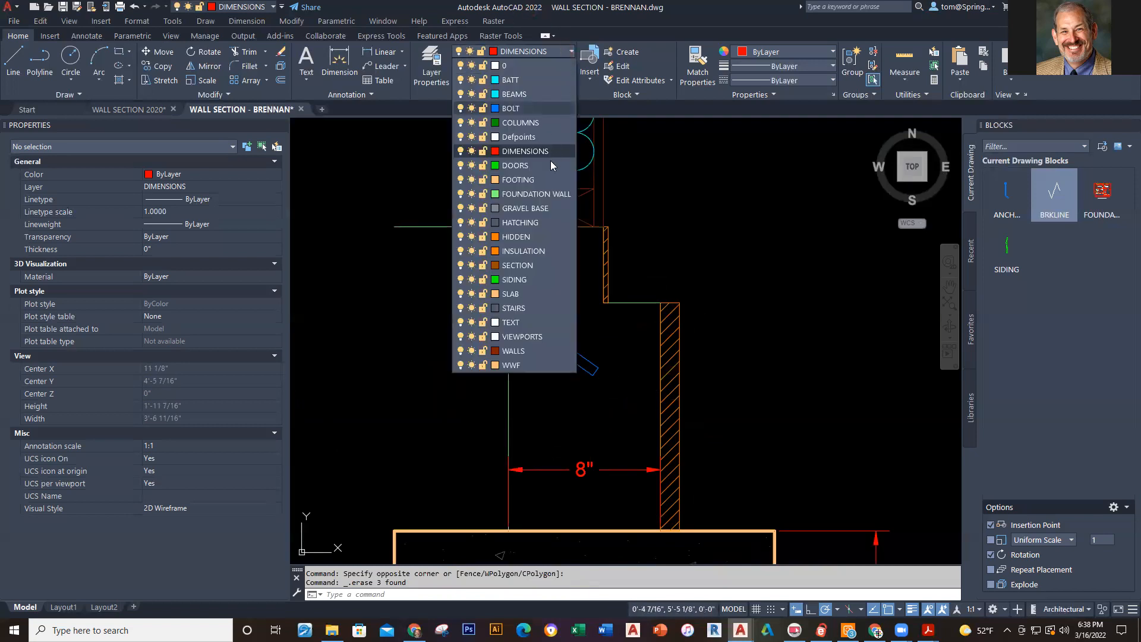
click(545, 222)
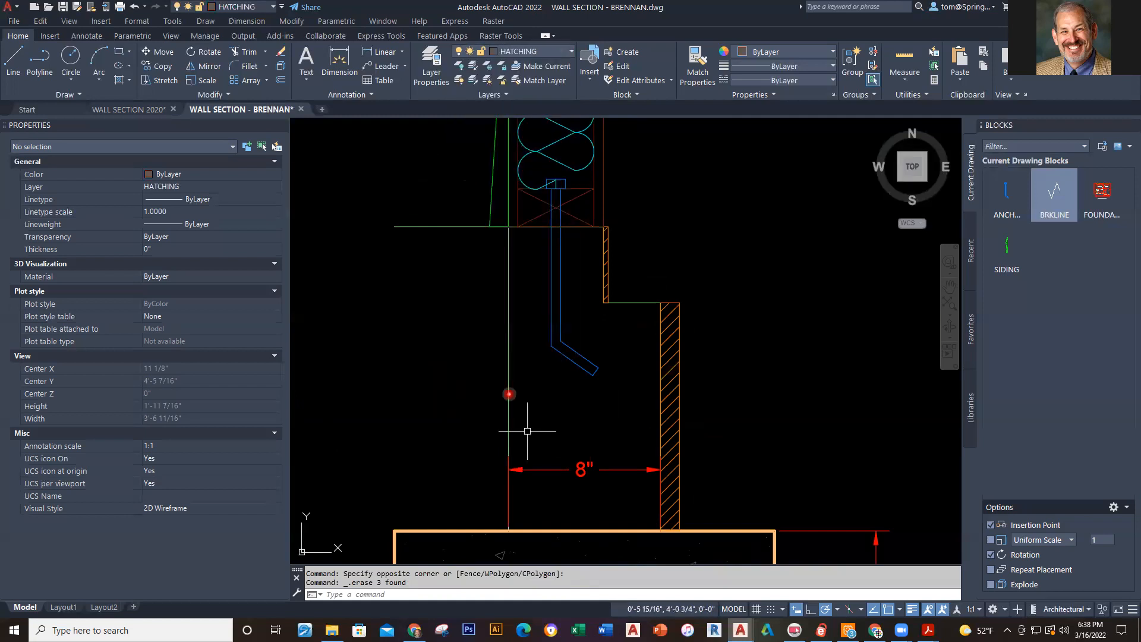
middle_drag(565, 460, 551, 379)
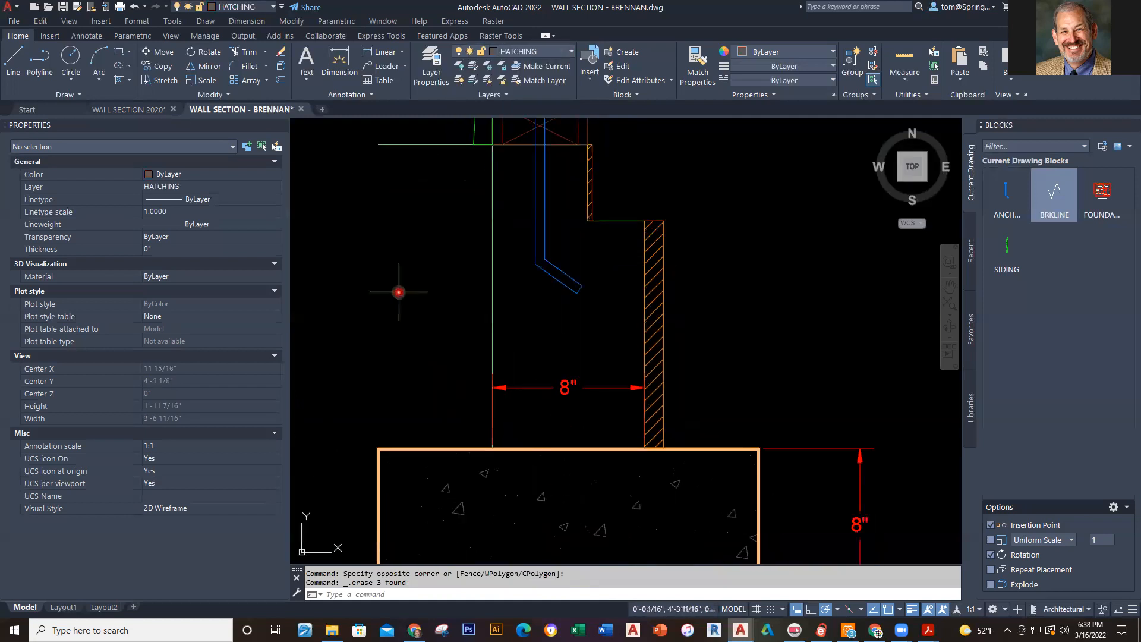
mouse_move(291, 112)
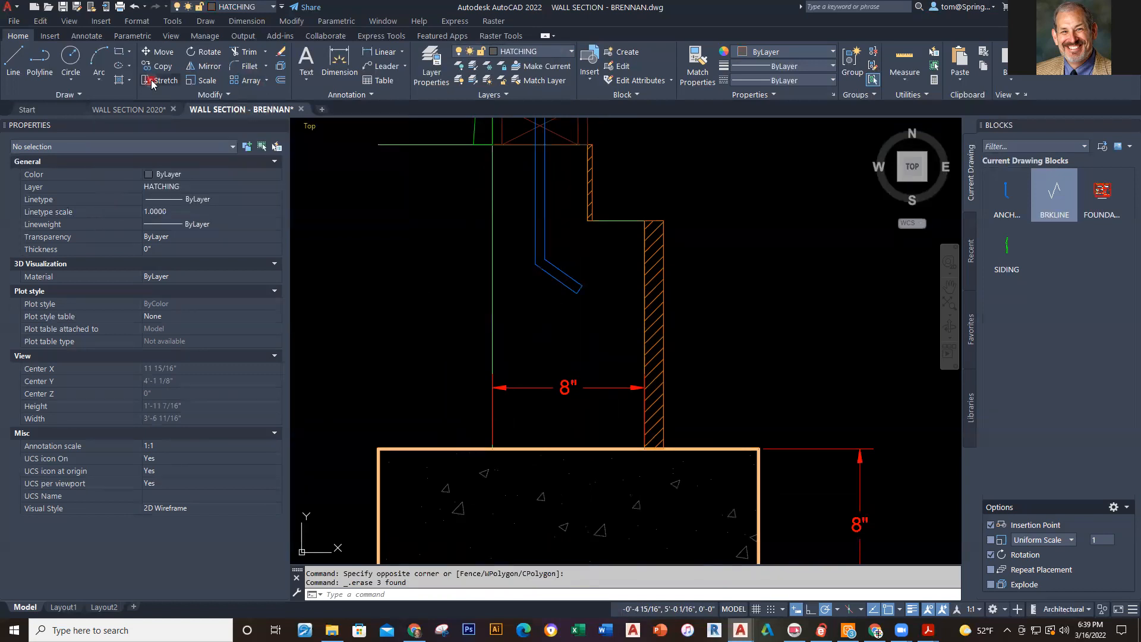
click(119, 82)
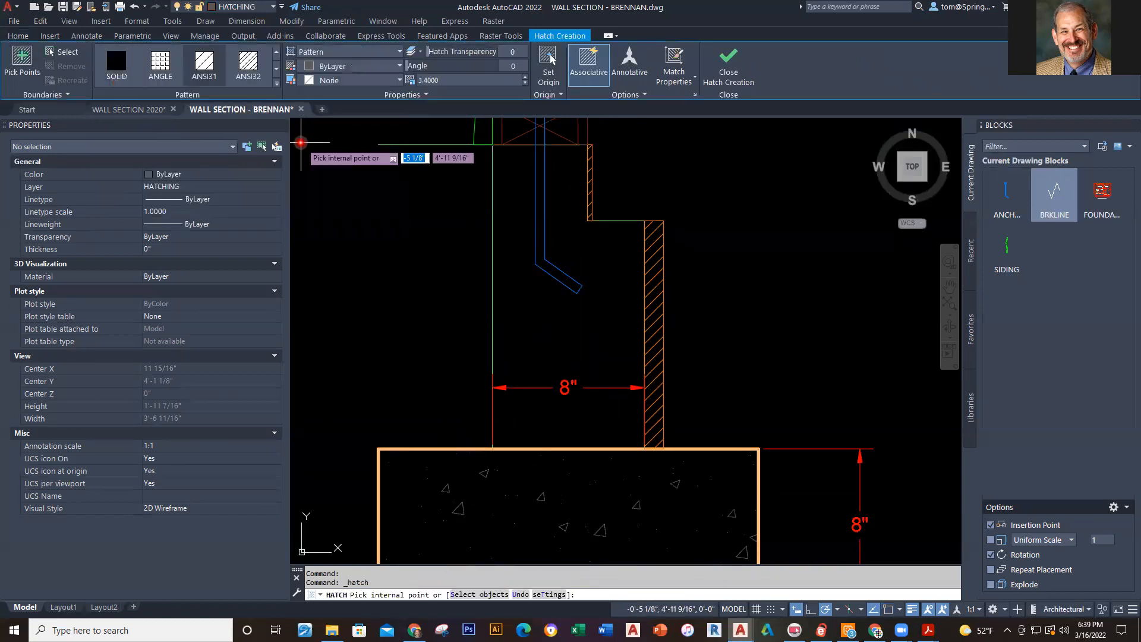
click(277, 83)
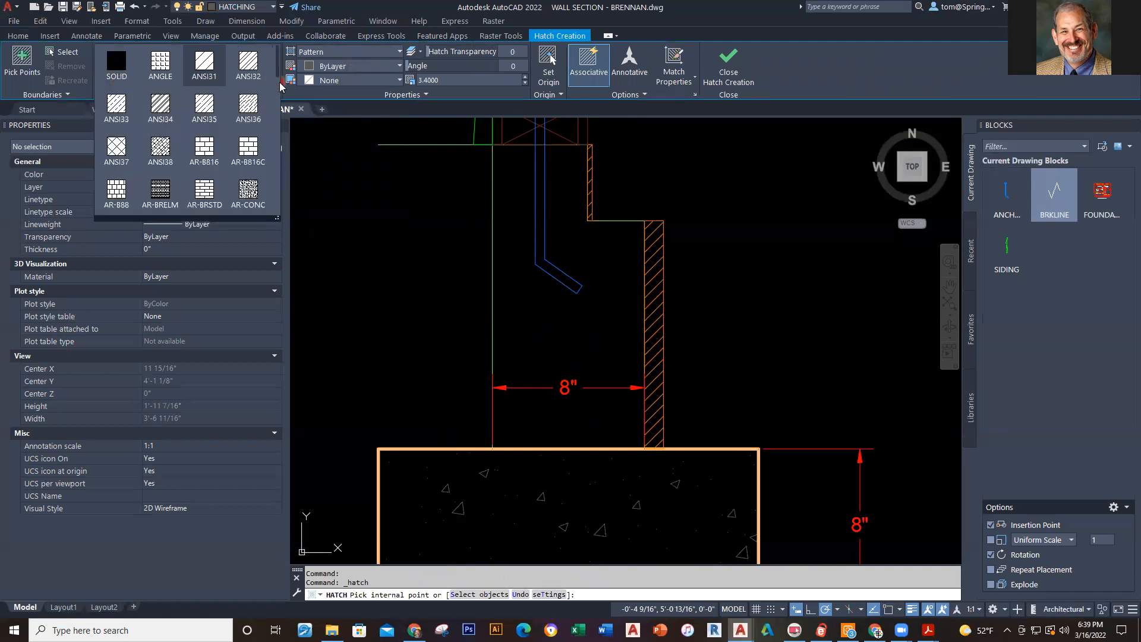
click(245, 191)
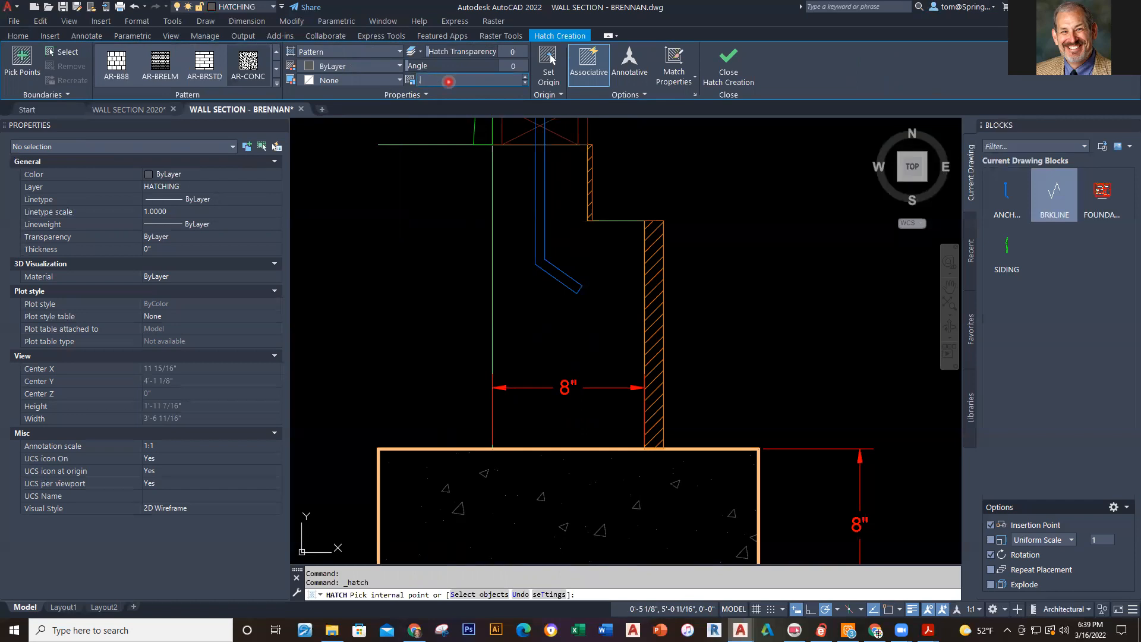
text(7)
key(Return)
click(597, 335)
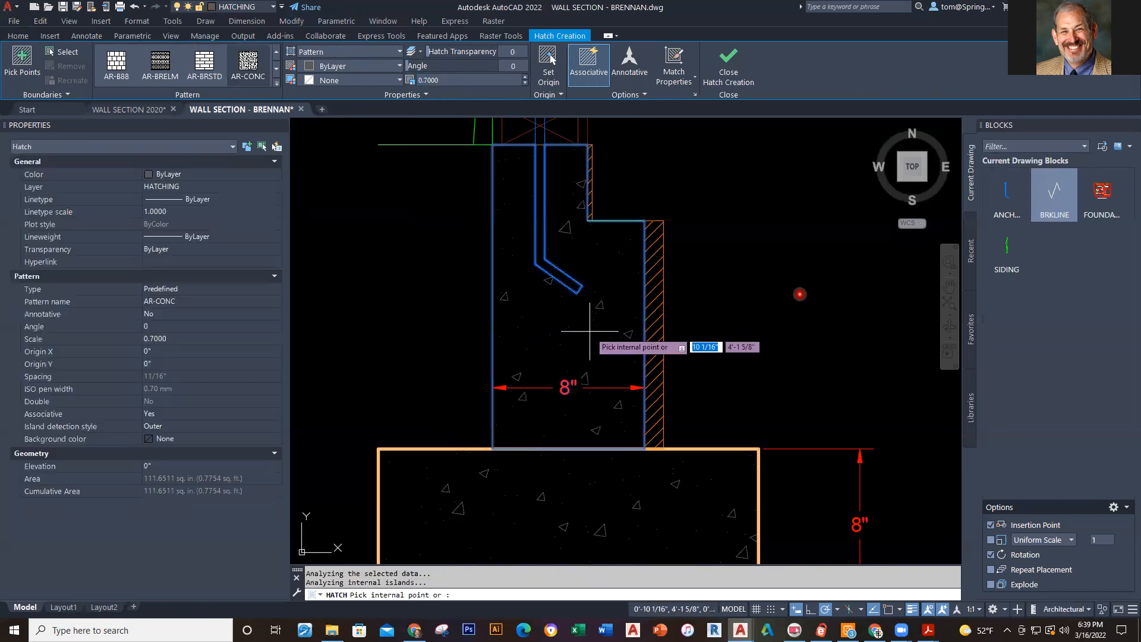
key(Escape)
Examine the concrete slab's outline, layer and surrounding details in the WALL SECTION 2020 reference drawing.
scroll(778, 317, down, 4)
mouse_move(779, 317)
middle_down()
mouse_move(644, 348)
mouse_move(545, 339)
middle_up()
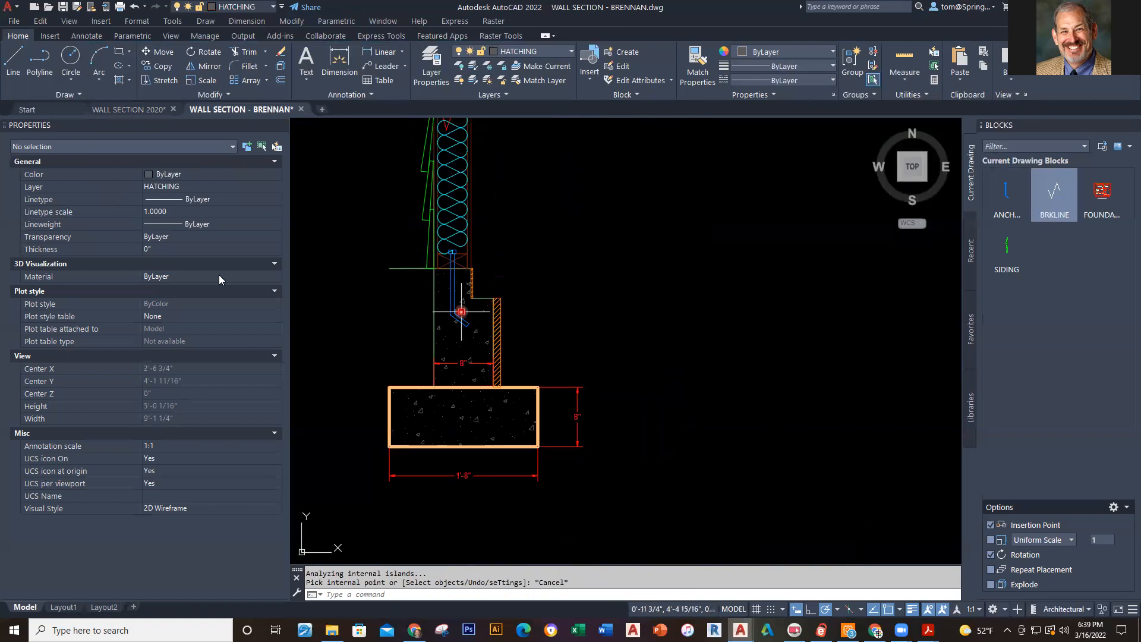
click(130, 110)
scroll(609, 315, down, 3)
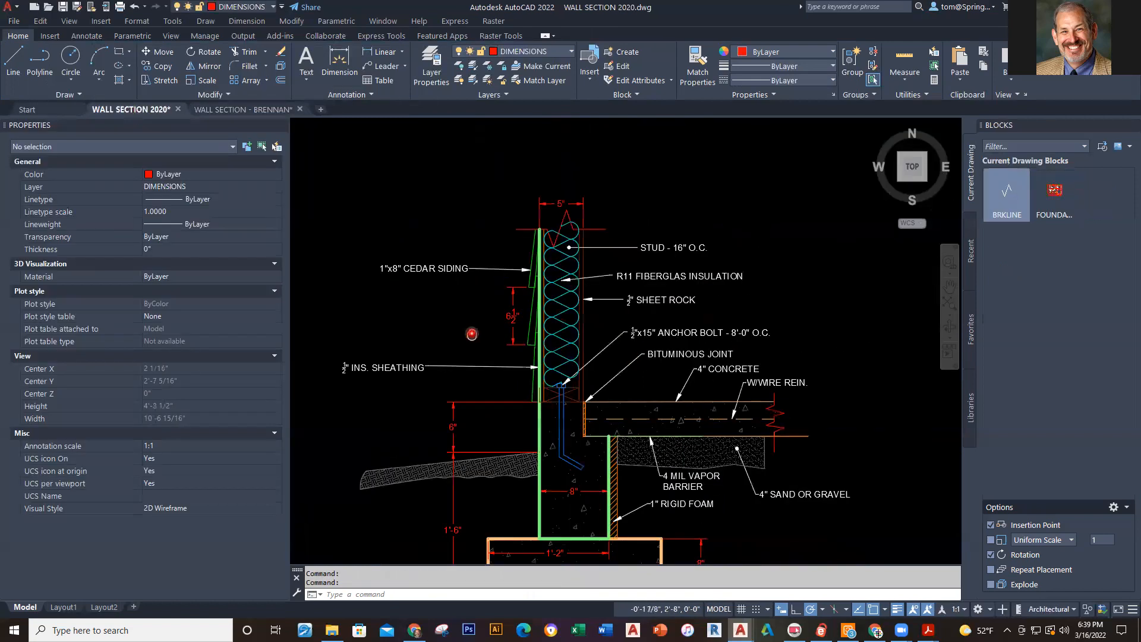
scroll(623, 359, up, 5)
middle_drag(548, 398, 563, 268)
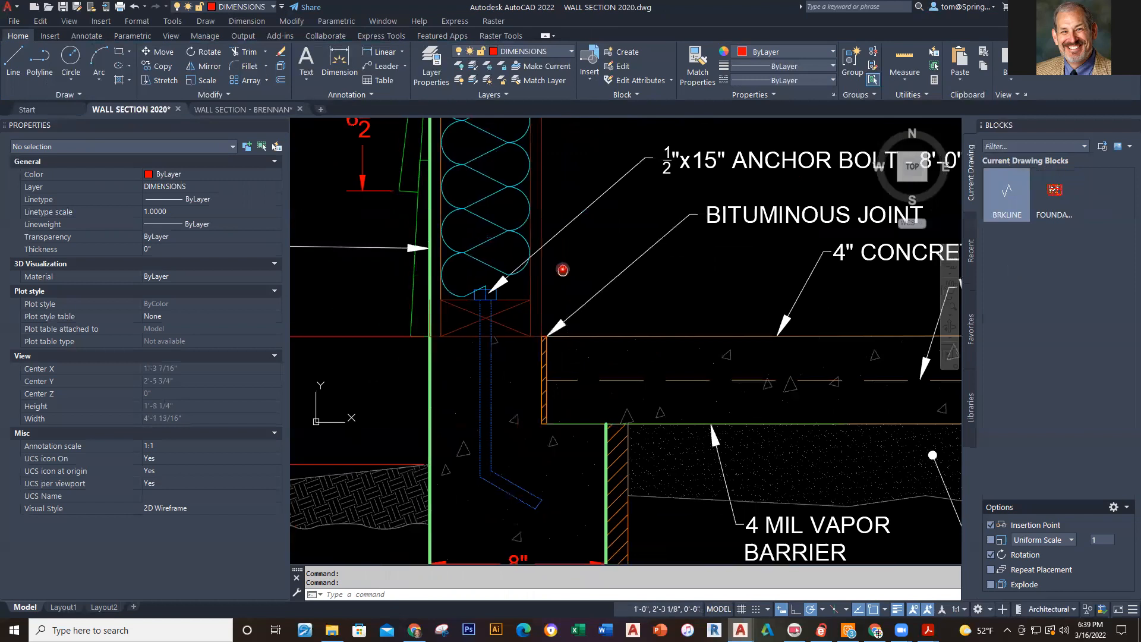
click(657, 335)
scroll(609, 317, down, 4)
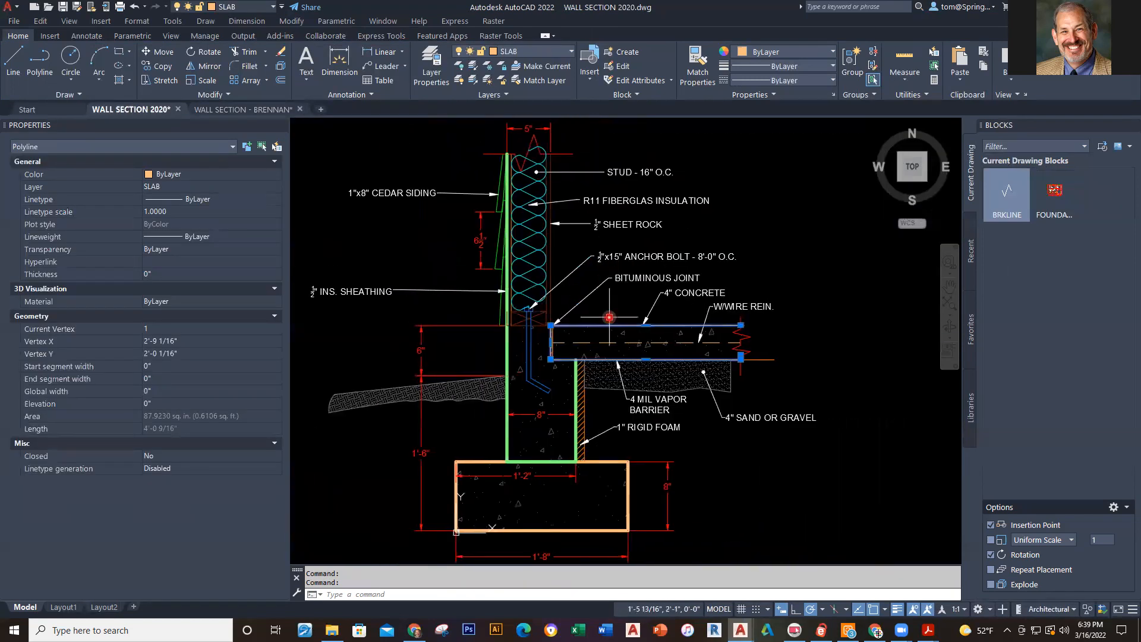
scroll(575, 330, up, 4)
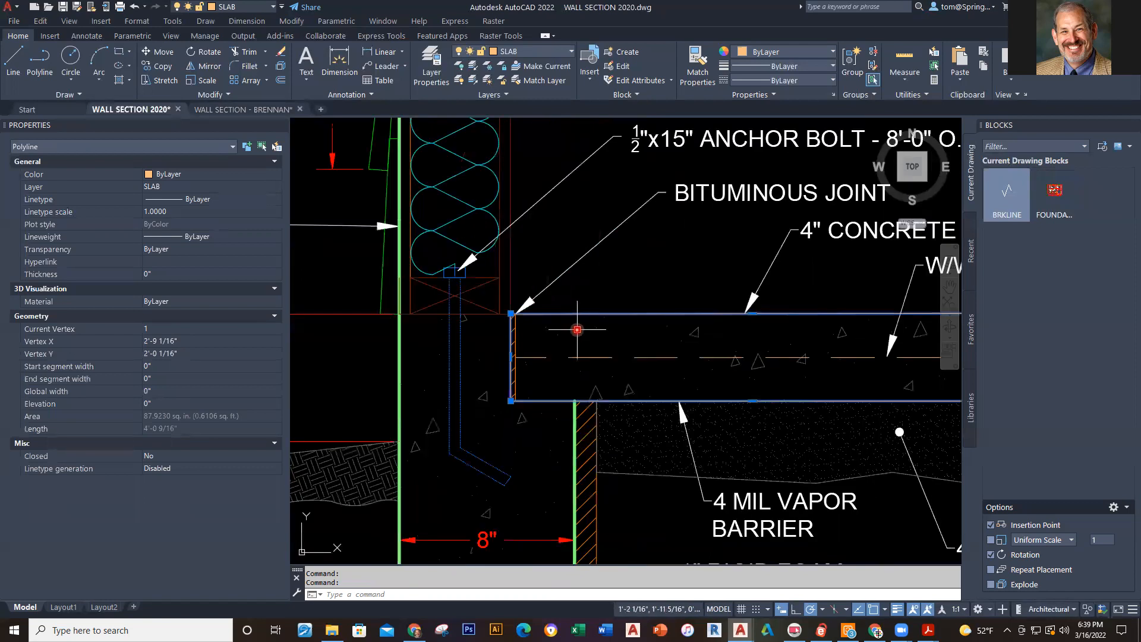
scroll(585, 309, up, 2)
scroll(620, 319, down, 3)
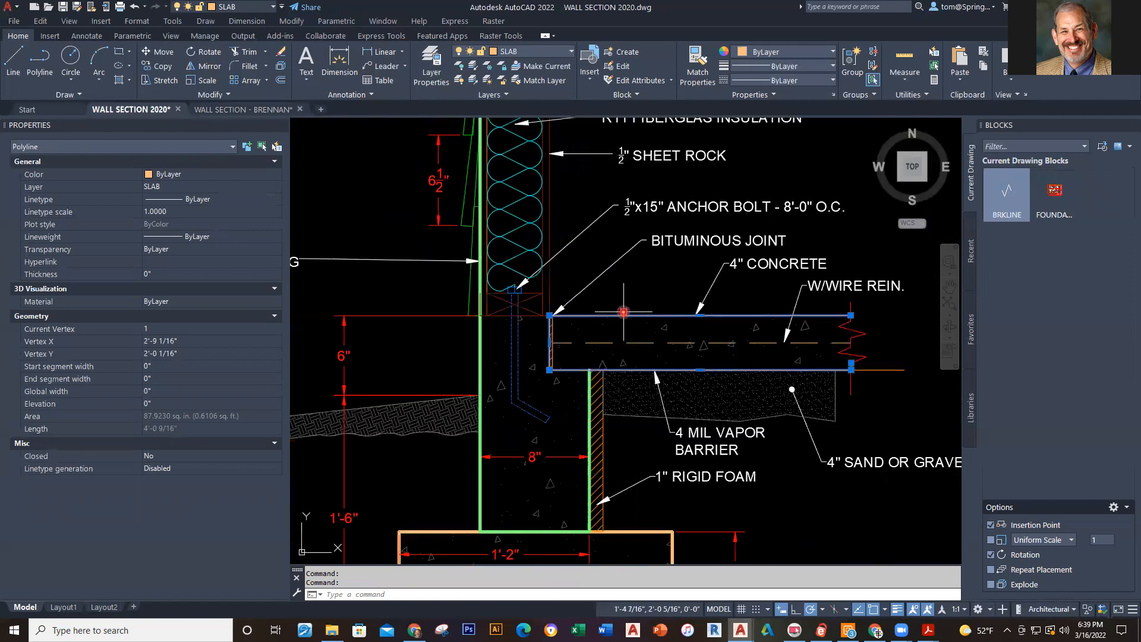
middle_drag(687, 312, 685, 326)
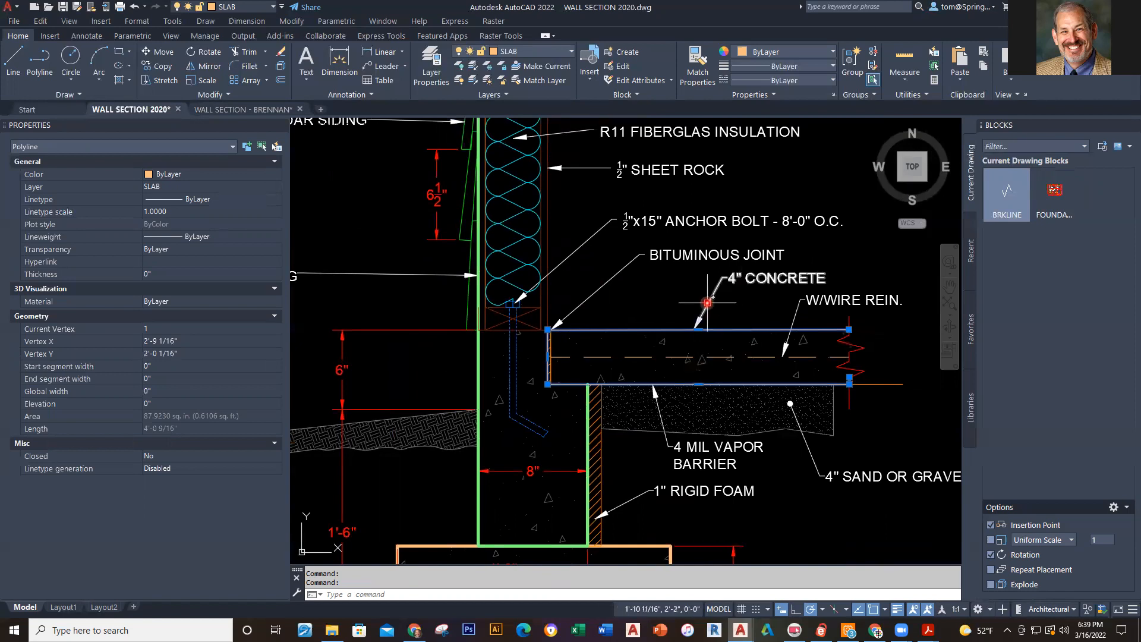
key(Escape)
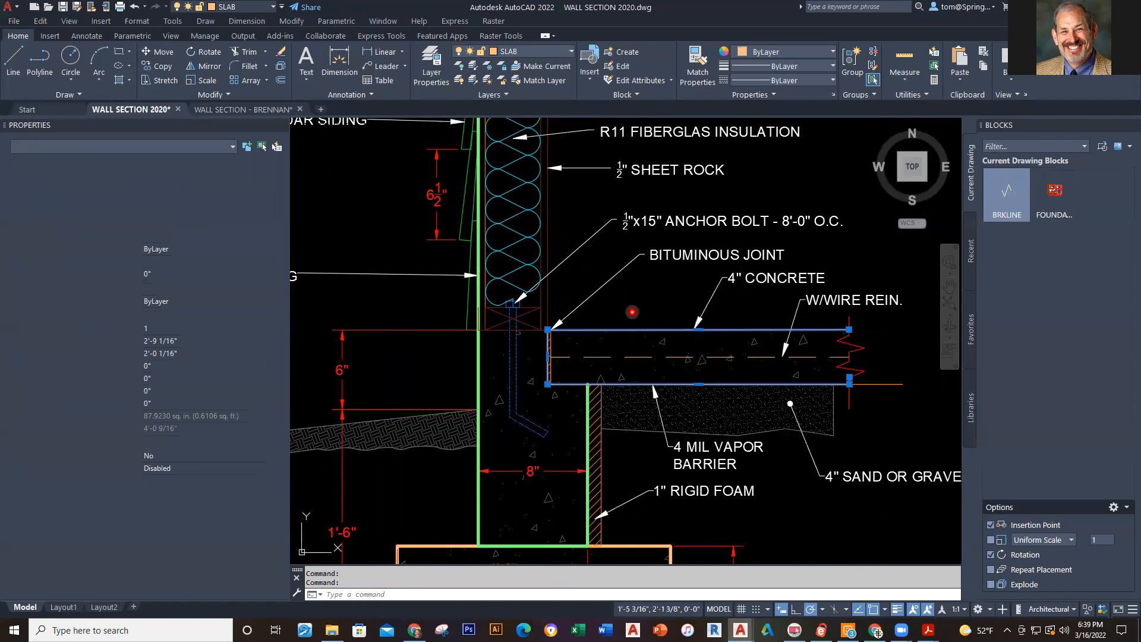
Compare the ledge area in the working drawing with the reference drawing and recheck which layer the slab outline uses.
click(256, 110)
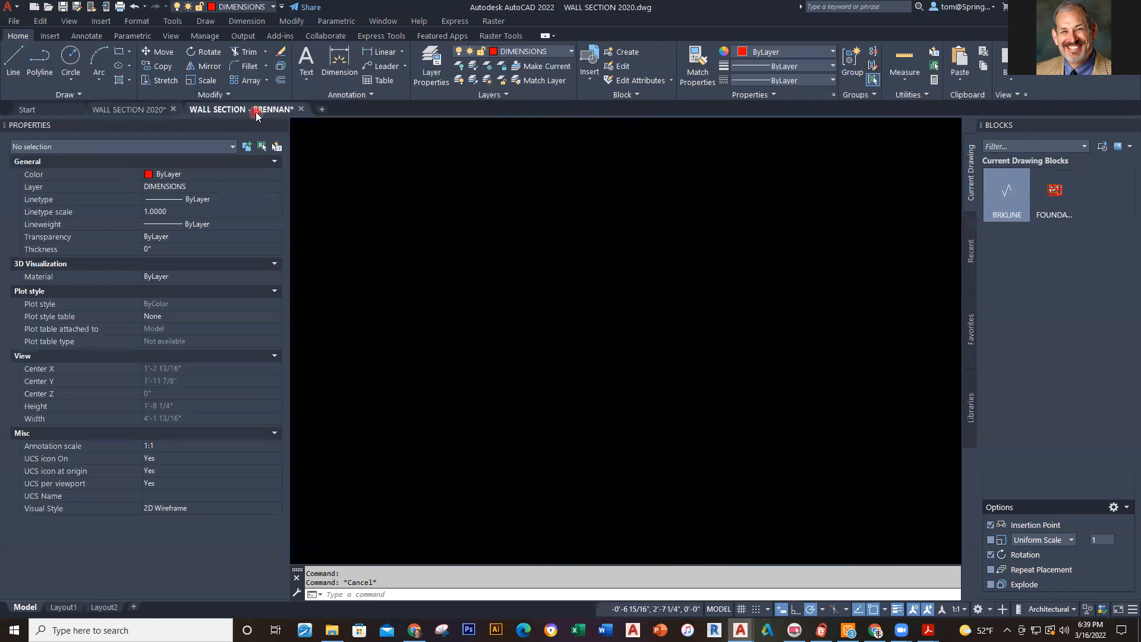
scroll(515, 279, up, 3)
middle_drag(514, 280, 604, 408)
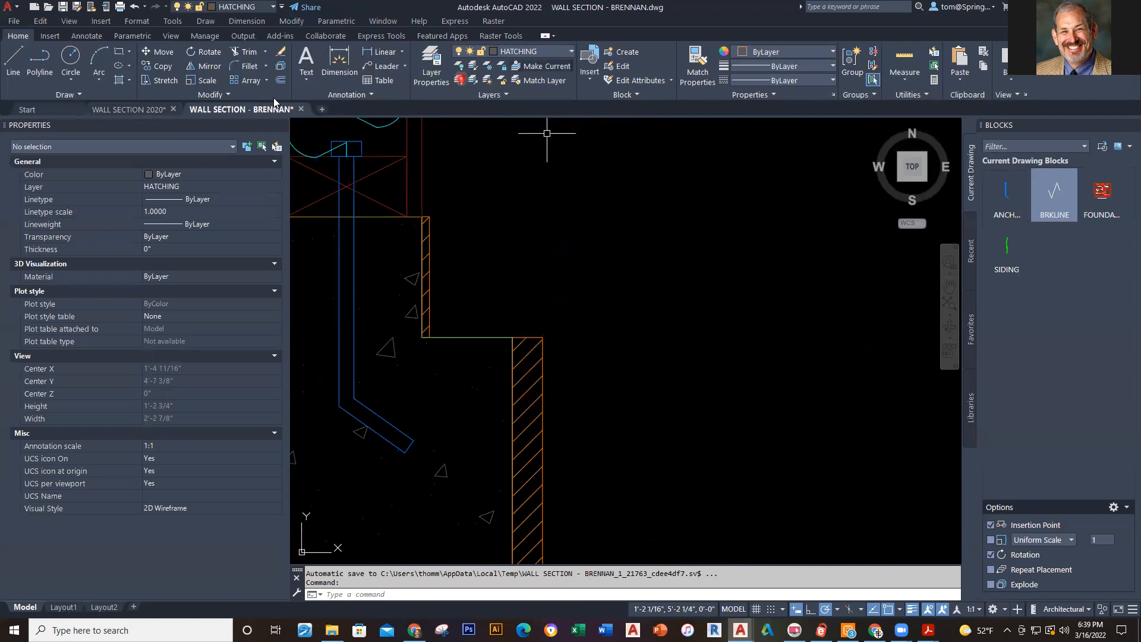
click(119, 111)
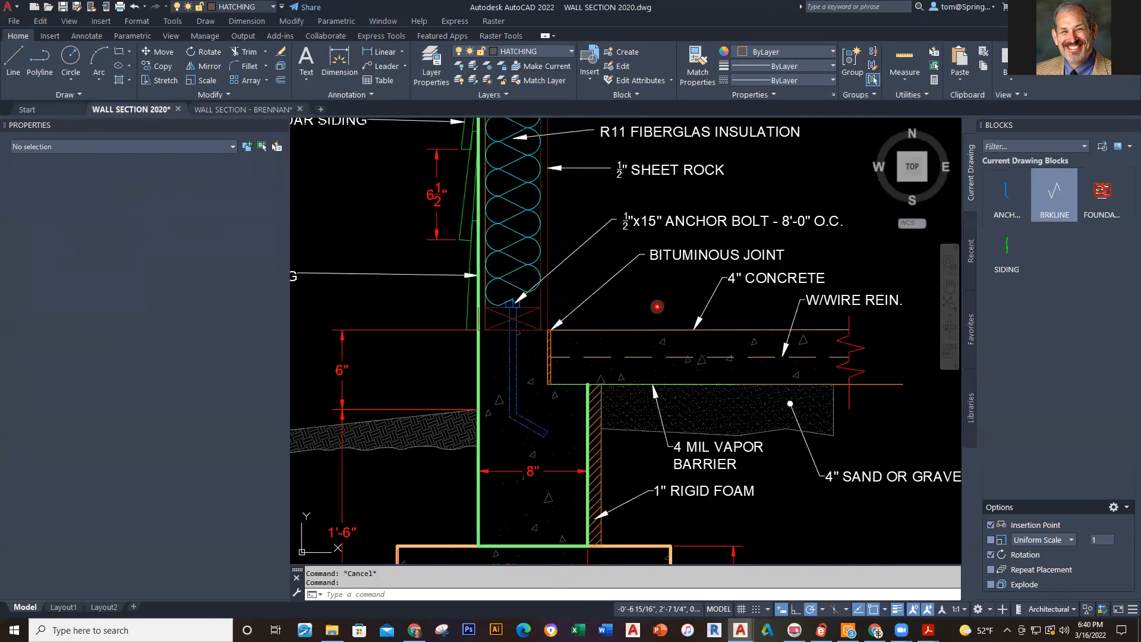
click(634, 331)
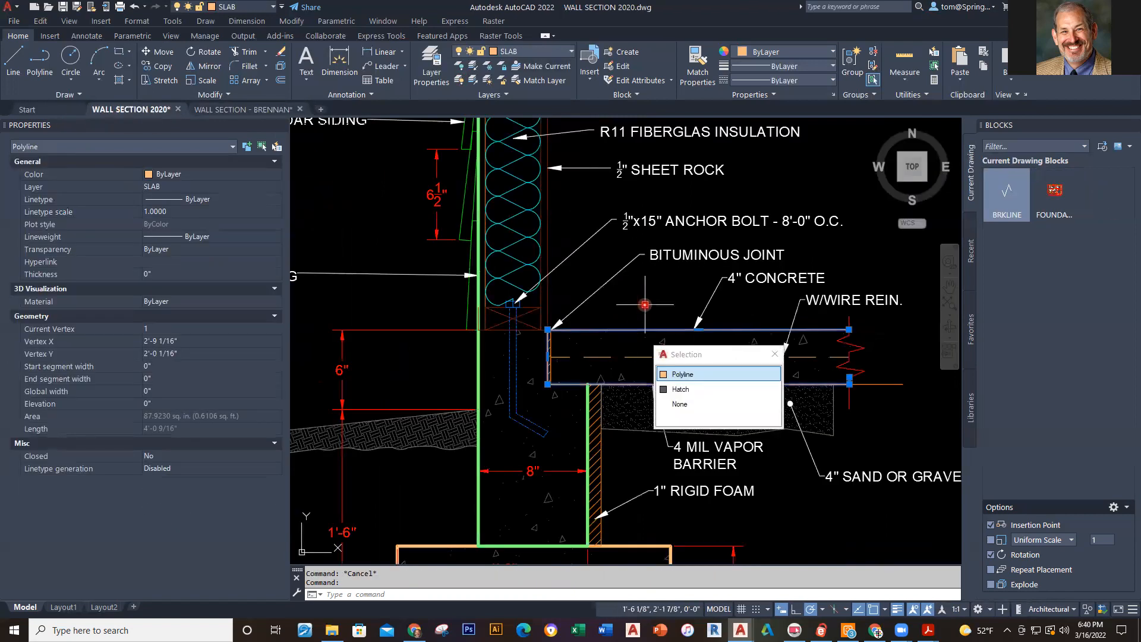
In the working drawing, draw an open slab polyline about 12" long on the SLAB layer, following the wall ledge and the bituminous joint's inner face.
click(255, 109)
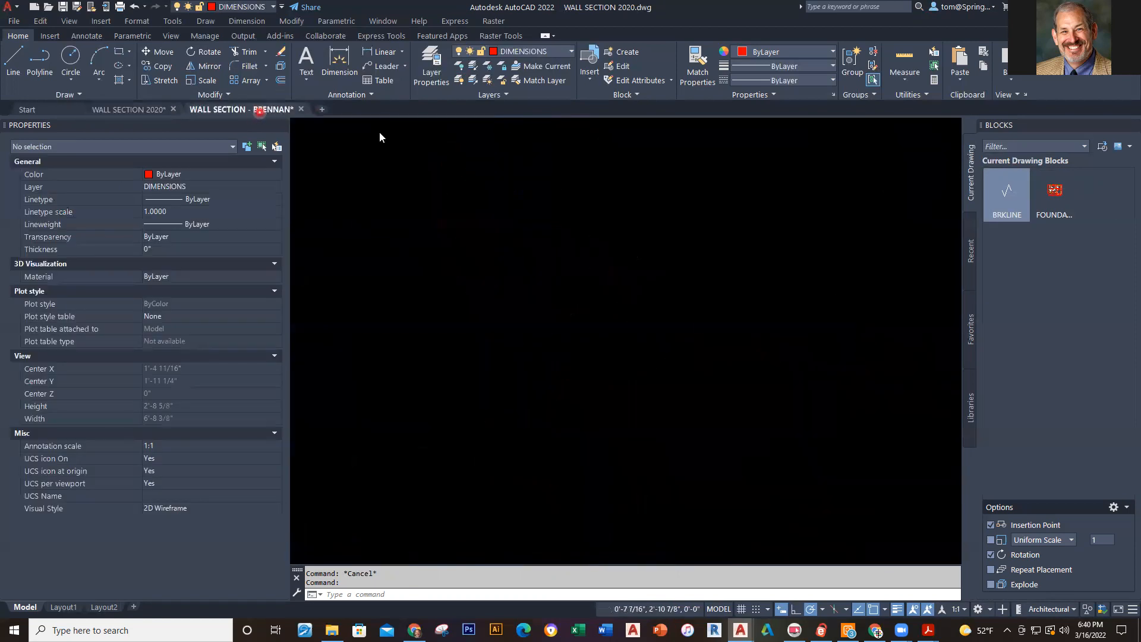
click(572, 52)
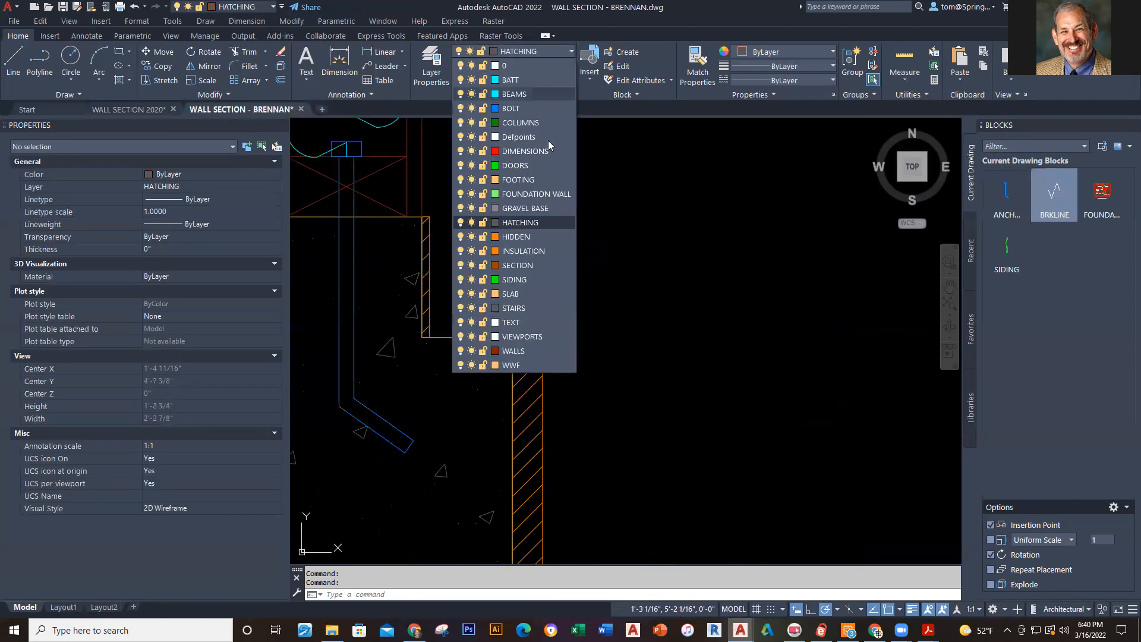
click(522, 294)
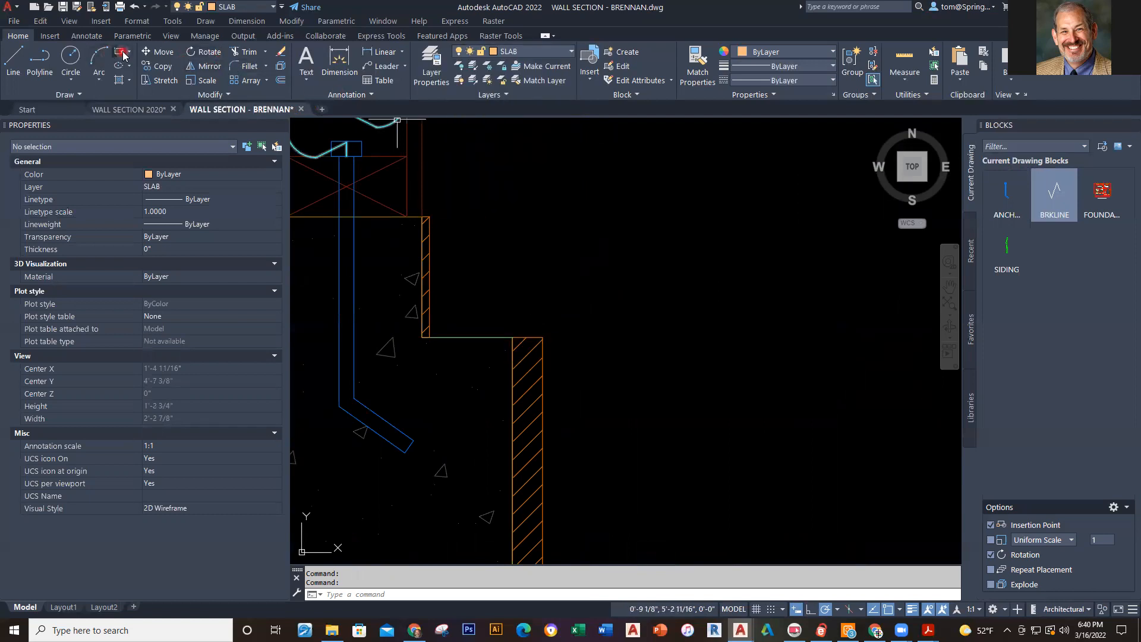
click(50, 62)
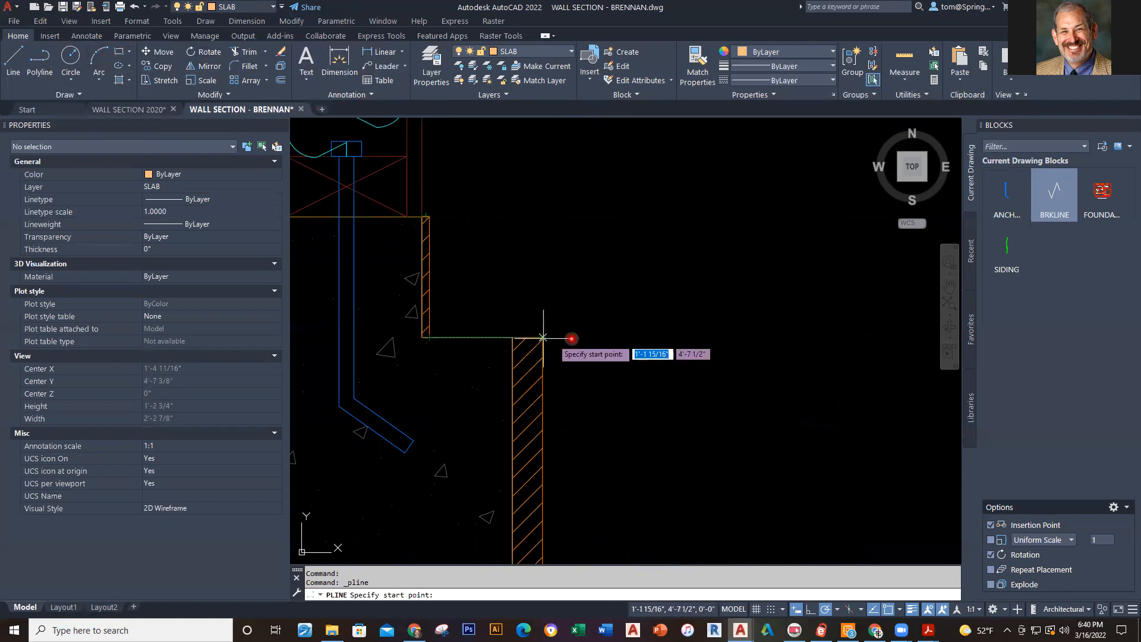
click(786, 338)
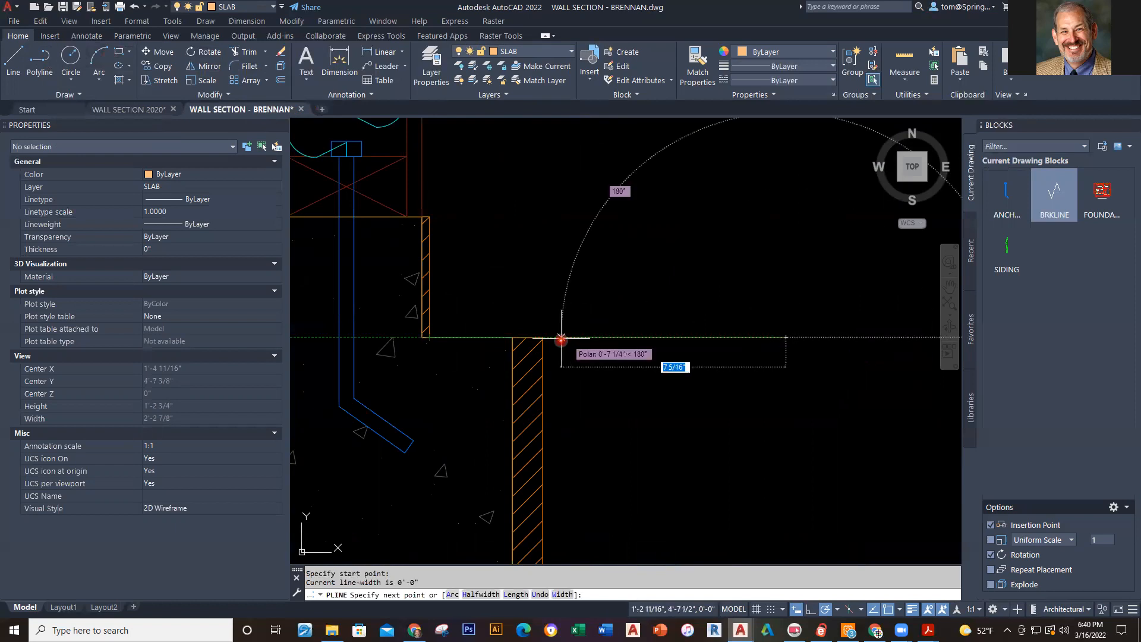
click(429, 337)
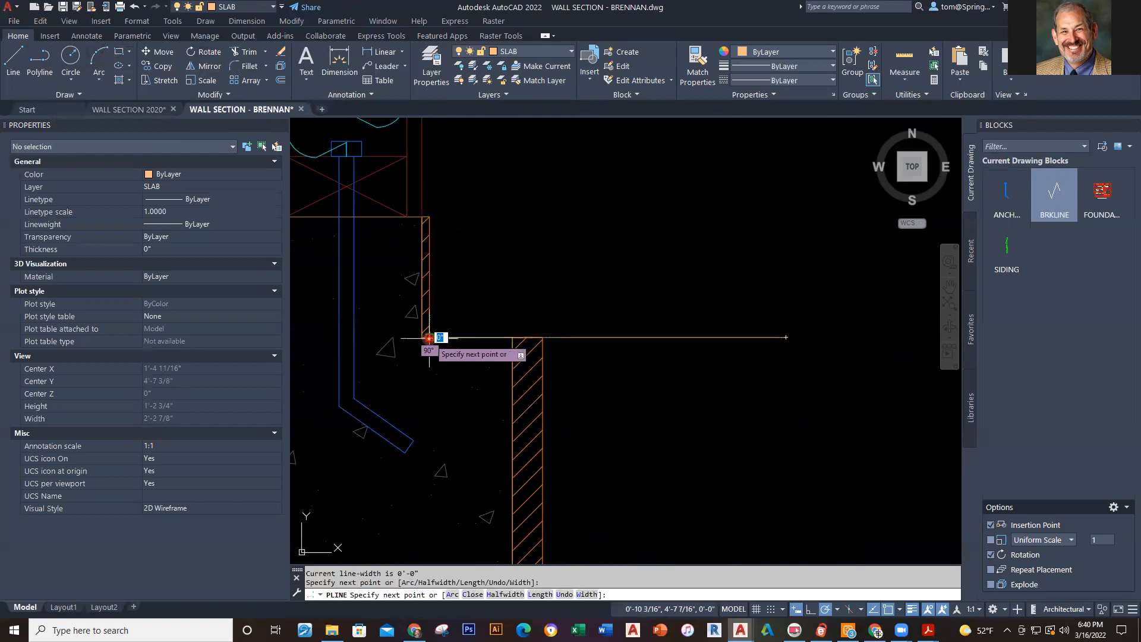
click(429, 219)
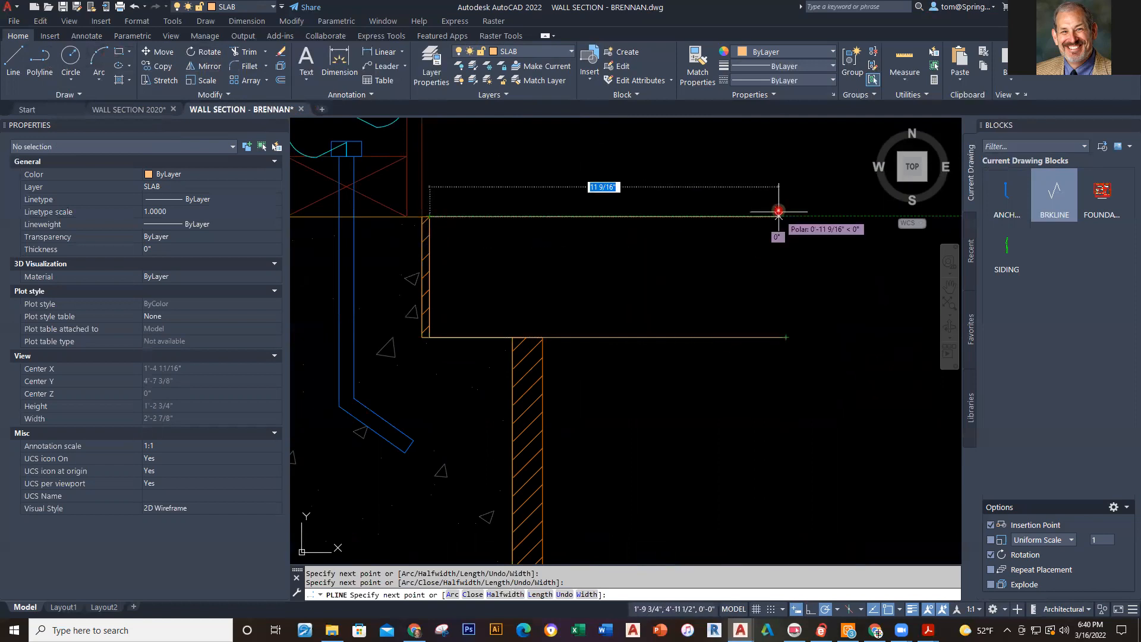
click(786, 217)
key(Escape)
Stretch the open end of the slab's upper edge horizontally away from the wall to a length of about 2'.
scroll(840, 247, down, 5)
drag(697, 213, 614, 347)
click(625, 254)
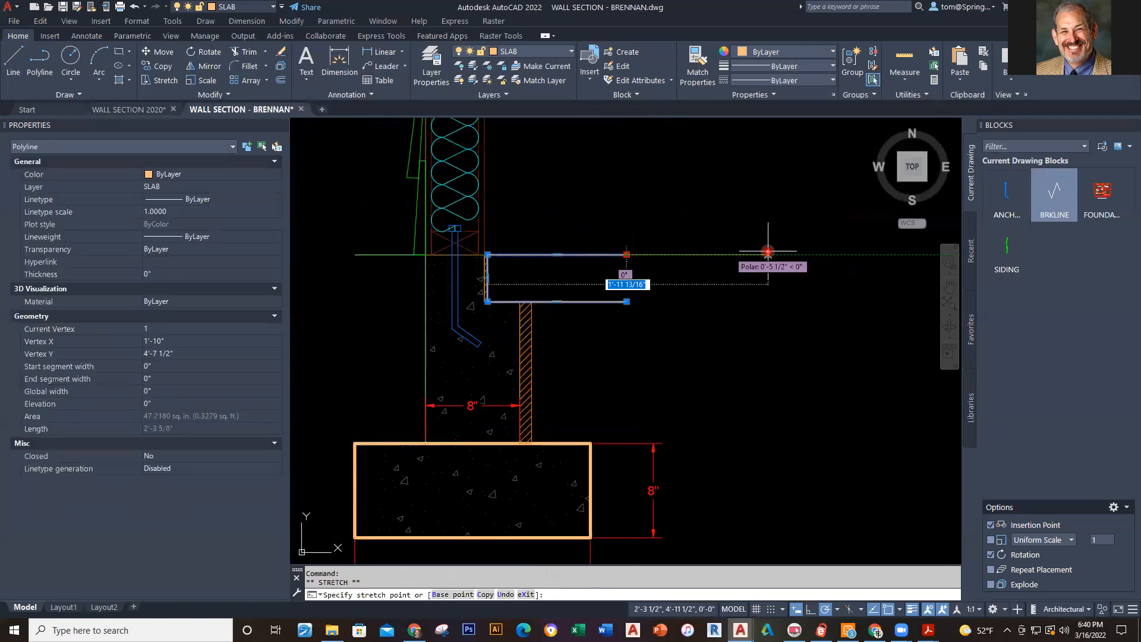
click(770, 254)
key(Escape)
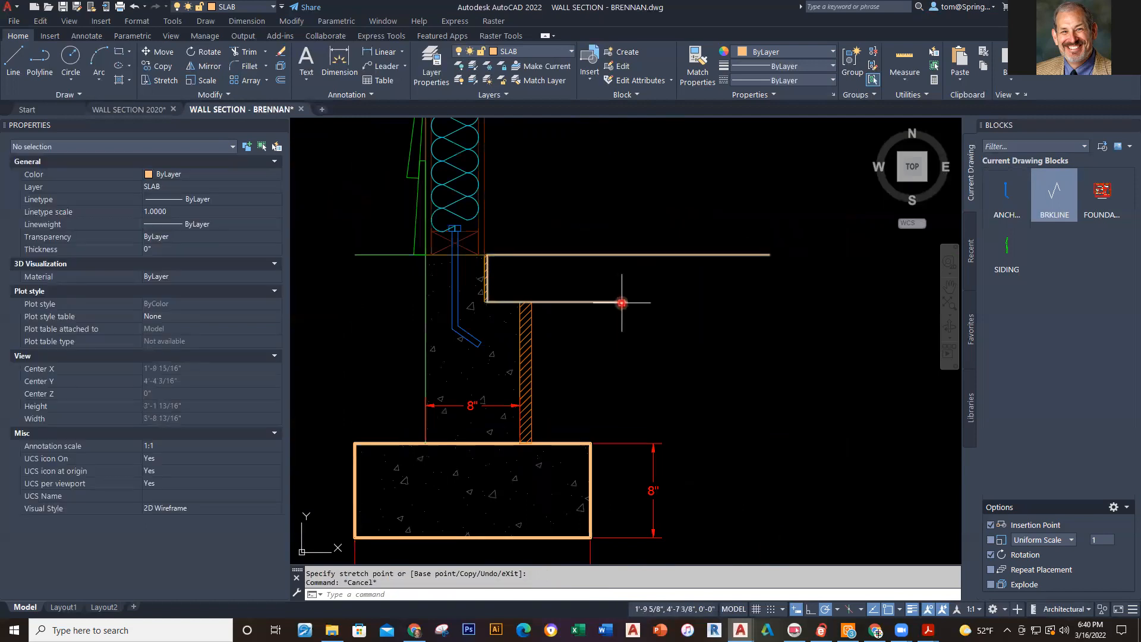
Stretch the open end of the slab's lower edge horizontally until it lines up with the end of the upper edge.
click(622, 302)
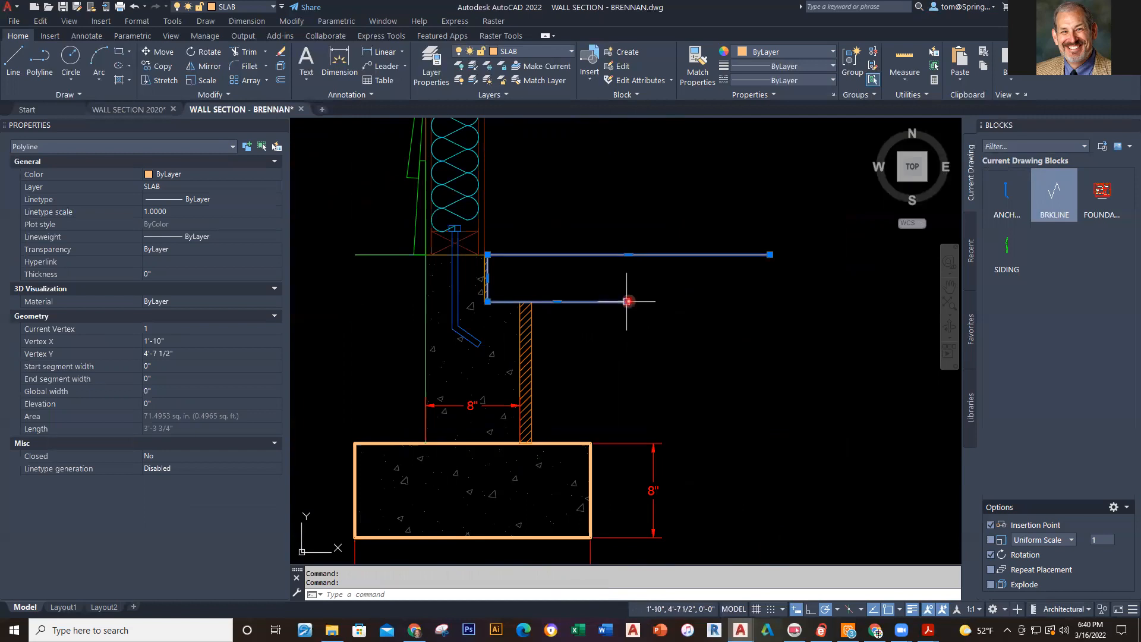
click(627, 301)
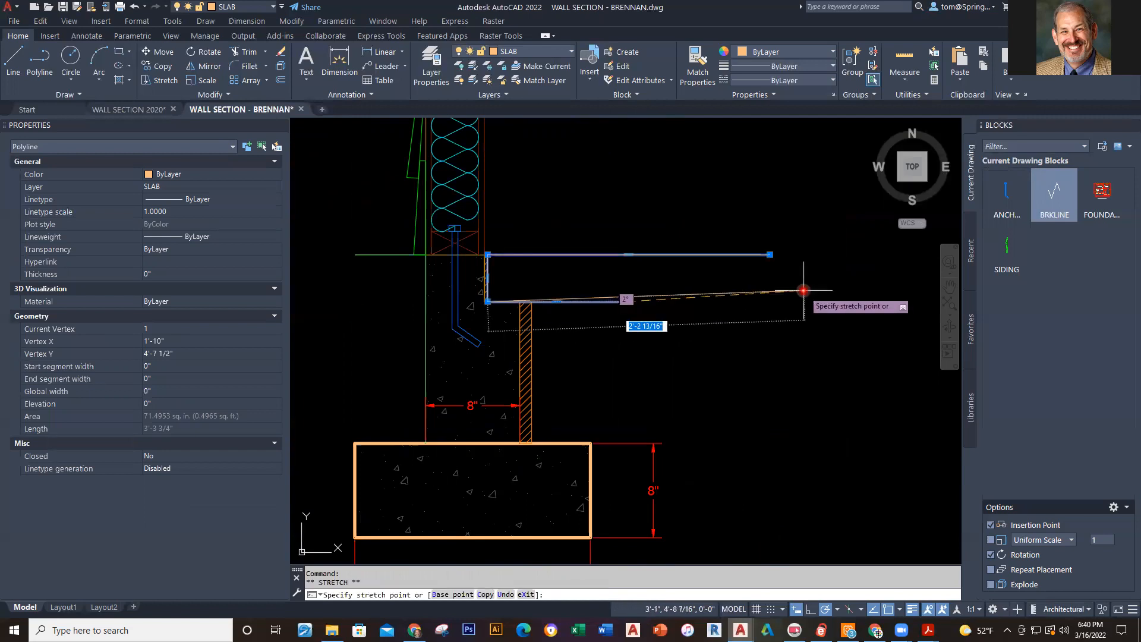
click(769, 303)
key(Escape)
key(Escape)
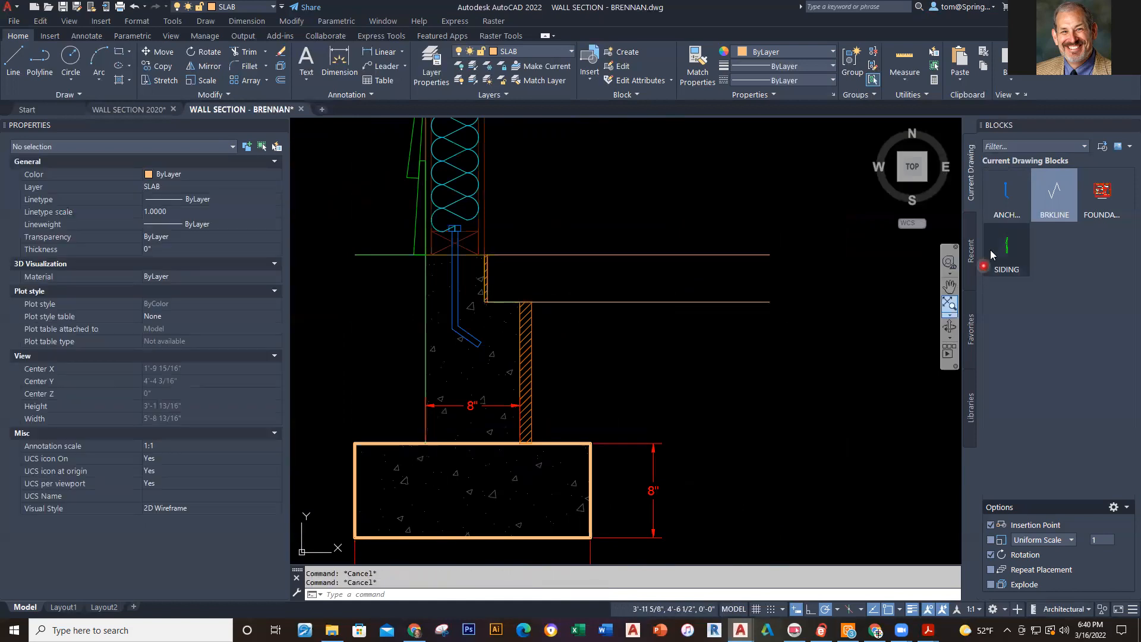
Draw a vertical zigzag break line polyline on the DIMENSIONS layer, crossing both slab edges near their open ends.
click(1040, 201)
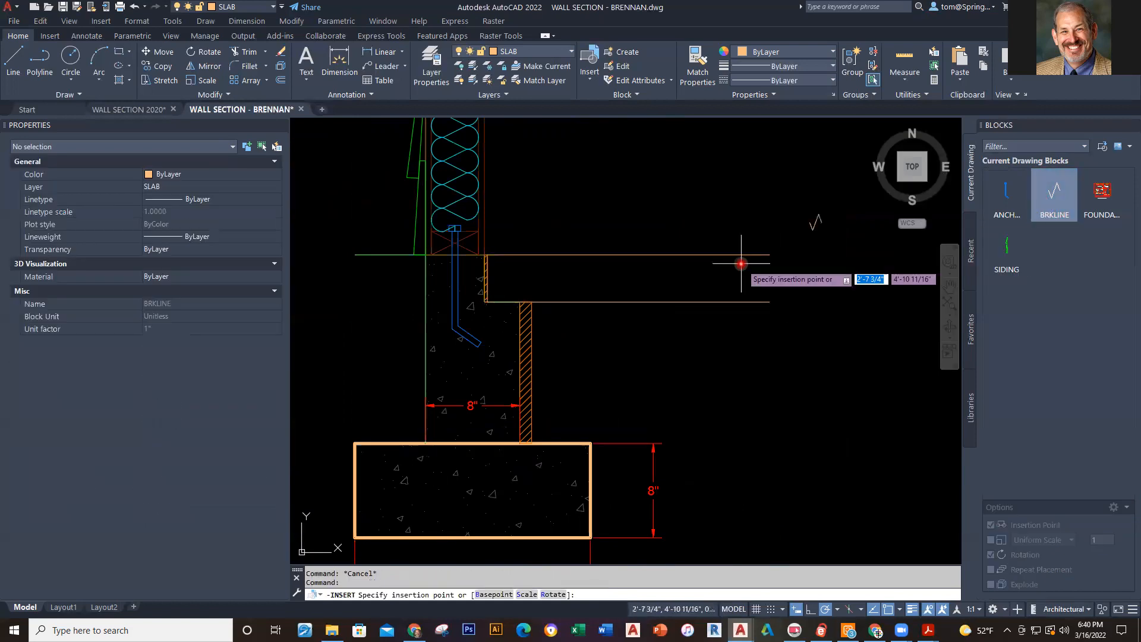
key(Escape)
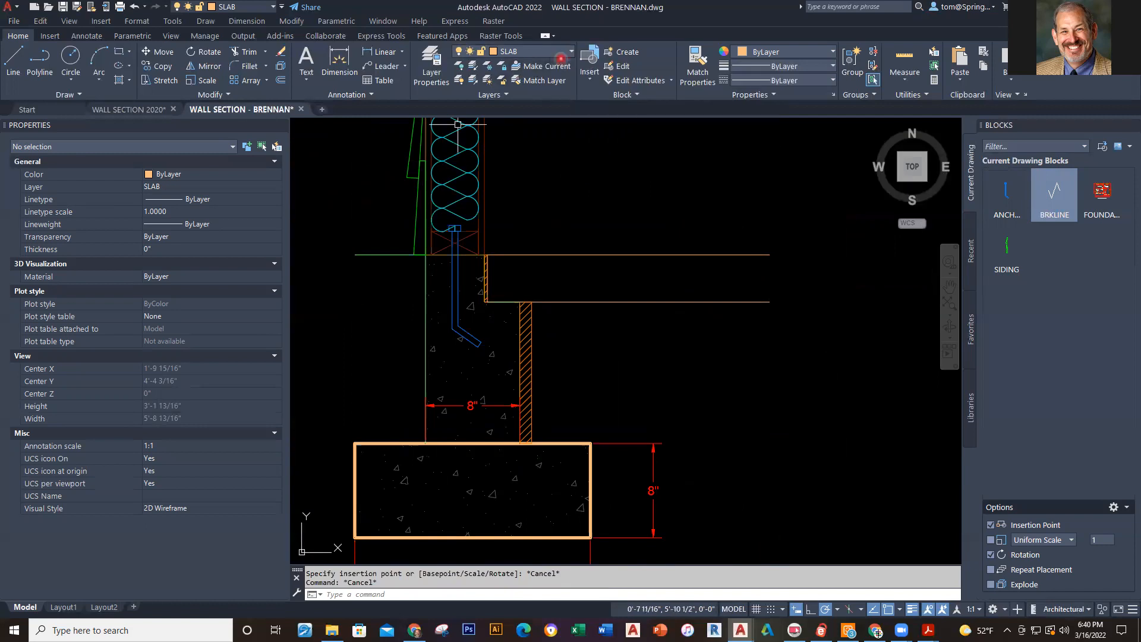
click(569, 55)
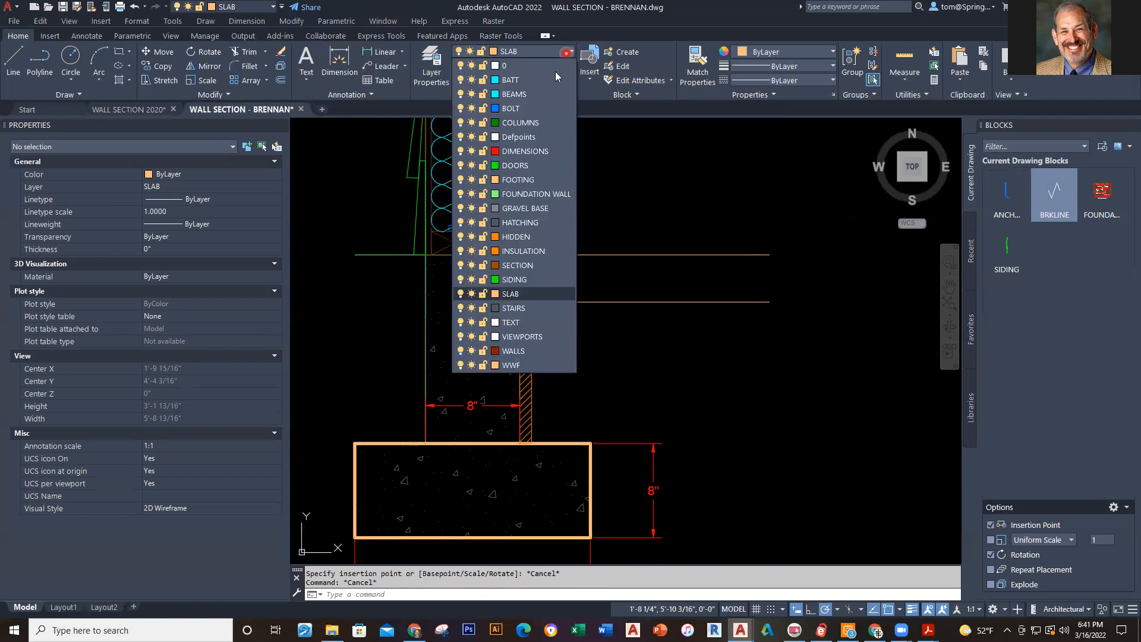
click(522, 152)
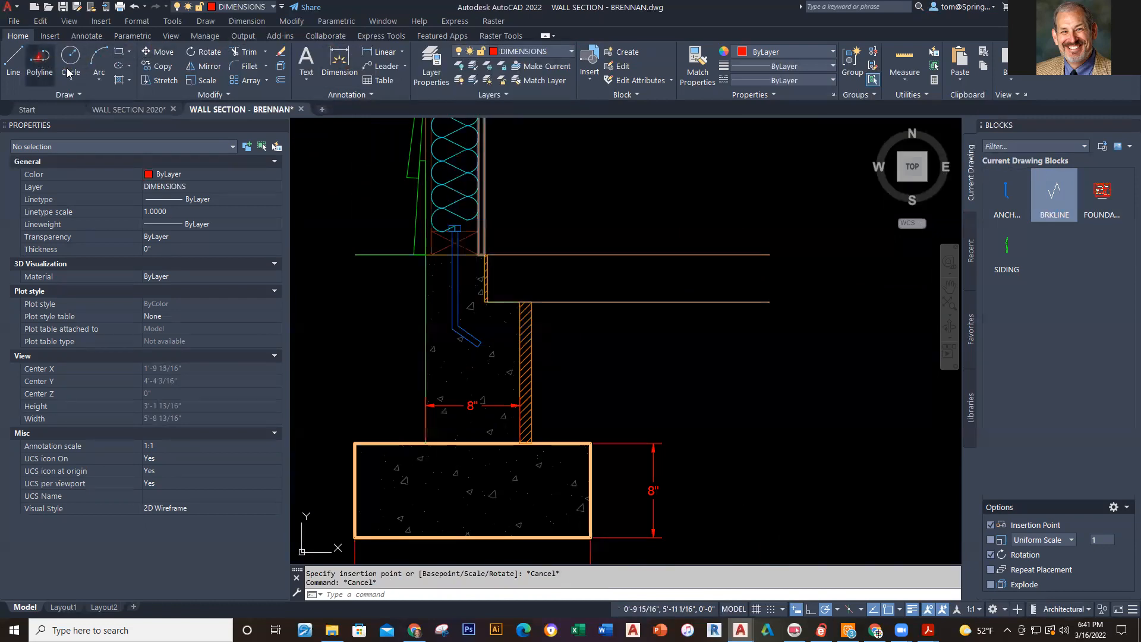
click(39, 60)
scroll(826, 264, up, 2)
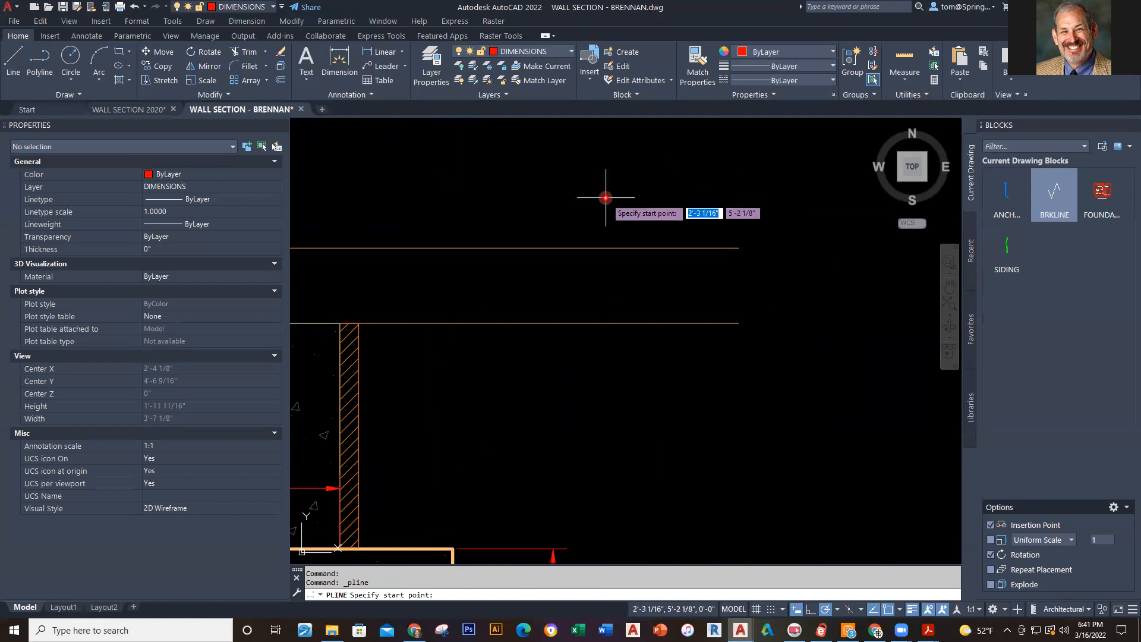
click(698, 187)
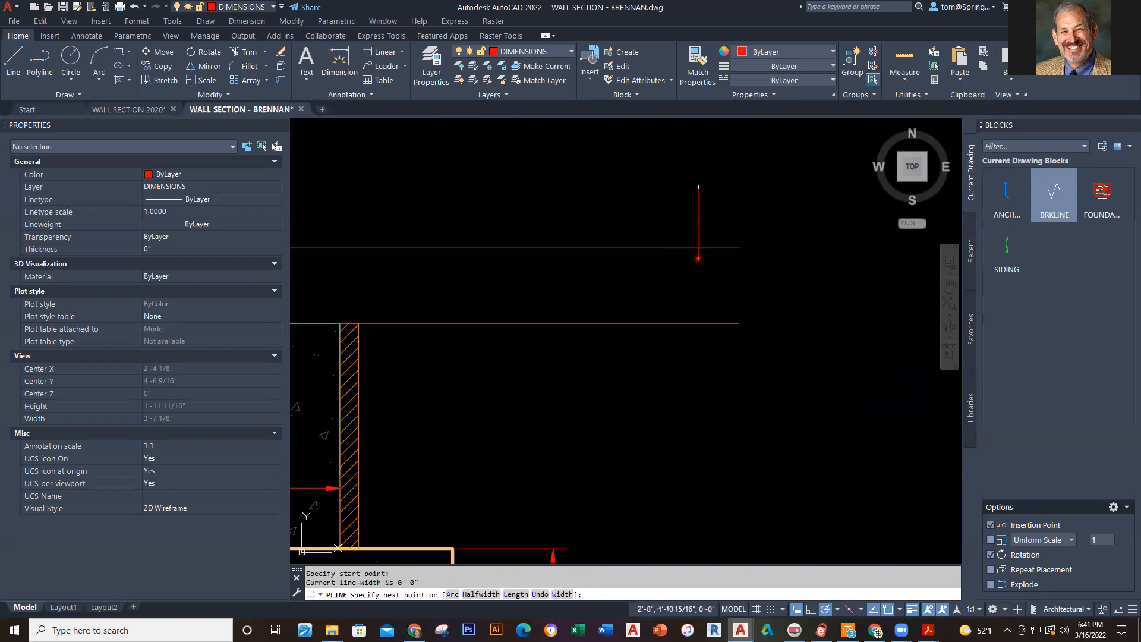
click(672, 277)
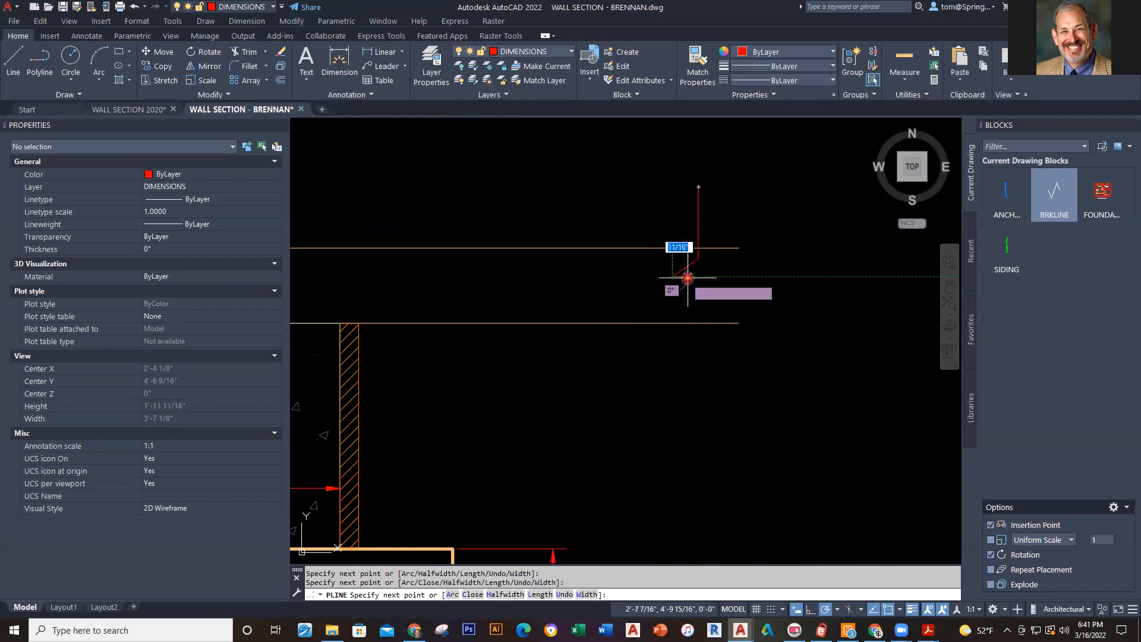
click(729, 297)
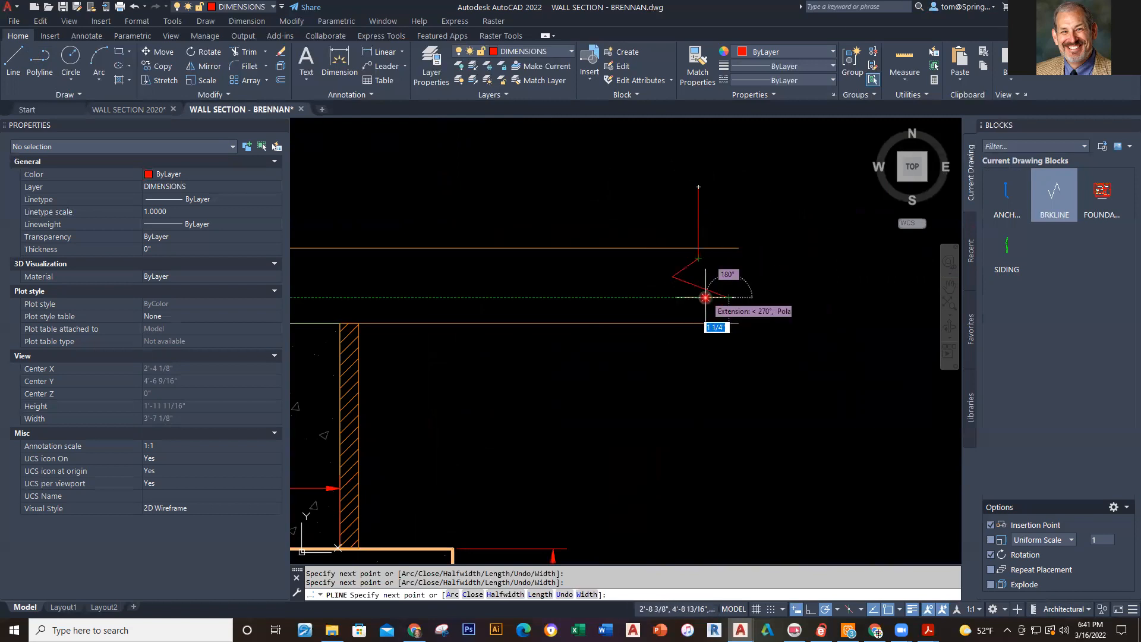
click(699, 321)
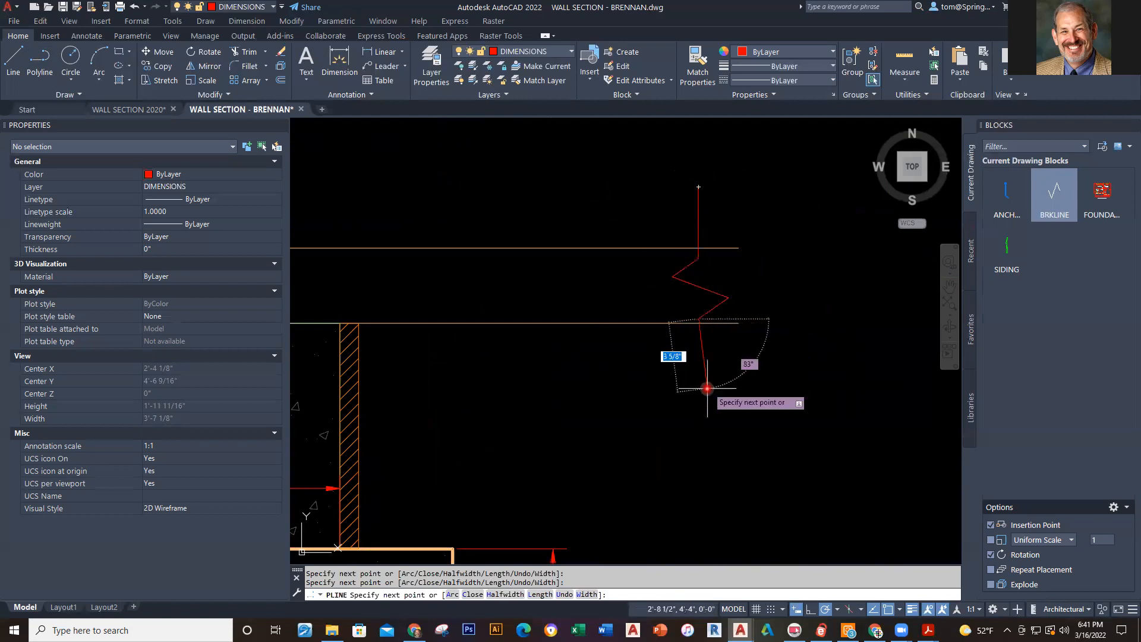
key(Escape)
key(Escape)
scroll(805, 360, down, 2)
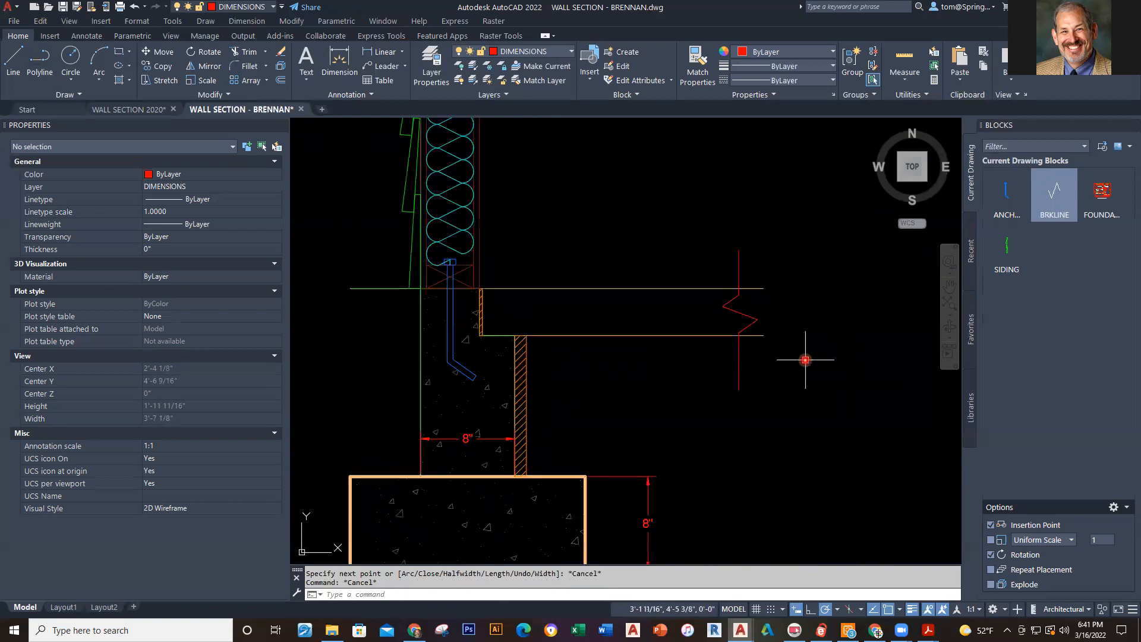
Trim off the upper and lower slab edges that extend past the break line.
middle_drag(801, 360, 750, 377)
text(tr)
key(Return)
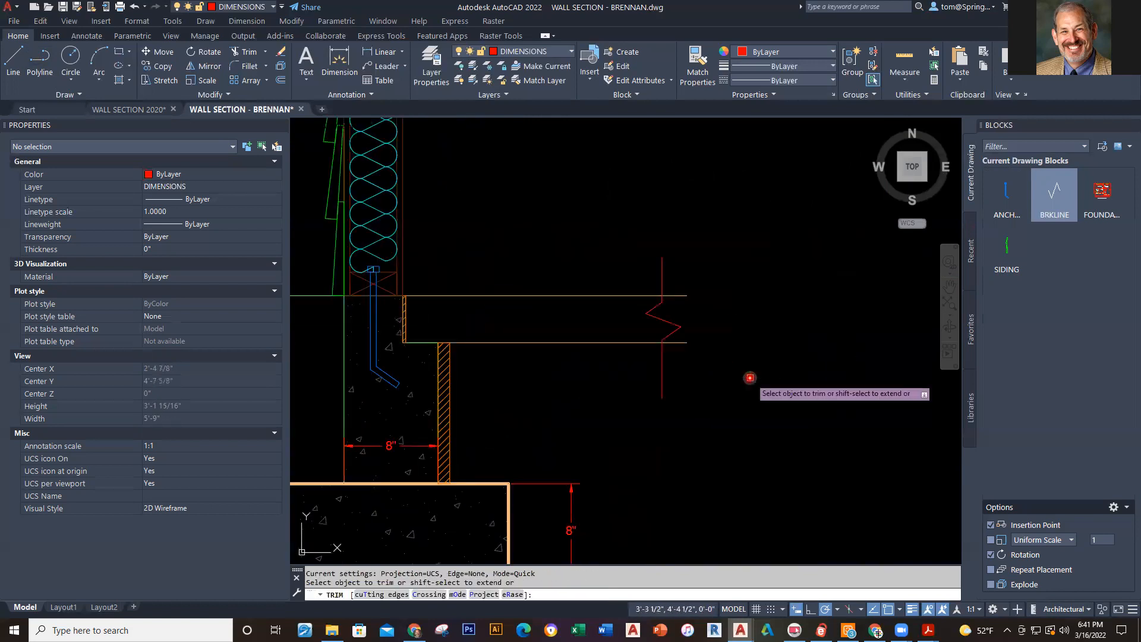
click(678, 295)
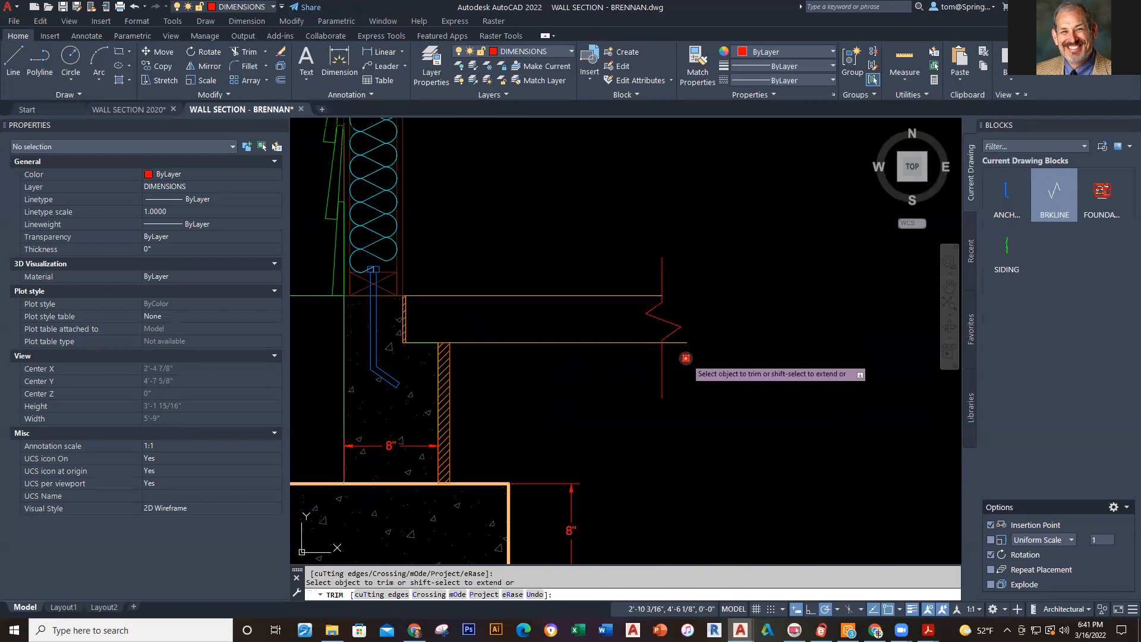
click(675, 343)
key(Escape)
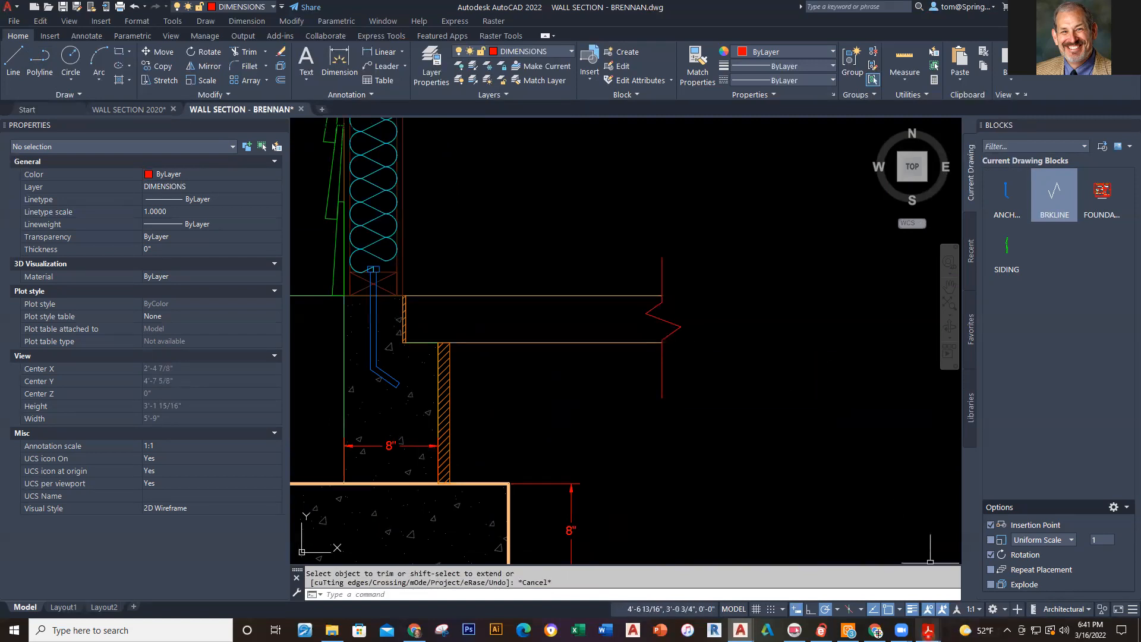
Check the slab's broken end in the reference PDF and the WALL SECTION 2020 drawing, and return to the working drawing.
click(790, 588)
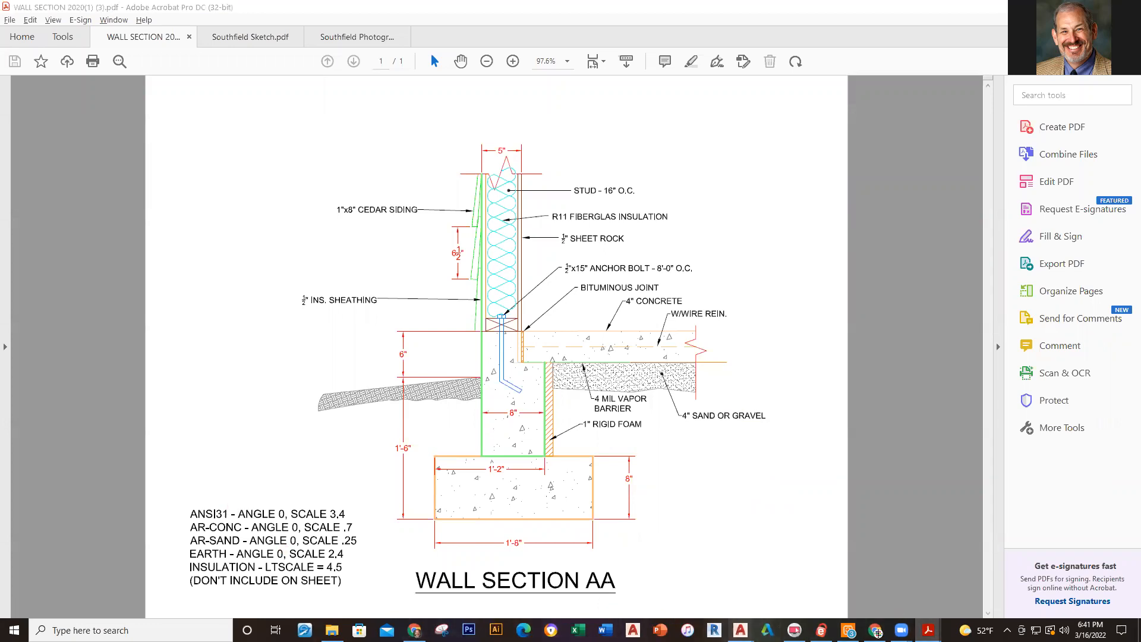
click(675, 573)
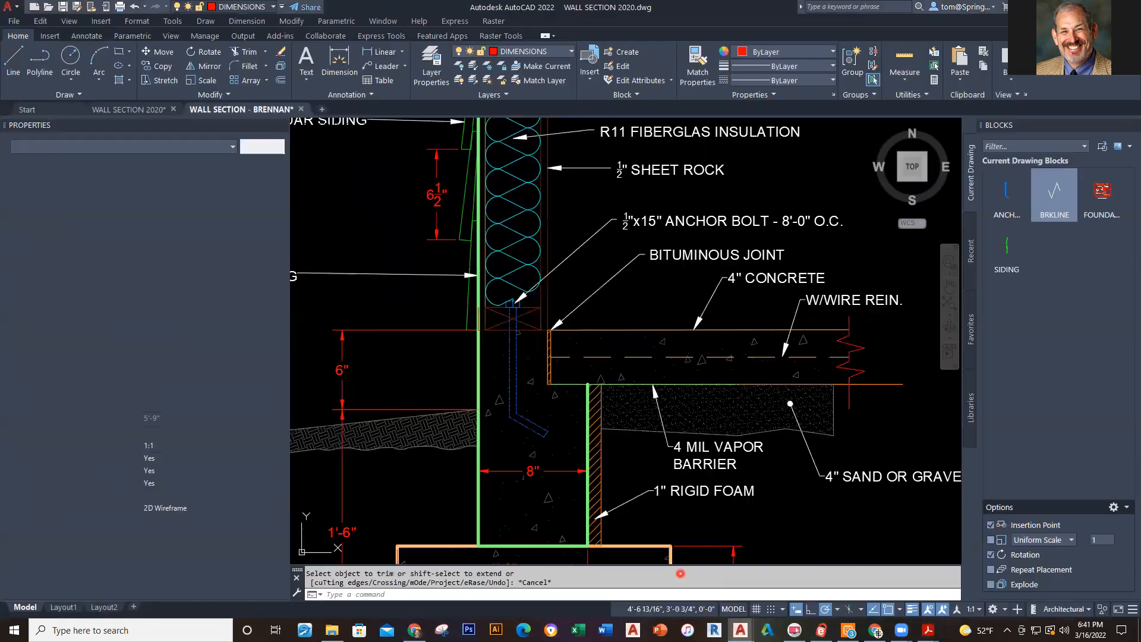
click(850, 356)
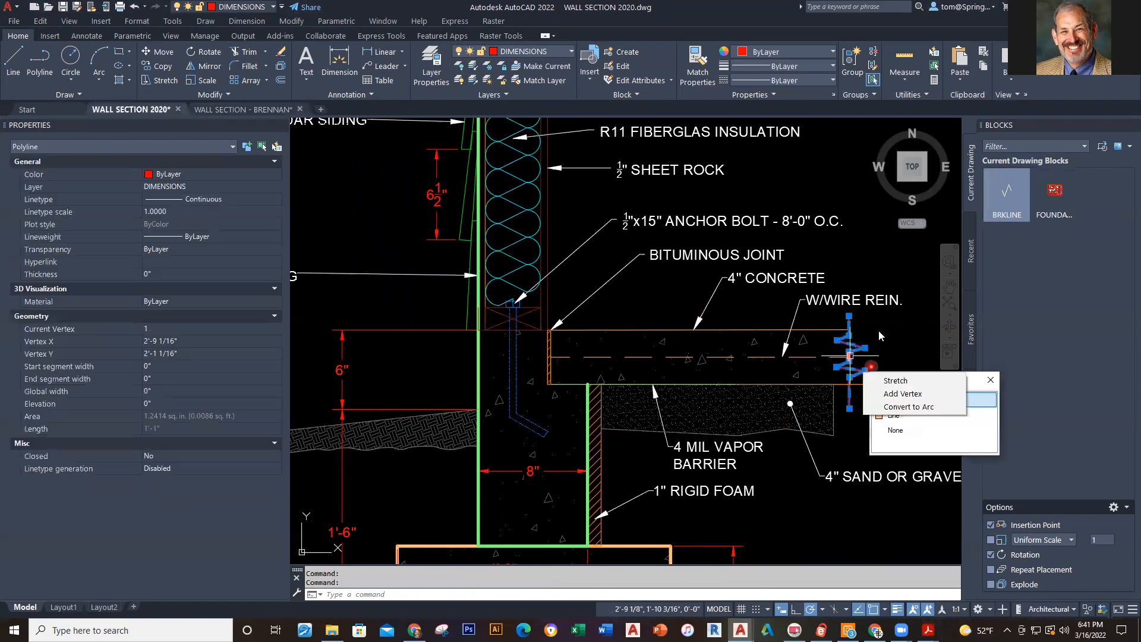
key(Escape)
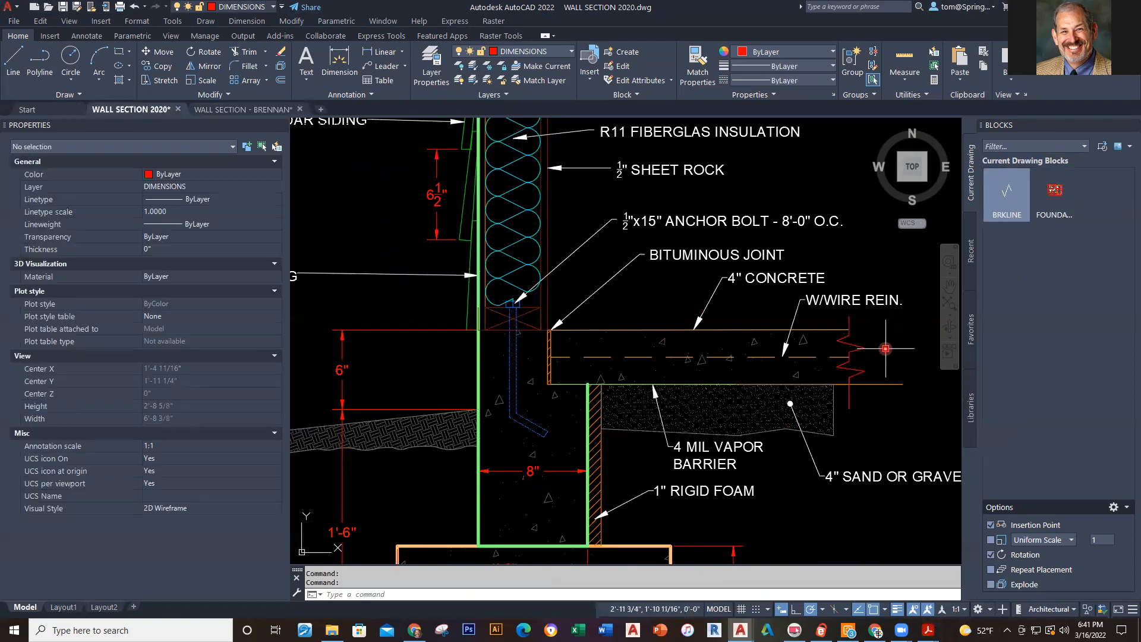
click(287, 115)
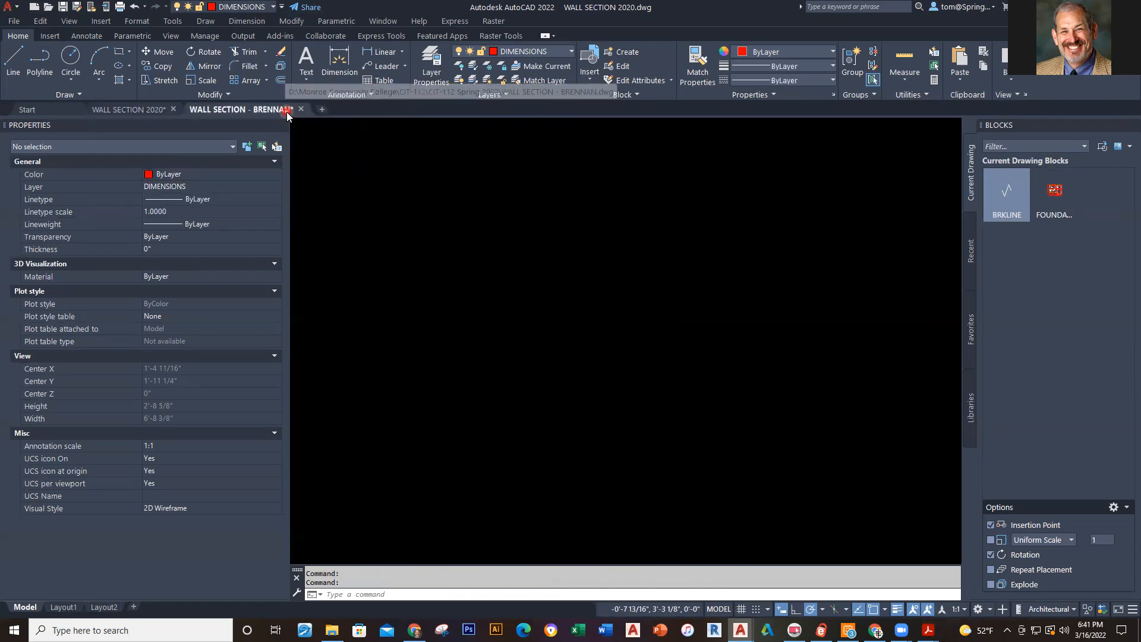
middle_drag(548, 318, 600, 306)
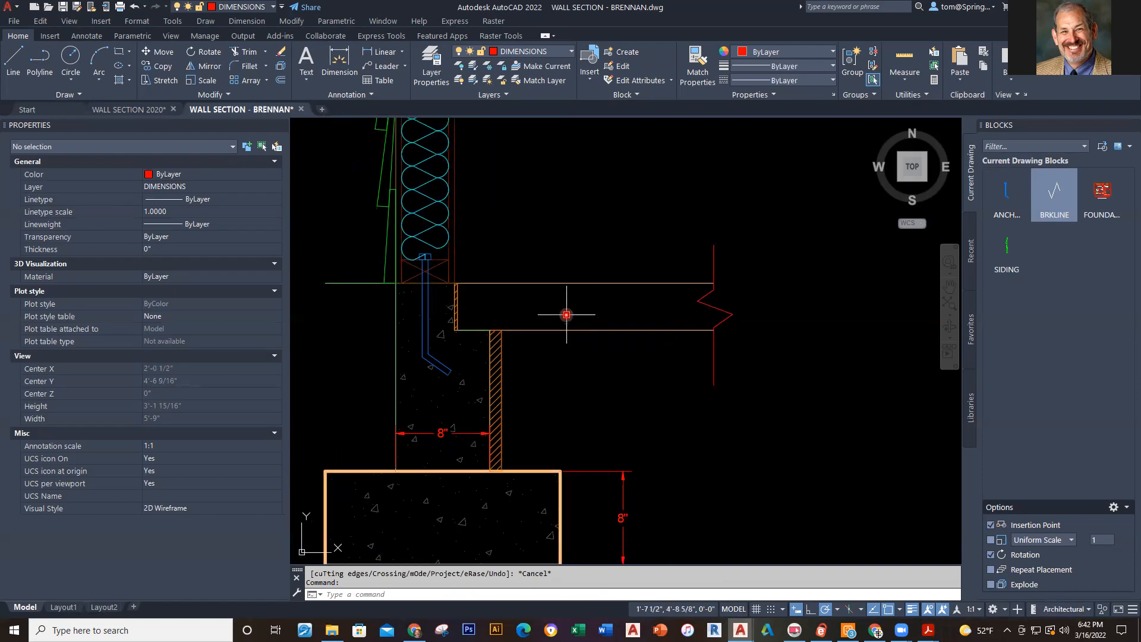
Fill the slab between the bituminous joint and the break line with a concrete hatch on the HATCHING layer.
click(570, 54)
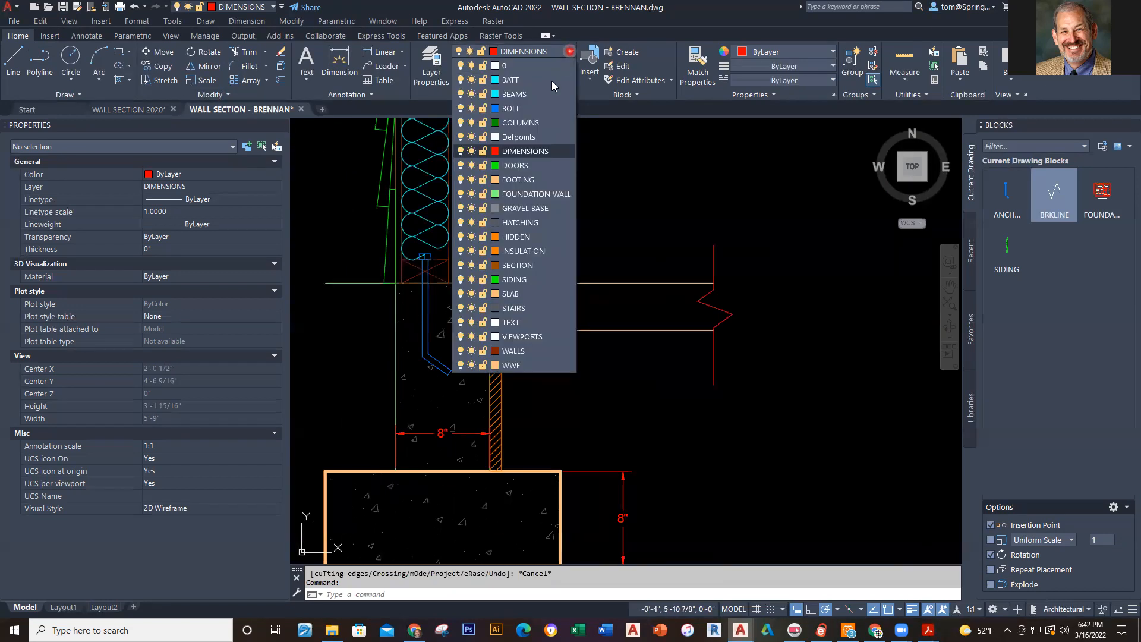
click(537, 228)
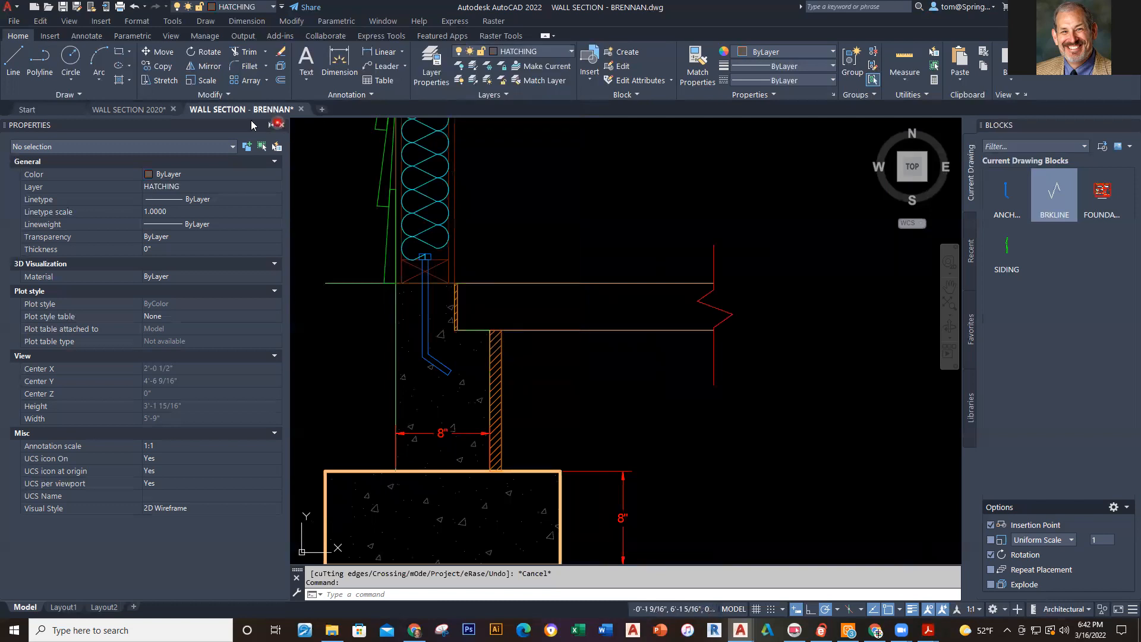
click(130, 79)
click(153, 111)
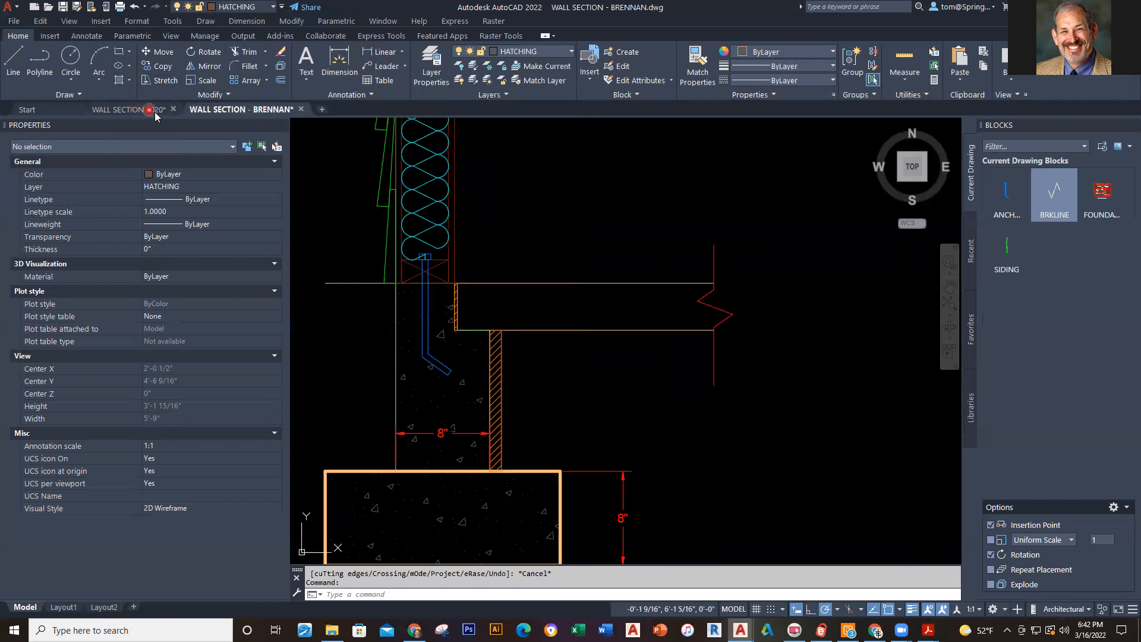
click(579, 304)
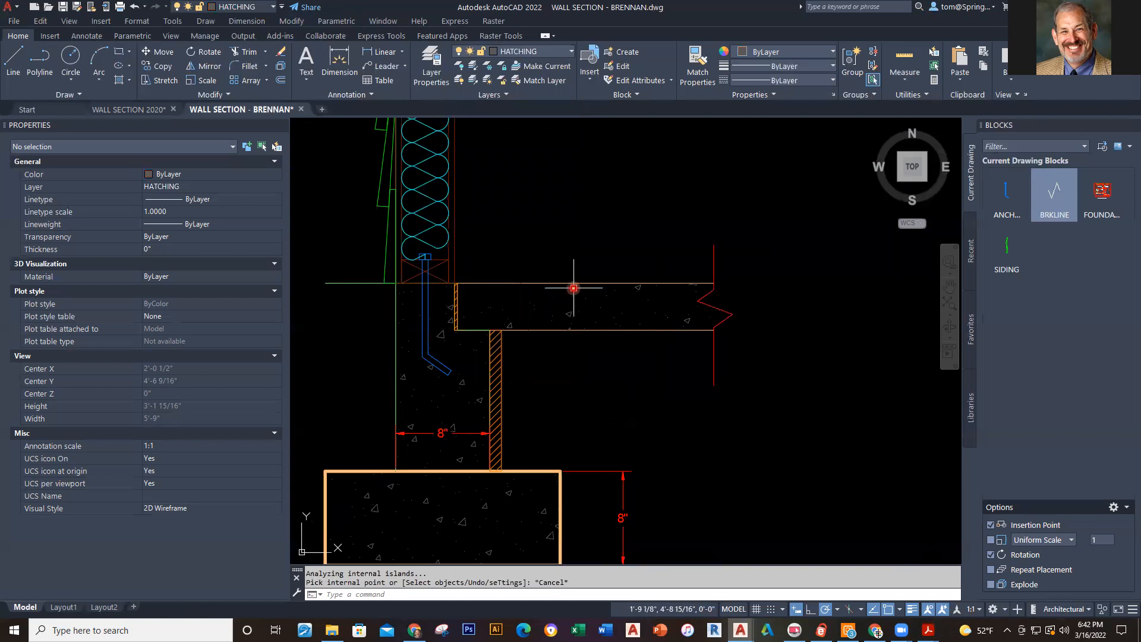
Draw a horizontal reinforcement line about 1'-10" long on the HIDDEN layer at the slab's mid-height, from the bituminous joint to the break line.
click(568, 52)
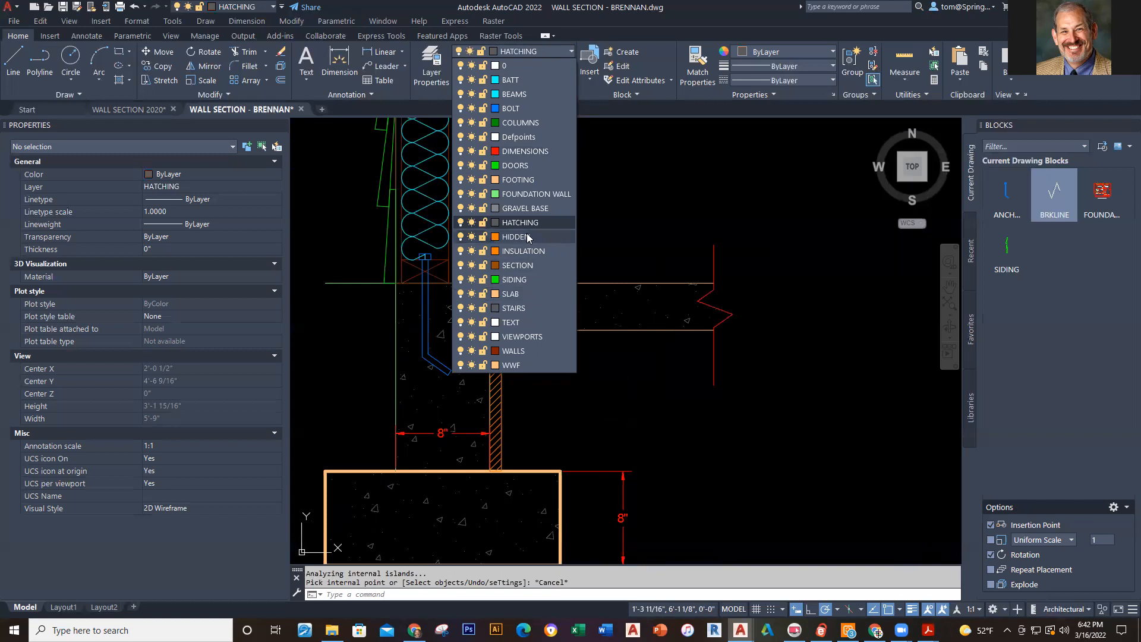
click(515, 236)
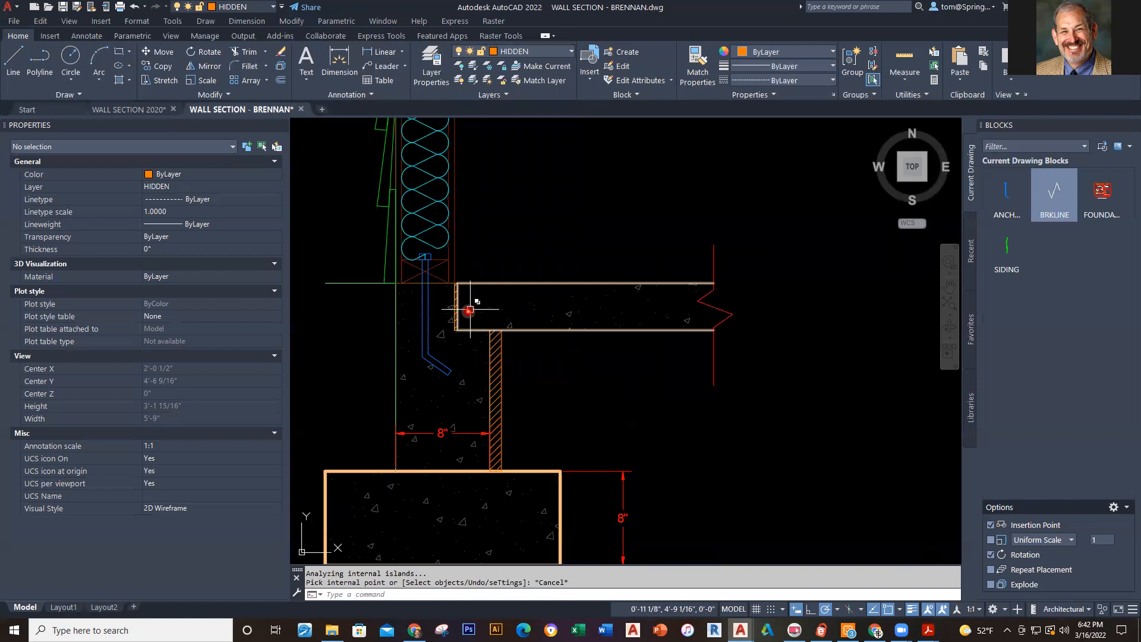
click(18, 65)
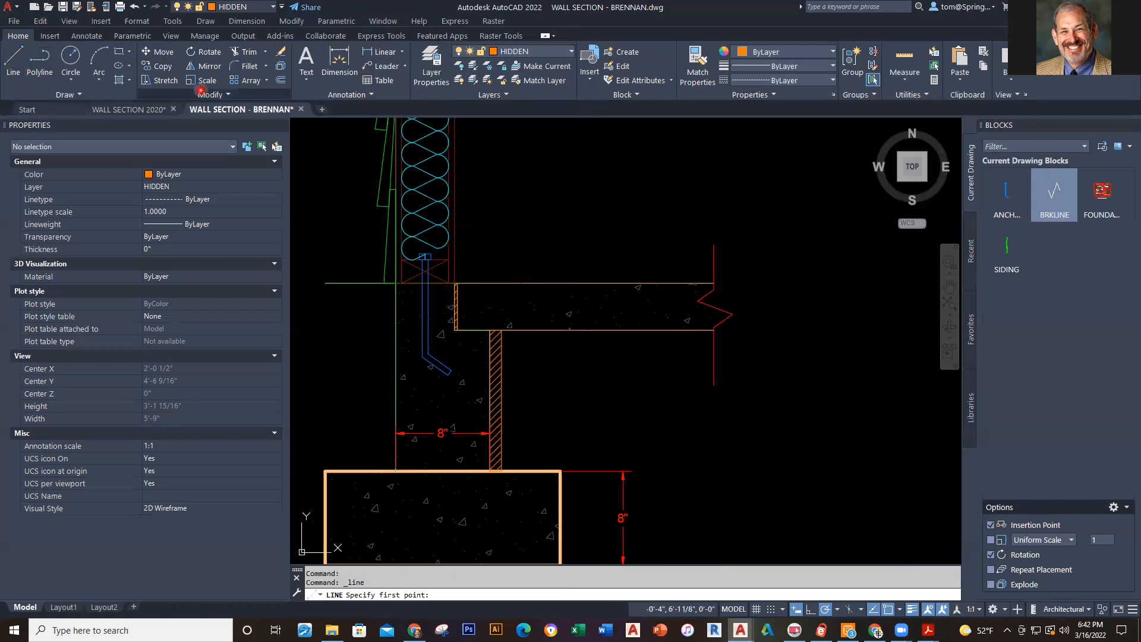
click(455, 306)
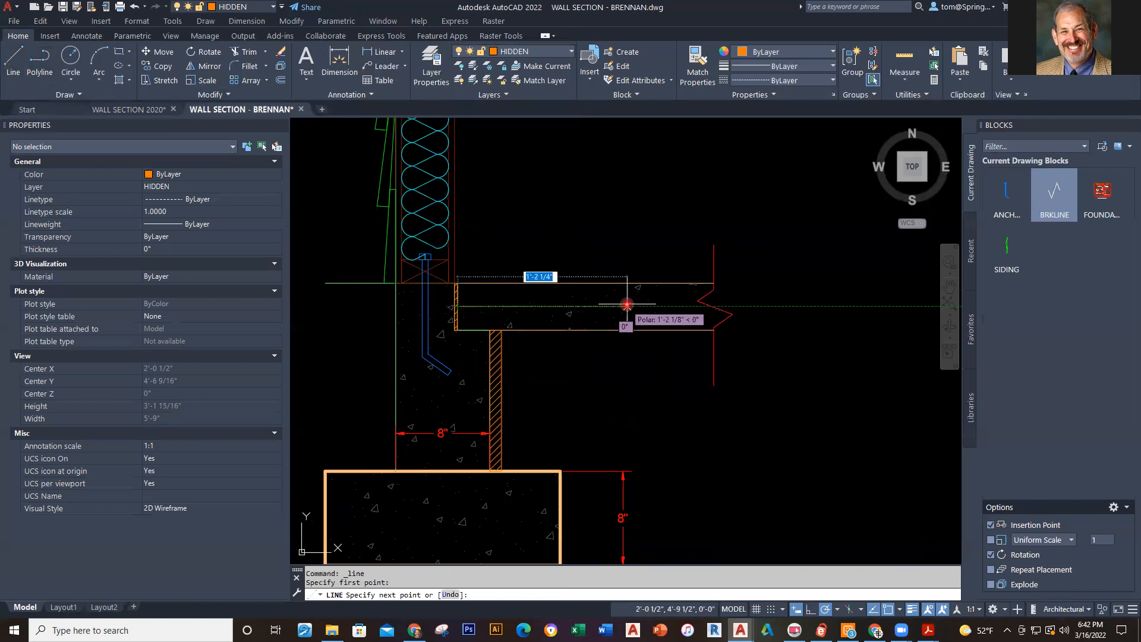
click(711, 305)
key(Escape)
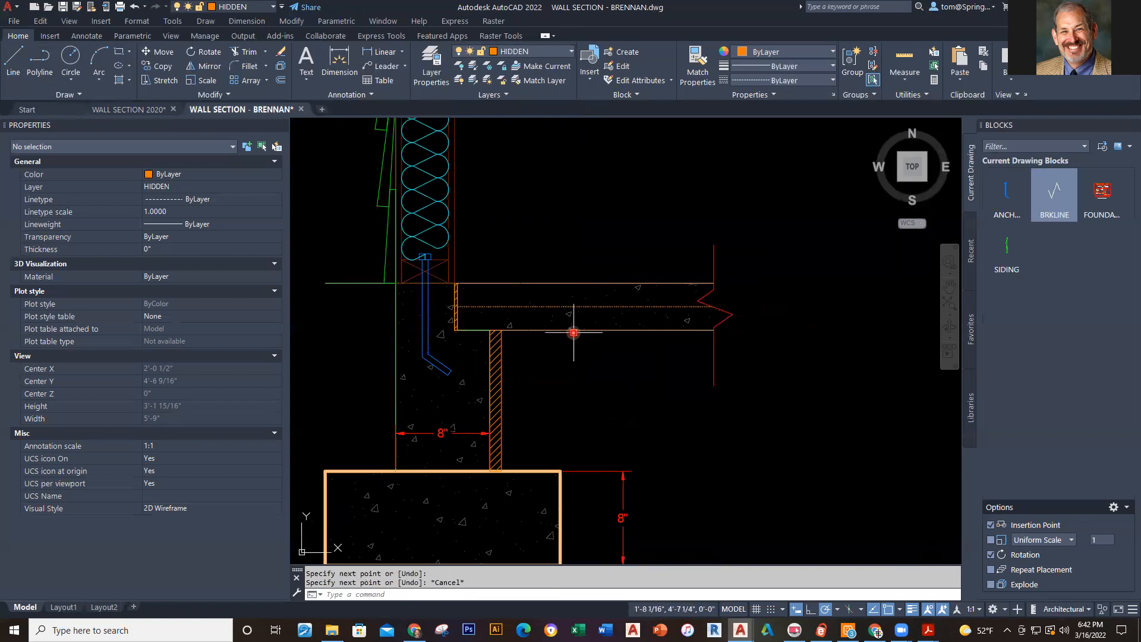
Try linetype scales of 2 and 4 on the slab's reinforcement line, and settle on a linetype scale of 6.
scroll(570, 307, up, 5)
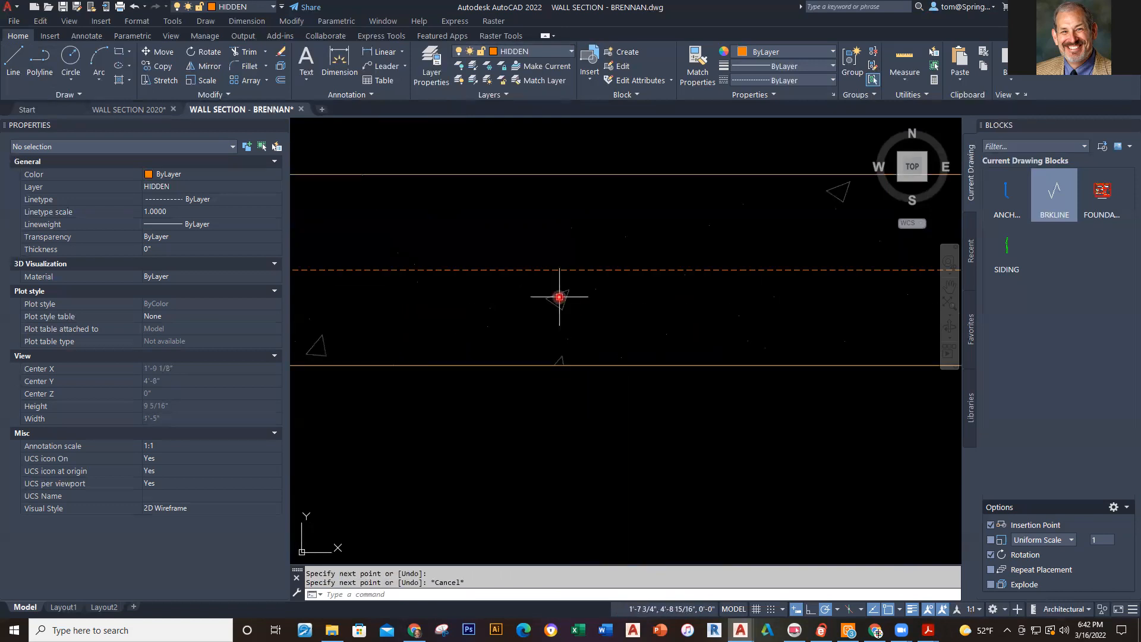
scroll(559, 296, down, 4)
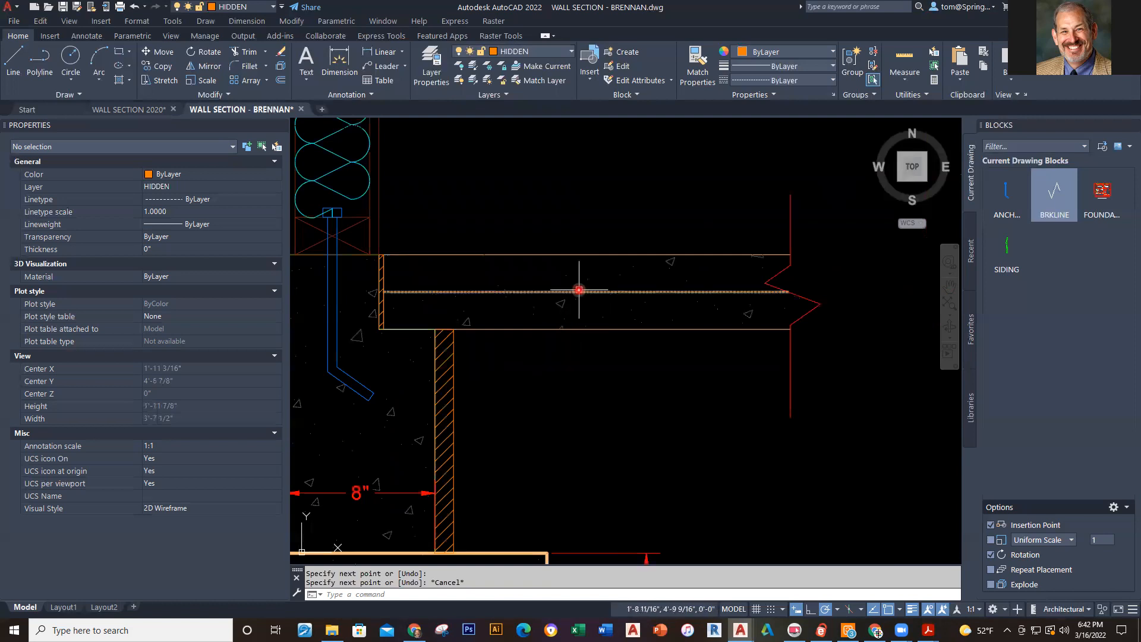
click(580, 290)
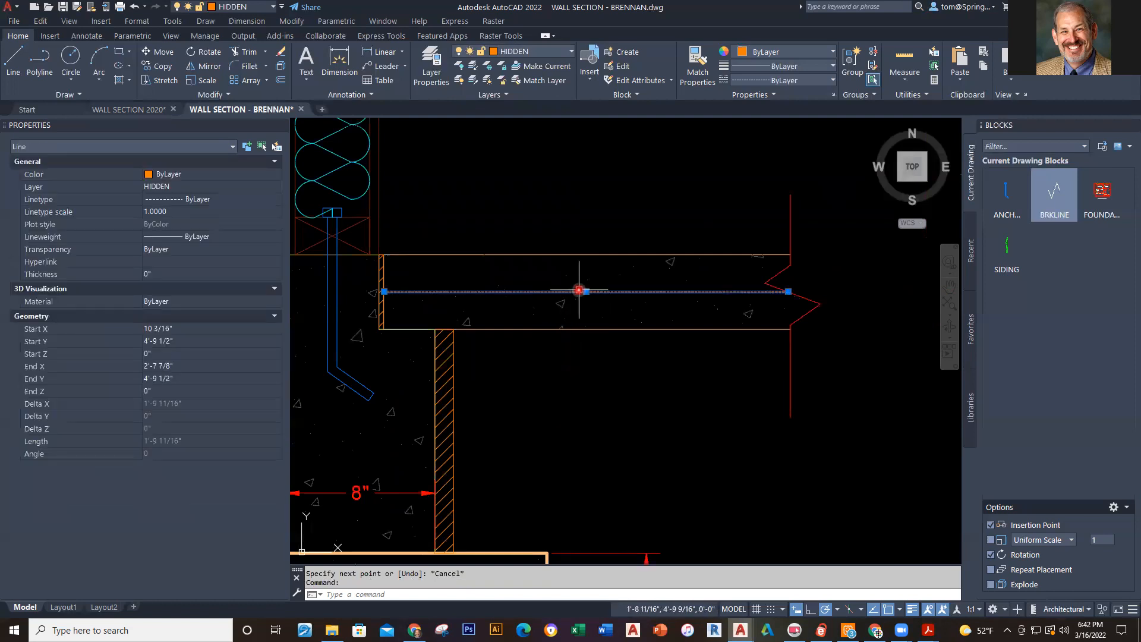
click(177, 211)
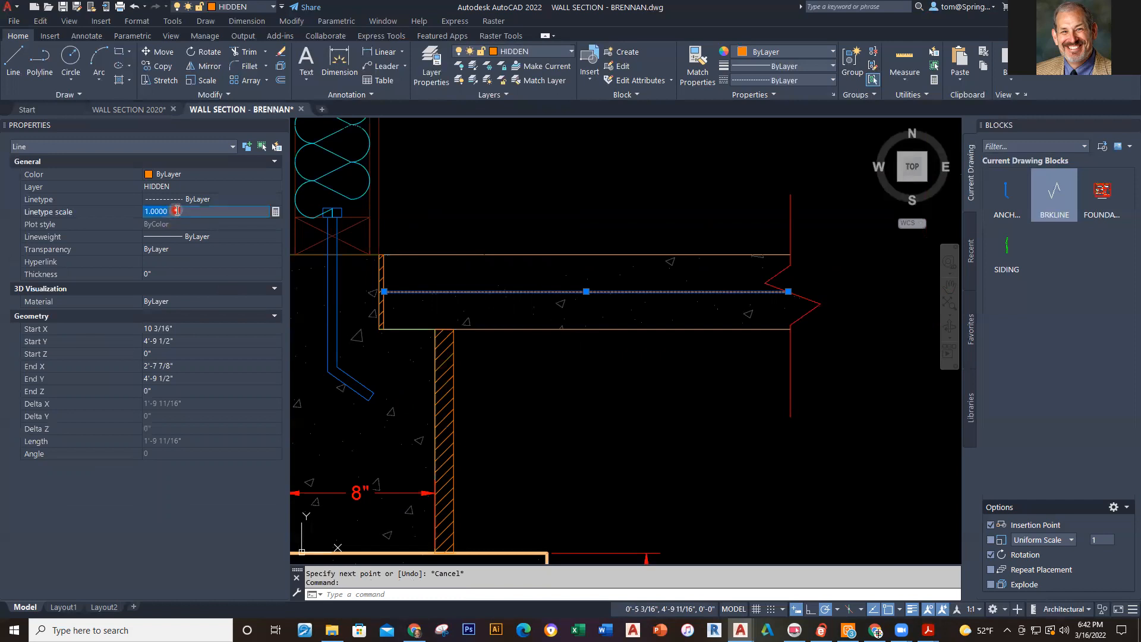
text(2)
key(Return)
click(177, 212)
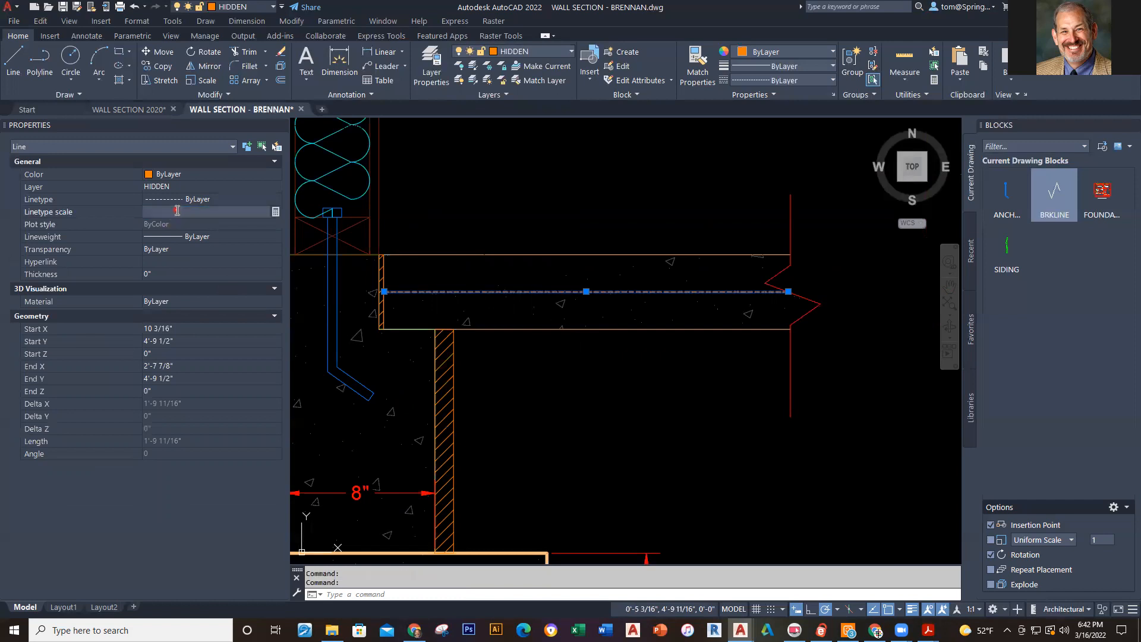
key(Return)
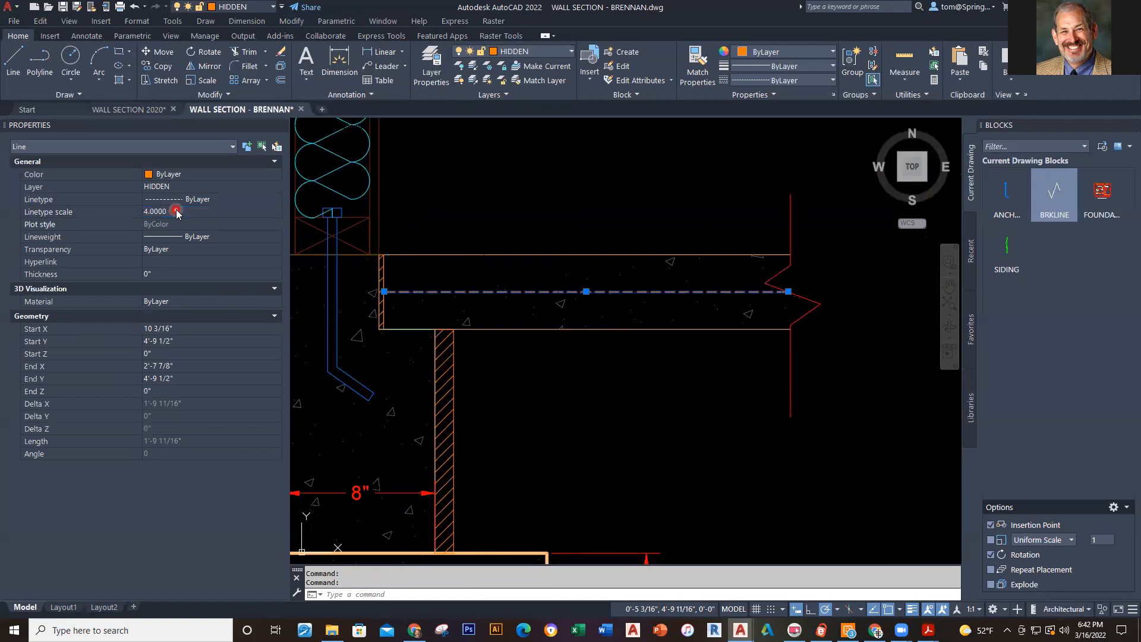
click(177, 211)
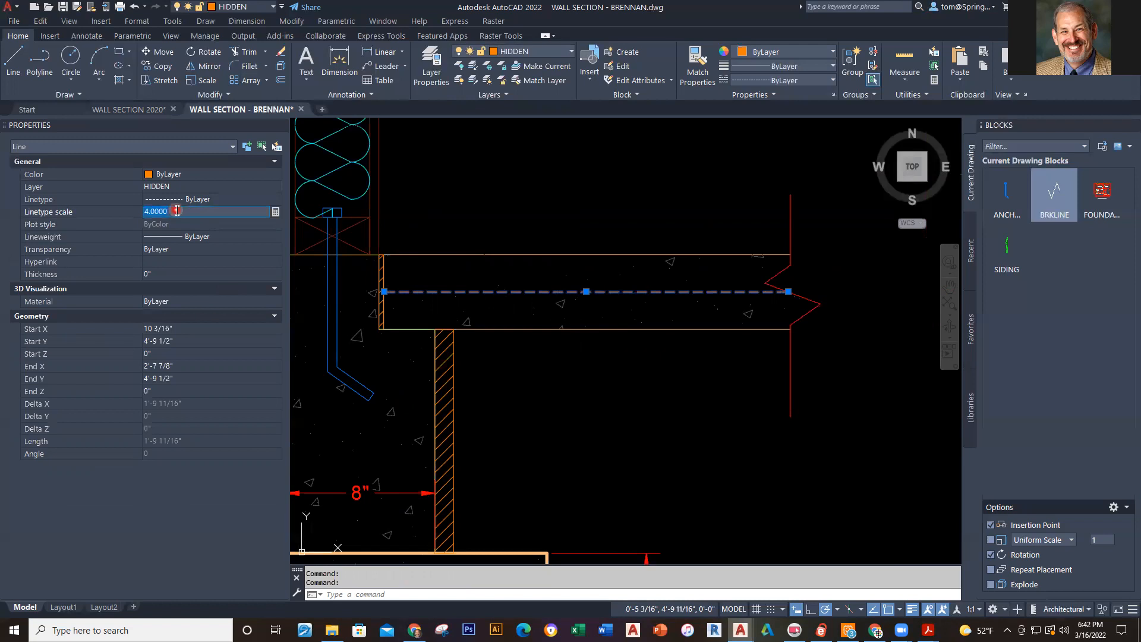
text(6)
key(Return)
key(Escape)
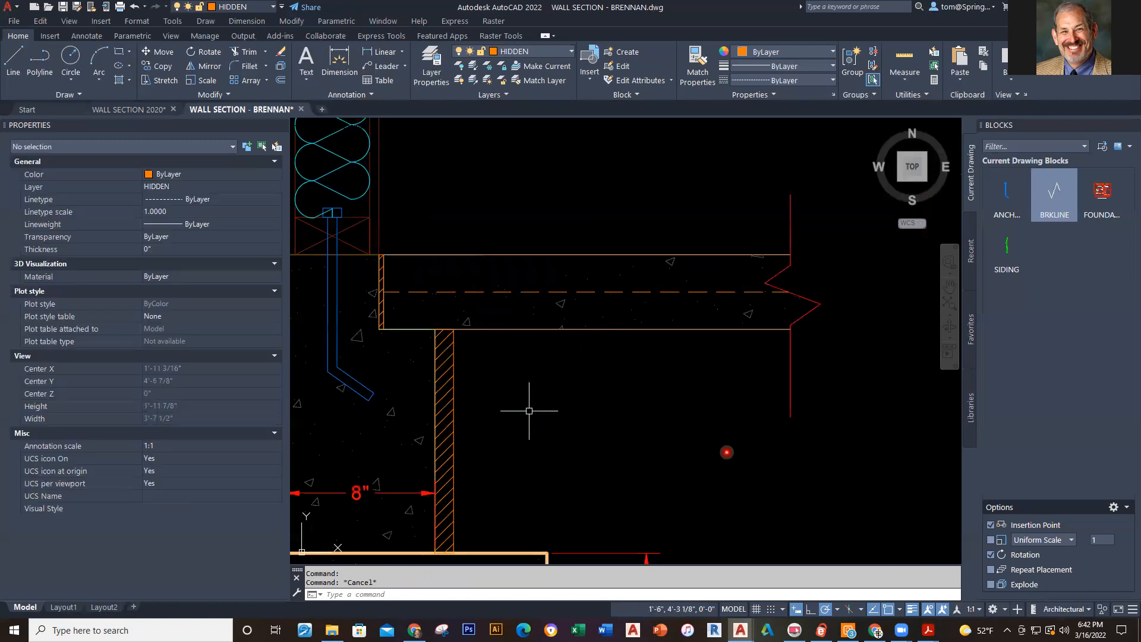
key(Escape)
Save the wall section drawing.
scroll(725, 451, down, 1)
middle_drag(725, 452, 735, 411)
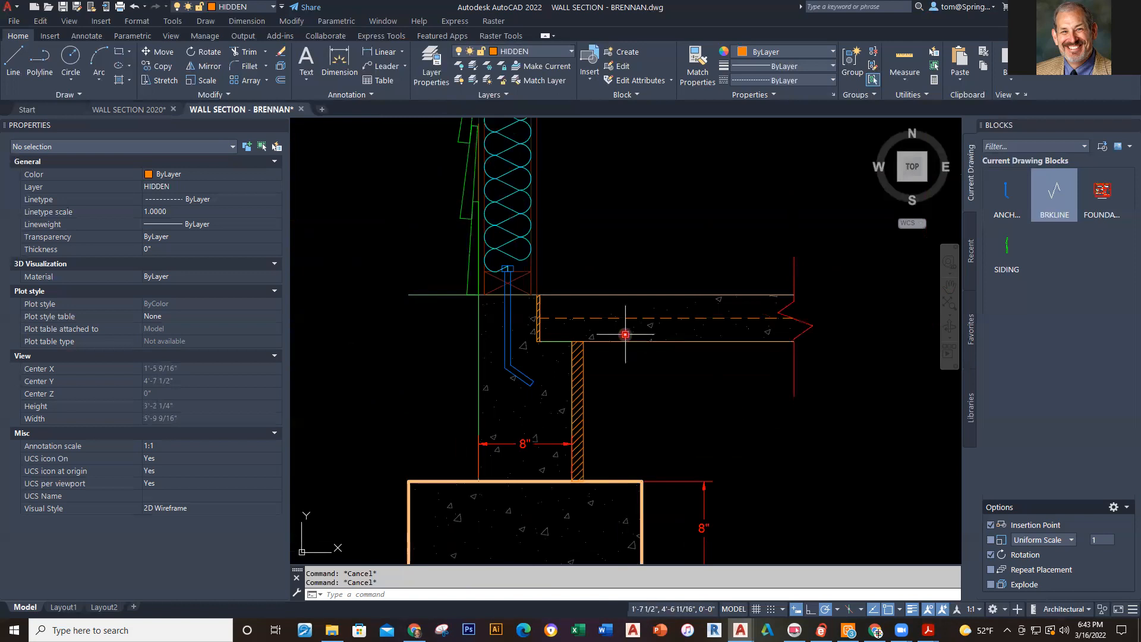
click(63, 7)
middle_drag(691, 363, 739, 241)
scroll(818, 339, down, 2)
scroll(817, 340, down, 2)
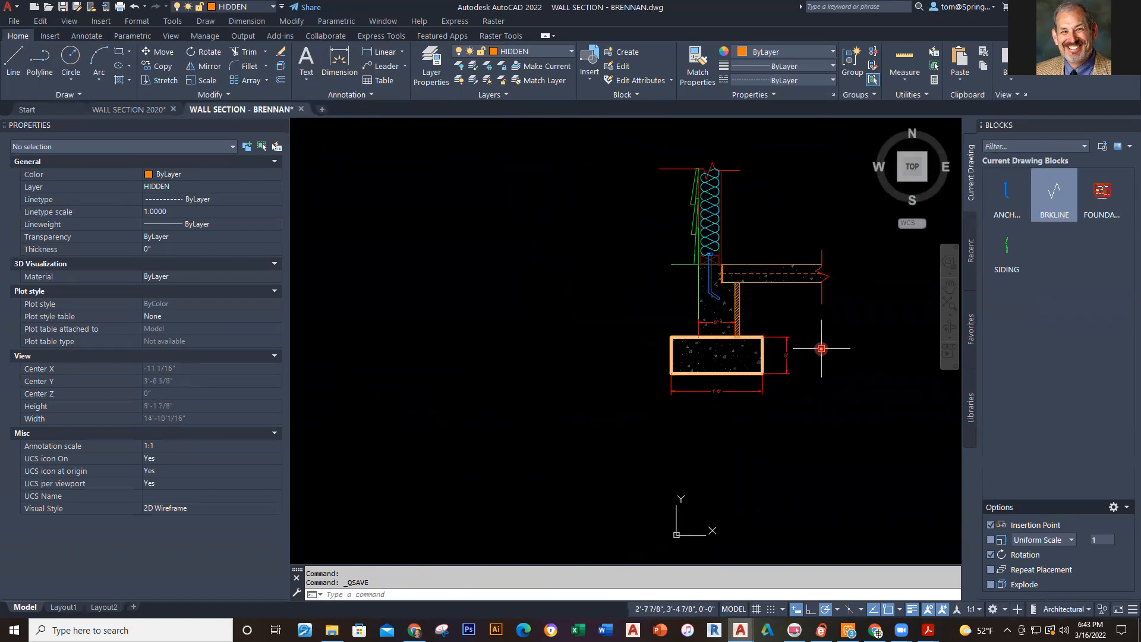
middle_drag(821, 348, 755, 351)
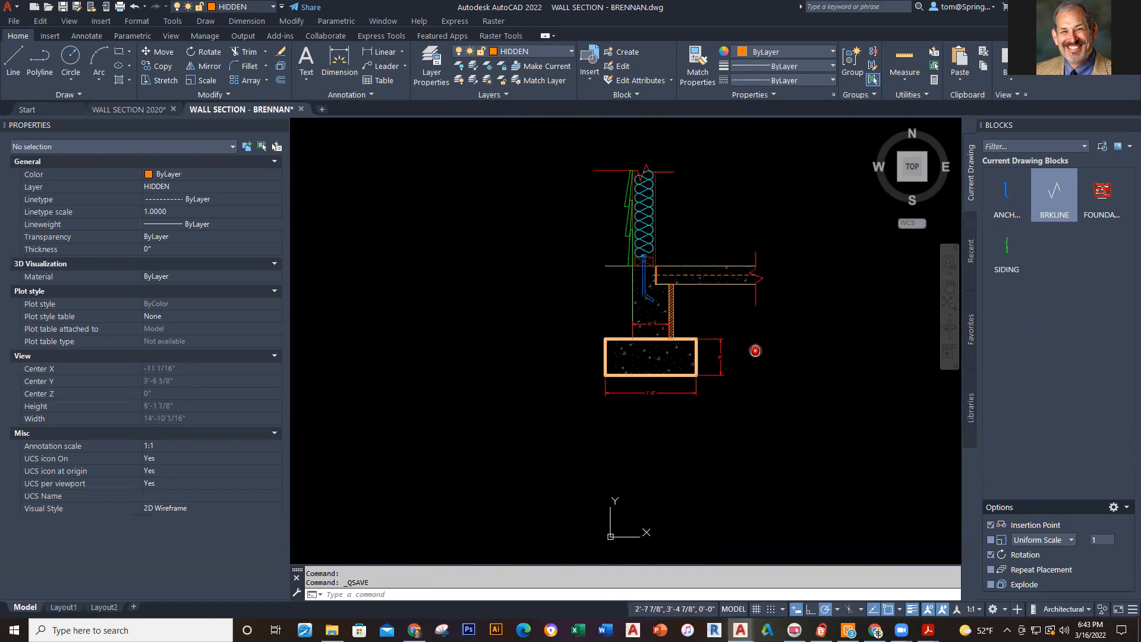
scroll(669, 273, up, 5)
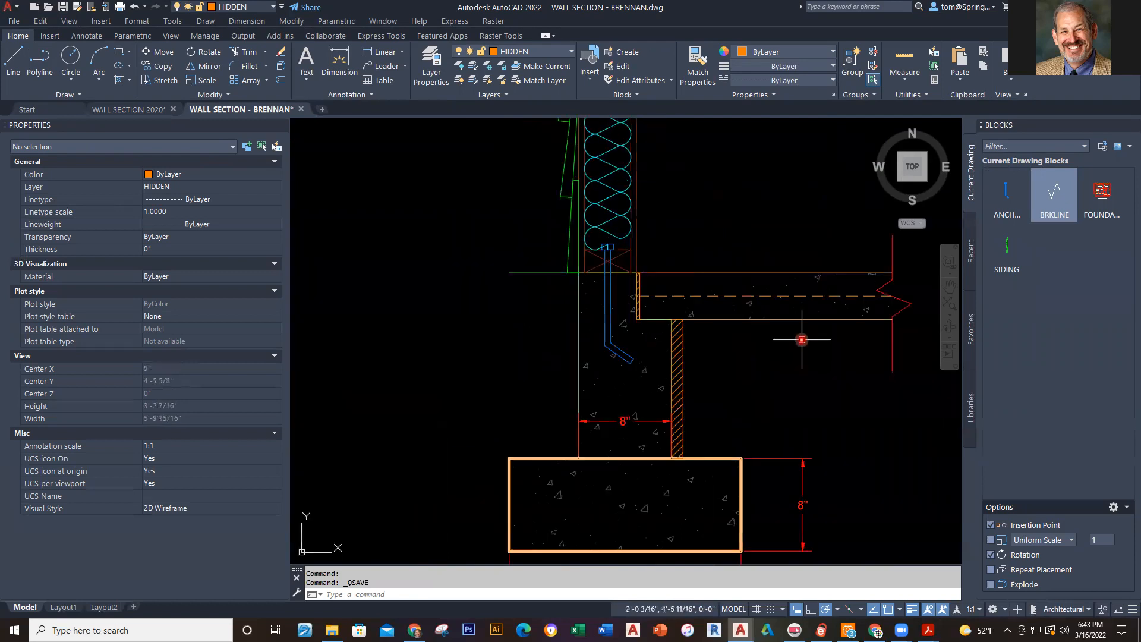
scroll(804, 333, up, 2)
Inspect the sand or gravel hatch beneath the slab in the WALL SECTION 2020 drawing, and return to the working drawing.
click(151, 110)
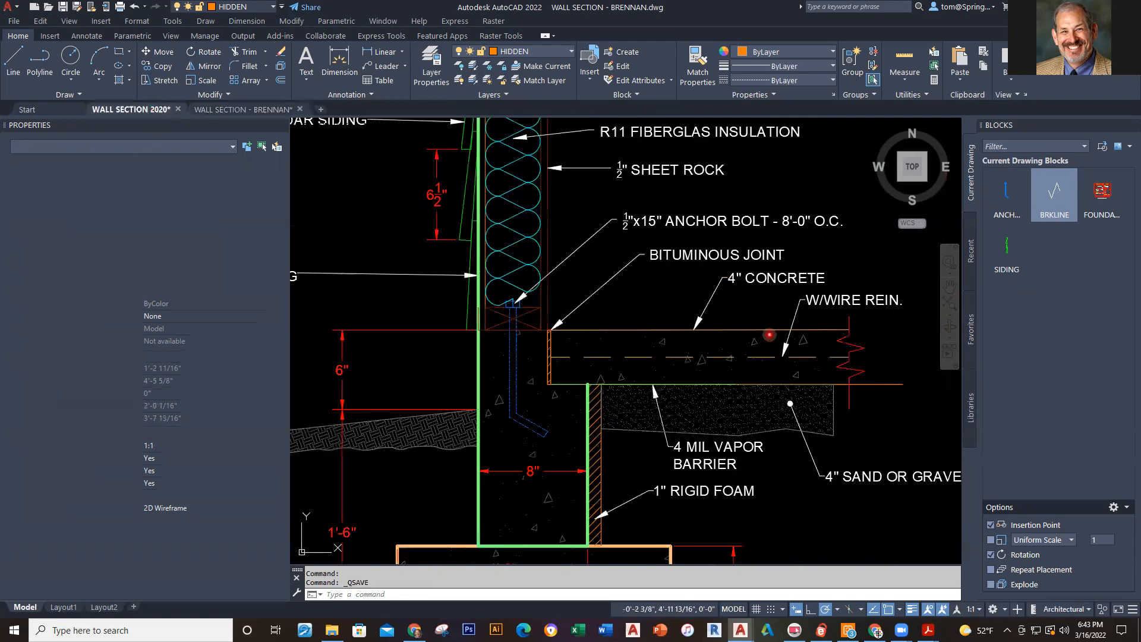
click(752, 426)
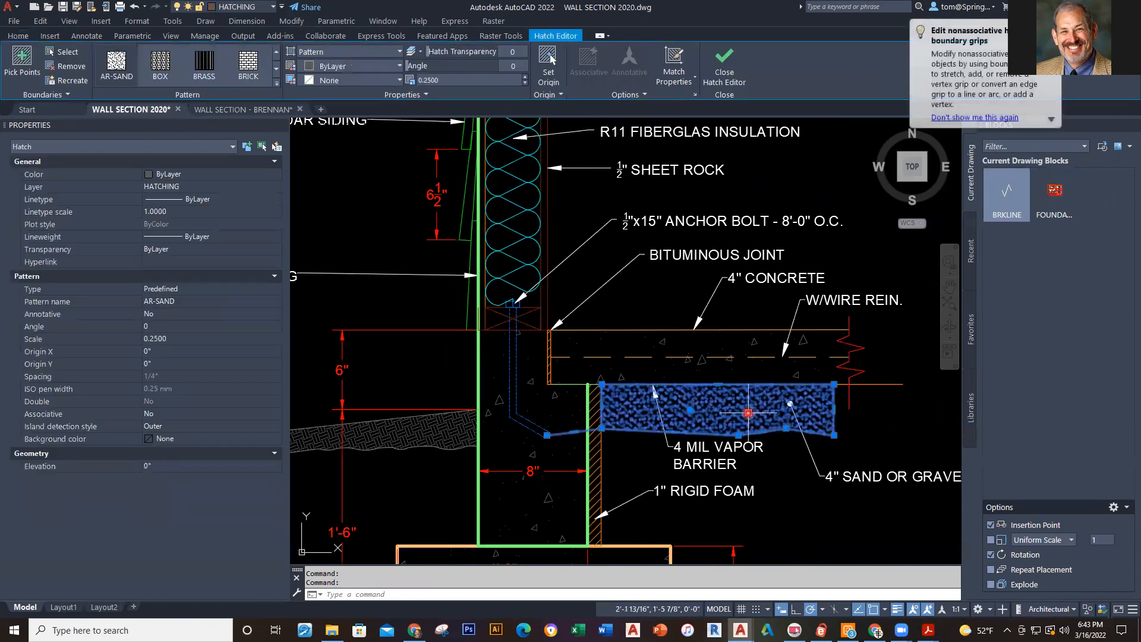
key(Escape)
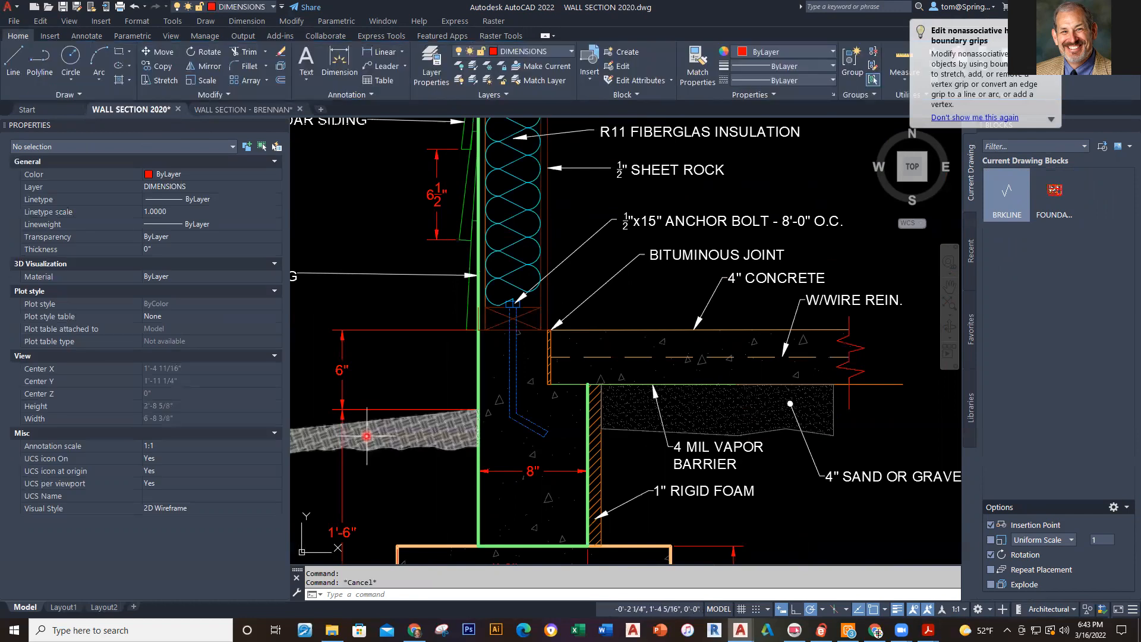
click(711, 425)
click(730, 410)
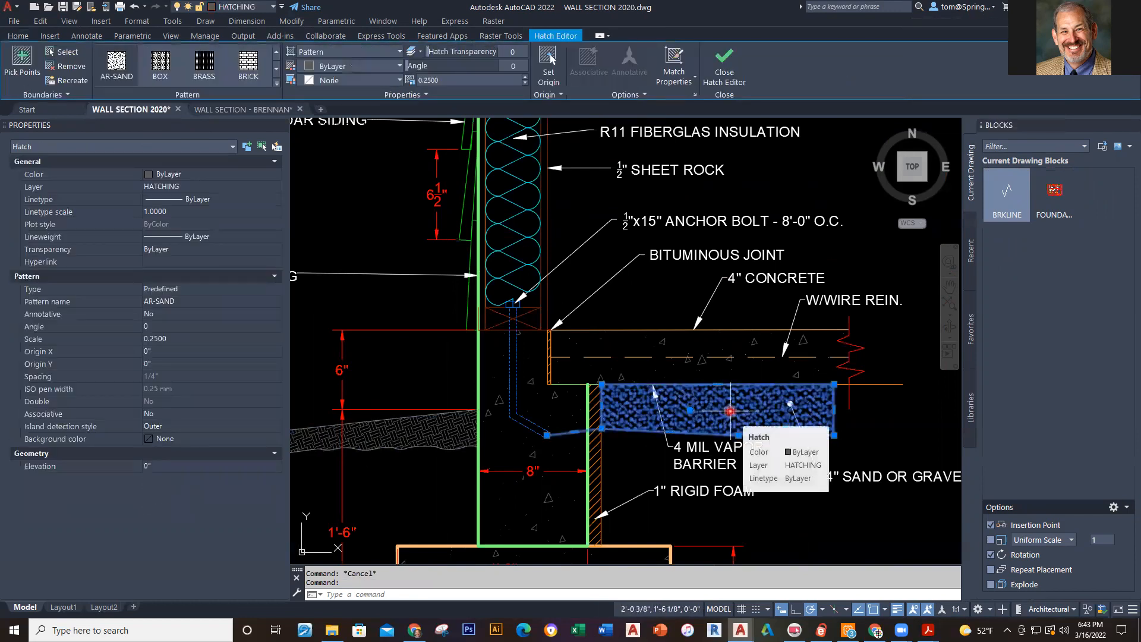
key(Escape)
click(731, 411)
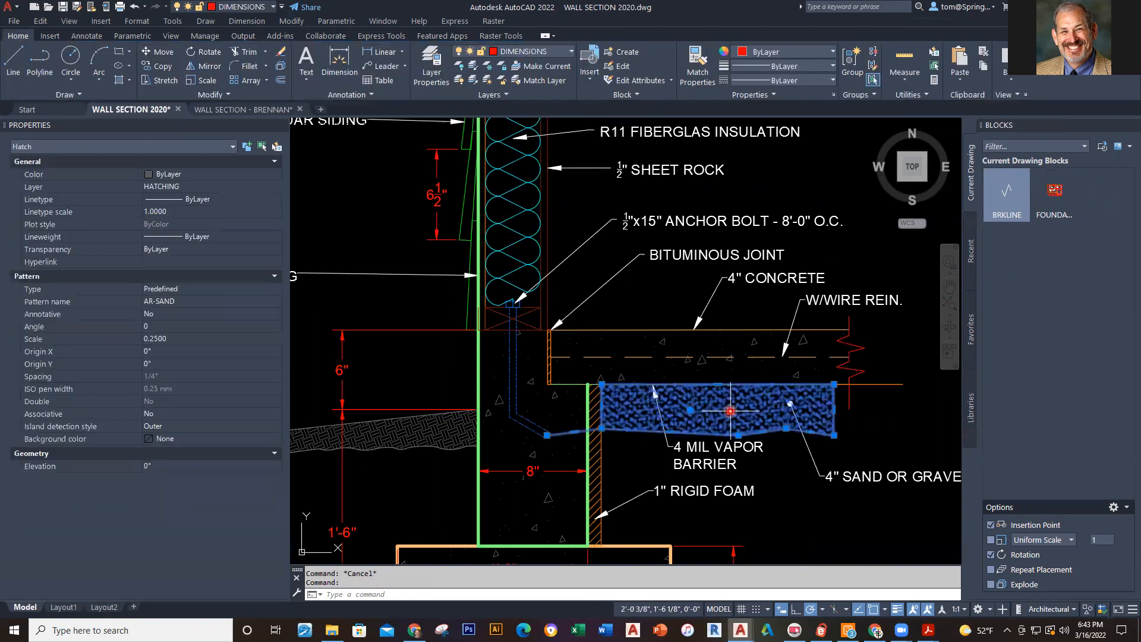
key(Escape)
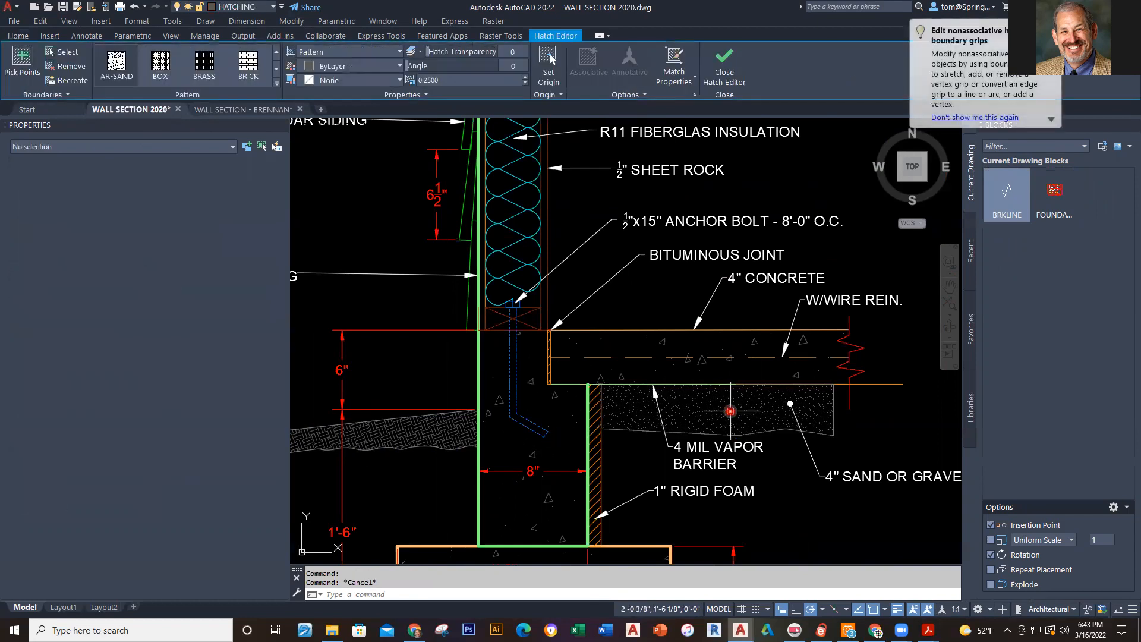
click(243, 109)
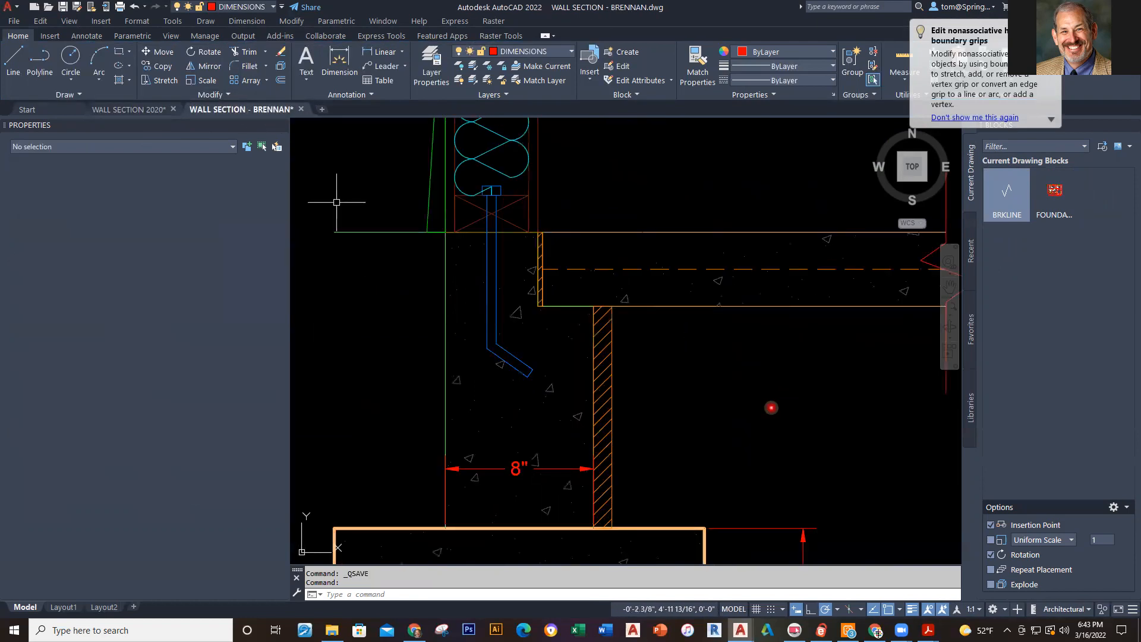
Draw a polyline from the rigid foam's upper corner along the slab's underside to the break line, ending about 2 3/4" down it.
scroll(768, 407, down, 4)
middle_drag(764, 407, 540, 369)
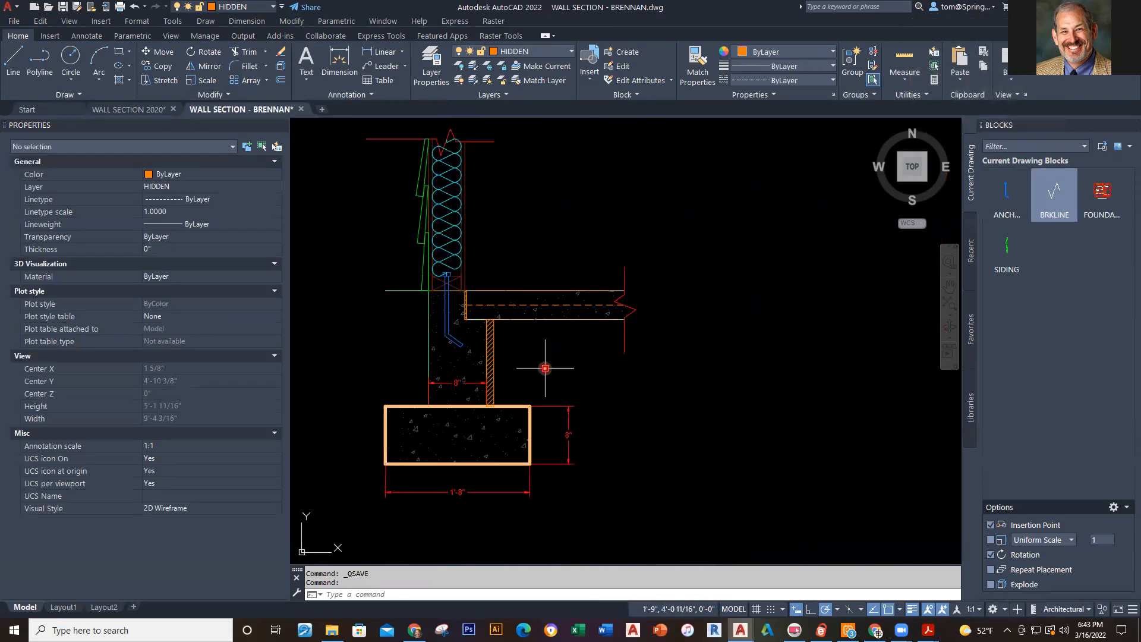
scroll(525, 346, up, 4)
scroll(525, 345, up, 2)
scroll(526, 342, down, 2)
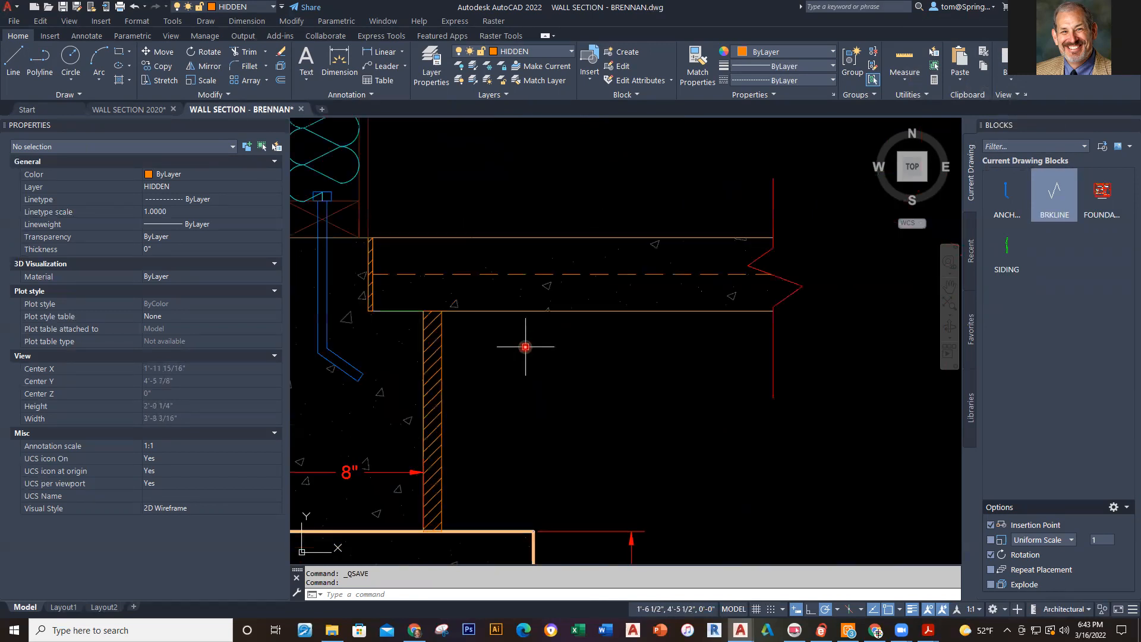
click(37, 61)
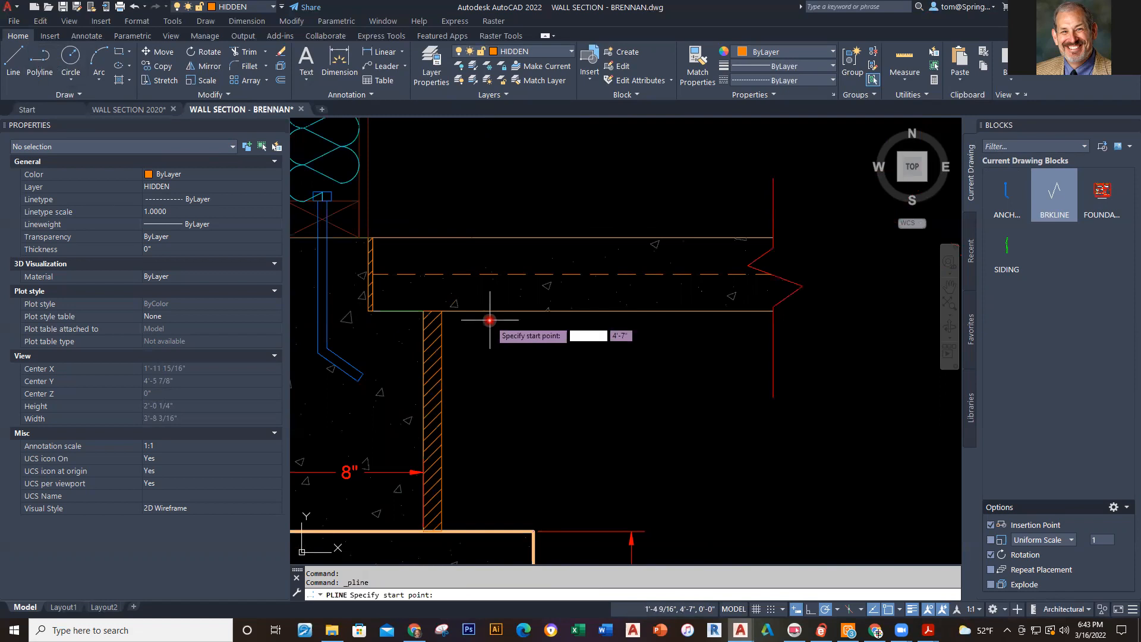
click(442, 312)
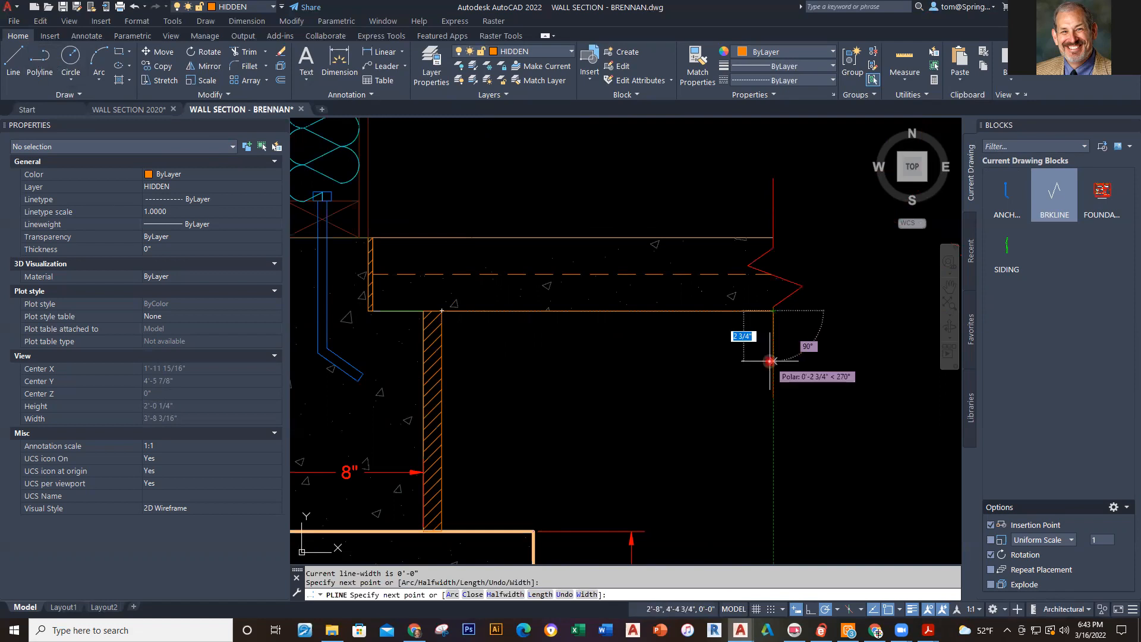
click(770, 360)
key(Escape)
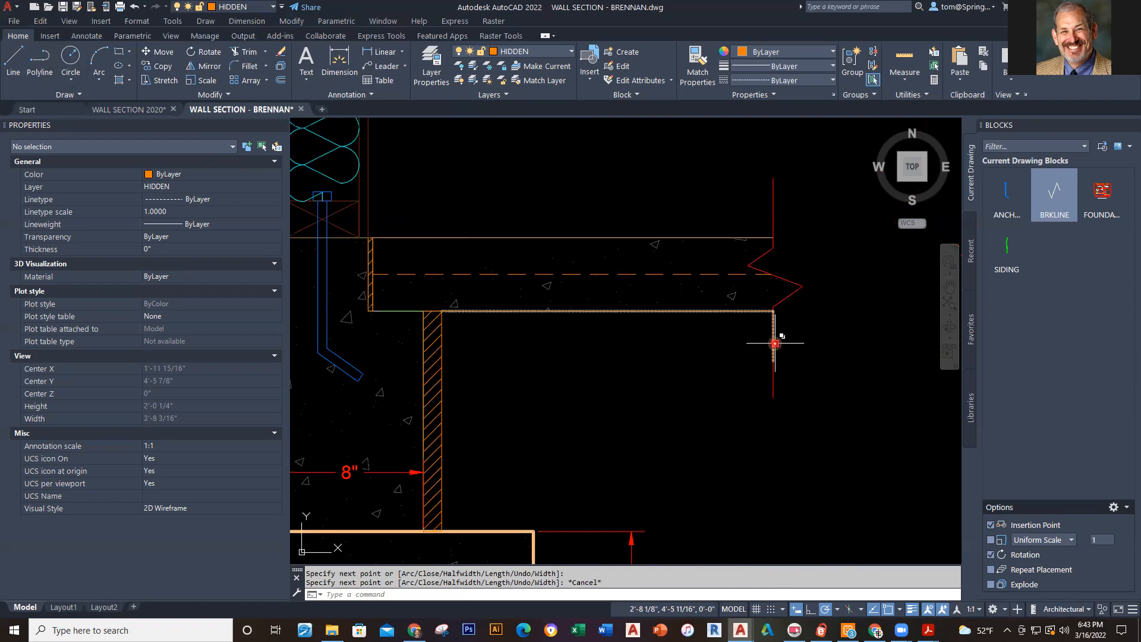
Move the polyline along the slab's underside and break line to the GRAVEL BASE layer.
click(774, 343)
click(859, 393)
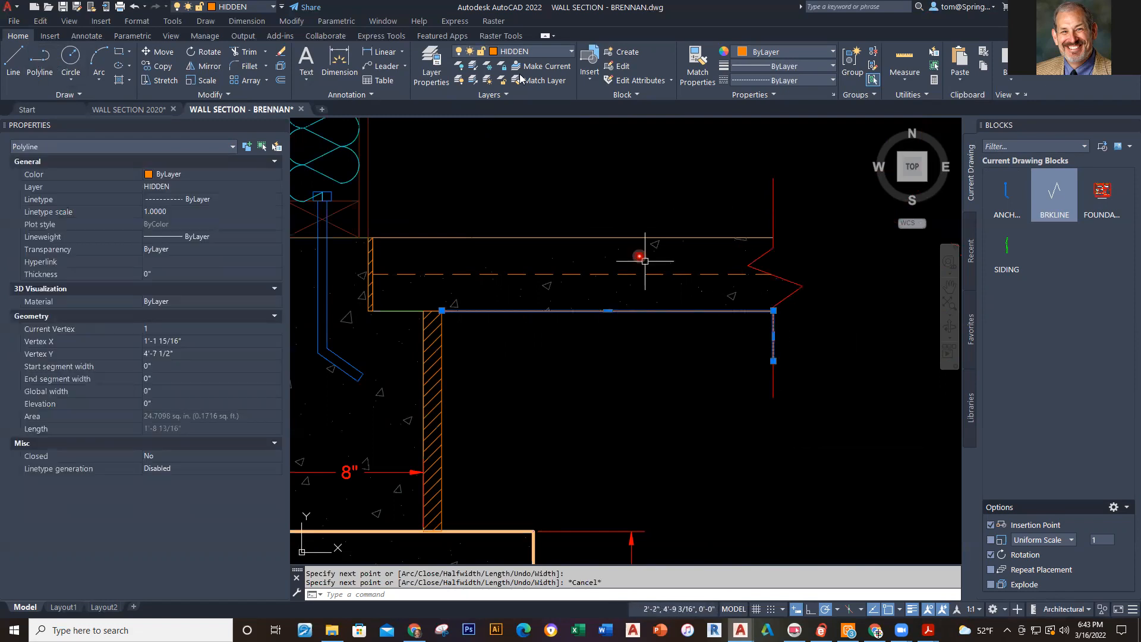
click(573, 52)
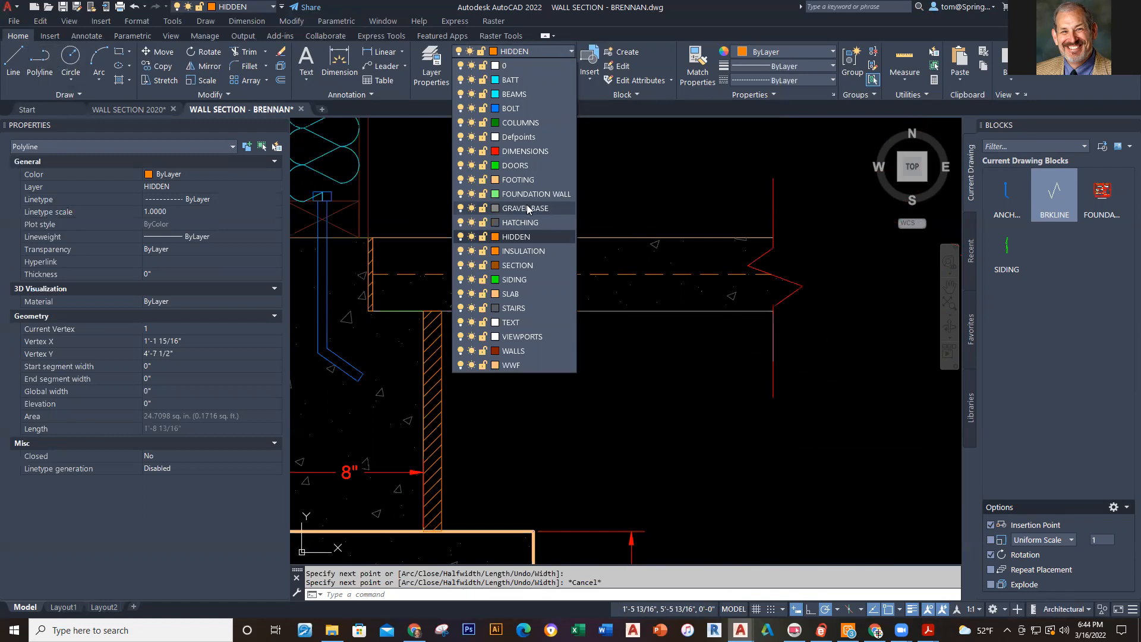
click(526, 207)
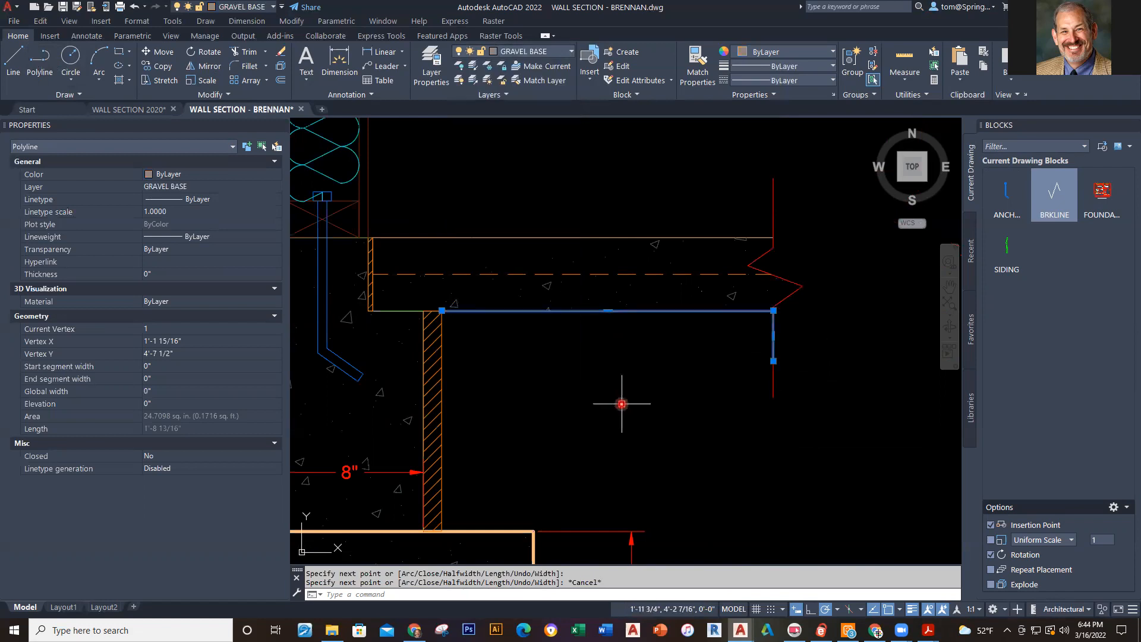
key(Escape)
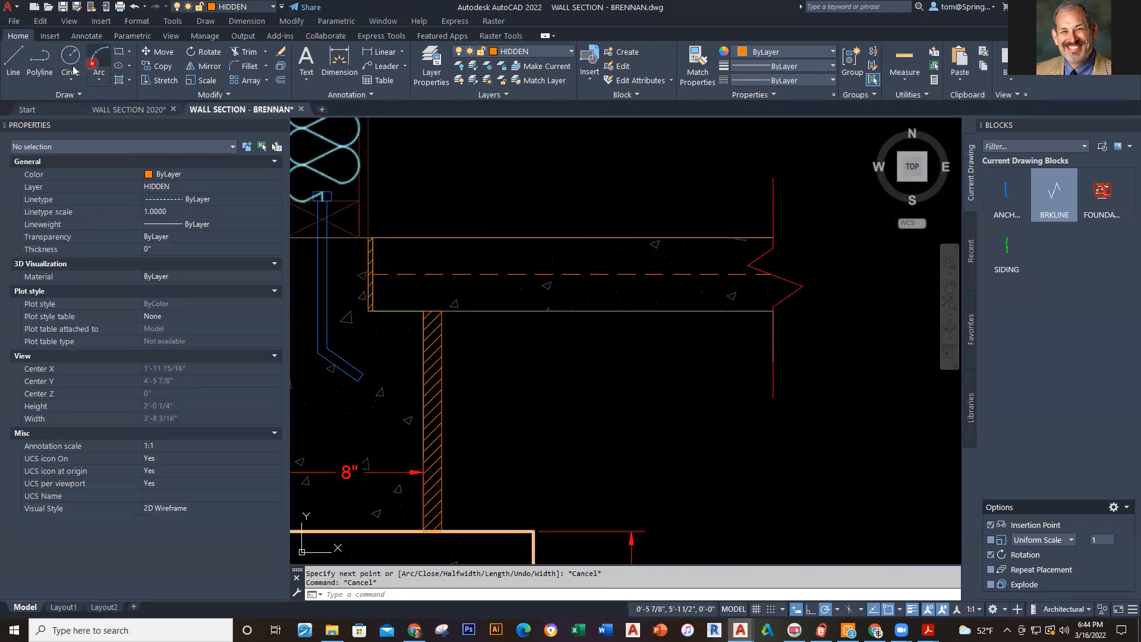
Draw a polyline about 3" down the rigid foam's inner face from the slab's underside and move it to the GRAVEL BASE layer.
click(45, 70)
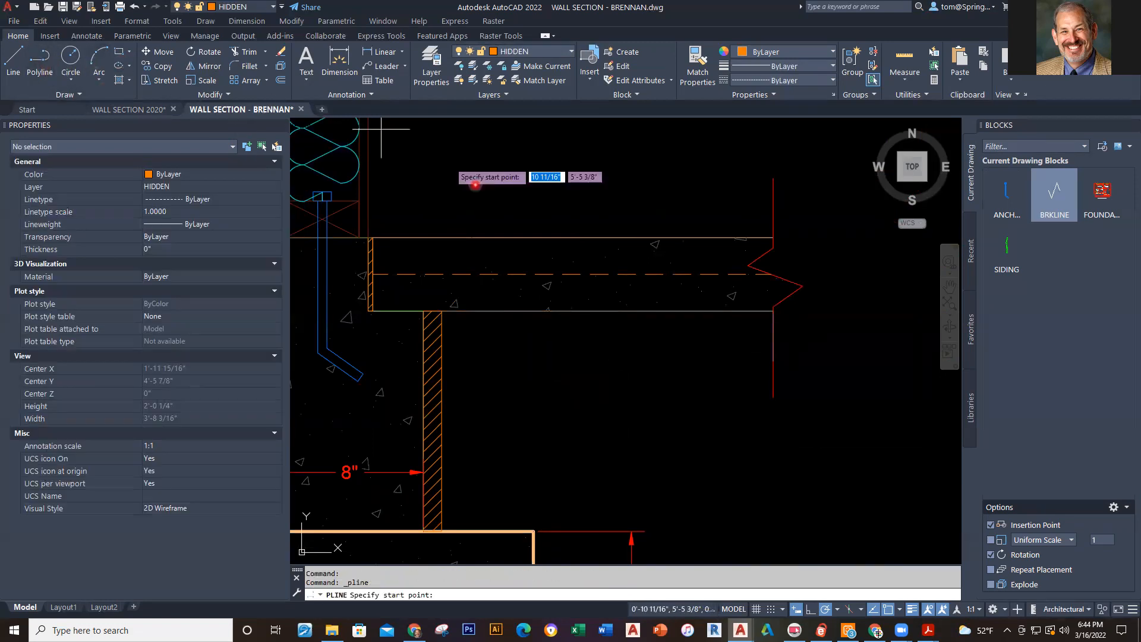
click(442, 311)
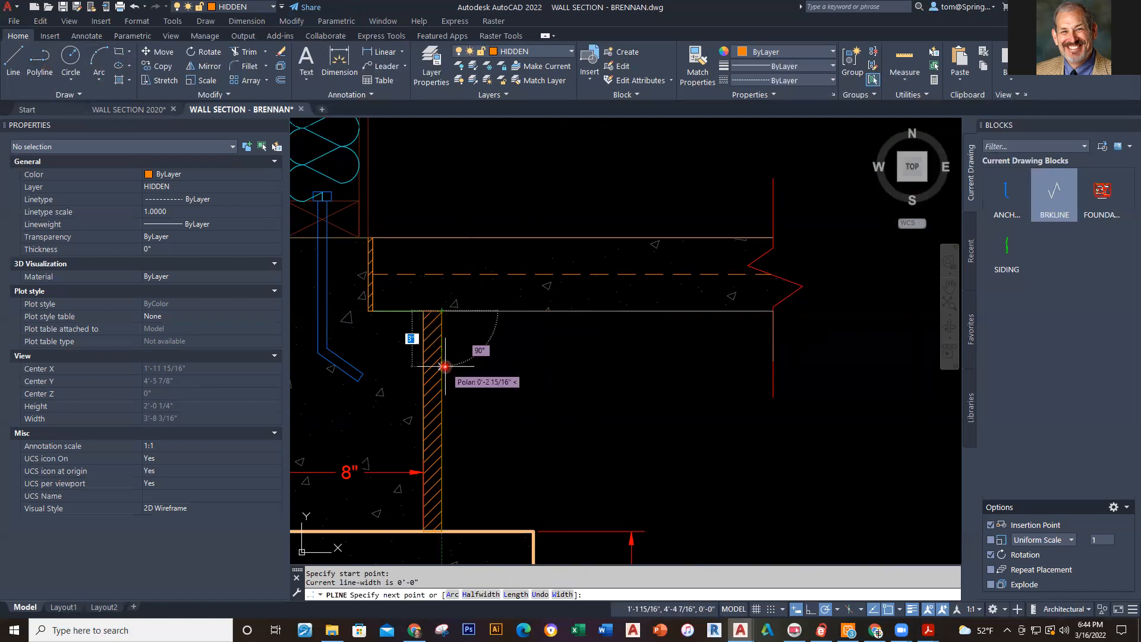
key(Escape)
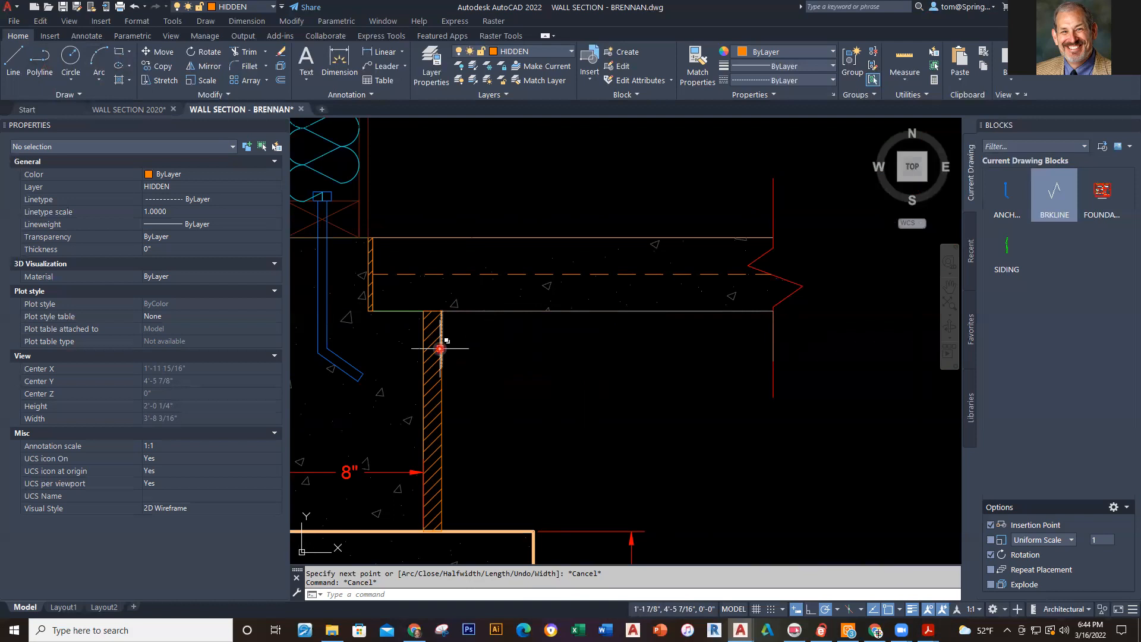
click(440, 349)
click(569, 52)
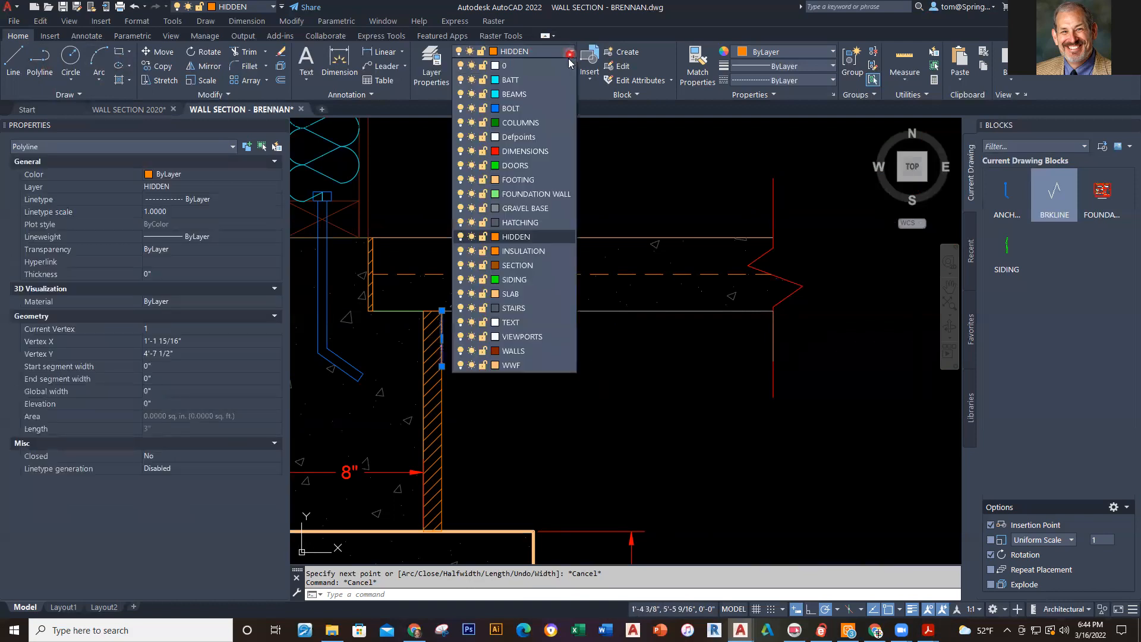
click(532, 213)
key(Escape)
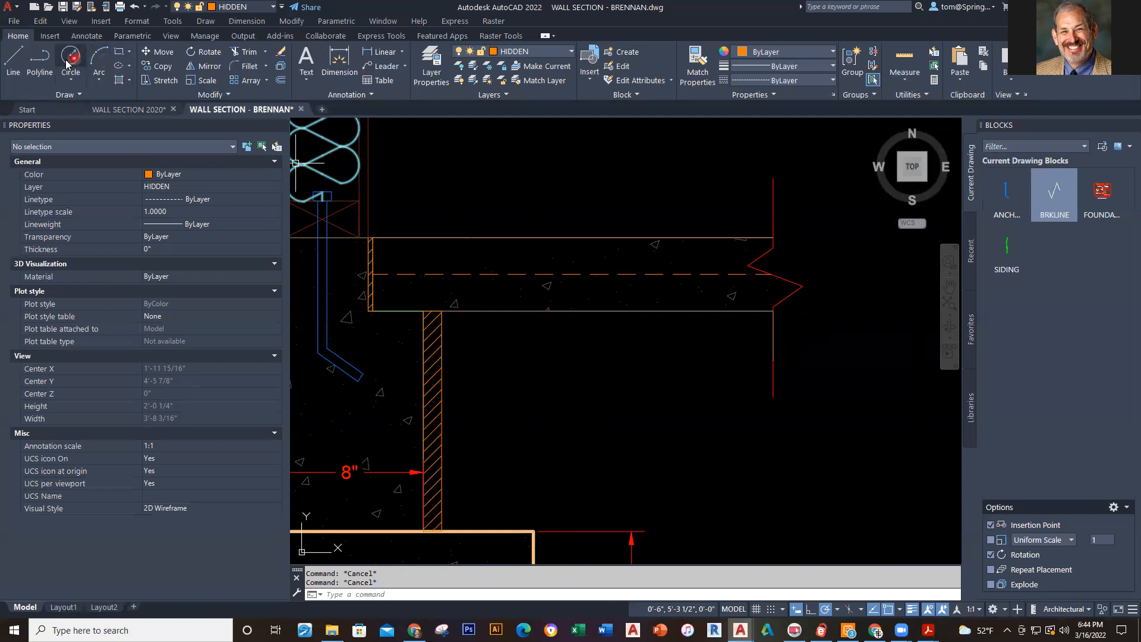
Draw an irregular zigzag polyline as the gravel's lower edge, joining the lower ends of the two vertical boundary lines beneath the slab.
click(39, 60)
click(446, 366)
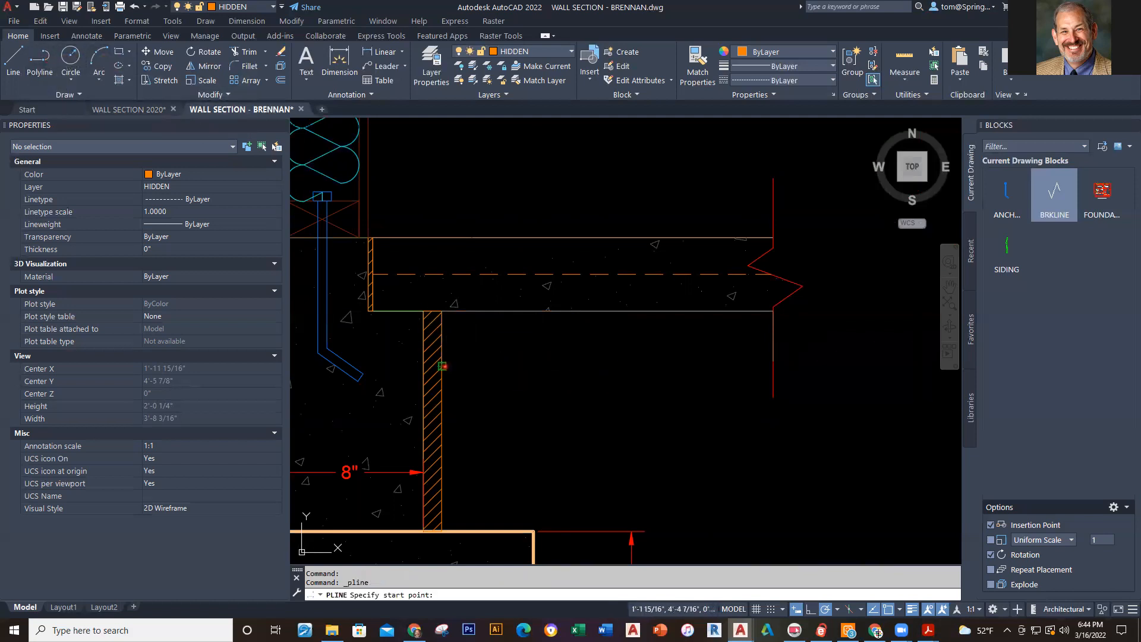
click(508, 354)
click(601, 367)
click(642, 352)
click(720, 361)
click(746, 346)
click(772, 361)
key(Escape)
key(Escape)
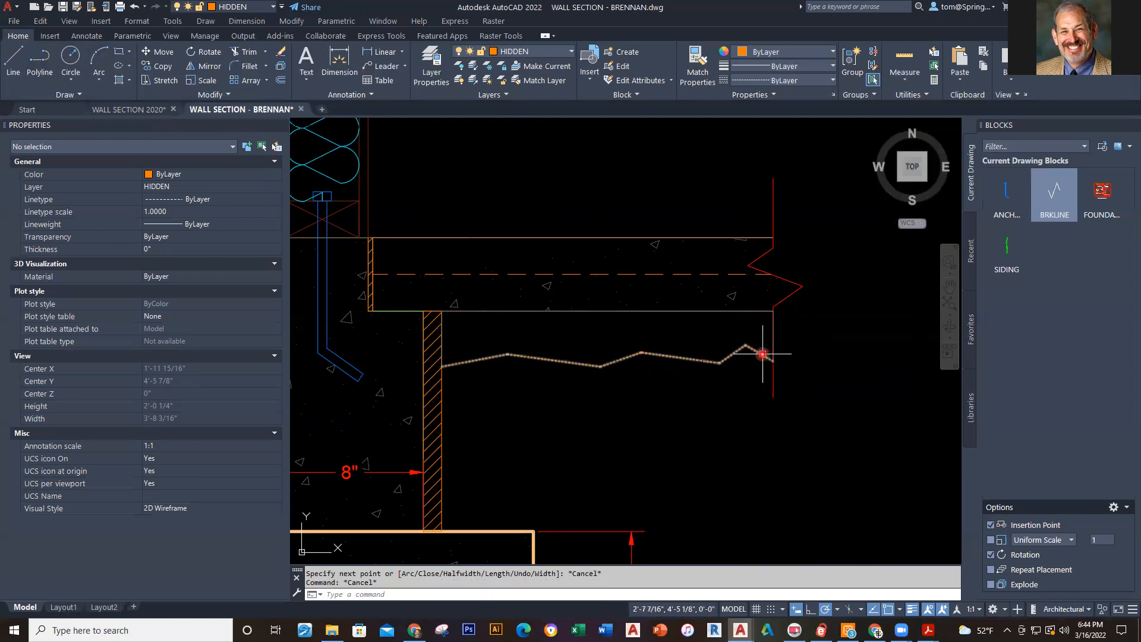
Move the gravel's zigzag lower-edge polyline to the GRAVEL BASE layer.
click(762, 354)
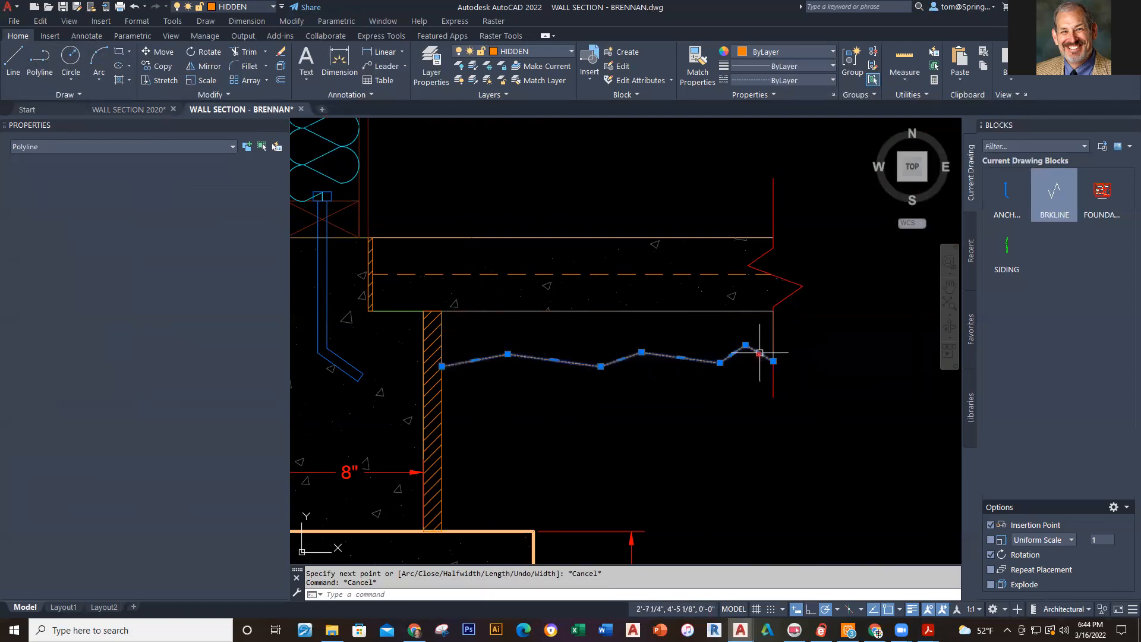
click(572, 51)
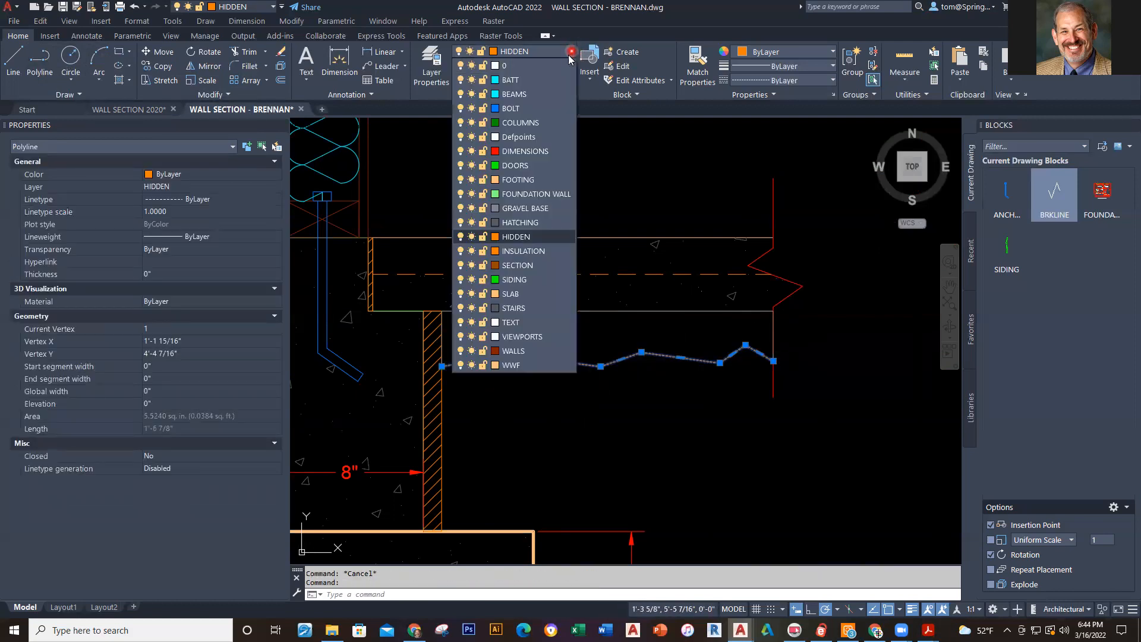
click(524, 208)
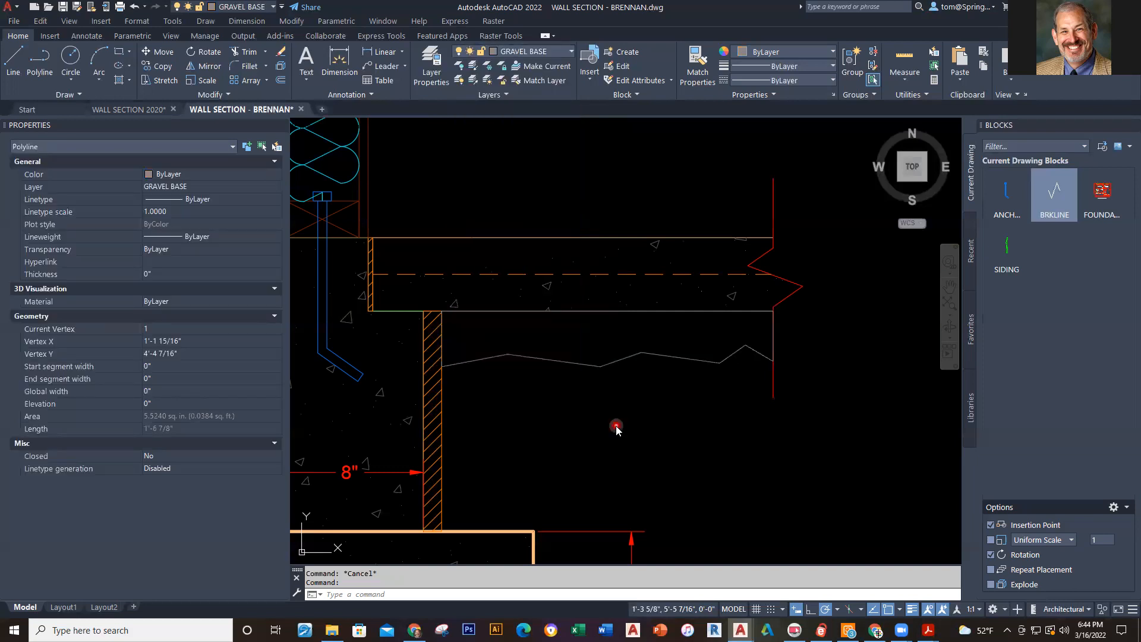
key(Escape)
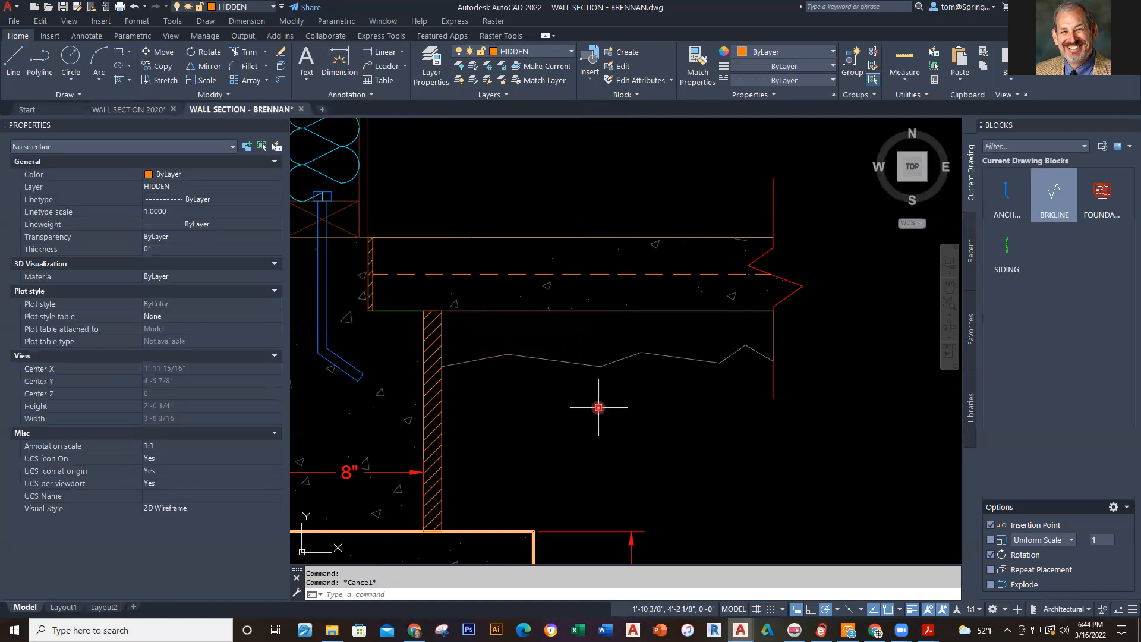
Smooth the gravel's zigzag lower edge into a wavy curve with the polyline edit Spline option.
click(627, 359)
double_click(627, 359)
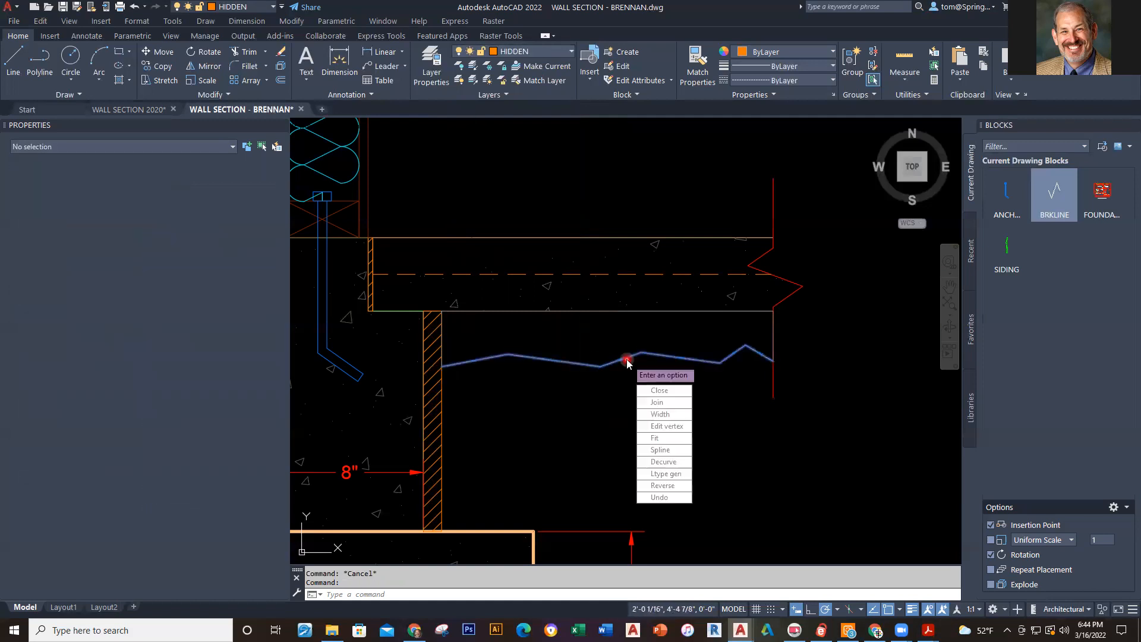
click(663, 450)
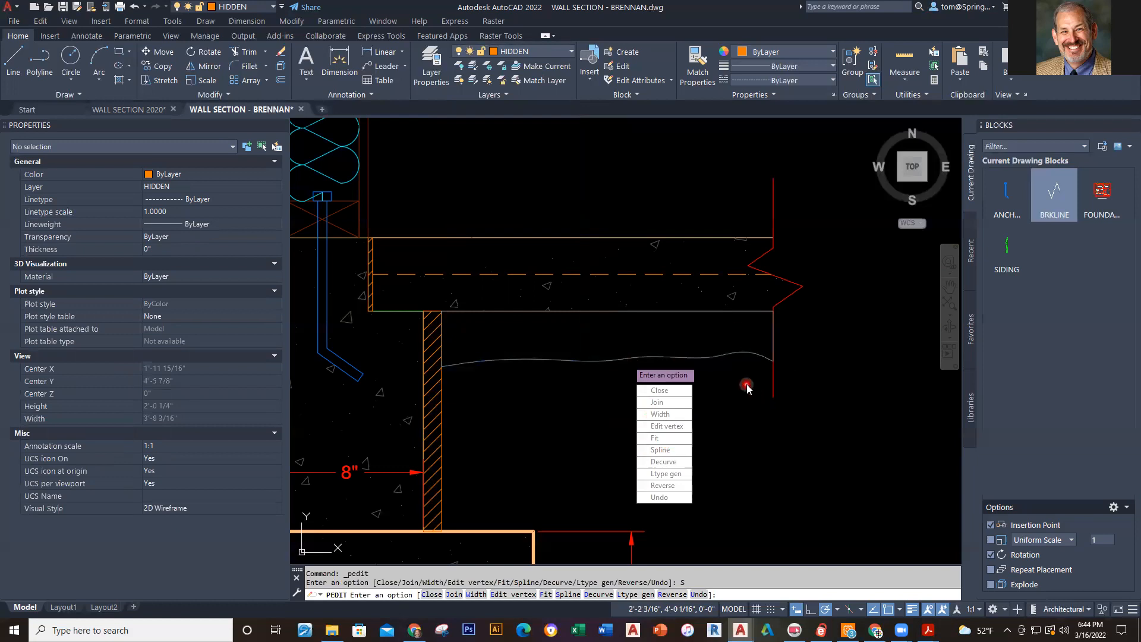
key(Escape)
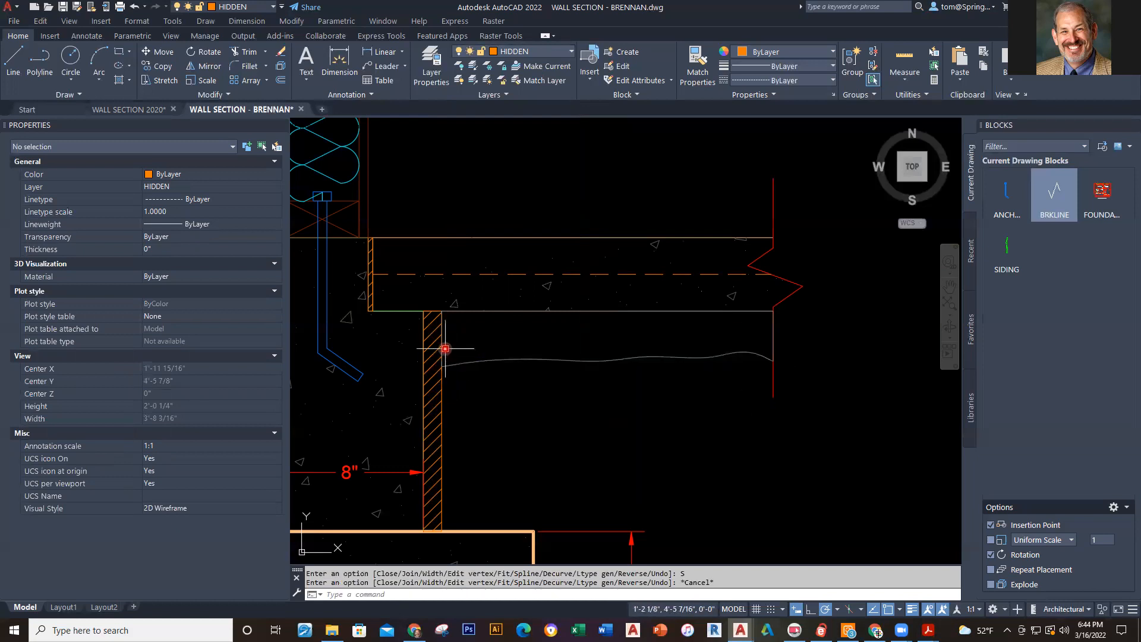
Join the slab-underside polyline, the short line along the rigid foam and the wavy lower edge into one gravel outline.
click(495, 309)
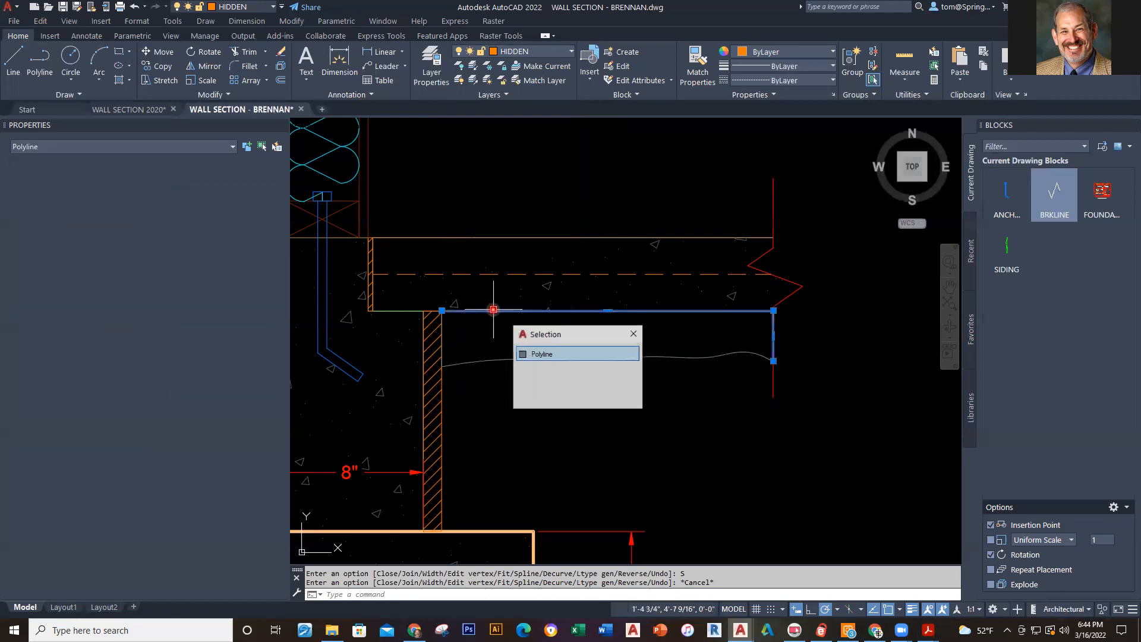
click(440, 334)
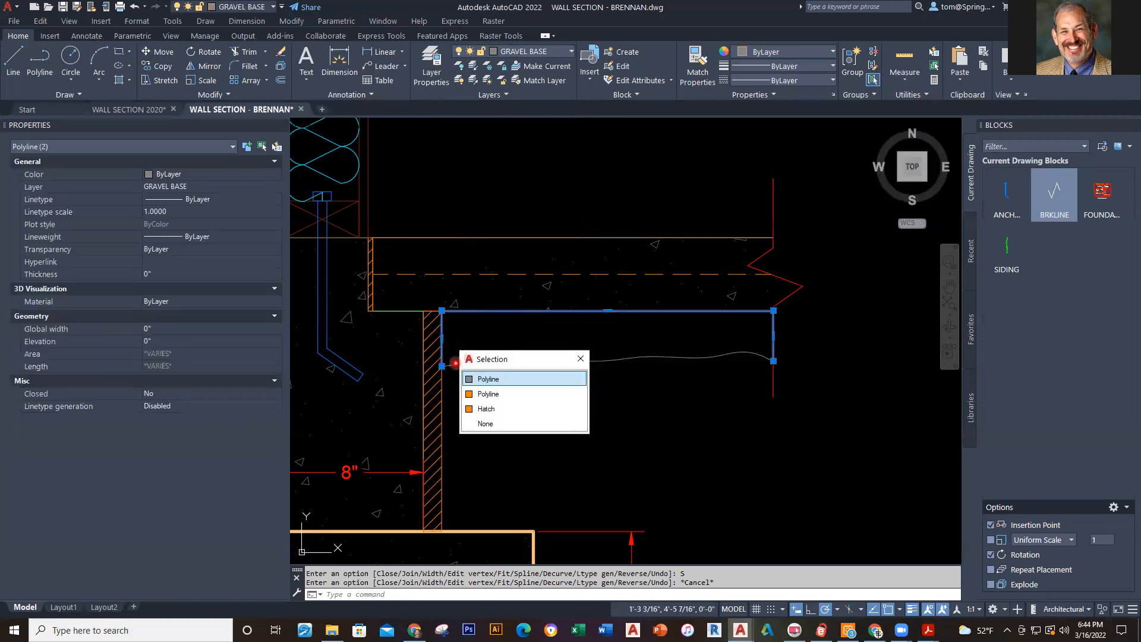
click(493, 378)
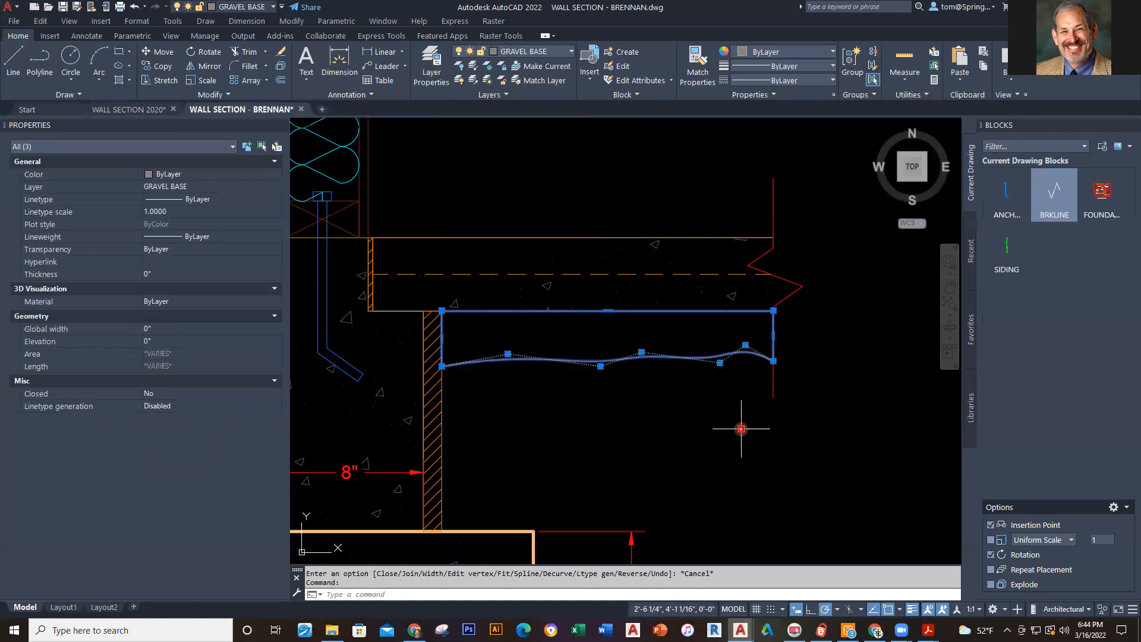
text(J)
key(Return)
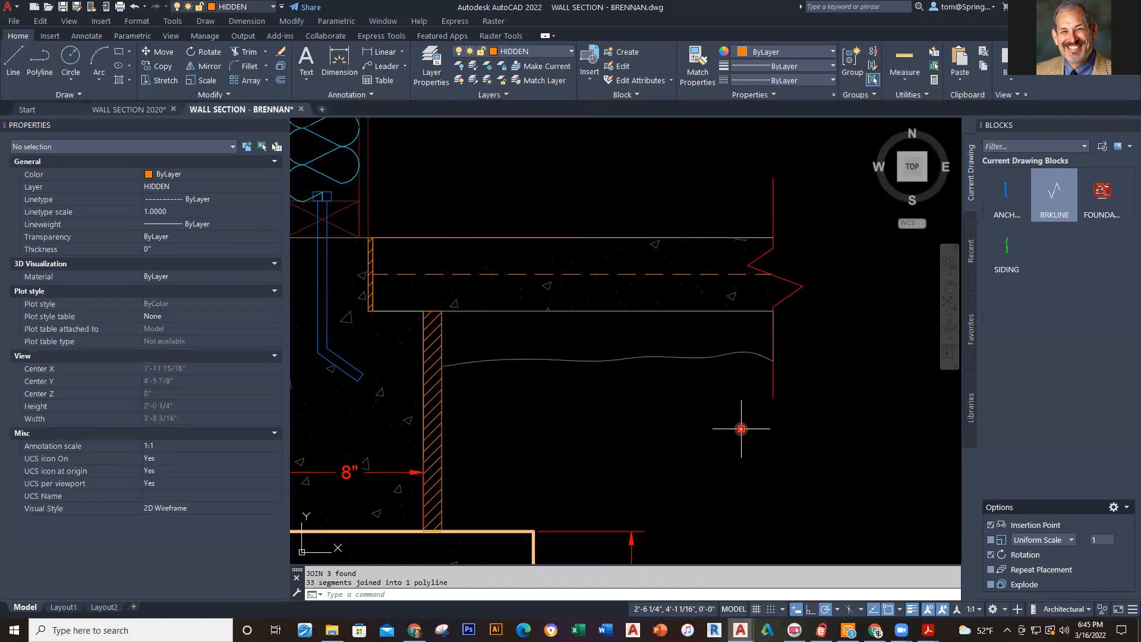
click(697, 358)
key(Escape)
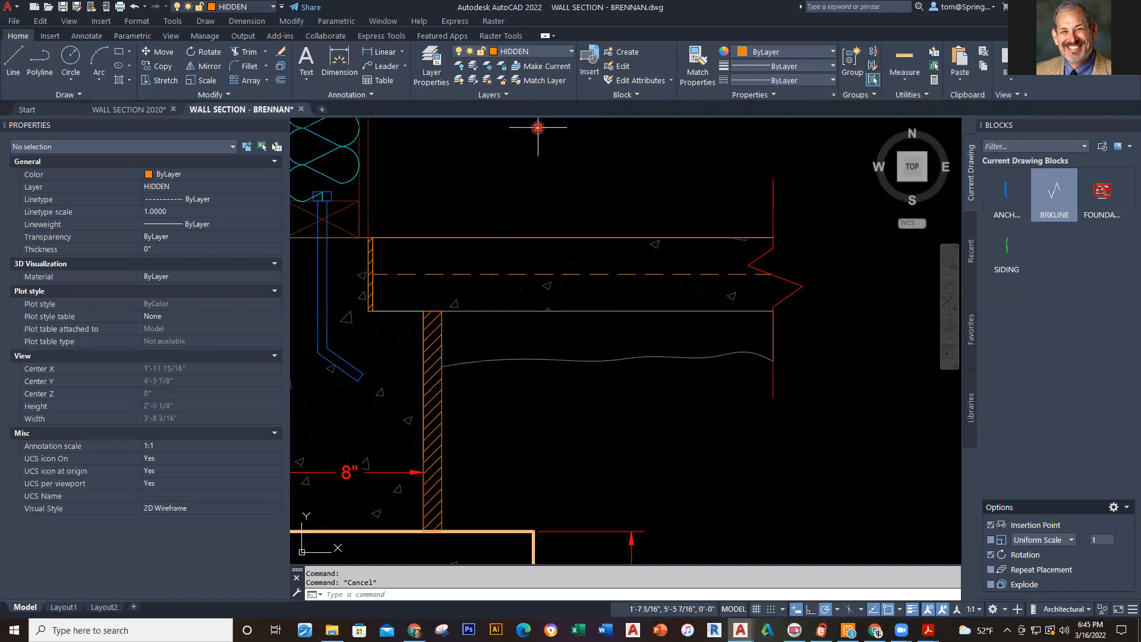
Make GRAVEL BASE the current layer and begin a fill with its type set to Pattern.
click(572, 53)
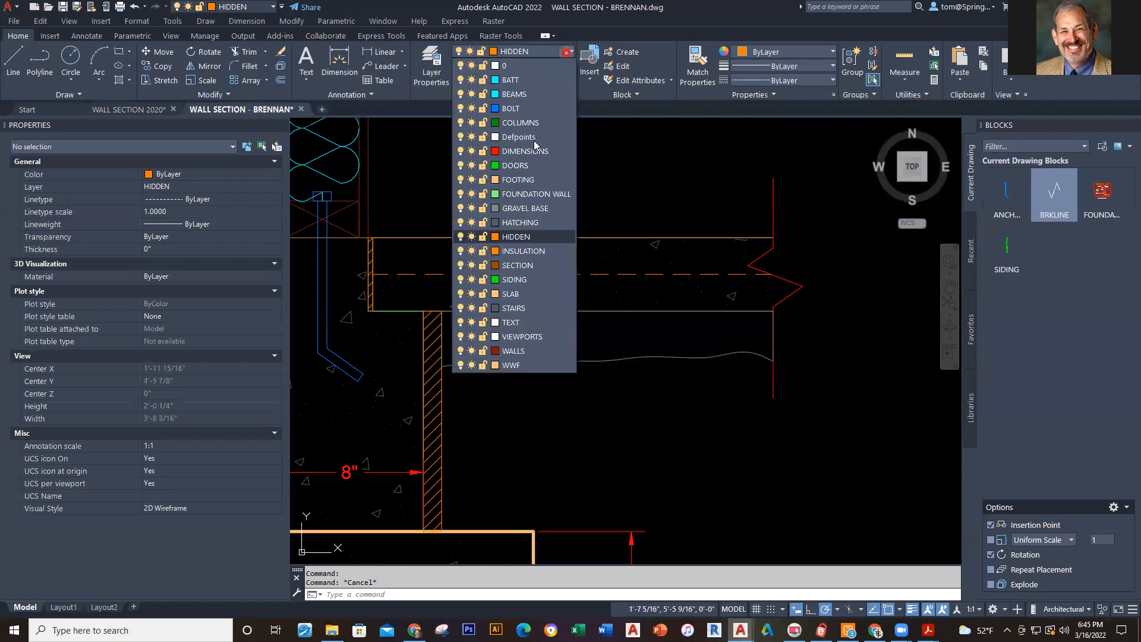
click(532, 208)
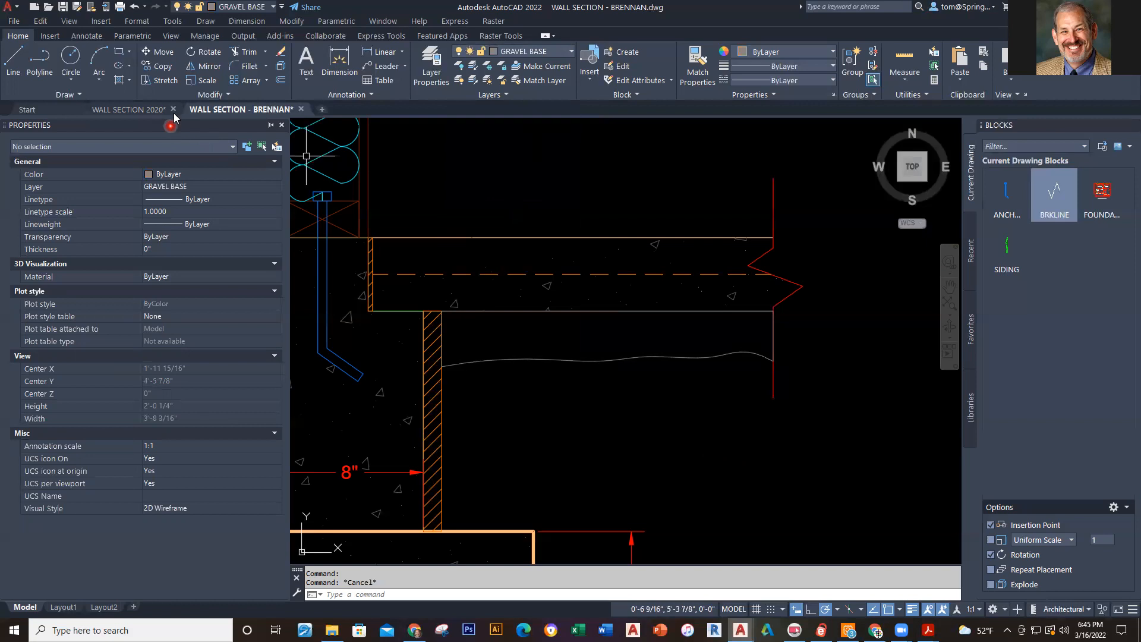
mouse_move(169, 110)
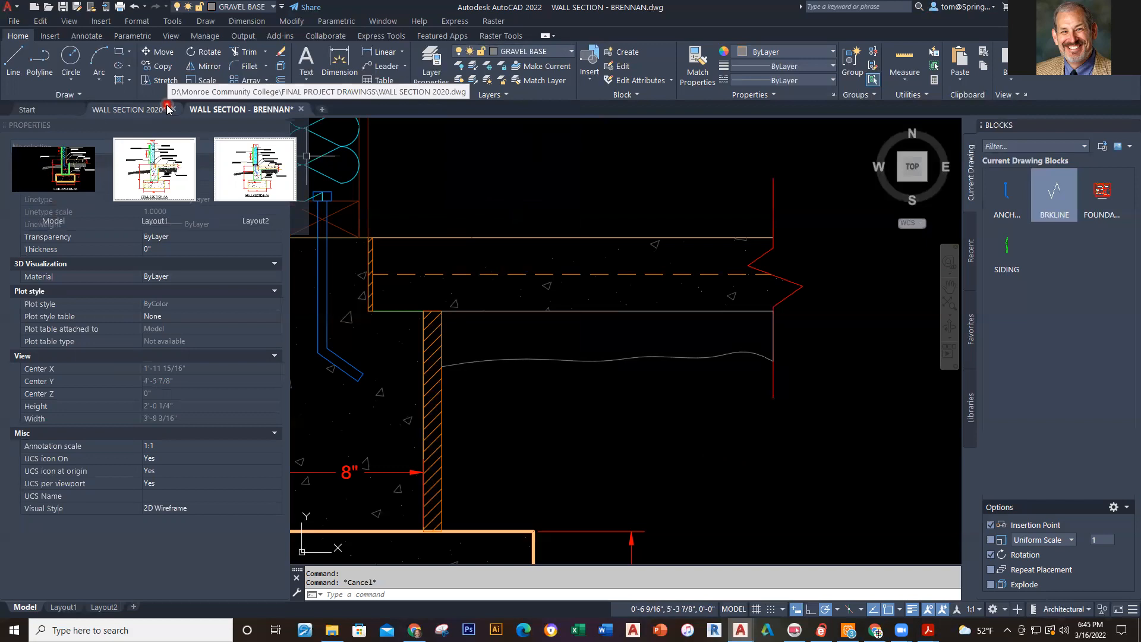
click(127, 83)
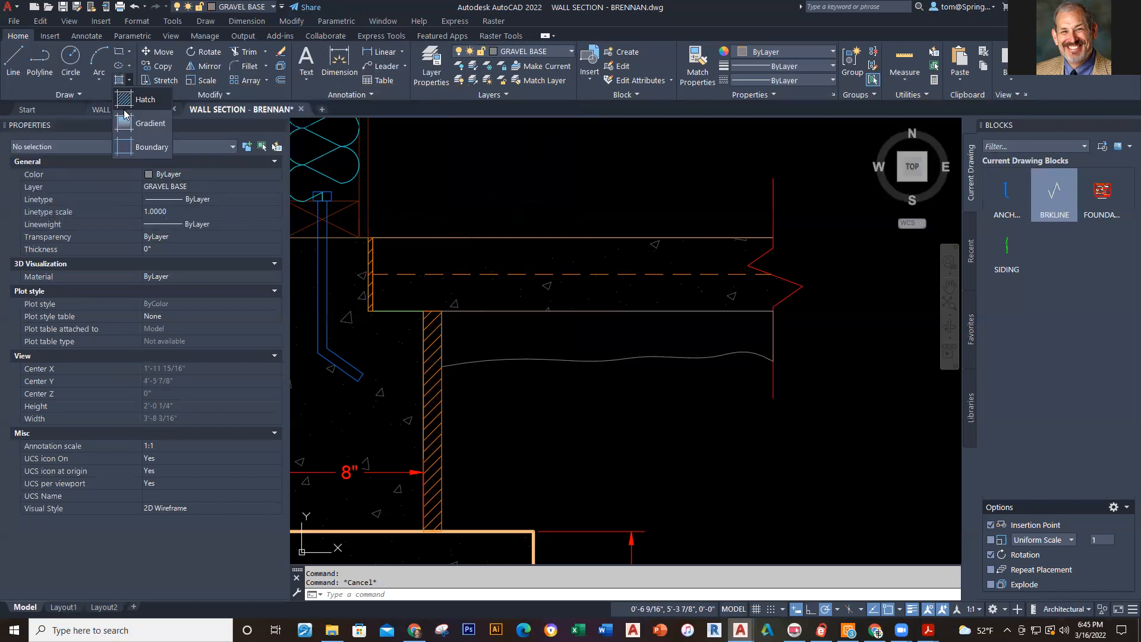
click(145, 119)
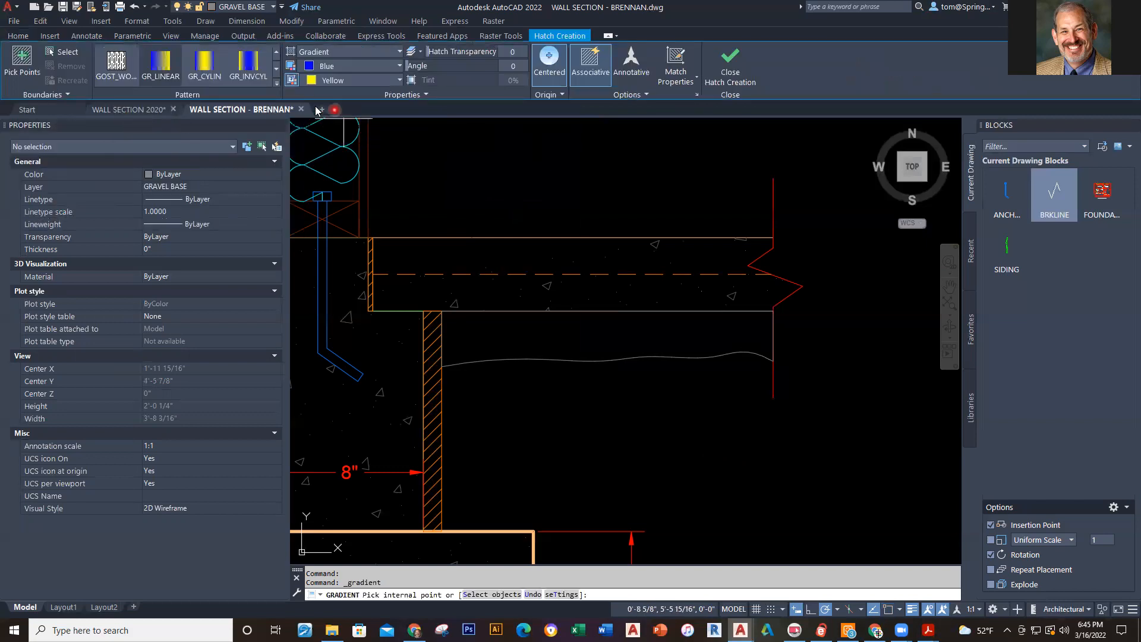
click(400, 53)
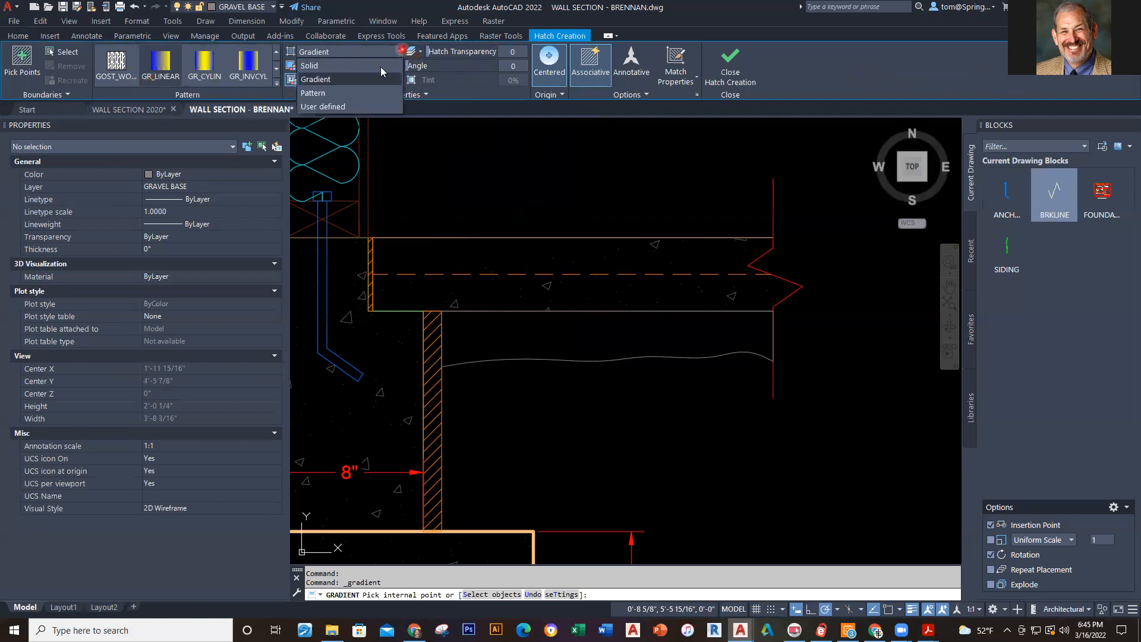
click(329, 94)
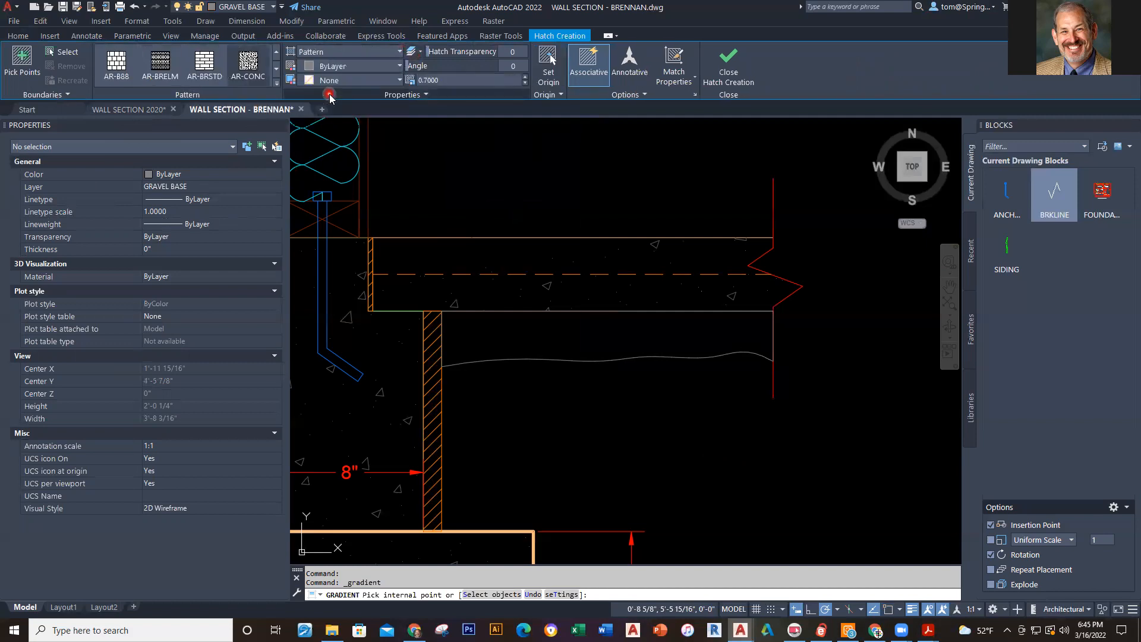
Hatch the gravel area beneath the slab with the AR-SAND pattern at scale 0.25.
click(276, 83)
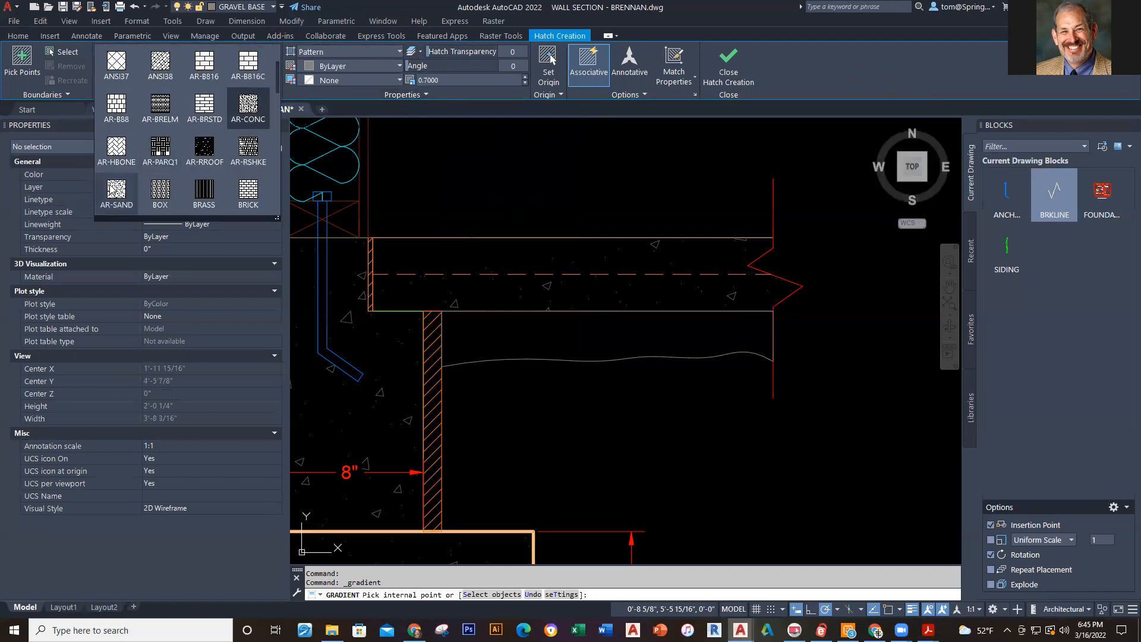
click(112, 188)
click(446, 79)
double_click(447, 80)
key(BackSpace)
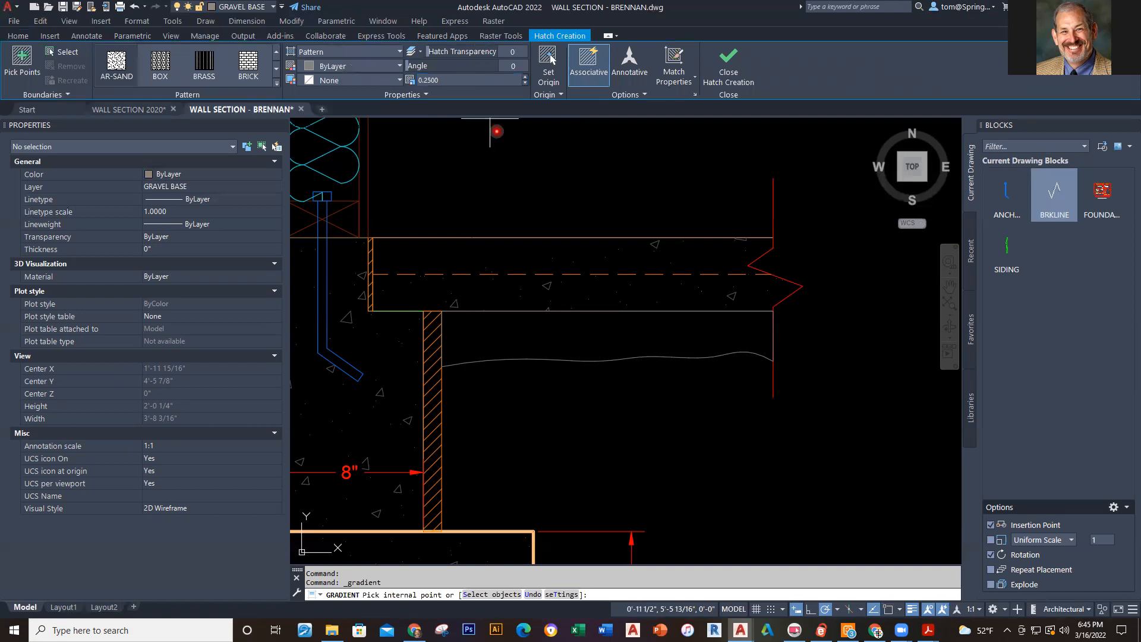
click(588, 324)
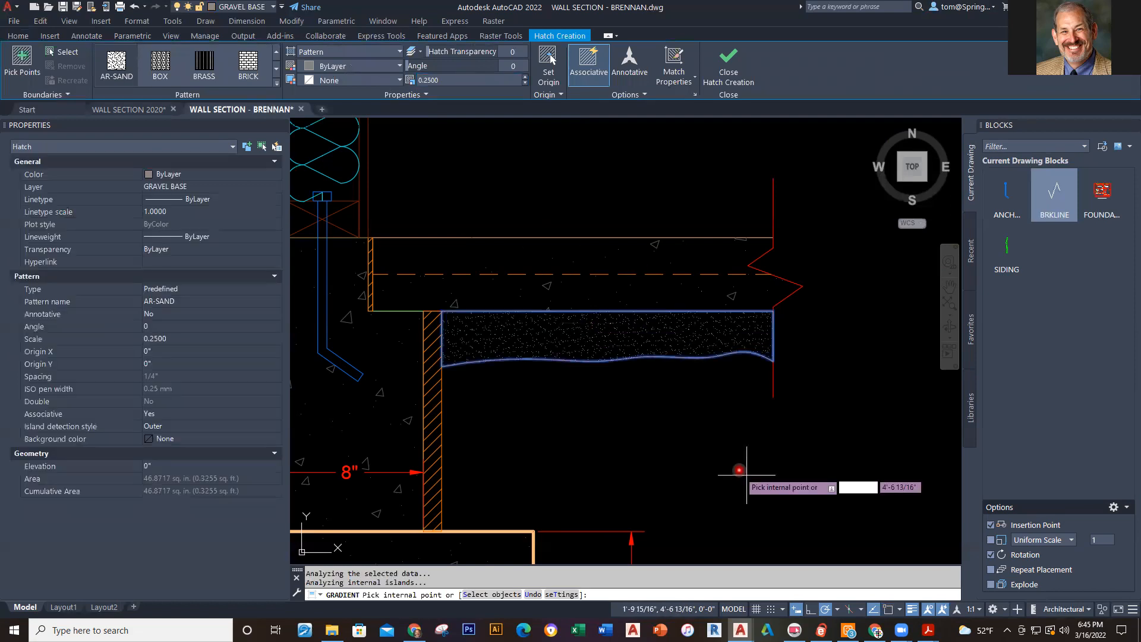
key(Escape)
scroll(721, 453, down, 6)
scroll(713, 450, up, 4)
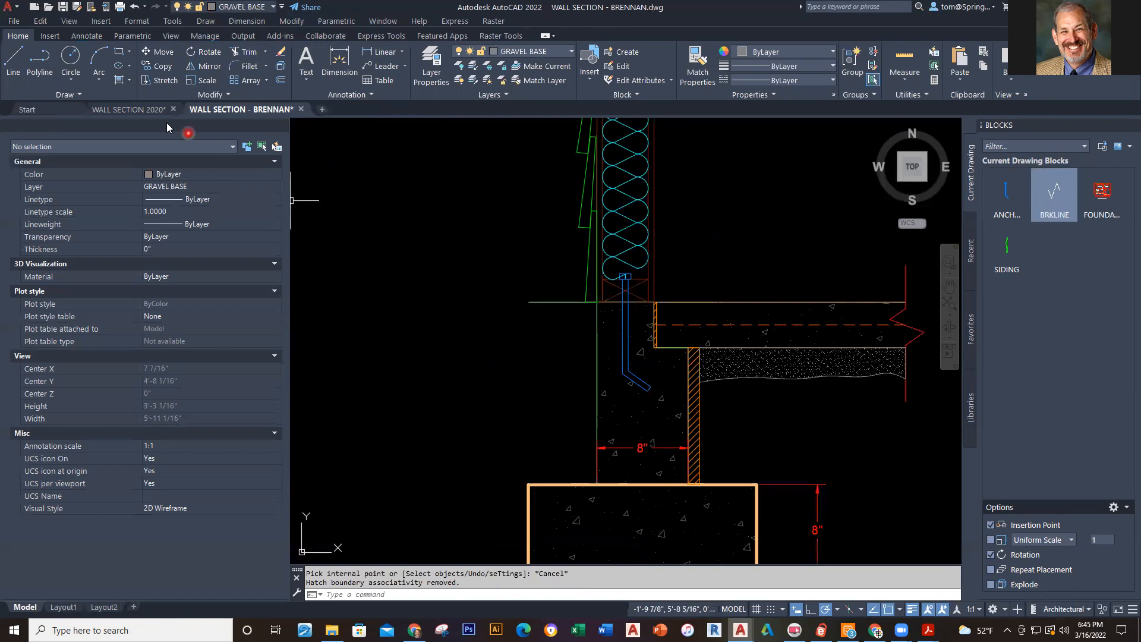
Examine the pattern, angle, scale and layer of the earth hatch beside the foundation wall in the WALL SECTION 2020 drawing.
click(137, 112)
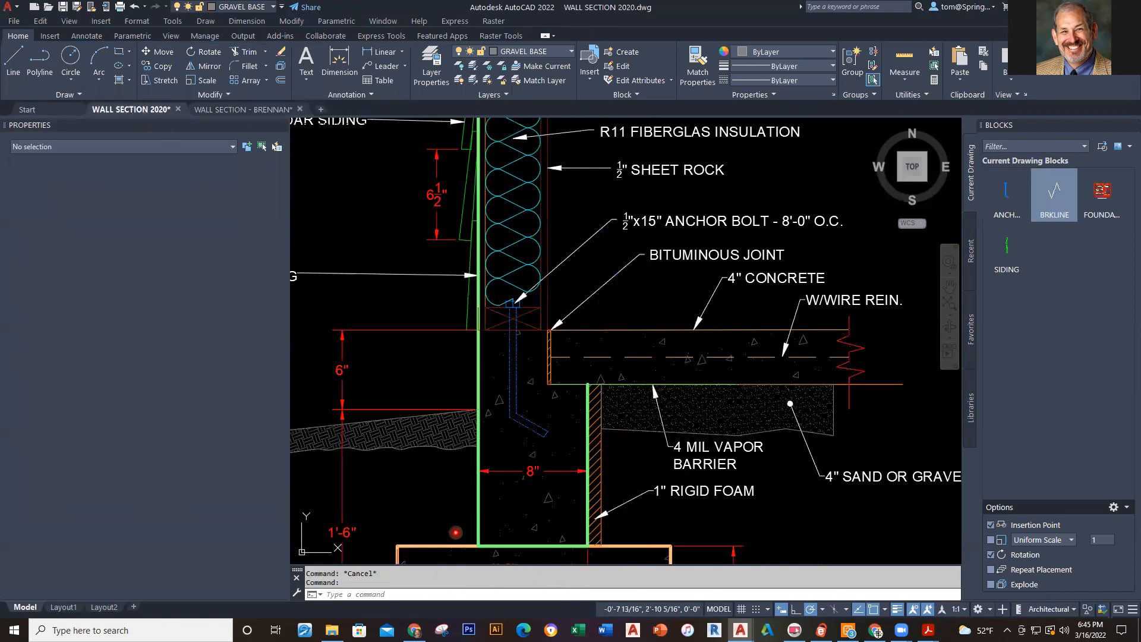
click(424, 436)
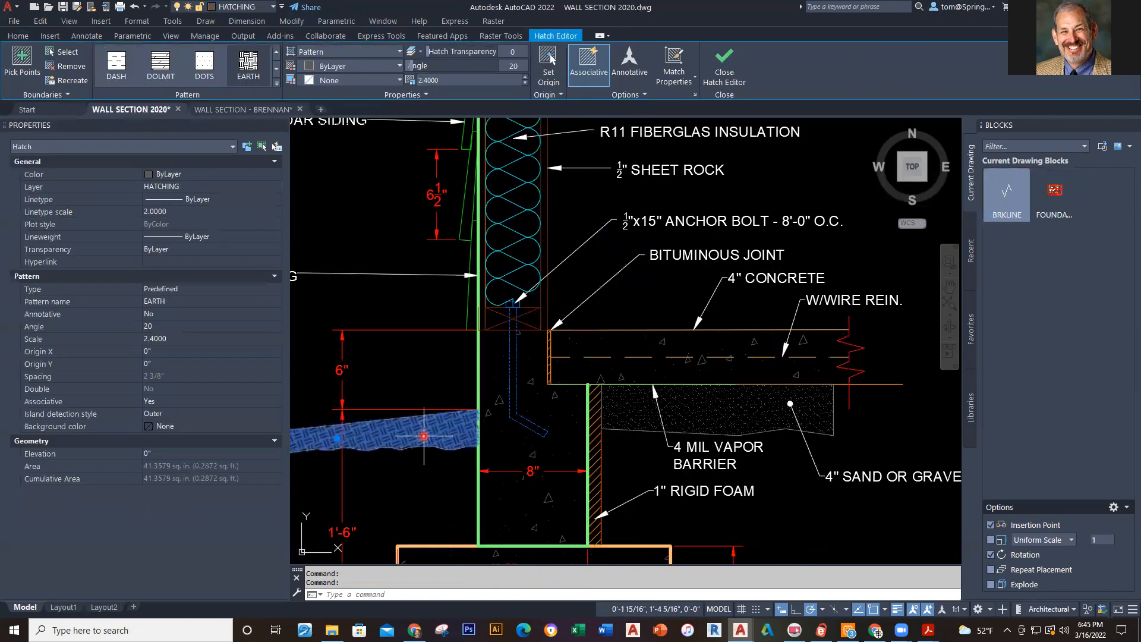
key(Escape)
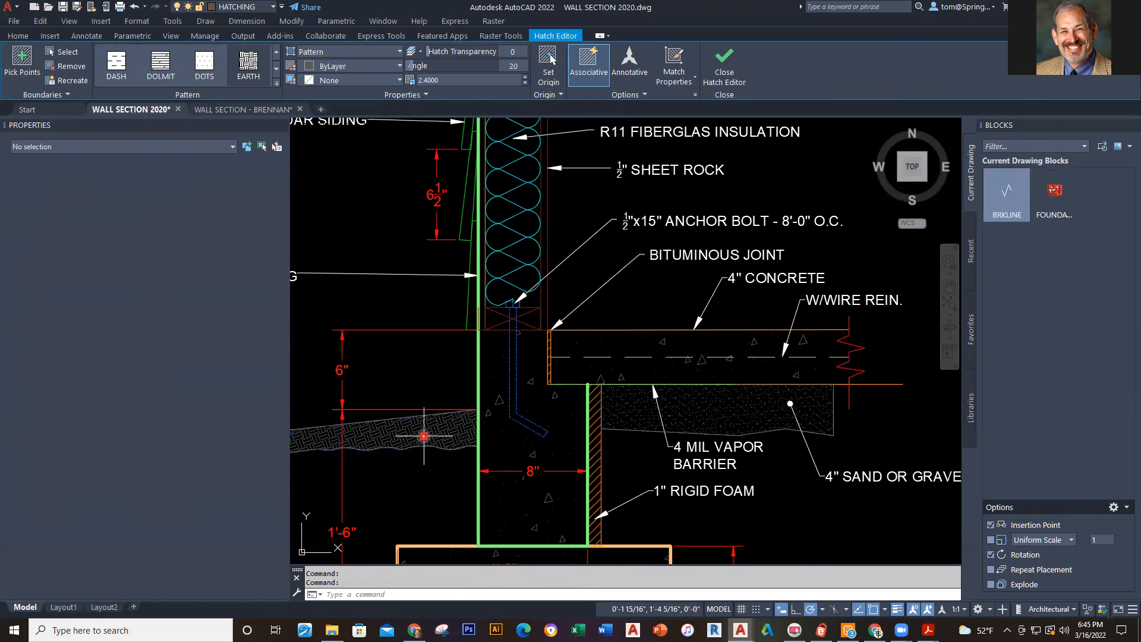
click(261, 110)
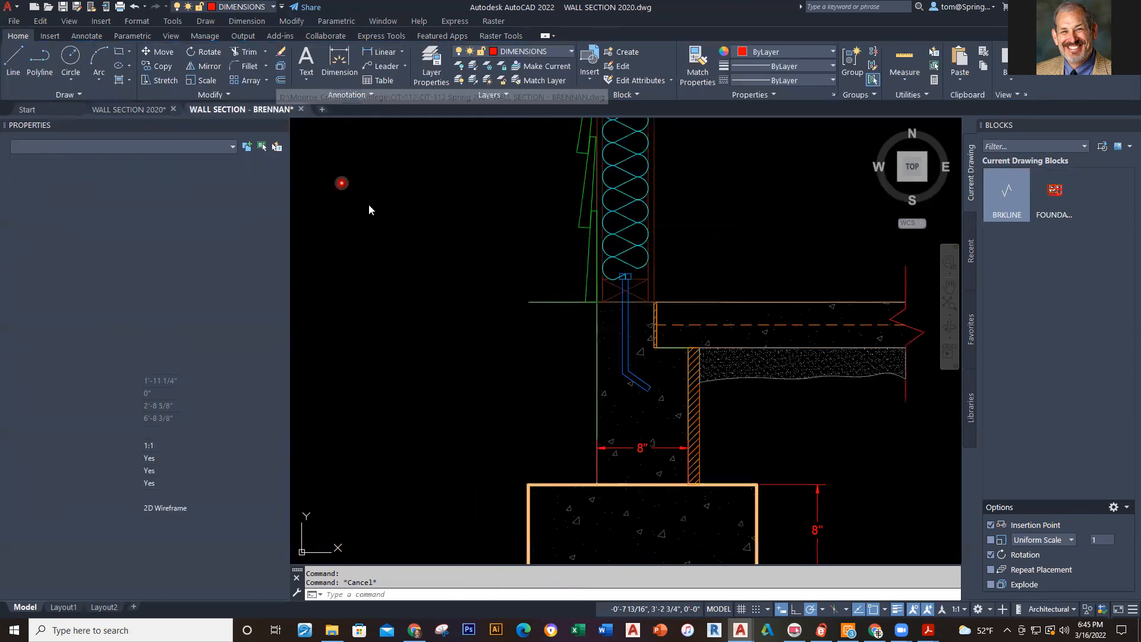
On the HATCHING layer, draw a grade polyline about 2'-5" long, starting 6" down the foundation wall's outer face and sloping gently down and outward.
click(554, 51)
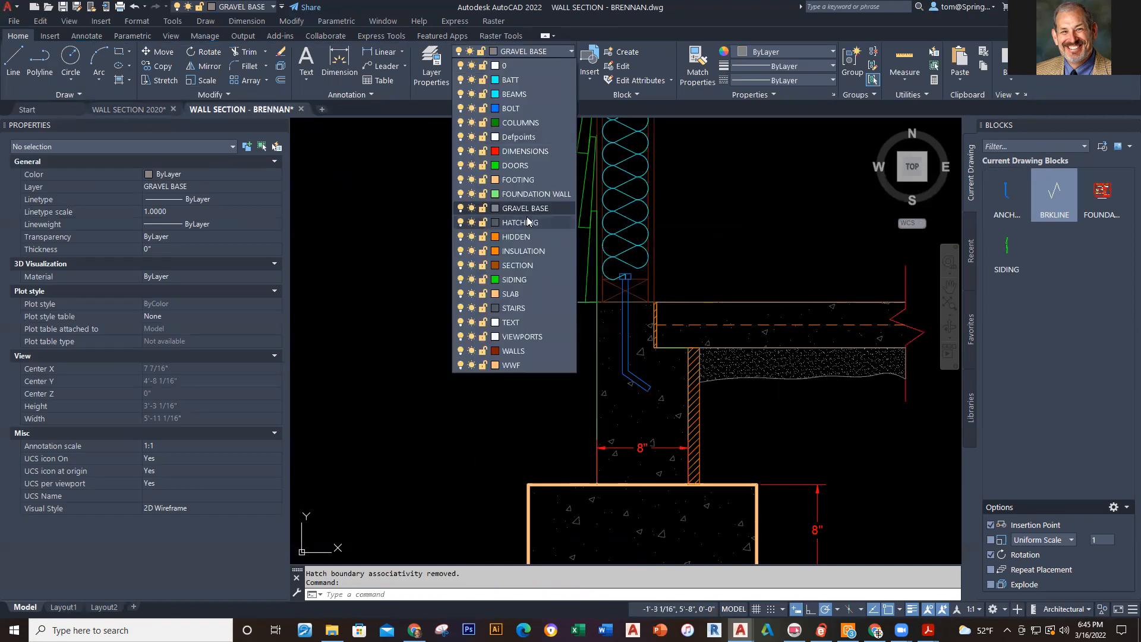
click(520, 222)
click(40, 59)
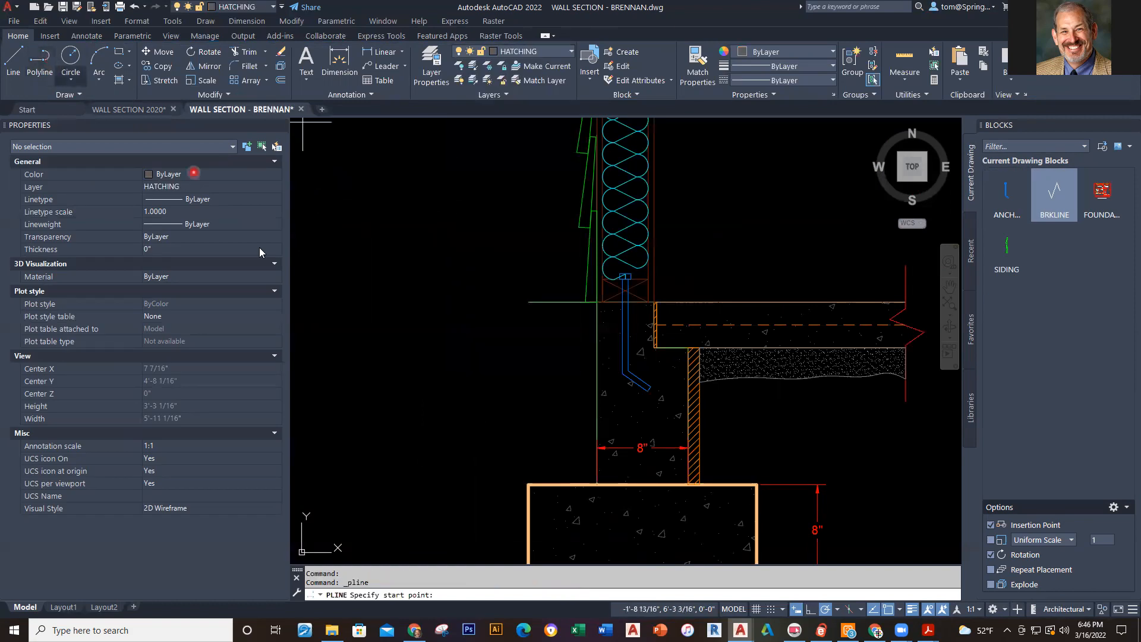
scroll(349, 378, down, 2)
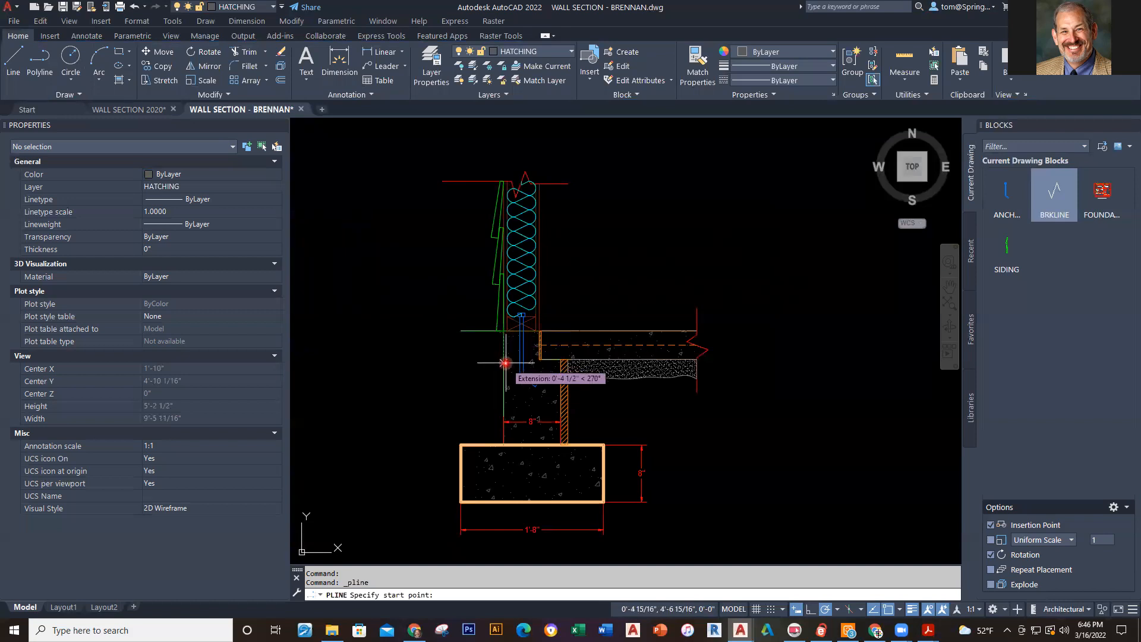
text(6)
key(Return)
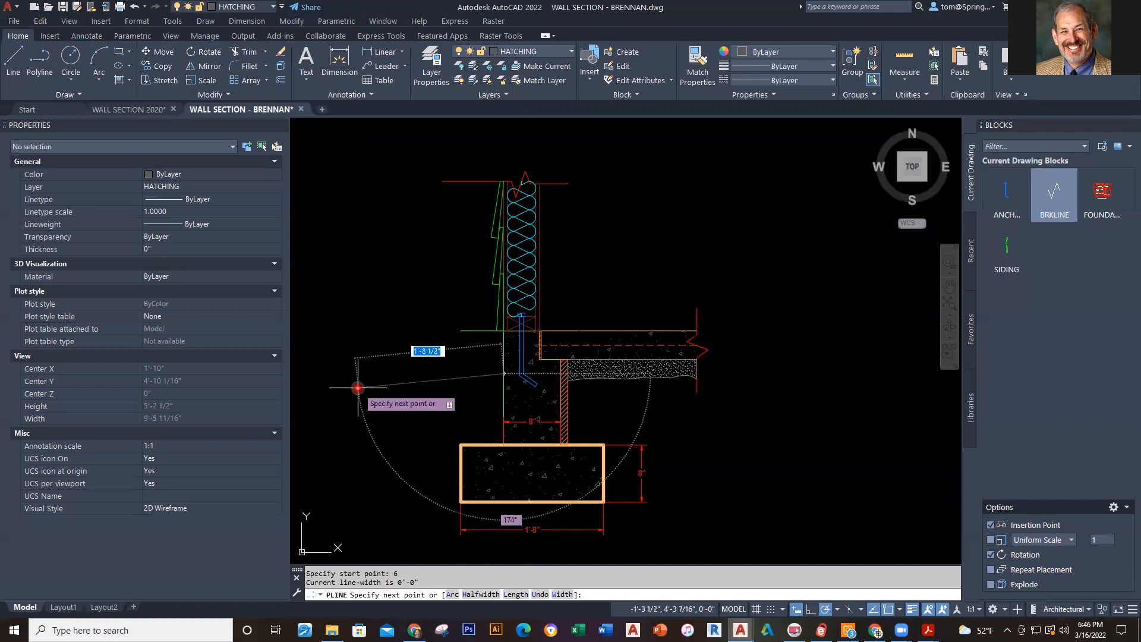
scroll(357, 388, down, 3)
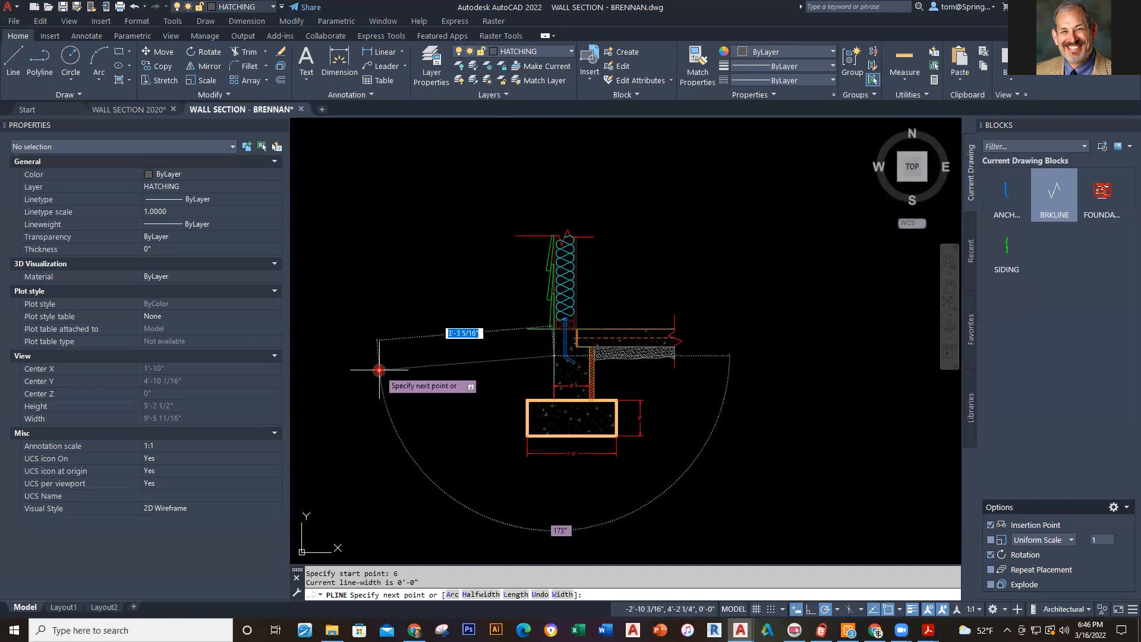
click(425, 365)
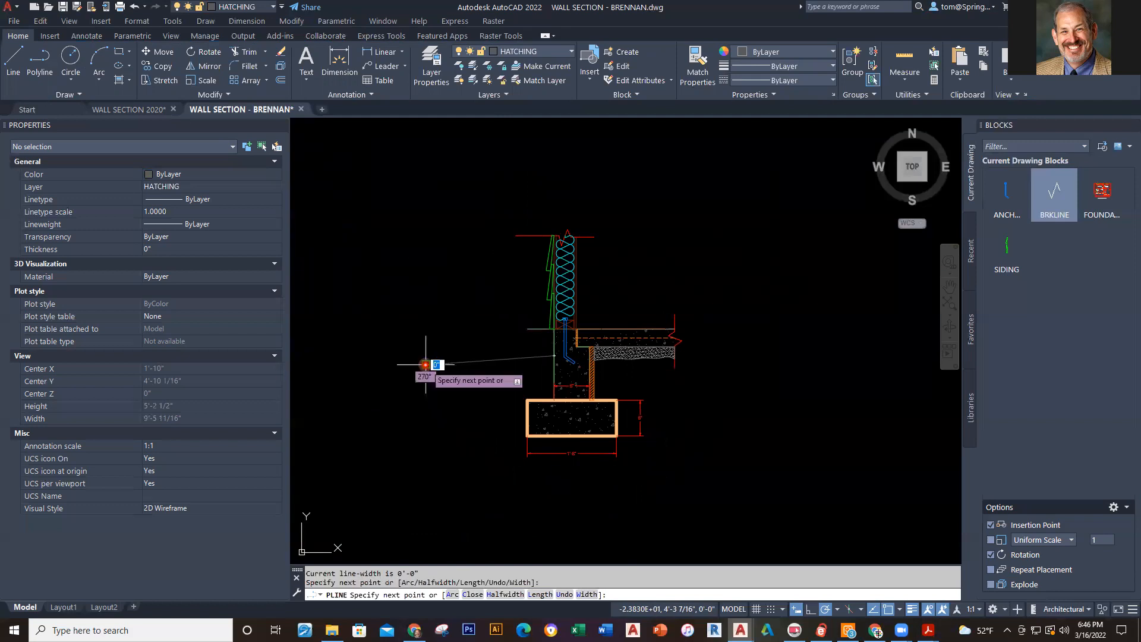
key(Escape)
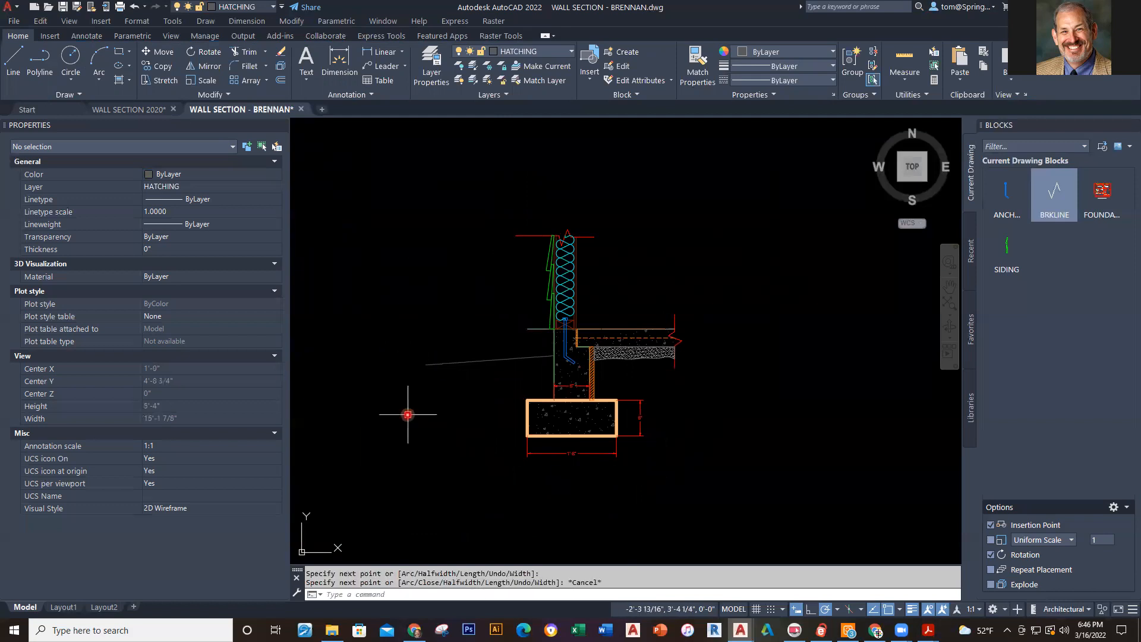
Draw an irregular, jagged polyline from the grade line's outer end, down and back beneath it to the foundation wall's outer face.
click(71, 82)
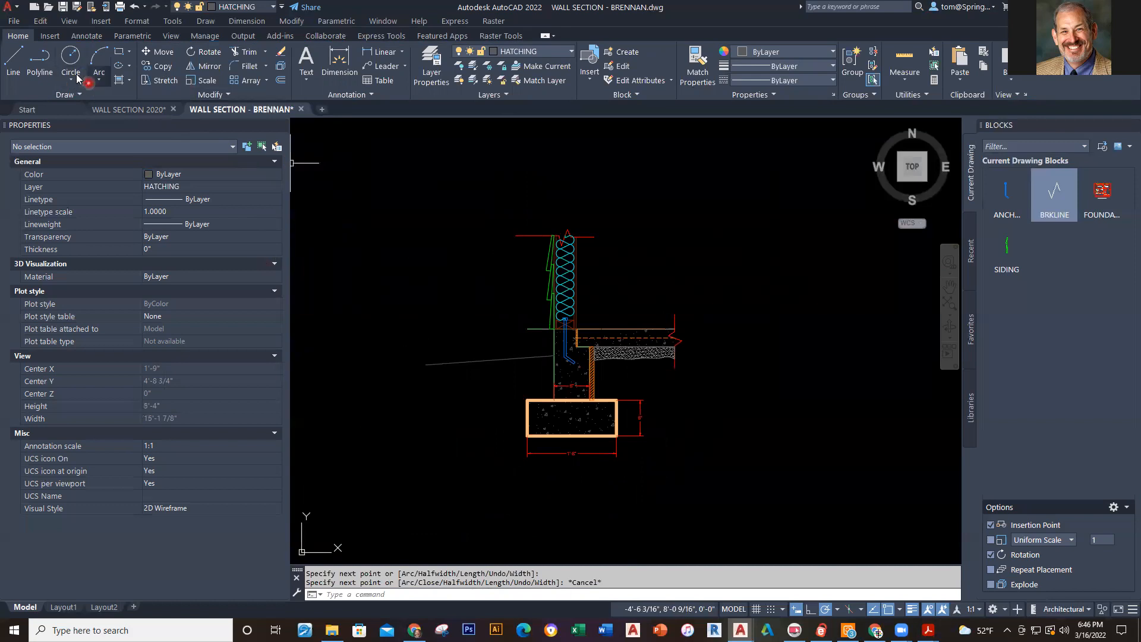
click(41, 68)
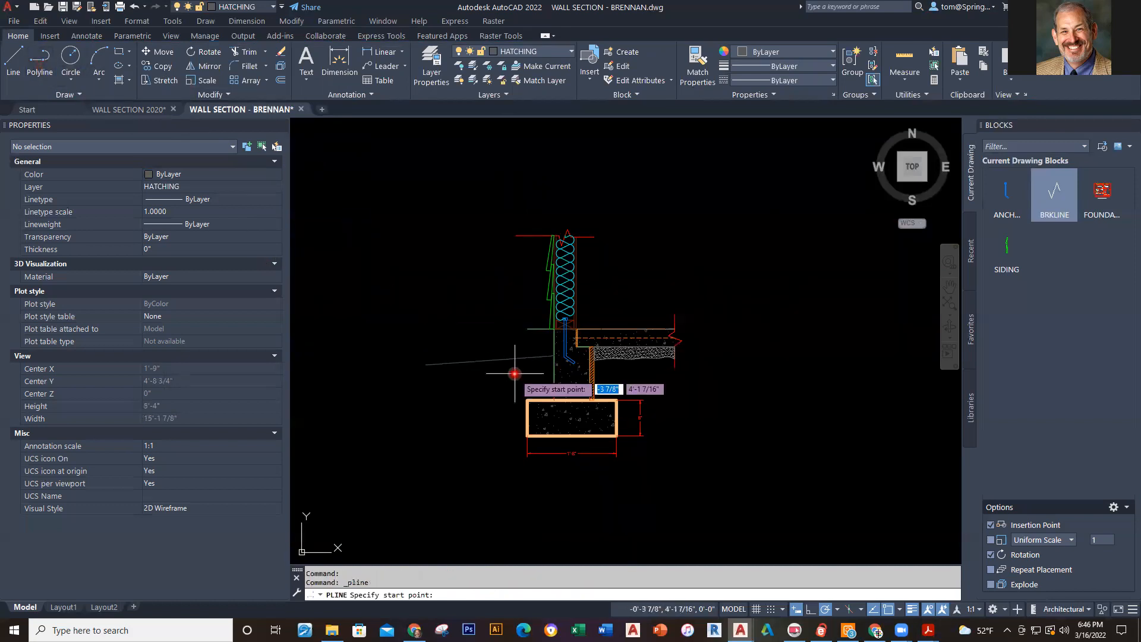
scroll(514, 373, up, 2)
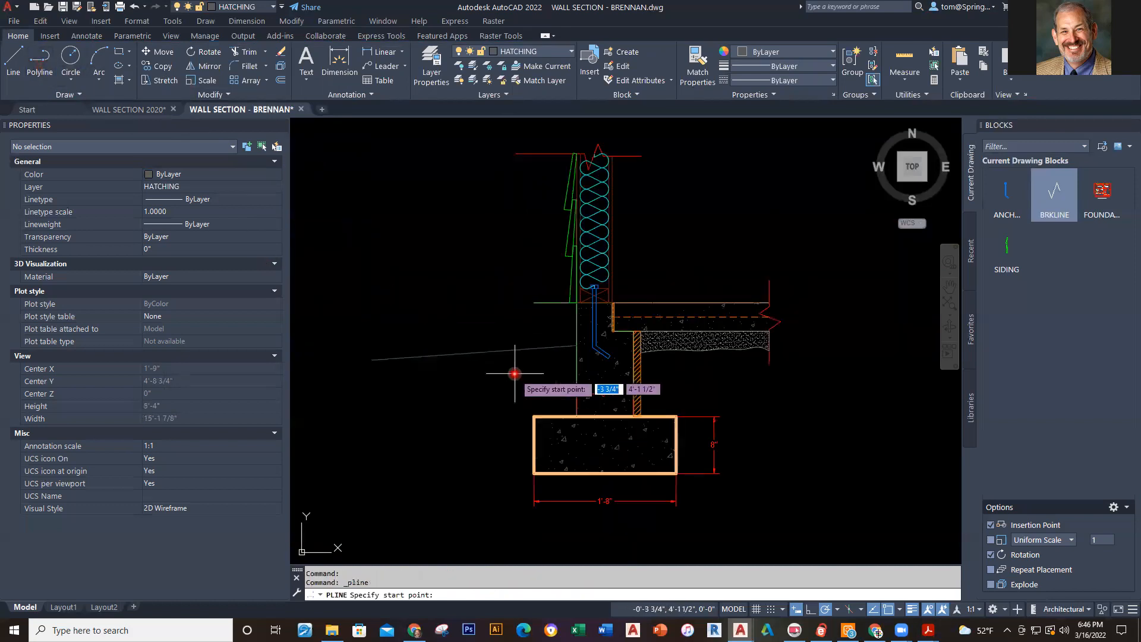
click(371, 361)
scroll(364, 373, up, 4)
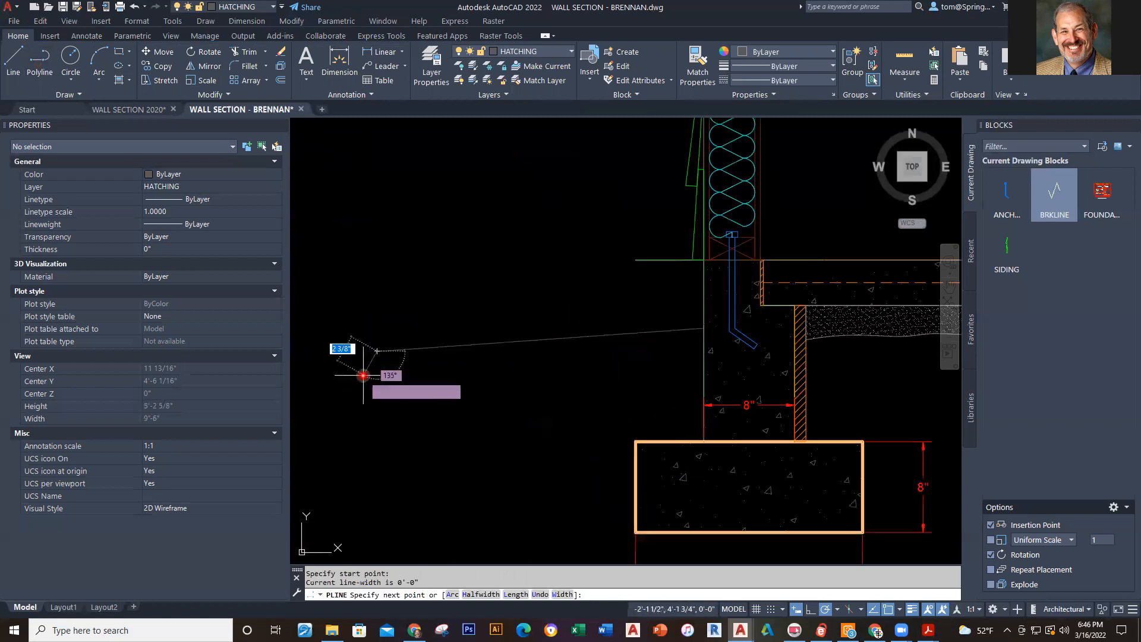
click(386, 340)
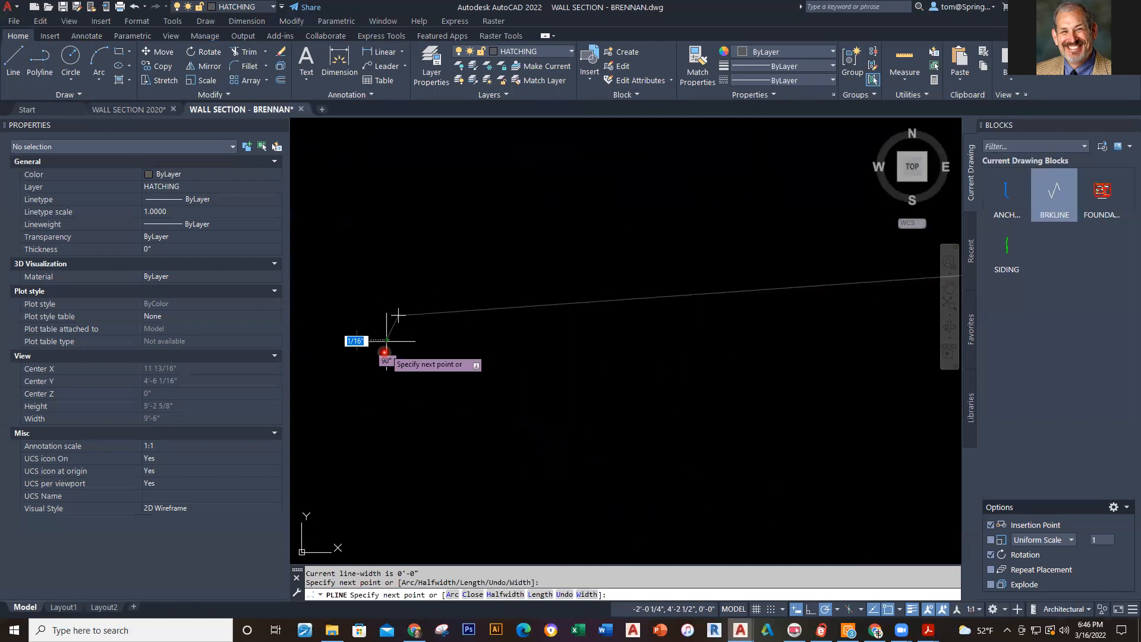
click(374, 365)
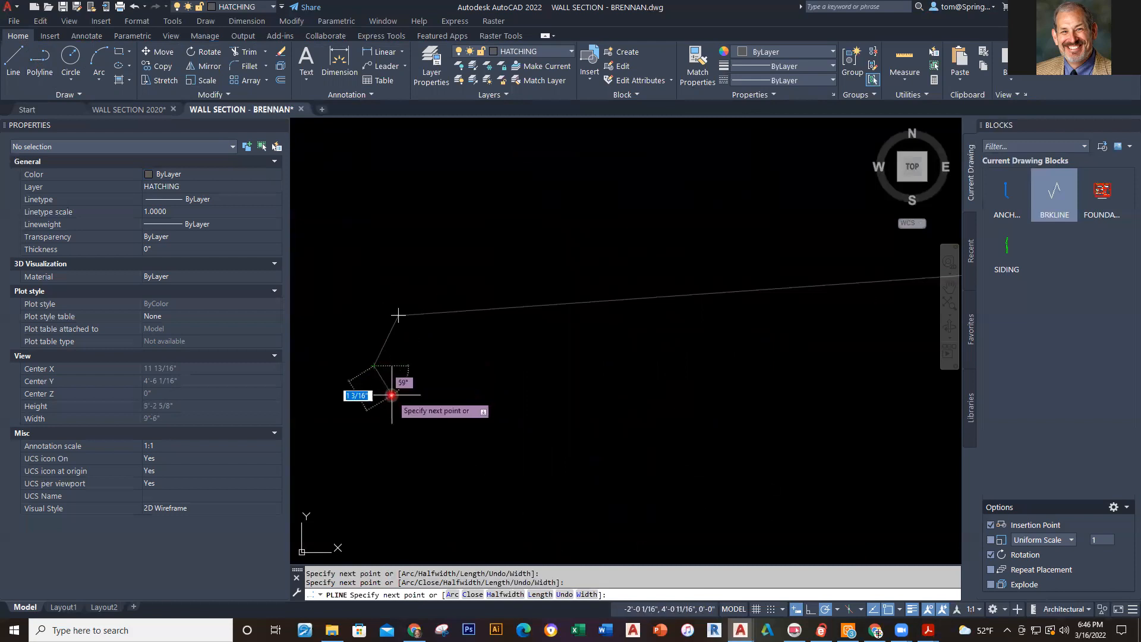
scroll(604, 385, down, 2)
middle_drag(604, 385, 522, 391)
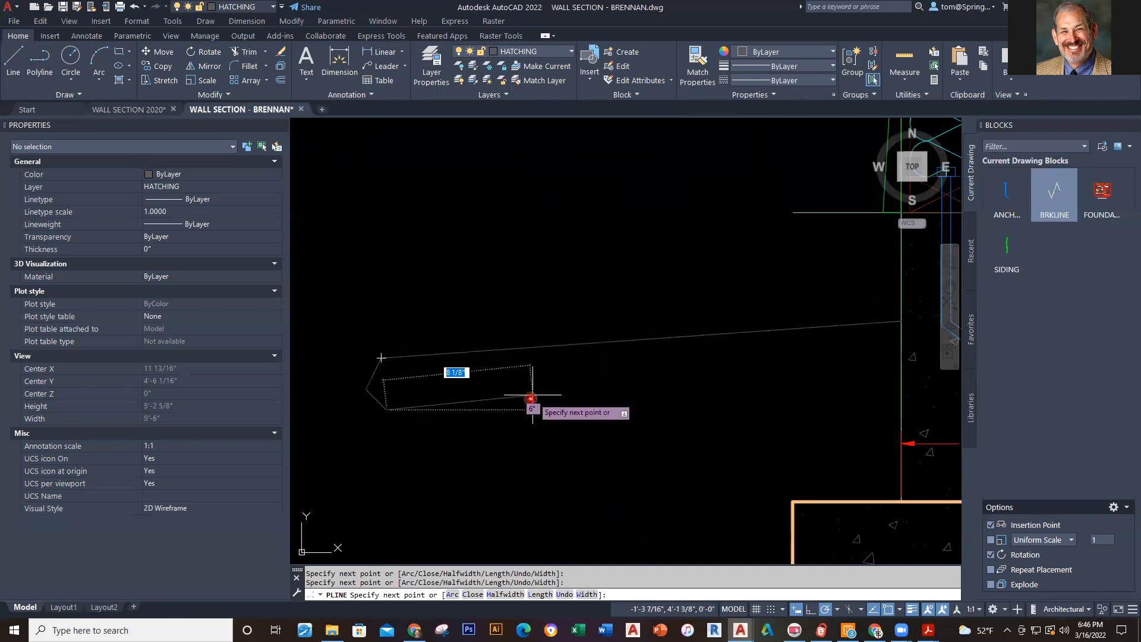
click(529, 400)
click(595, 382)
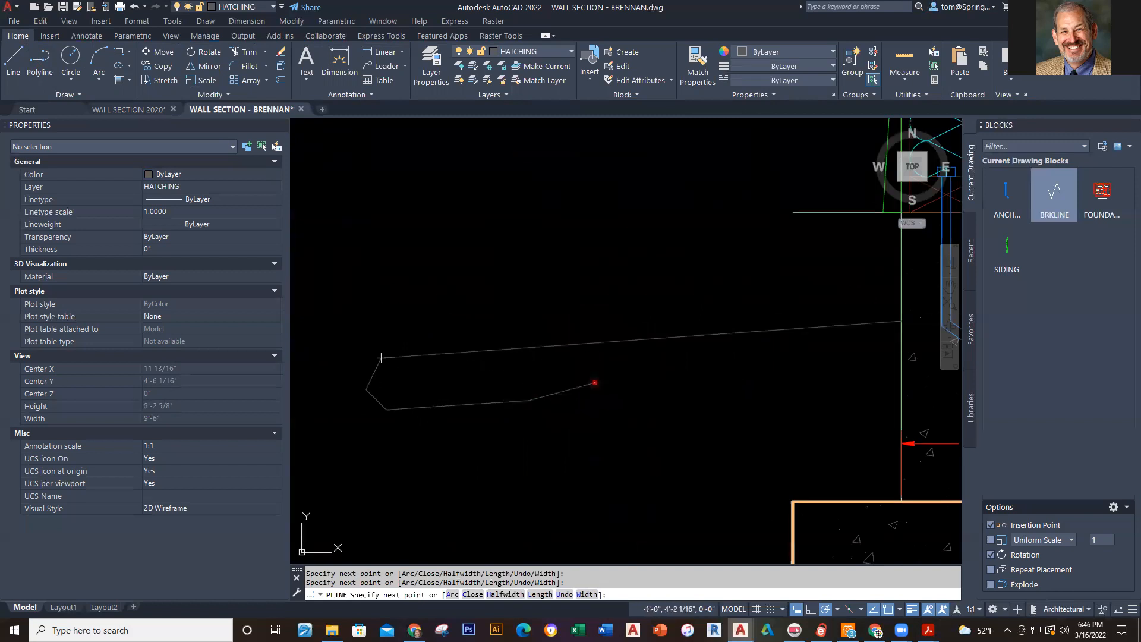
click(607, 394)
click(648, 380)
click(704, 381)
click(769, 365)
click(817, 380)
click(838, 368)
click(873, 378)
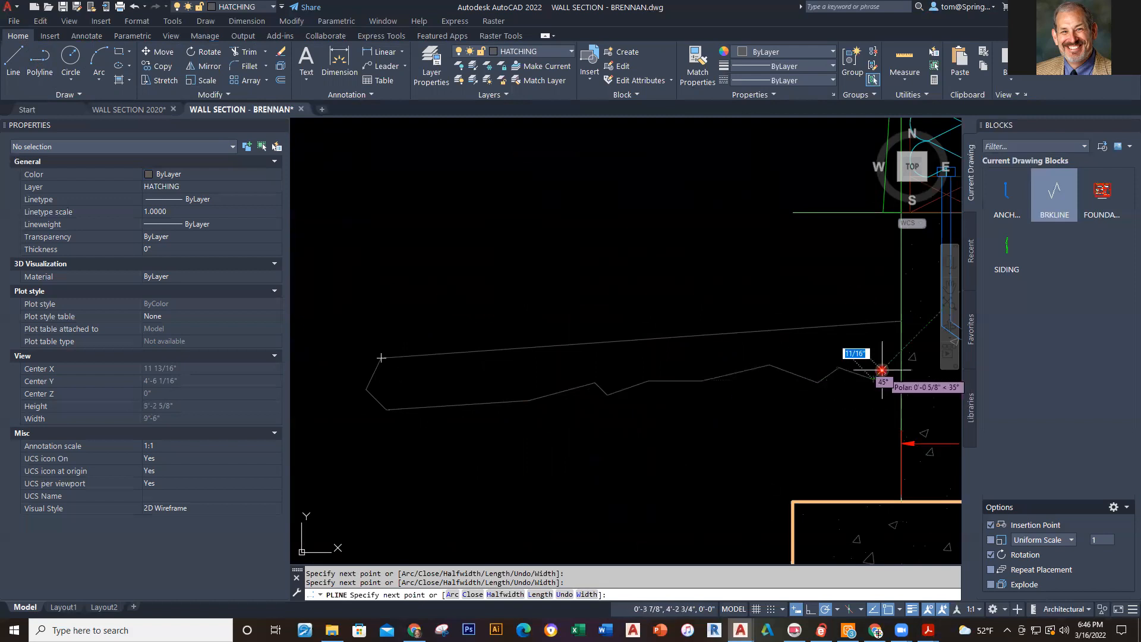
click(900, 367)
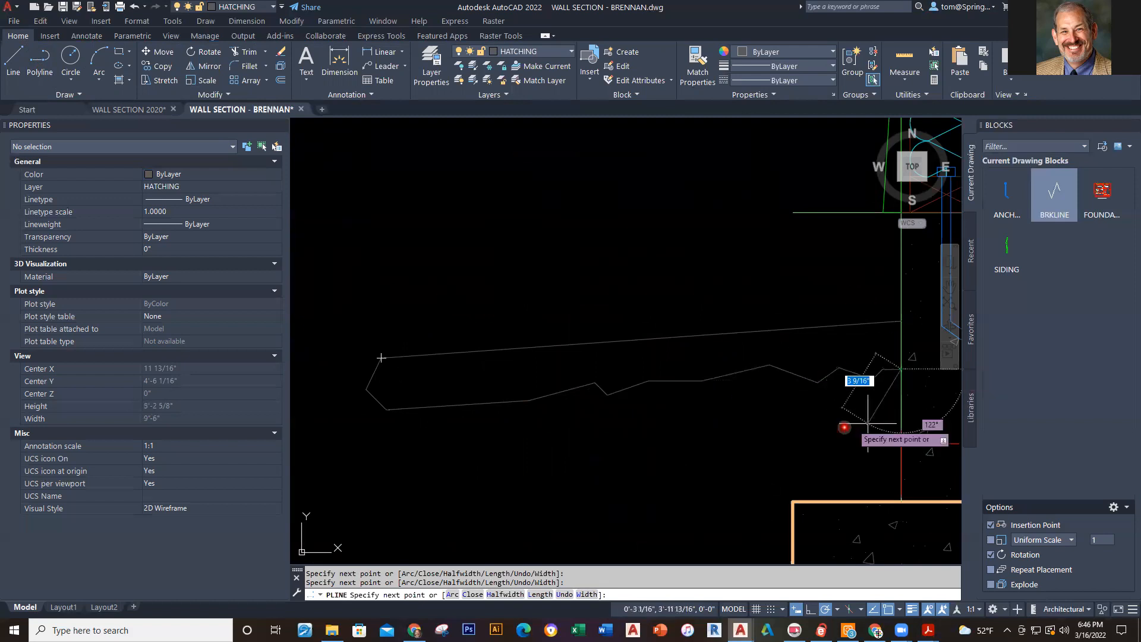
key(Escape)
key(Escape)
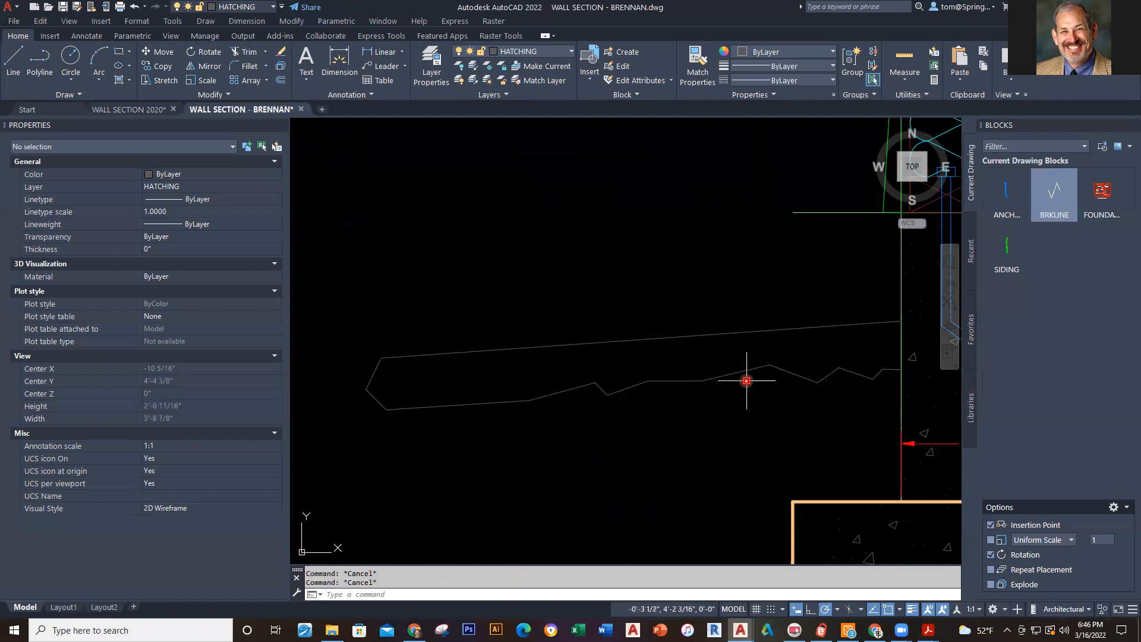
Smooth the jagged lower earth polyline into a flowing curve with the Spline option of polyline edit.
click(675, 380)
double_click(673, 382)
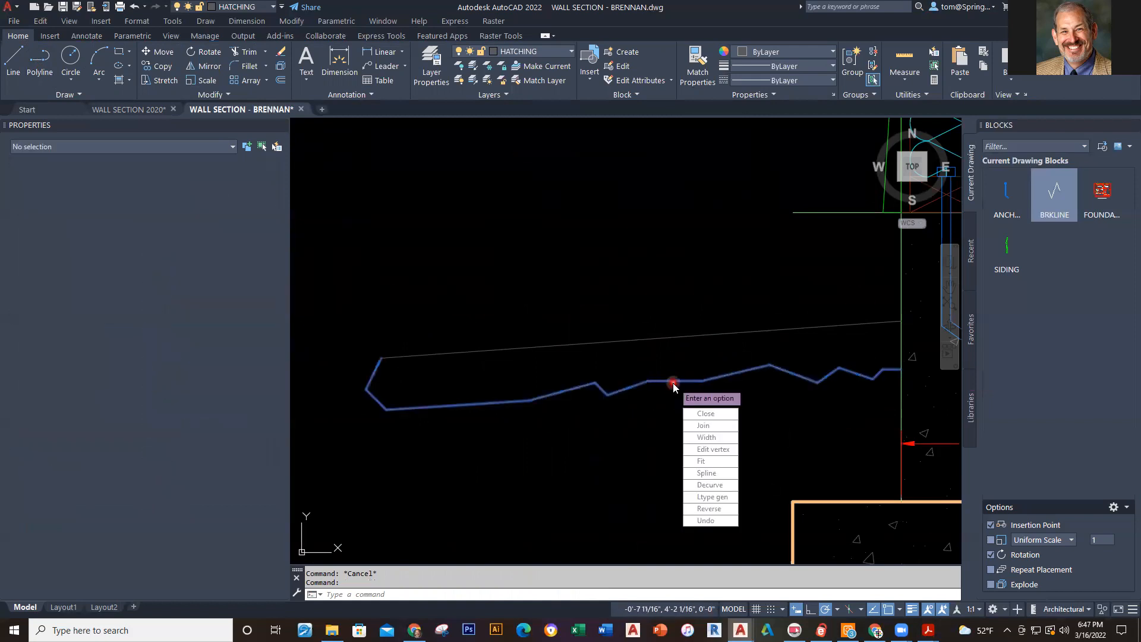
click(730, 479)
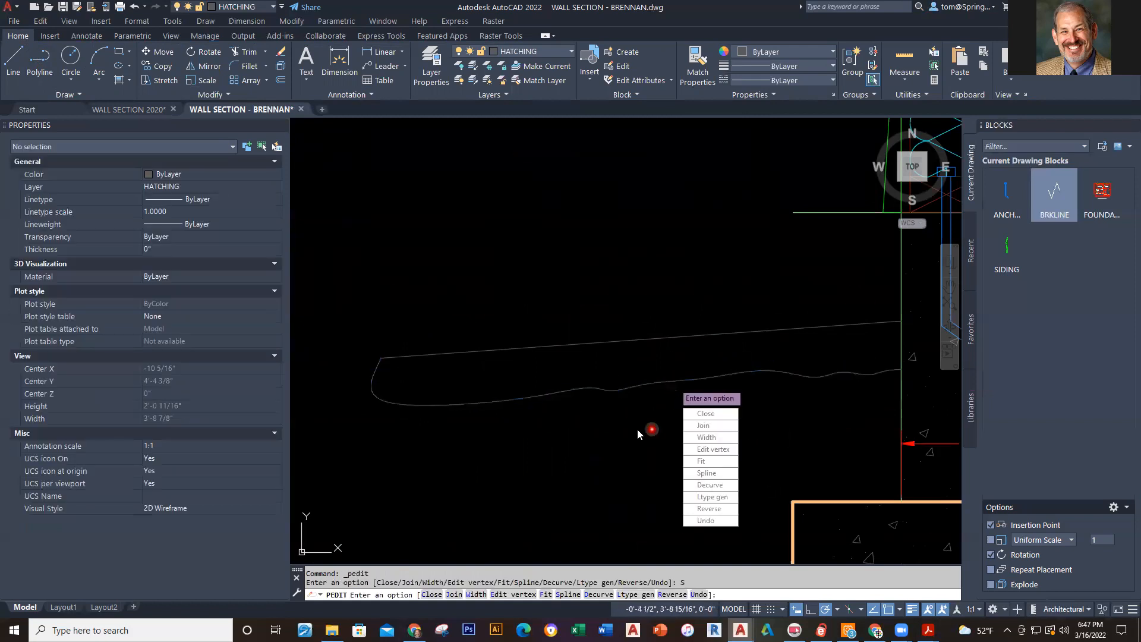
key(Escape)
scroll(897, 368, up, 7)
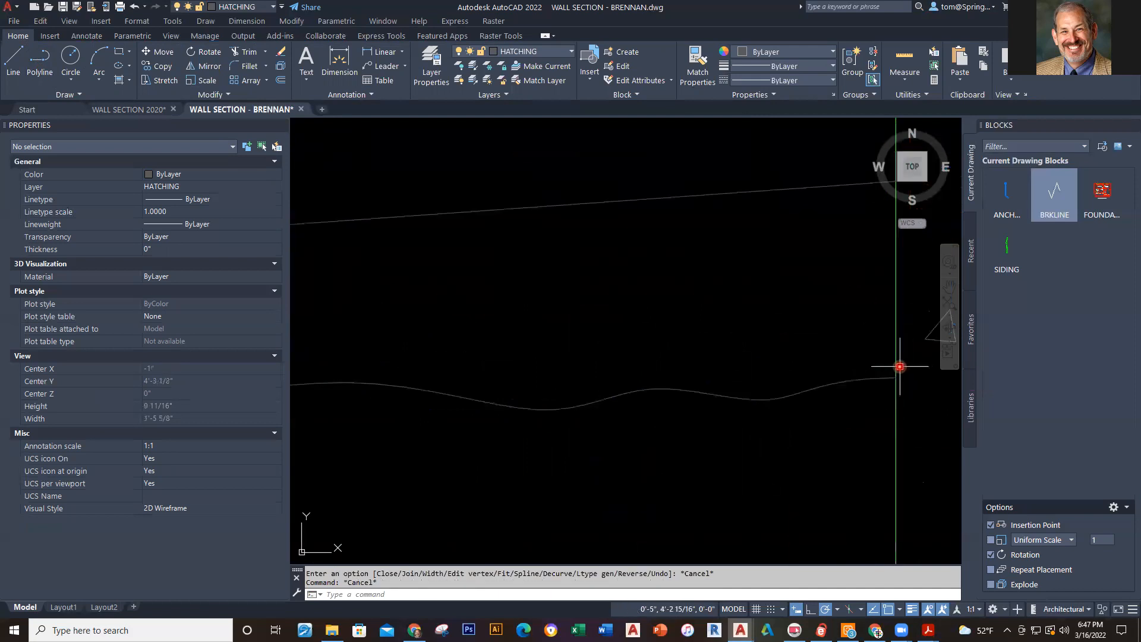
scroll(721, 476, down, 8)
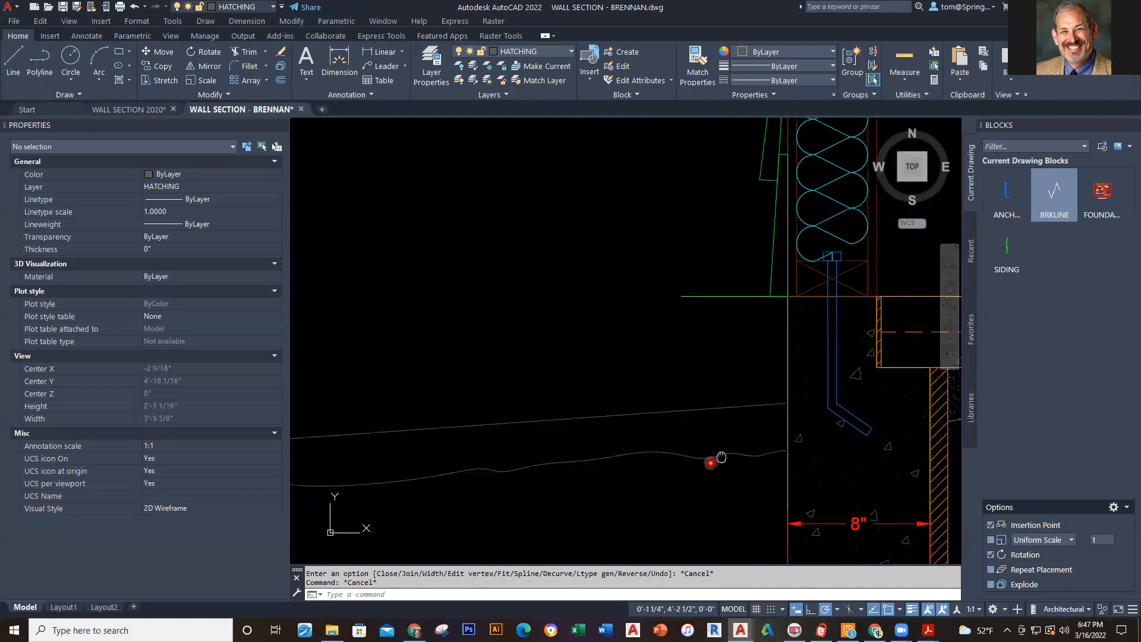
middle_drag(725, 466, 721, 449)
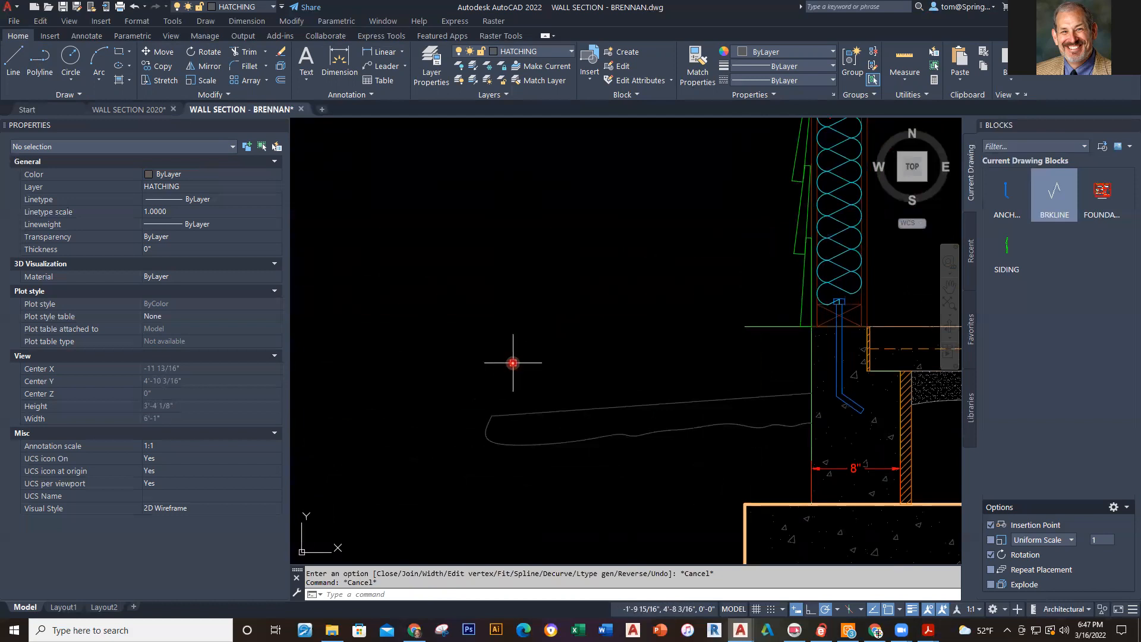
Hatch the enclosed earth area outside the foundation wall with the EARTH pattern at scale 2.4.
click(128, 82)
click(133, 103)
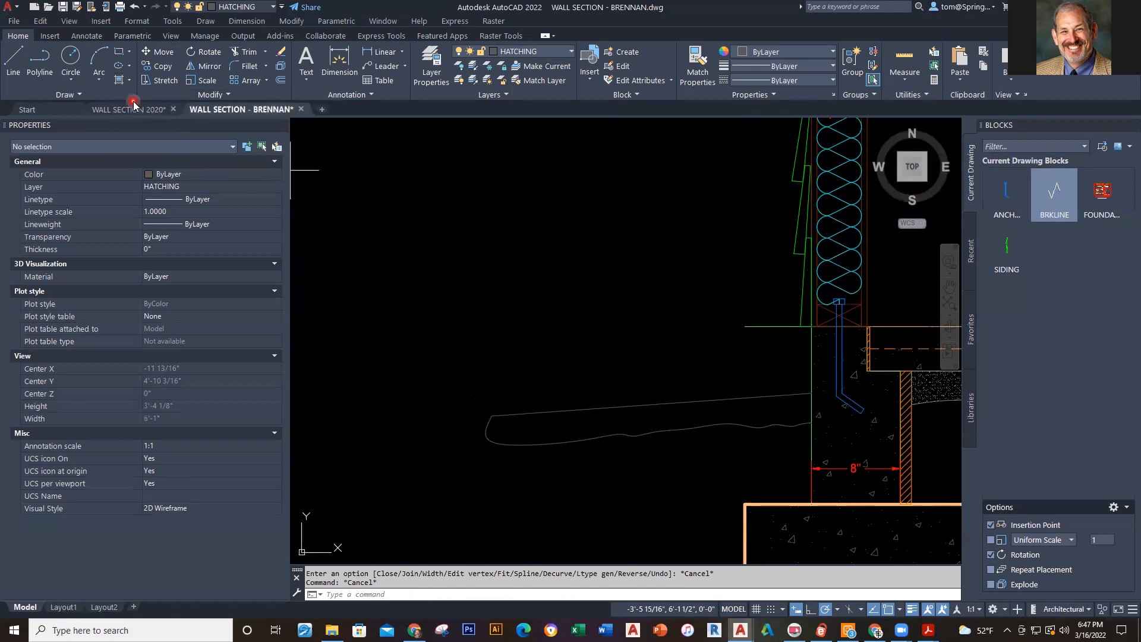
click(277, 84)
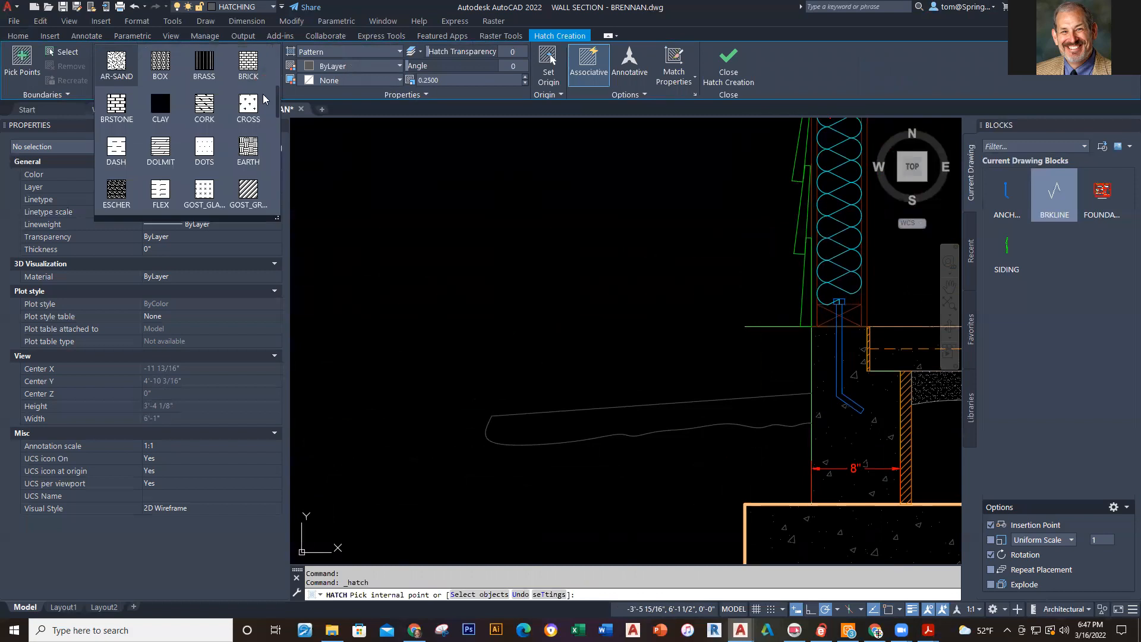
click(247, 149)
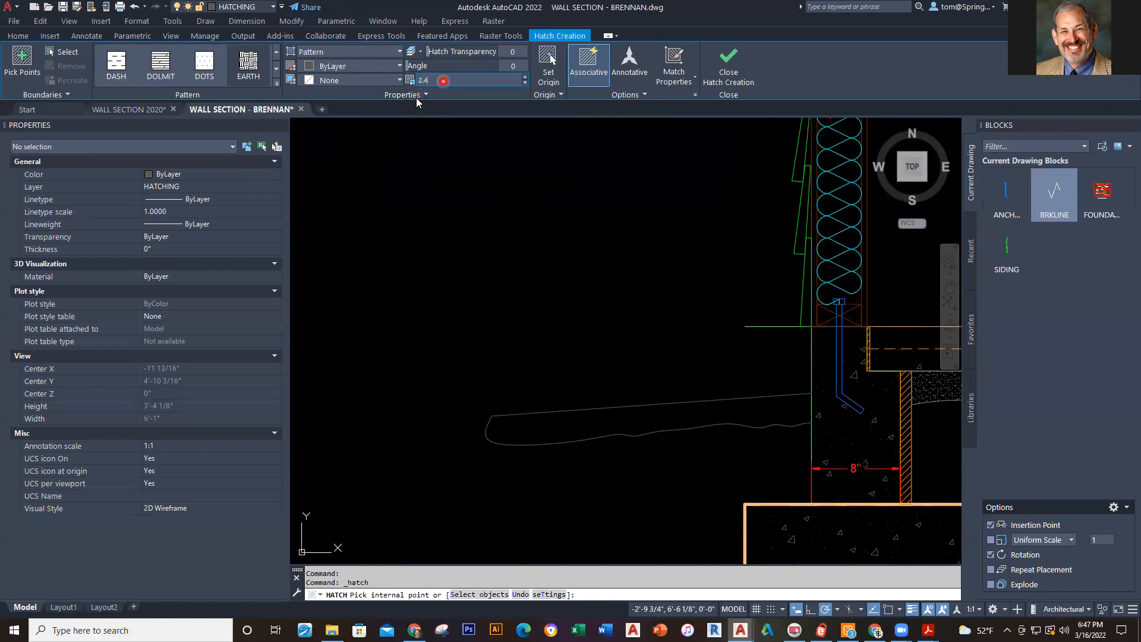
key(Return)
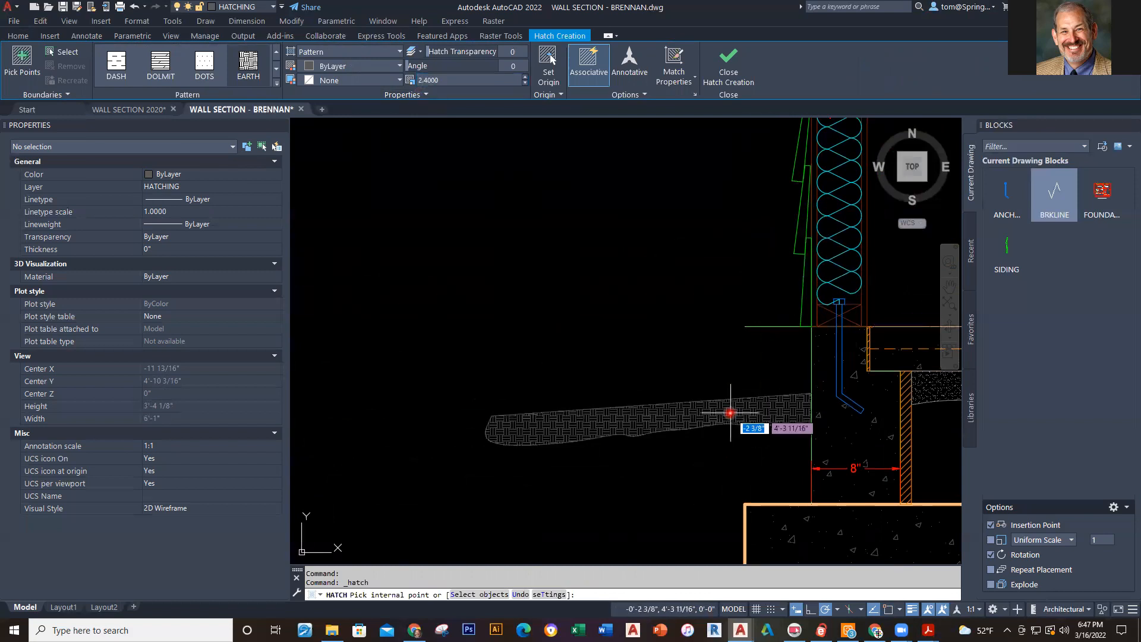
click(730, 412)
scroll(708, 472, down, 3)
key(Escape)
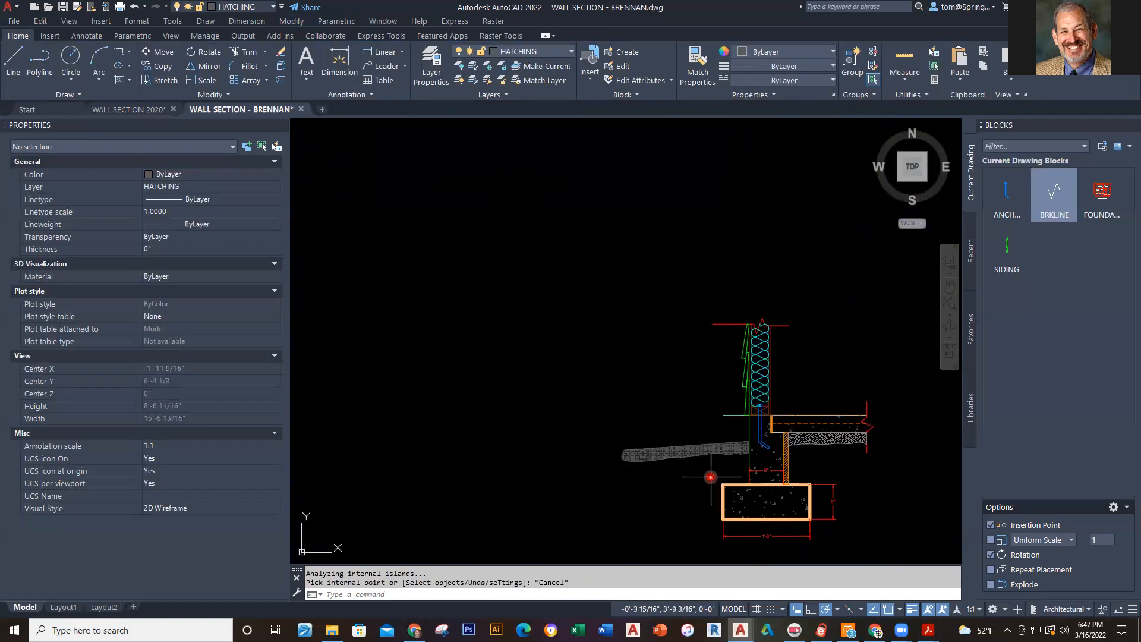
Save the WALL SECTION - BRENNAN drawing.
middle_drag(708, 473, 565, 415)
scroll(568, 417, up, 2)
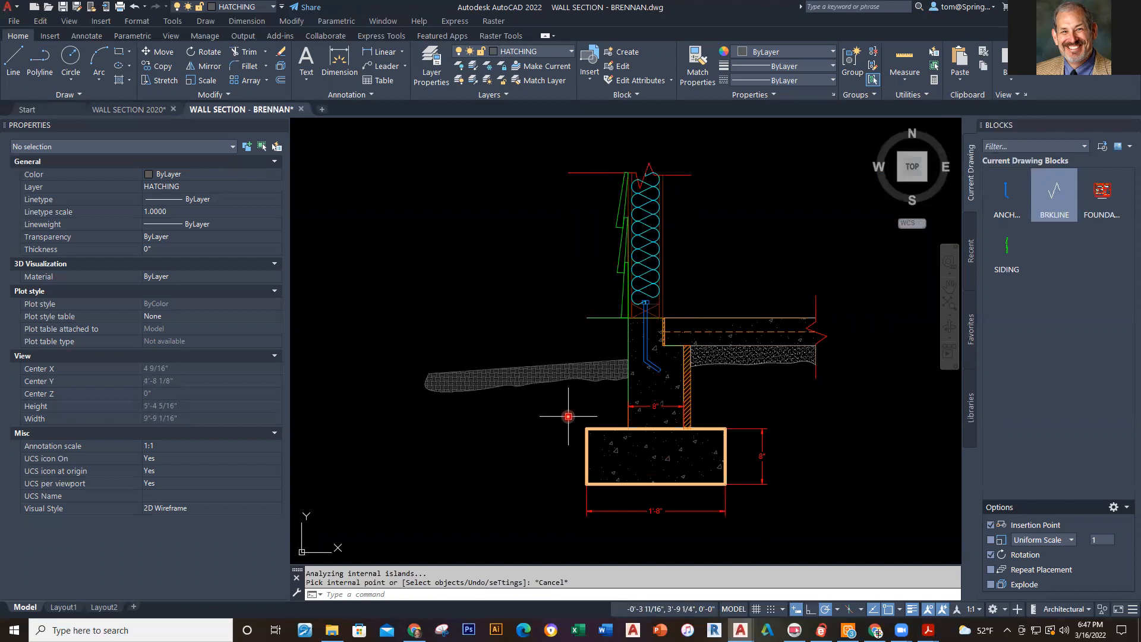
click(65, 10)
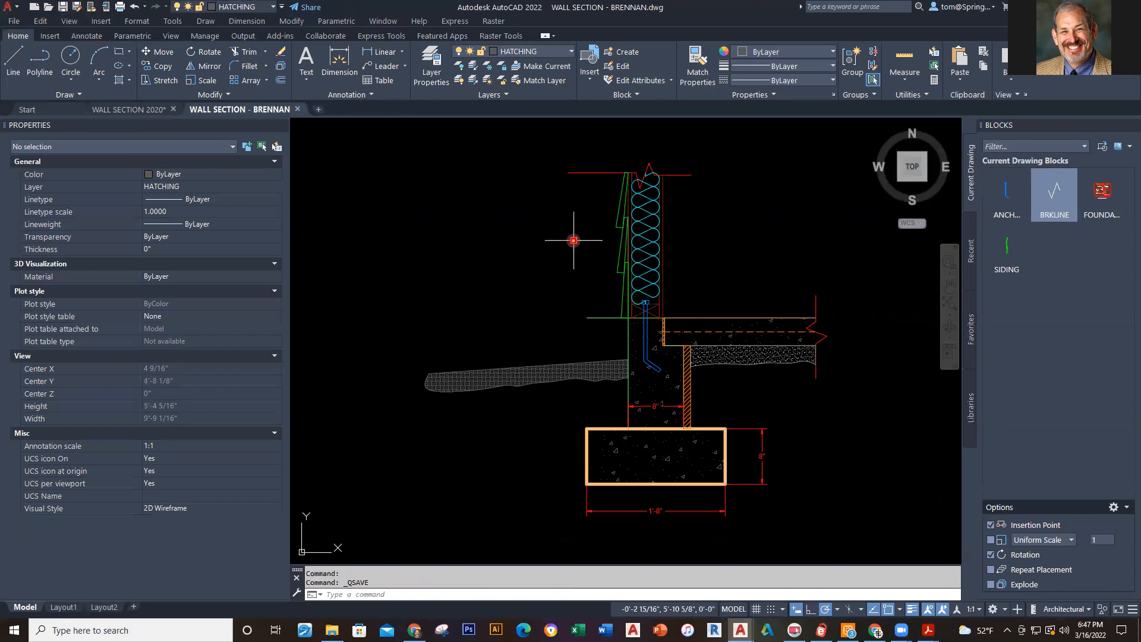
Add a horizontal multileader pointing at the upper siding board from outside the wall, with the note 1"X8" CEDAR SIDING.
click(377, 67)
scroll(568, 222, up, 2)
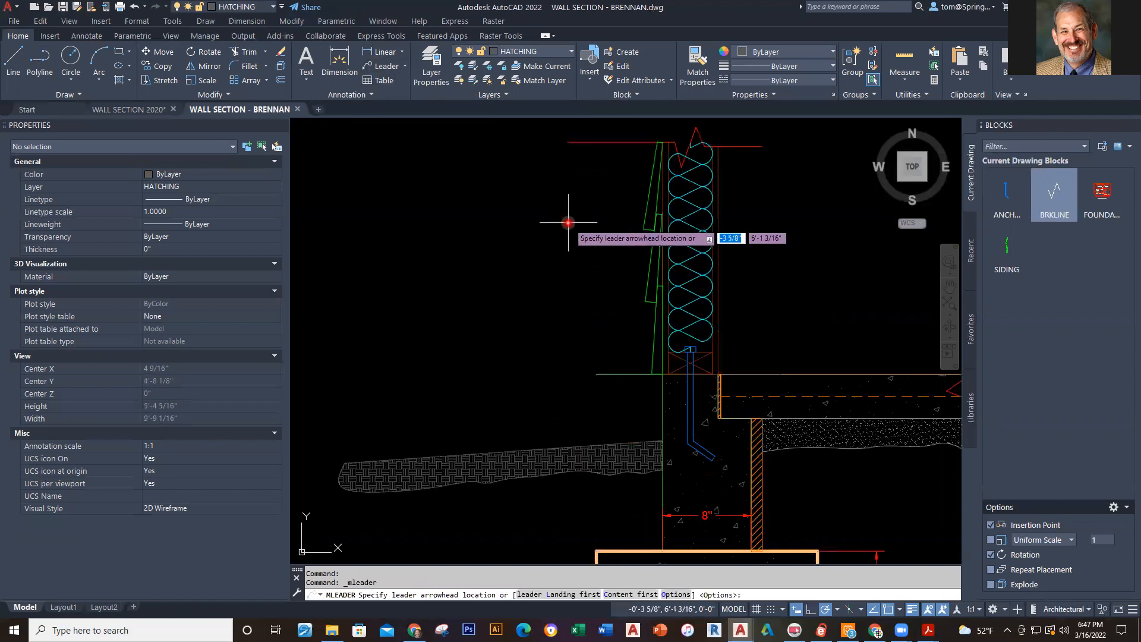
middle_drag(568, 222, 565, 248)
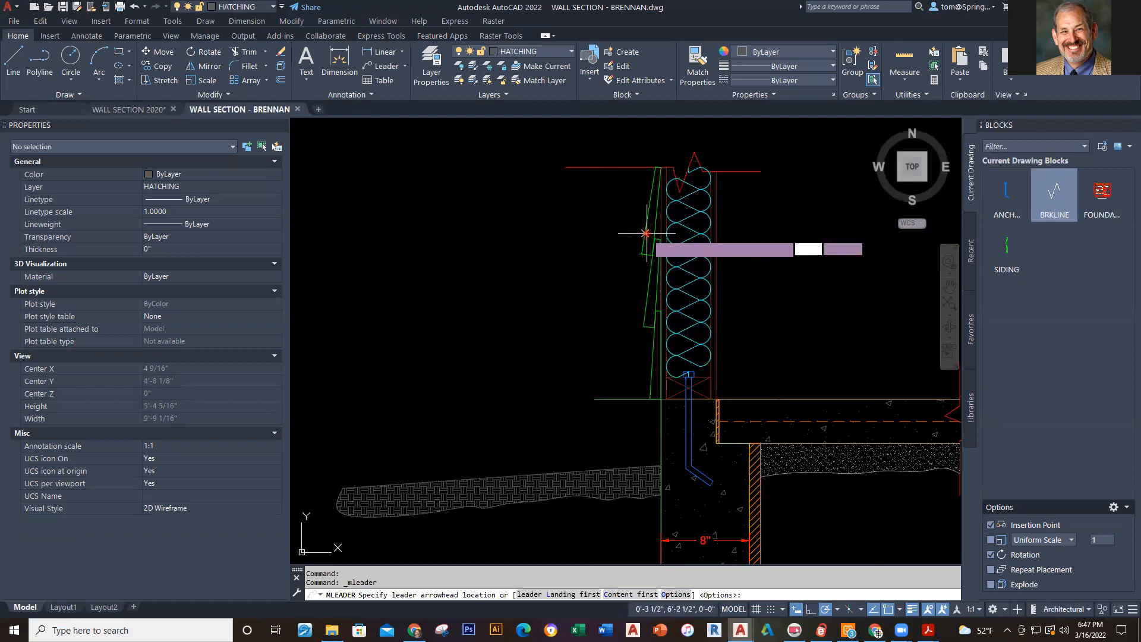
click(642, 234)
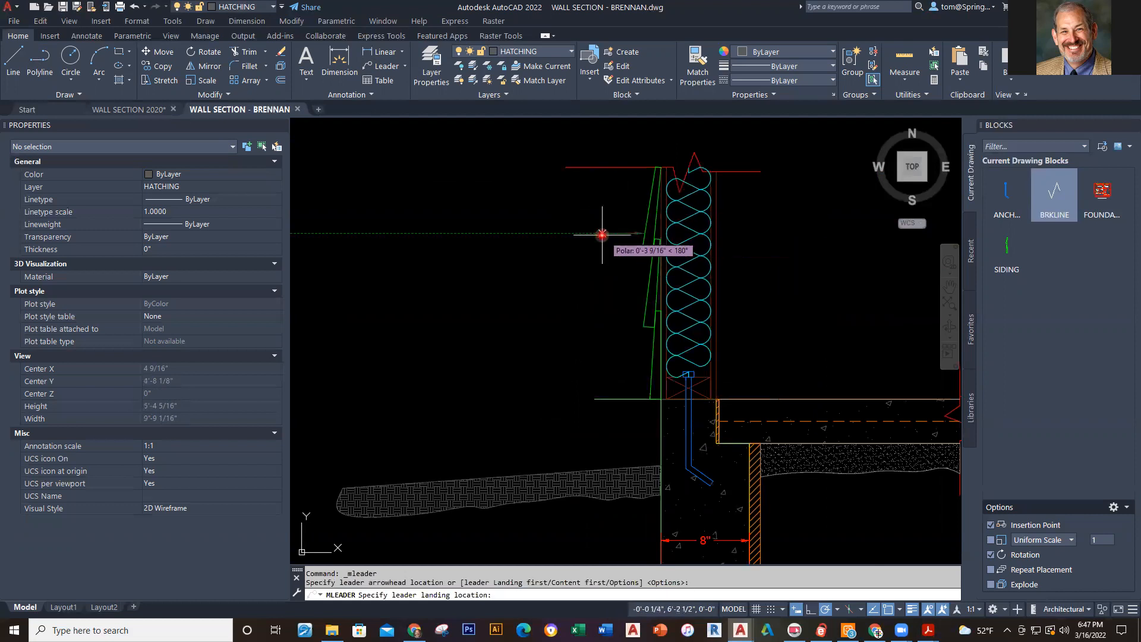
click(546, 233)
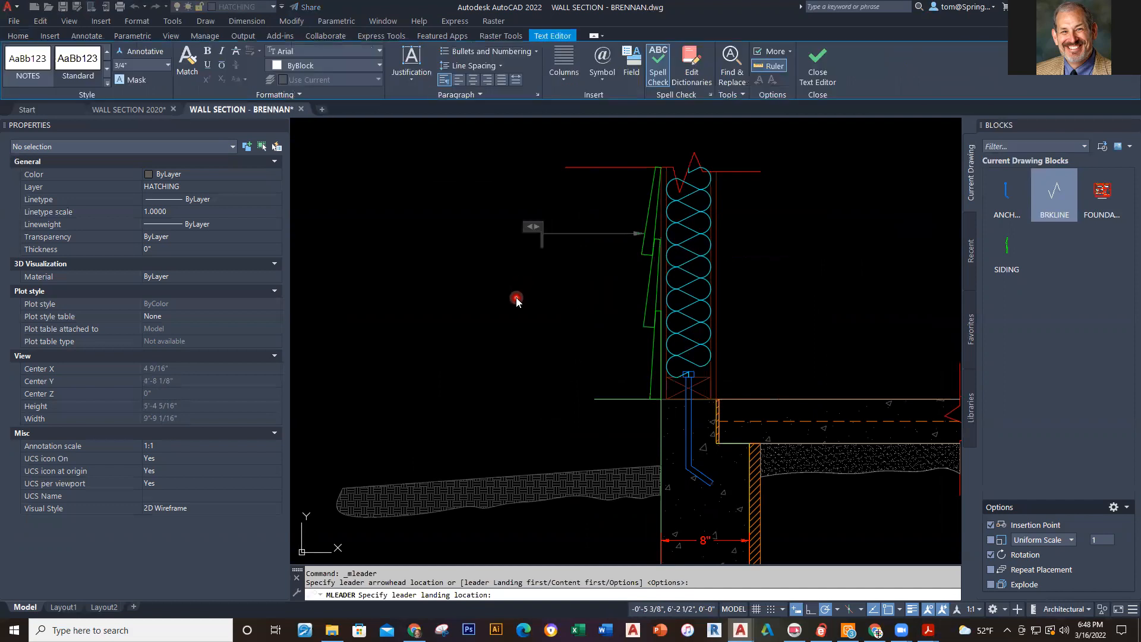
text(1"X8" CEDAR D)
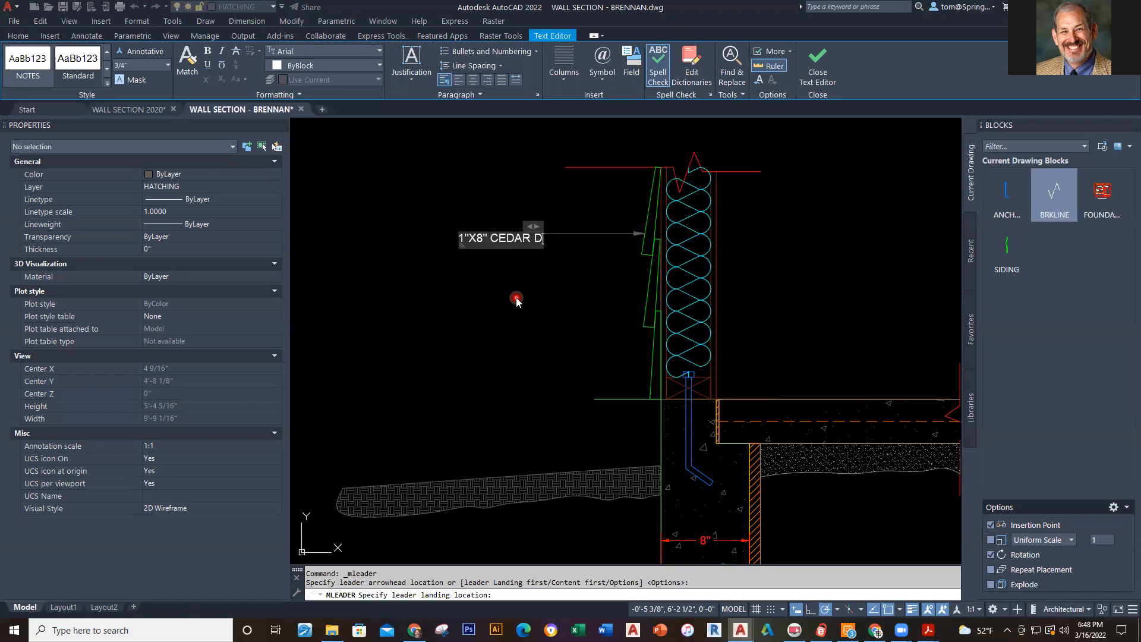
key(BackSpace)
text(SIDING)
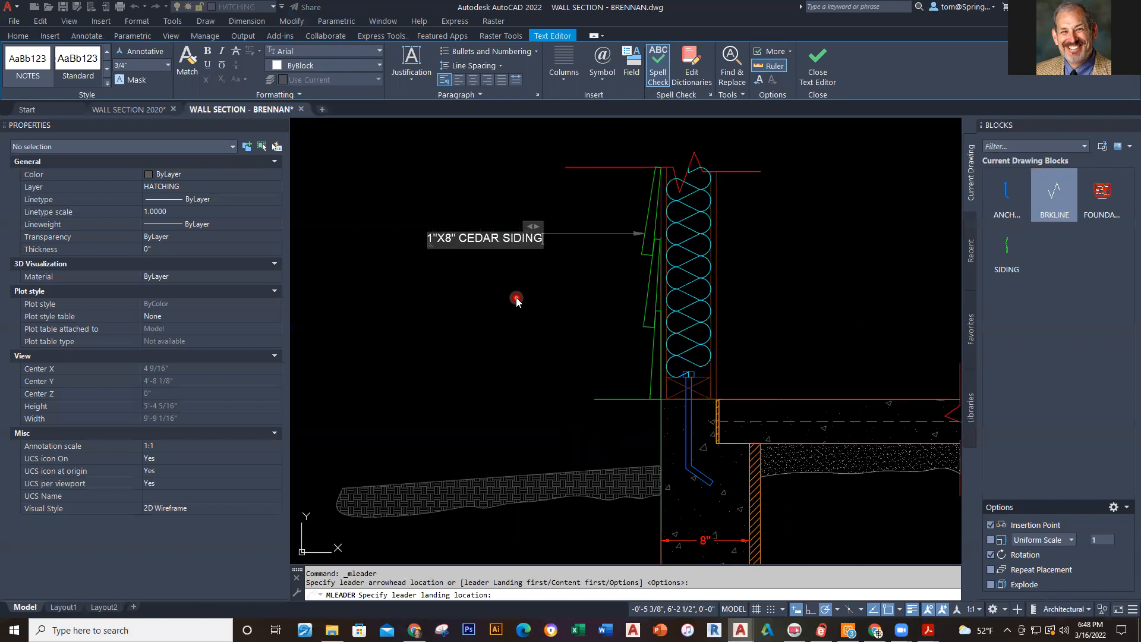
key(Escape)
Edit the siding note to add spaces around the X so it reads 1" X 8" CEDAR SIDING.
scroll(455, 249, up, 4)
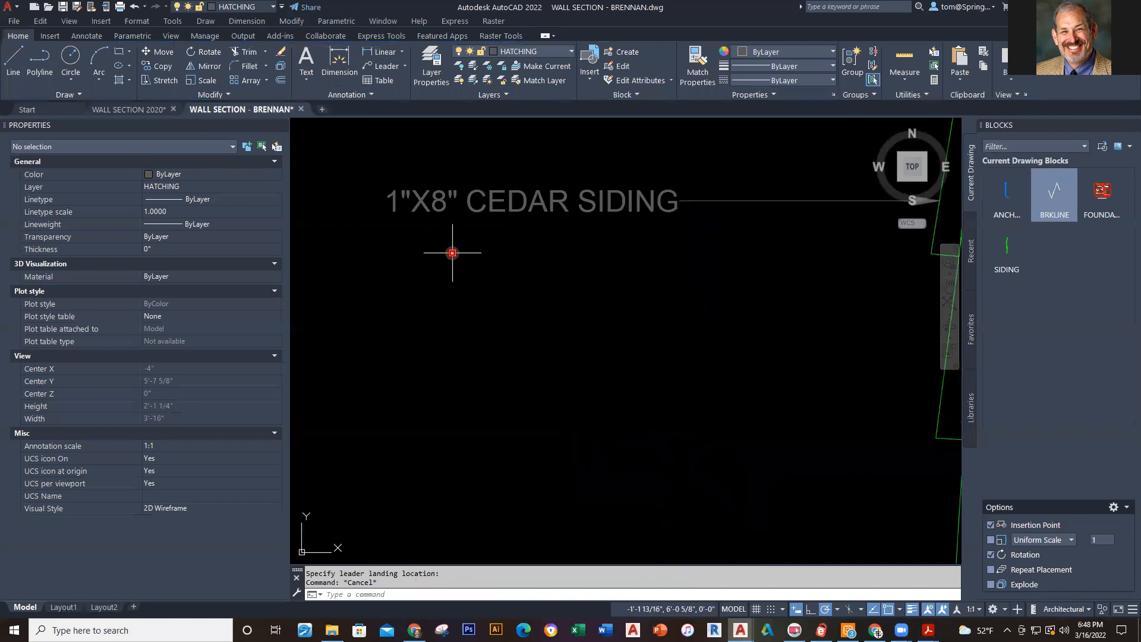
click(434, 200)
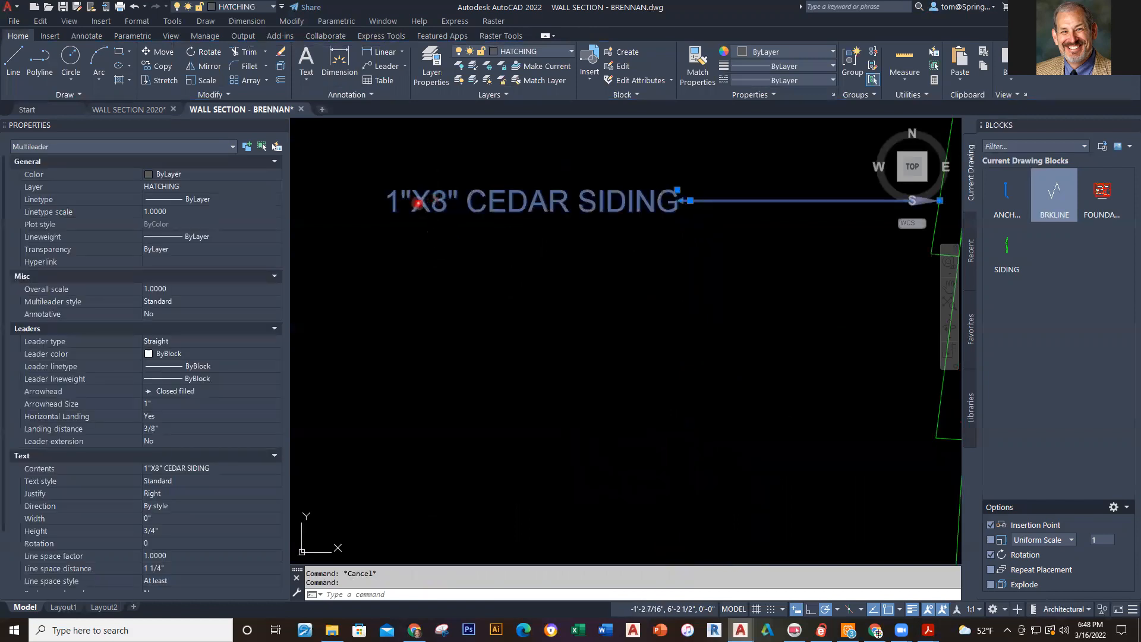
double_click(418, 203)
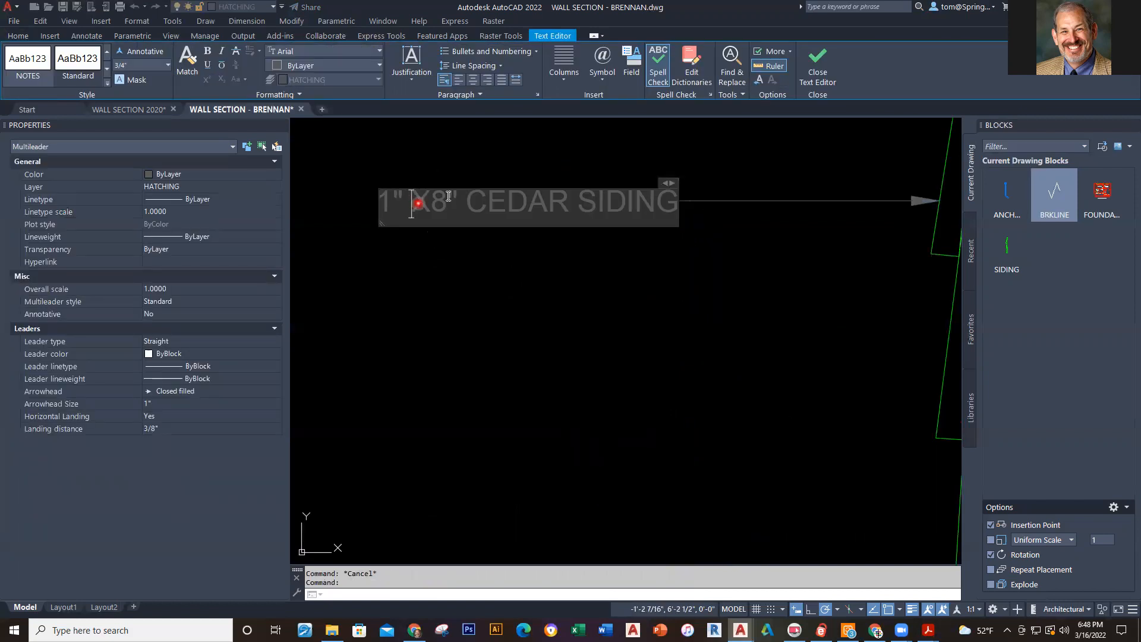
key(Right)
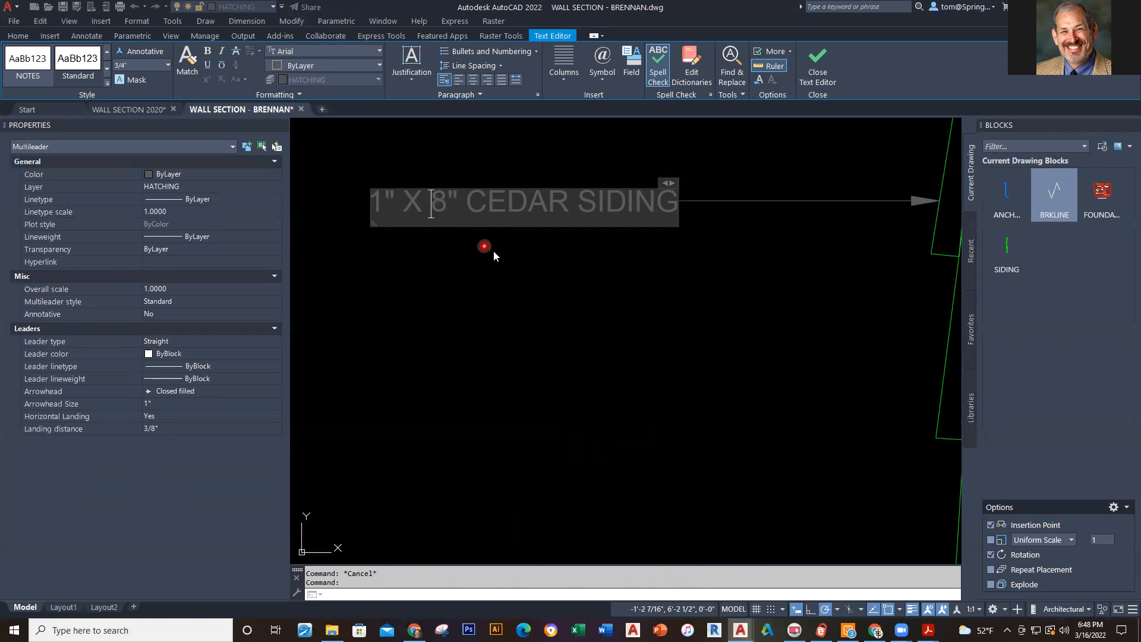
click(492, 254)
scroll(605, 257, down, 2)
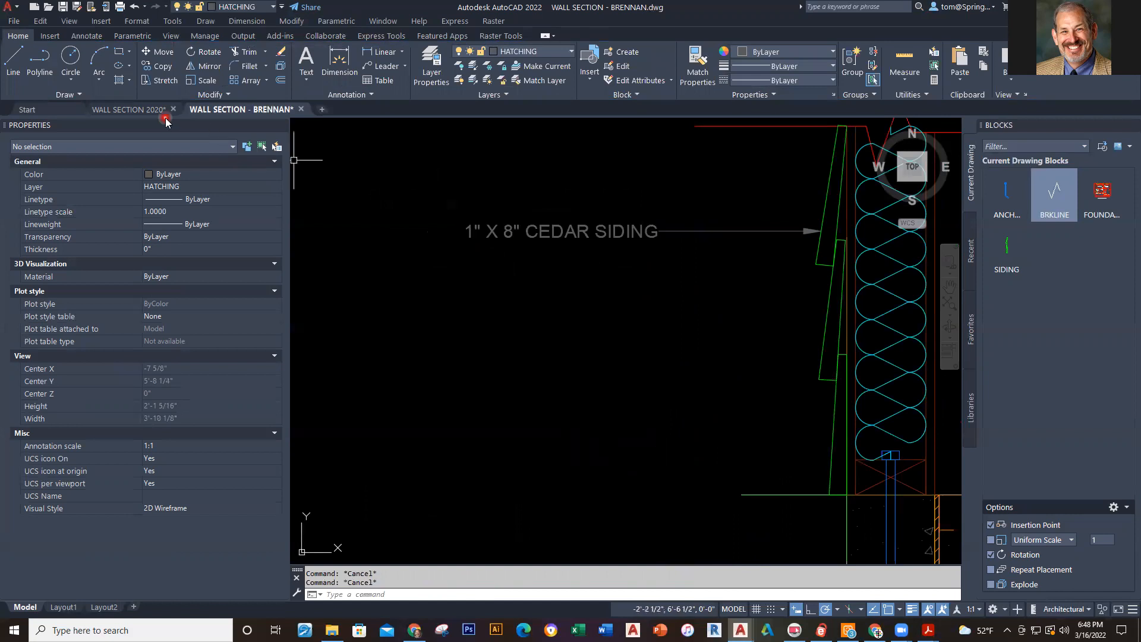
Check which layer the BITUMINOUS JOINT note uses in the WALL SECTION 2020 reference drawing.
click(128, 111)
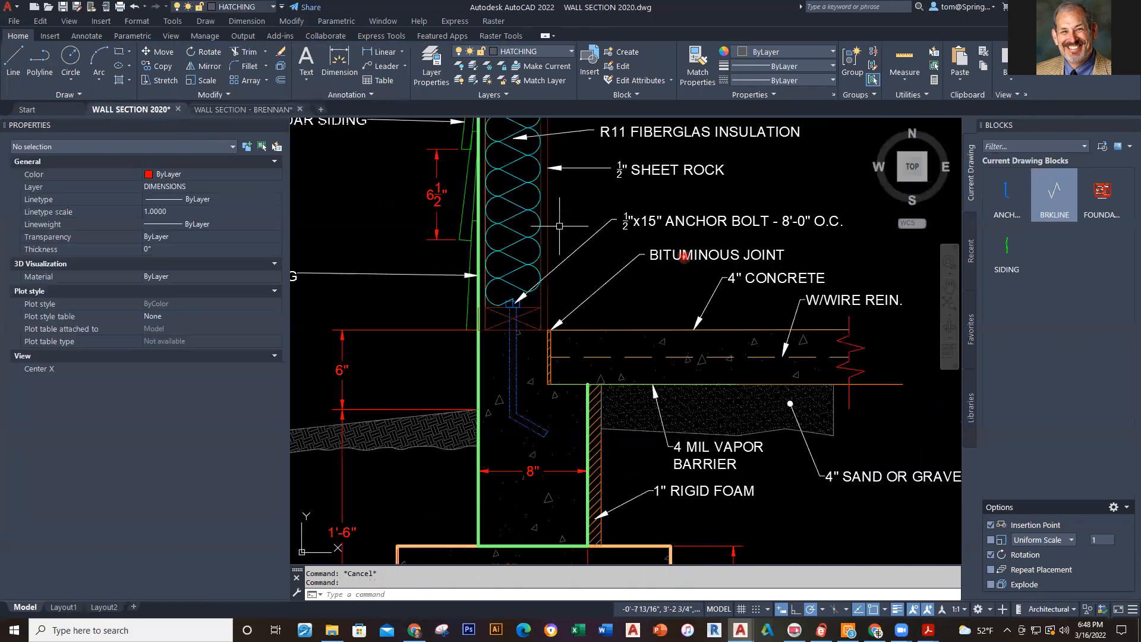
click(684, 255)
key(Escape)
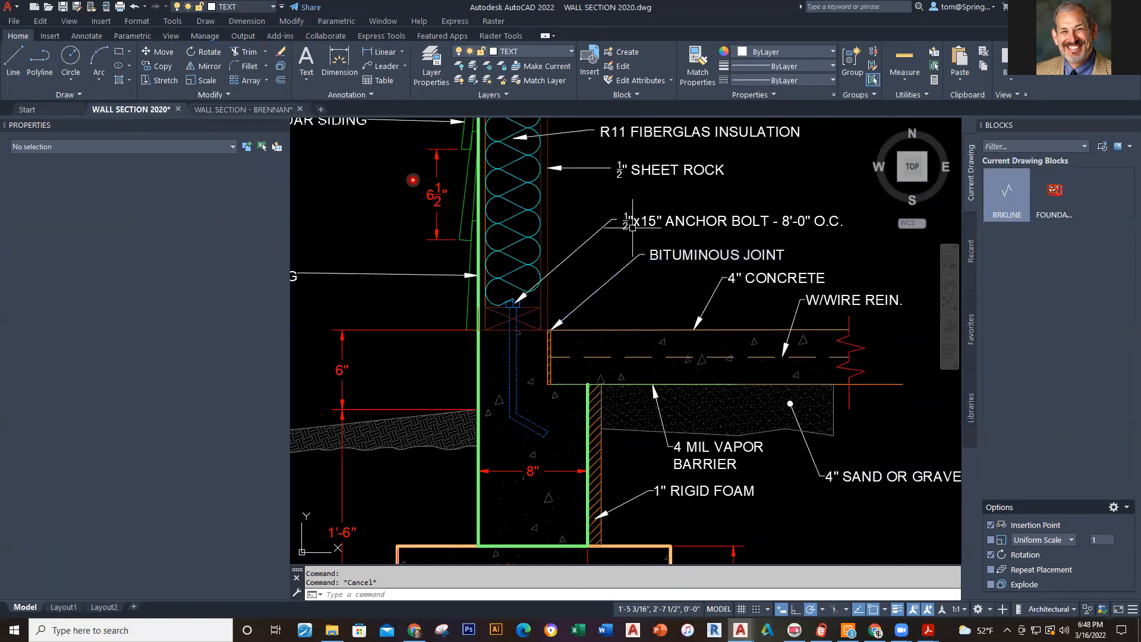
In the WALL SECTION - BRENNAN drawing, move the cedar siding leader note to the TEXT layer and make TEXT the current layer.
click(243, 110)
click(545, 232)
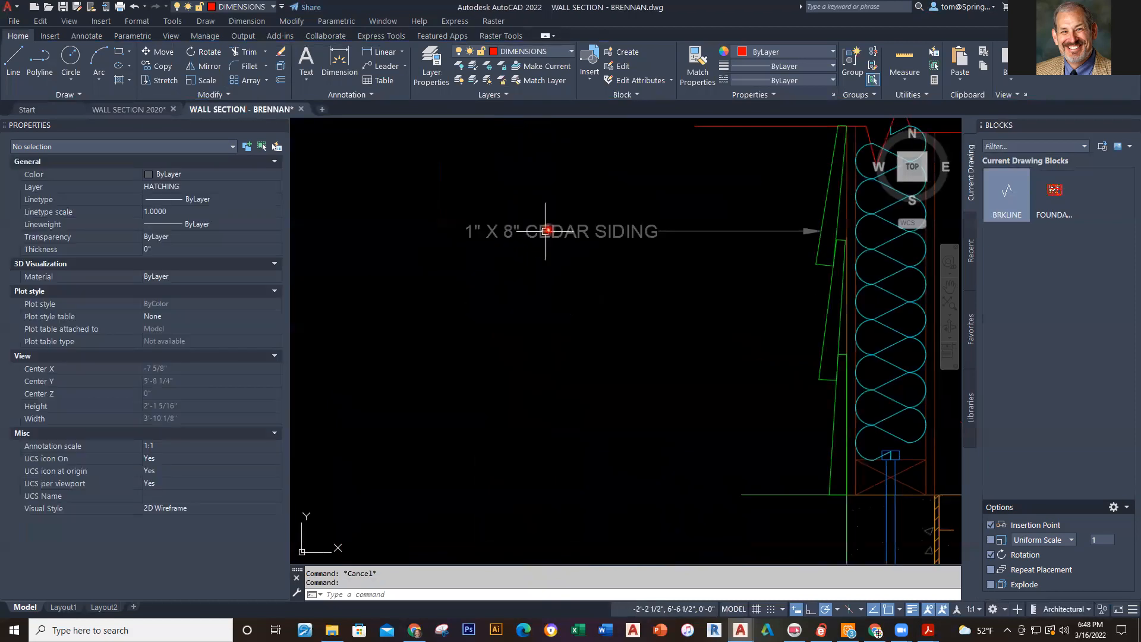
click(566, 51)
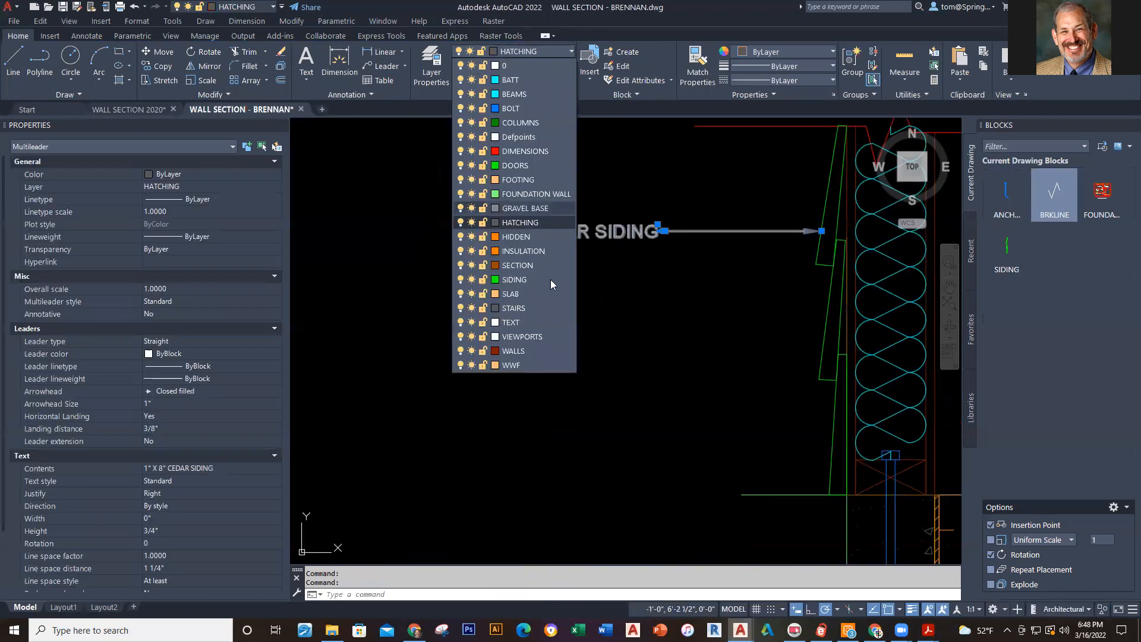
click(527, 317)
key(Escape)
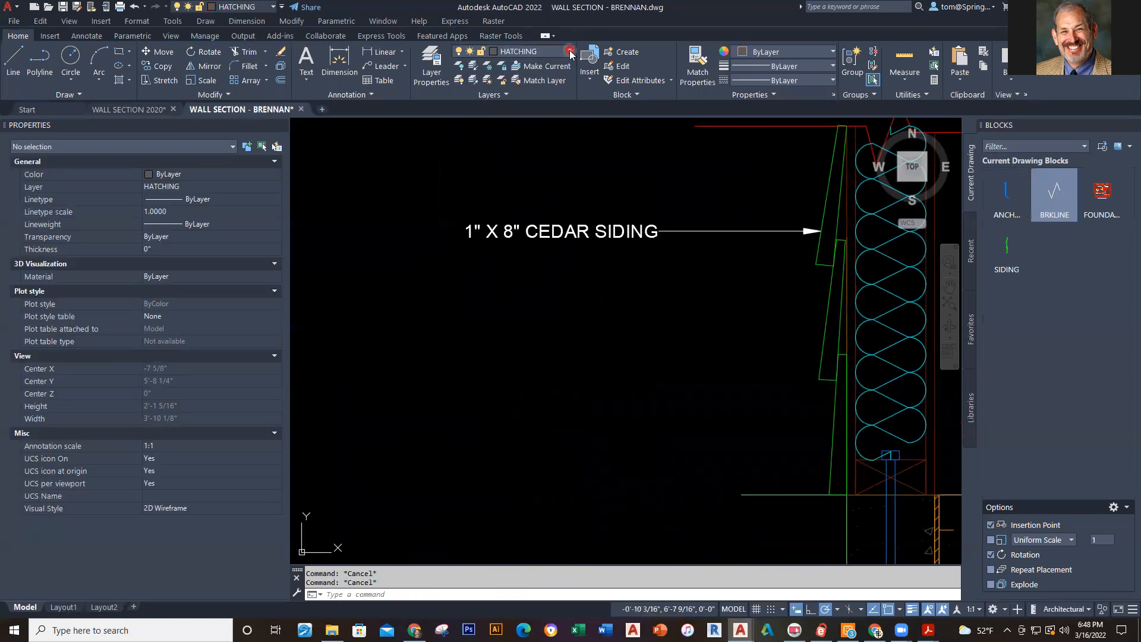
click(572, 53)
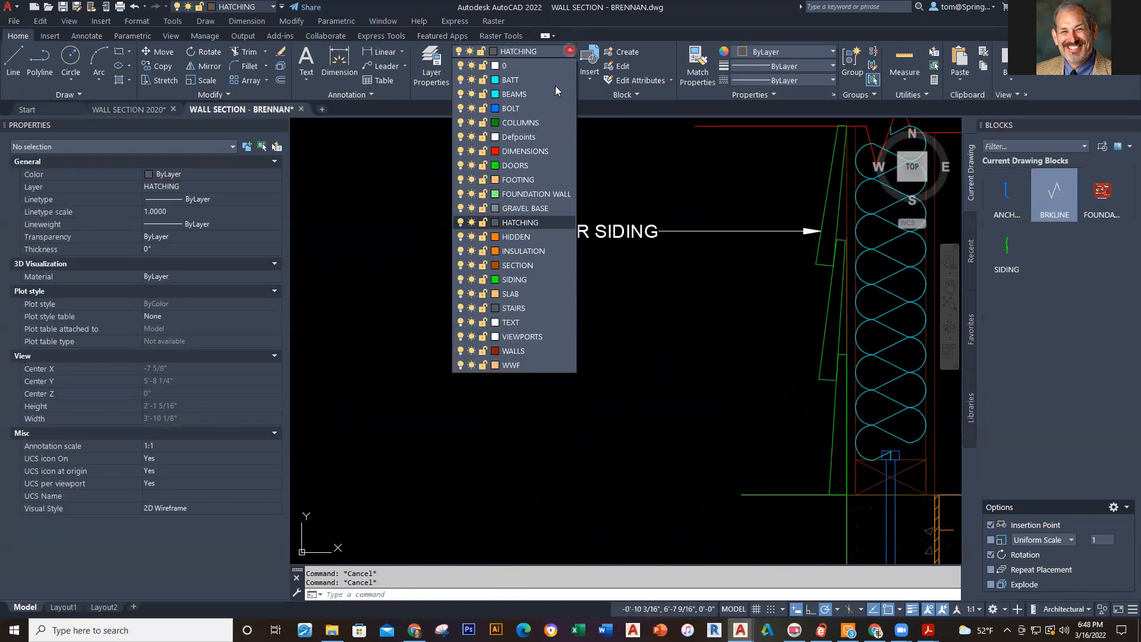
click(529, 321)
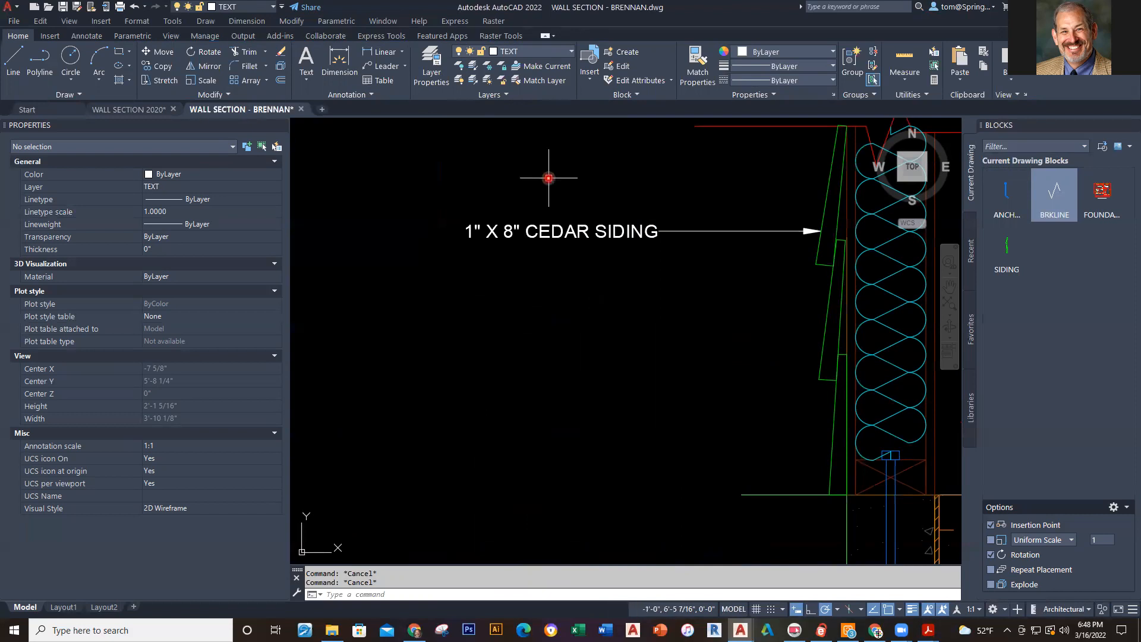
Add a horizontal multileader pointing into the top of the wall insulation from the interior side, with the note STUD - 16" O.C.
scroll(657, 205, down, 5)
scroll(550, 250, up, 3)
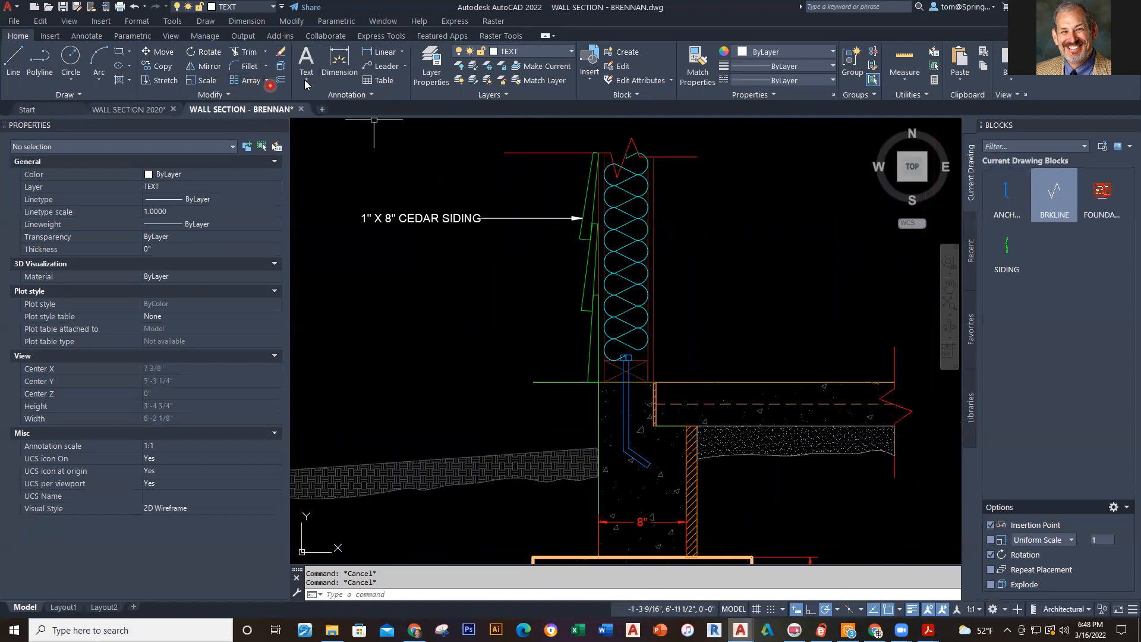
click(385, 67)
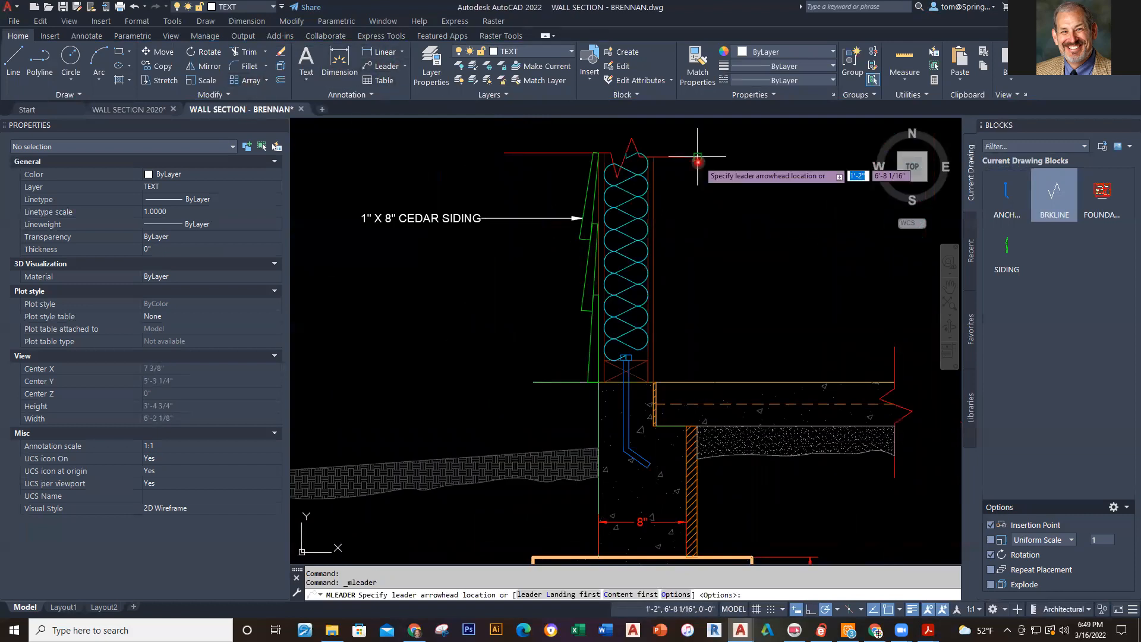
click(635, 185)
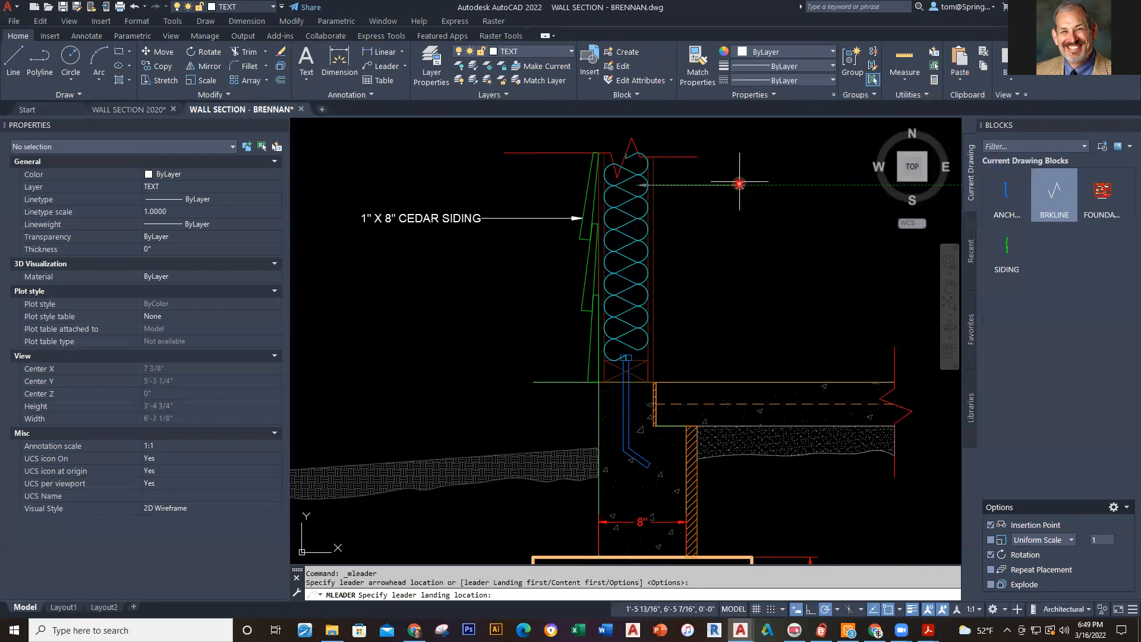
click(741, 185)
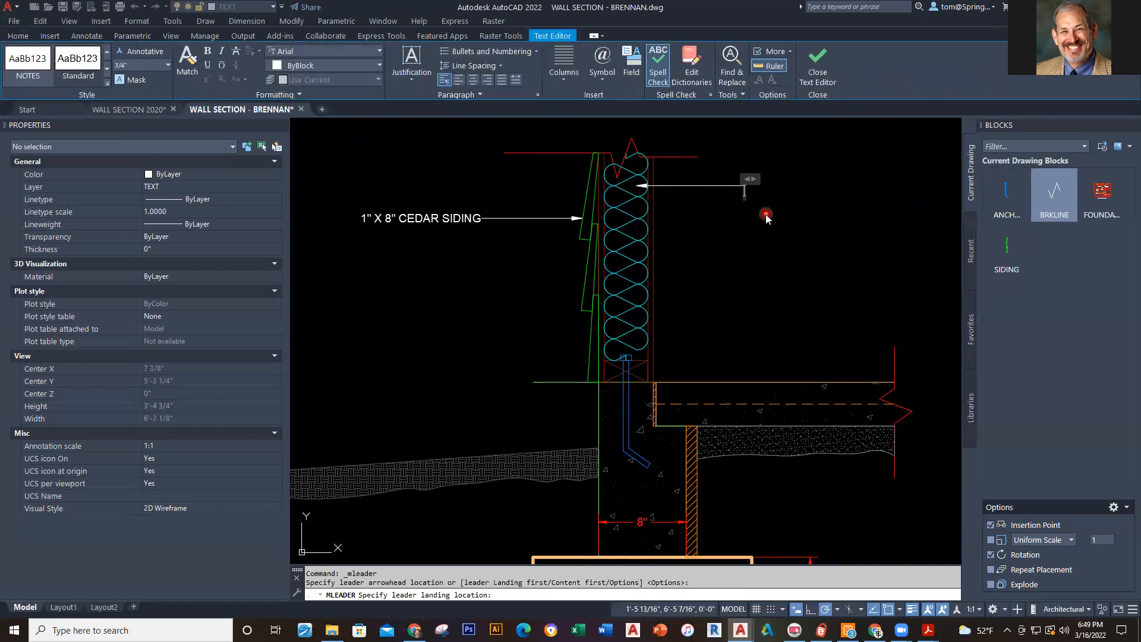
text(STUD - 16" O.C.)
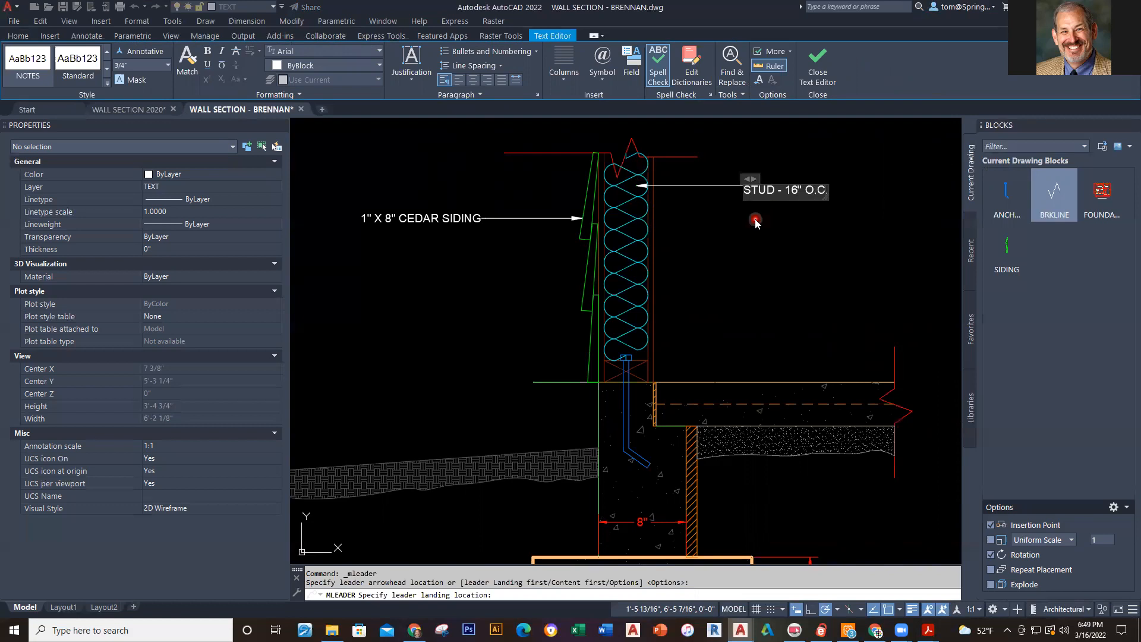
key(Escape)
Set the arrowhead of the stud note's leader to Dot small.
scroll(662, 190, up, 2)
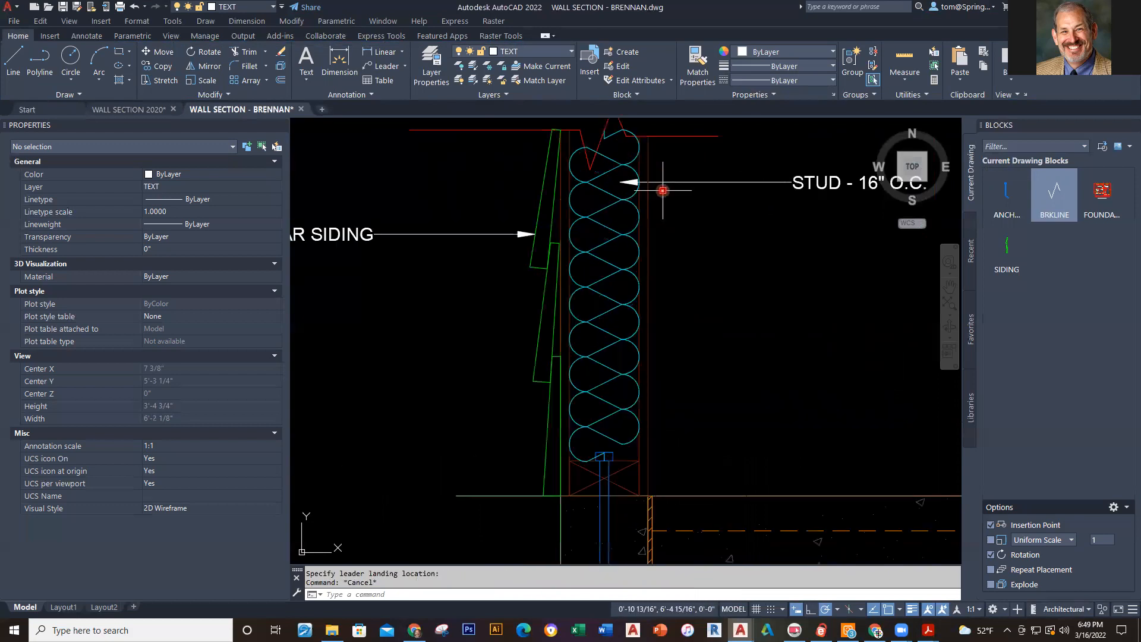
click(660, 182)
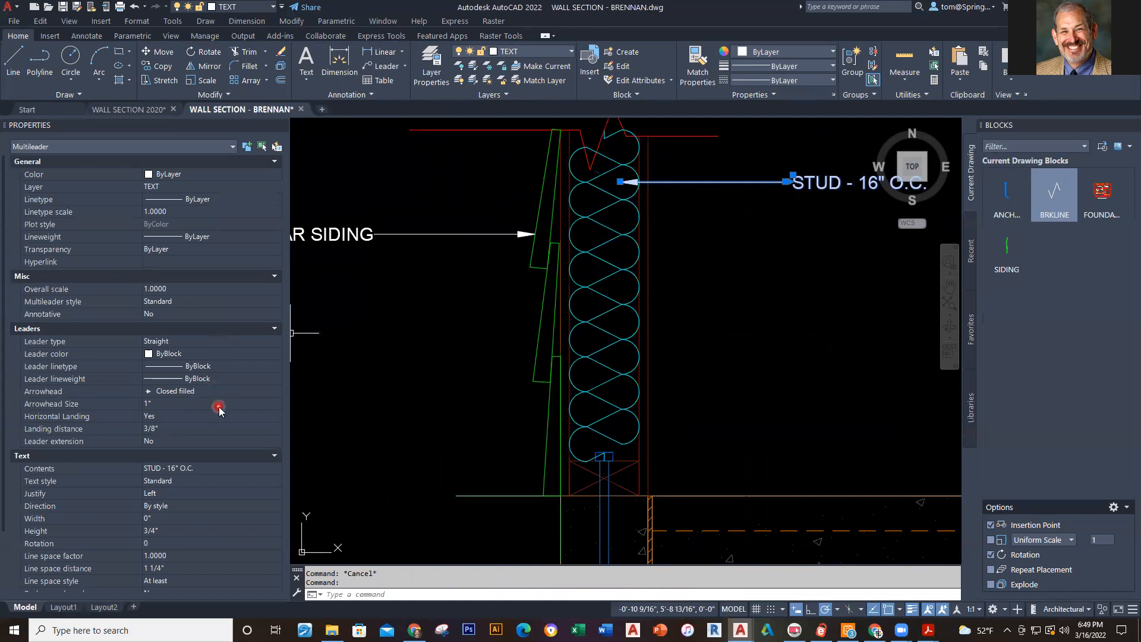
click(264, 390)
click(279, 393)
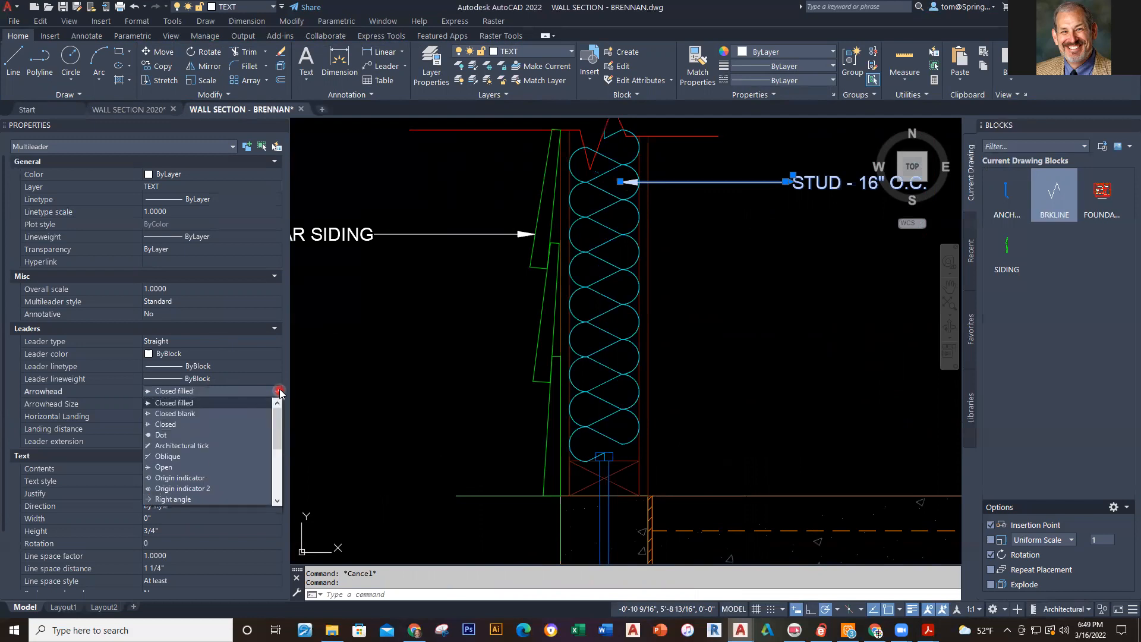
click(172, 436)
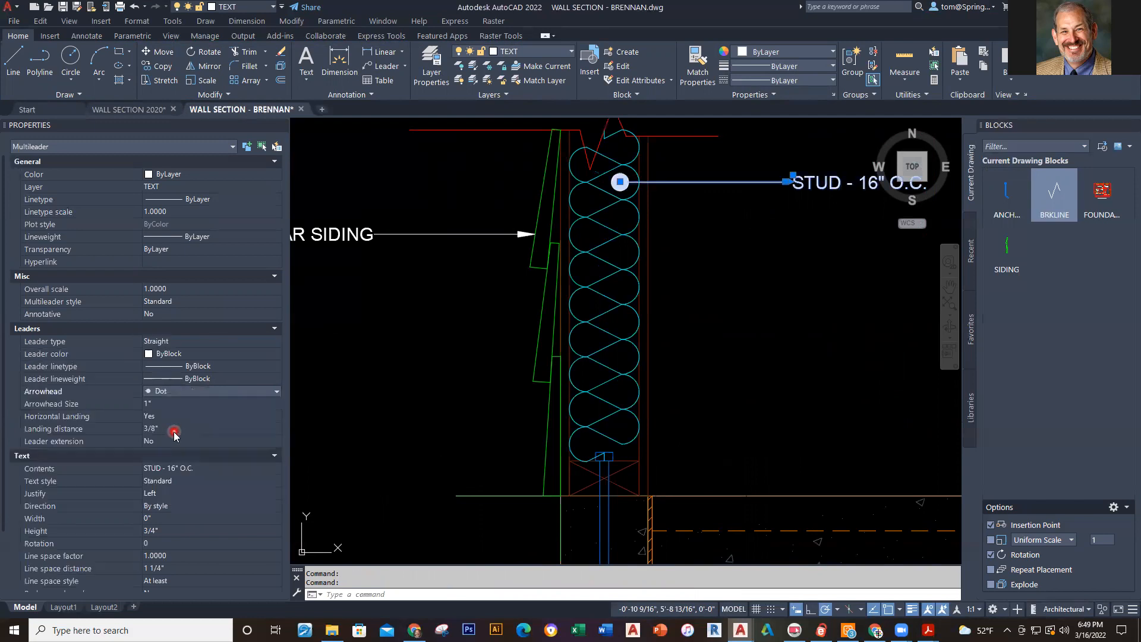
click(279, 394)
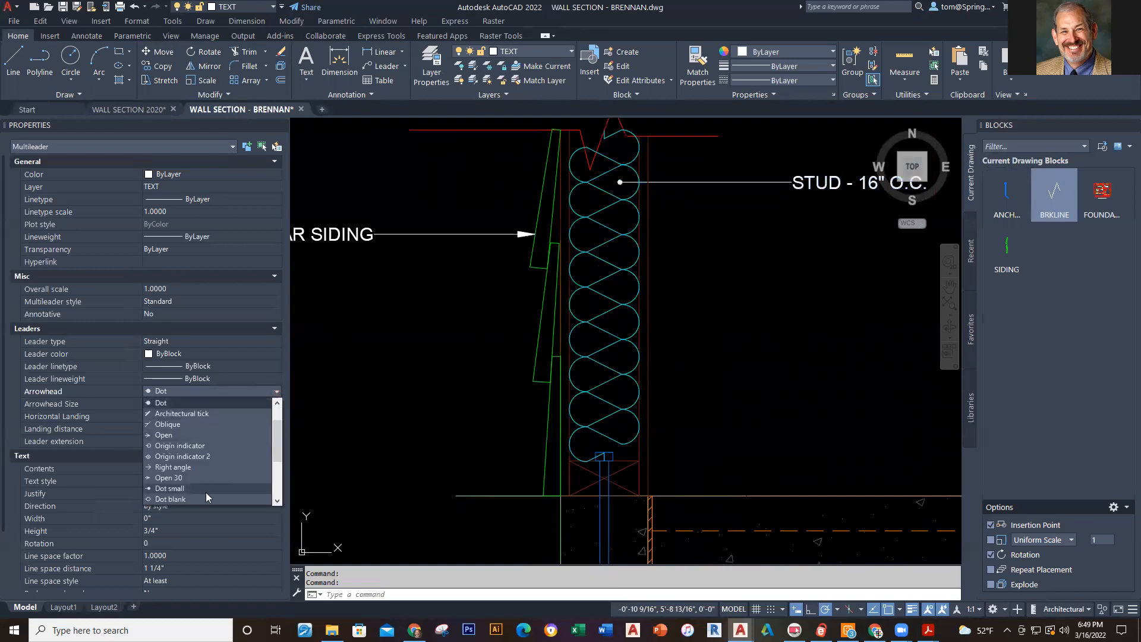
click(205, 487)
key(Escape)
key(Escape)
Place an angled multileader with its arrowhead in the gravel base and its landing below the slab, leaving the text empty.
scroll(733, 310, down, 6)
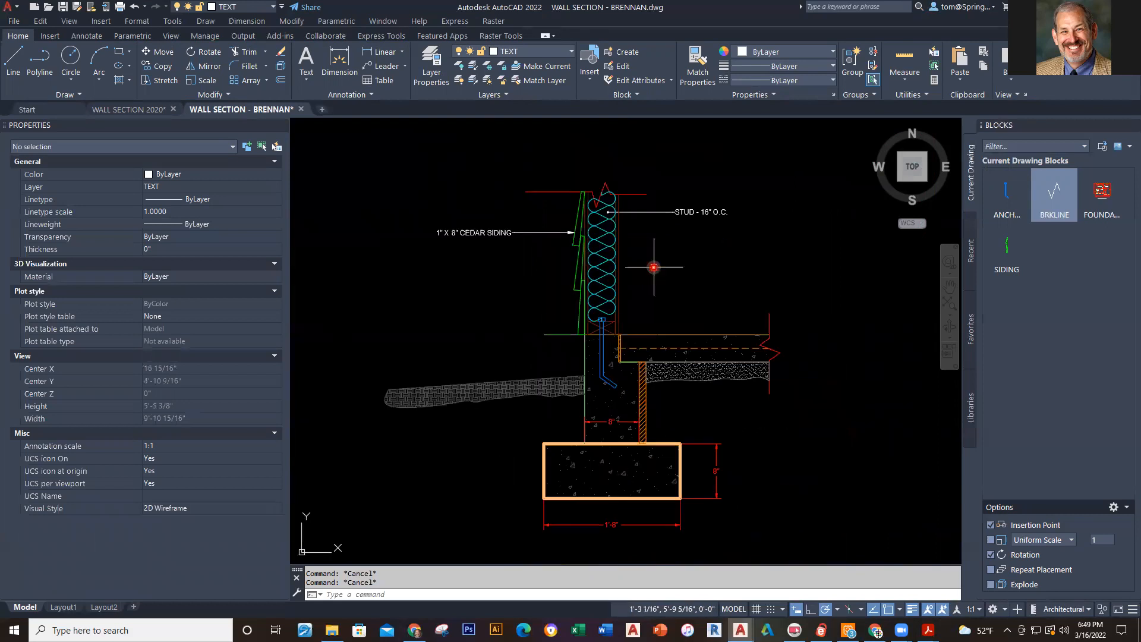
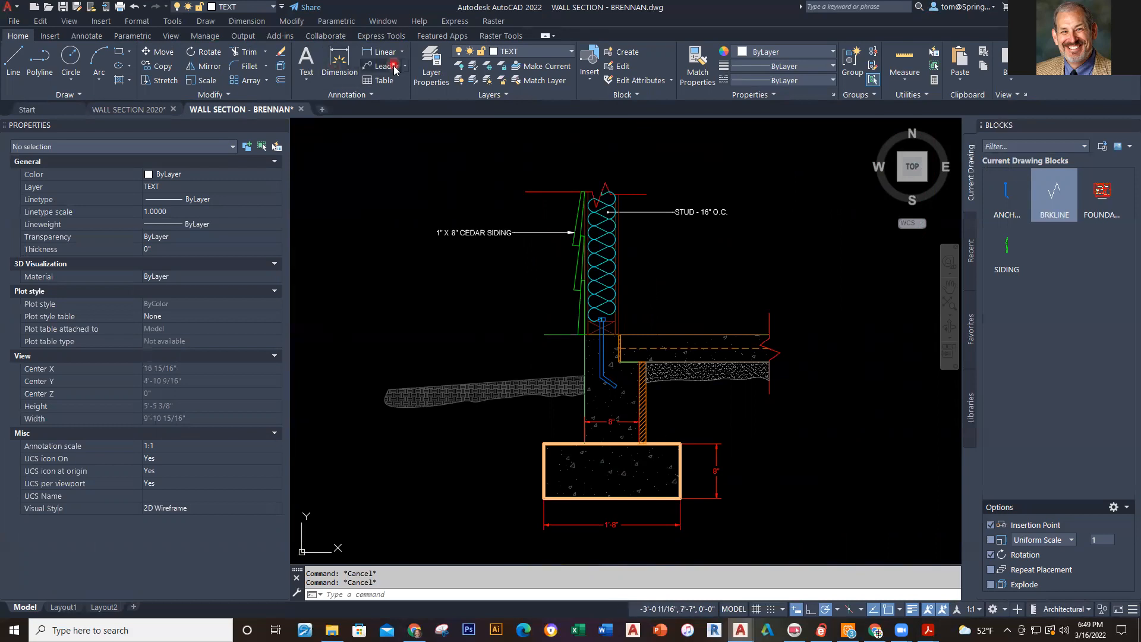
click(370, 66)
scroll(758, 392, up, 3)
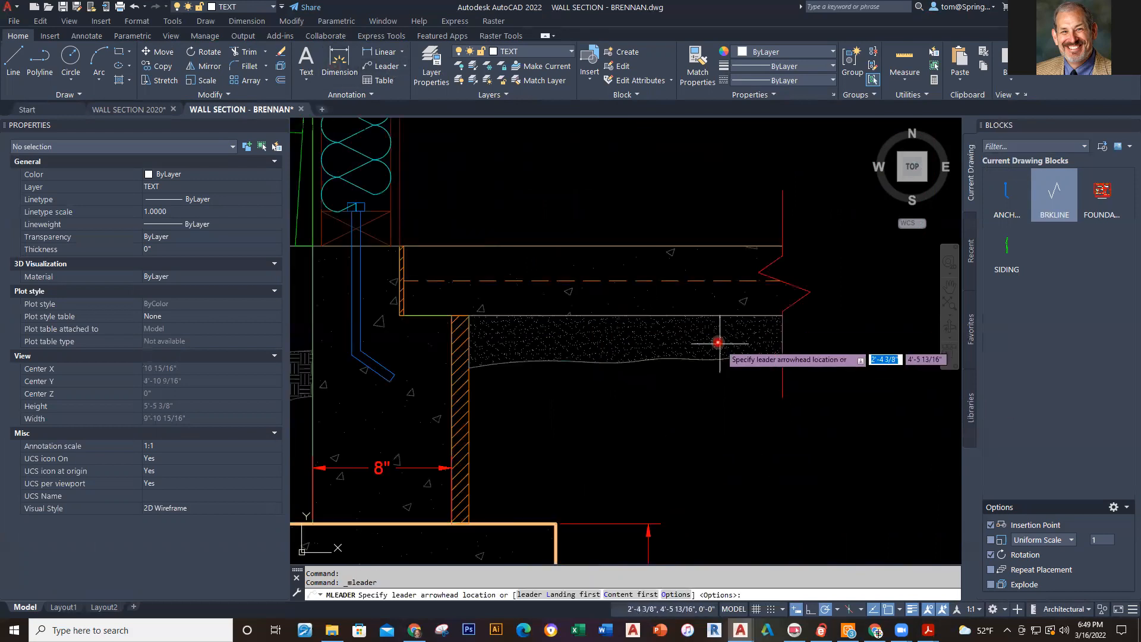
click(679, 331)
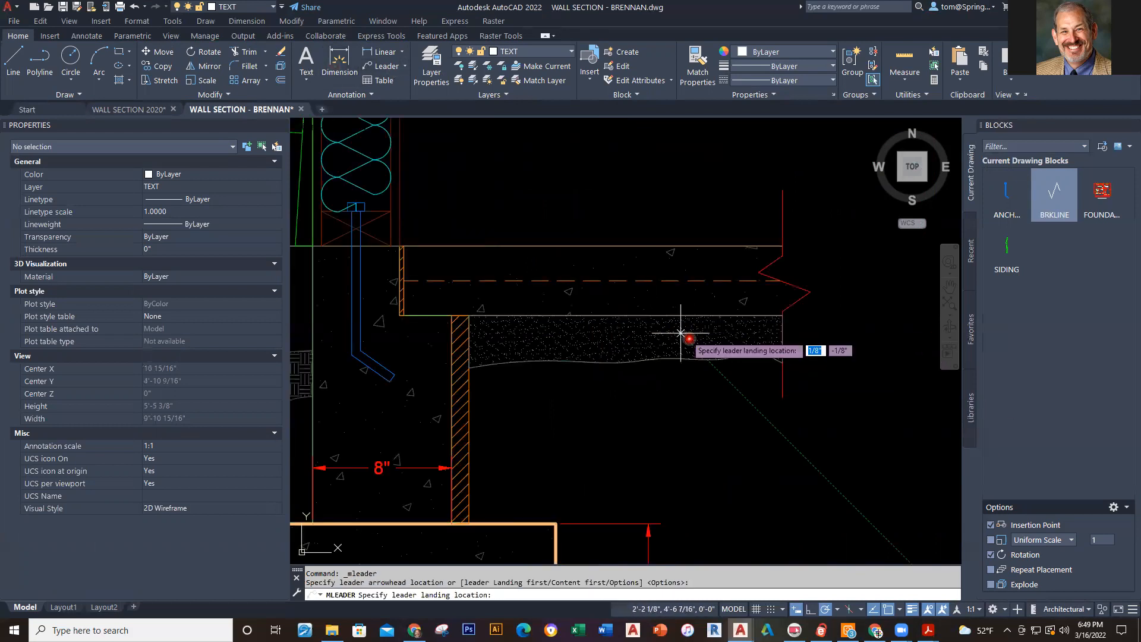
click(741, 426)
click(760, 426)
text(4")
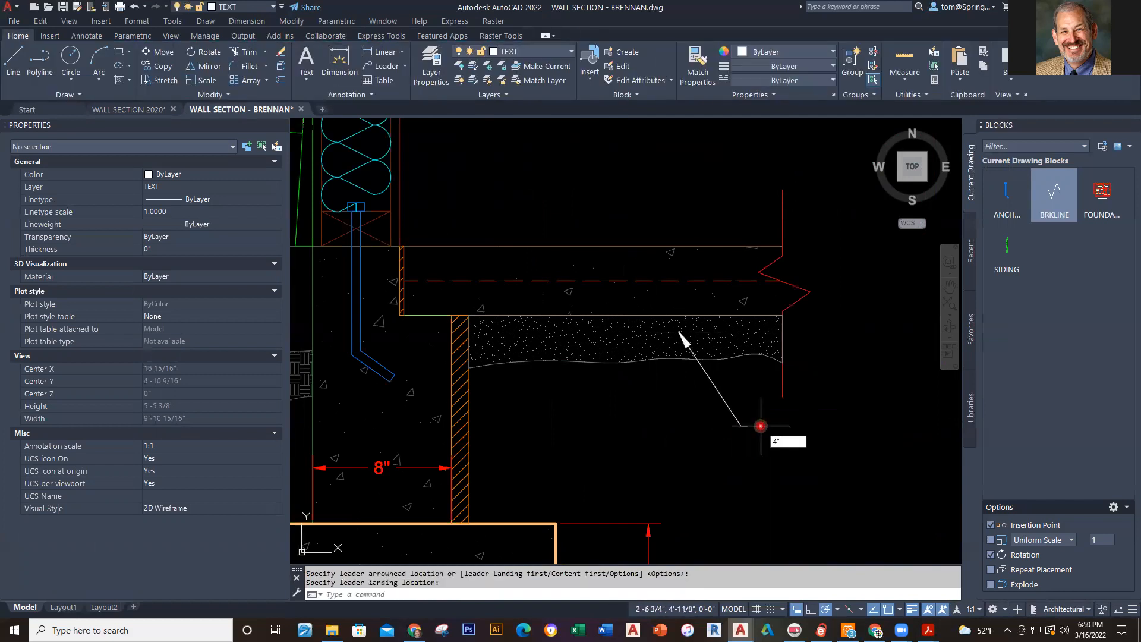
key(space)
text(SAND)
key(space)
text(OR)
key(space)
key(Escape)
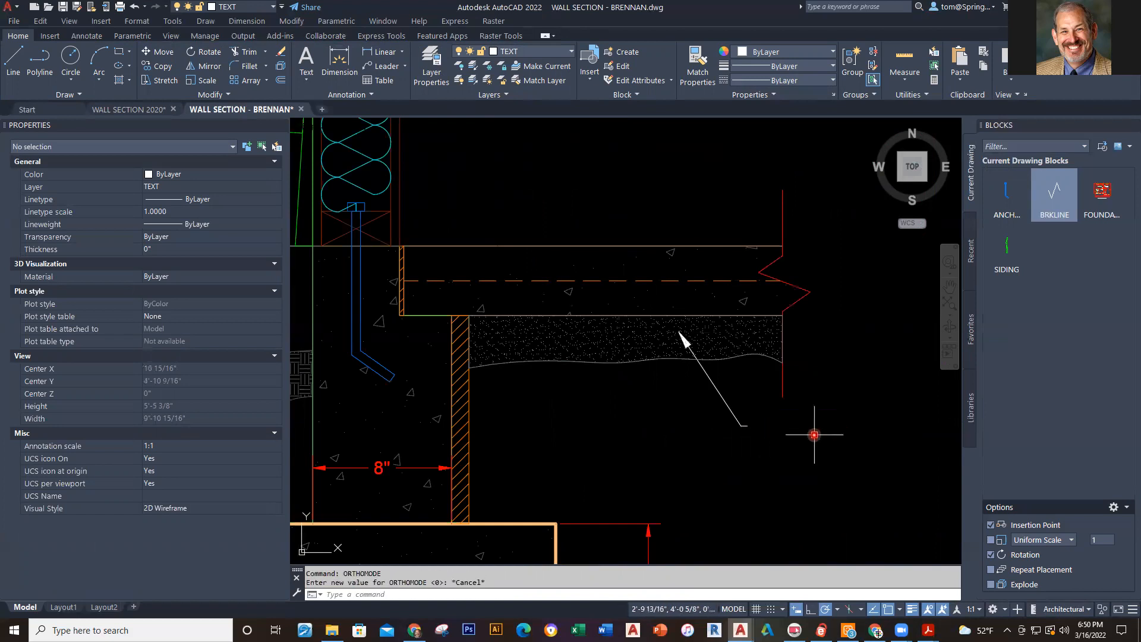
Fill in the empty gravel base leader's contents with the note 4" SAND OR GRAVEL.
click(742, 421)
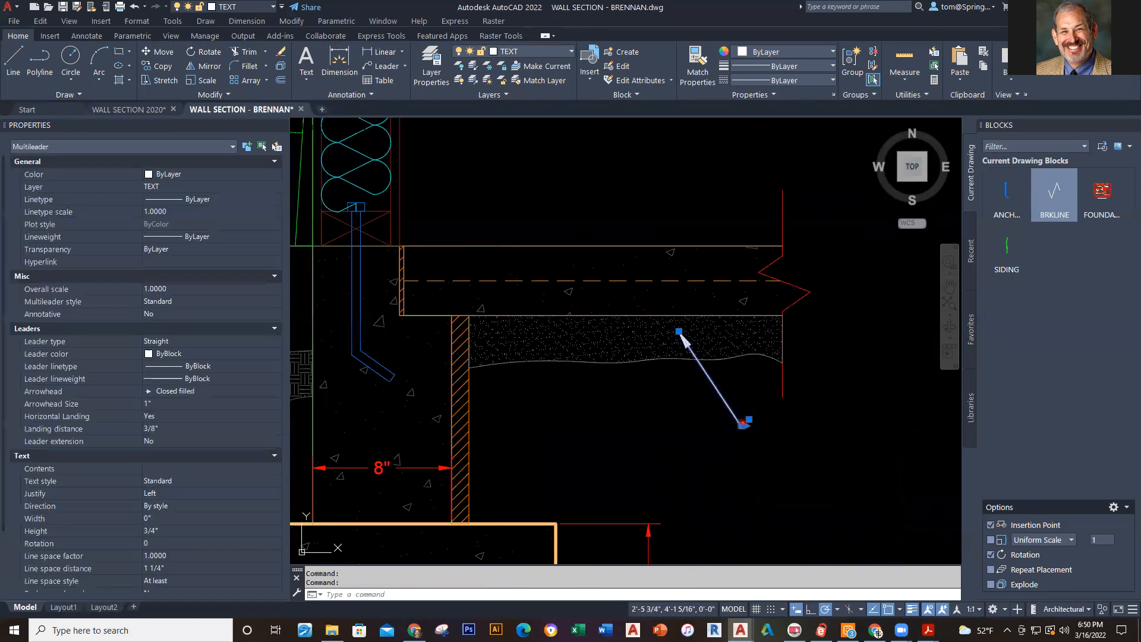
click(901, 349)
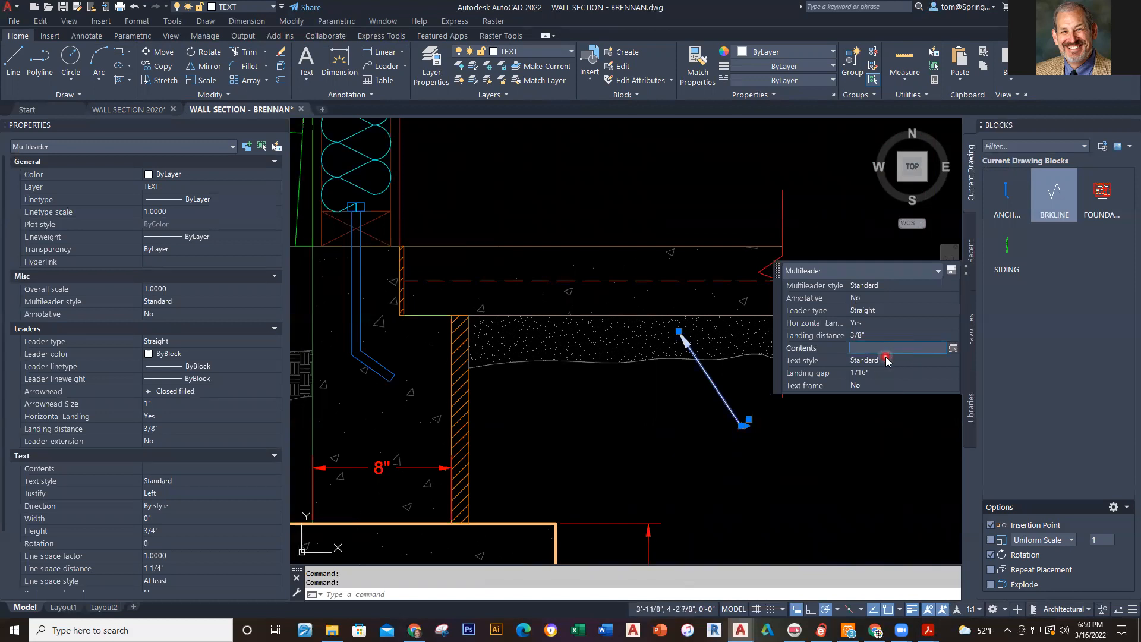
click(955, 348)
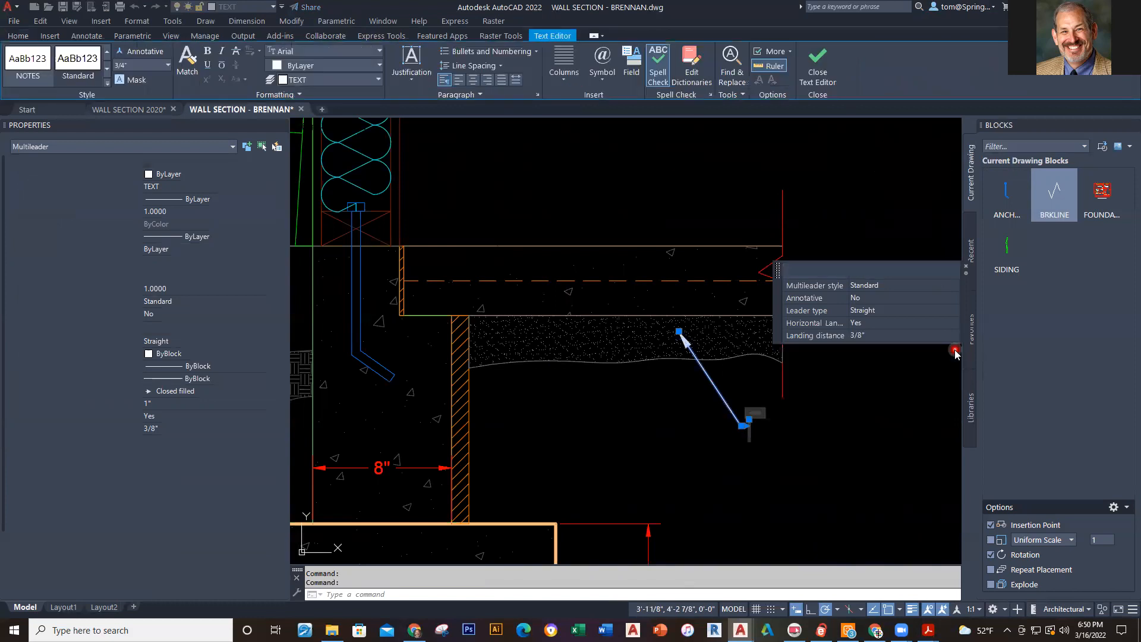
text(4" SAND)
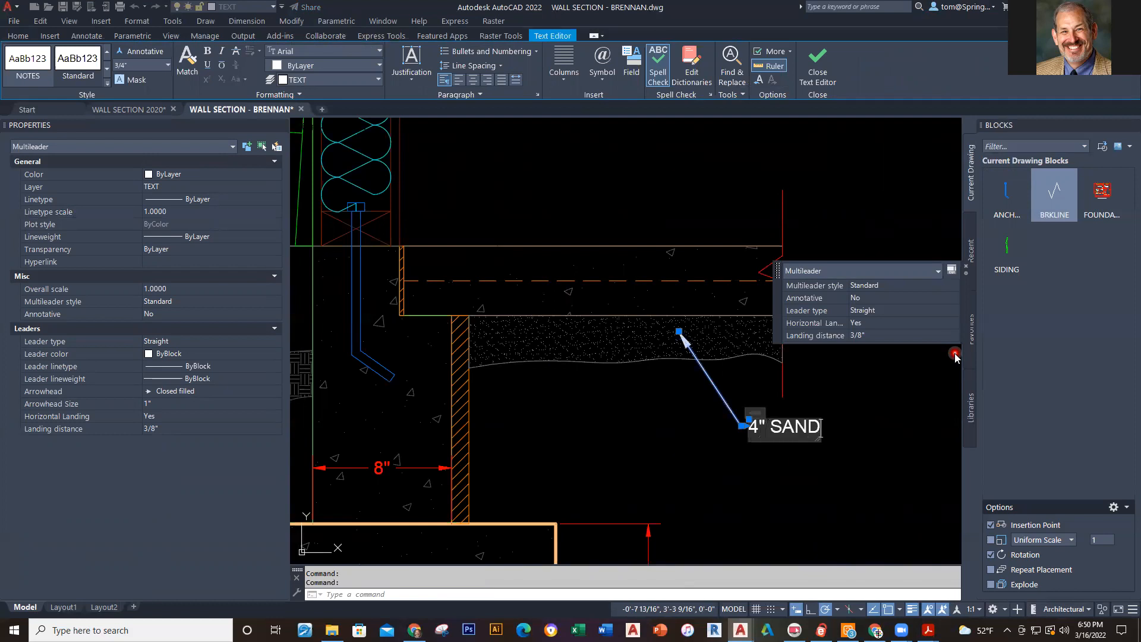
text( OR GRAVEL)
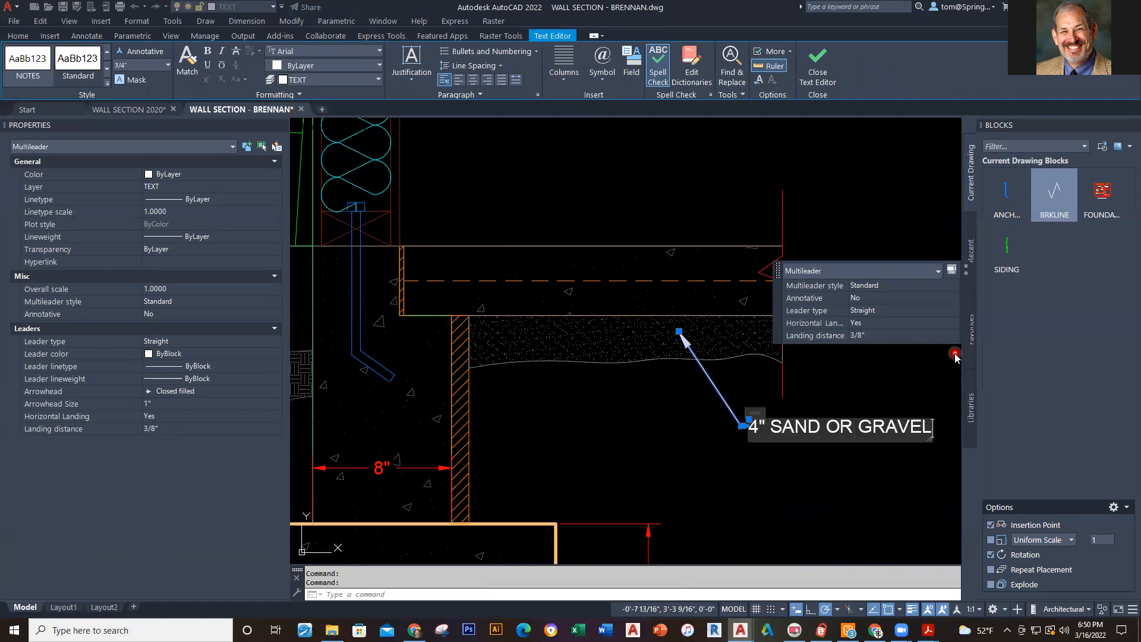
click(796, 489)
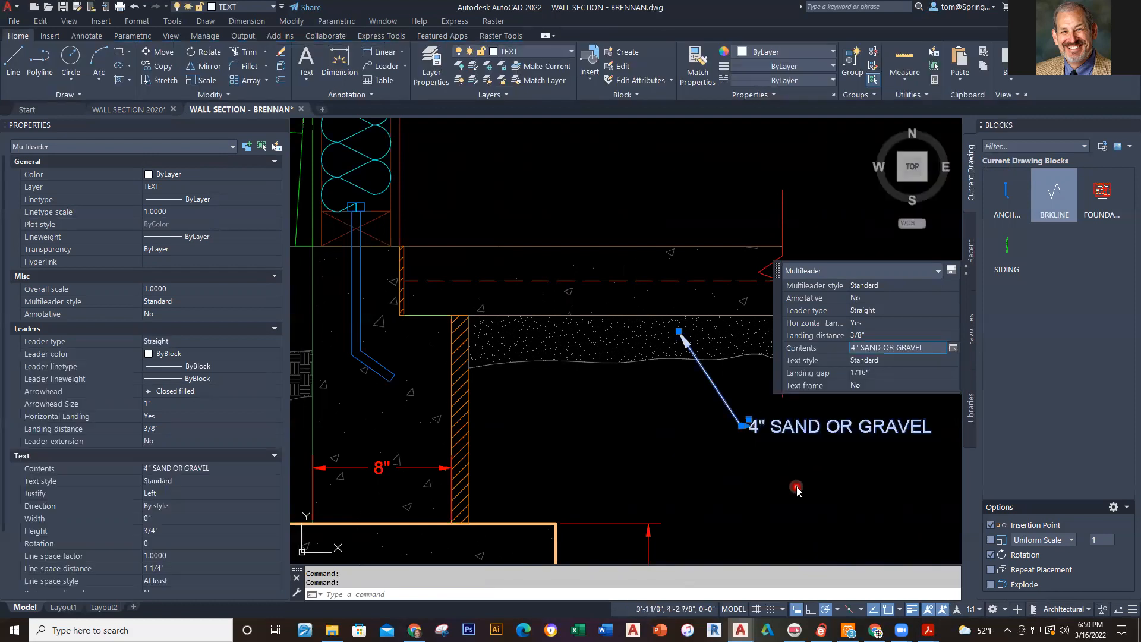
key(Escape)
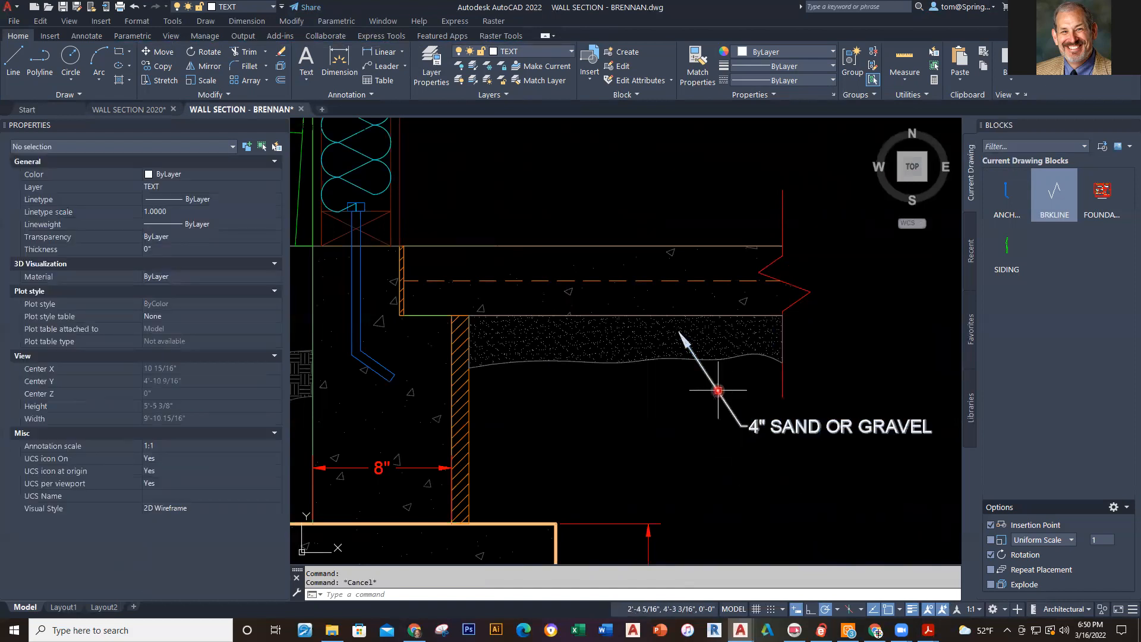
Set the arrowhead of the sand or gravel note's leader to Dot small.
click(718, 390)
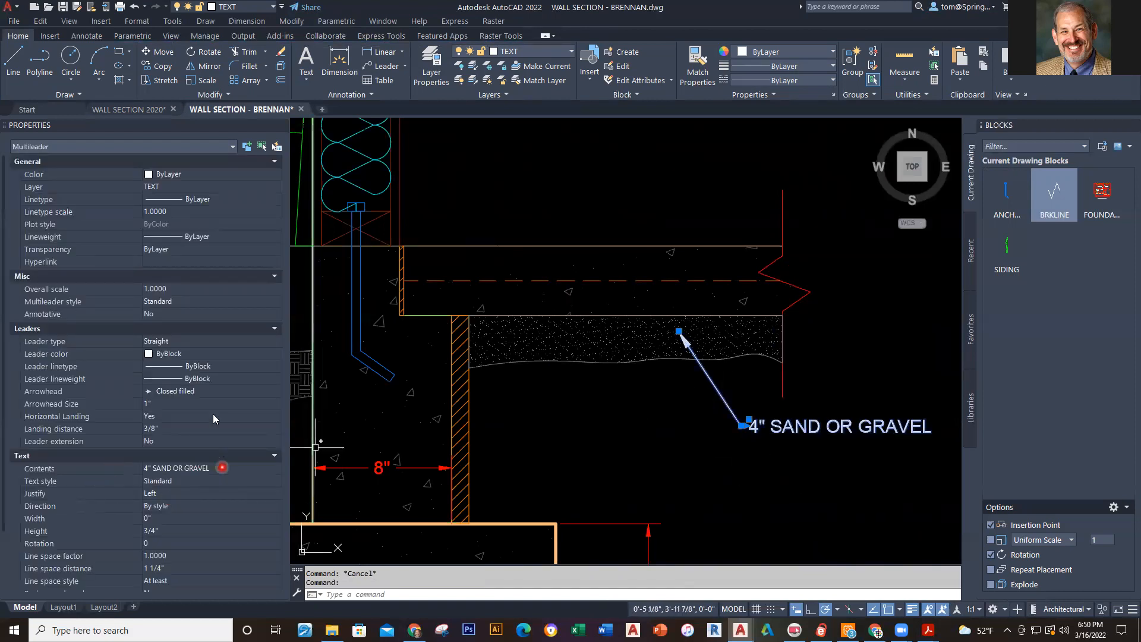
click(221, 391)
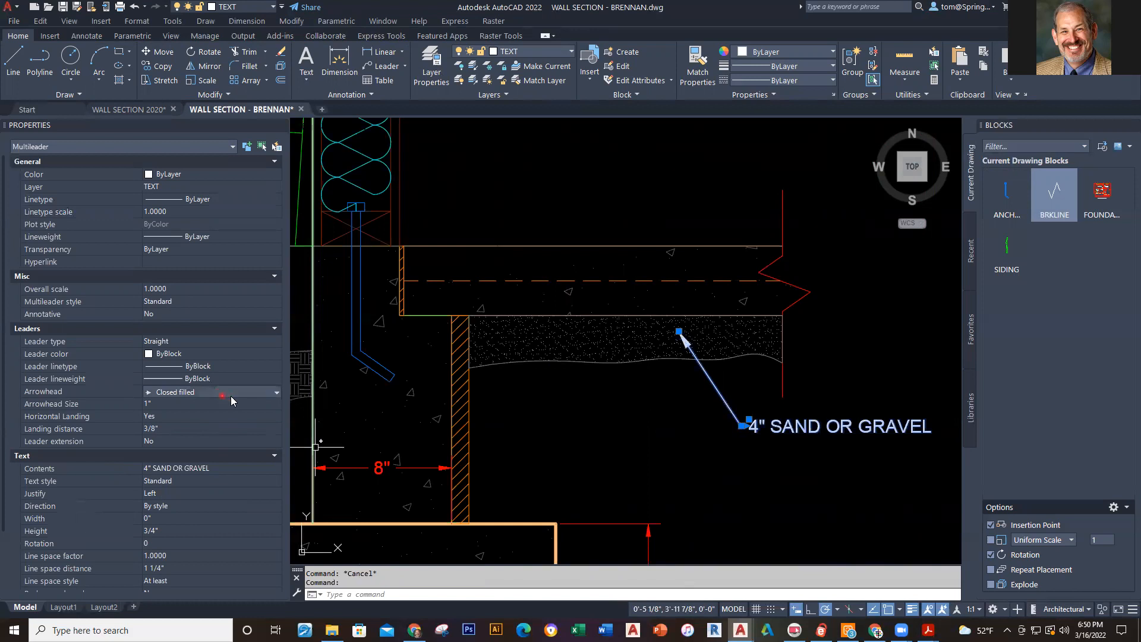
click(278, 391)
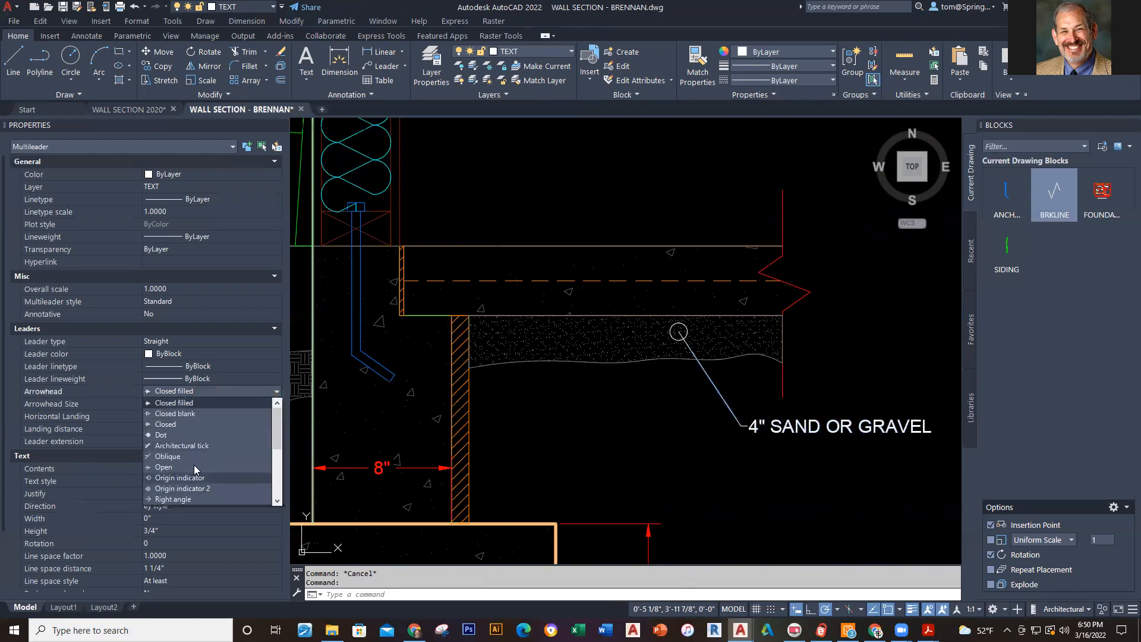
scroll(193, 464, down, 1)
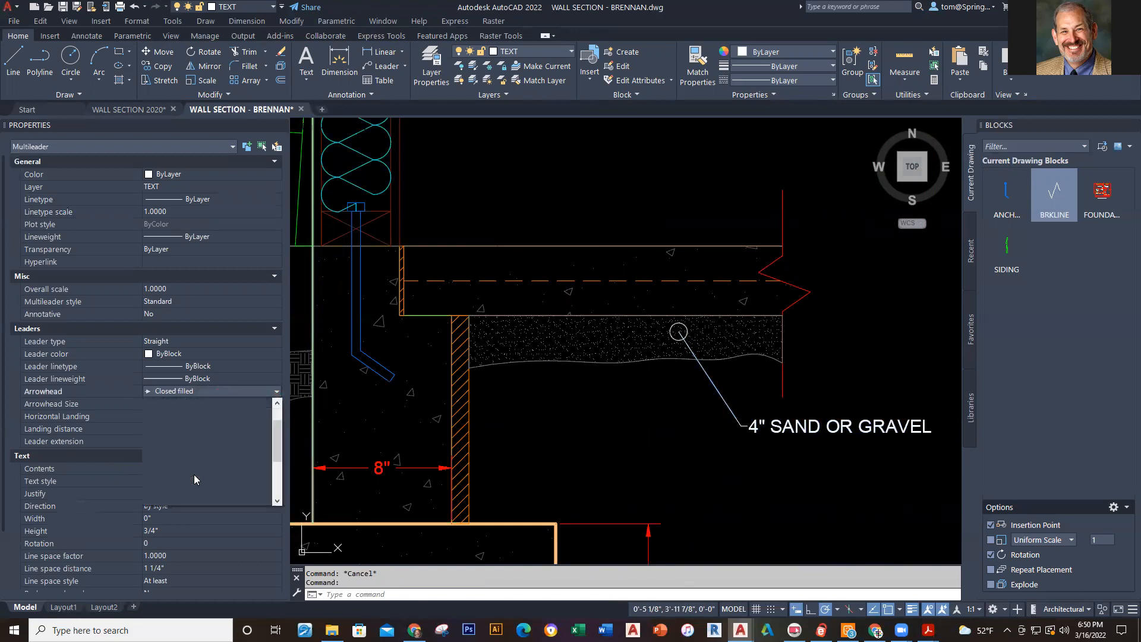
click(169, 488)
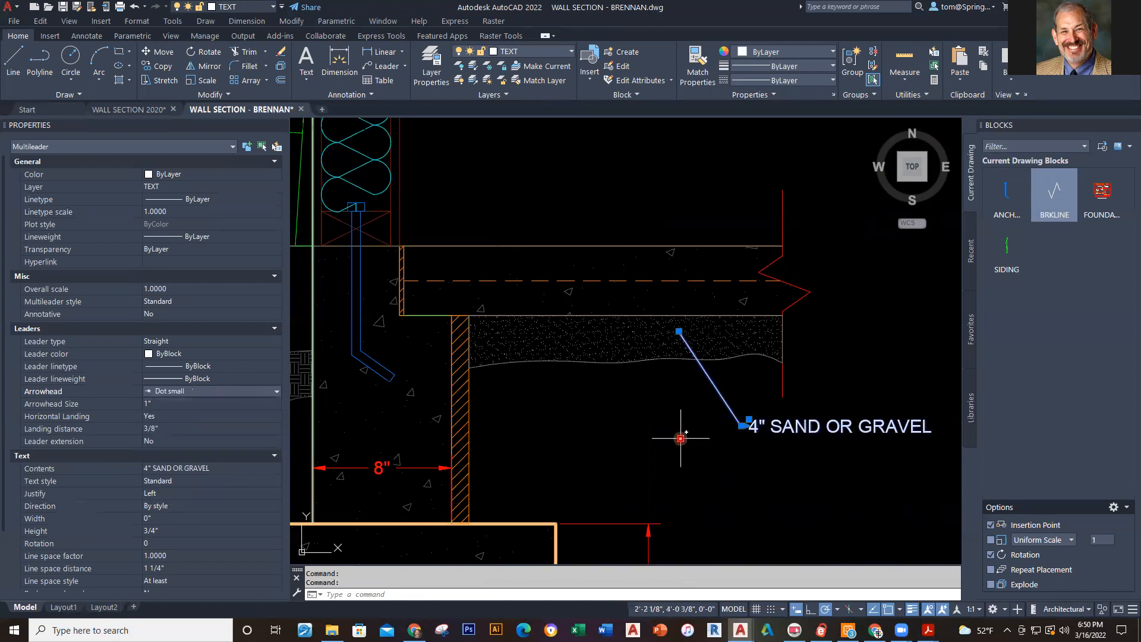
Add the multiline text title WALL SECTION AA below the footing's width dimension.
key(Escape)
scroll(682, 434, down, 3)
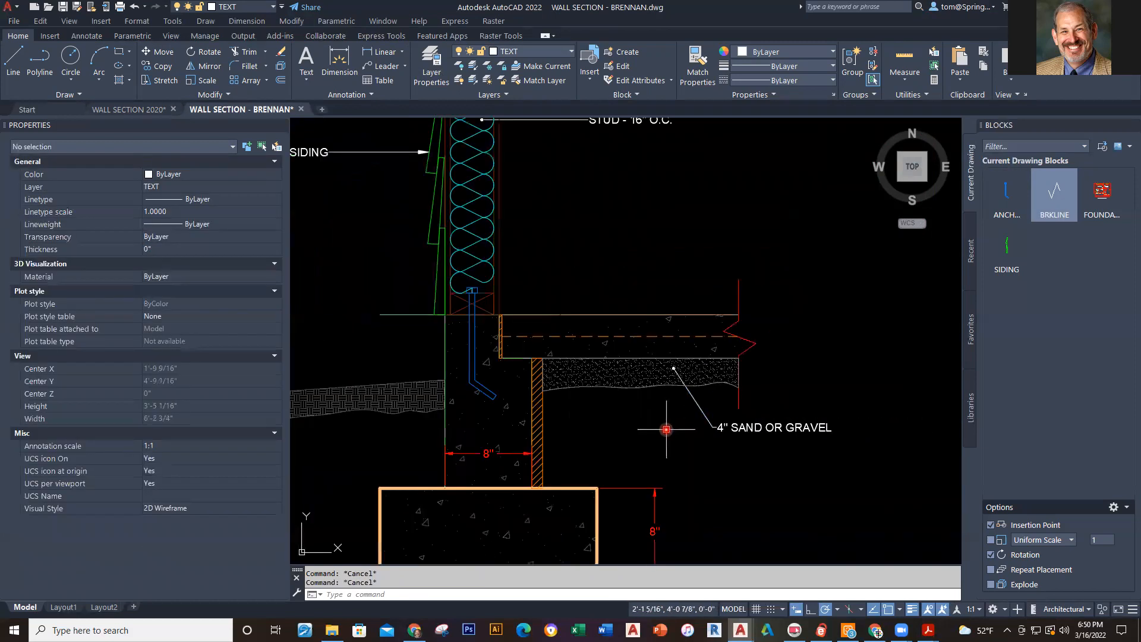
scroll(666, 429, down, 4)
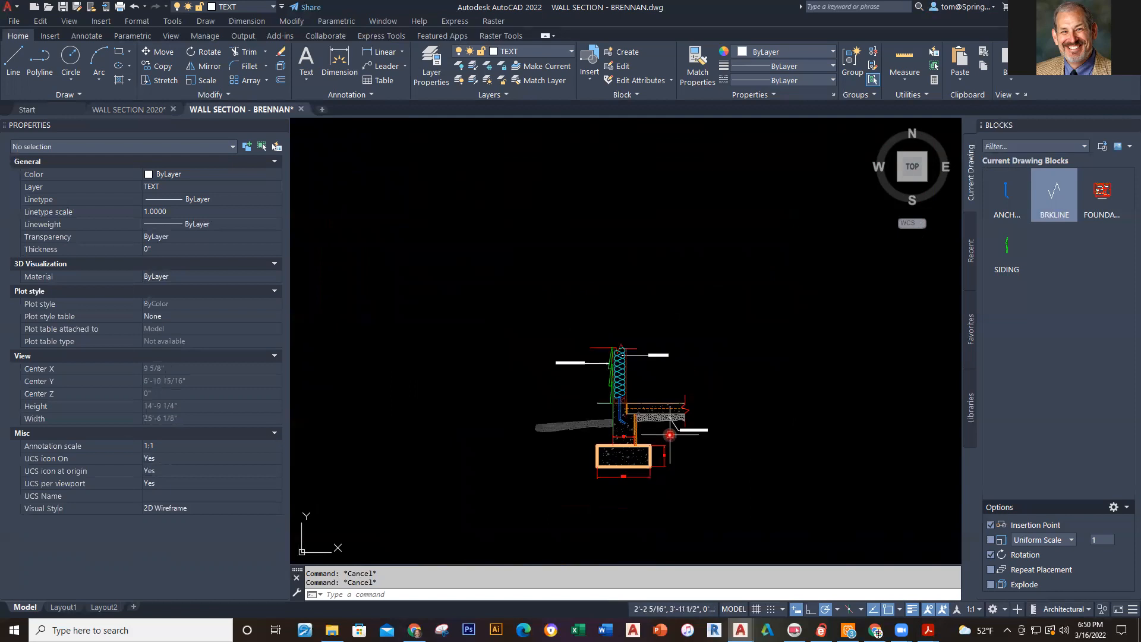
scroll(663, 358, up, 2)
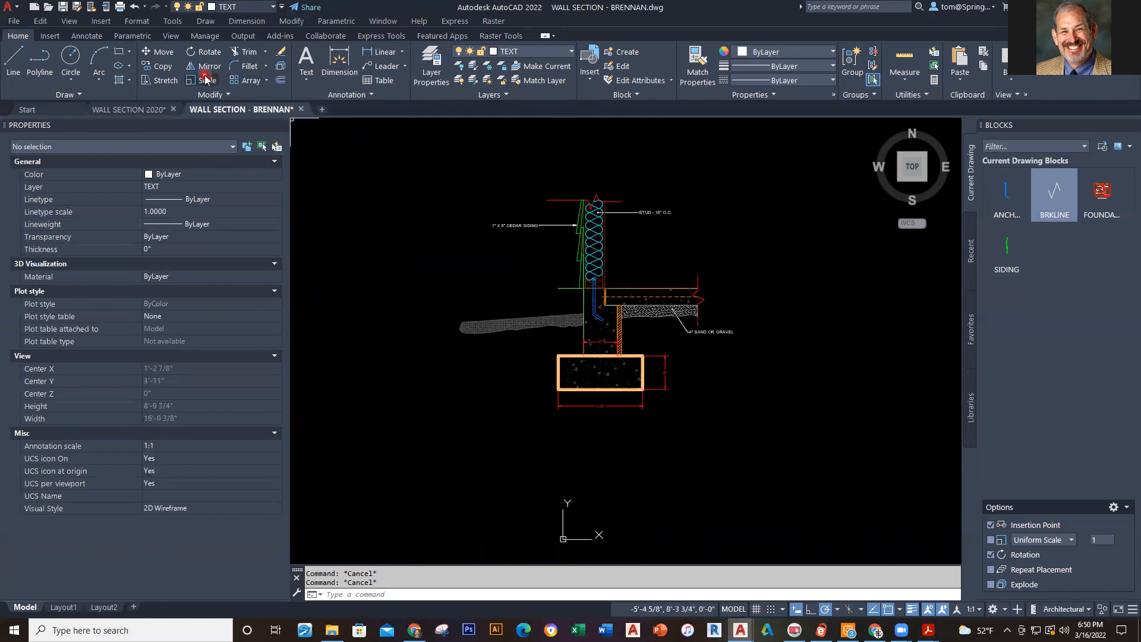
click(306, 83)
click(316, 101)
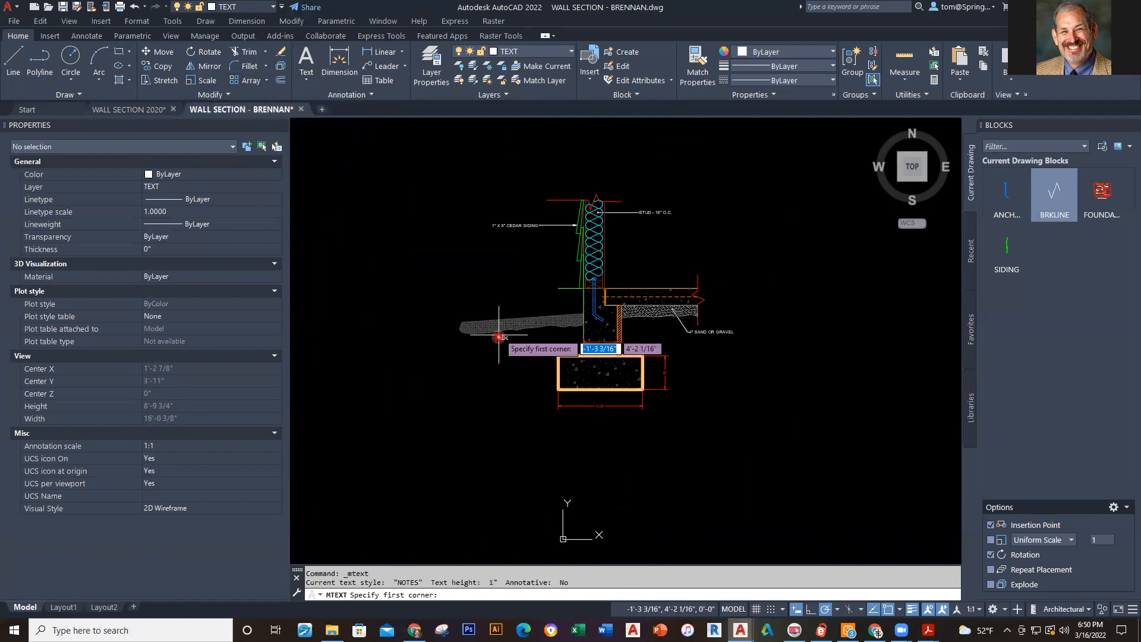
click(553, 423)
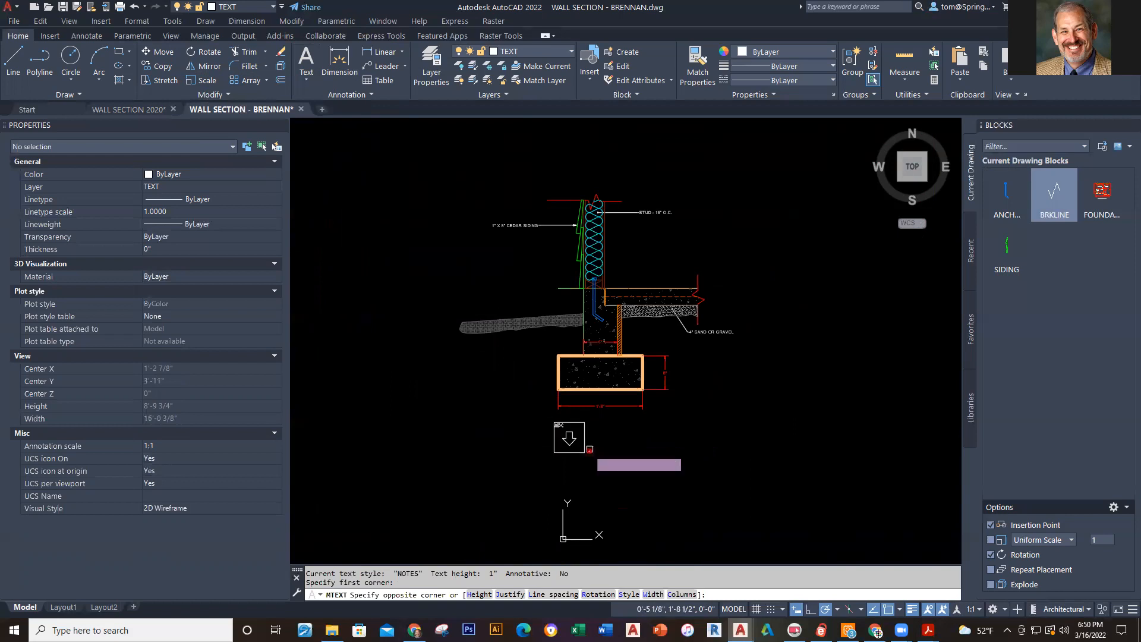
click(665, 452)
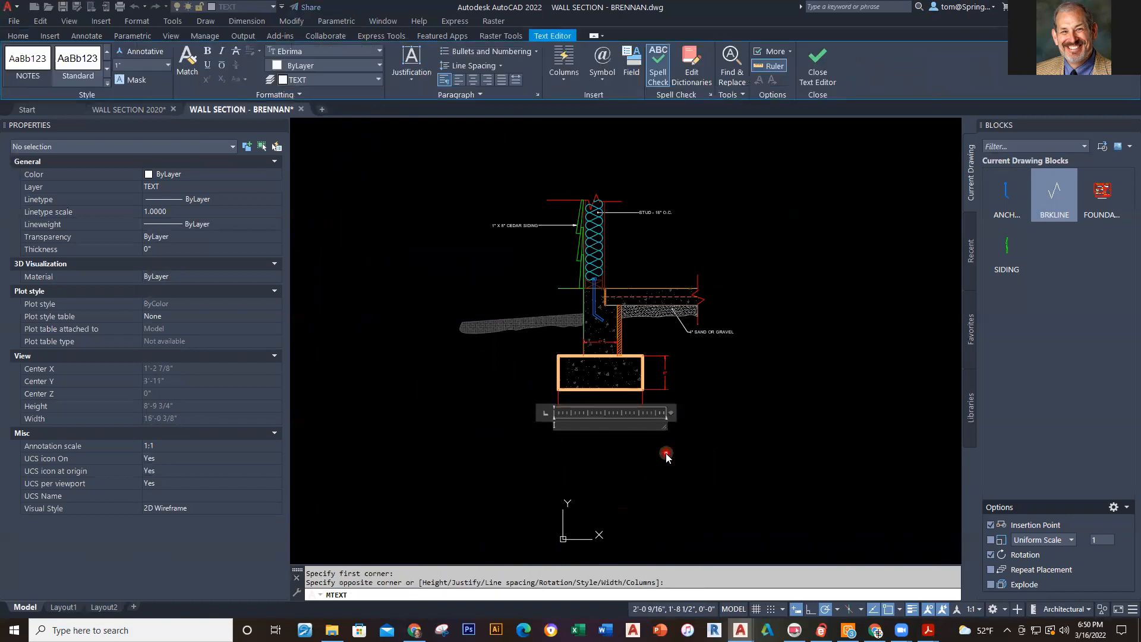
text(WALL SECTION AA)
click(597, 437)
scroll(596, 437, up, 2)
scroll(596, 436, up, 4)
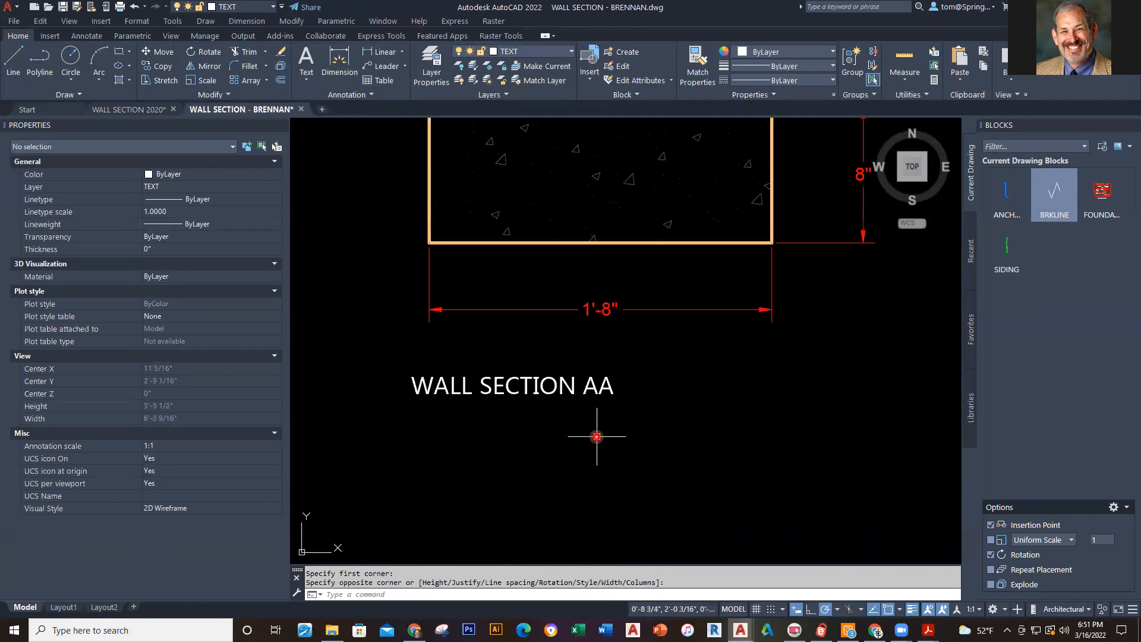
Nudge the WALL SECTION AA title toward the right and set its text height to 2".
click(594, 389)
key(ctrl+Right)
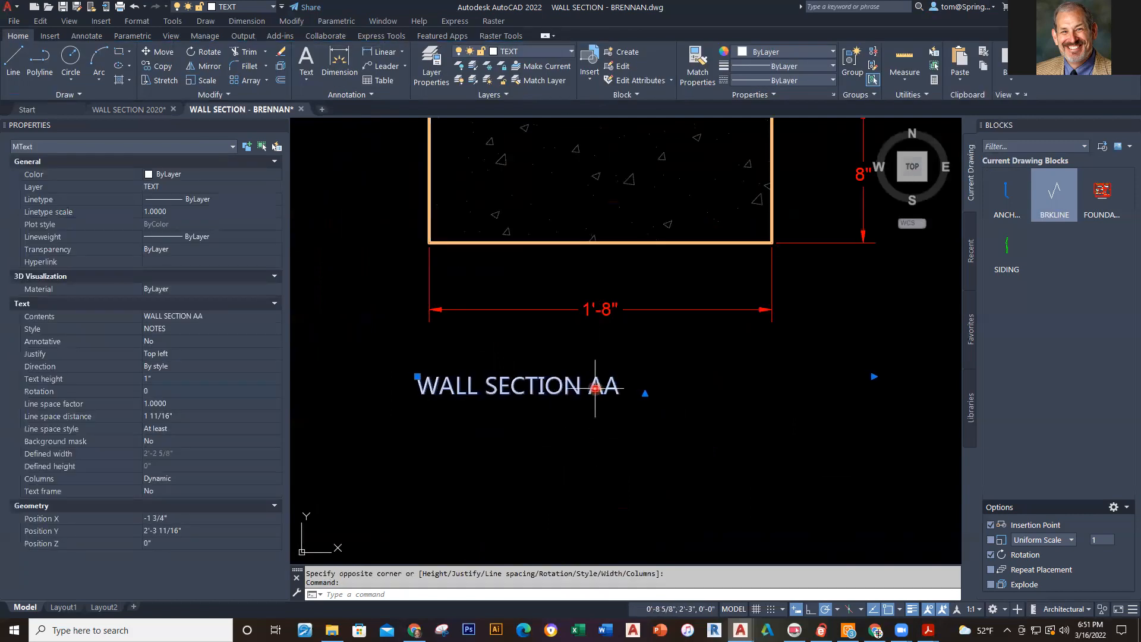
key(ctrl+Right)
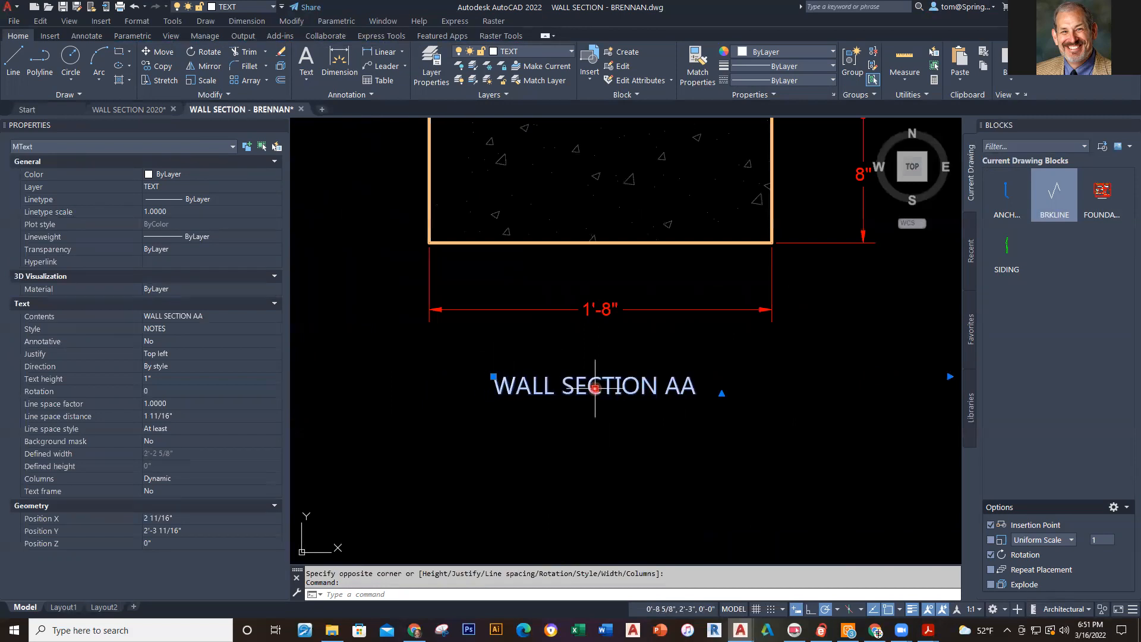
click(187, 382)
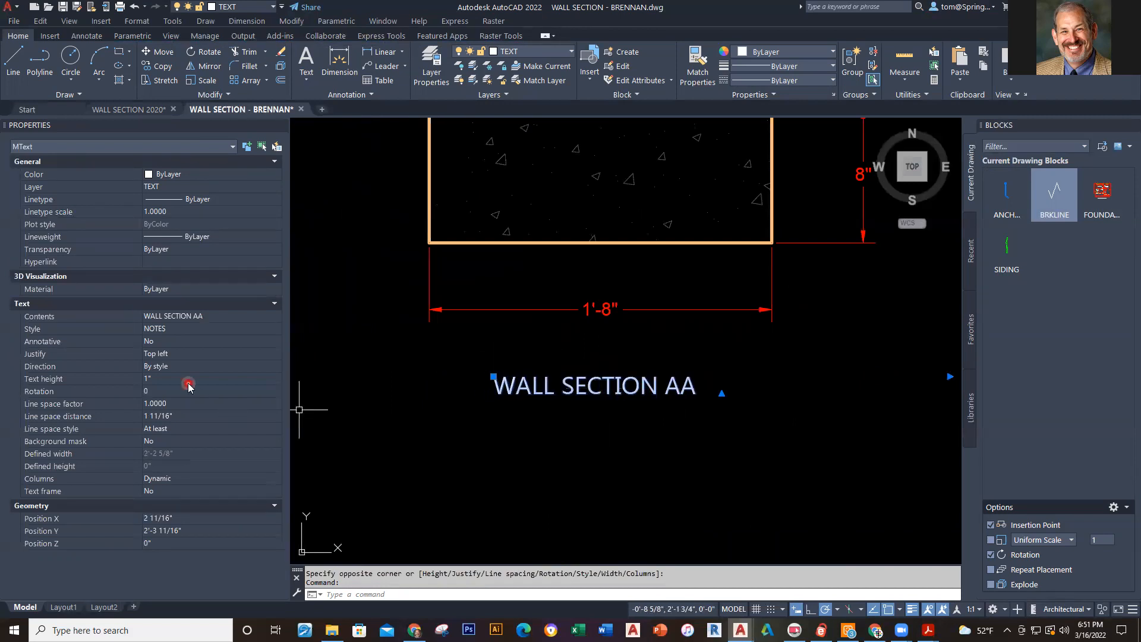
click(192, 381)
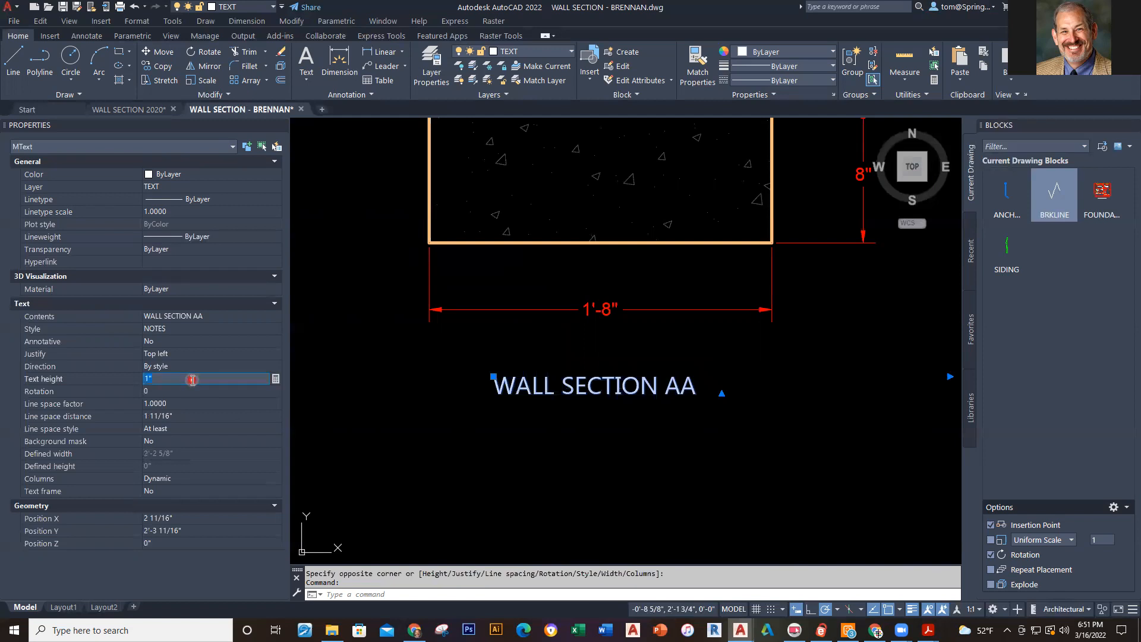
text(2)
key(Tab)
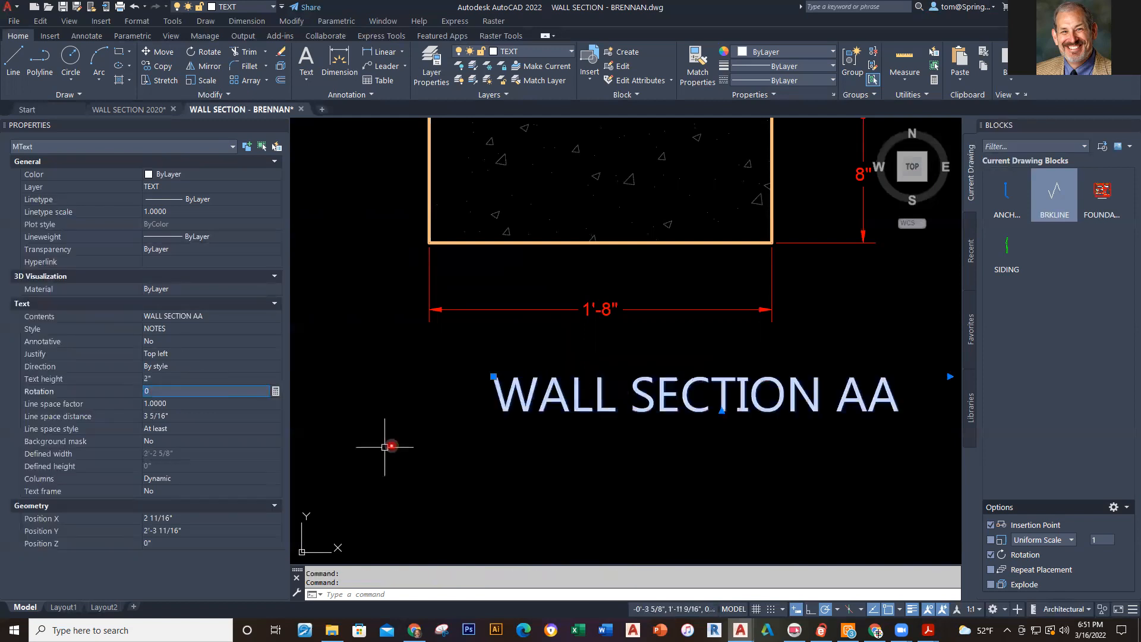
Nudge the enlarged title back toward the left until it is centred beneath the footing.
scroll(637, 482, down, 3)
middle_drag(637, 482, 588, 472)
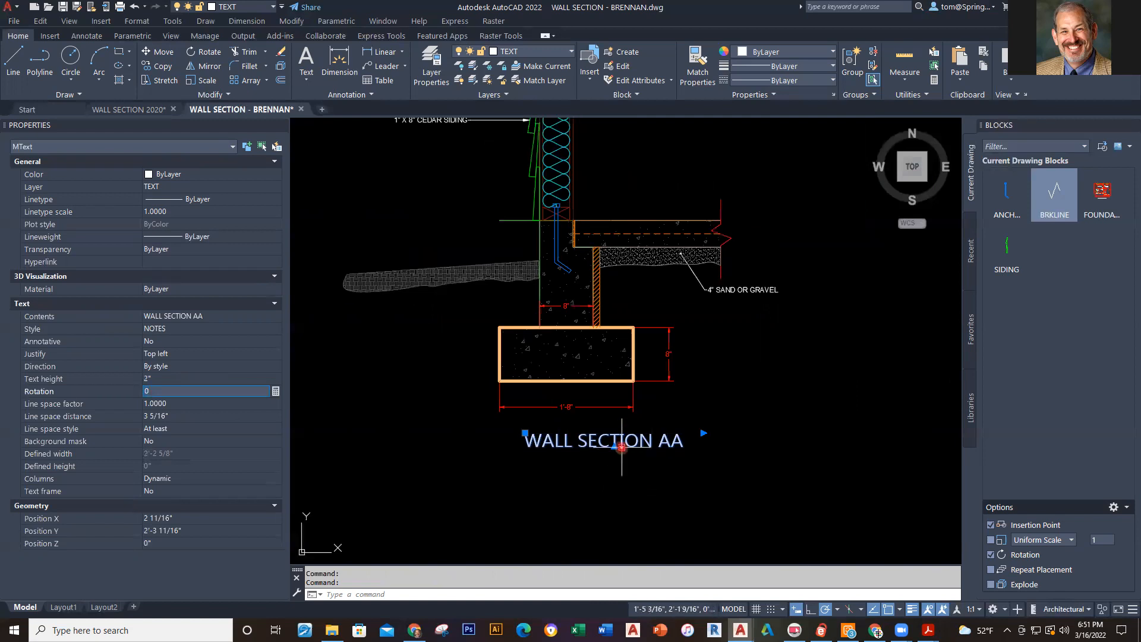
key(ctrl+Left)
key(ctrl+Left)
key(ctrl+Left)
key(ctrl+Left)
key(ctrl+Left)
key(ctrl+Left)
key(ctrl+Left)
key(ctrl+Left)
key(ctrl+Left)
key(ctrl+Left)
key(ctrl+Left)
key(ctrl+Left)
key(ctrl+Left)
key(ctrl+Left)
key(ctrl+Left)
key(ctrl+Left)
key(ctrl+Left)
key(ctrl+Left)
key(ctrl+Left)
key(ctrl+Left)
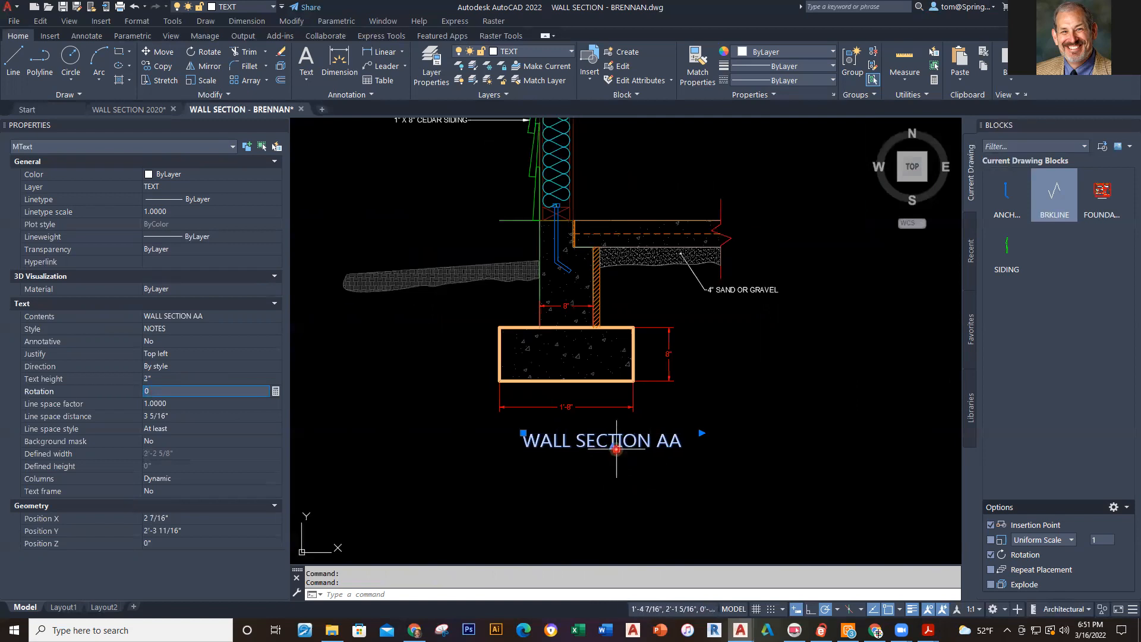
key(ctrl+Left)
key(ctrl+Left)
key(ctrl+Left)
key(ctrl+Left)
key(ctrl+Left)
key(ctrl+Left)
key(ctrl+Left)
key(ctrl+Left)
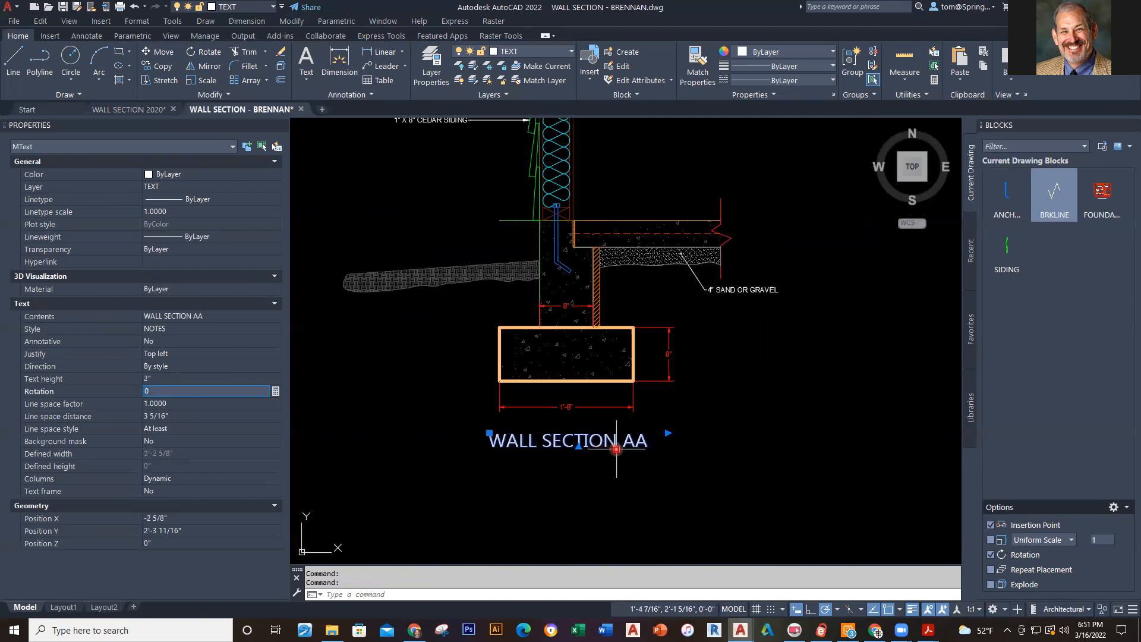
key(Escape)
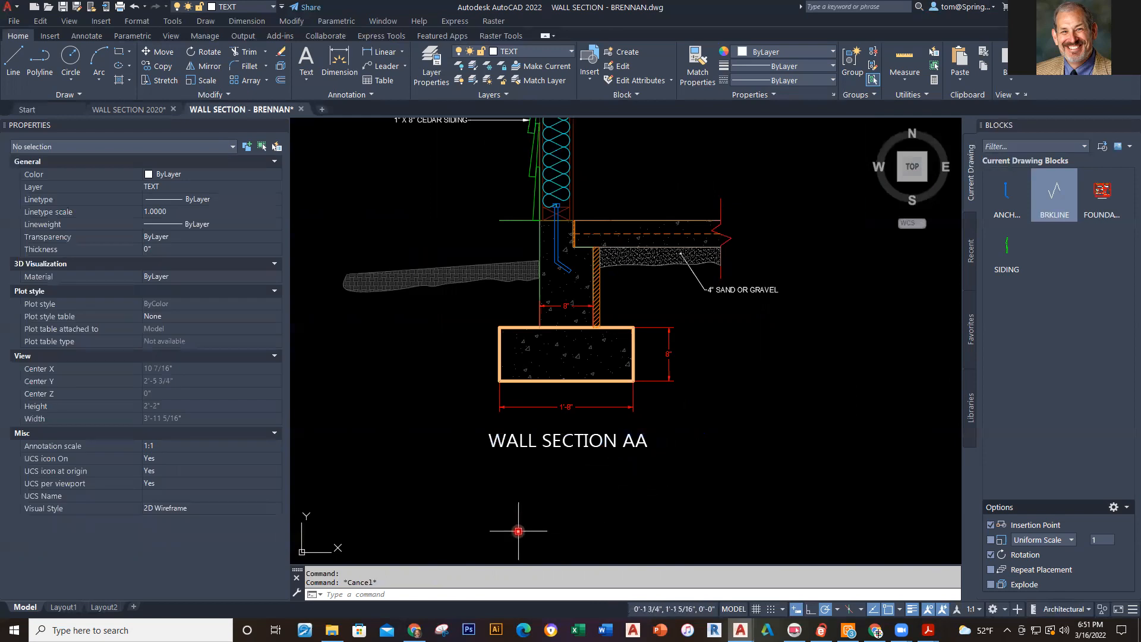
Check the titled wall section from footing to wall top and save the drawing.
scroll(517, 524, down, 2)
middle_drag(517, 522, 566, 473)
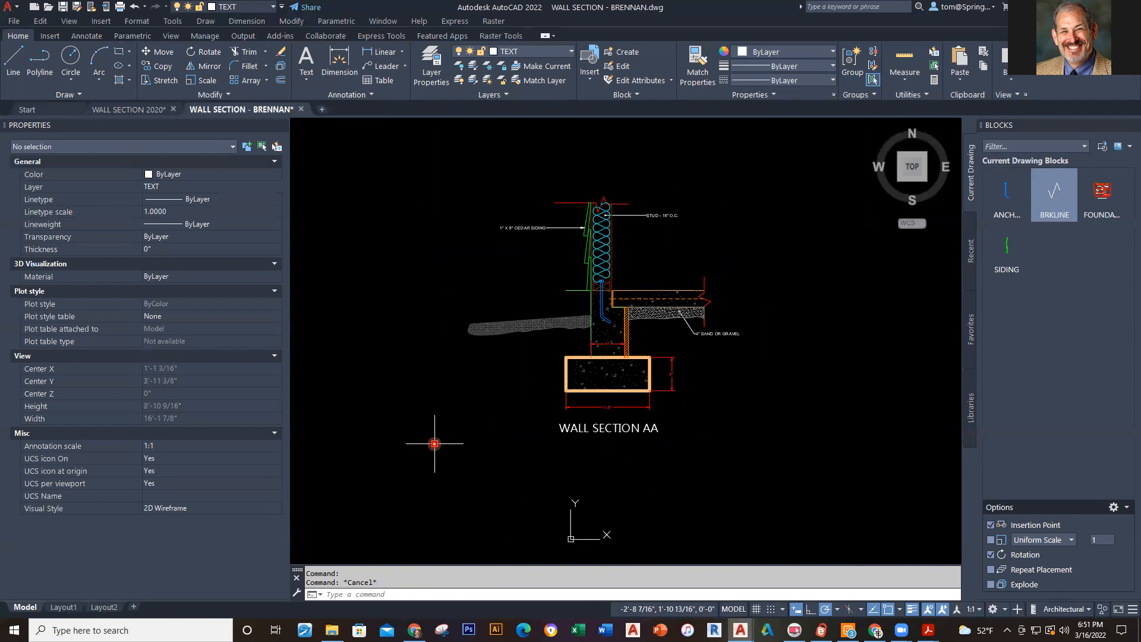
scroll(470, 380, up, 2)
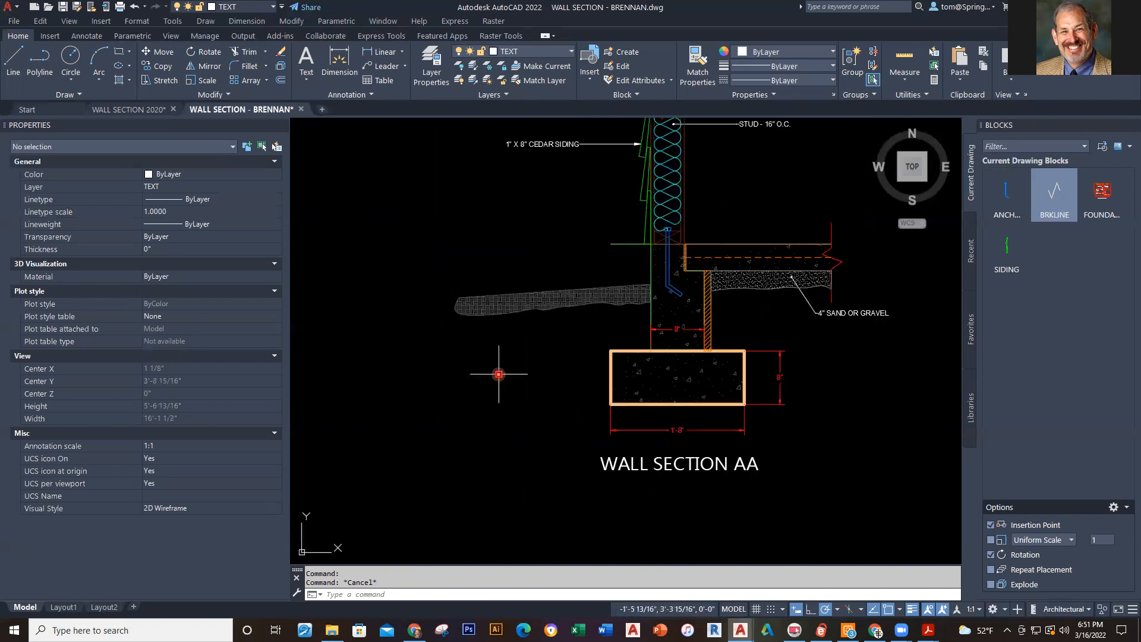
middle_drag(444, 409, 434, 418)
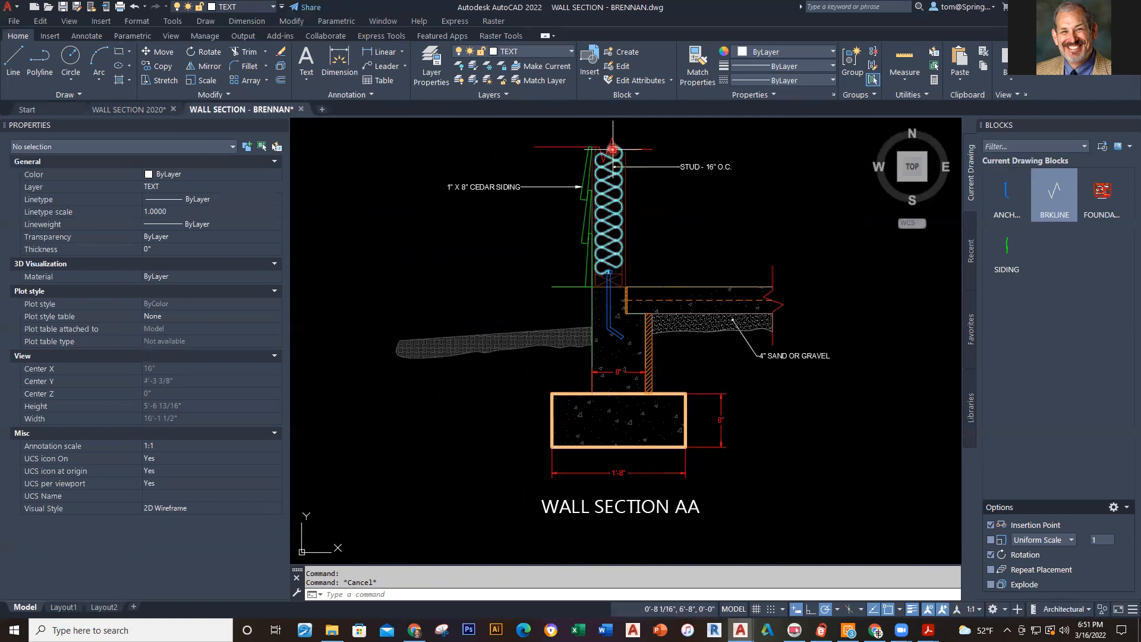
scroll(614, 156, up, 6)
scroll(616, 156, down, 3)
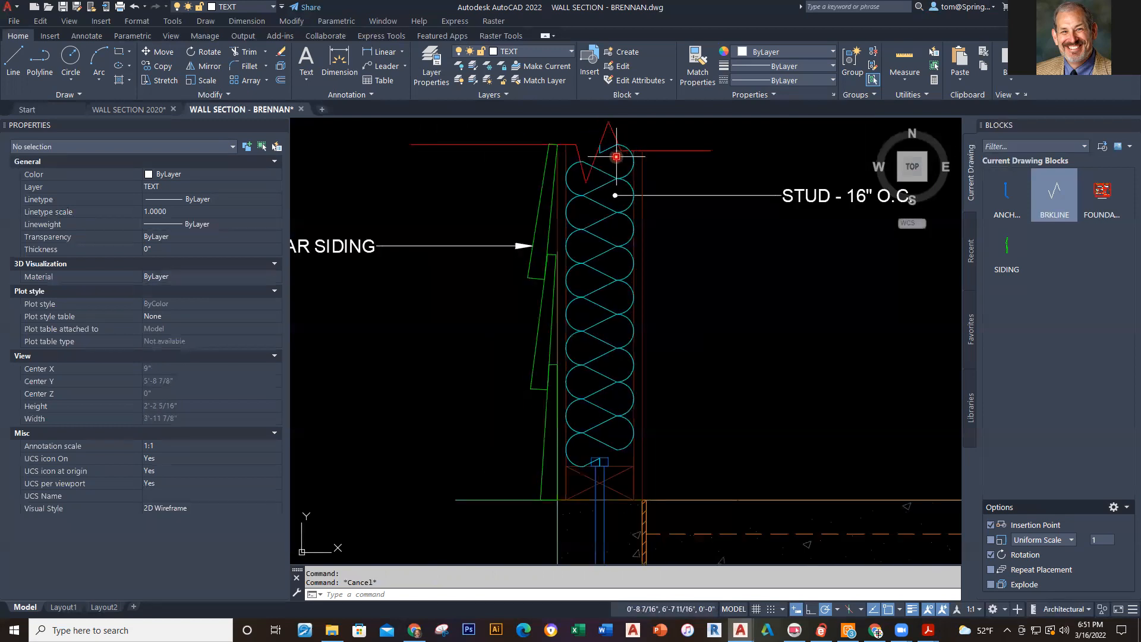
scroll(687, 282, down, 2)
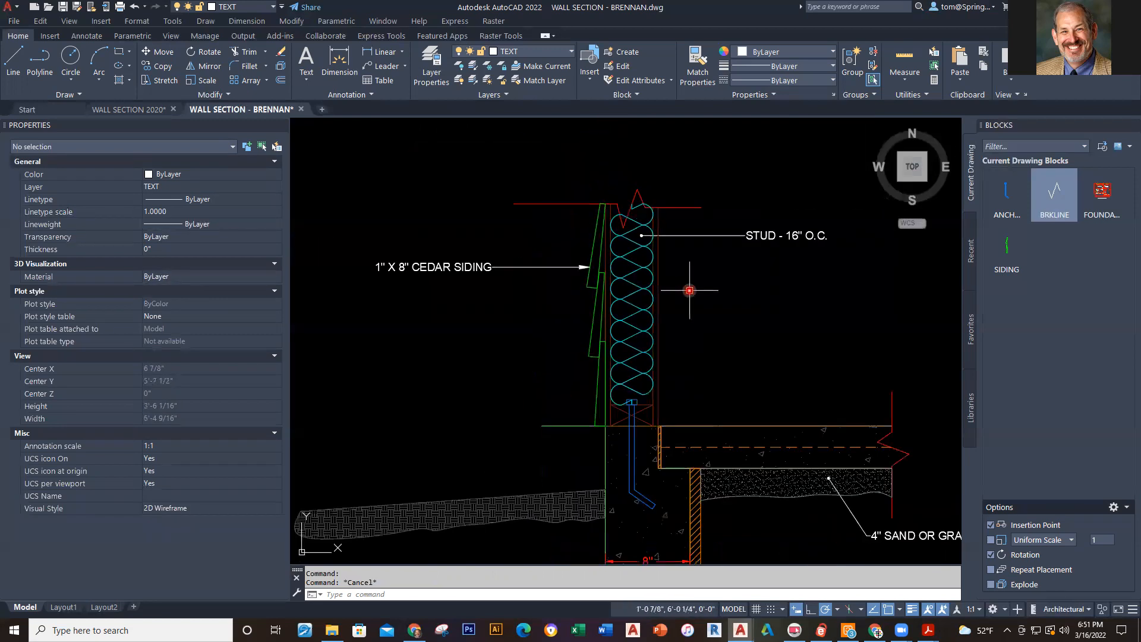
scroll(688, 273, down, 2)
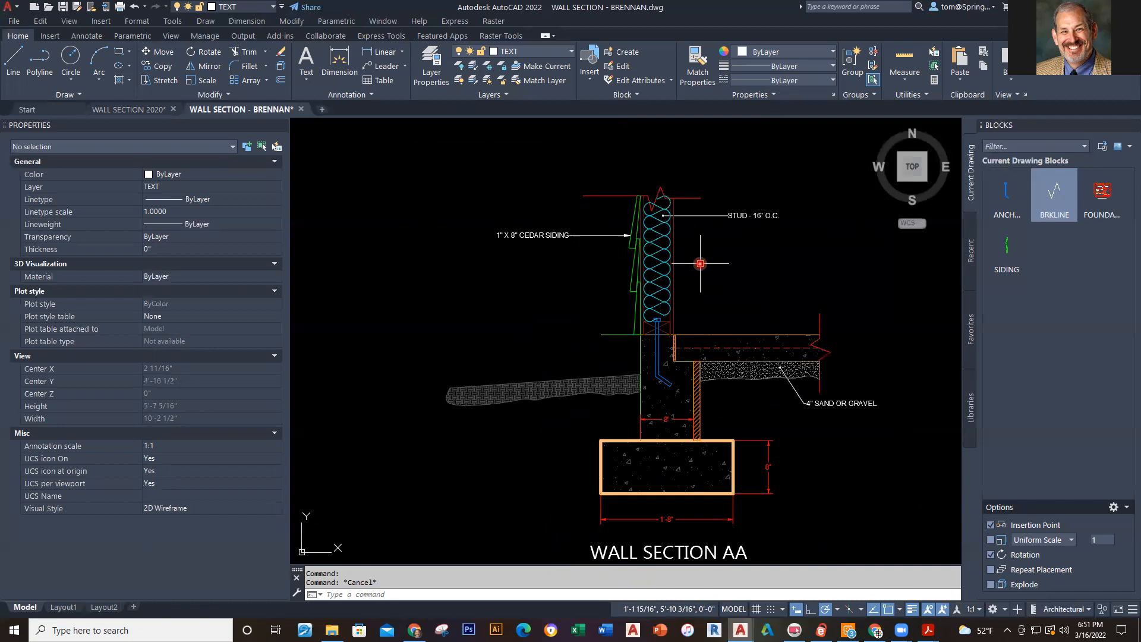
click(67, 9)
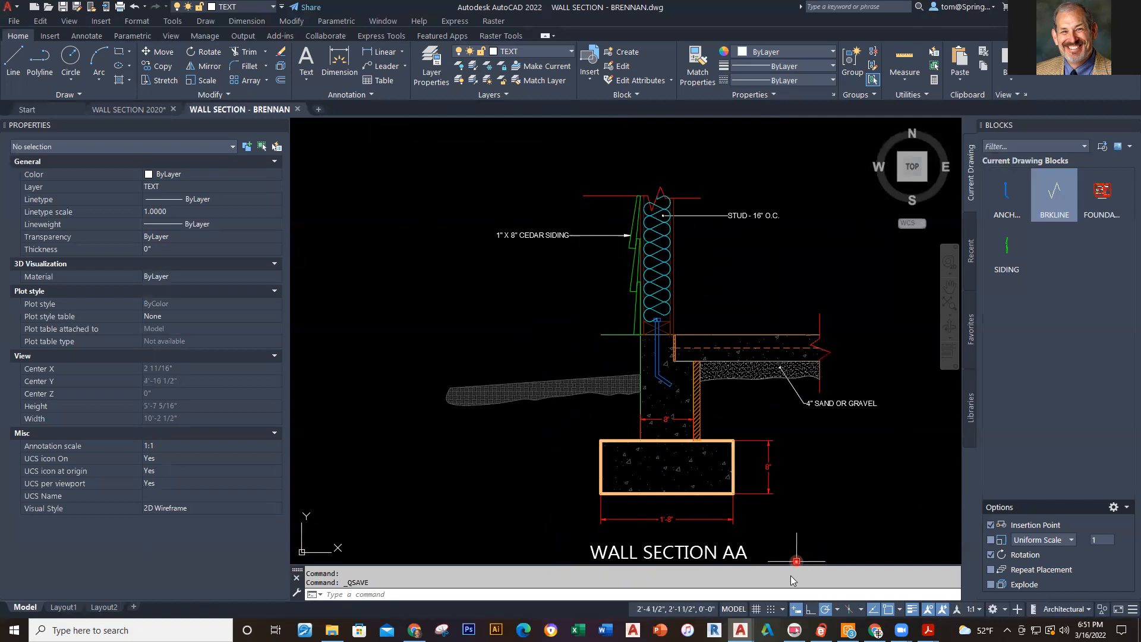